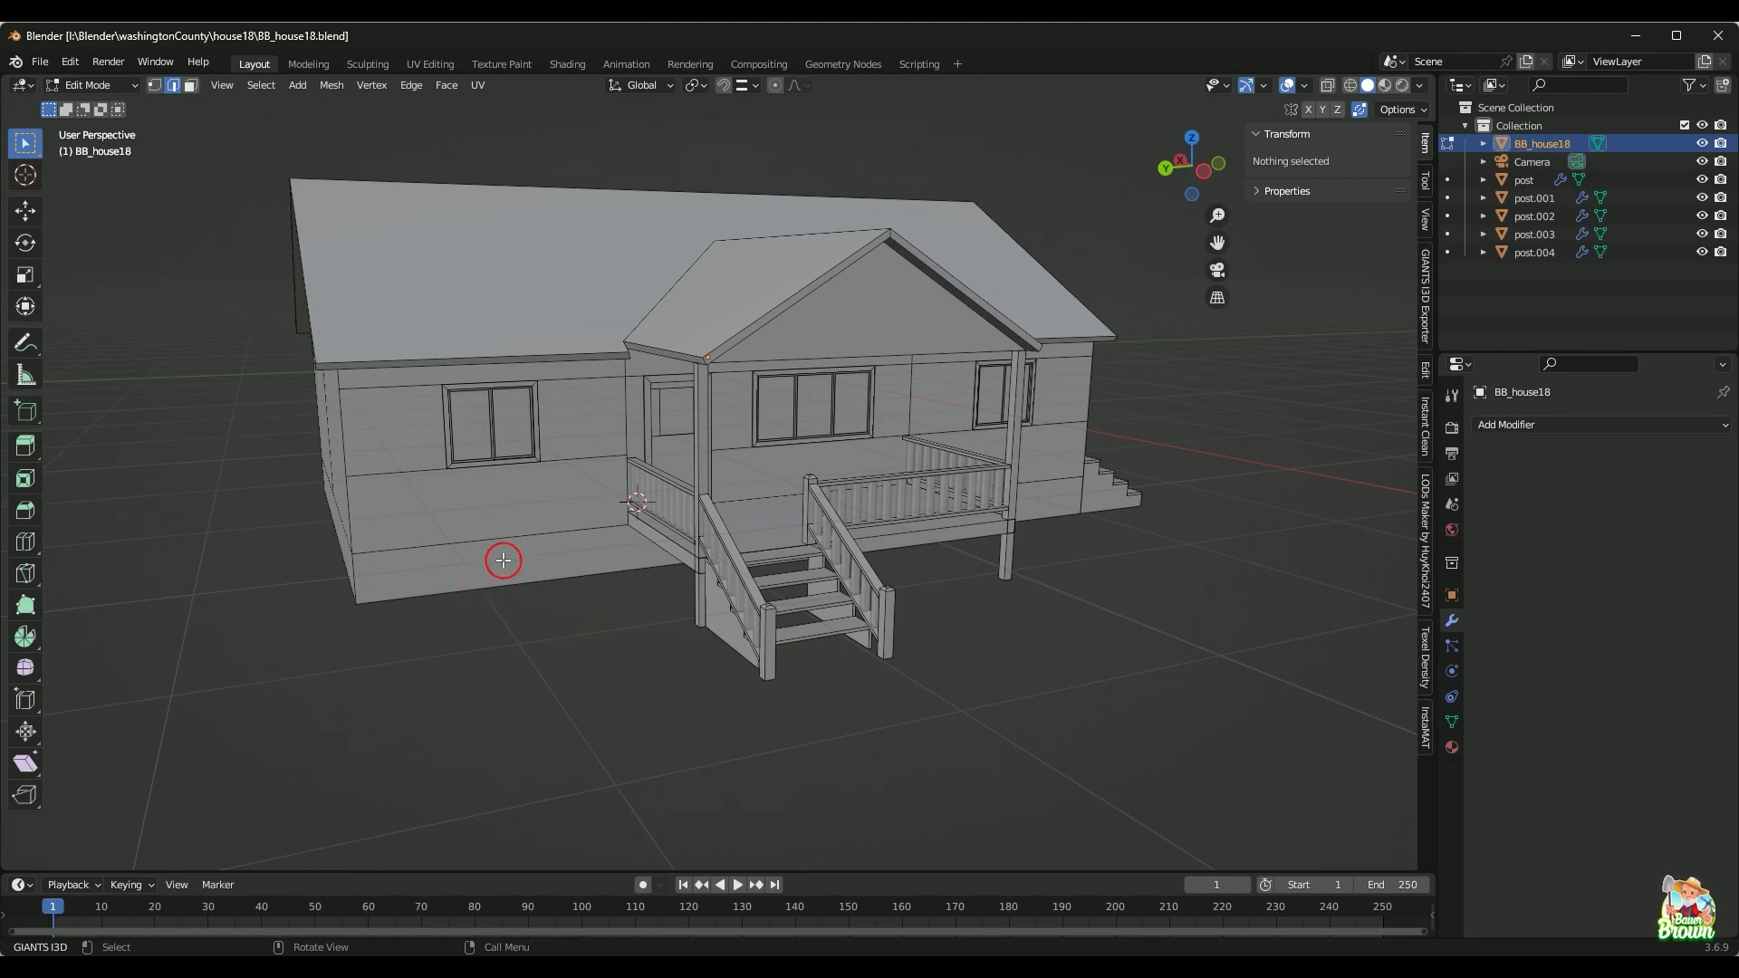
middle_drag(497, 555, 525, 581)
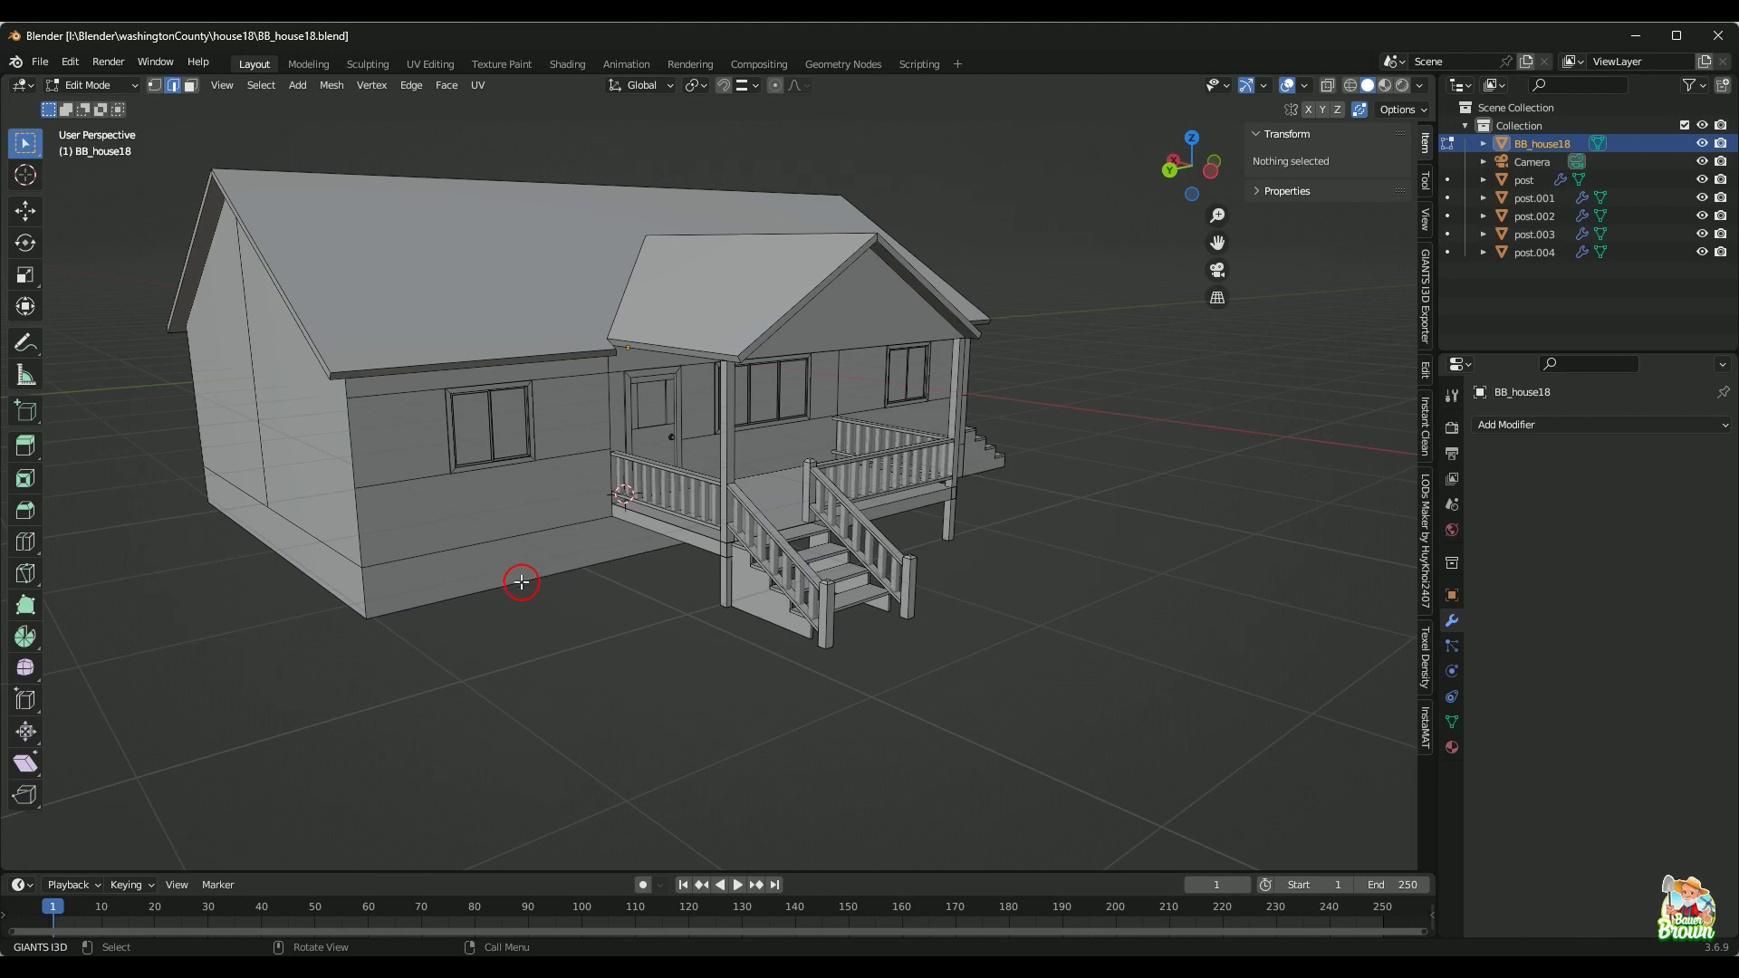
scroll(518, 543, up, 2)
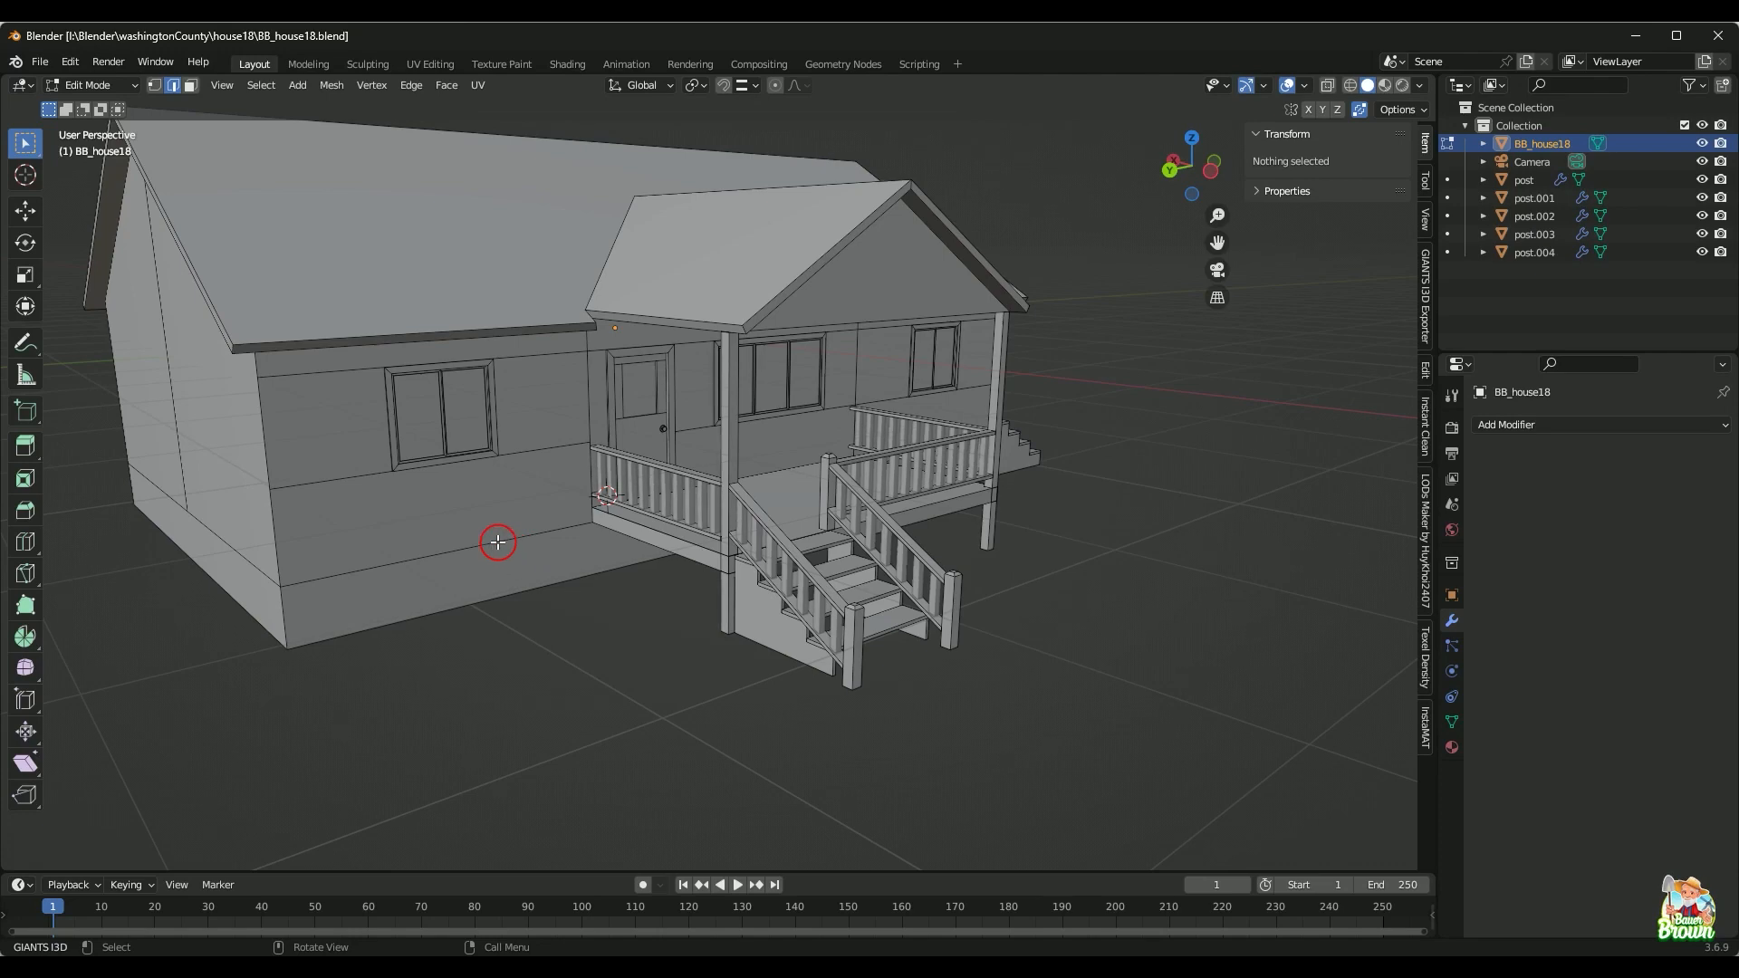
middle_drag(508, 558, 589, 640)
scroll(513, 575, down, 2)
scroll(588, 641, up, 1)
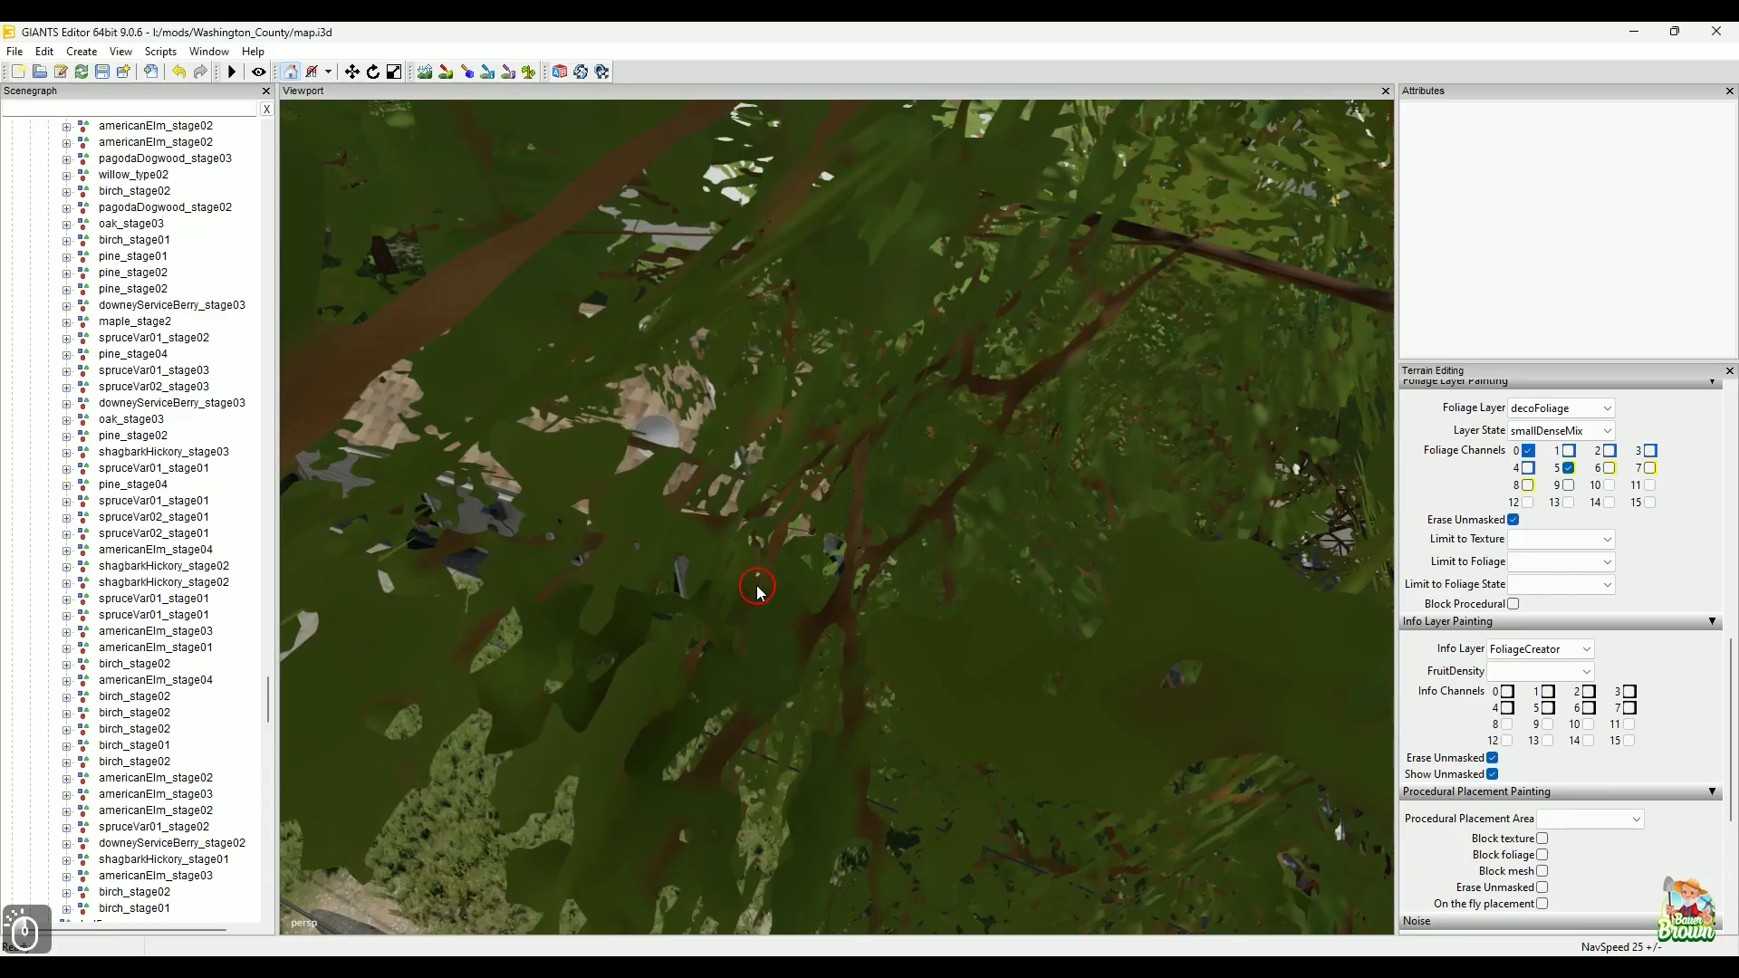
Step: Switch to GIANTS Editor and examine the roof gutter and downspout at the corner of the long brick house
scroll(711, 591, down, 10)
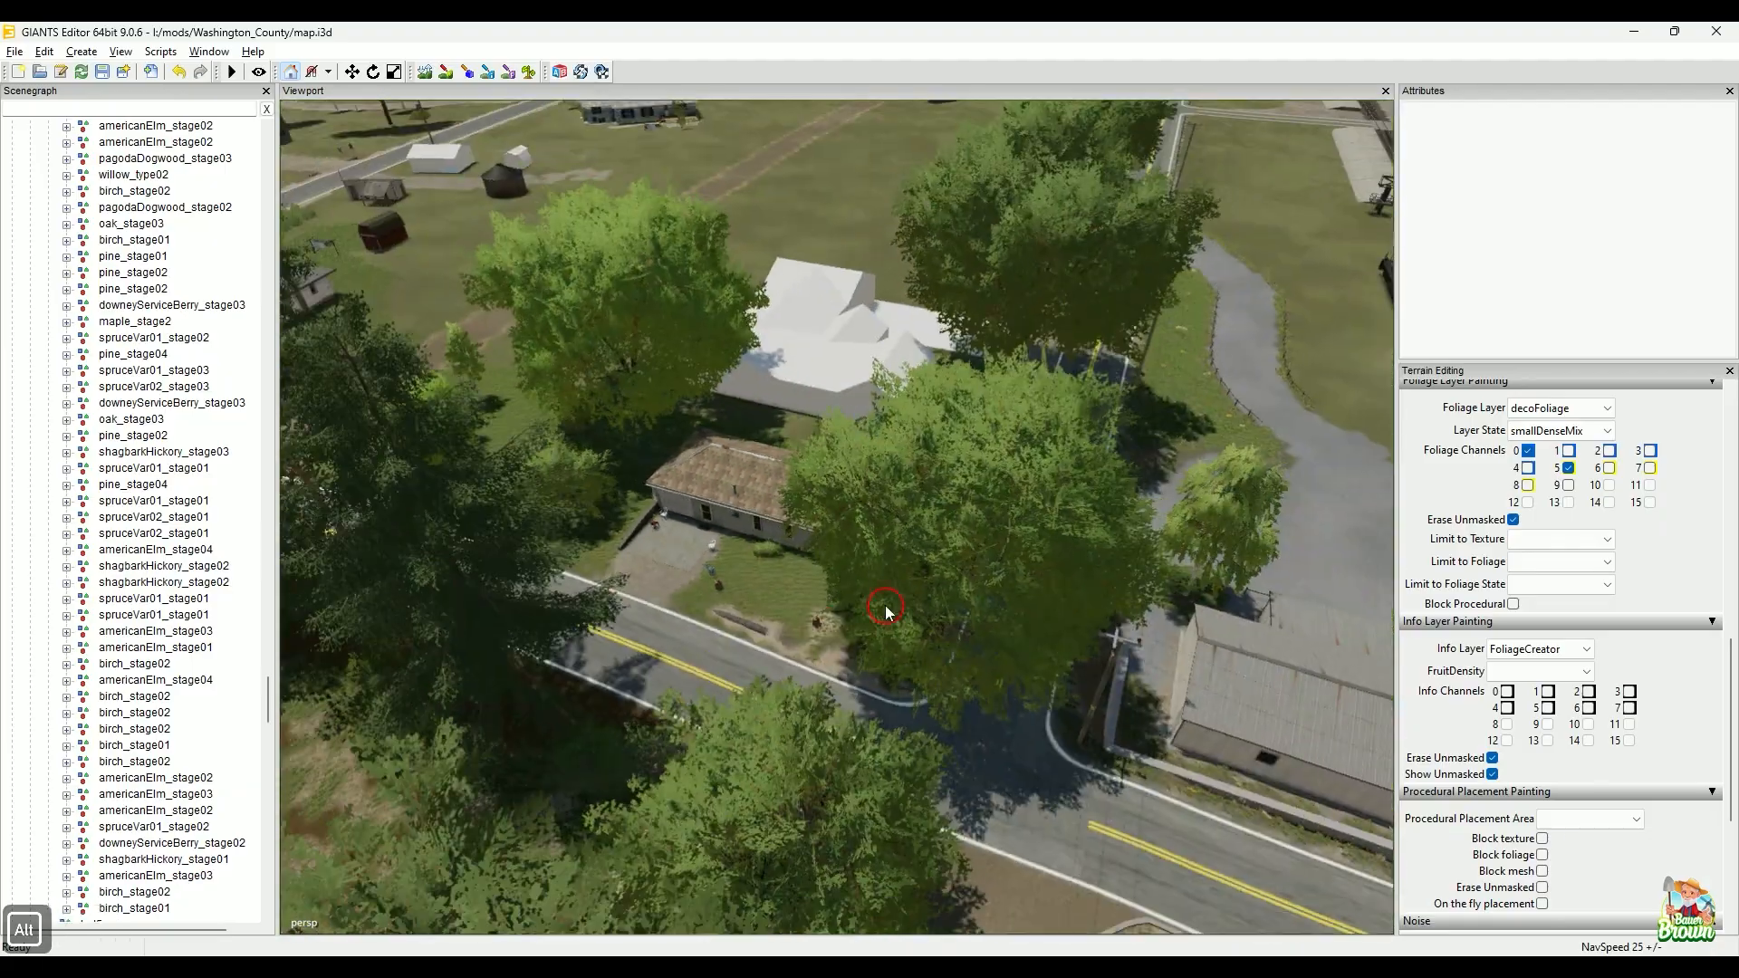
alt+drag(886, 606, 957, 486)
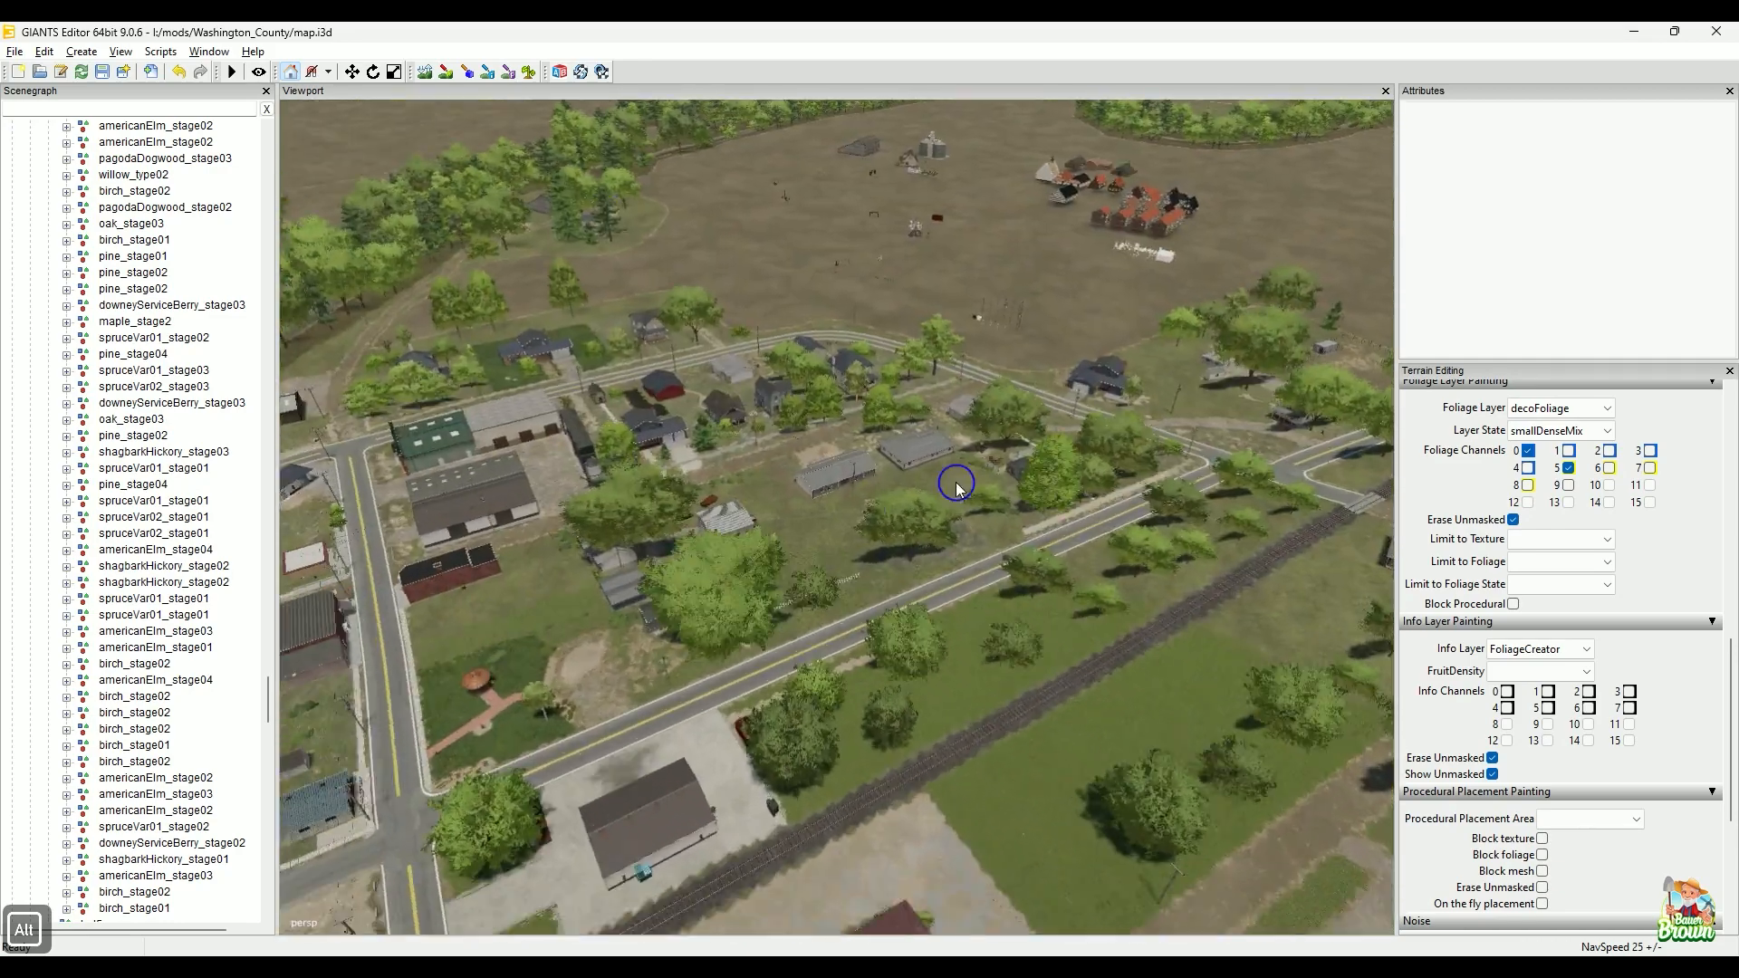
alt+right_drag(957, 484, 894, 460)
alt+middle_drag(894, 460, 875, 489)
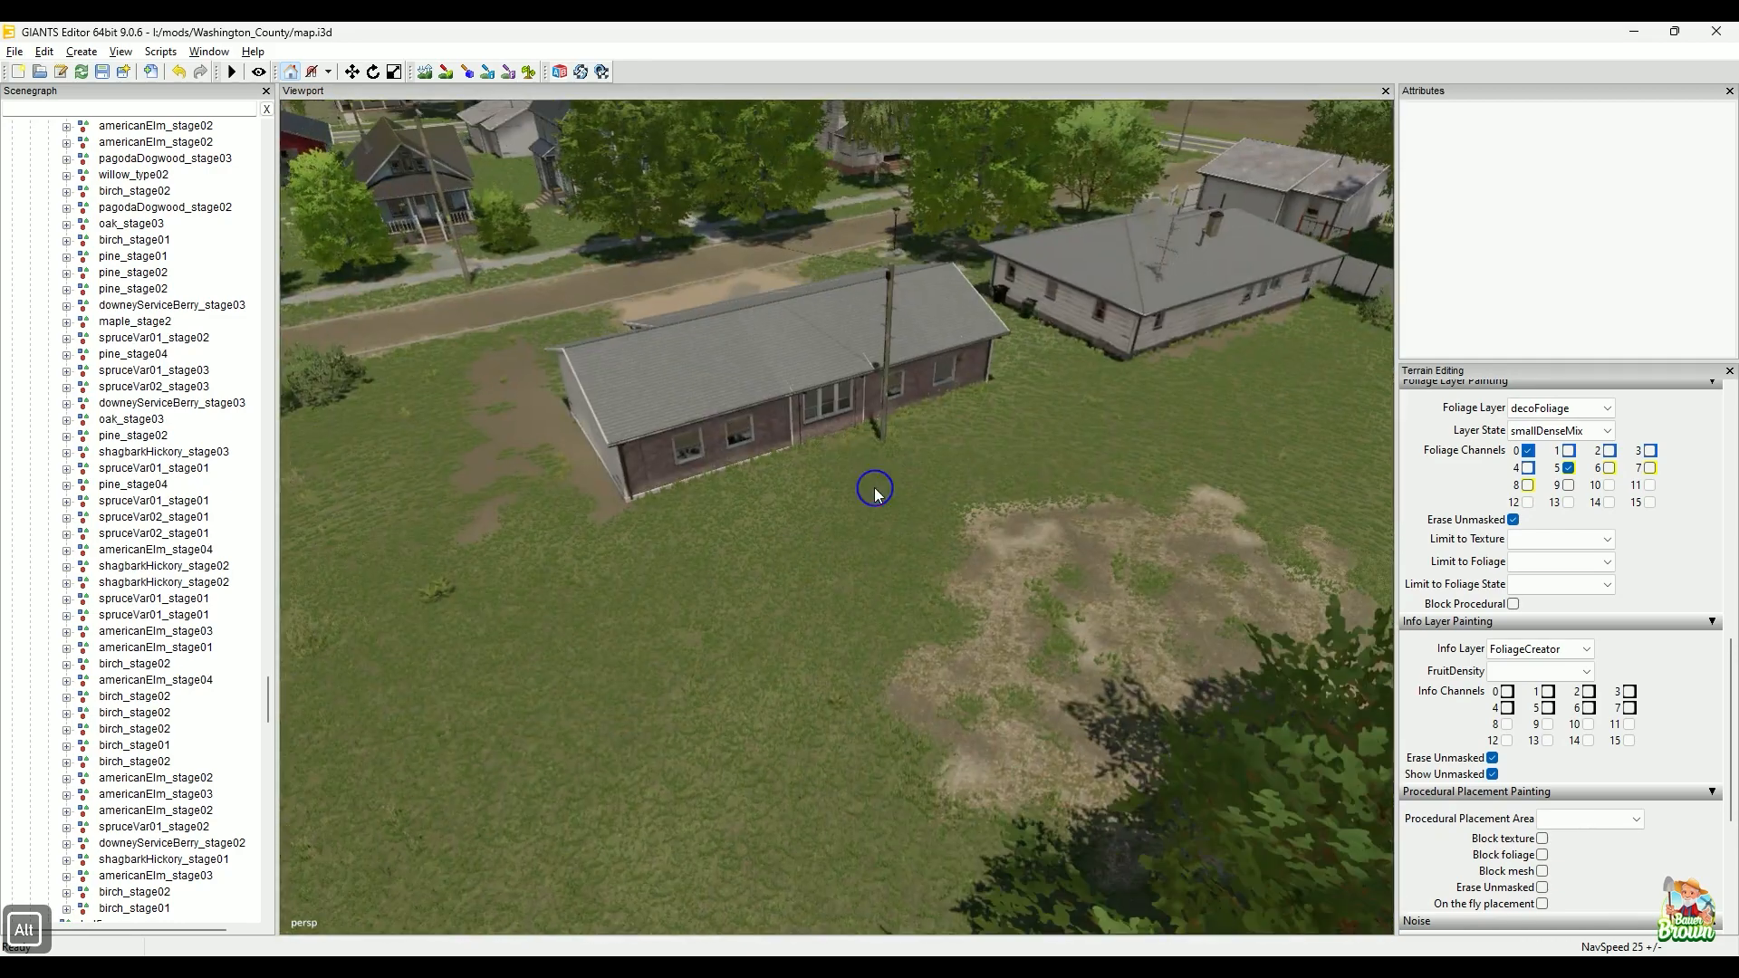
alt+right_drag(875, 493, 985, 454)
alt+middle_drag(985, 453, 896, 466)
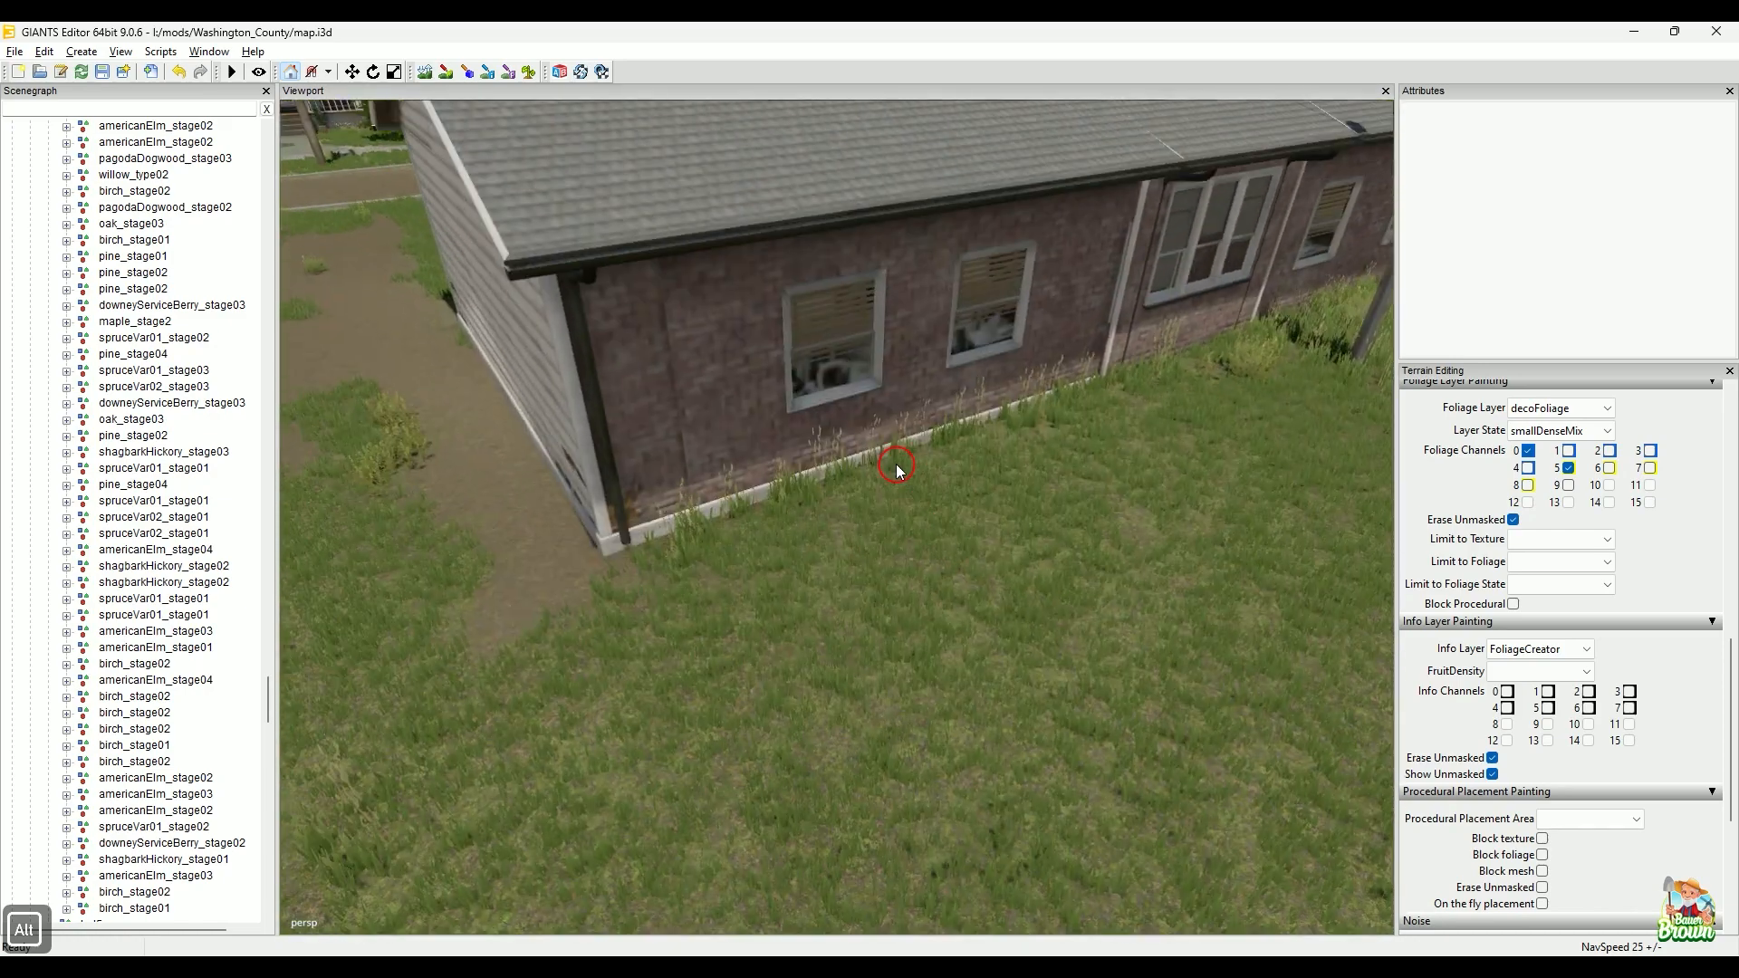
alt+drag(897, 466, 1028, 553)
alt+right_drag(948, 559, 928, 525)
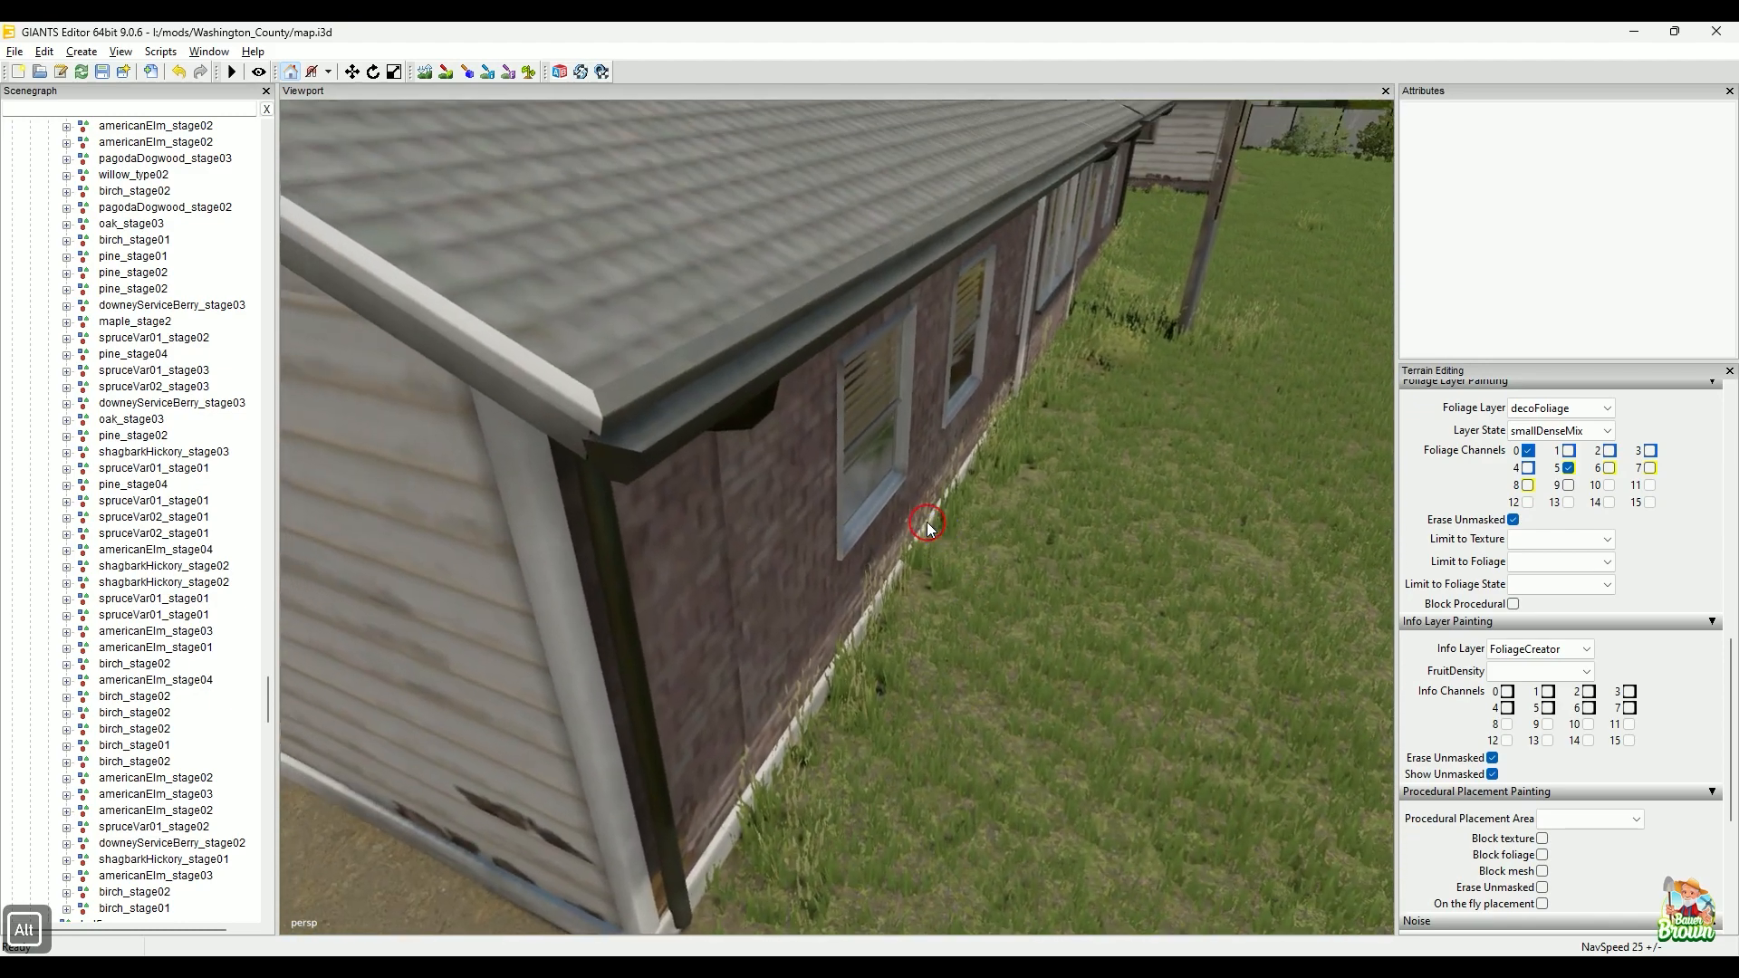
alt+right_drag(764, 493, 792, 462)
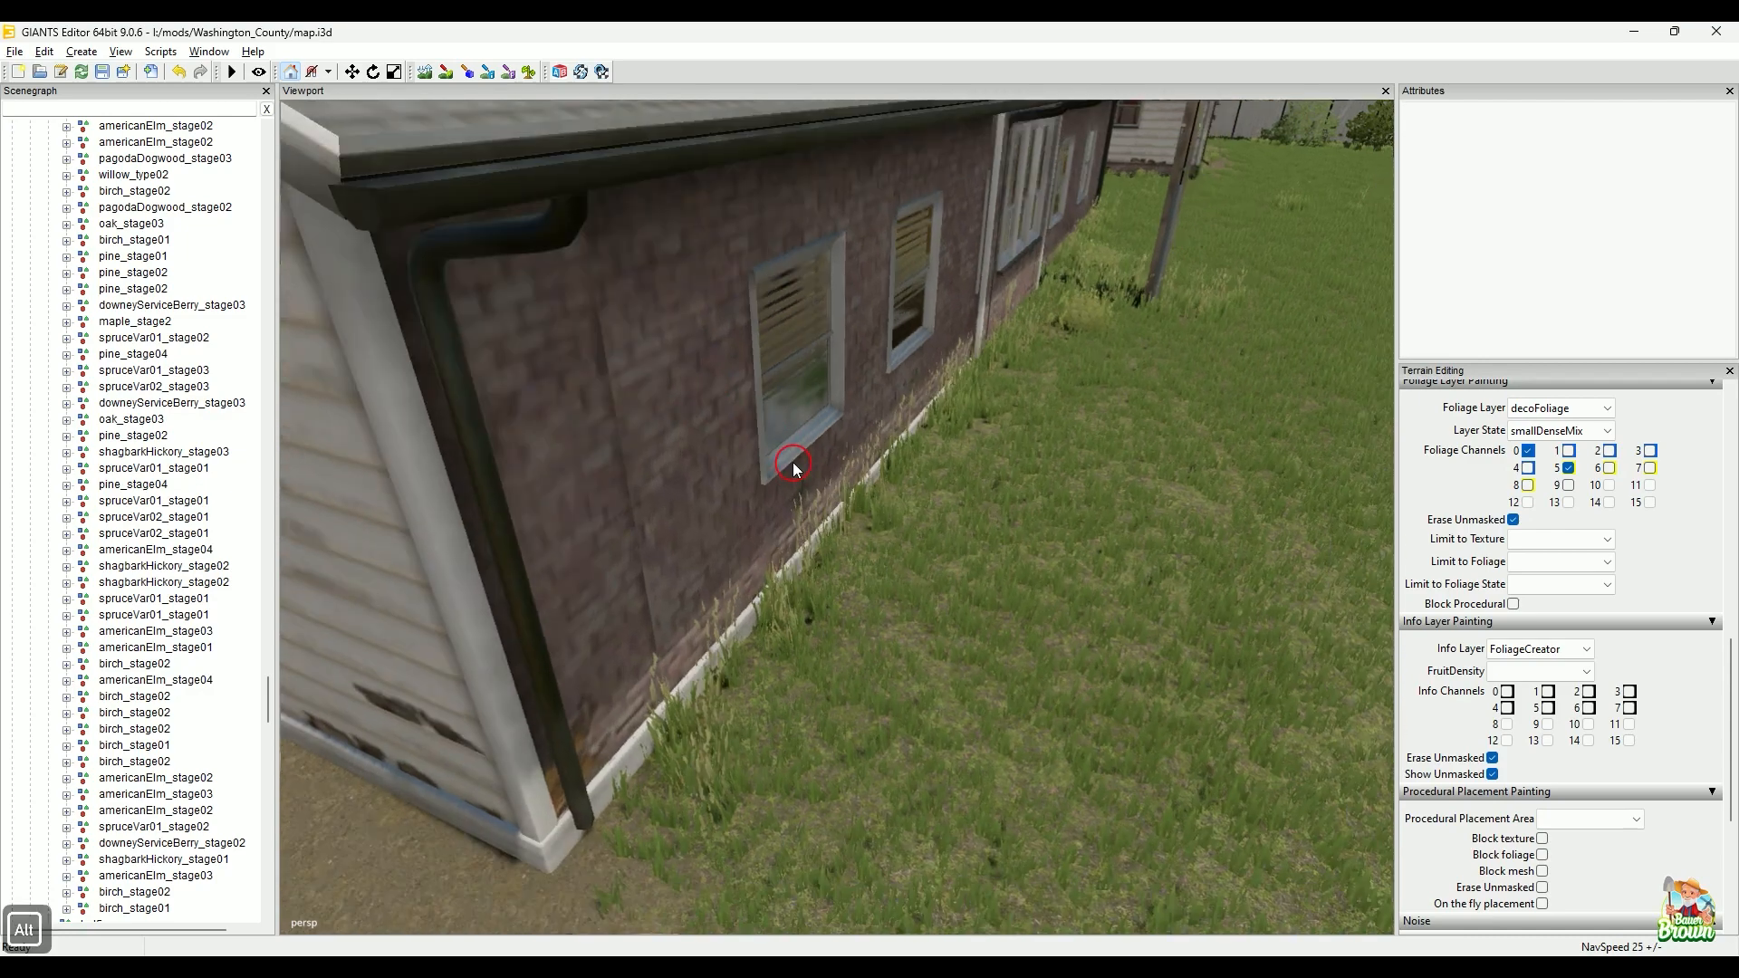
alt+drag(793, 464, 944, 448)
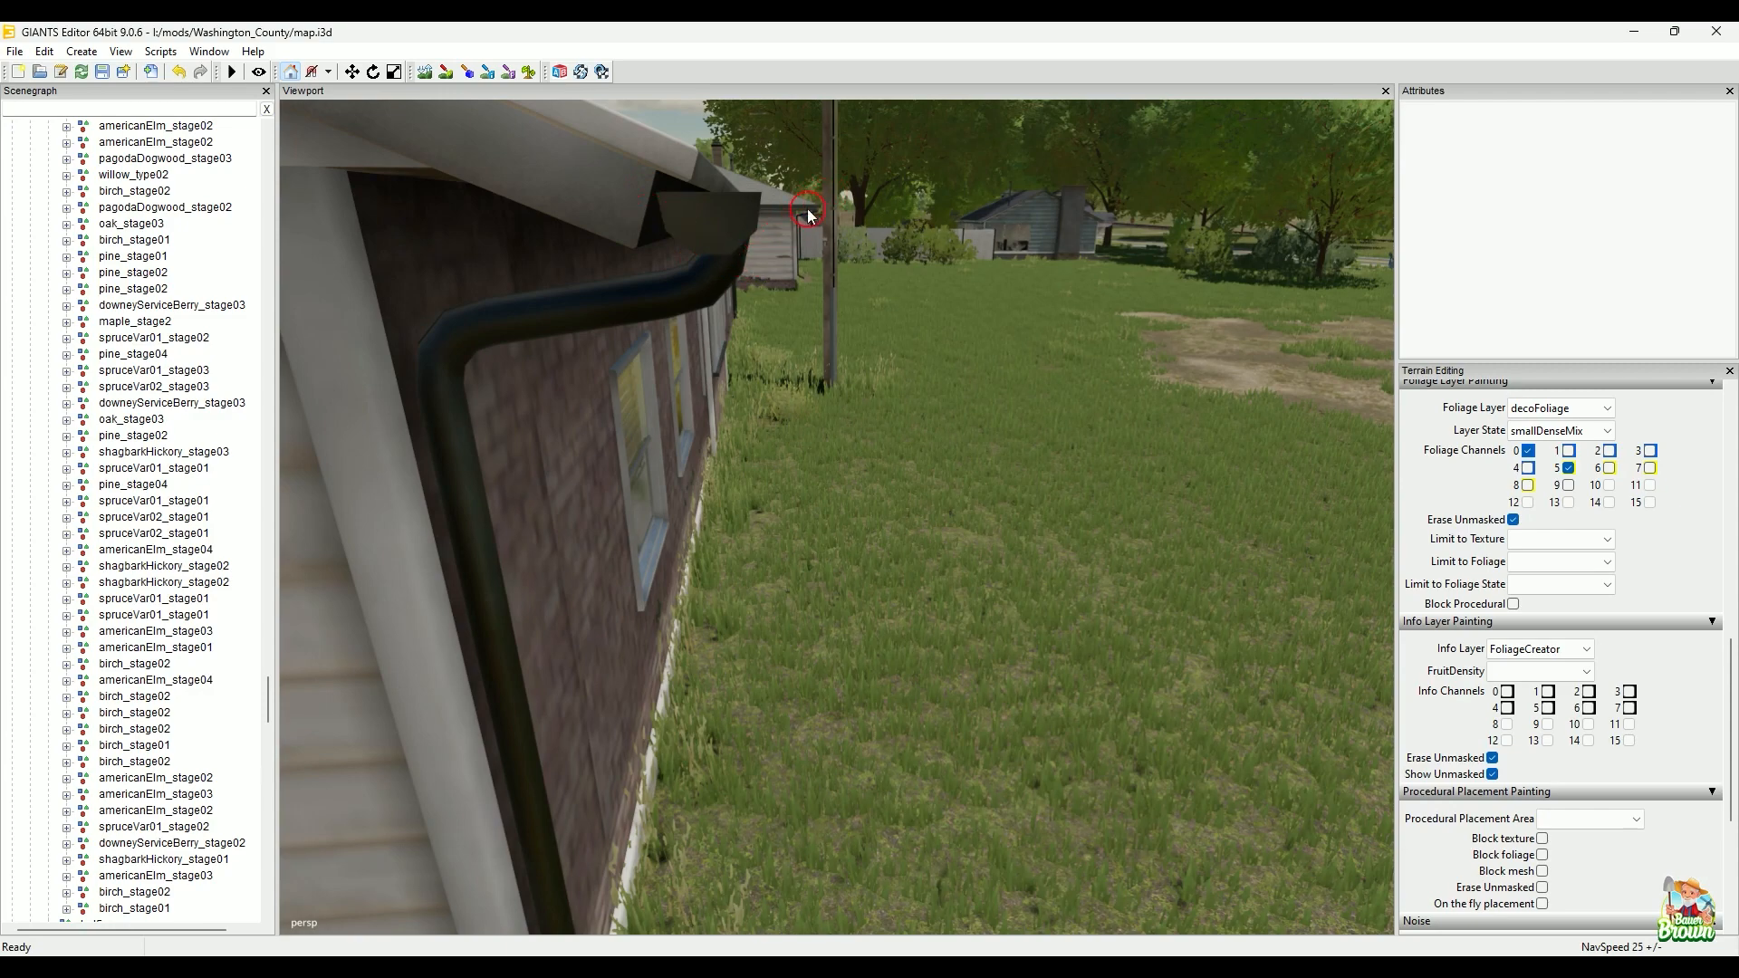
scroll(778, 447, down, 1)
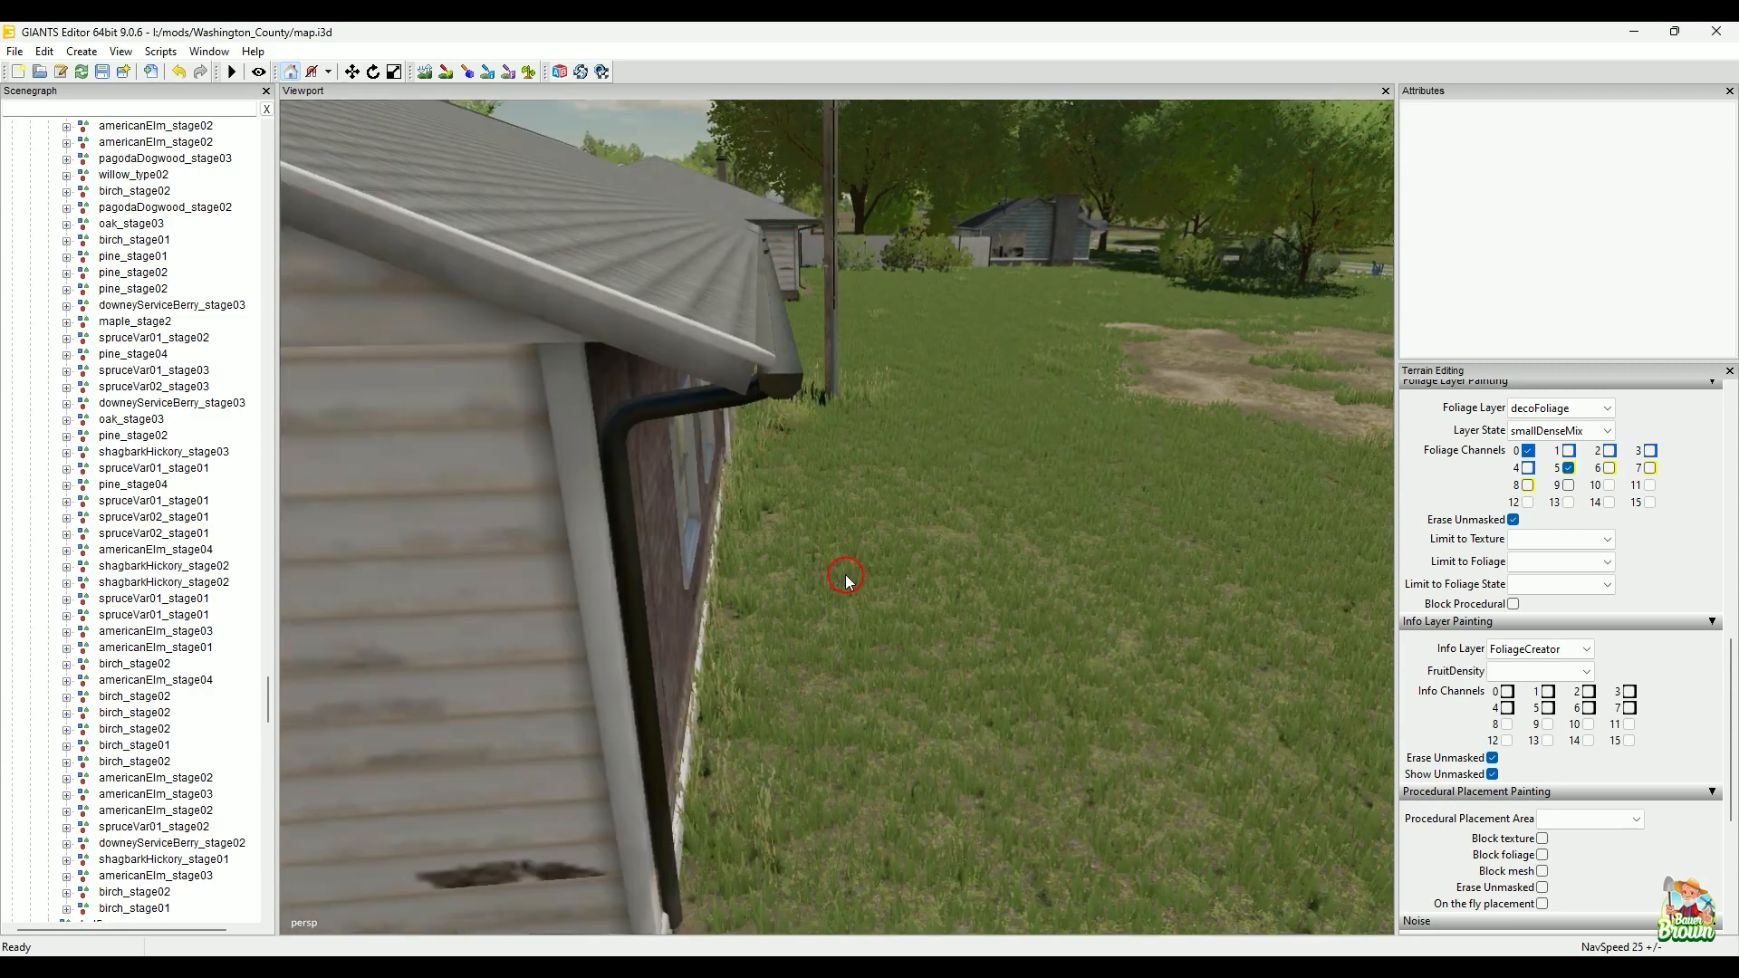
scroll(840, 575, up, 2)
scroll(841, 577, down, 3)
Step: Examine the gutters and downspouts along the main roof and side porch of the blue two-storey house
alt+drag(842, 577, 607, 551)
alt+right_drag(607, 550, 655, 618)
alt+drag(656, 619, 547, 622)
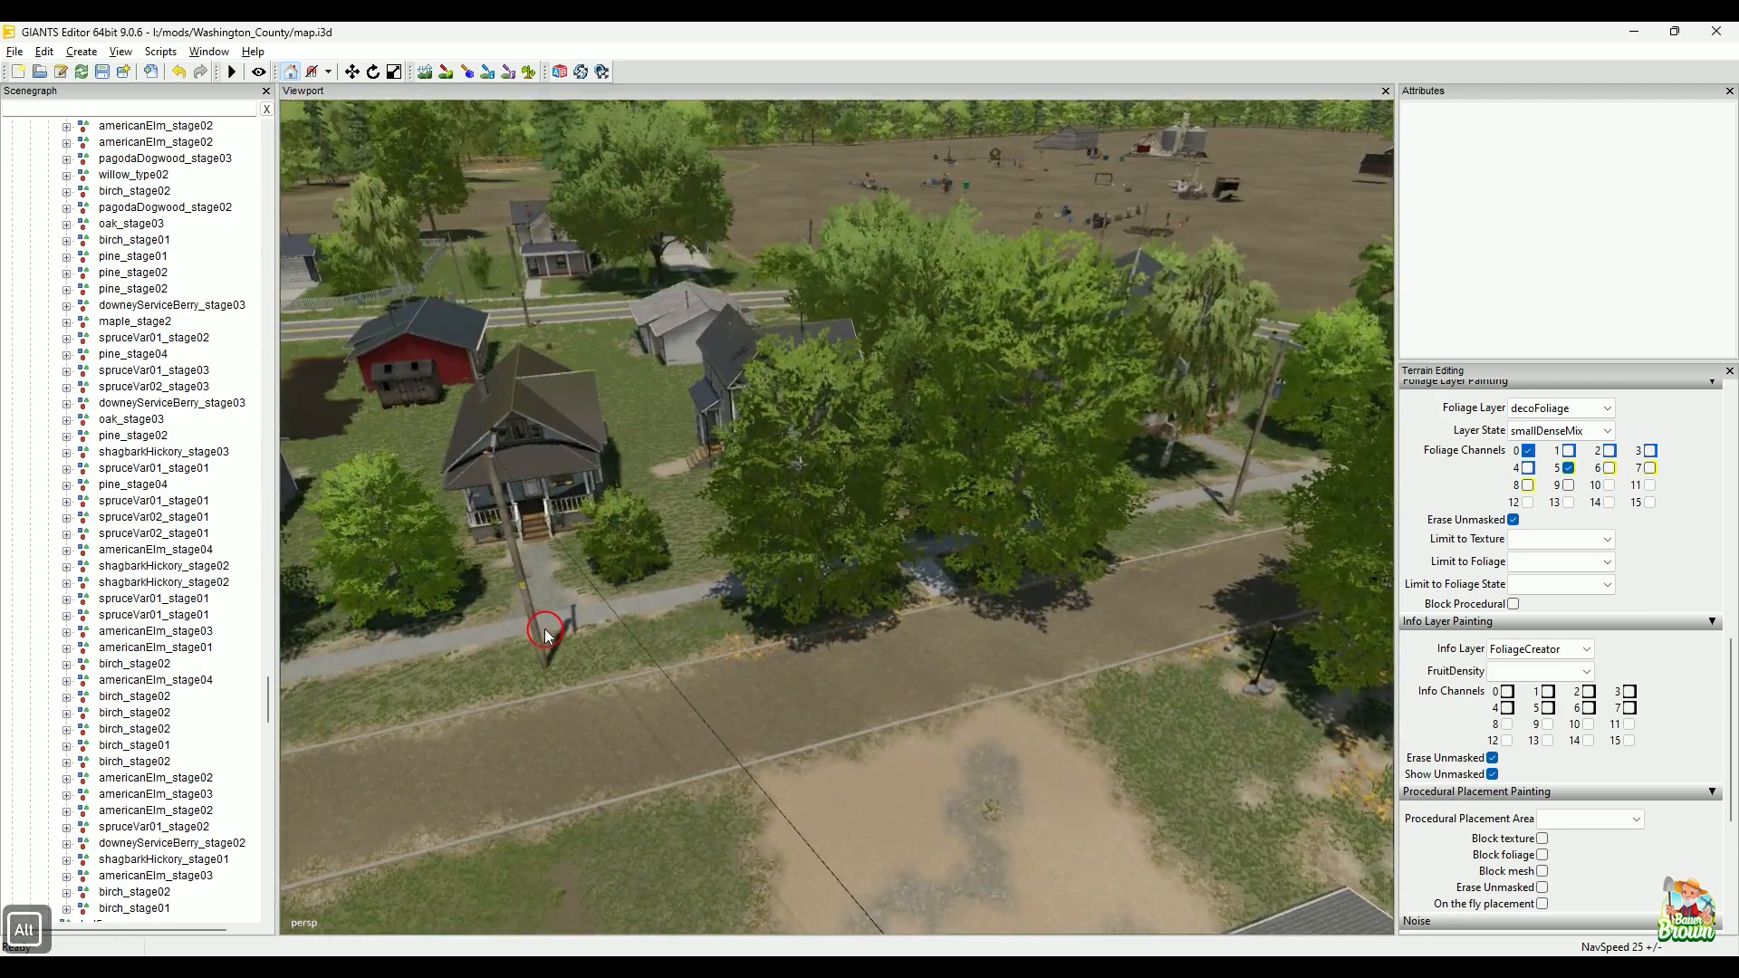
alt+right_drag(547, 621, 614, 572)
alt+middle_drag(614, 572, 637, 605)
alt+right_drag(636, 605, 688, 548)
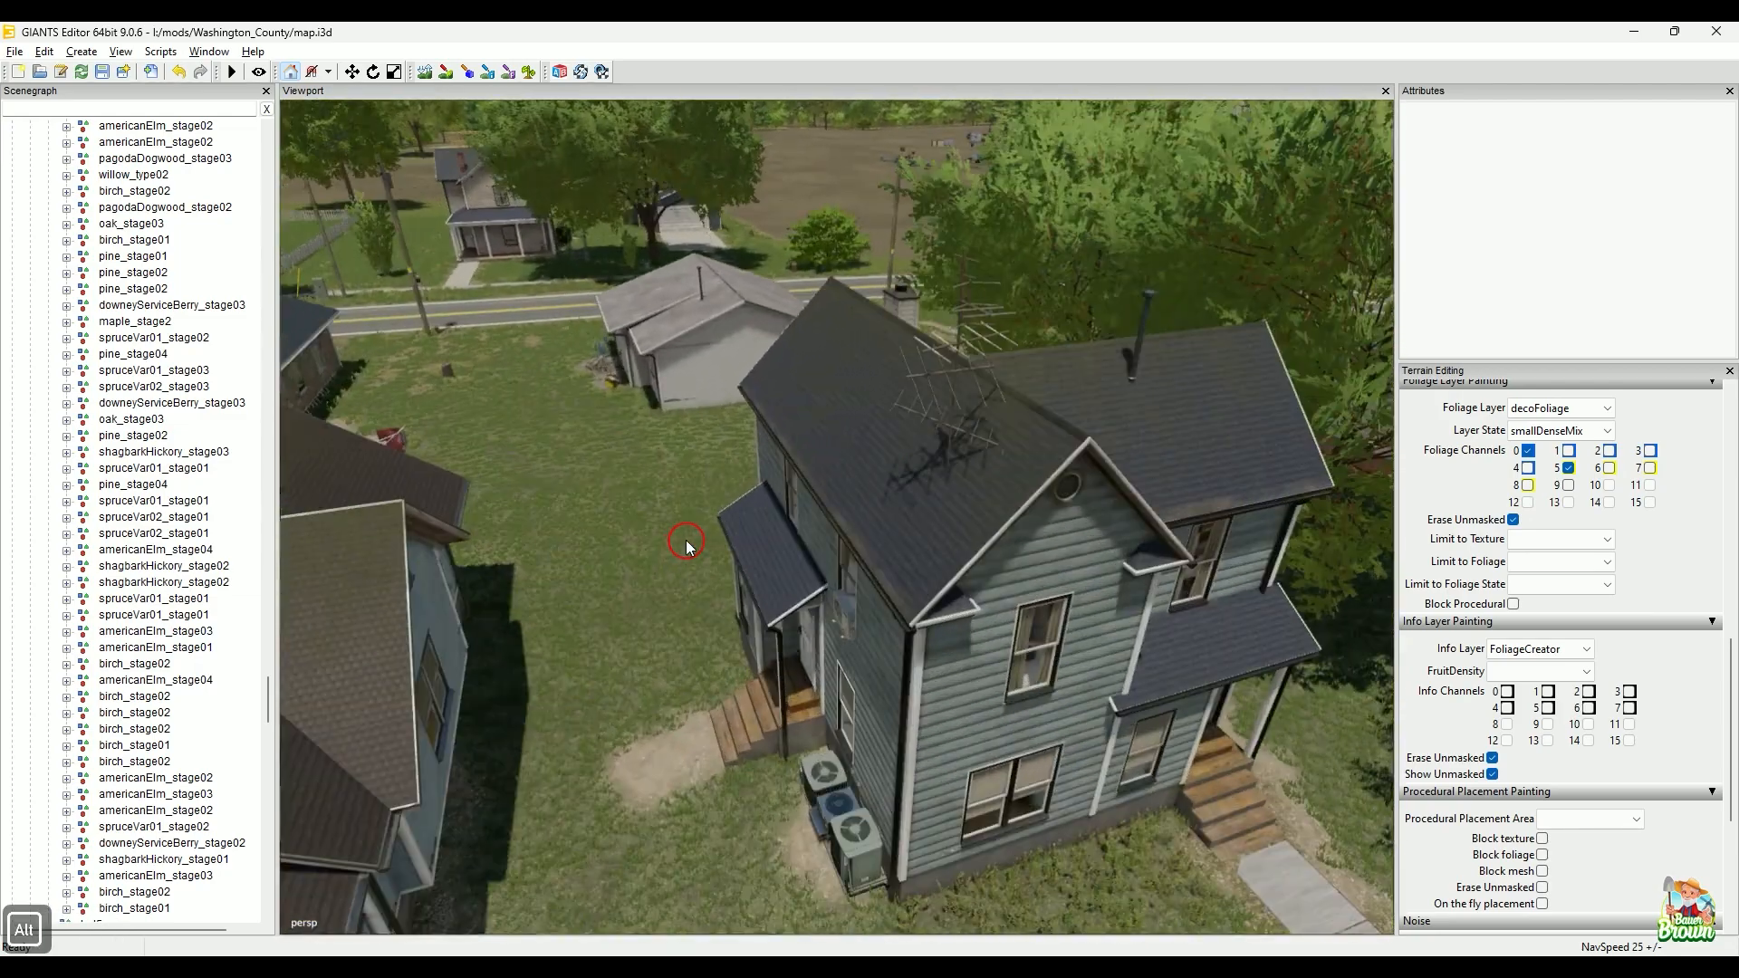
alt+drag(703, 616, 710, 623)
alt+right_drag(710, 623, 710, 569)
alt+drag(710, 568, 683, 549)
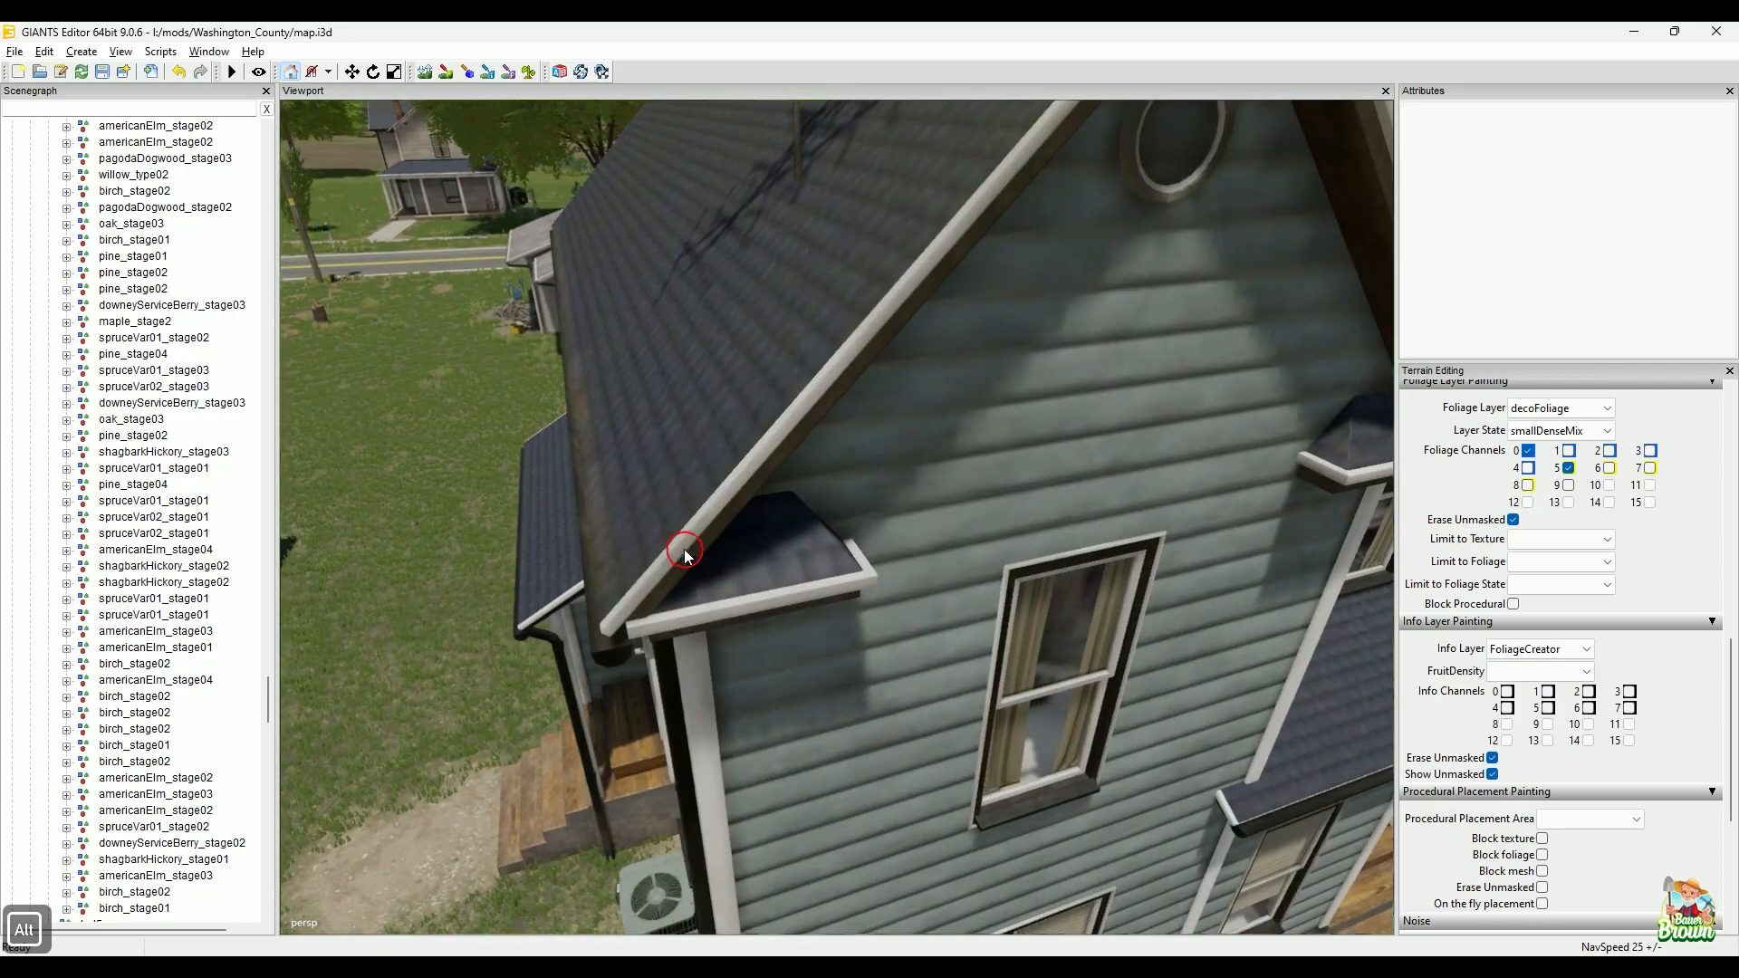
alt+right_drag(683, 549, 673, 548)
alt+drag(675, 555, 757, 616)
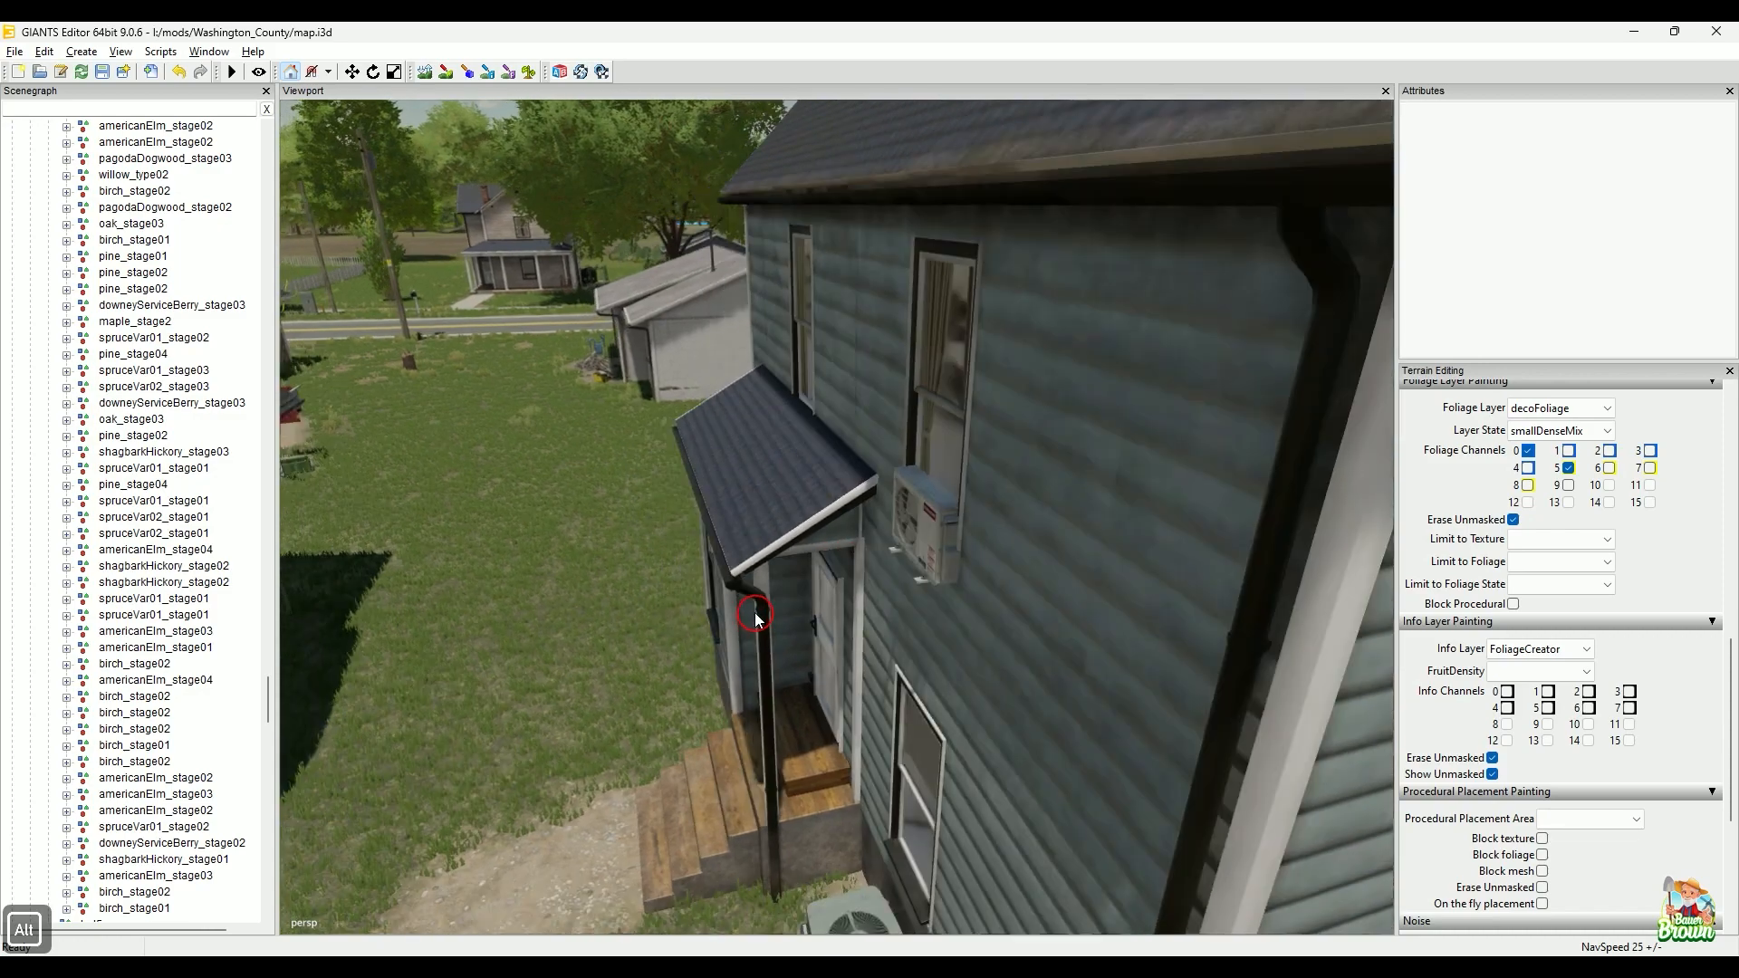
alt+right_drag(757, 616, 736, 673)
alt+drag(736, 673, 748, 707)
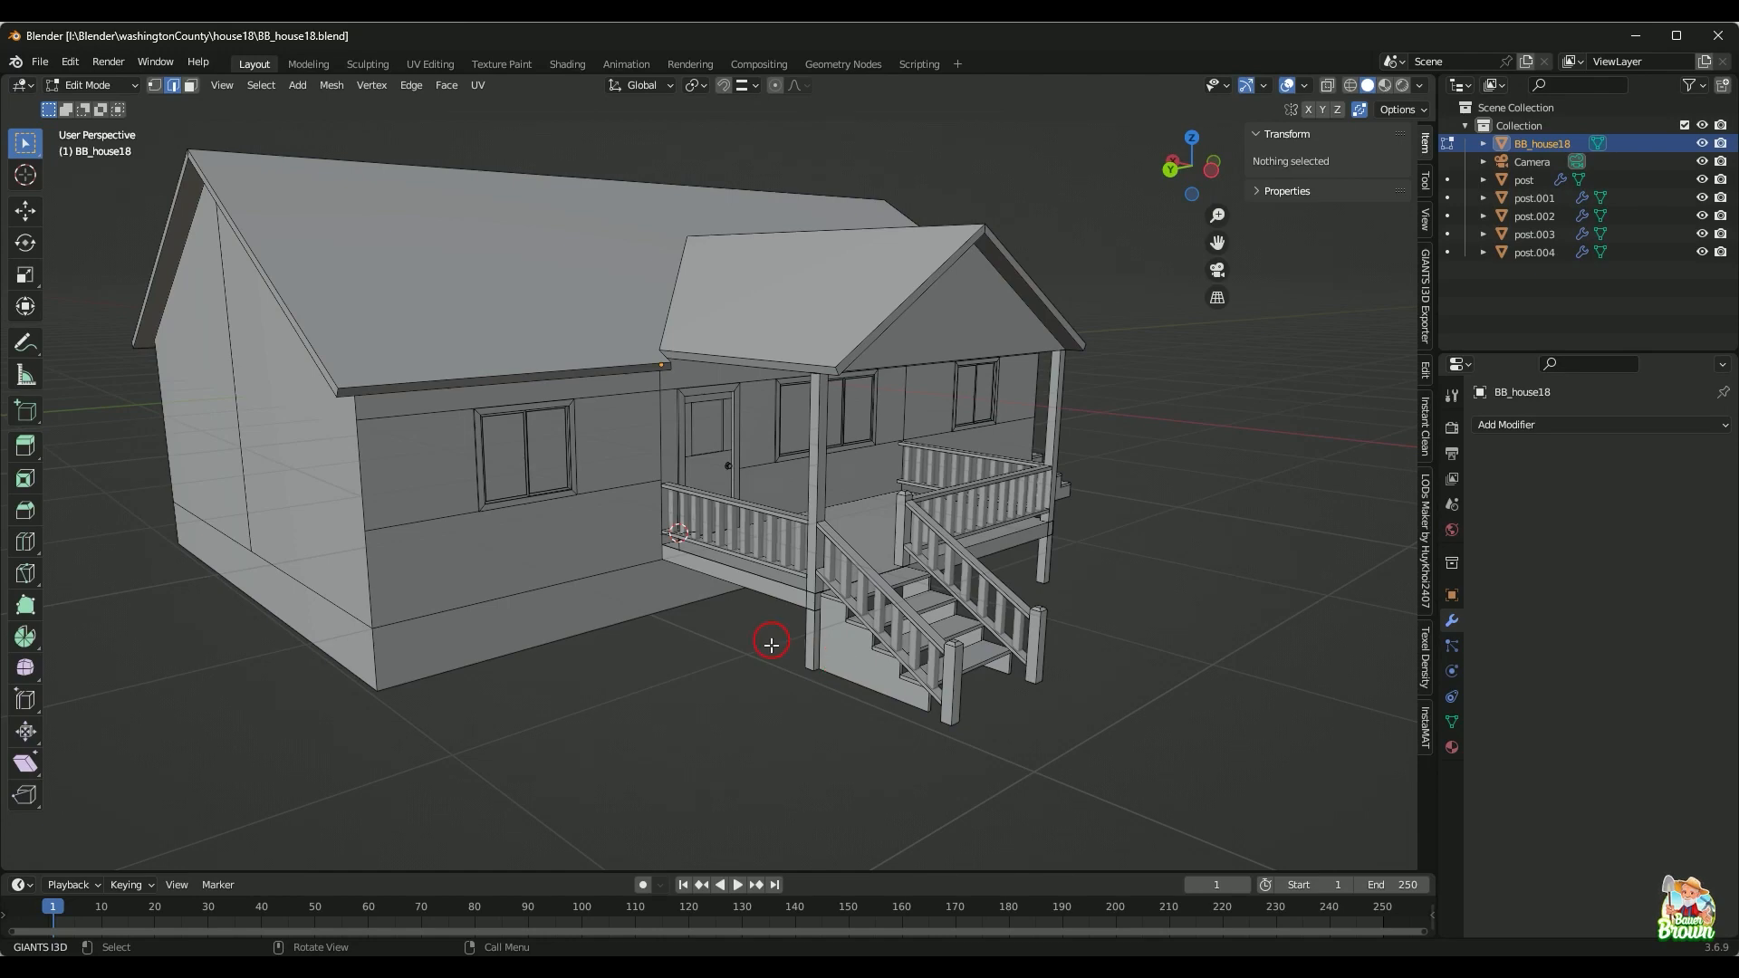
Step: Switch to Blender and examine the roof eaves of the house model from the front, sides and back
scroll(689, 660, down, 2)
middle_drag(598, 604, 637, 606)
scroll(634, 598, up, 2)
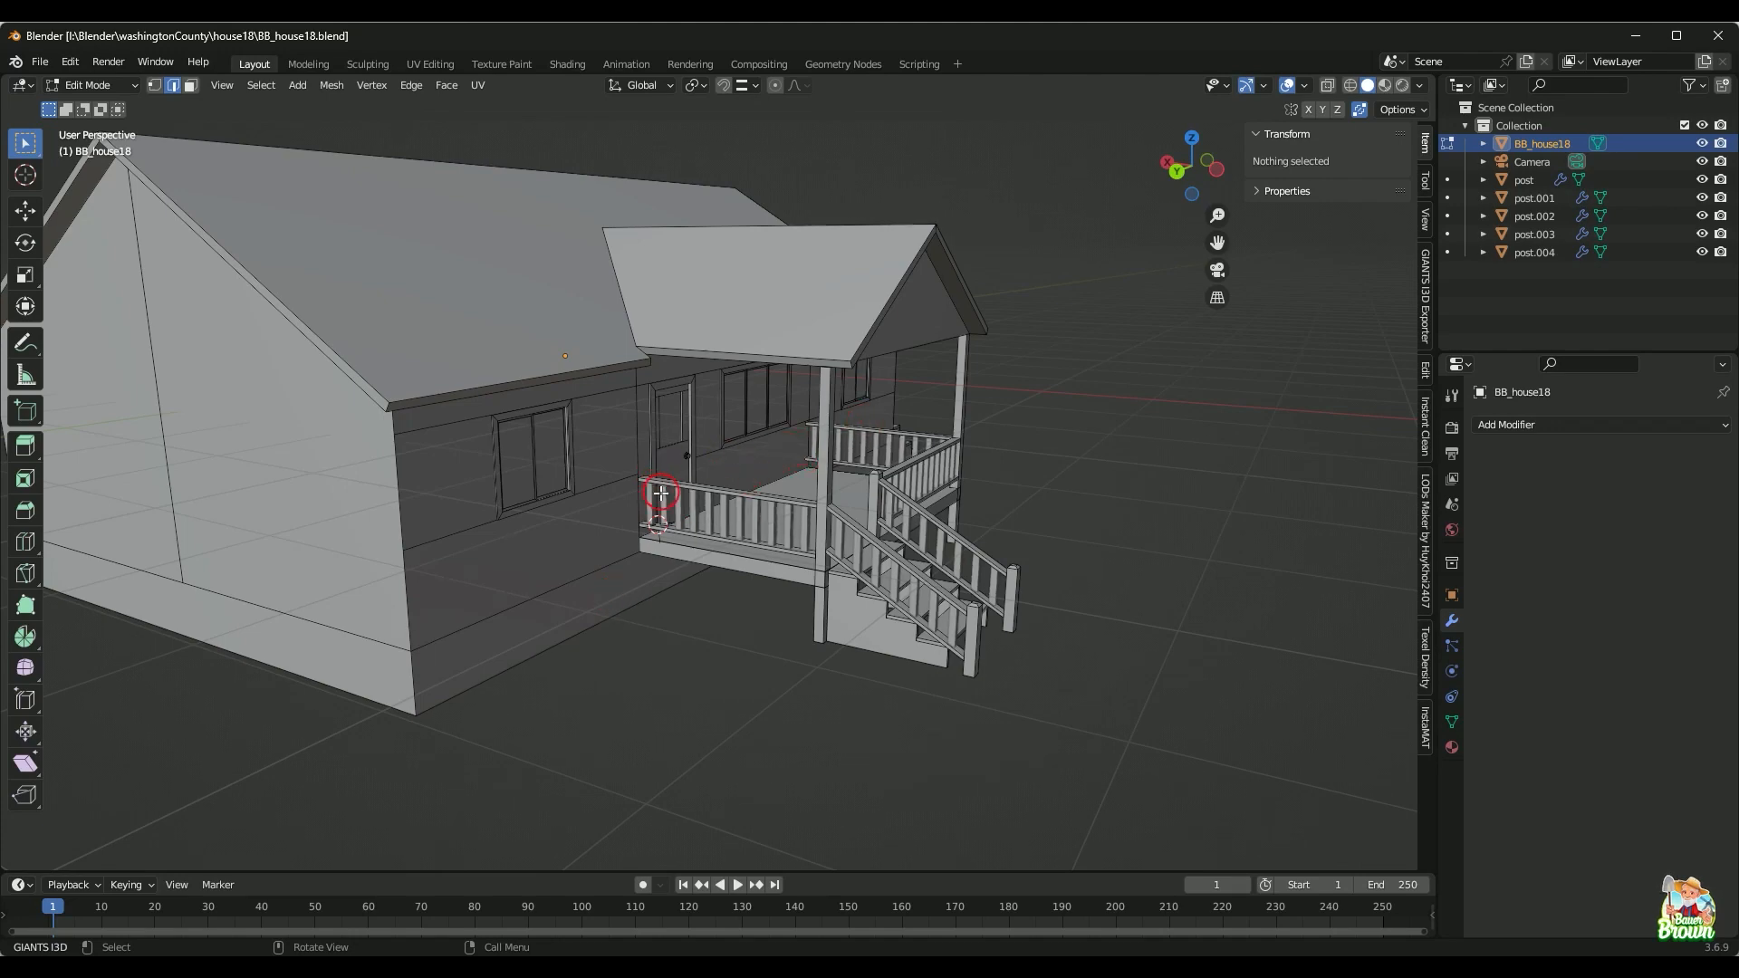
scroll(661, 493, up, 3)
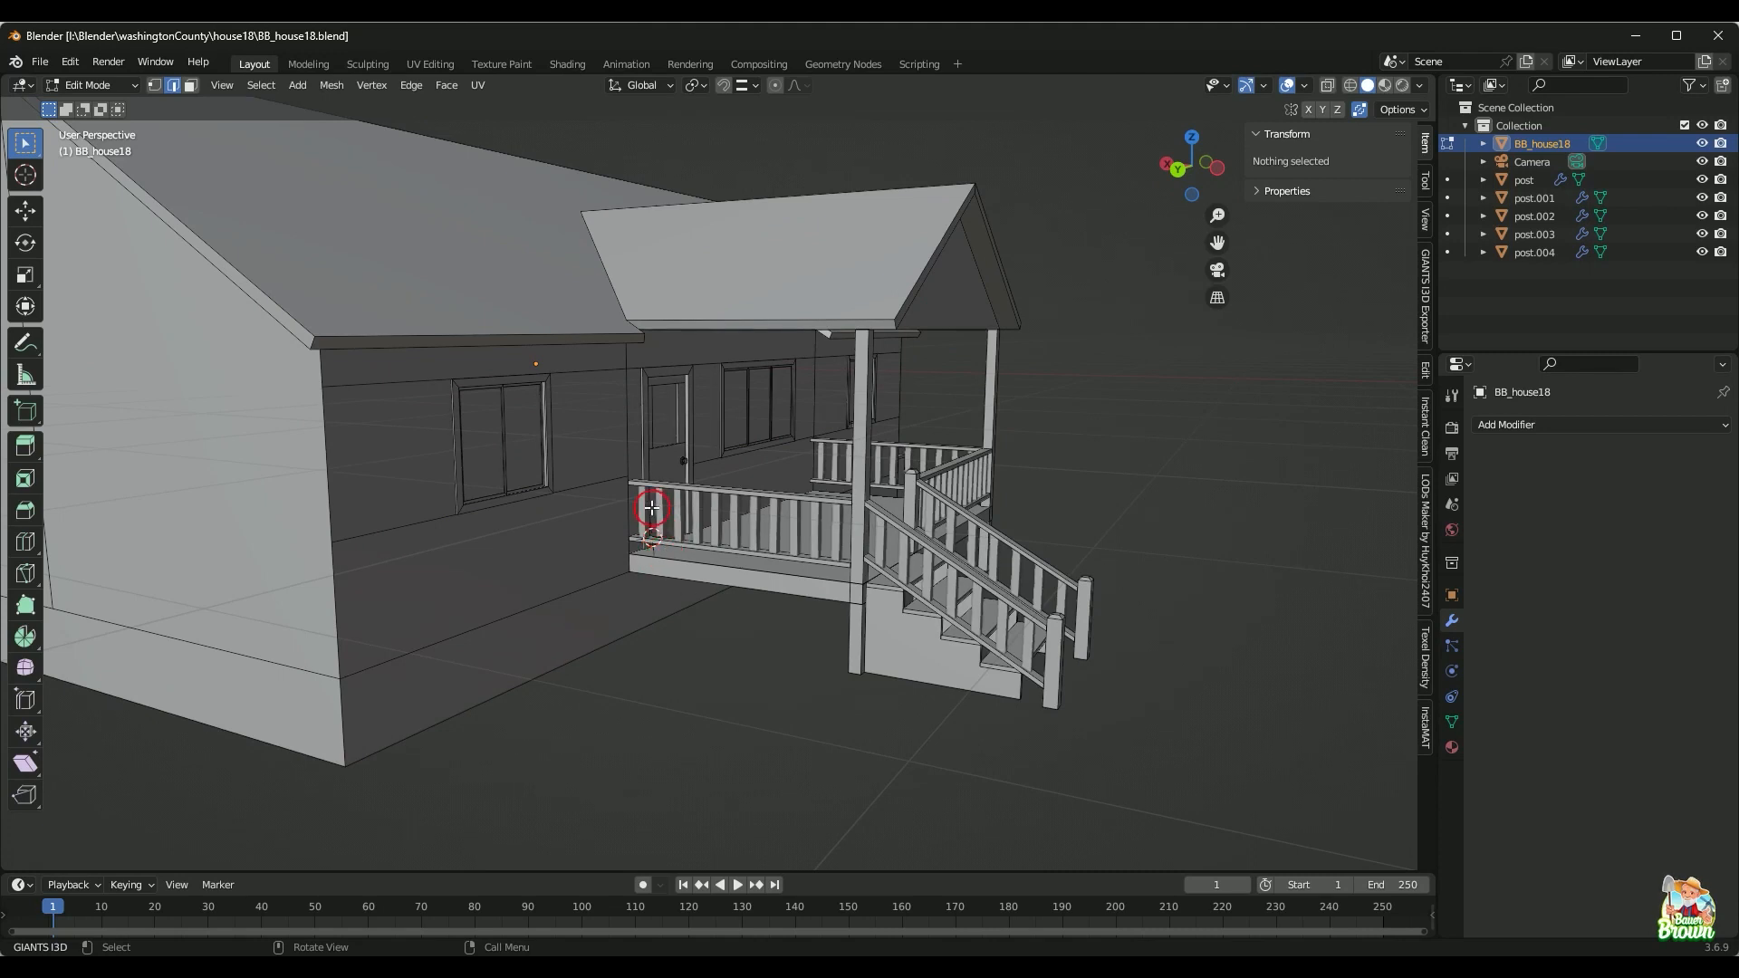
scroll(651, 508, down, 2)
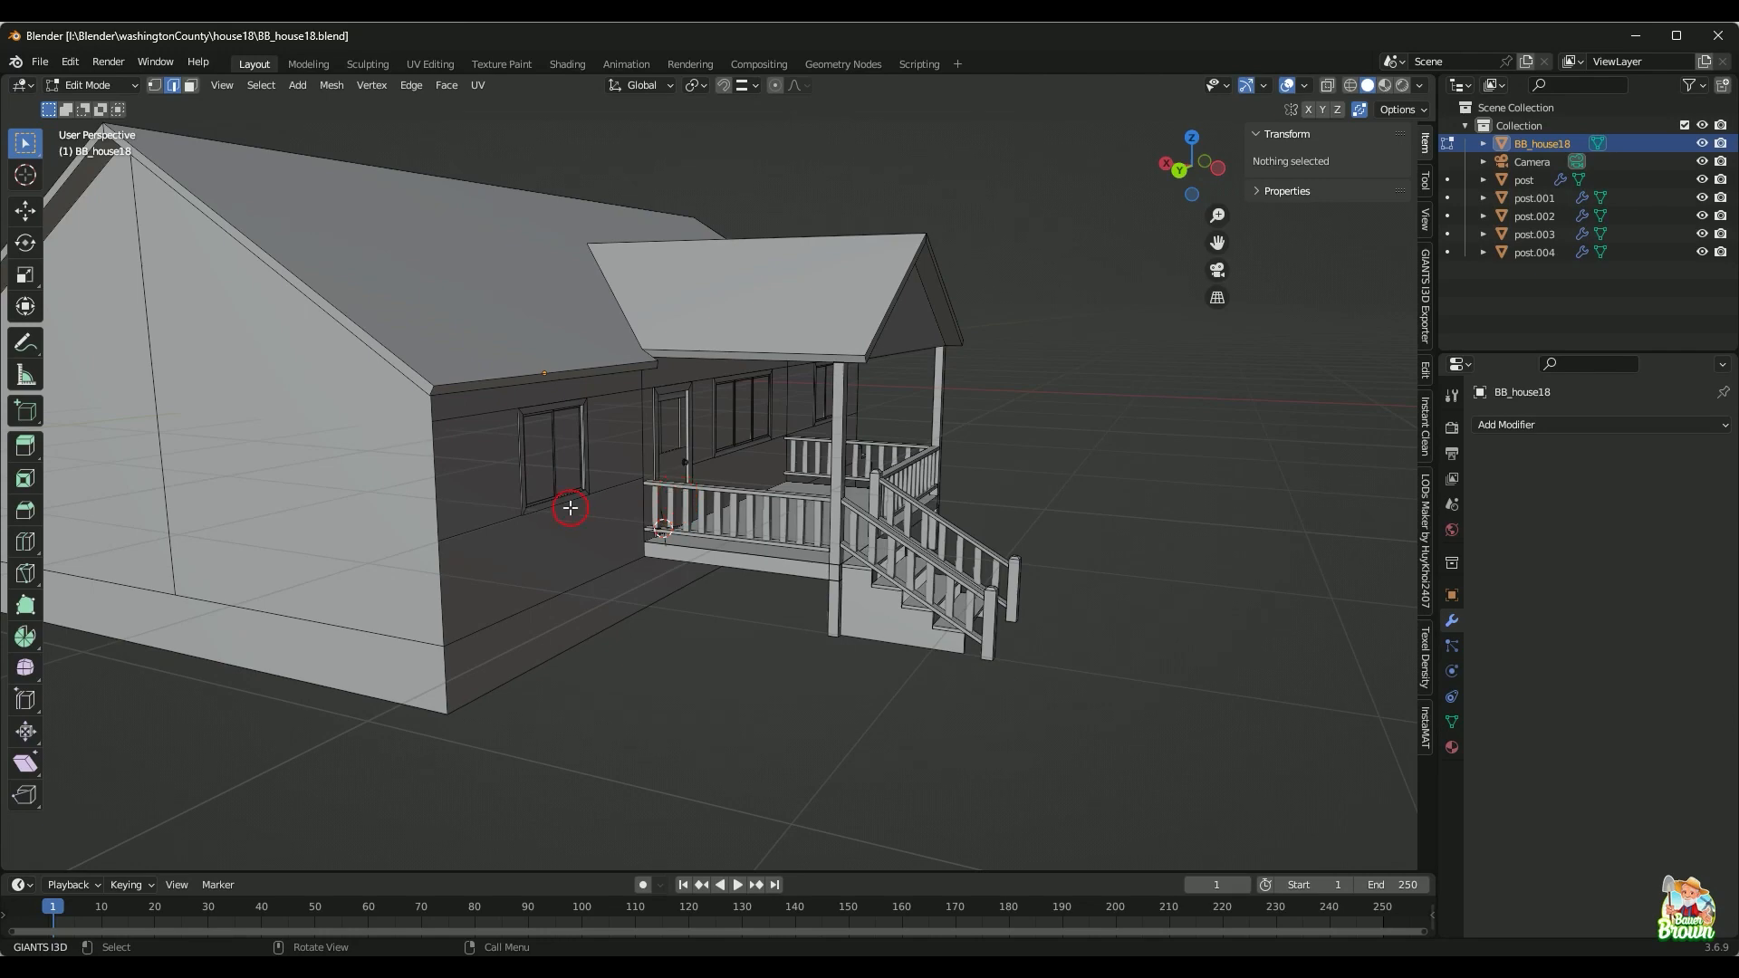
middle_drag(842, 416, 685, 431)
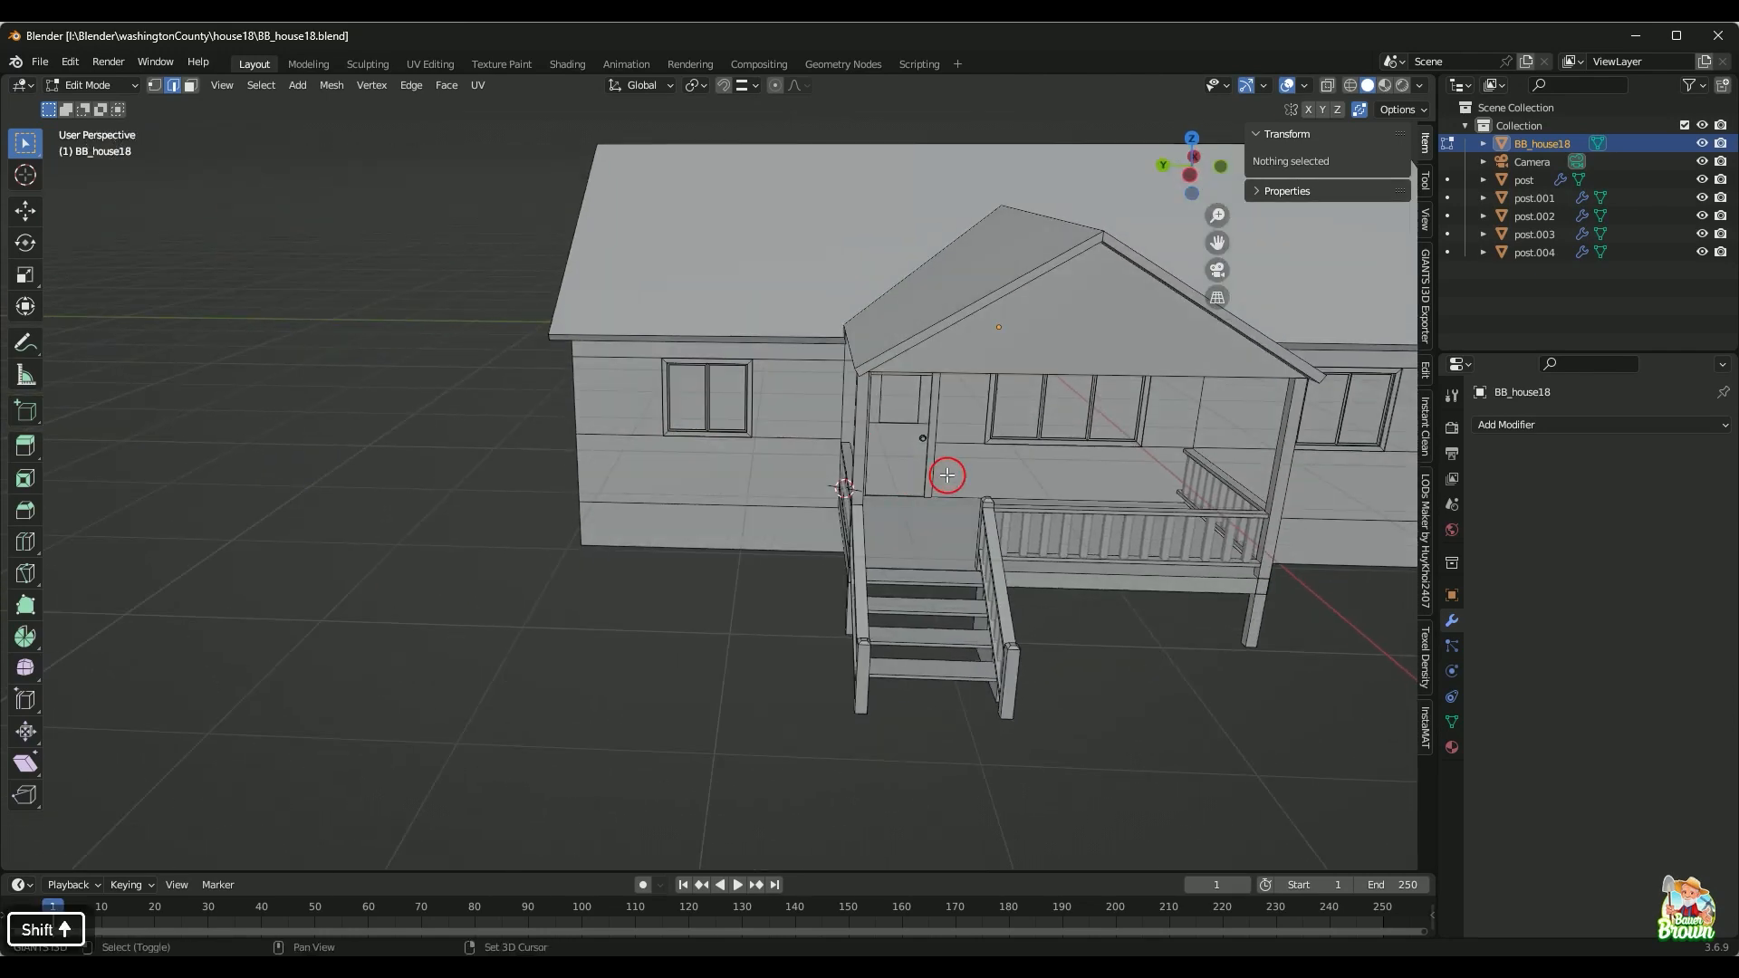
shift+middle_drag(942, 473, 571, 506)
scroll(761, 517, up, 2)
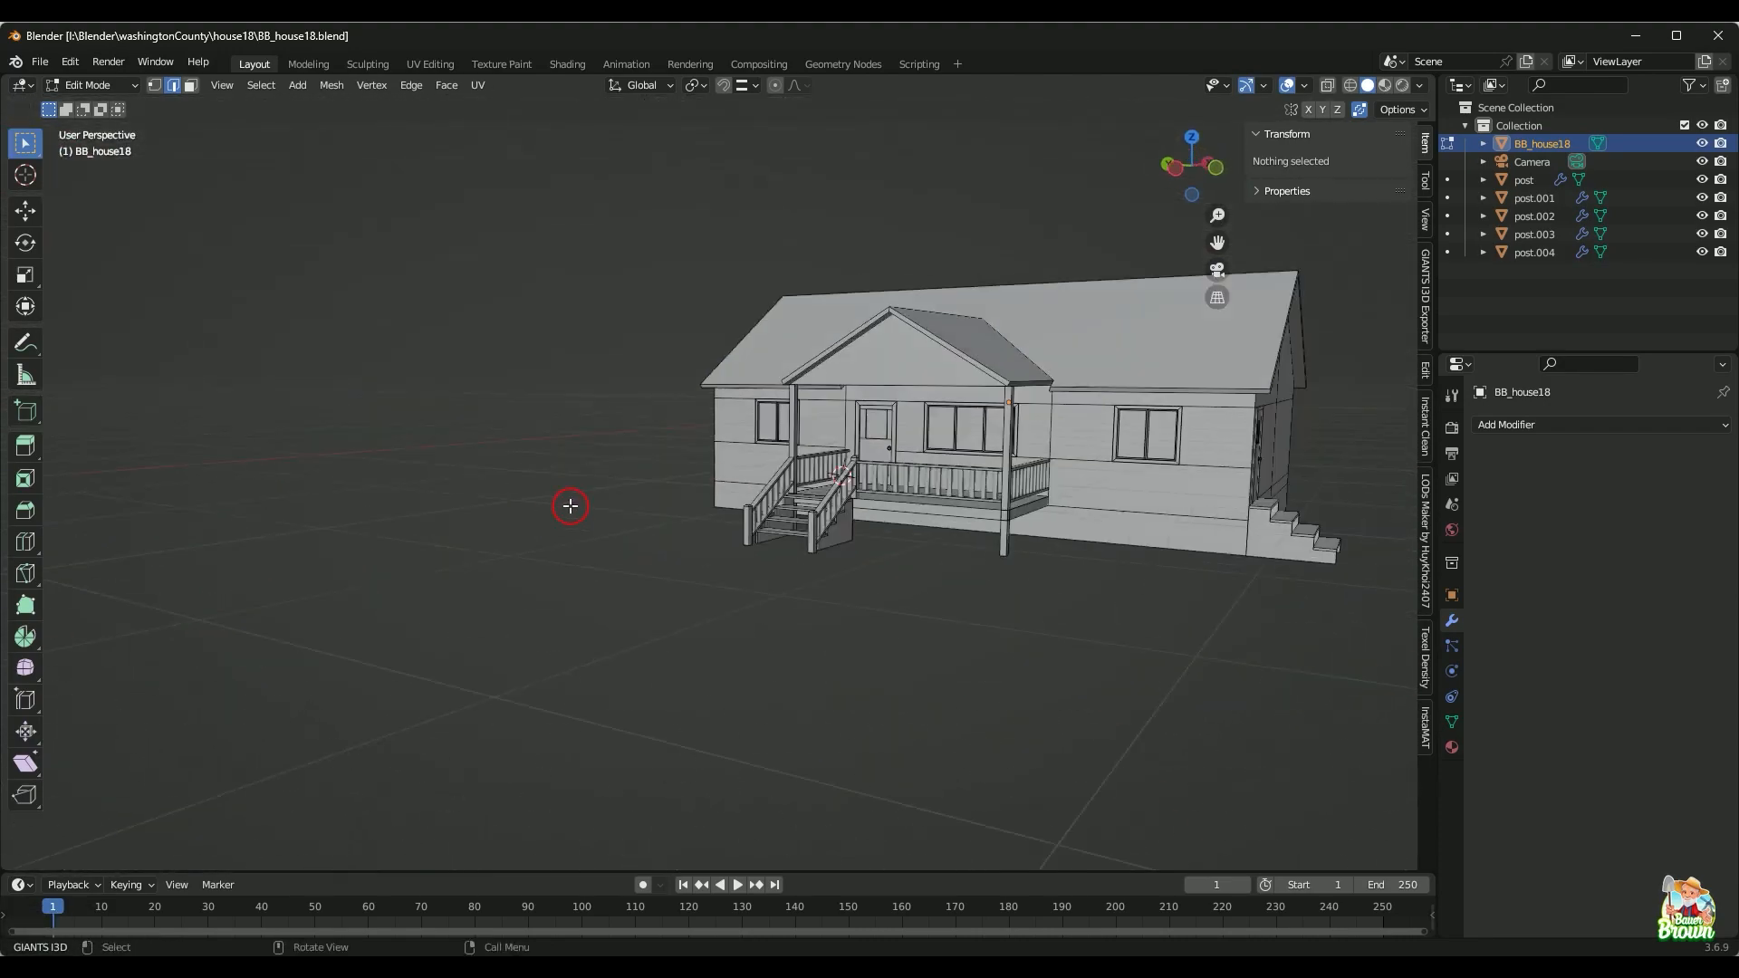
middle_drag(866, 524, 784, 544)
scroll(742, 520, up, 1)
shift+middle_drag(702, 435, 807, 489)
scroll(726, 539, up, 1)
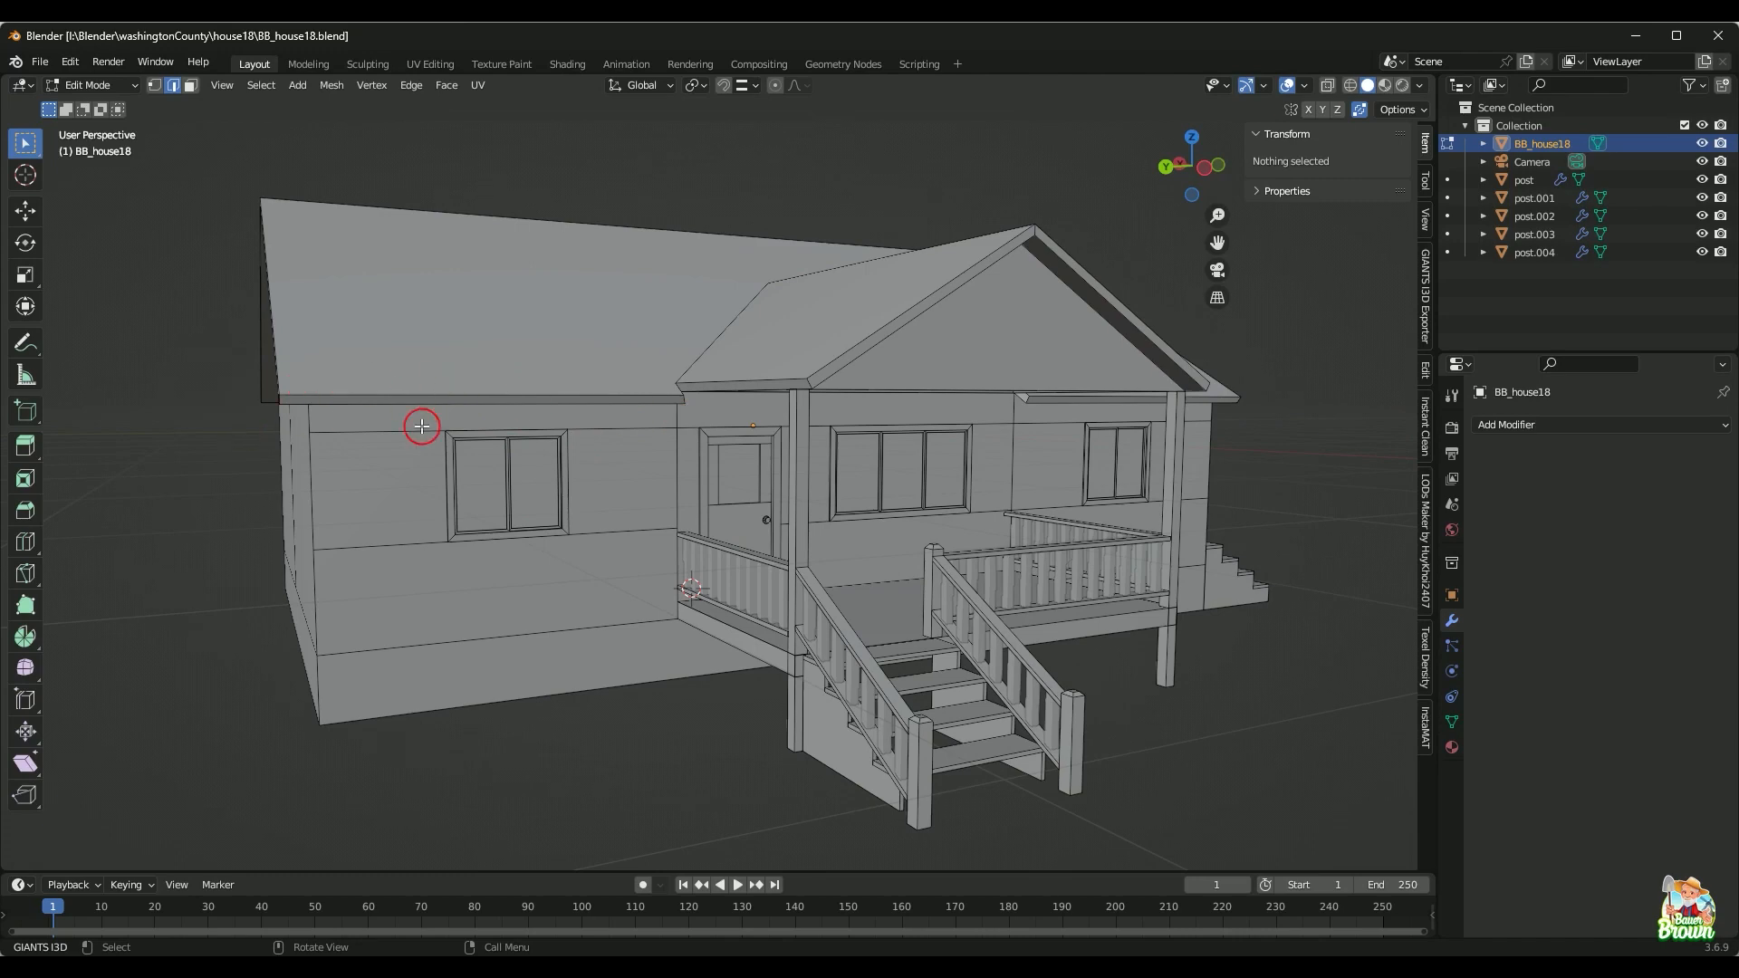
middle_drag(988, 468, 918, 469)
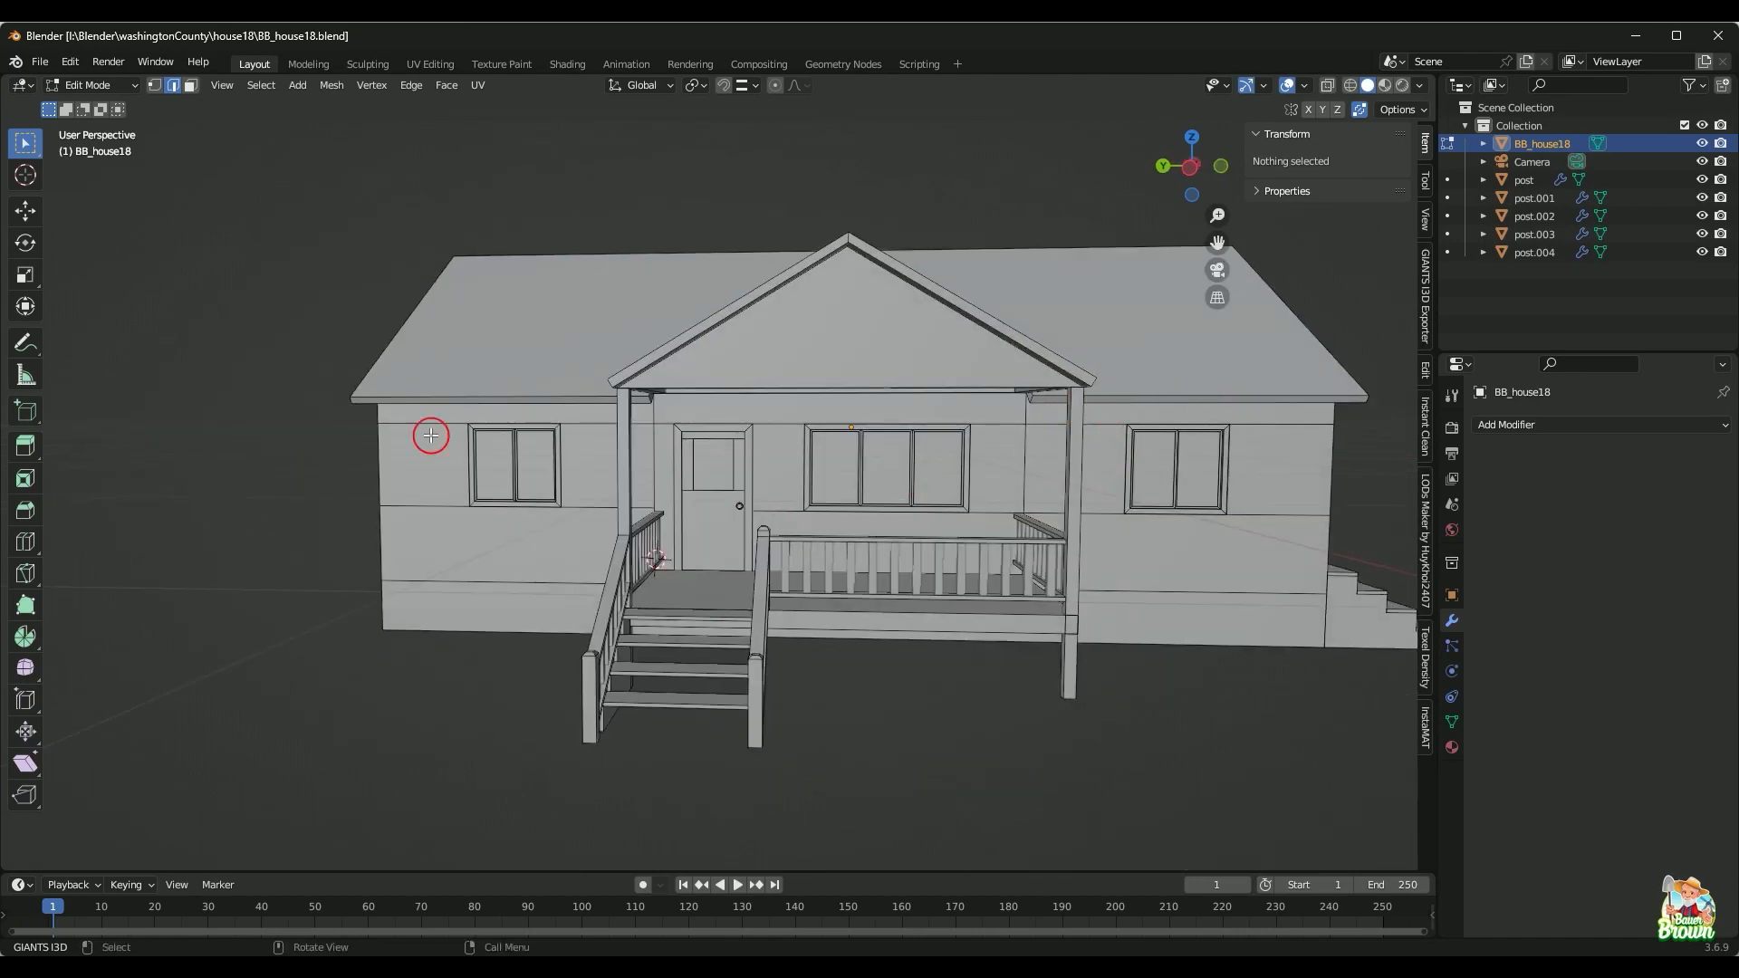
middle_drag(585, 429, 668, 493)
middle_drag(400, 454, 788, 474)
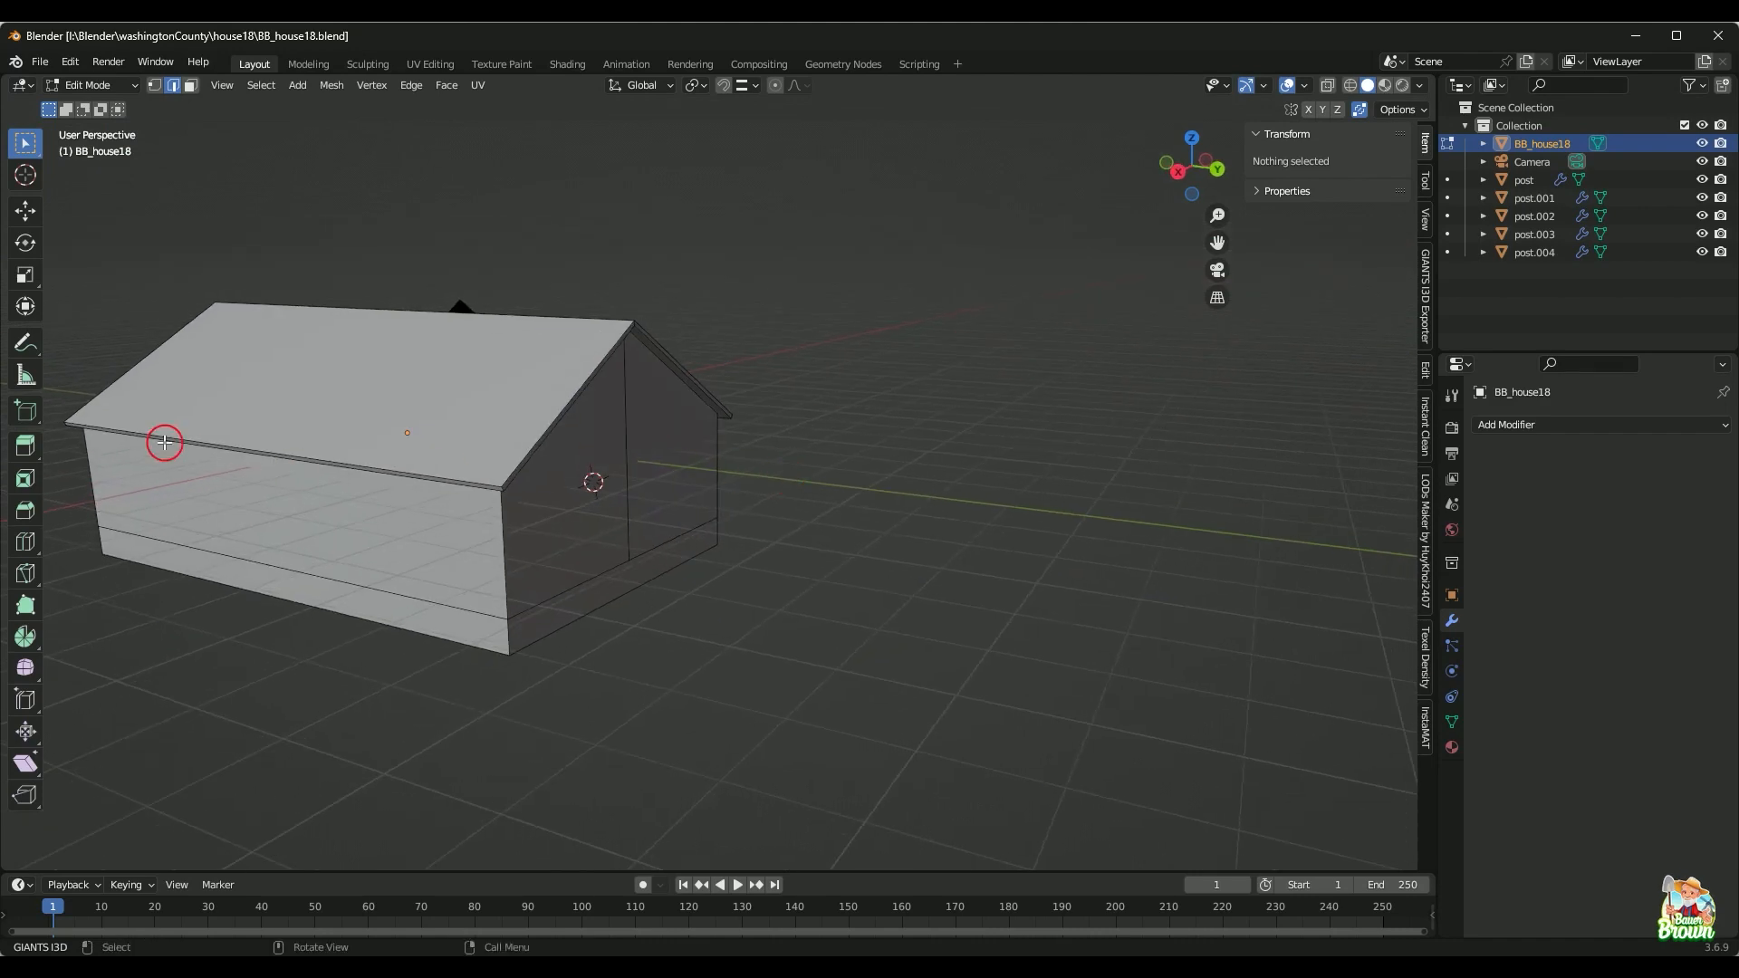
middle_drag(582, 481, 497, 486)
scroll(844, 540, up, 2)
shift+middle_drag(904, 514, 595, 501)
scroll(691, 551, up, 2)
scroll(730, 520, up, 3)
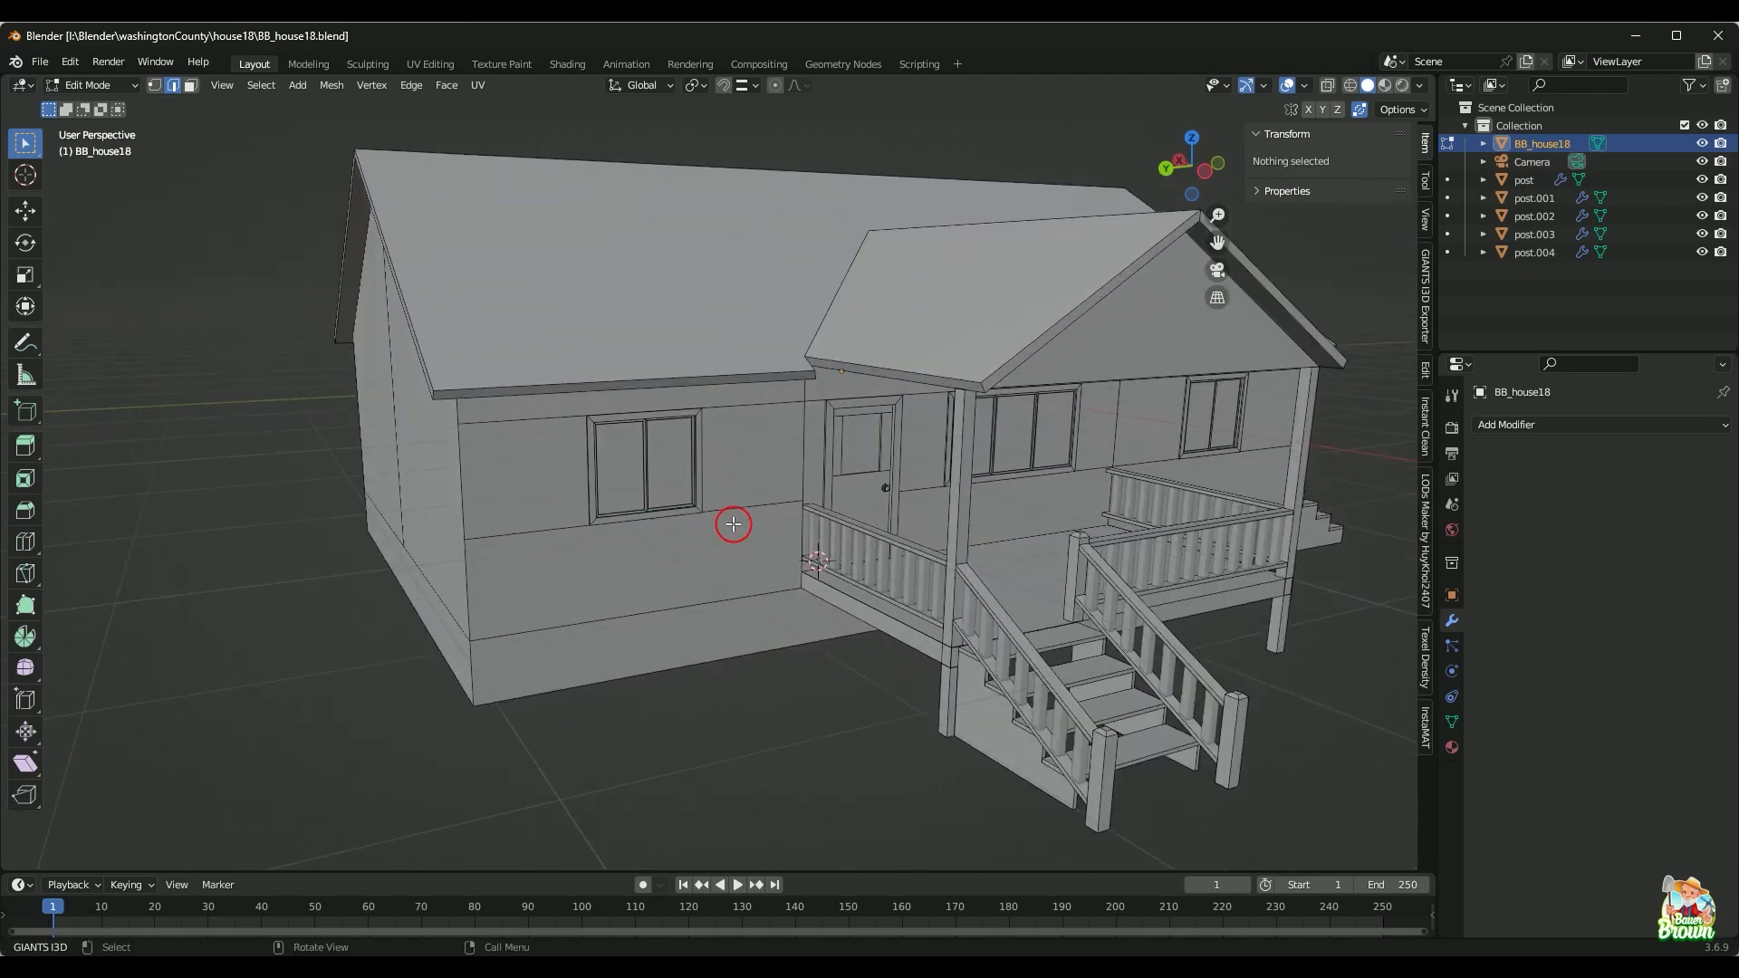
scroll(738, 571, up, 2)
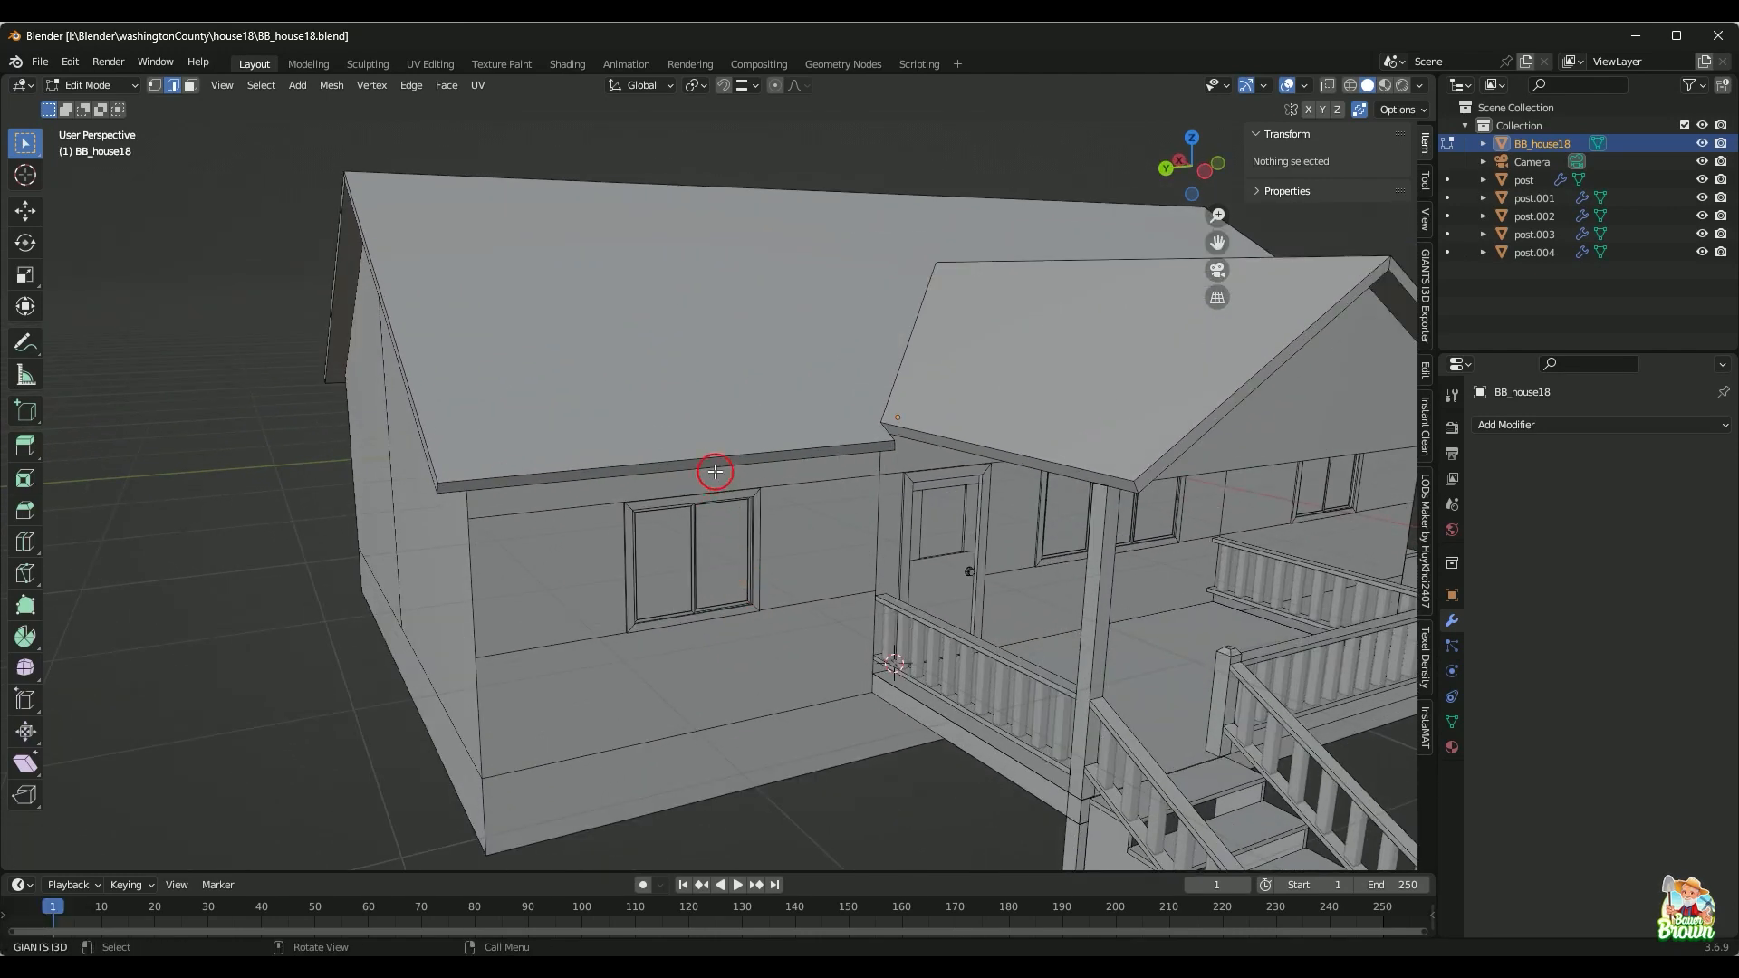
scroll(680, 474, down, 1)
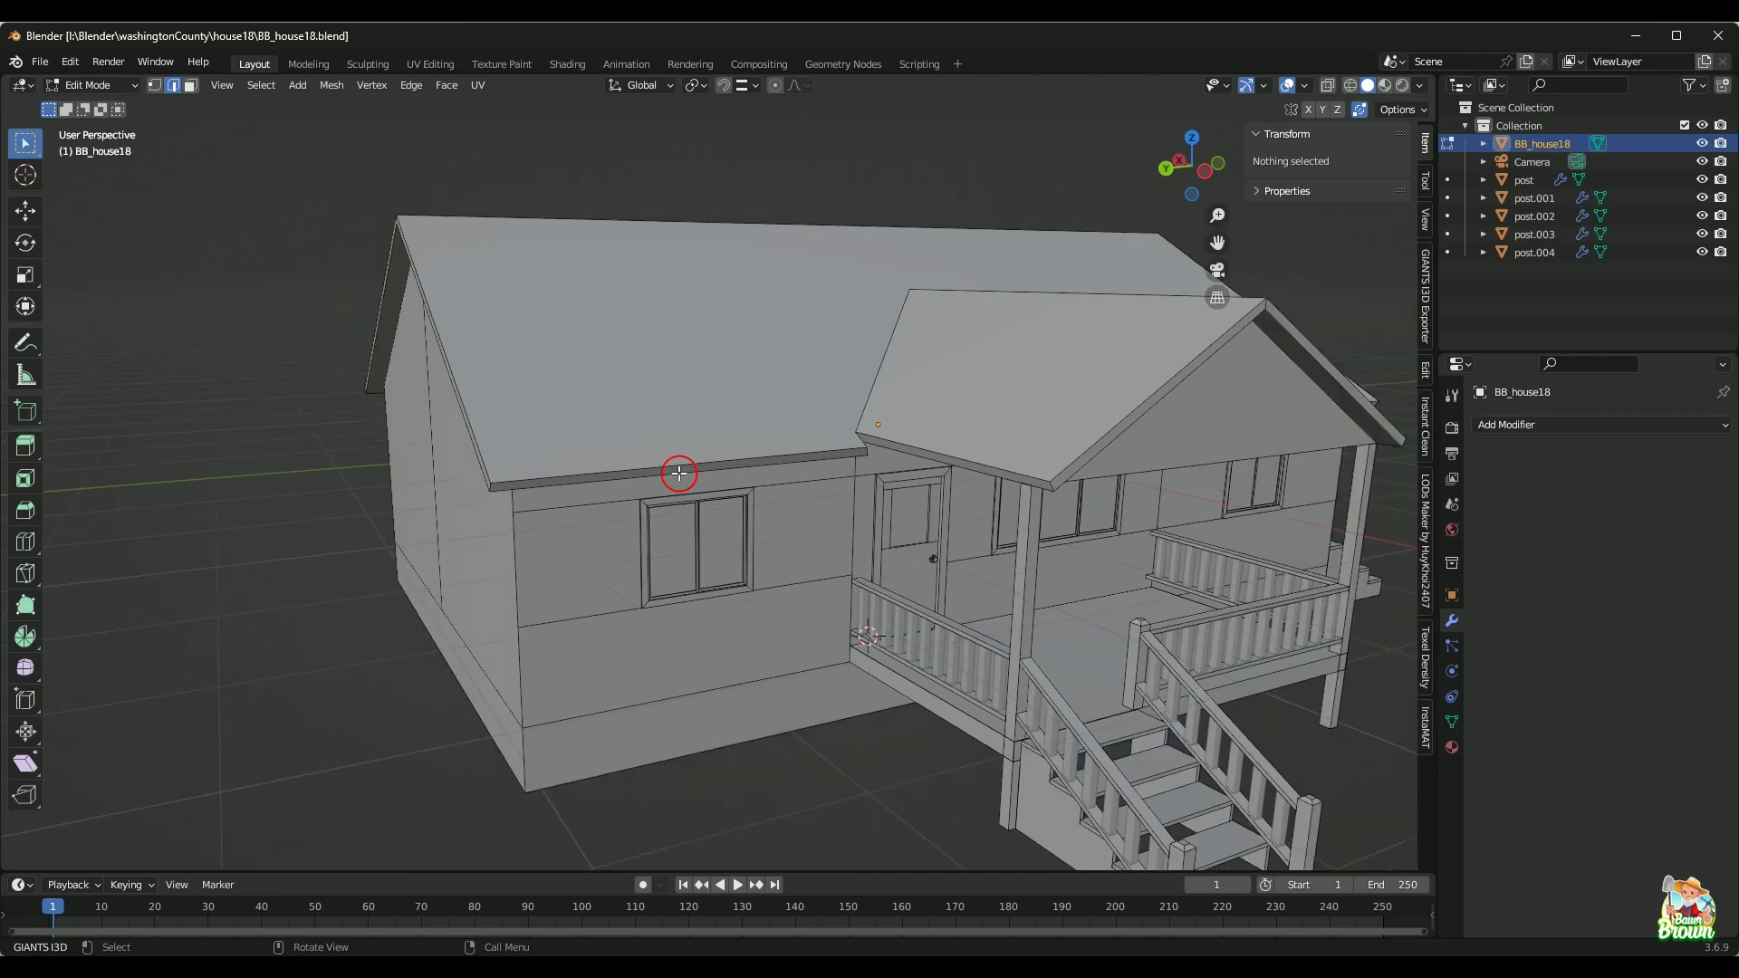
middle_drag(679, 473, 707, 474)
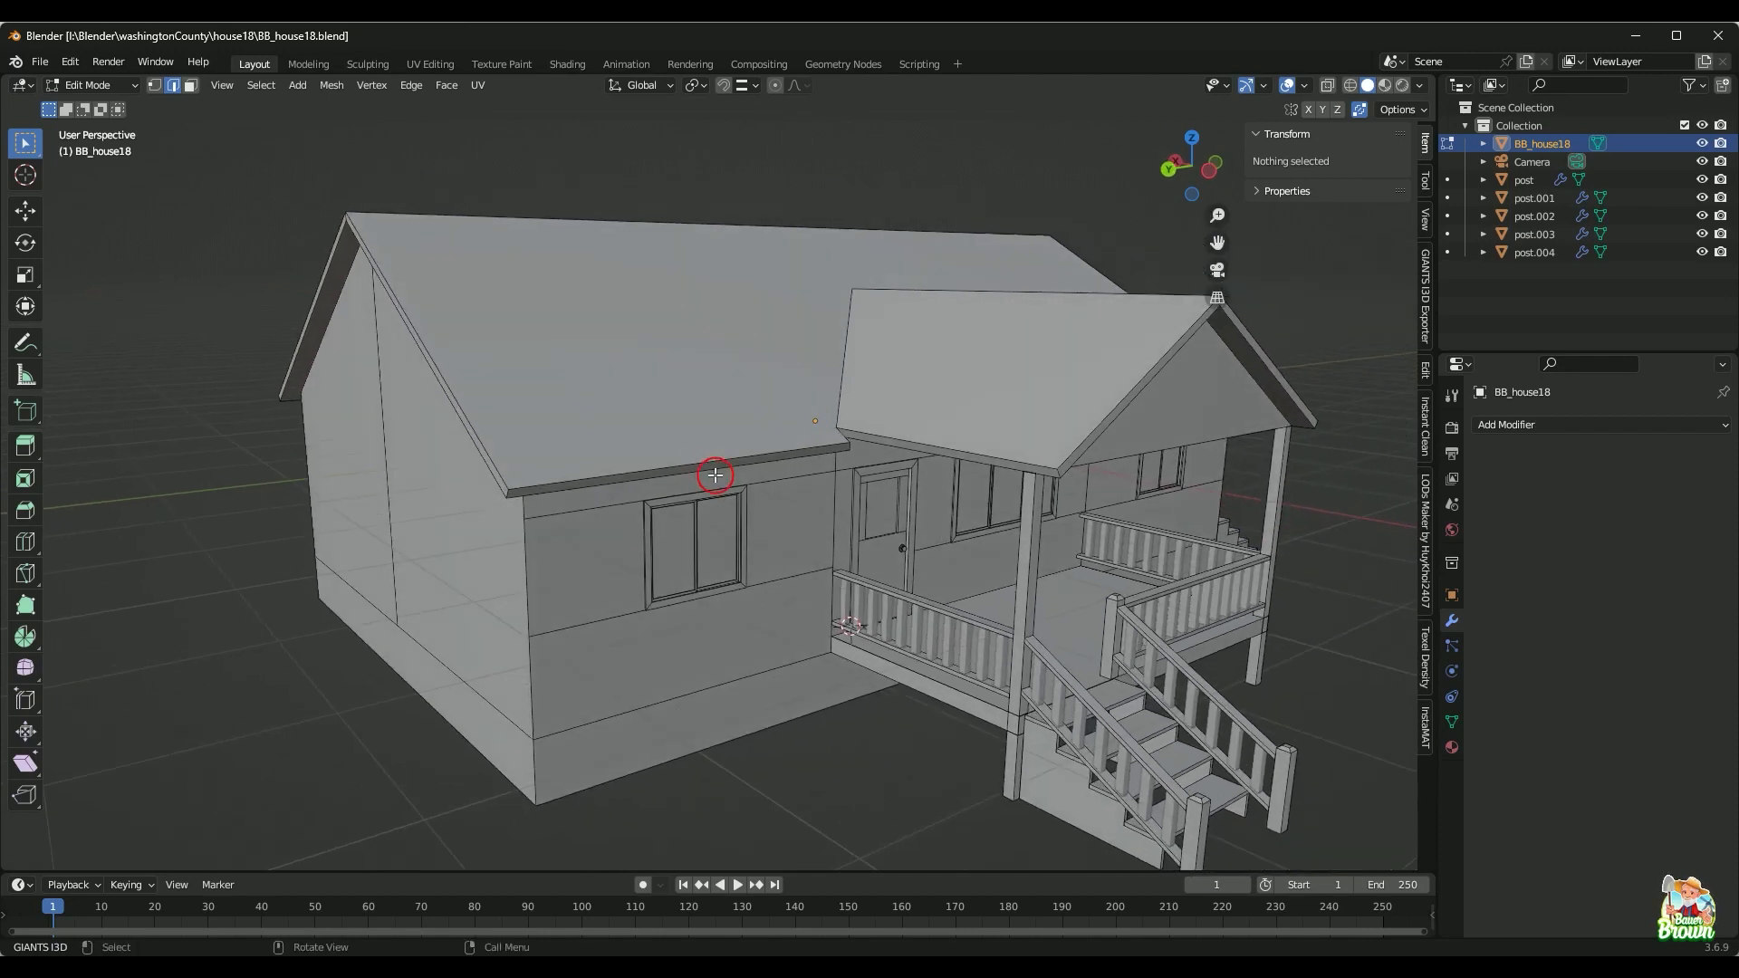
Step: Duplicate the lower edge of the front eave beside the porch and move the copy about 0.38' outward along global X
key(2)
scroll(692, 543, up, 1)
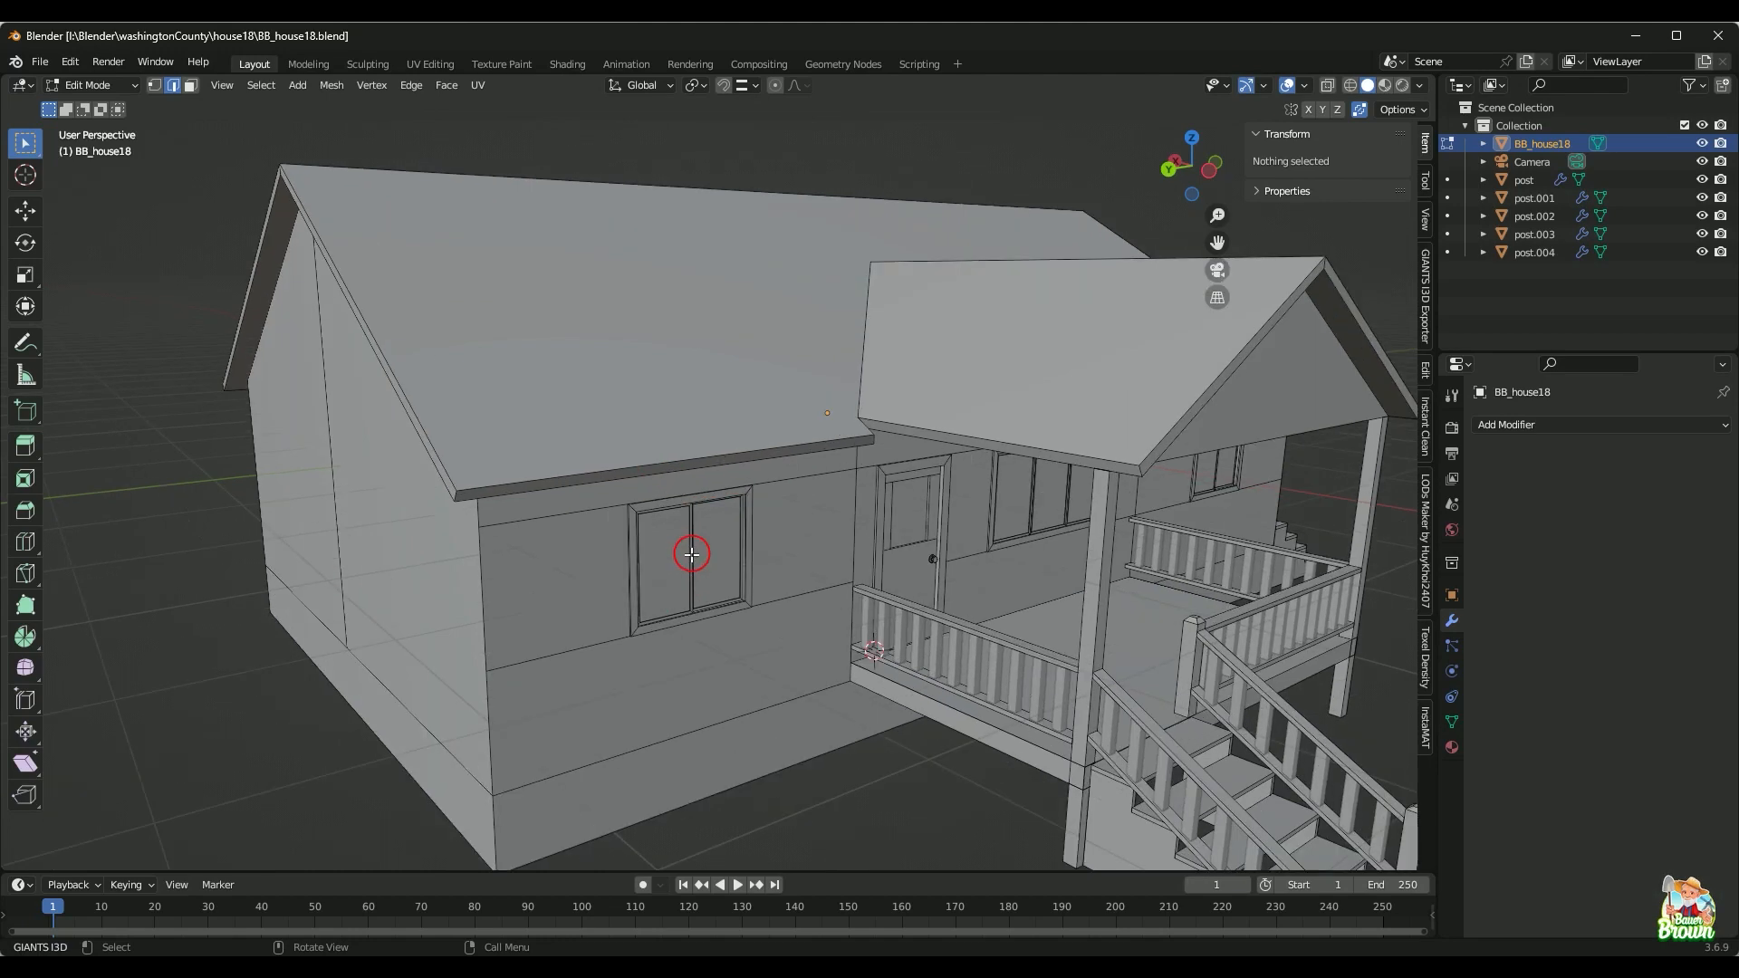
middle_drag(692, 554, 691, 516)
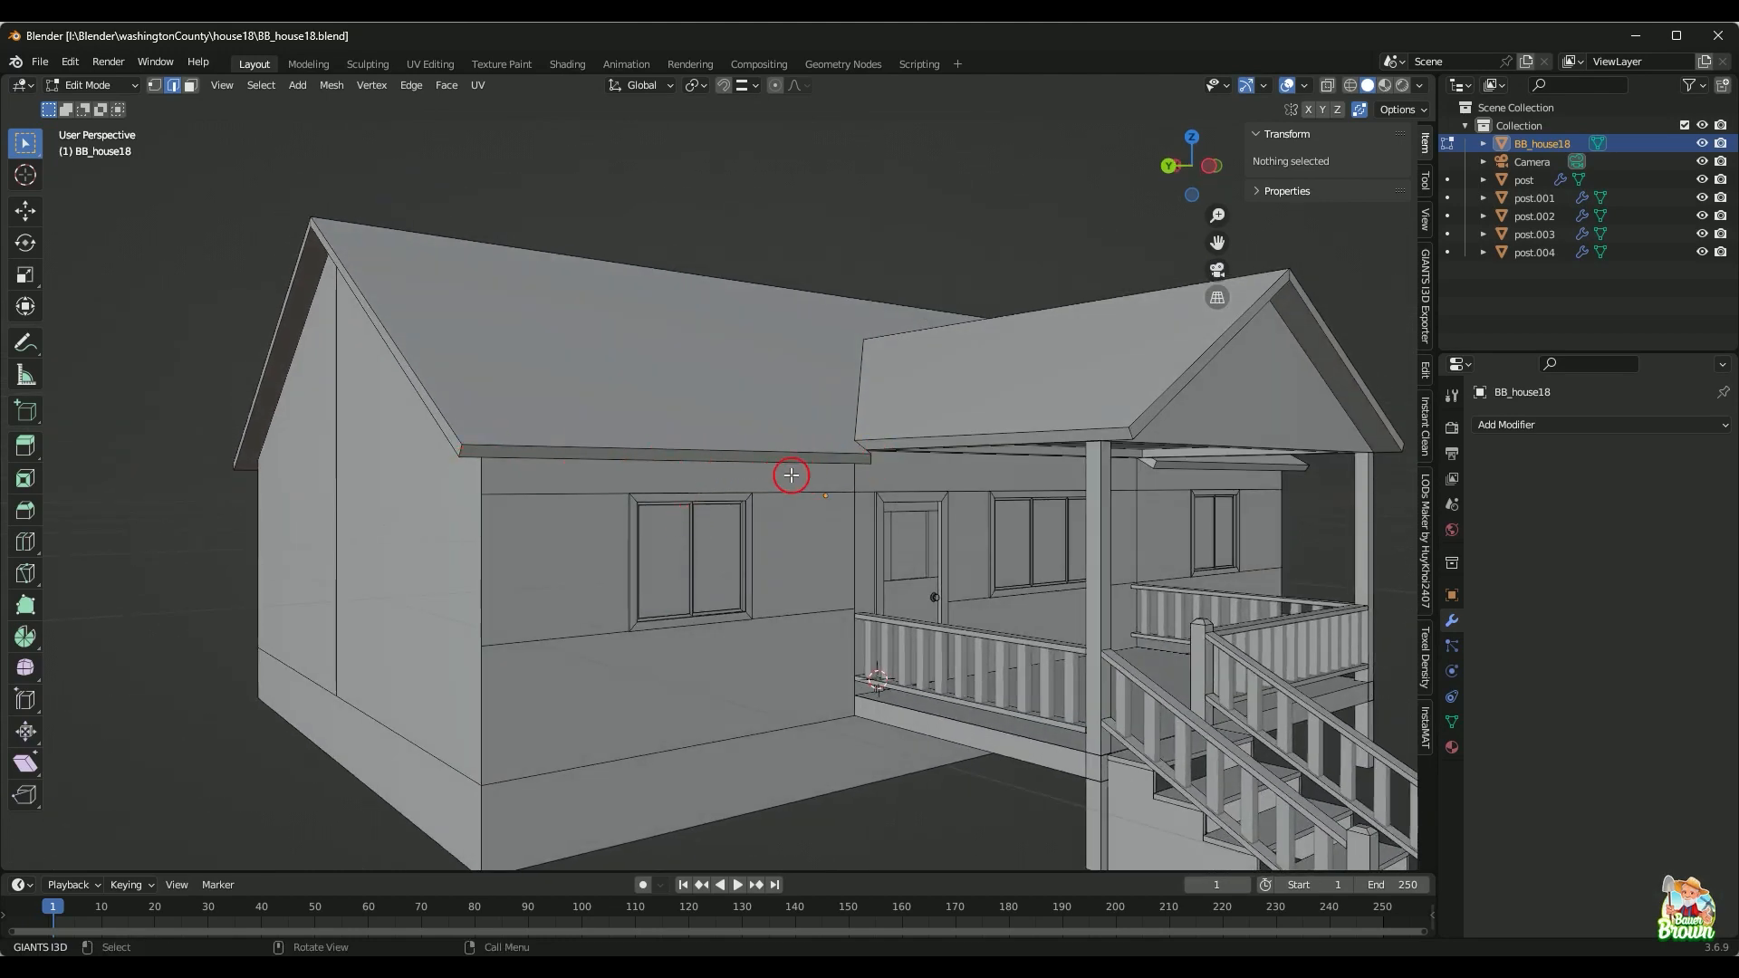
click(647, 463)
middle_drag(569, 549, 568, 499)
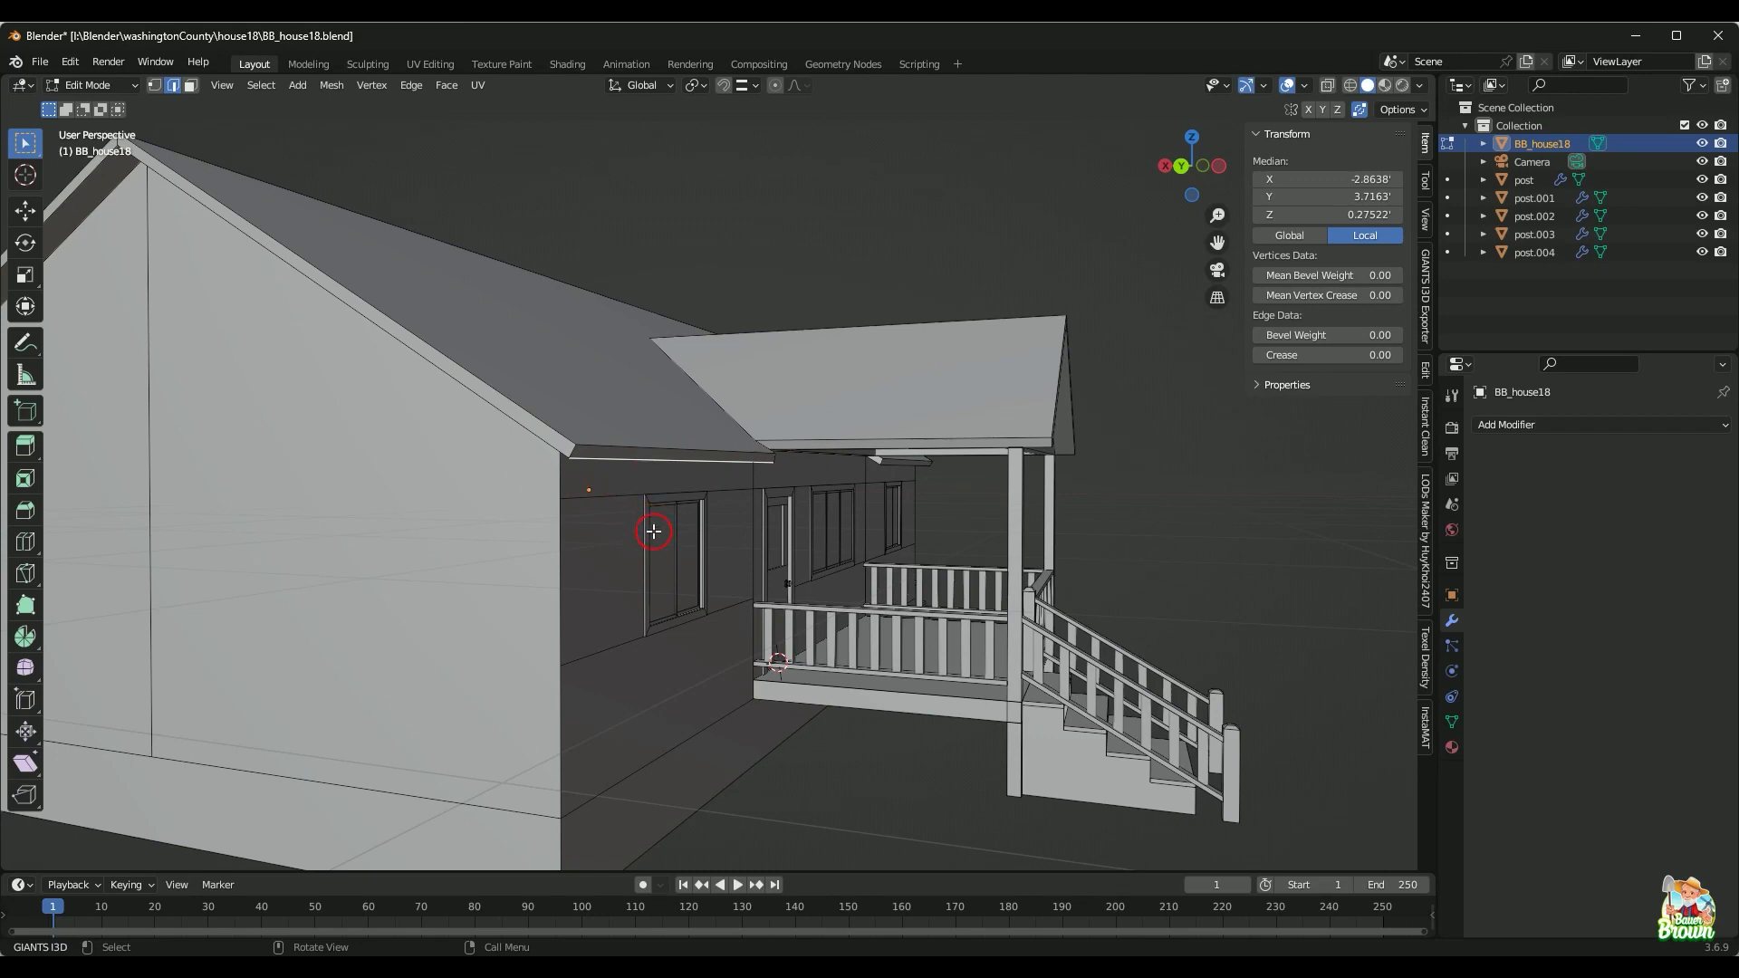
middle_drag(654, 532, 644, 625)
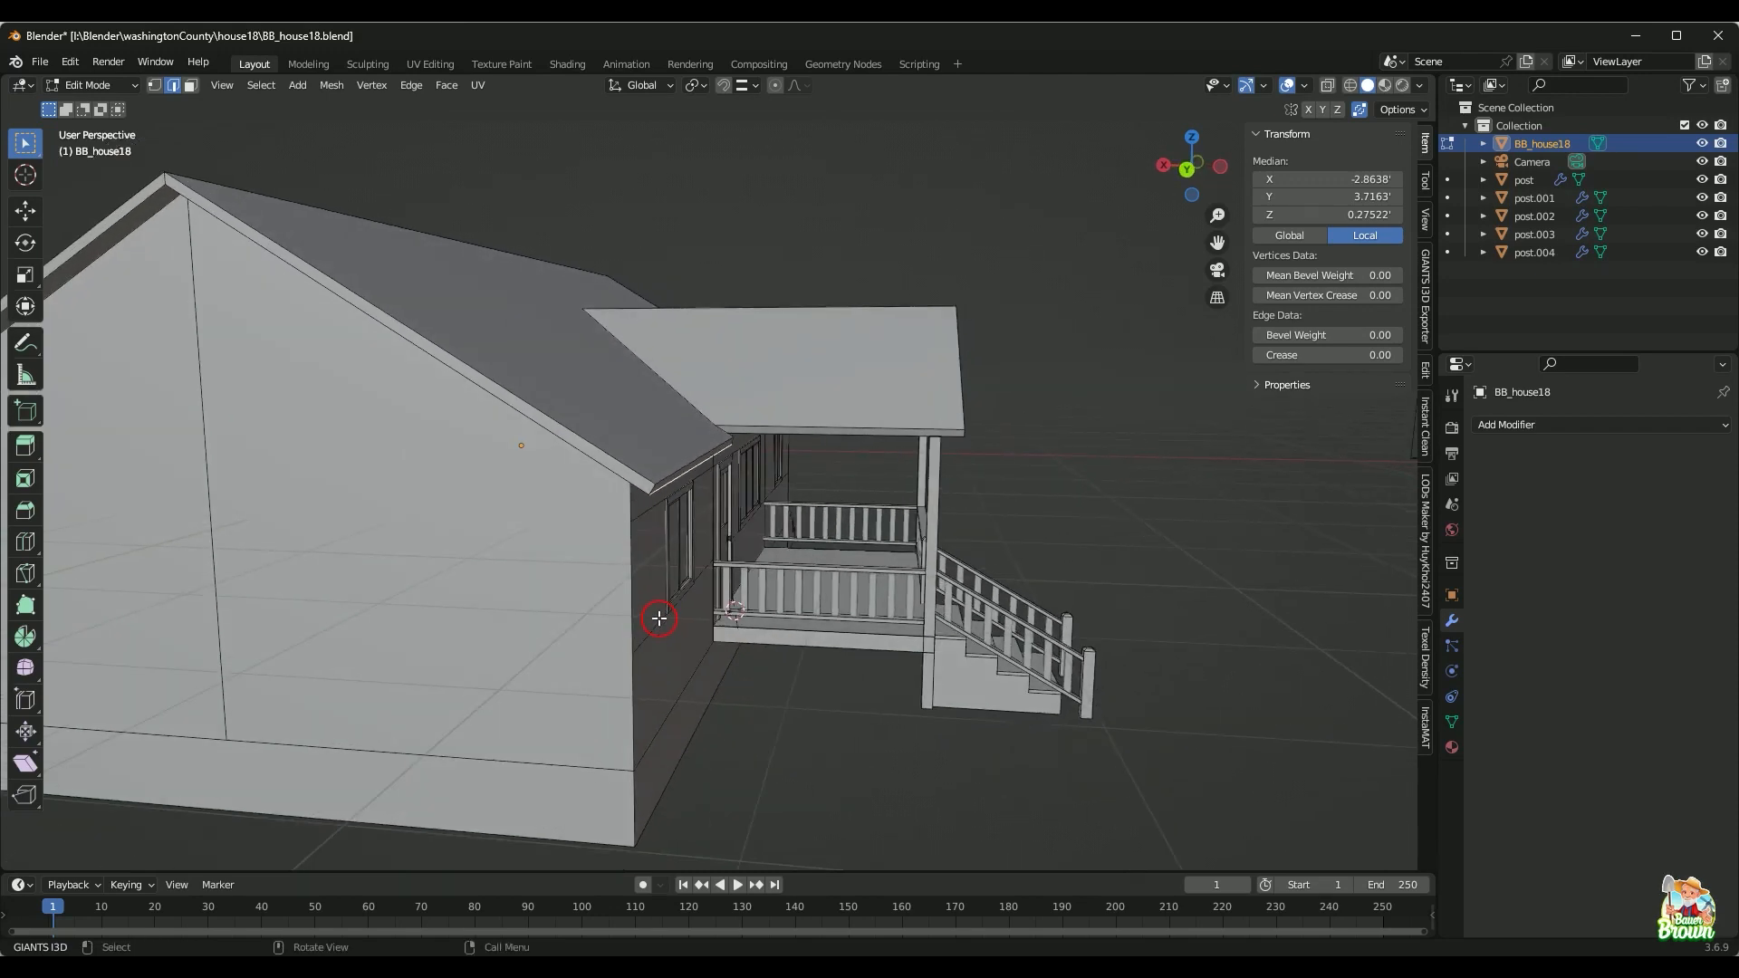
key(shift)
key(shift+d)
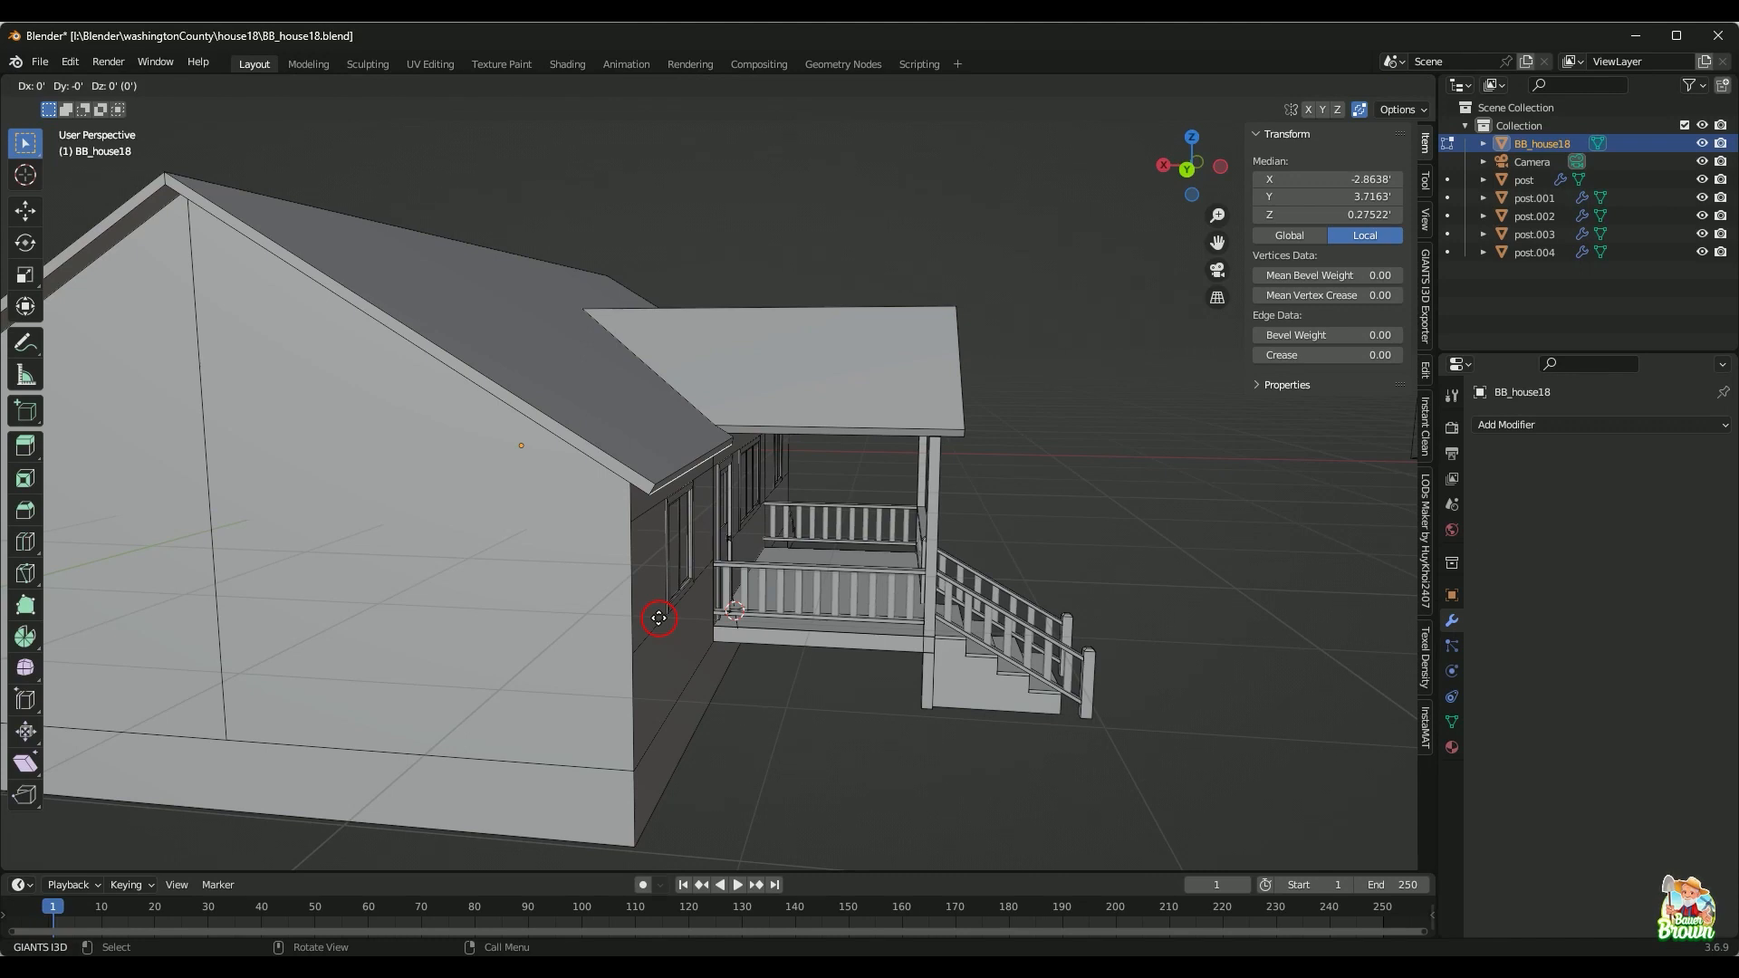
key(x)
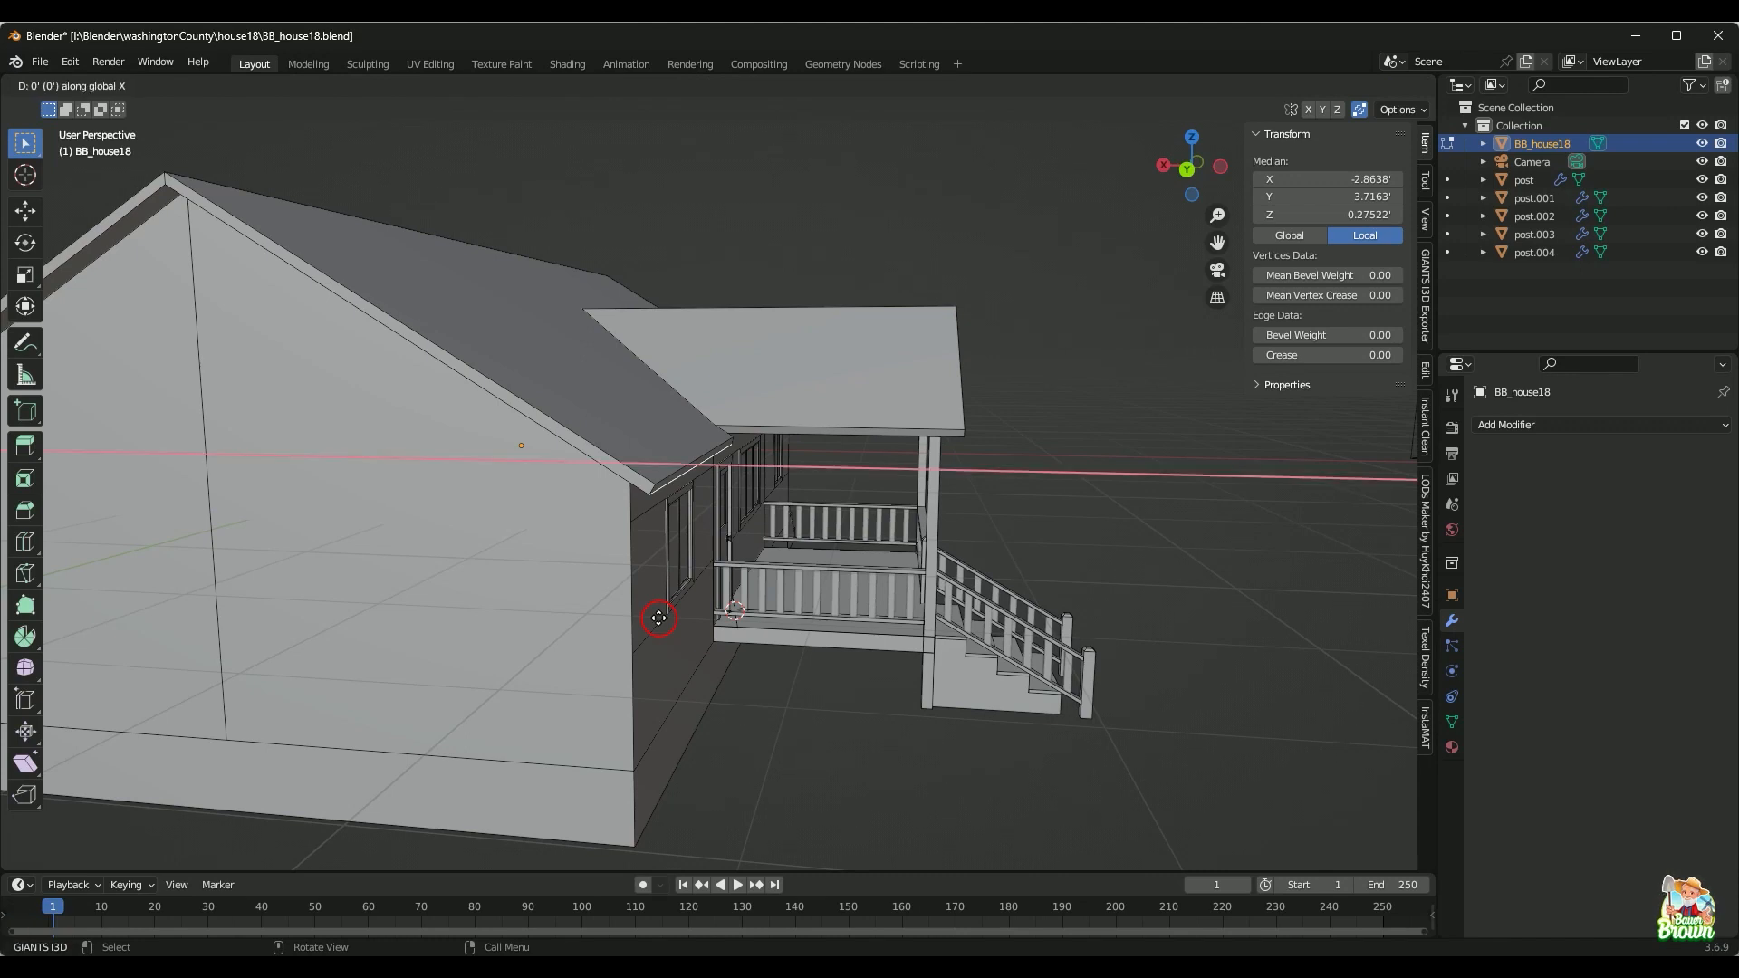
click(709, 629)
middle_drag(708, 629, 760, 640)
scroll(738, 638, up, 2)
scroll(741, 642, up, 1)
scroll(726, 637, down, 2)
scroll(768, 620, down, 1)
scroll(768, 659, up, 1)
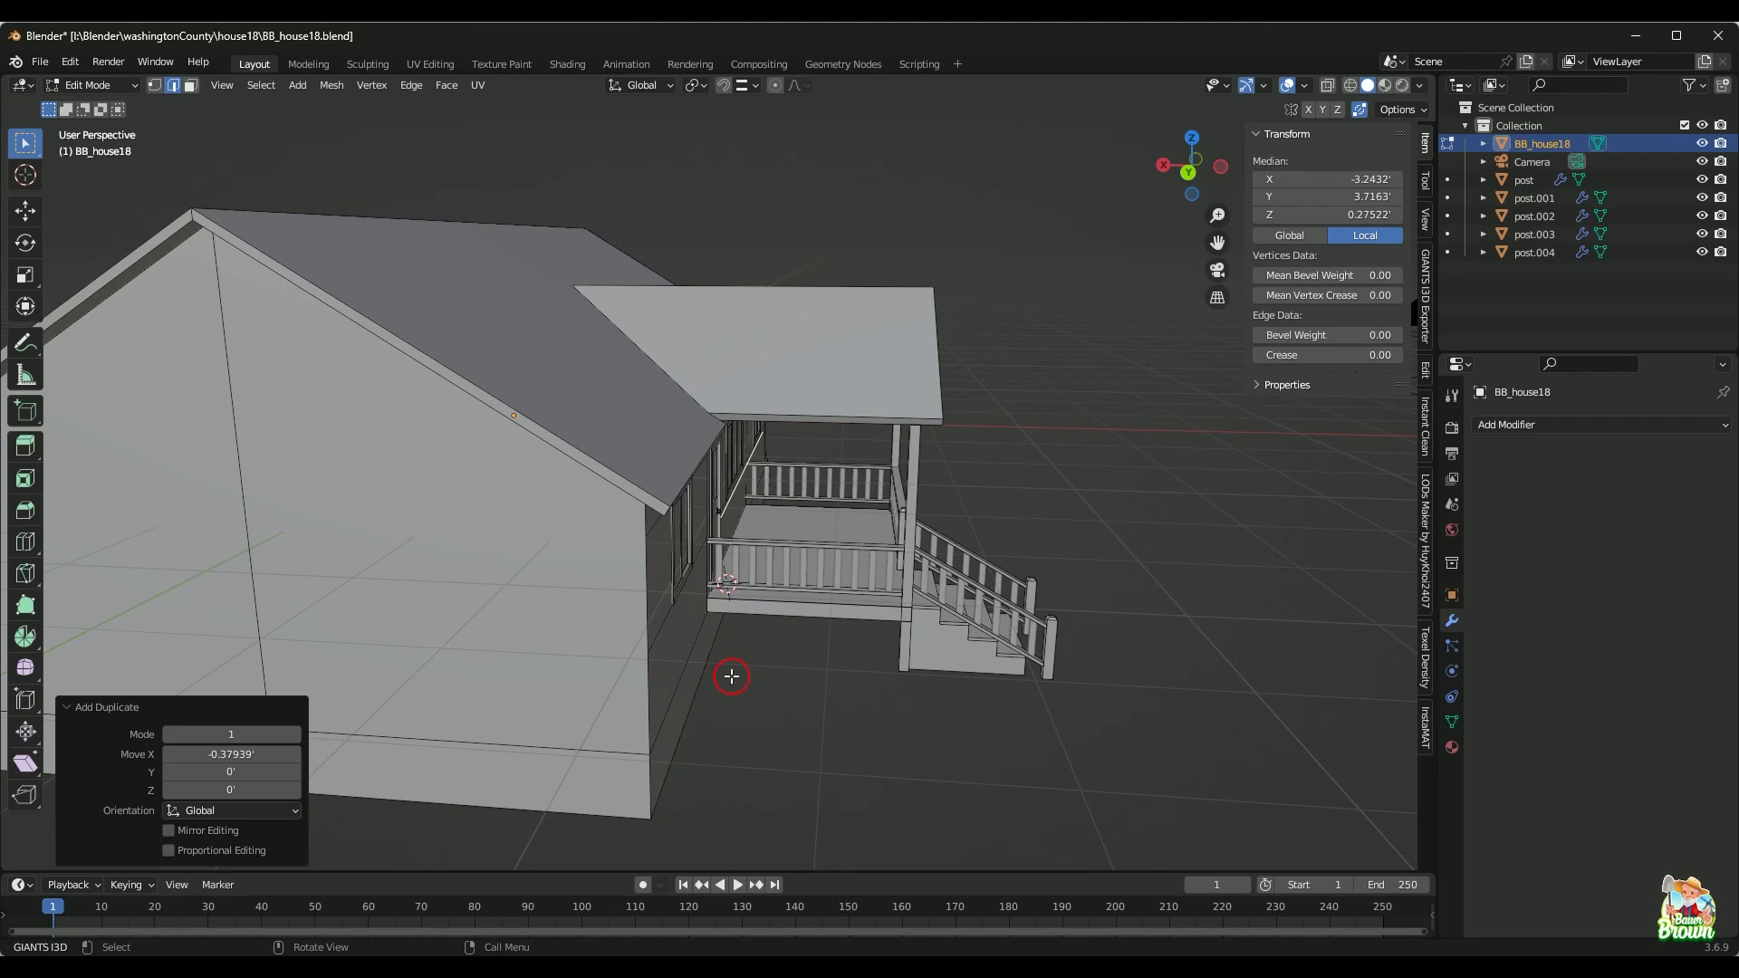
Step: Separate the duplicated eave edge from the house mesh into its own object
middle_drag(743, 662, 748, 658)
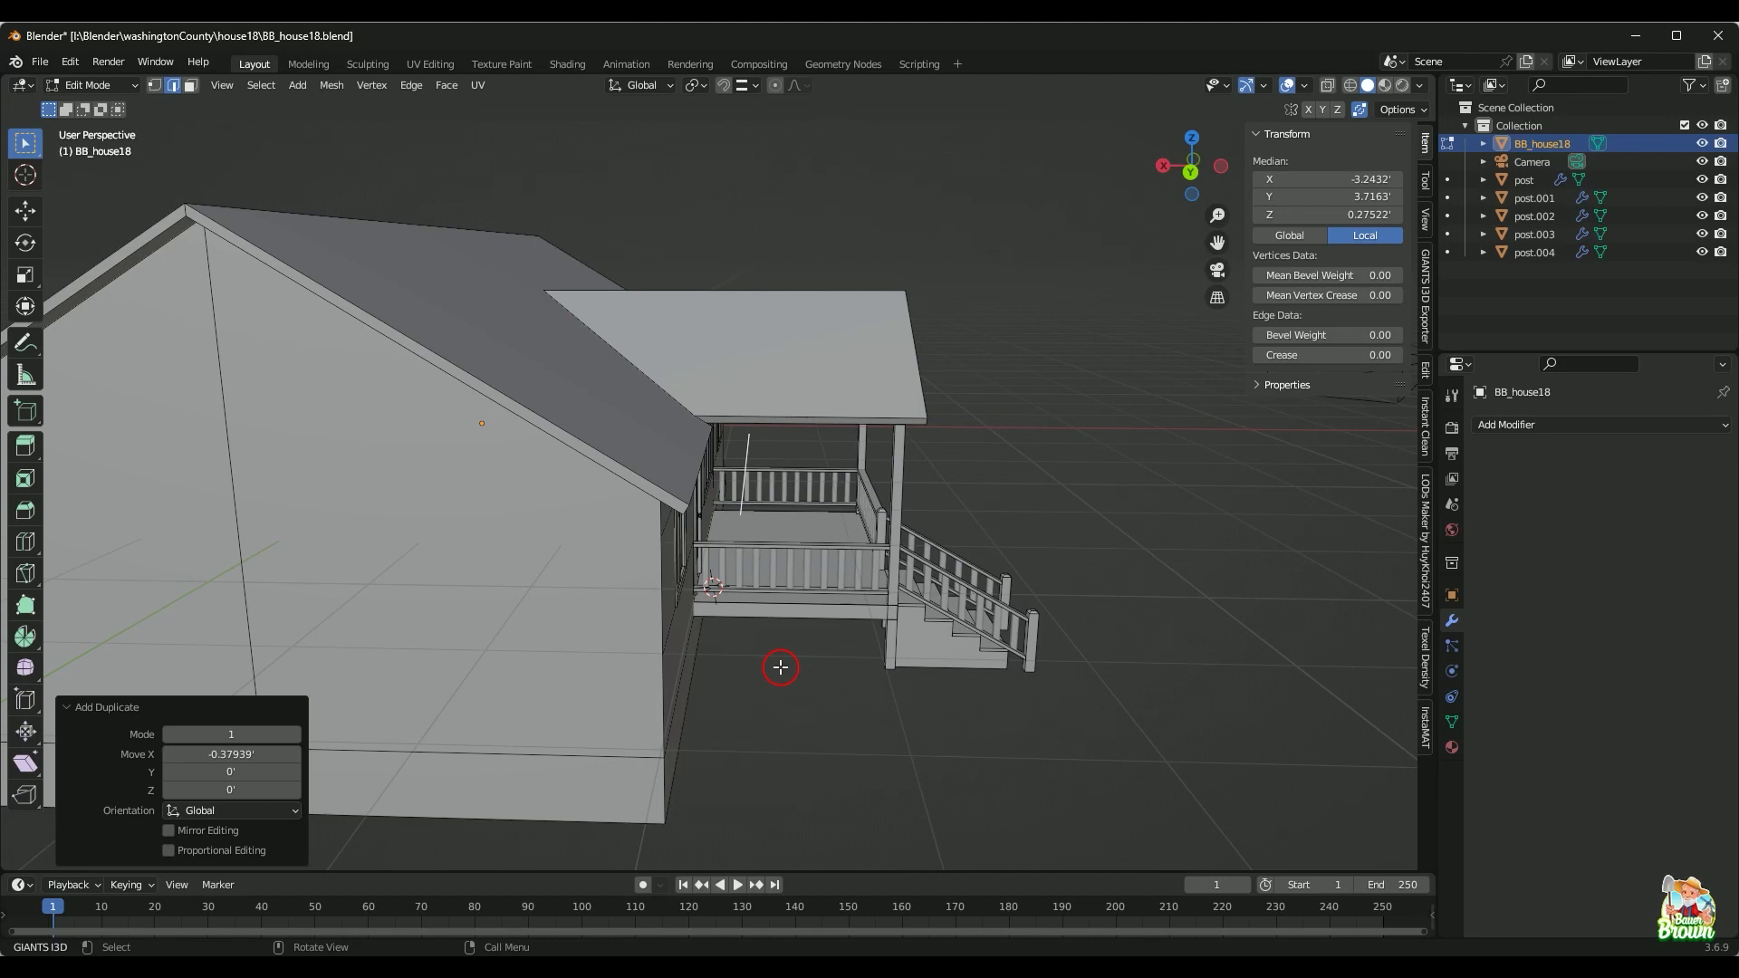
key(p)
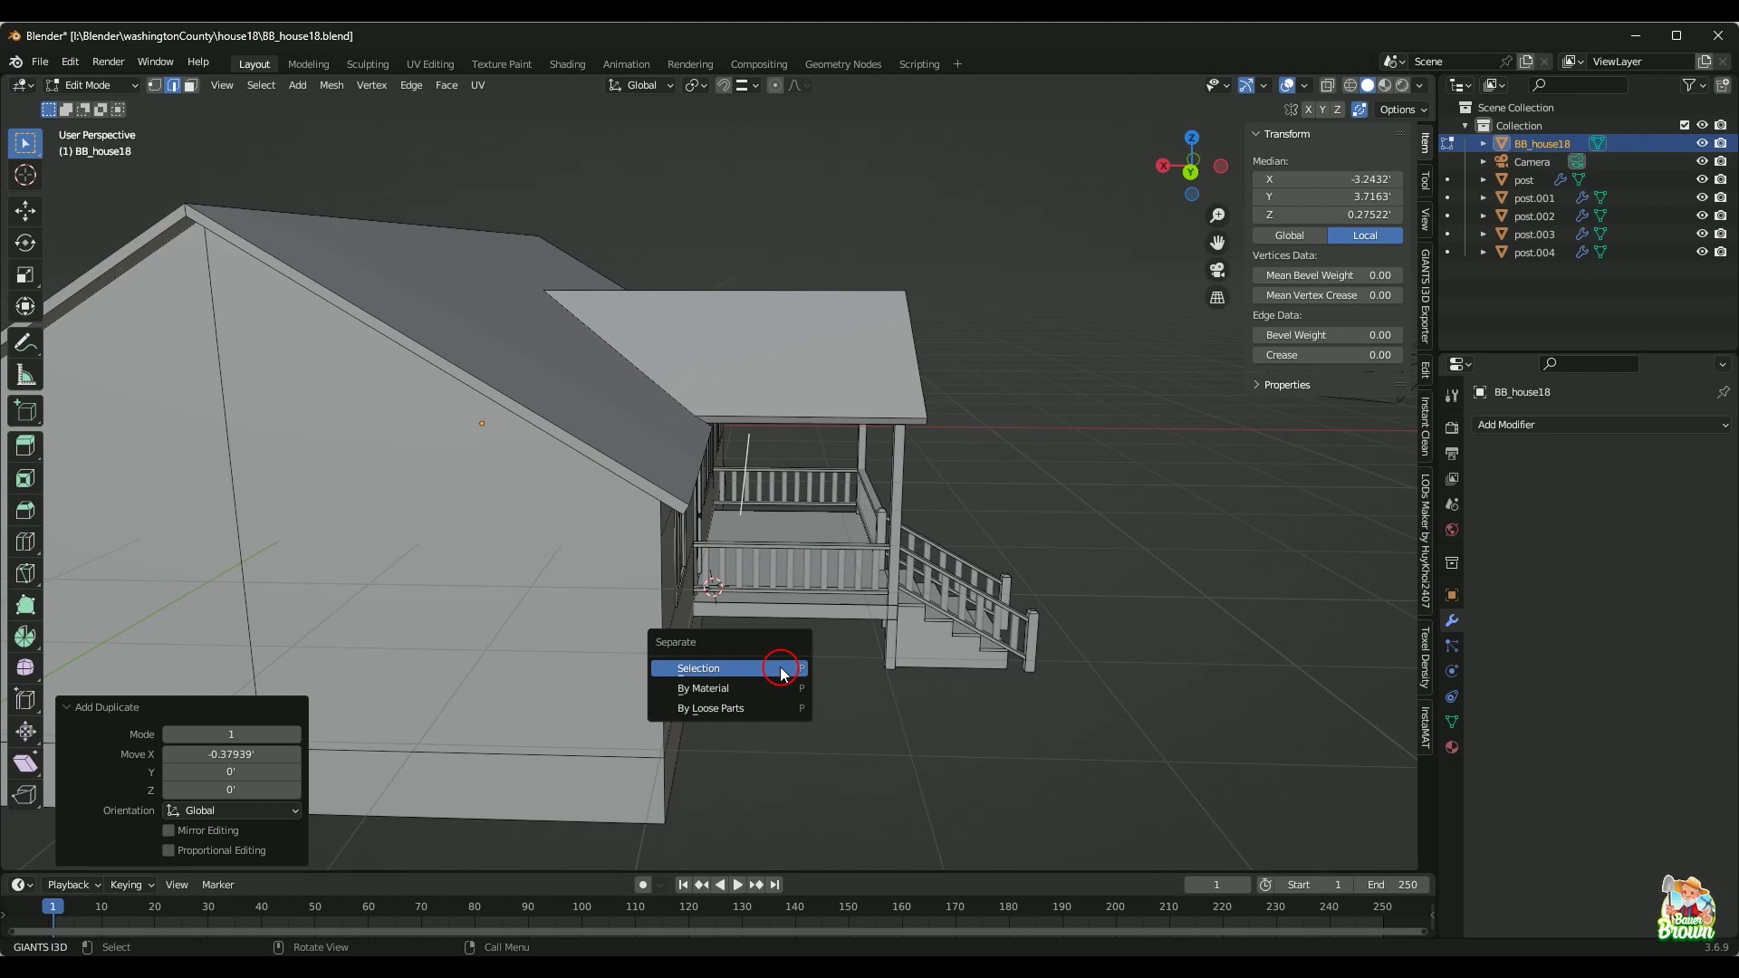
key(s)
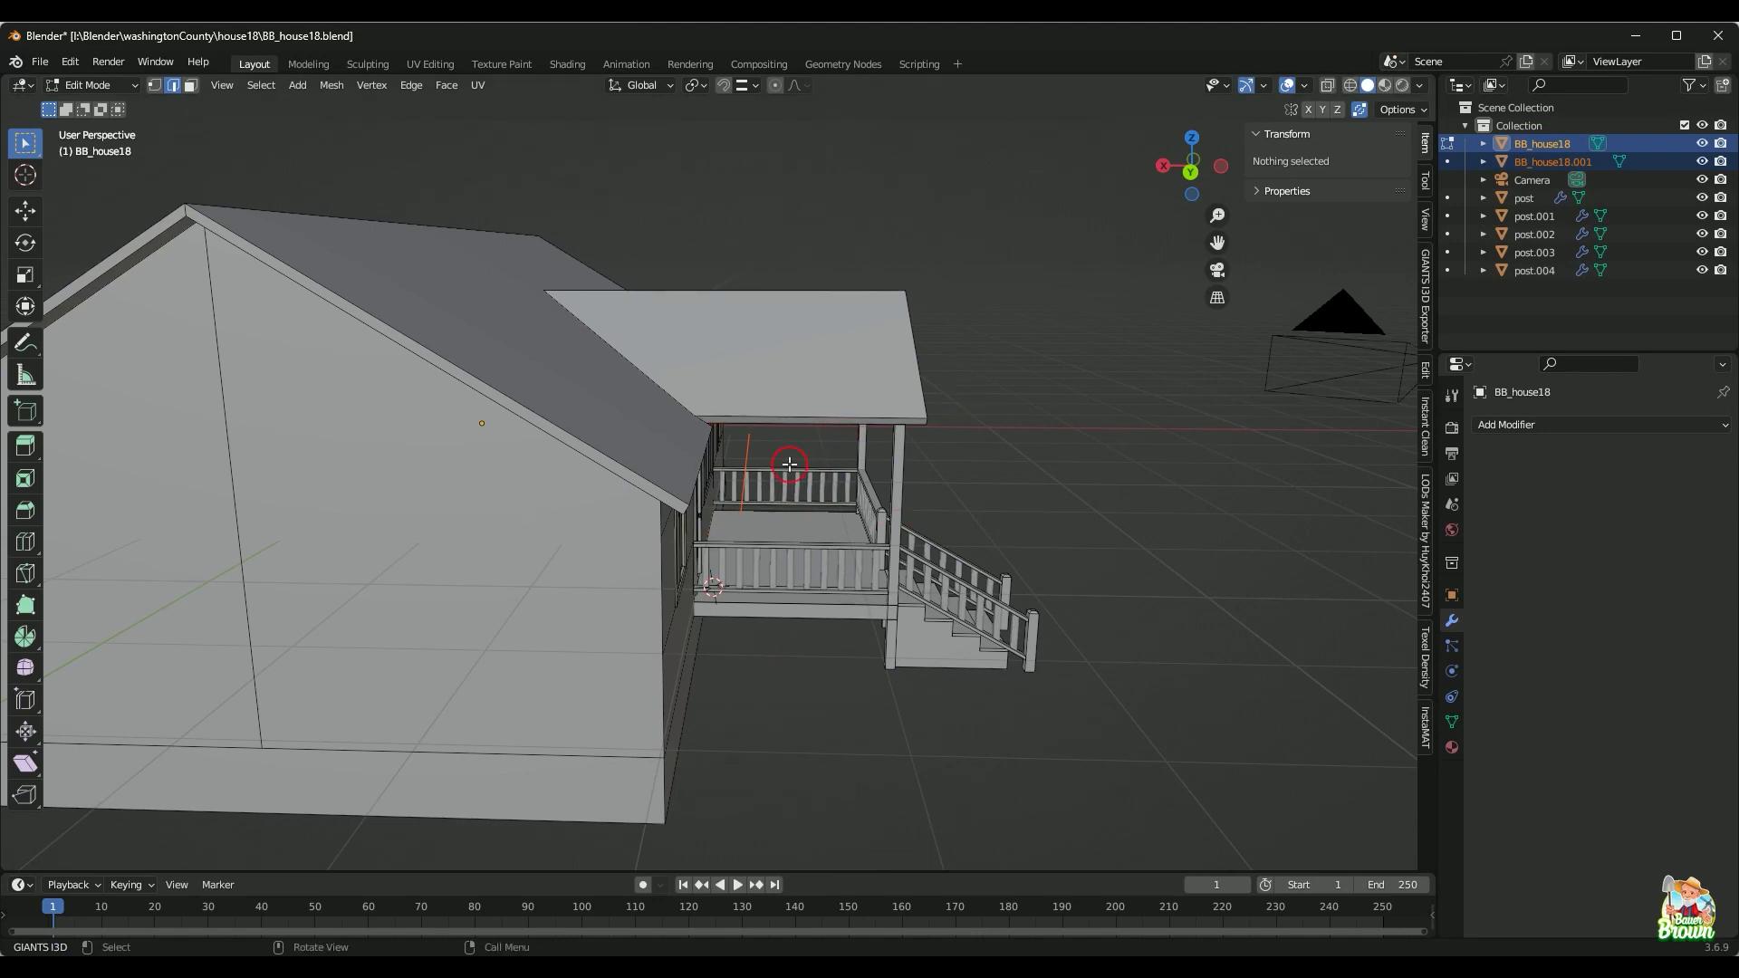
Step: Leave Edit Mode, make the separated edge the active object and rename it gutter
click(1537, 162)
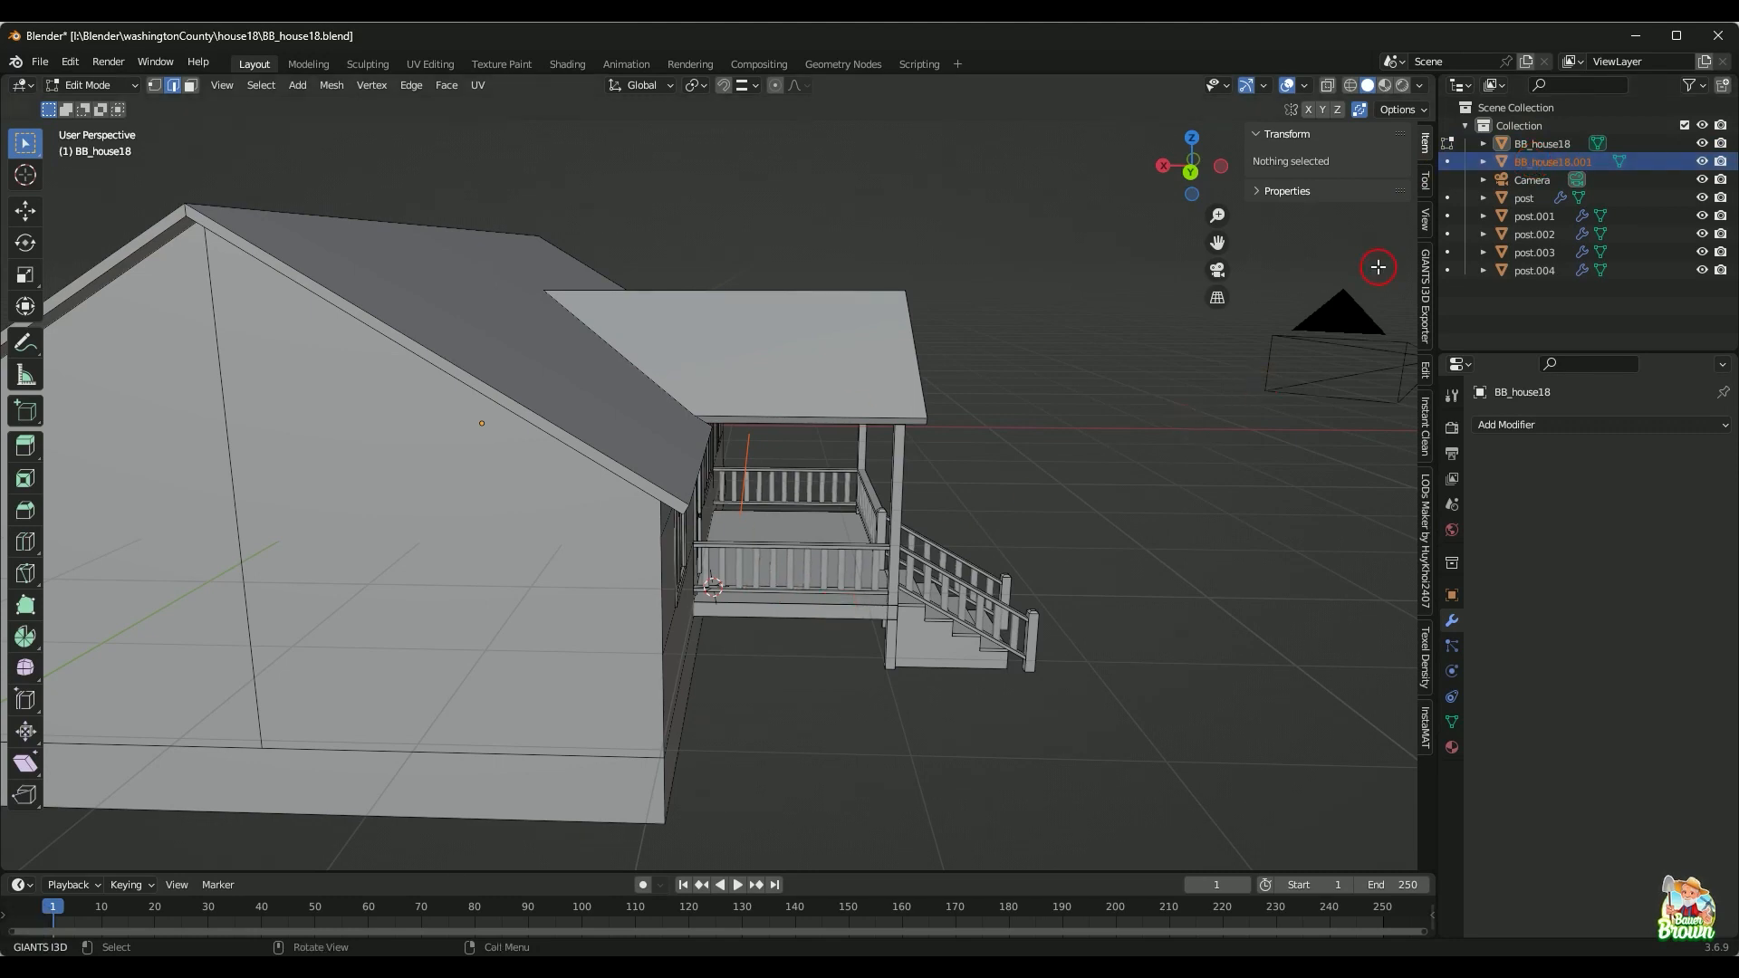
key(Tab)
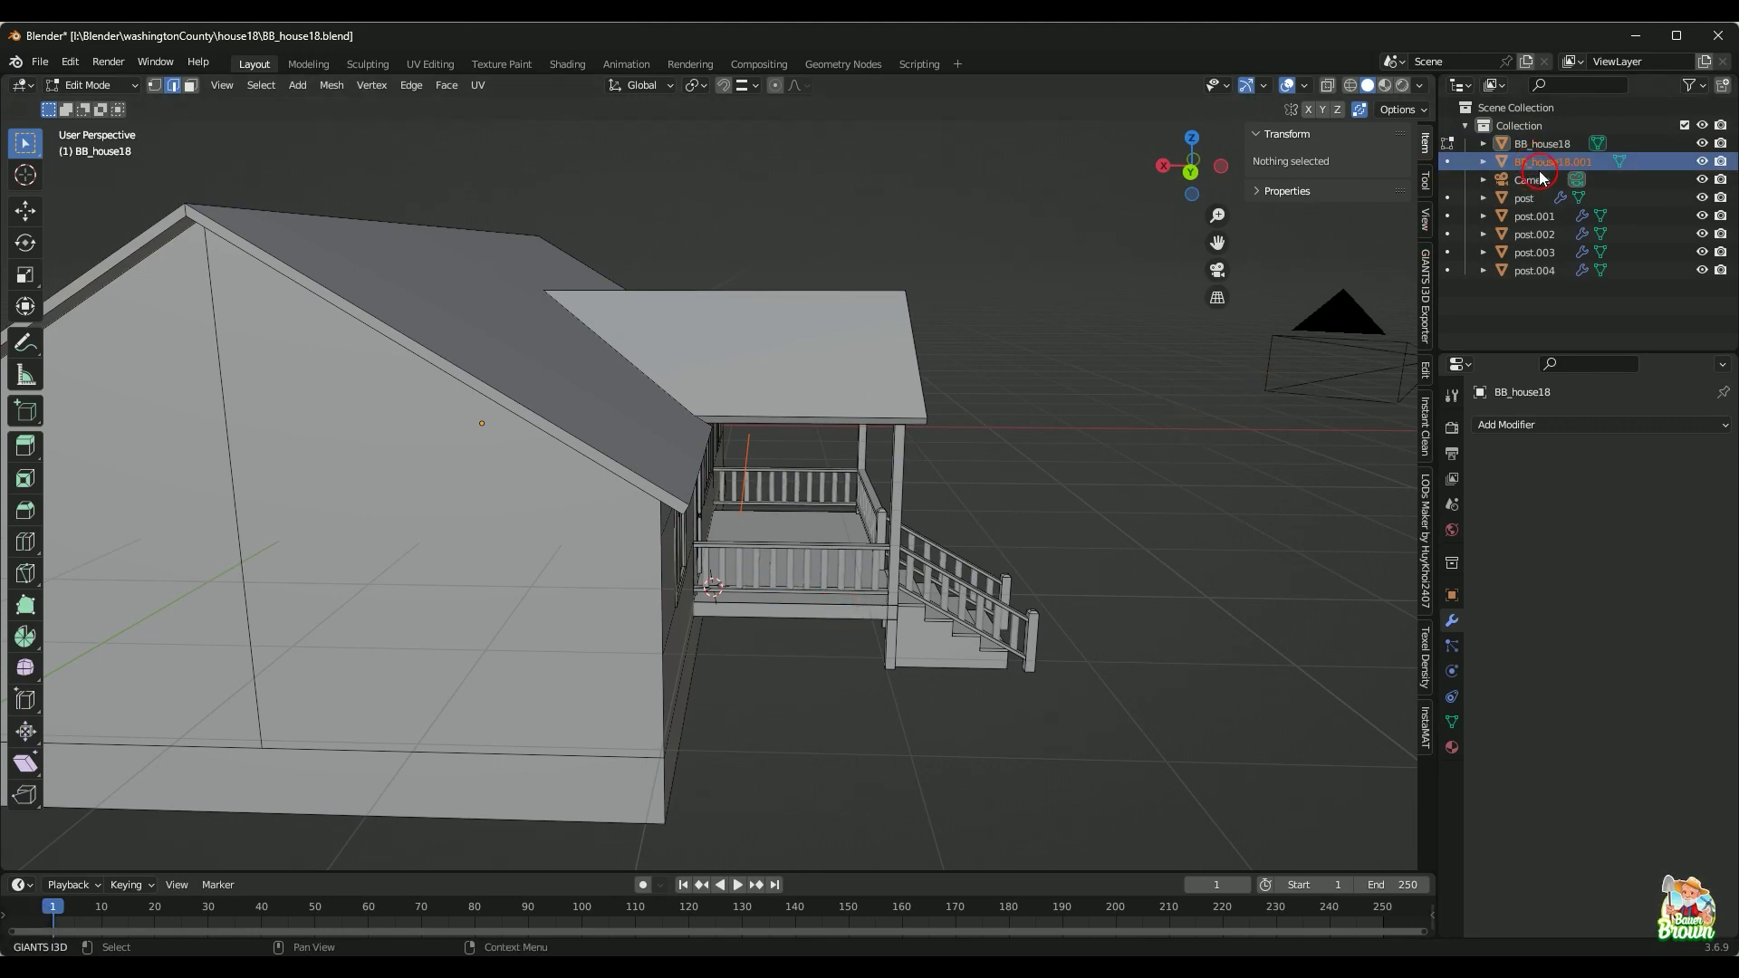
key(Tab)
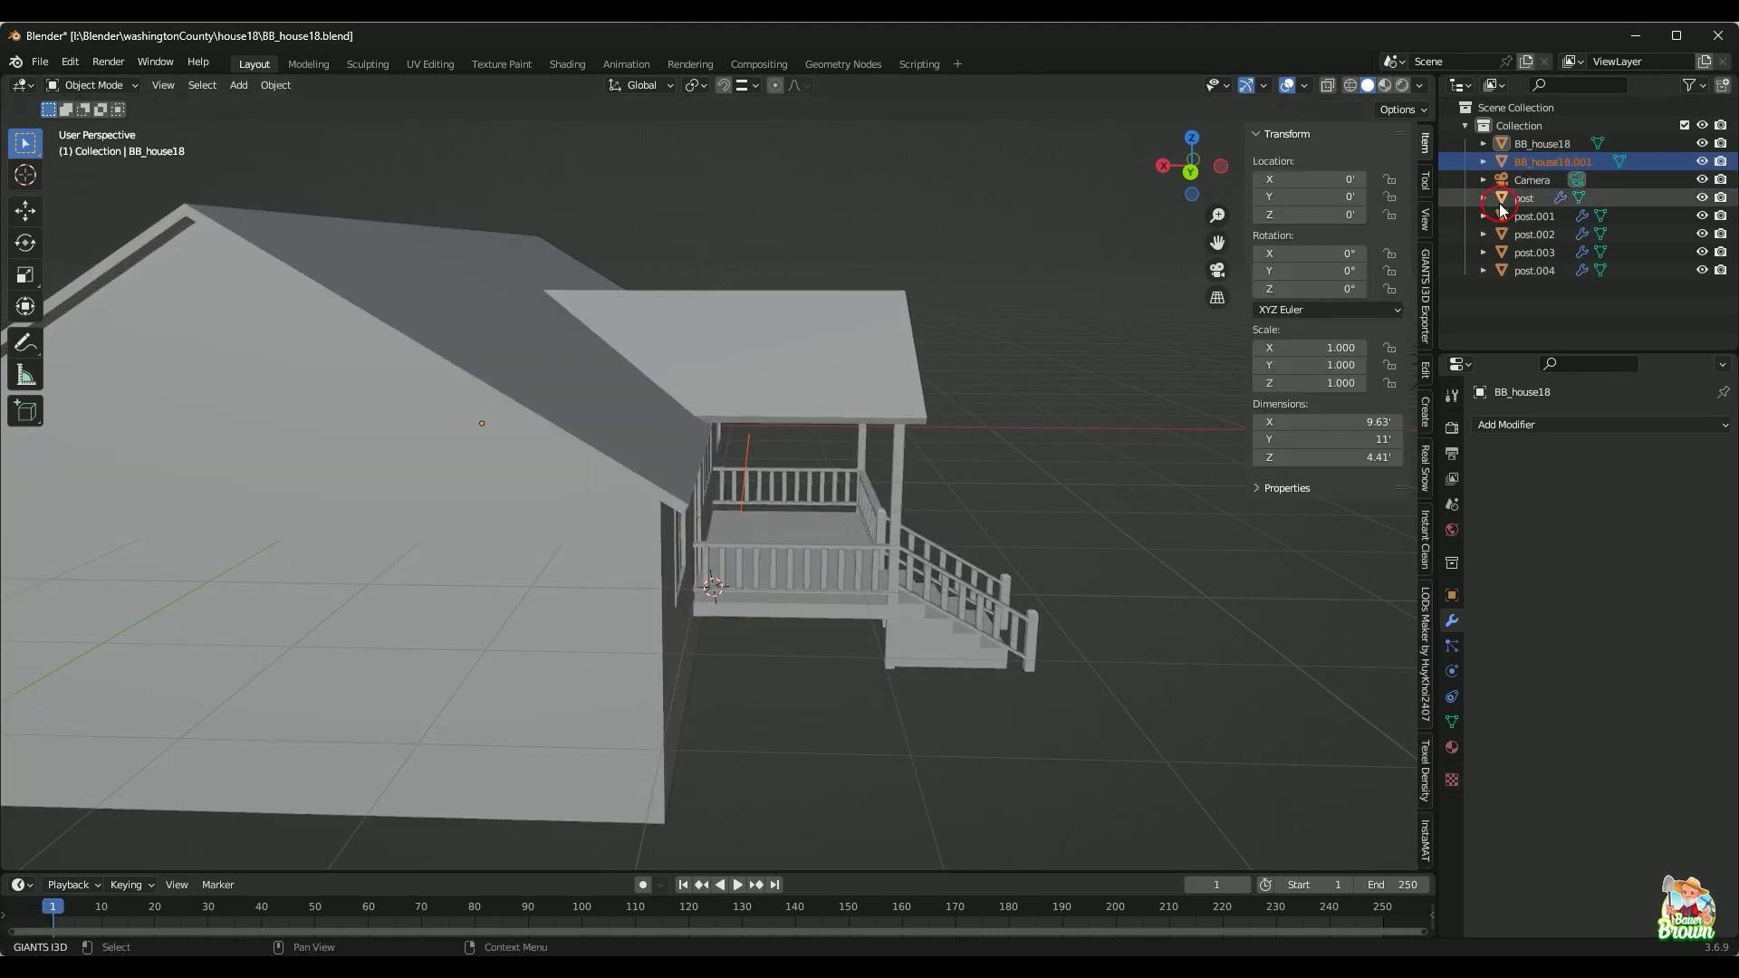
click(1540, 159)
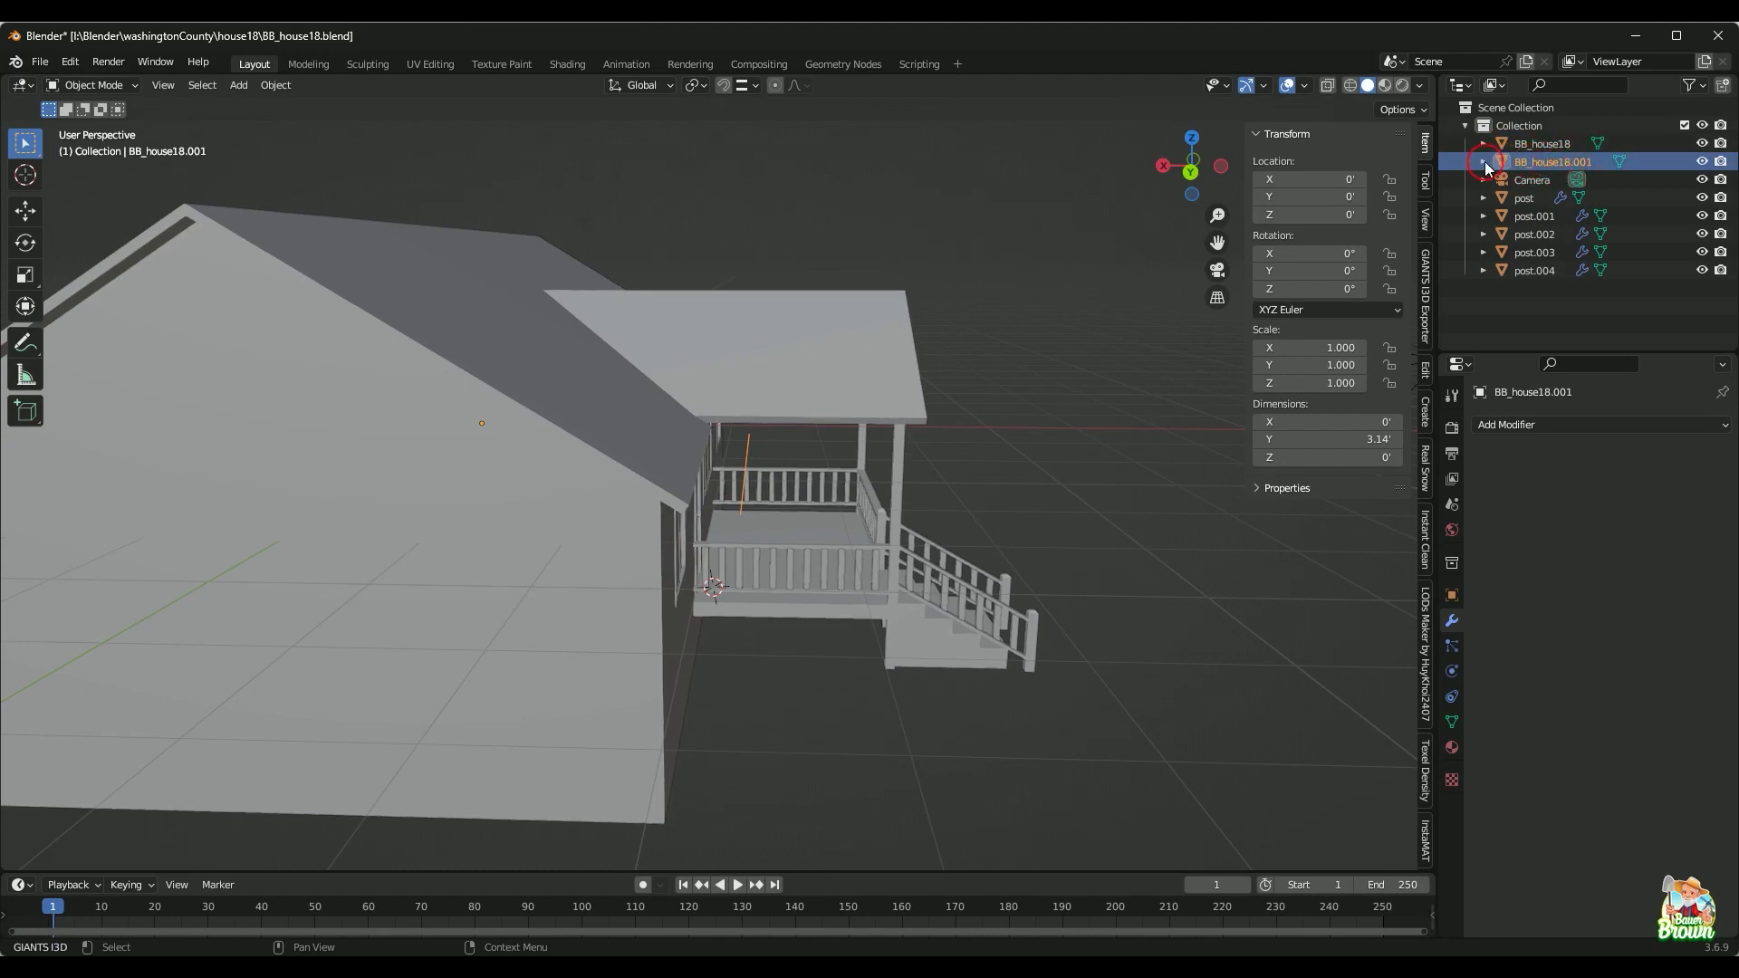
double_click(1543, 161)
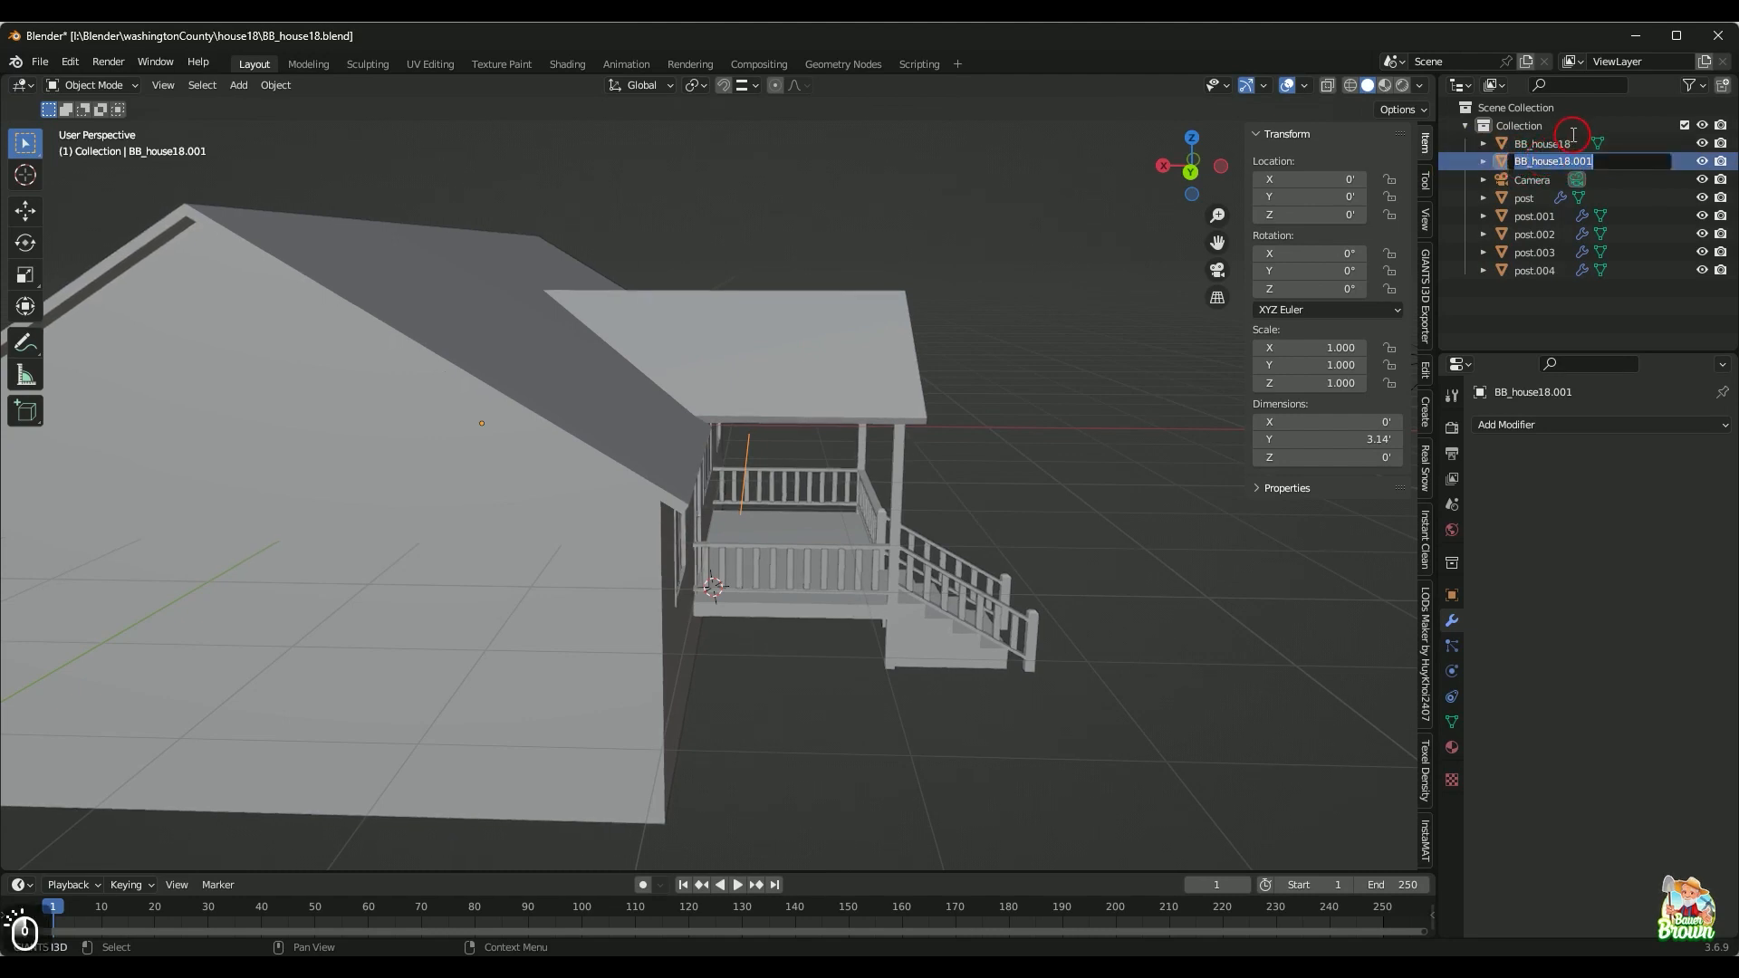
text(gutter)
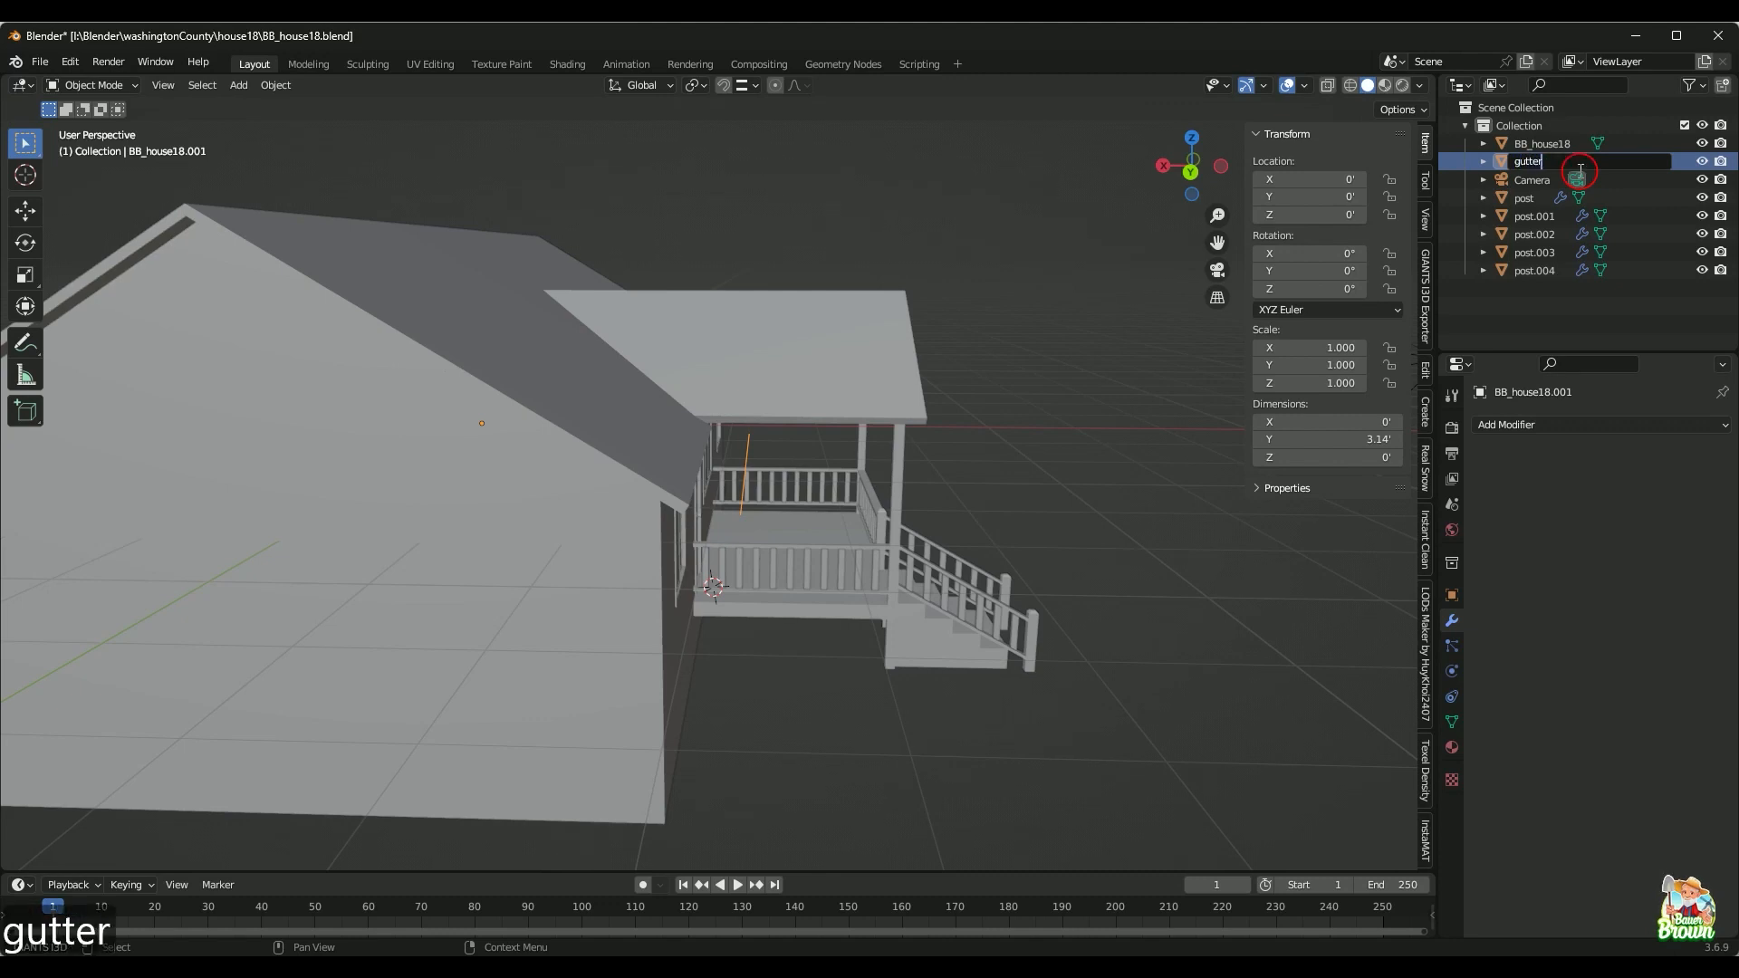
key(Return)
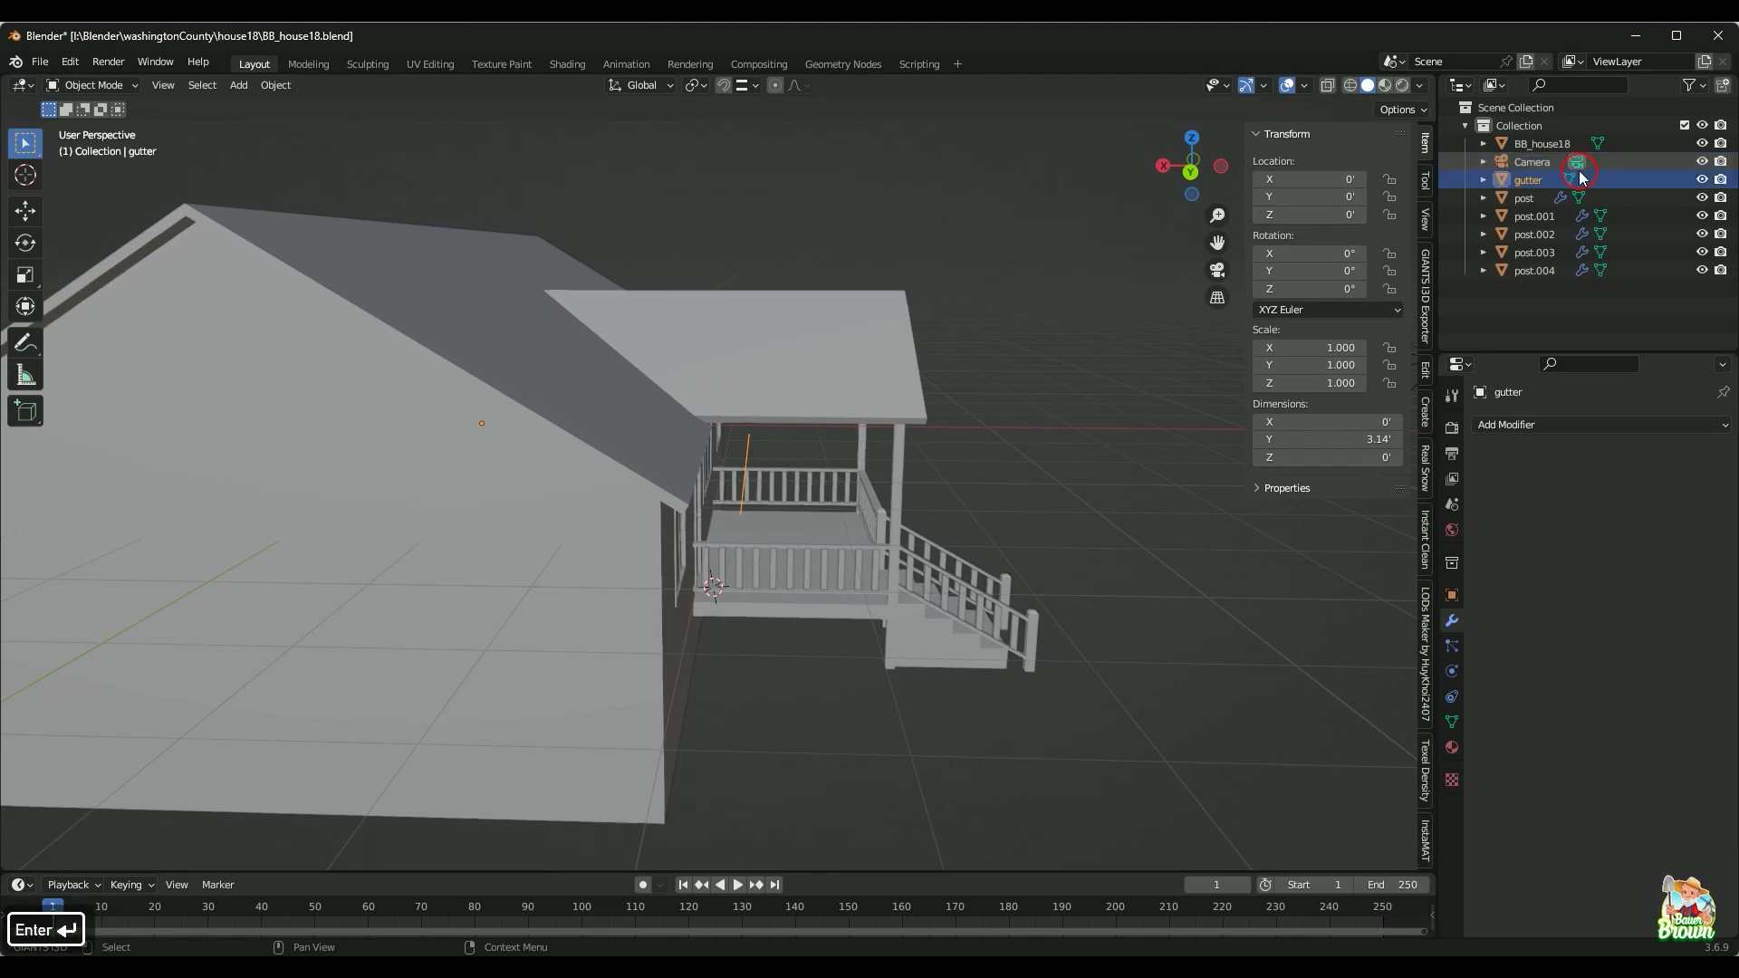
Step: Convert the gutter edge from a mesh to a curve and open its curve data settings
middle_drag(947, 473, 834, 602)
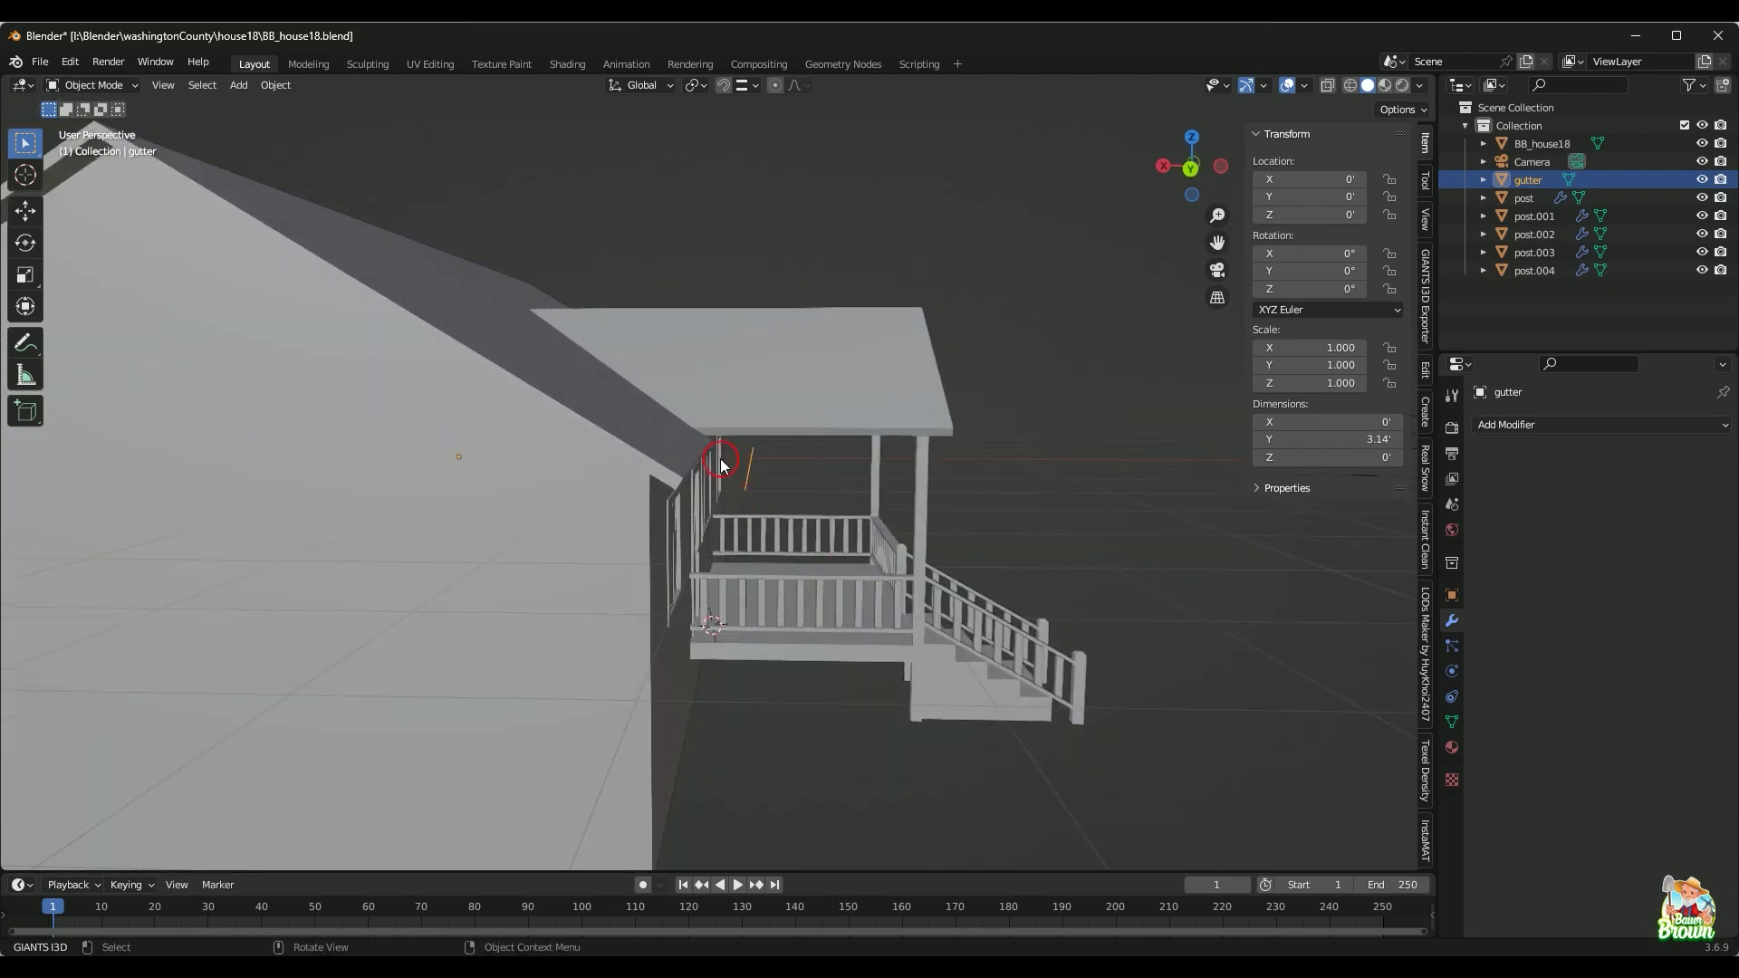
right_click(747, 475)
mouse_move(746, 475)
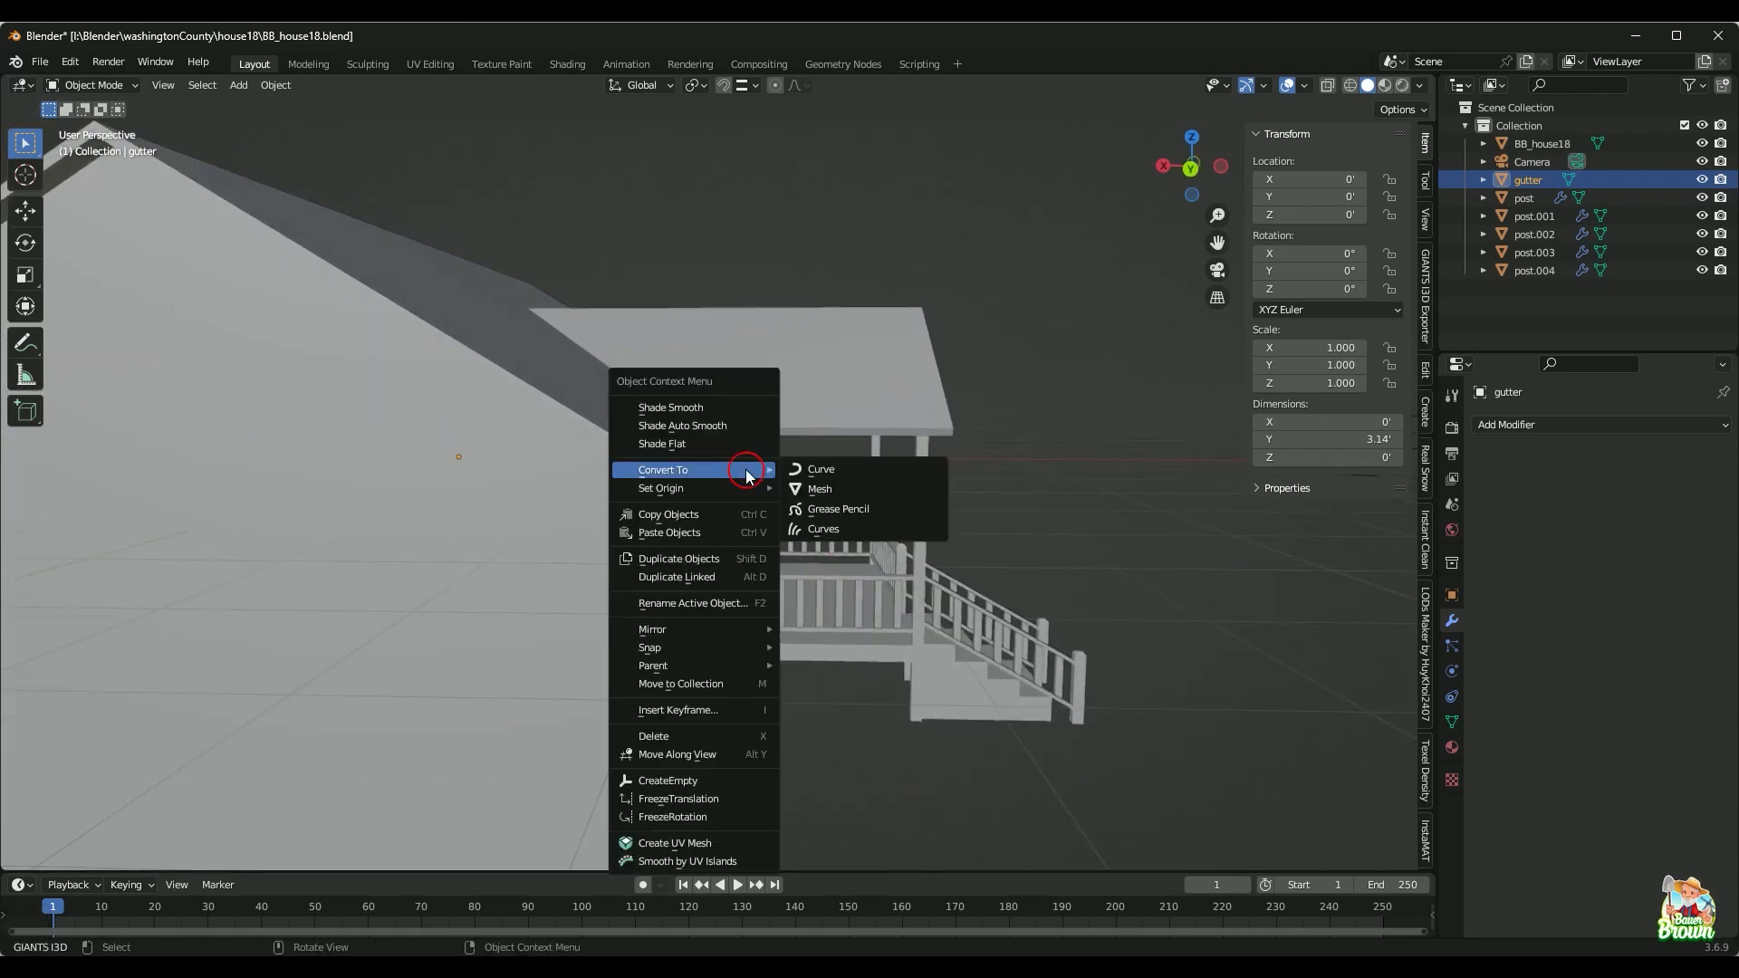
click(827, 478)
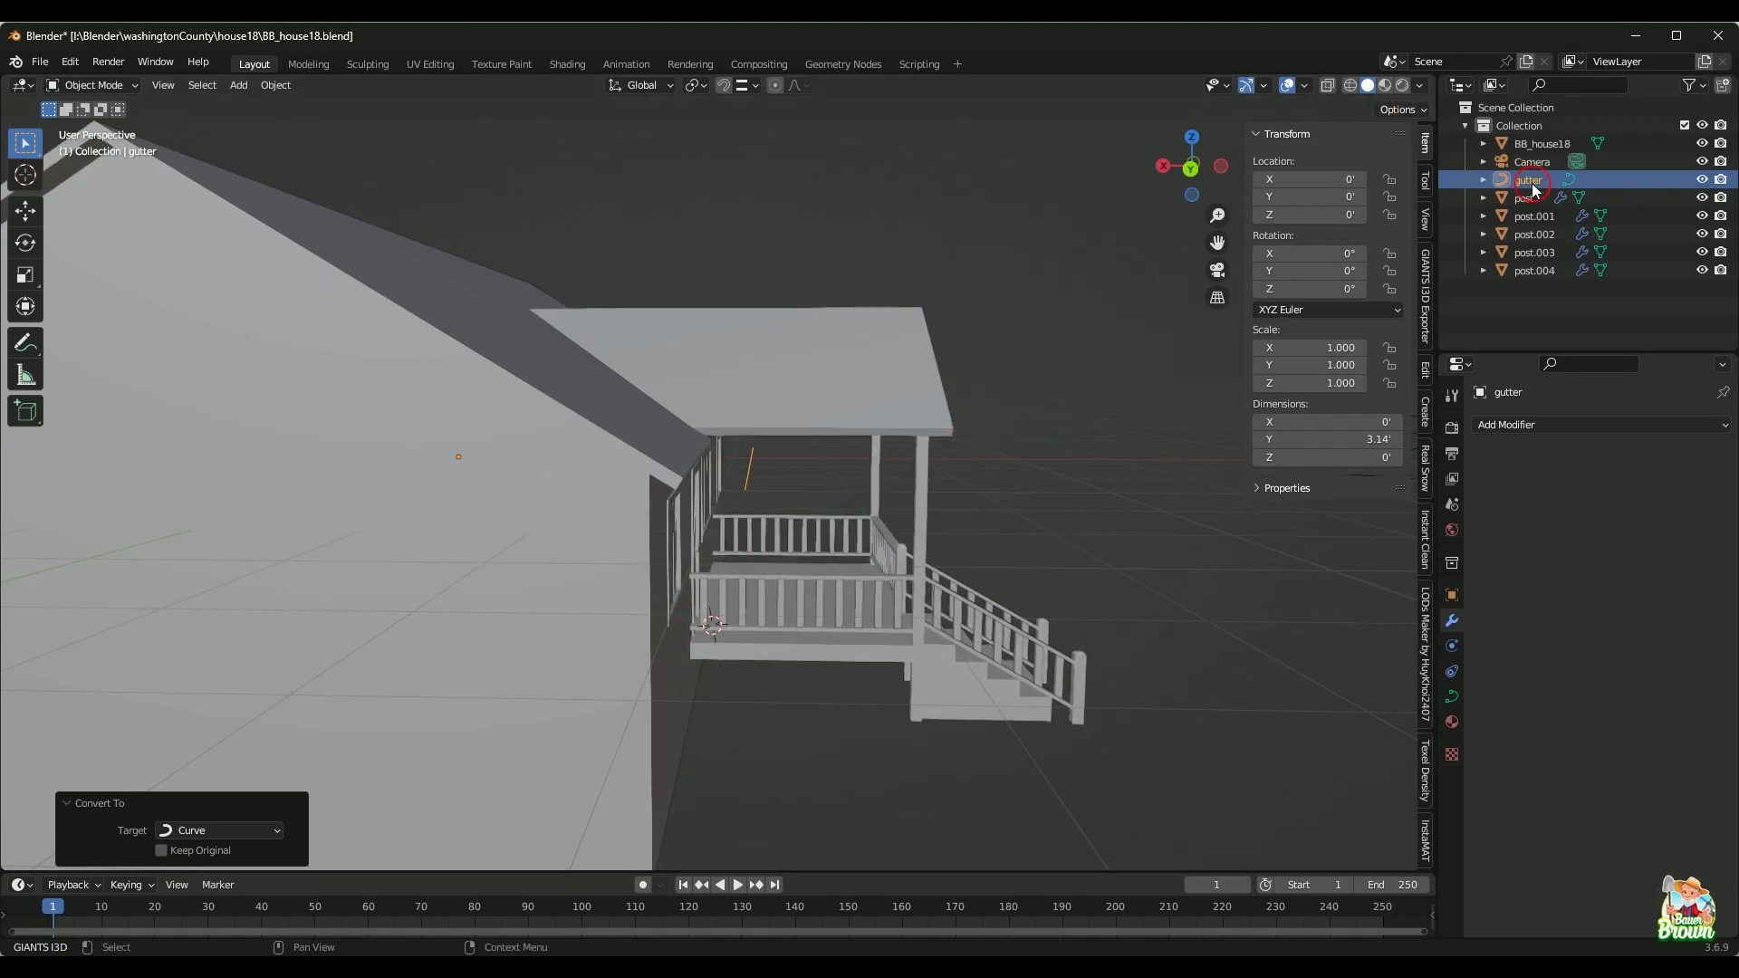
click(1495, 180)
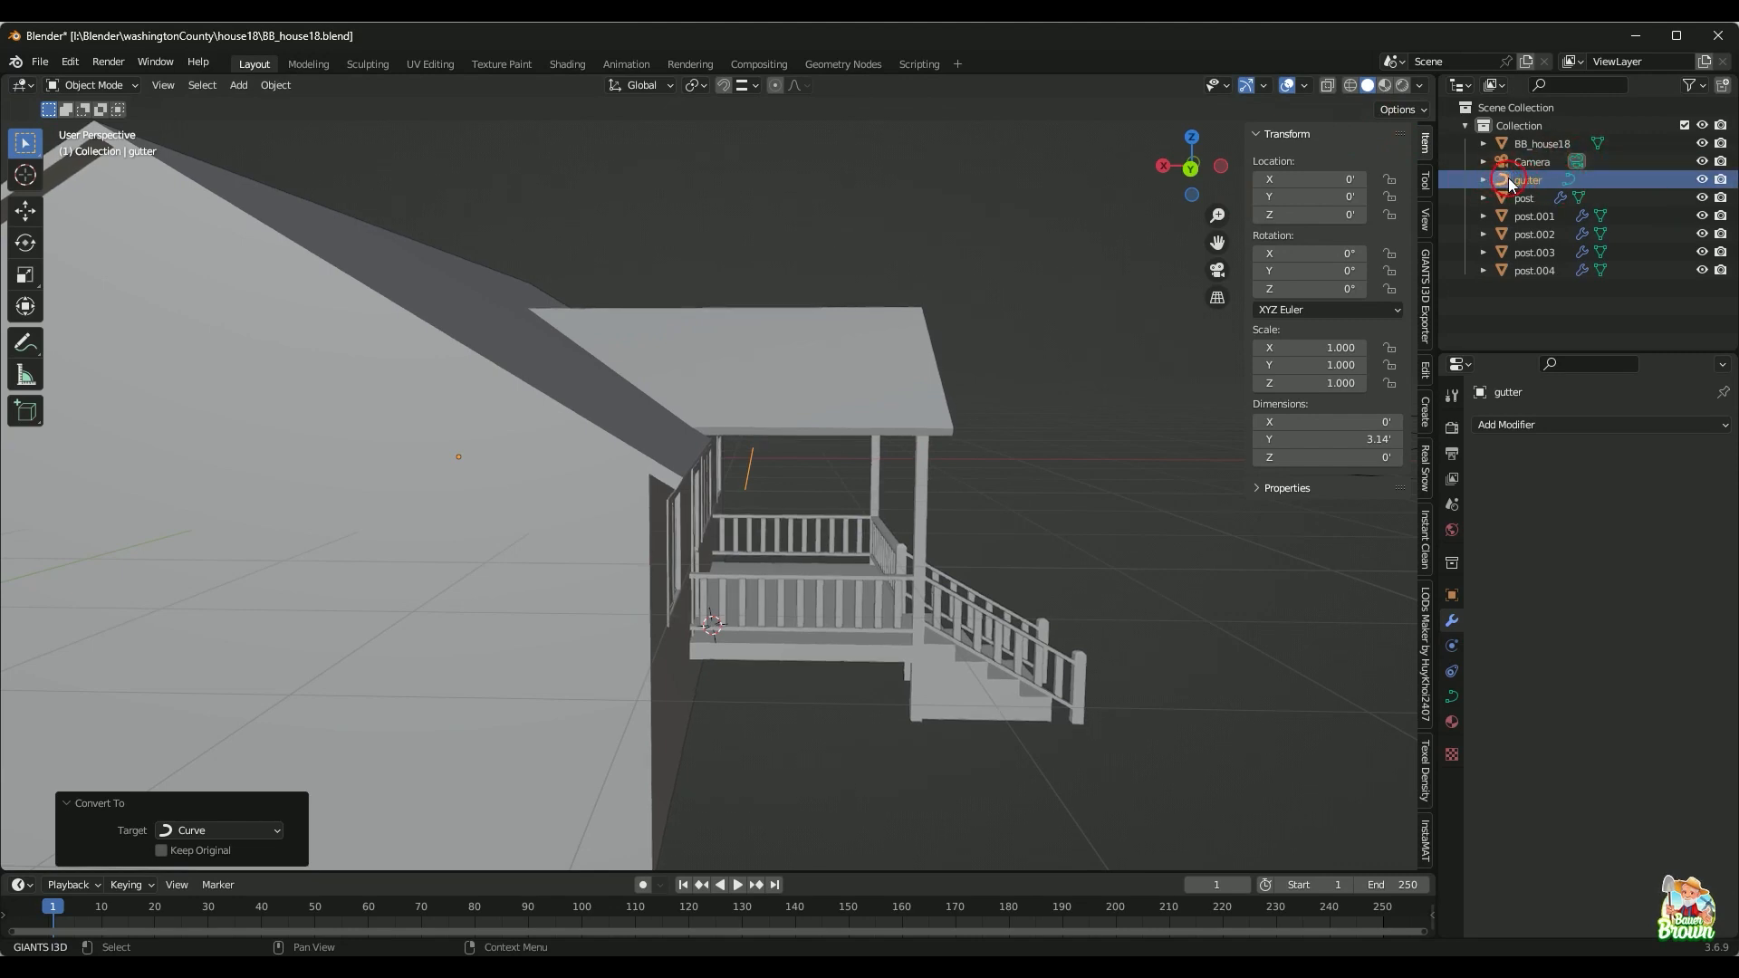
click(1581, 180)
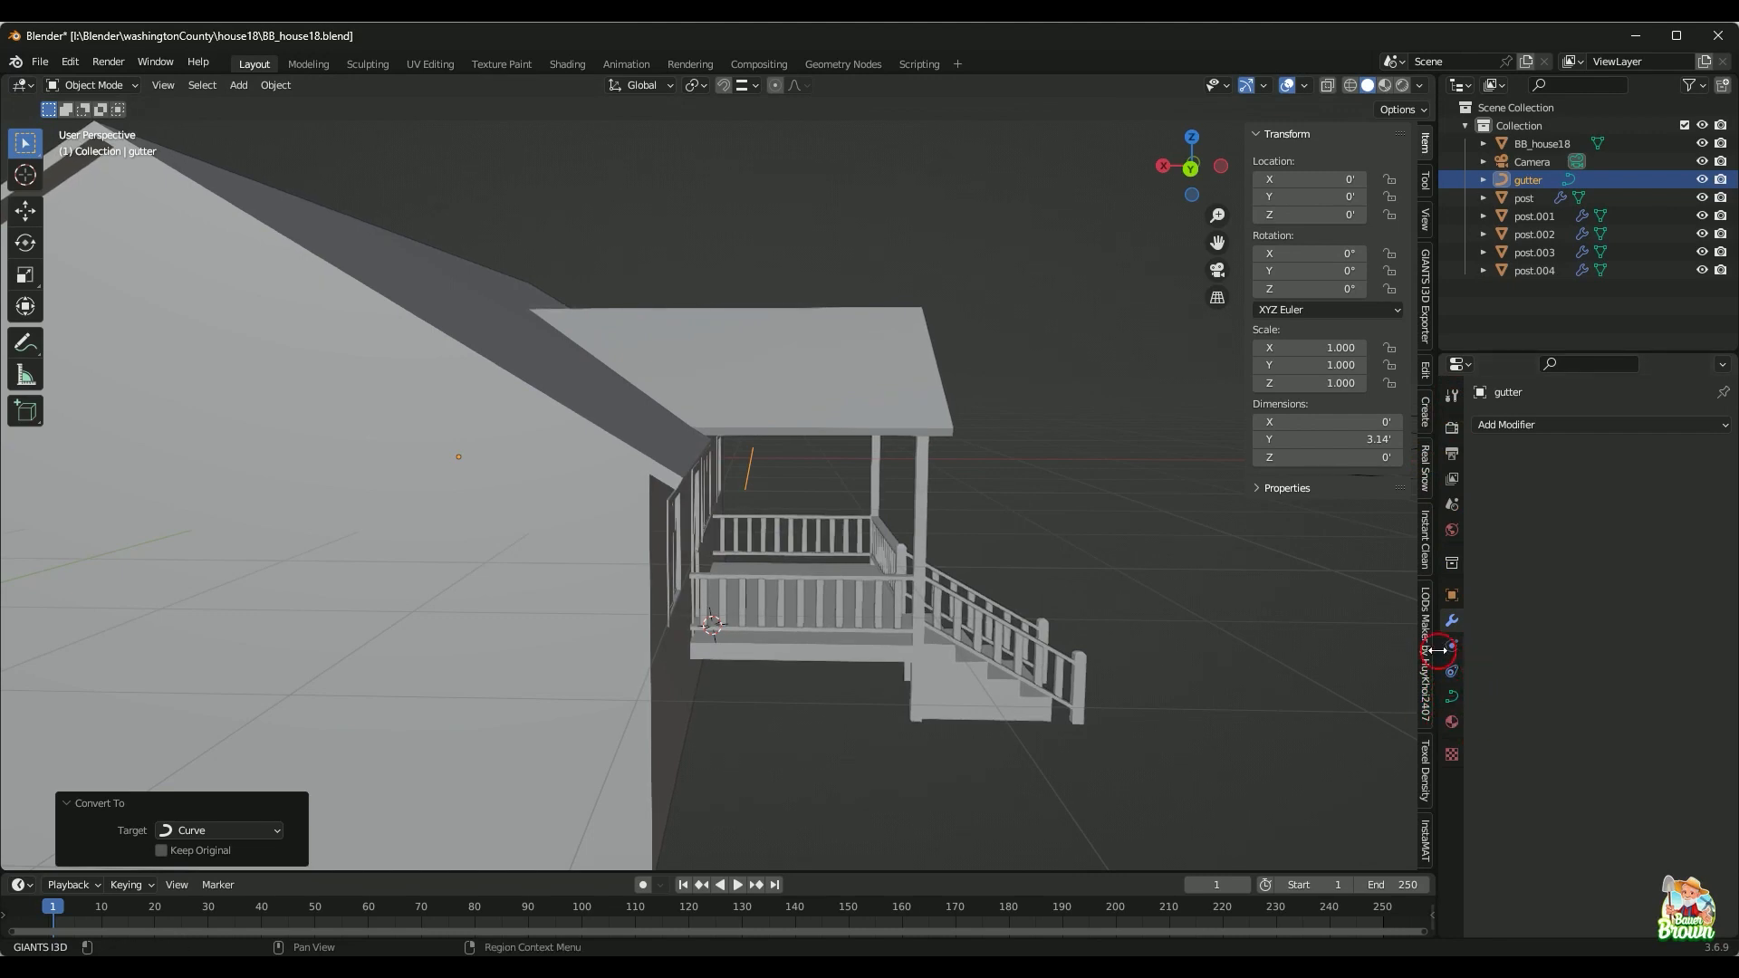
click(1452, 697)
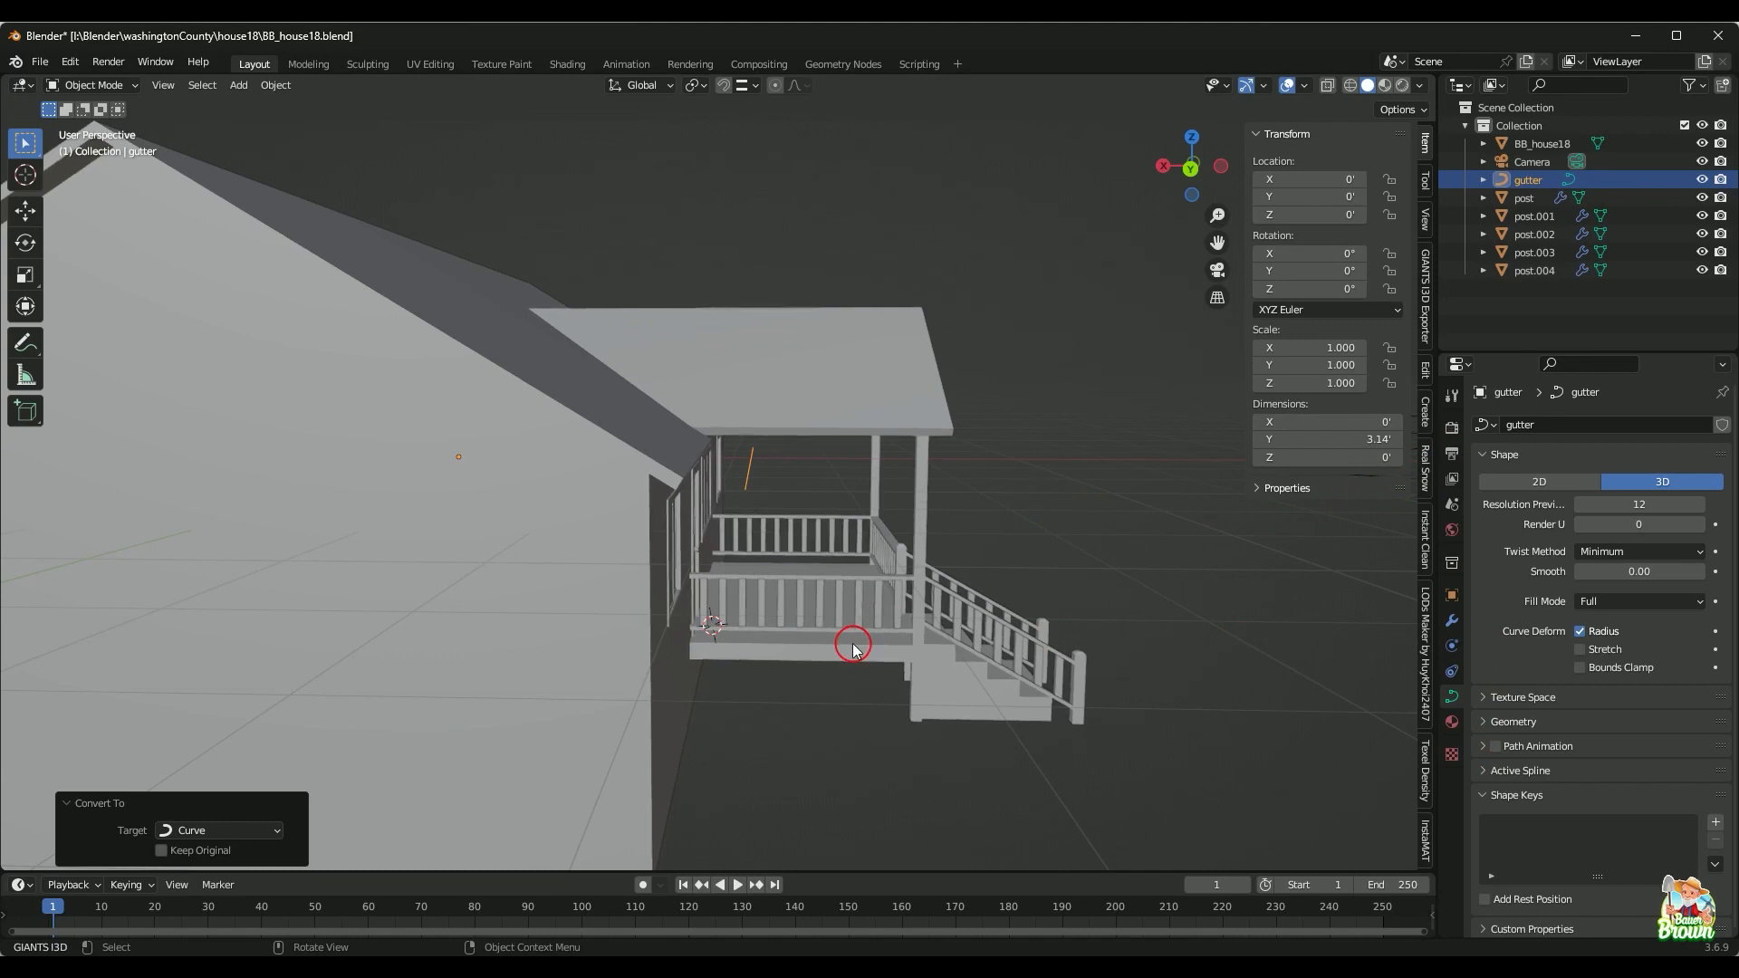
Step: In Edit Mode, tilt the gutter curve's control points by -90° and return to Object Mode
key(Tab)
middle_drag(853, 644, 798, 662)
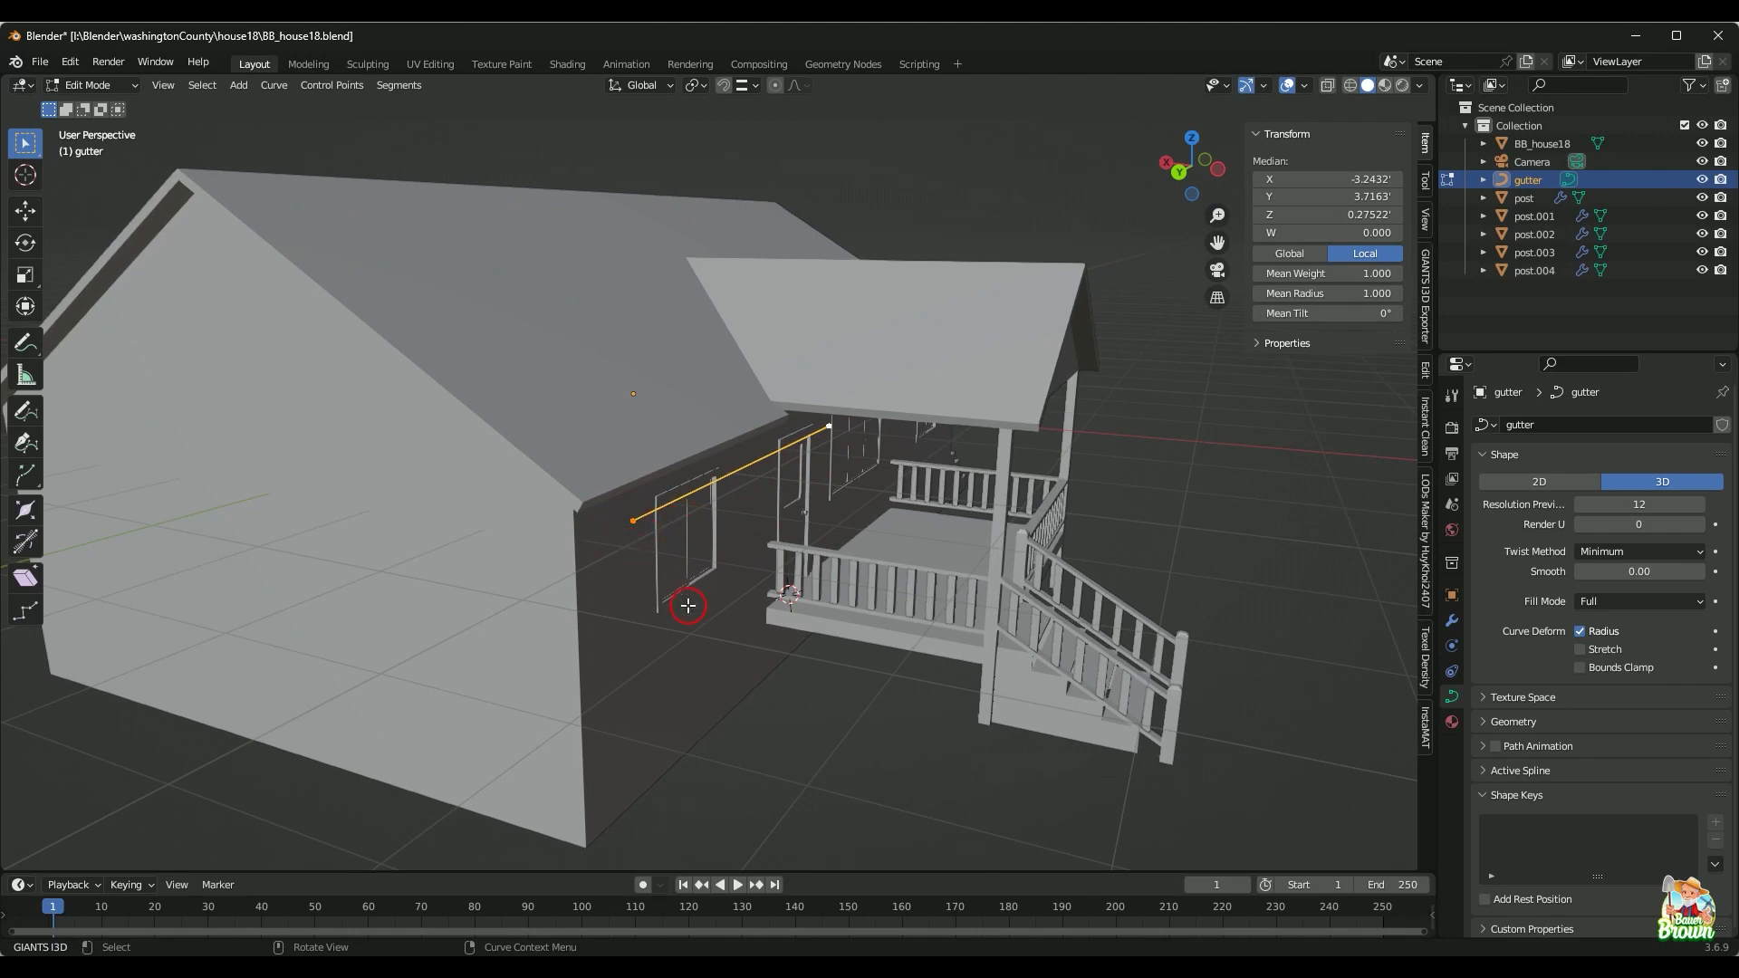
scroll(689, 625, up, 2)
scroll(688, 643, up, 2)
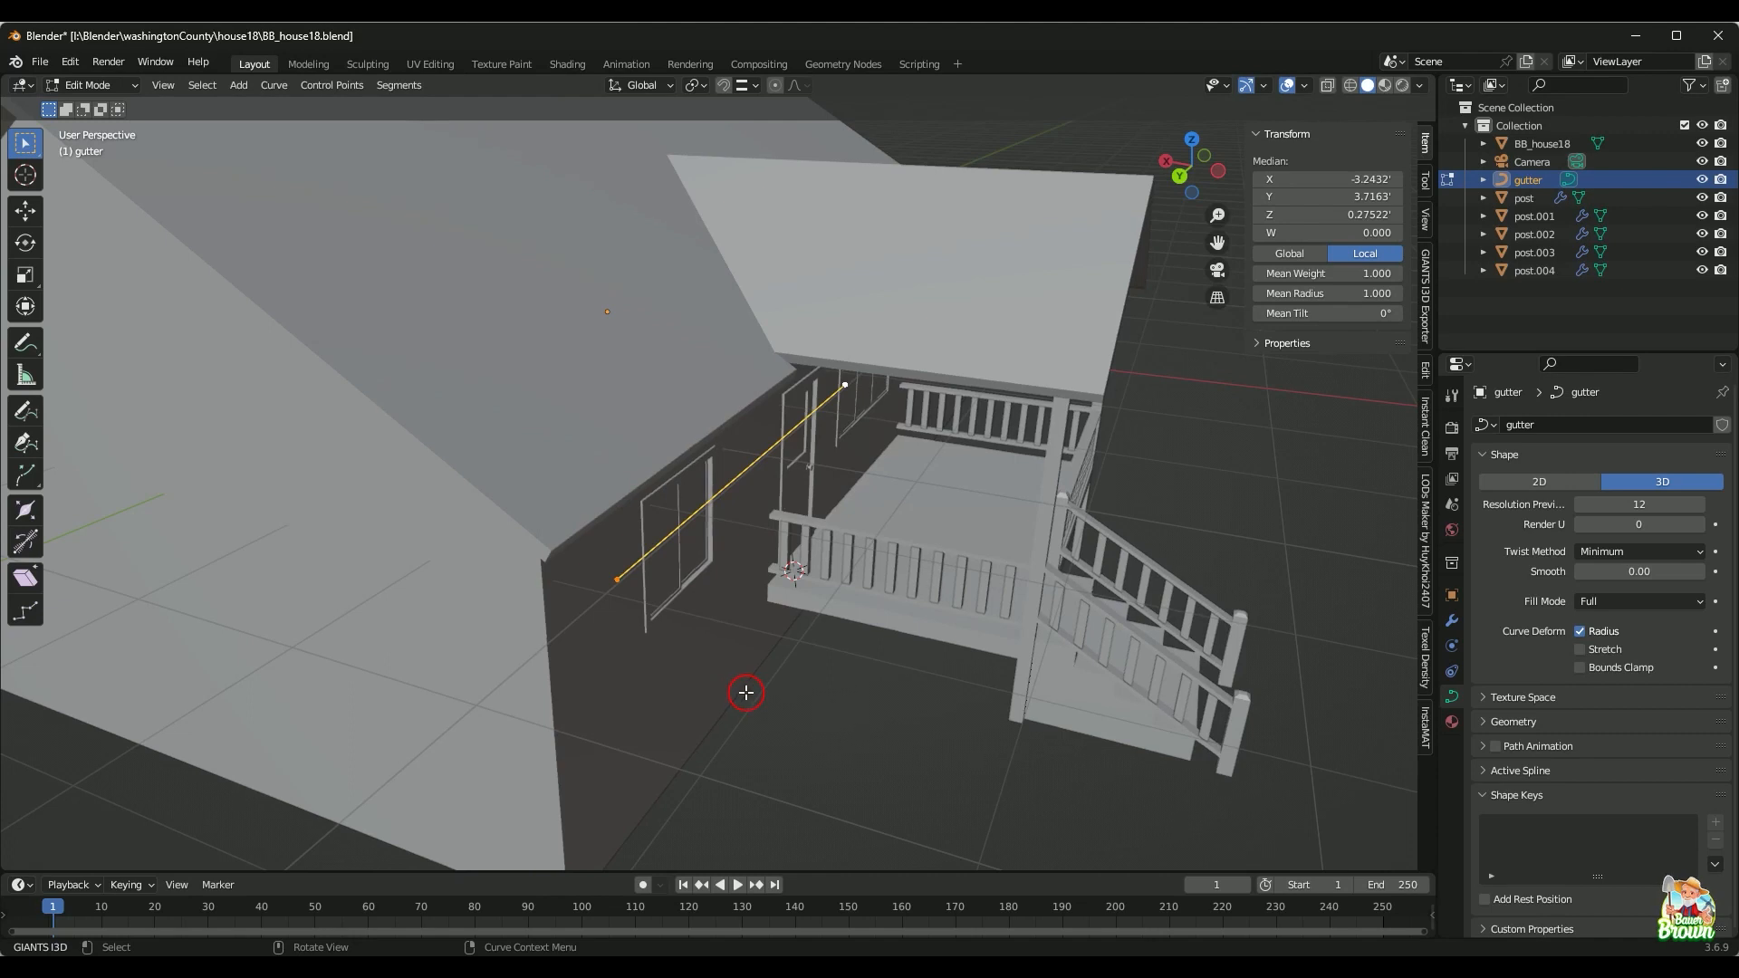
middle_drag(746, 691, 799, 708)
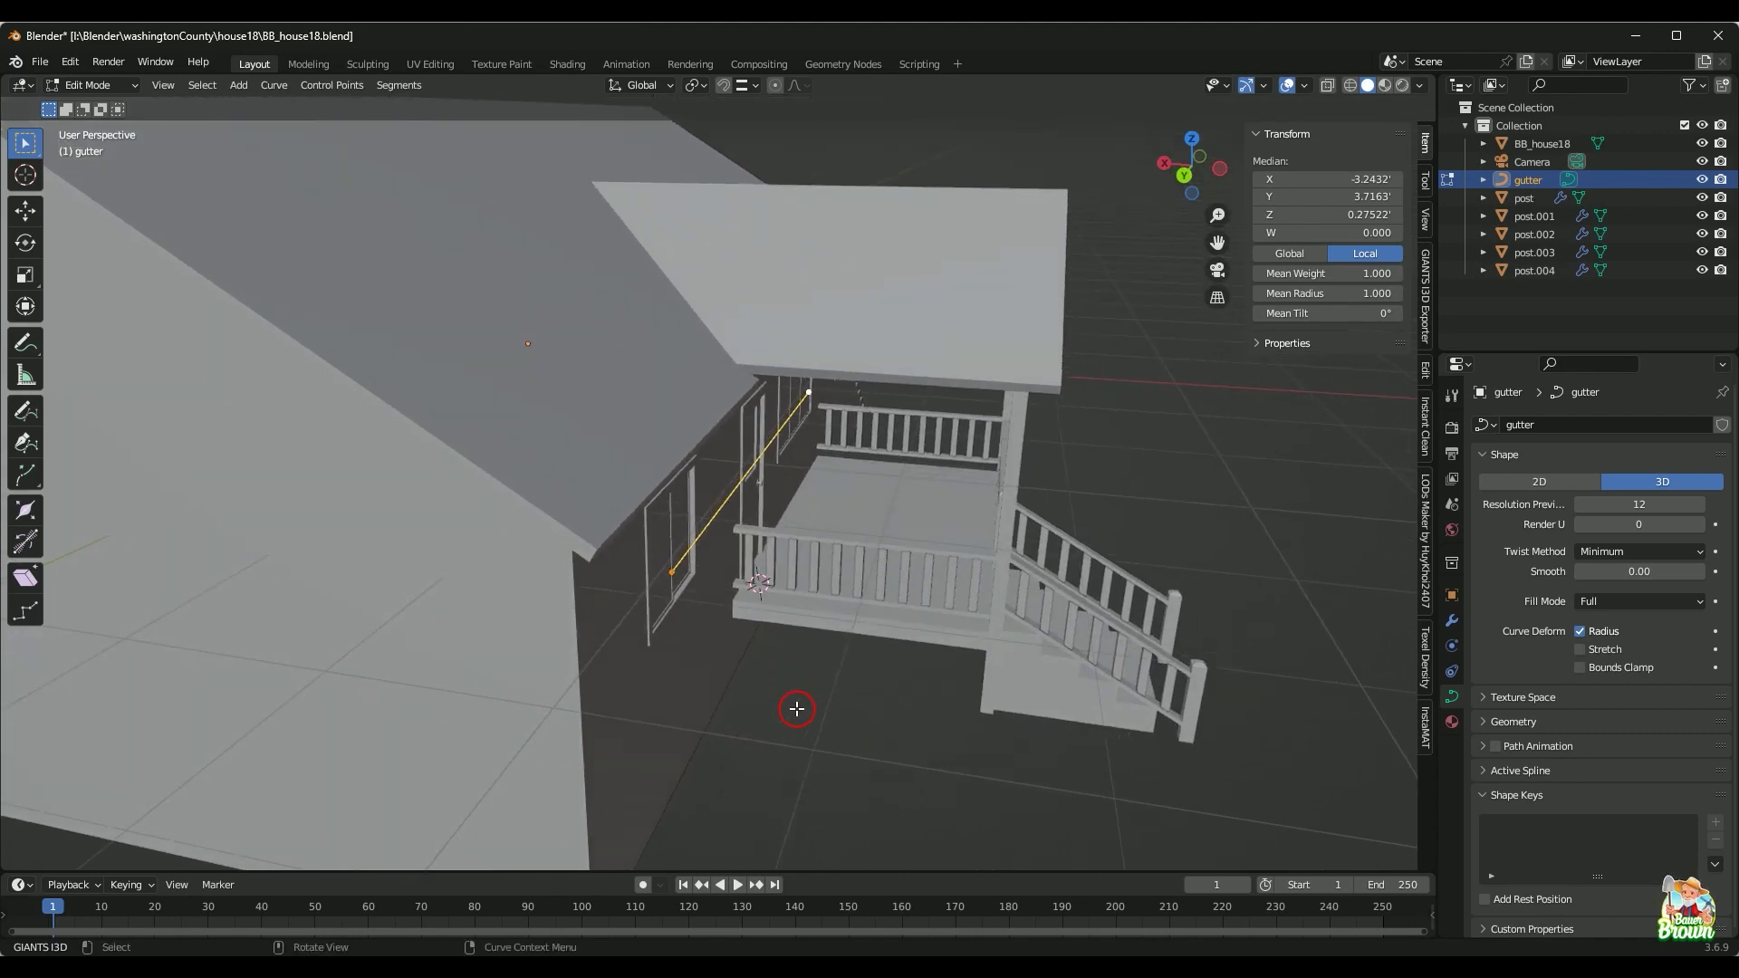
middle_drag(797, 650, 815, 649)
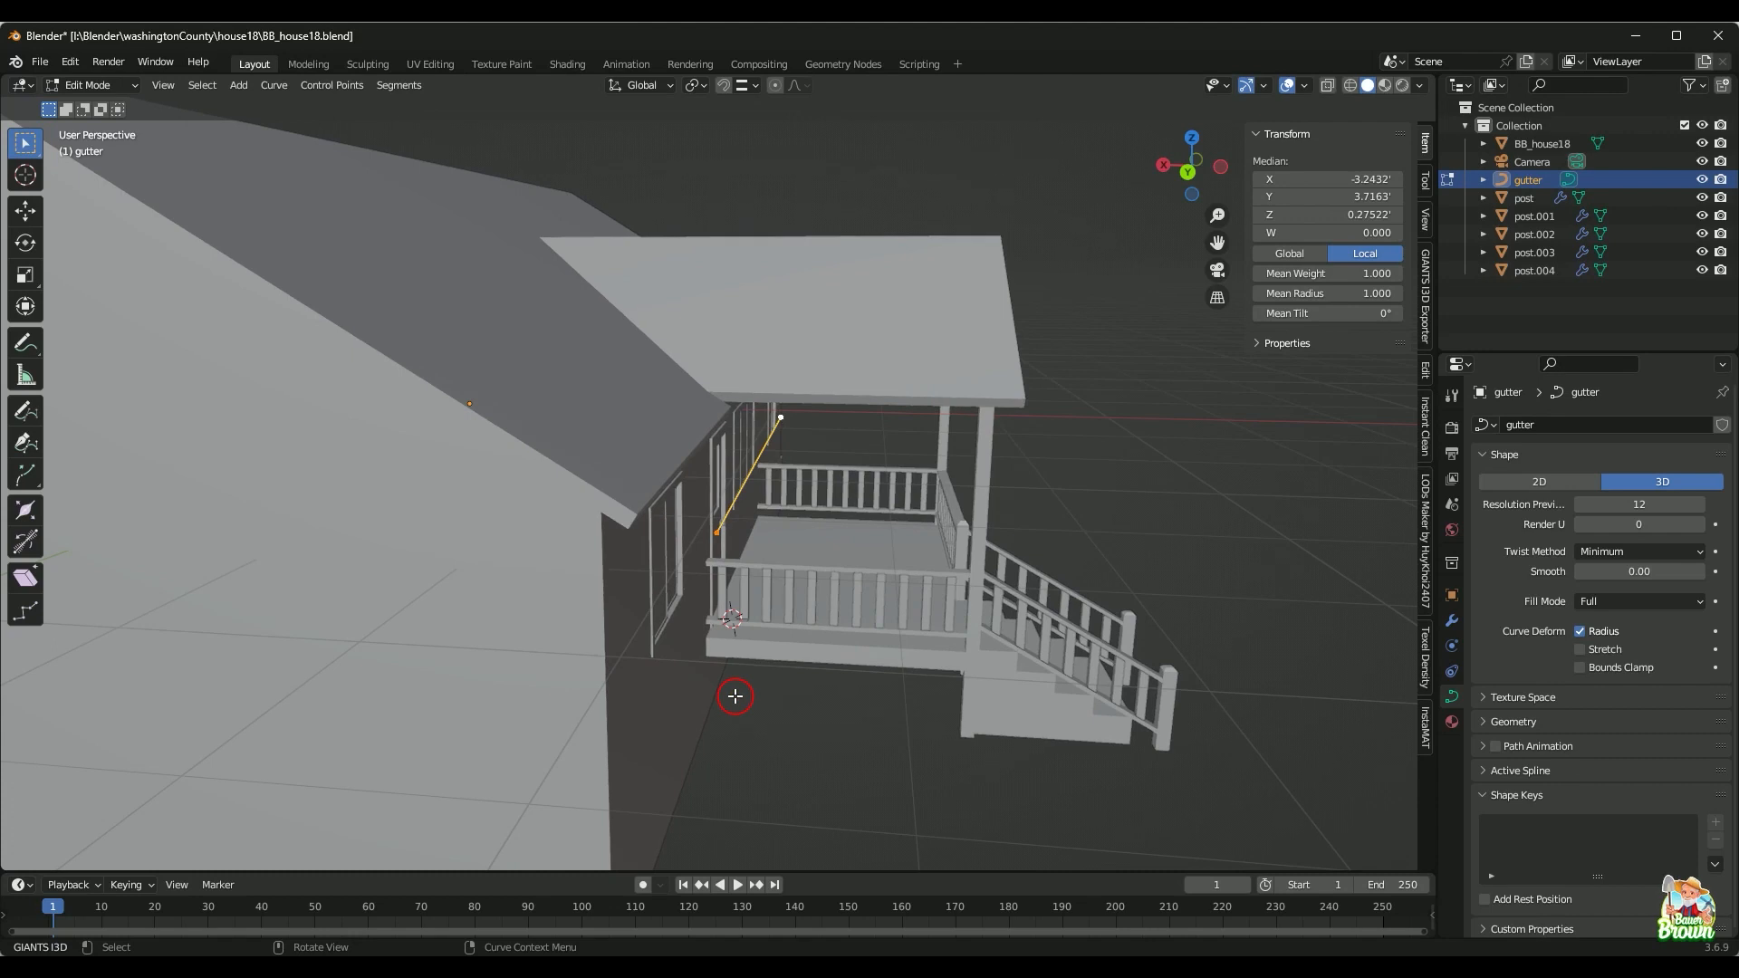
key(Tab)
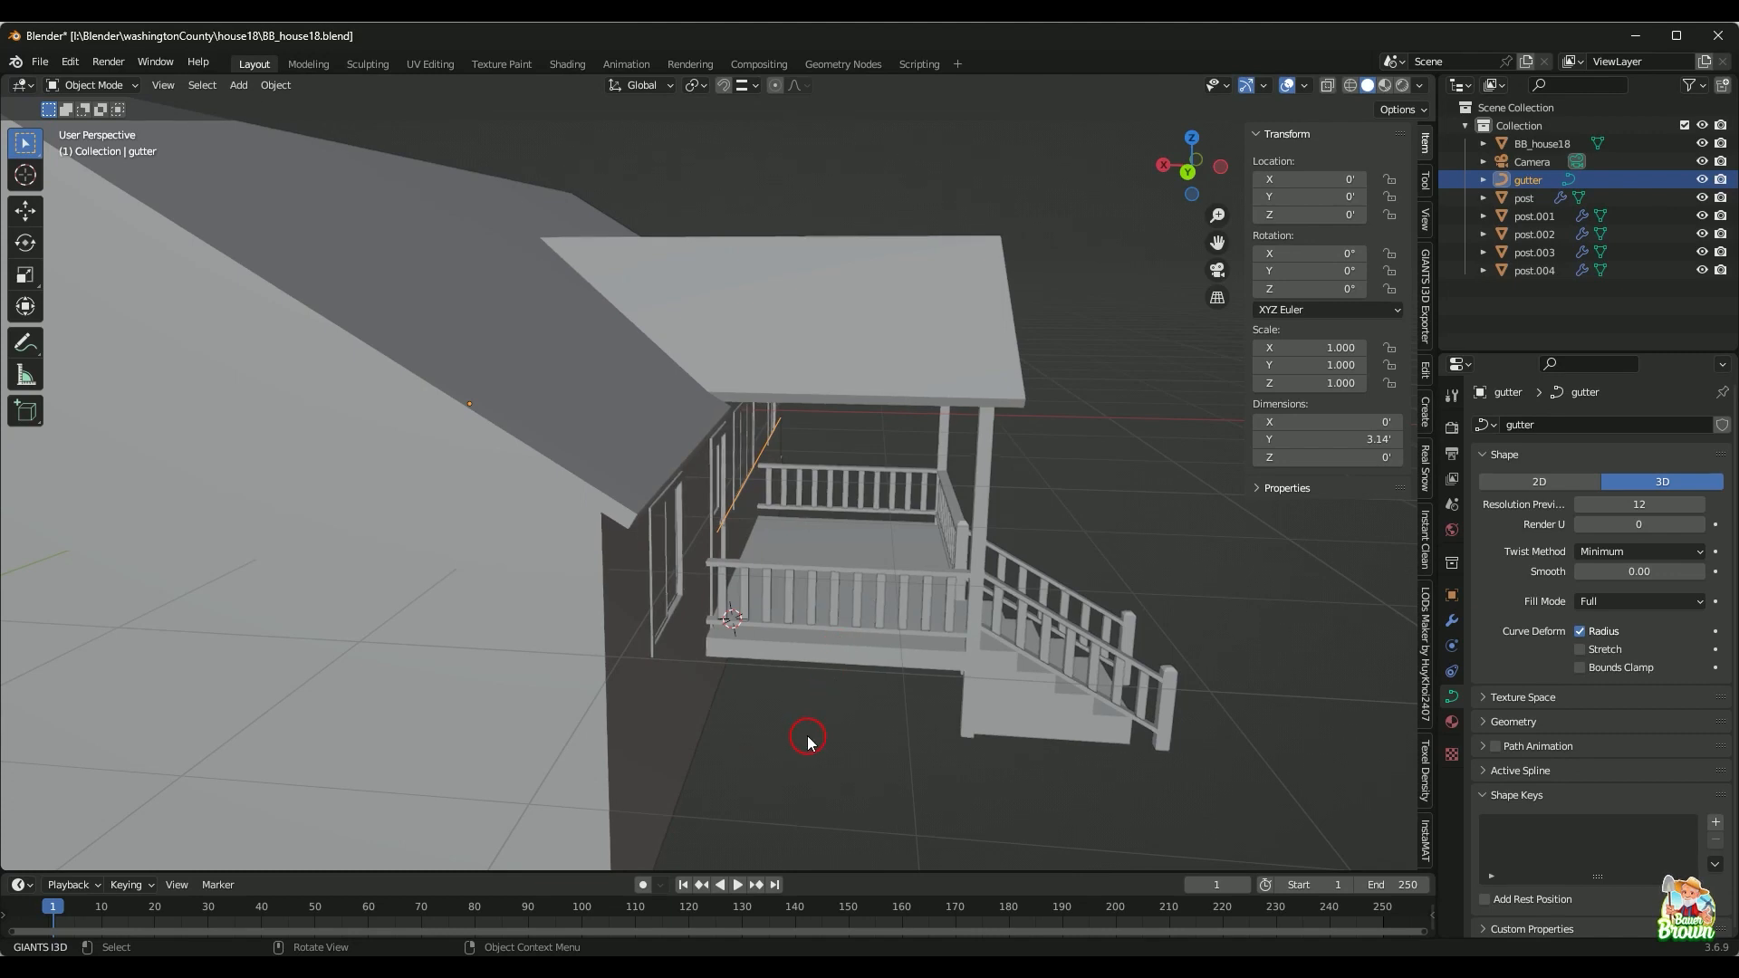
key(Tab)
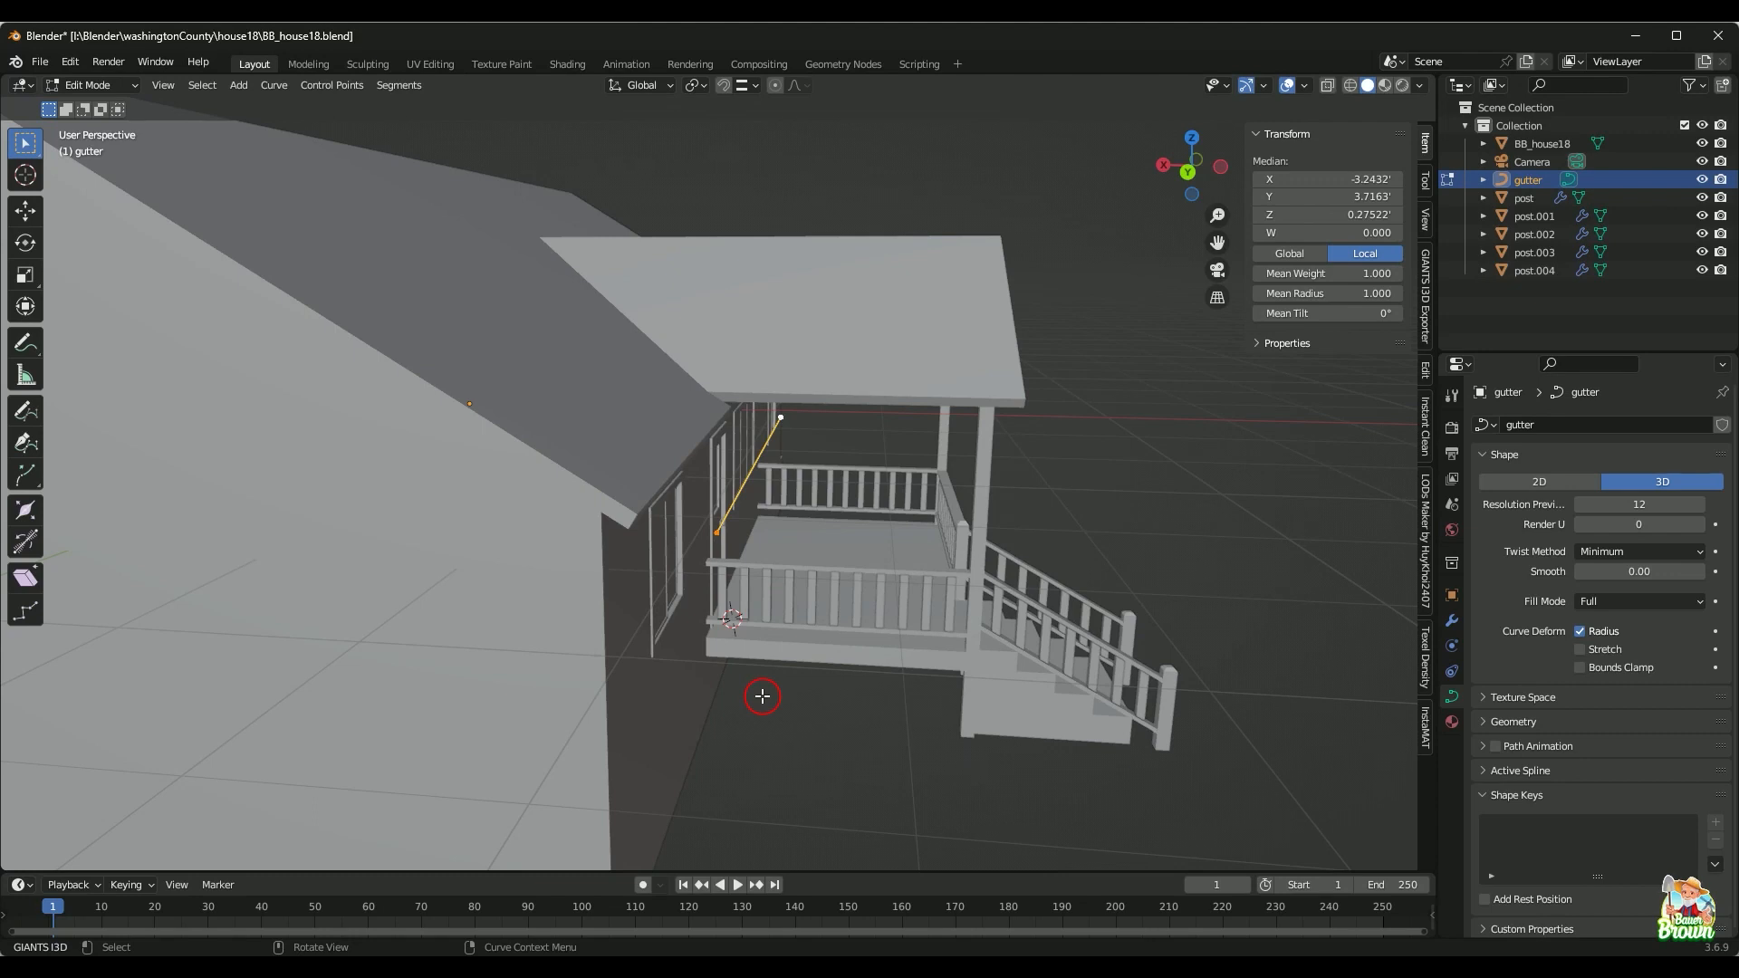
key(ctrl+t)
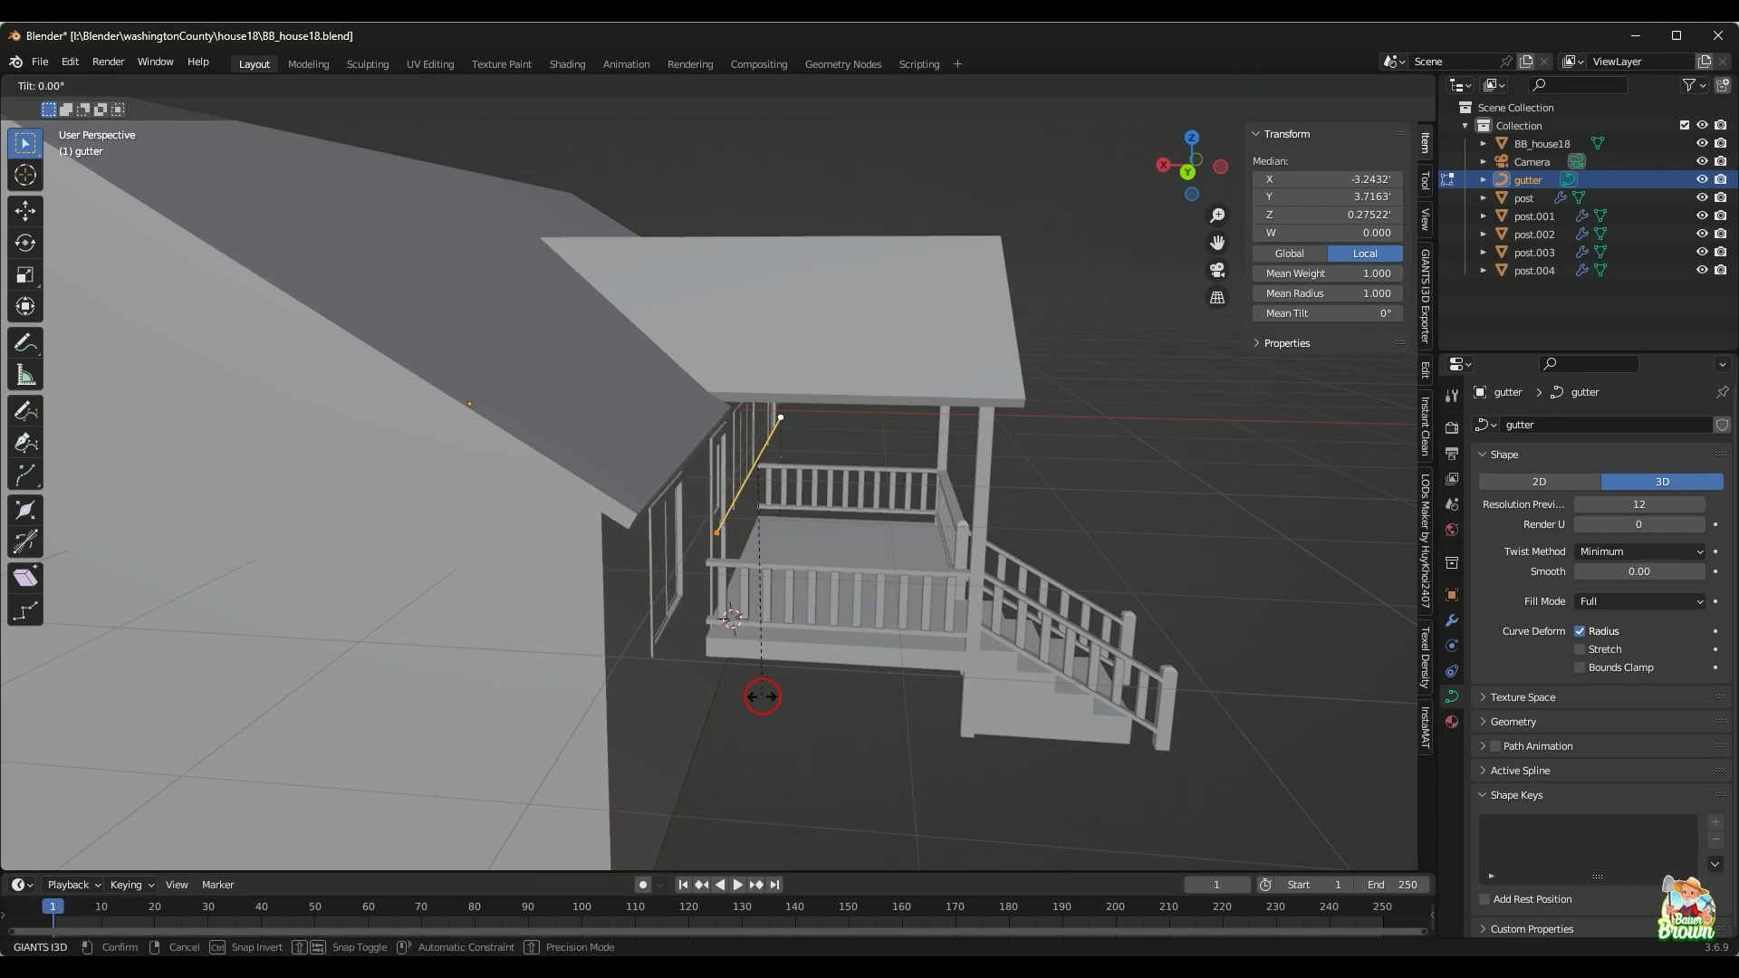
text(90)
key(Return)
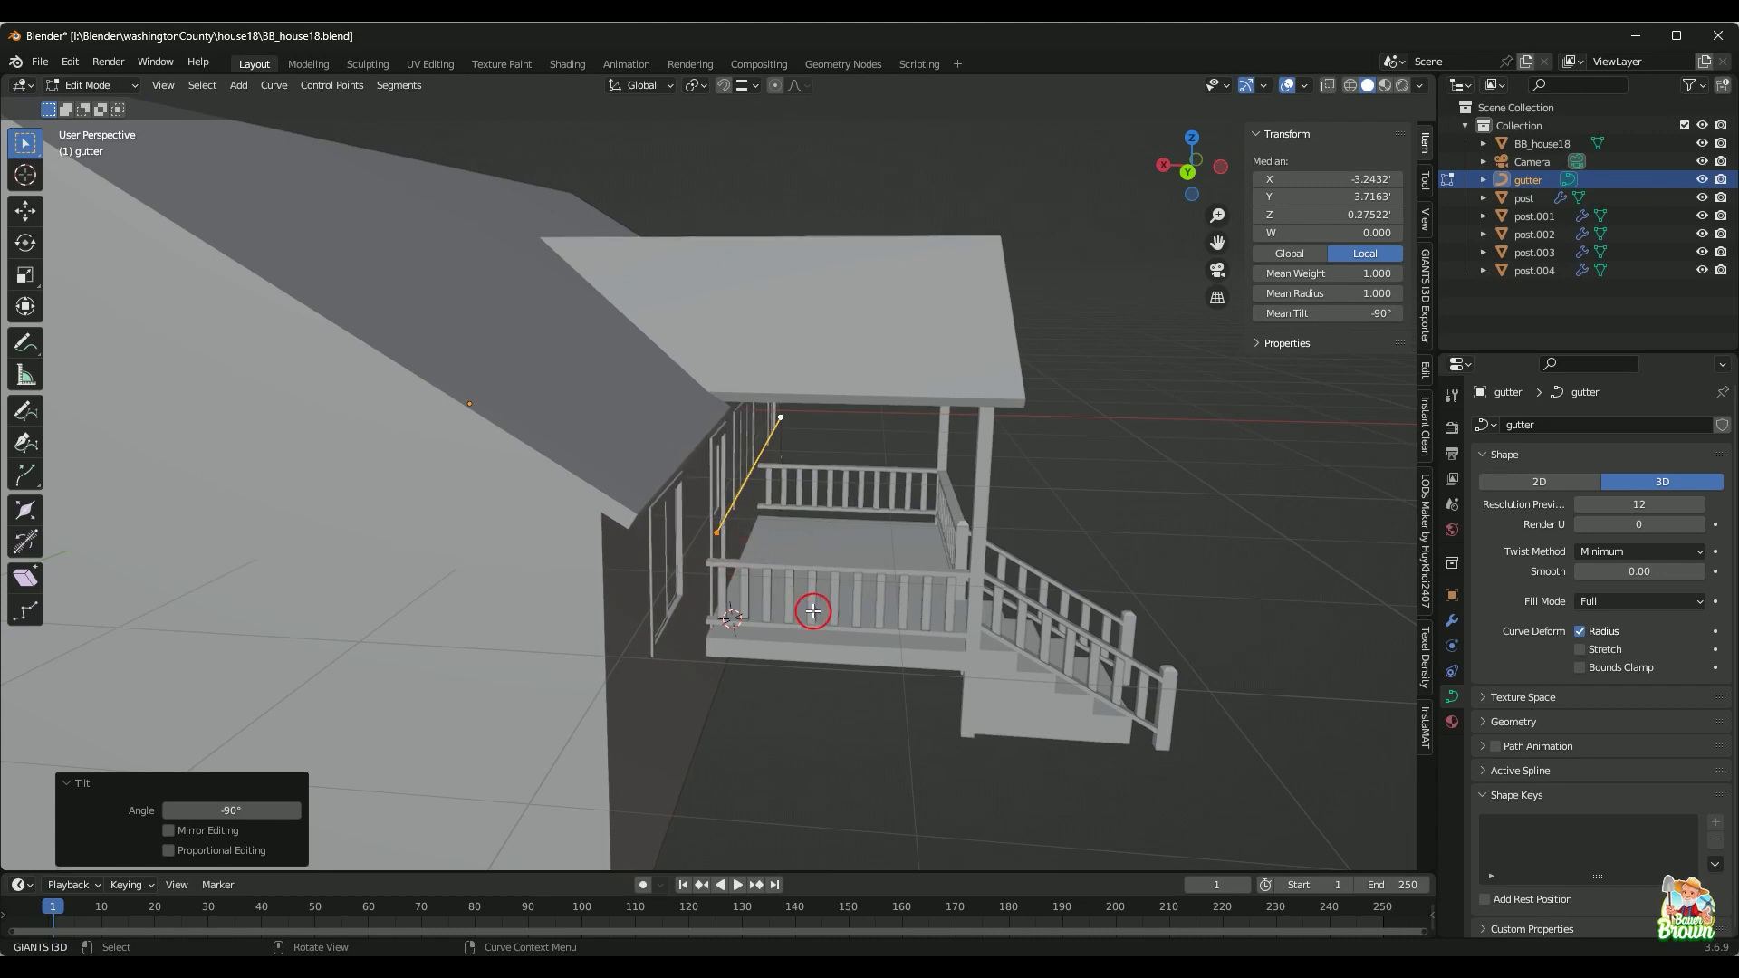
scroll(813, 612, down, 1)
key(Tab)
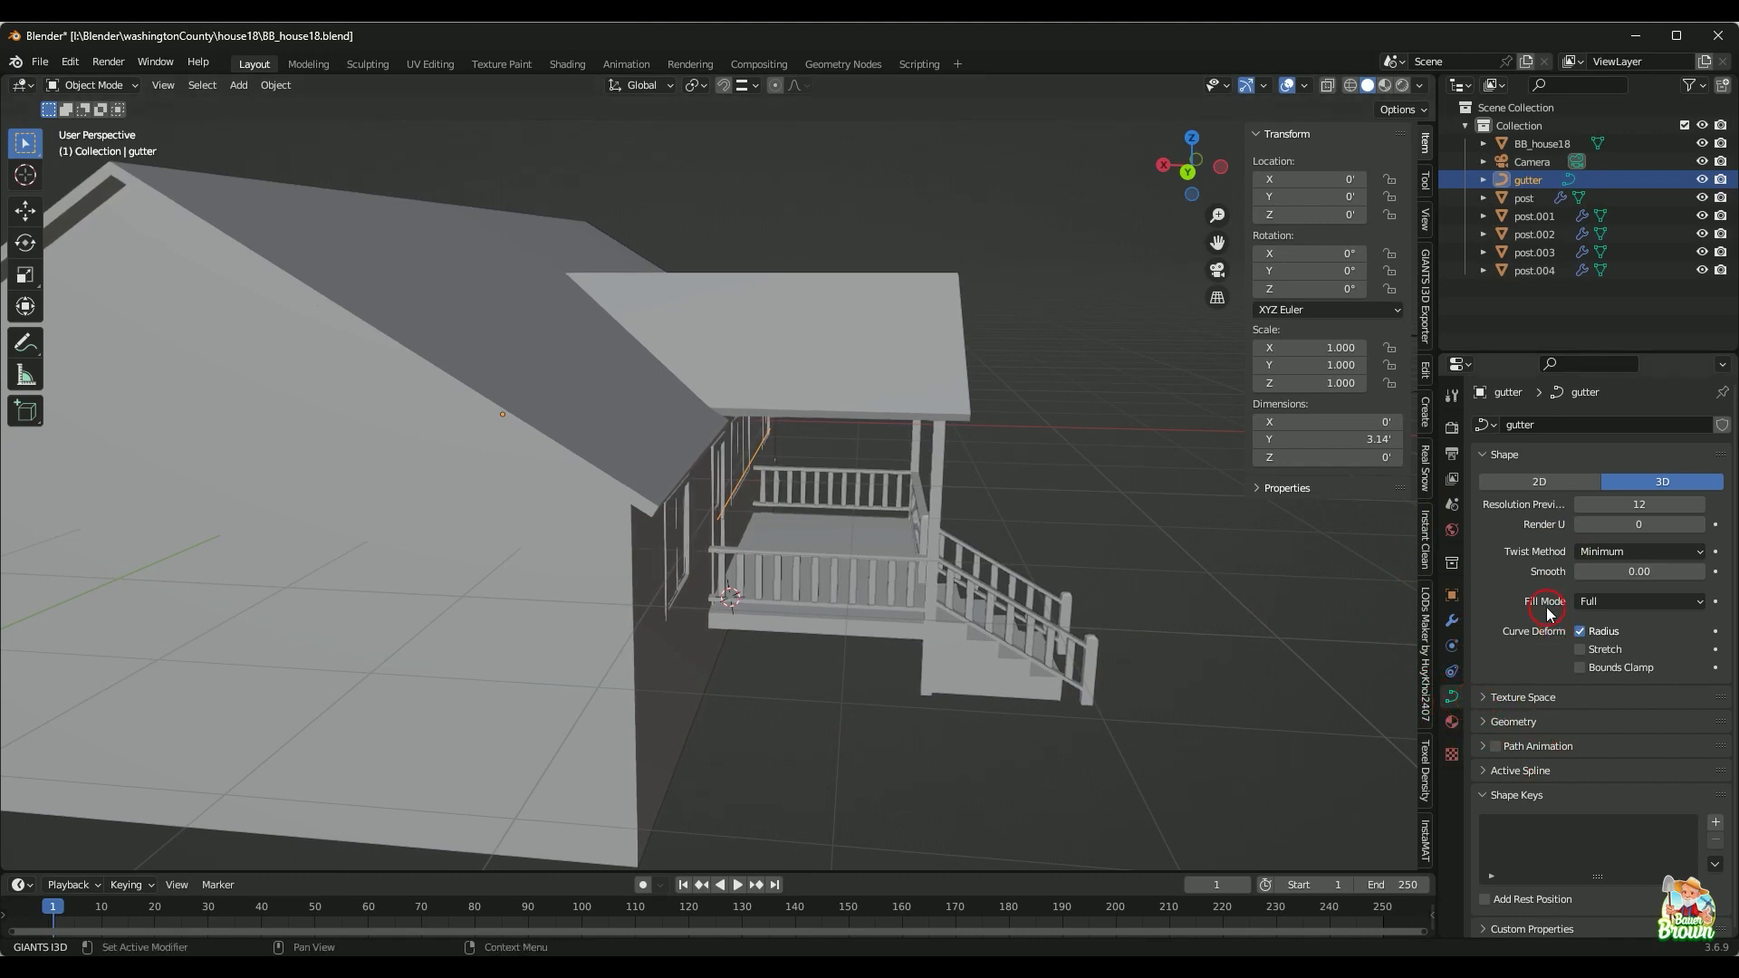
Step: Set the gutter curve's fill mode to Half
scroll(1530, 584, down, 1)
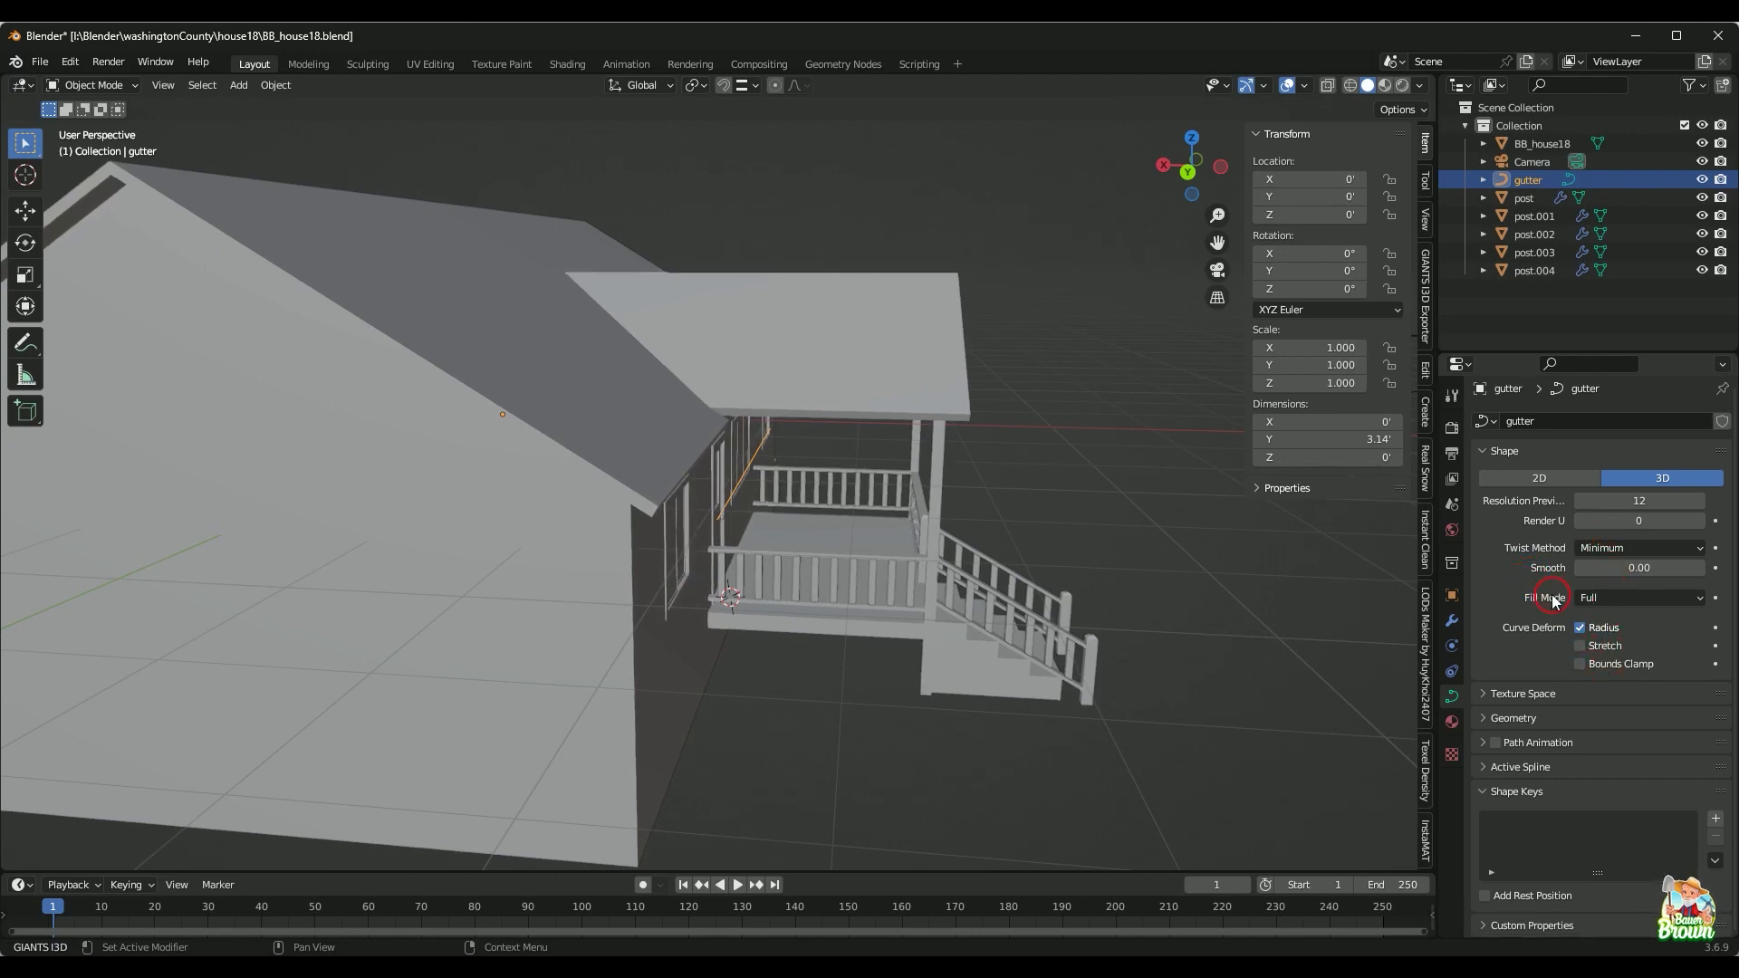
click(1635, 602)
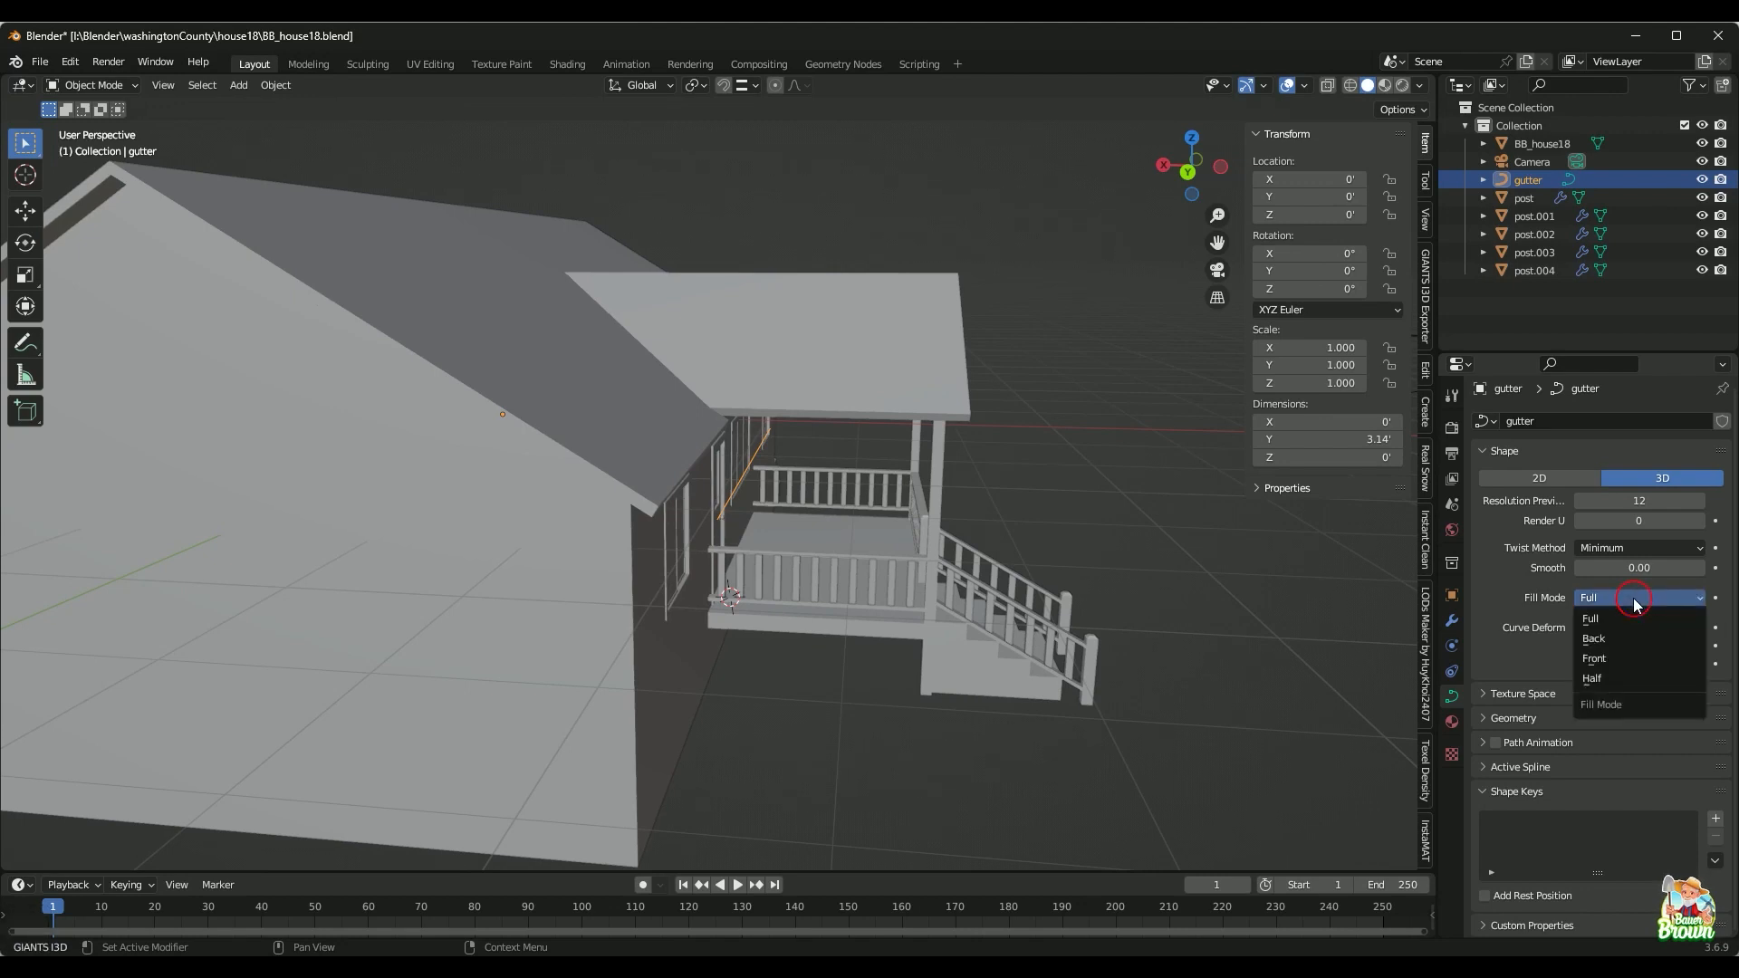
click(1630, 681)
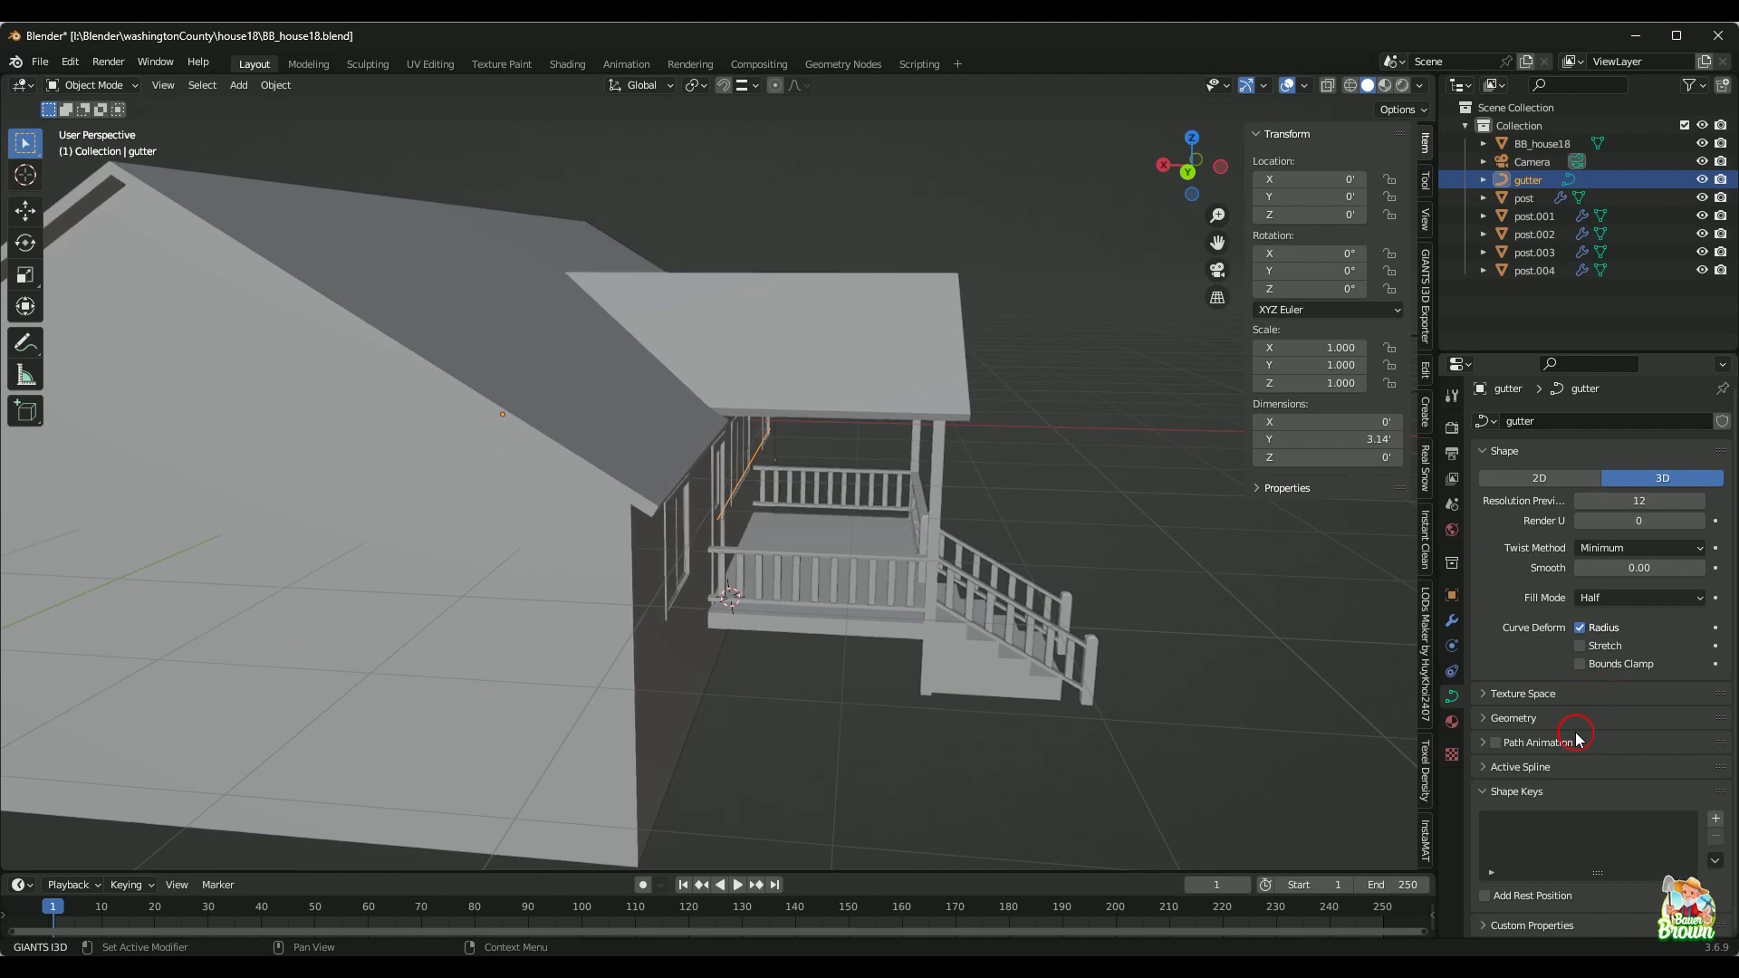
Step: In the gutter curve's geometry settings, set the round bevel resolution to 2 and enable Fill Caps
click(1485, 718)
scroll(1540, 706, down, 4)
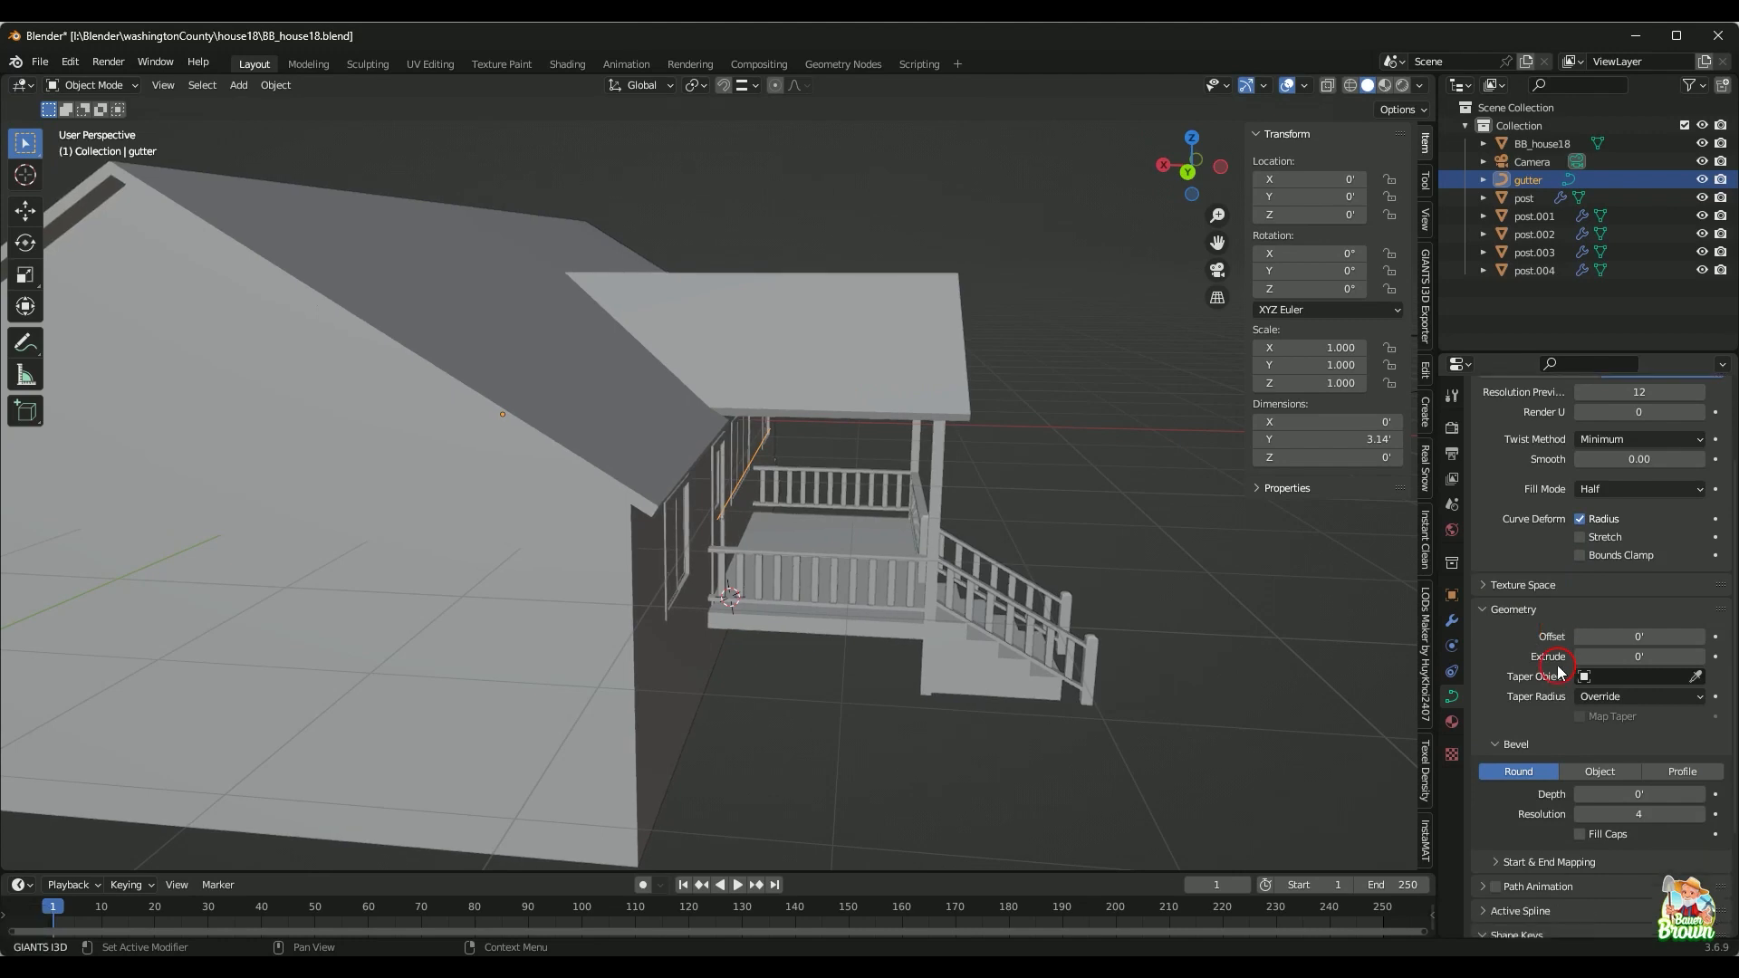
scroll(1551, 683, down, 1)
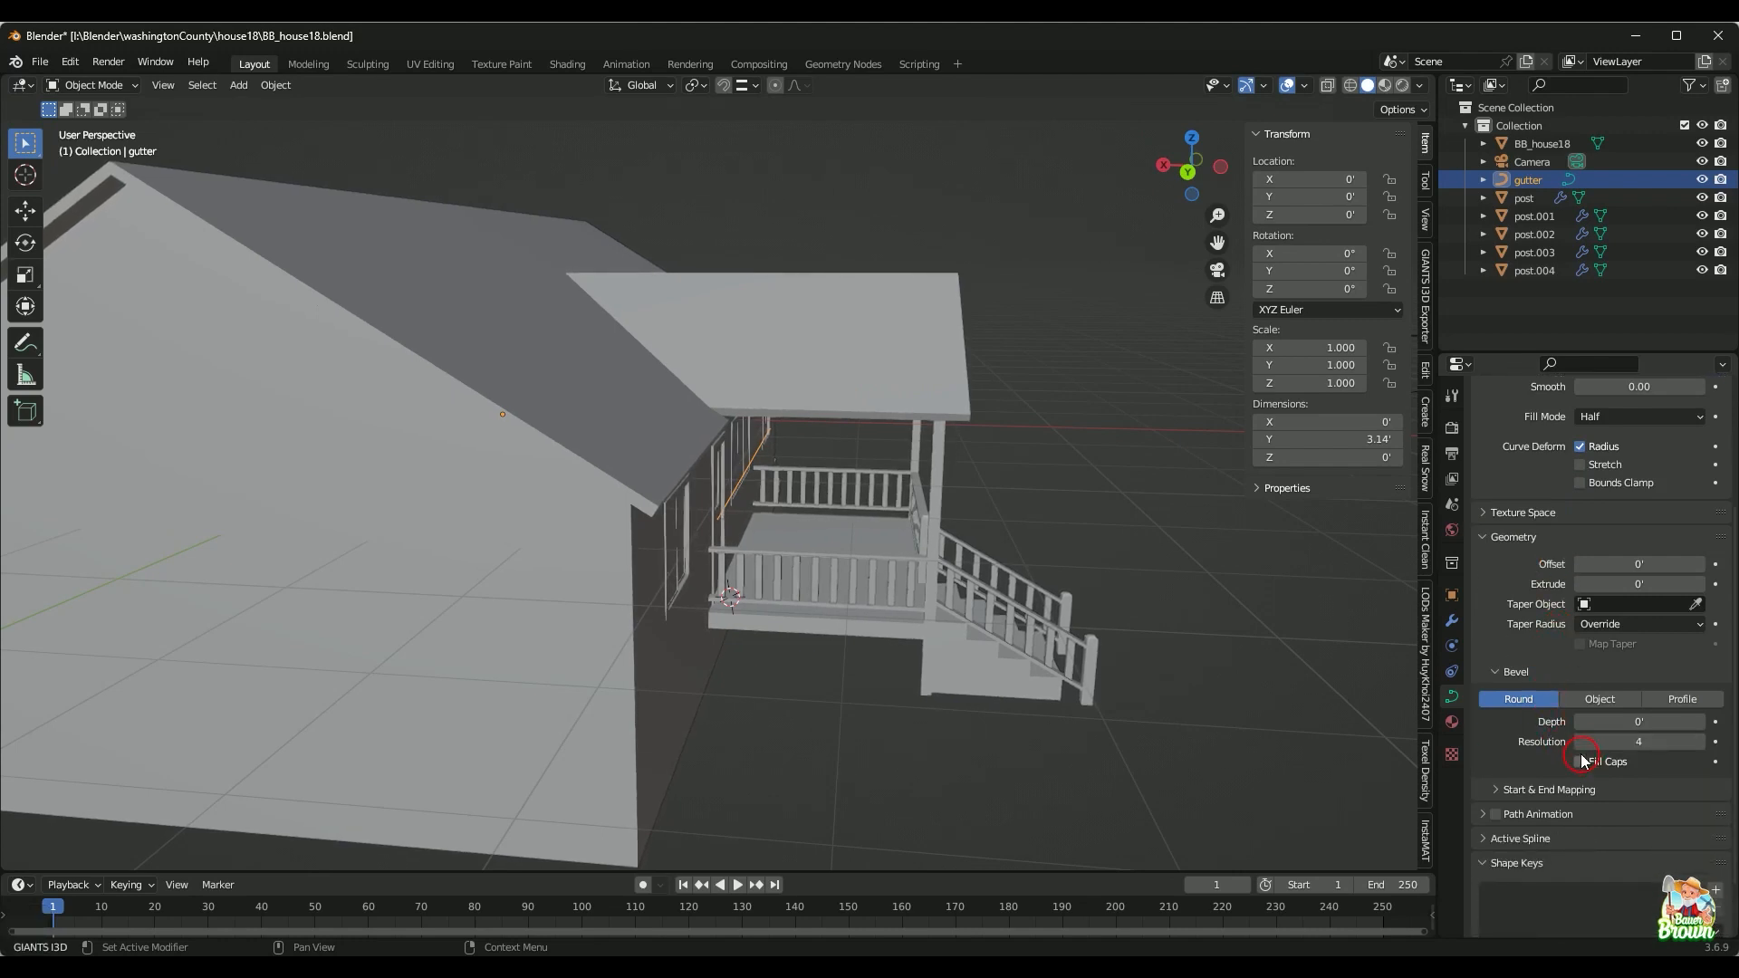
click(1581, 742)
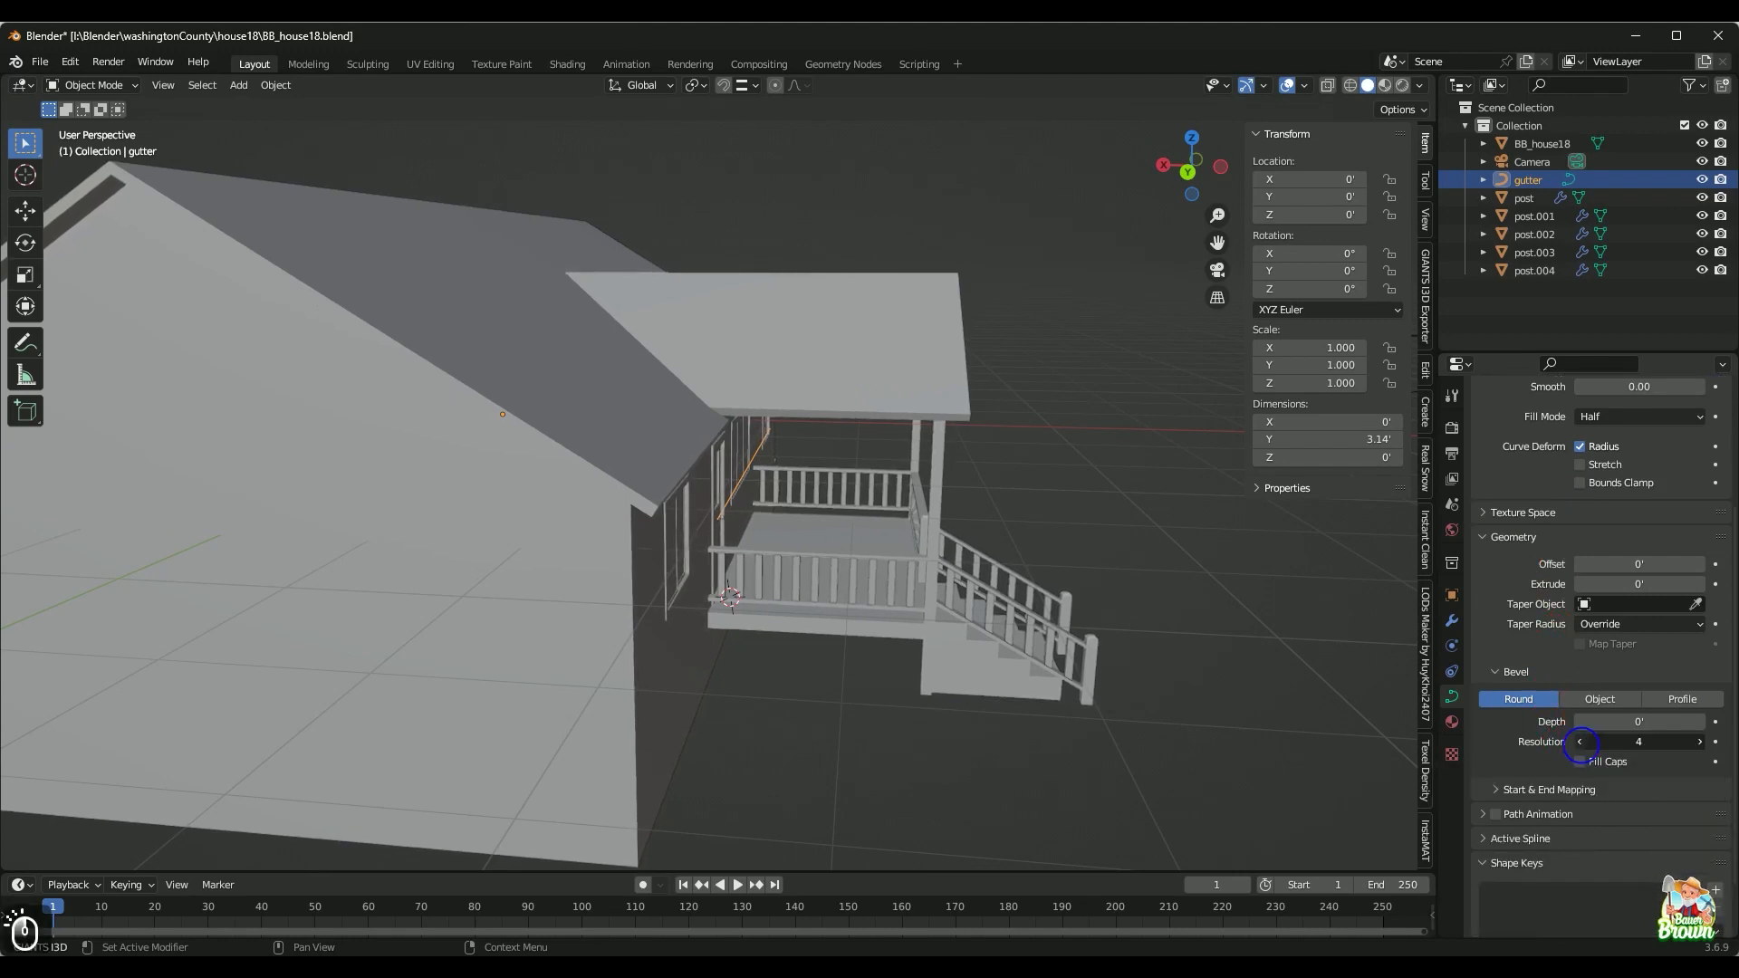
click(1581, 743)
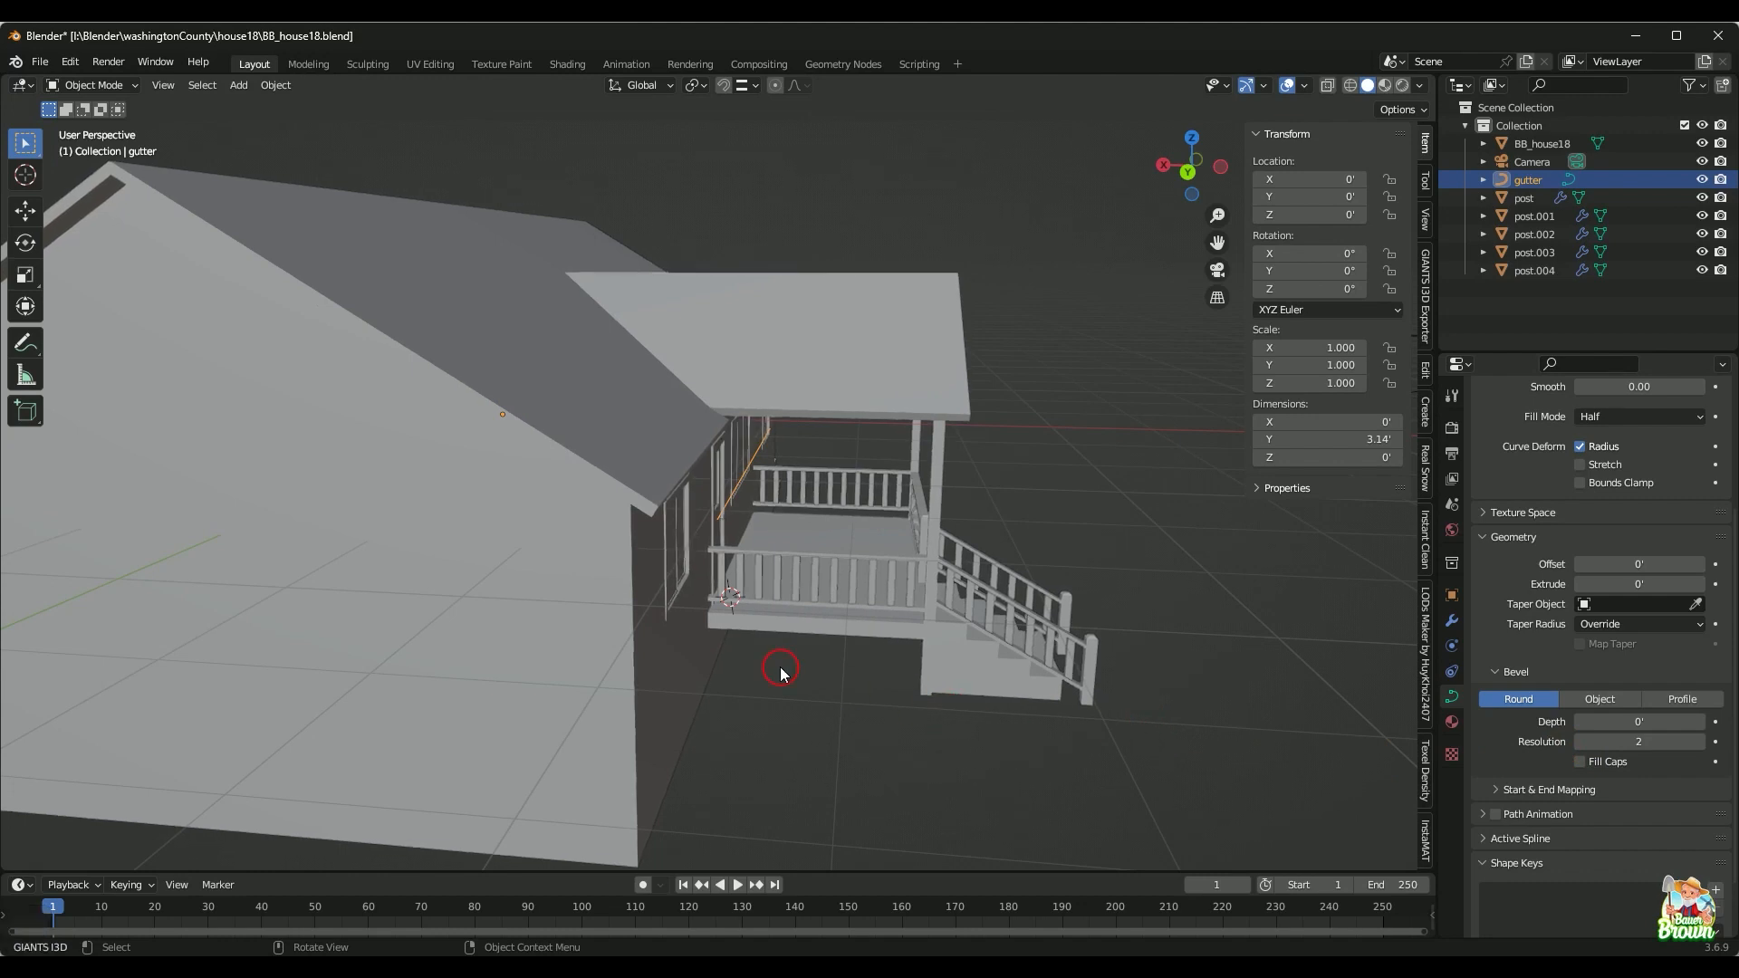
scroll(777, 670, up, 1)
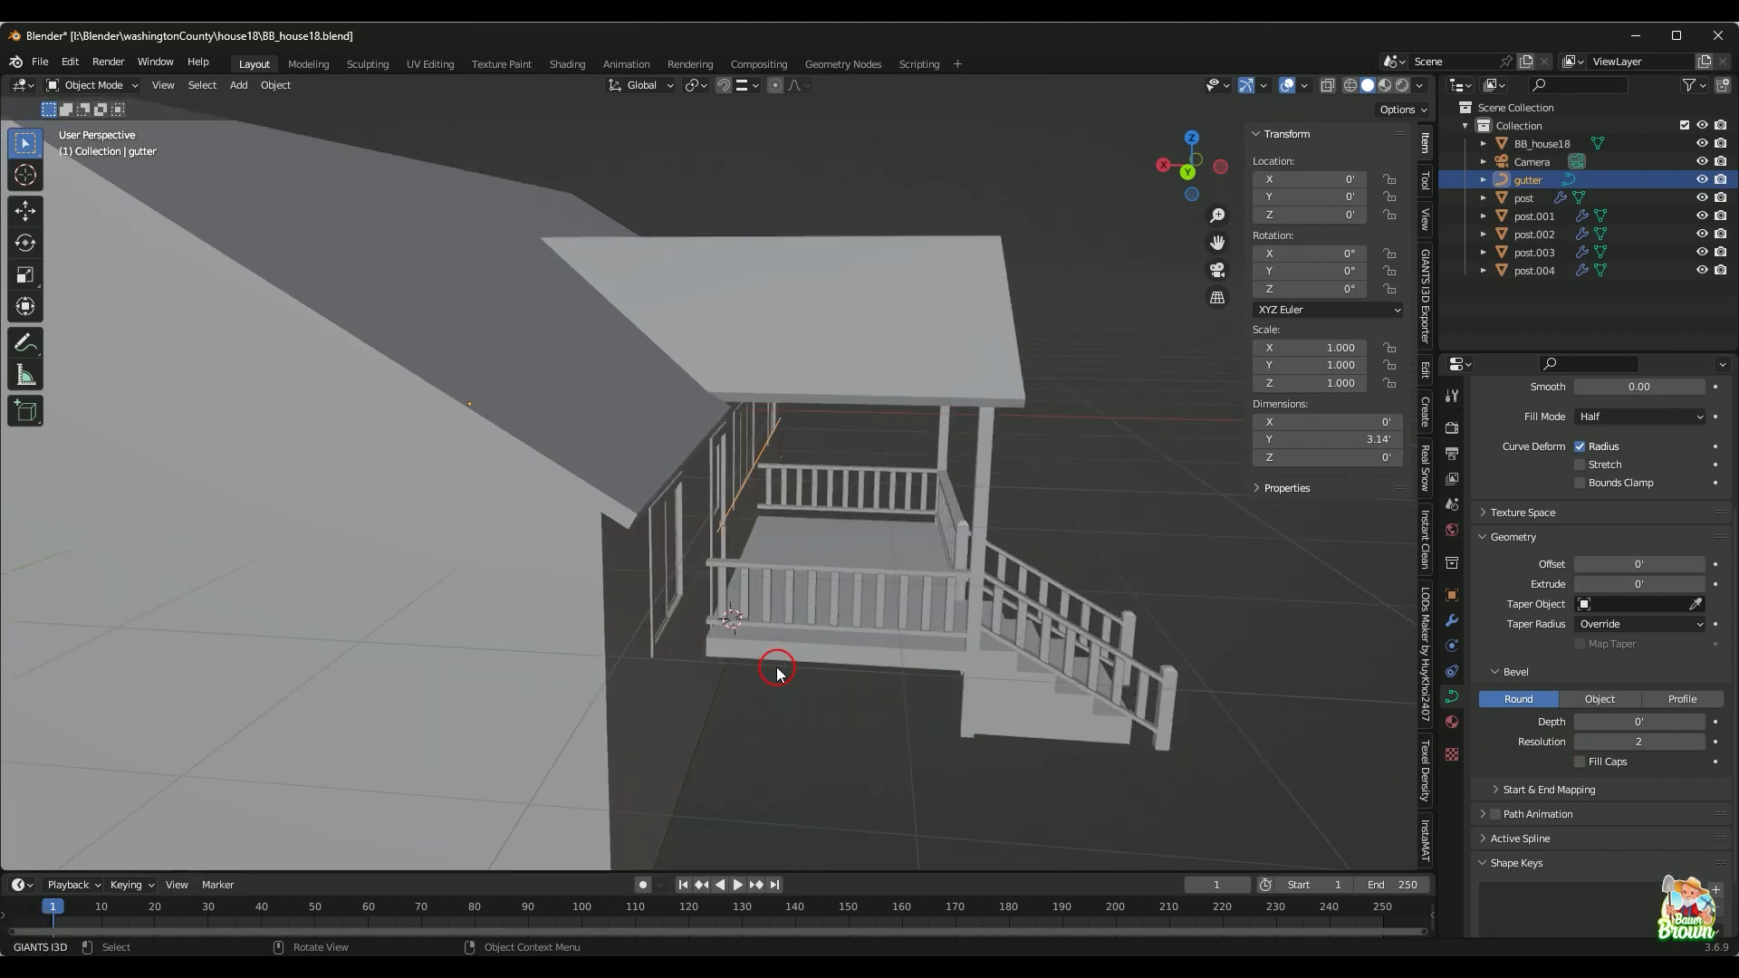
scroll(788, 661, up, 1)
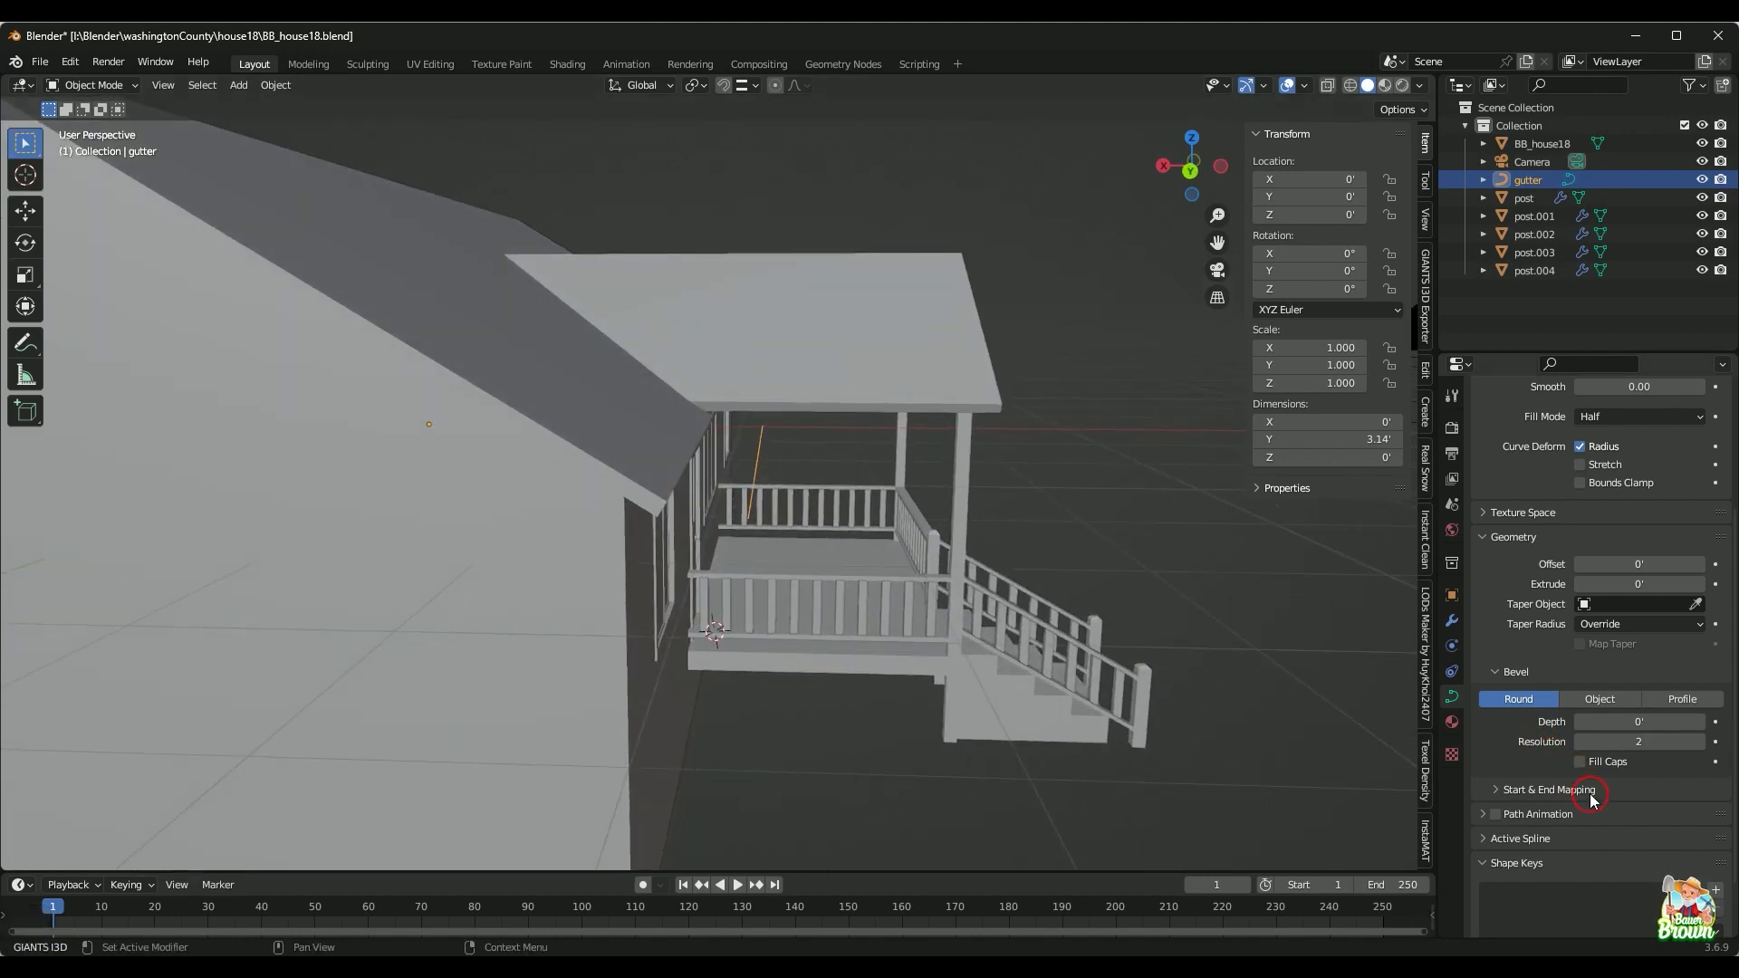
click(1582, 763)
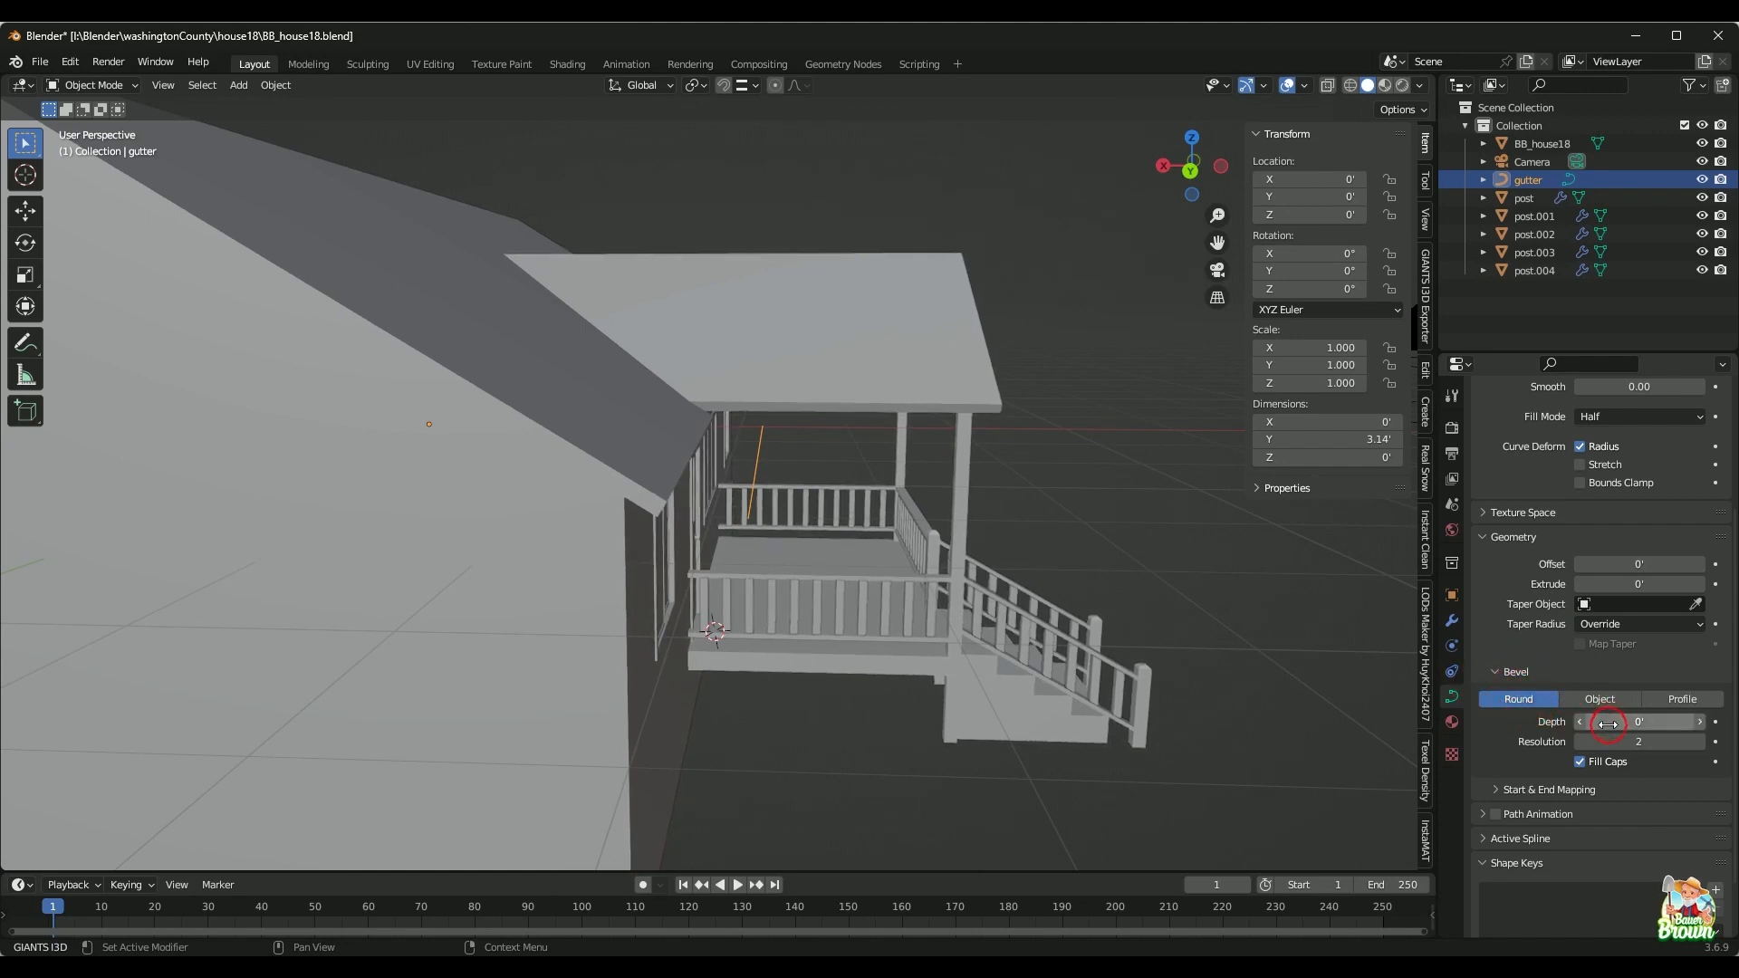
Step: Set the gutter curve's round bevel depth to about 0.103'
drag(1607, 724, 923, 515)
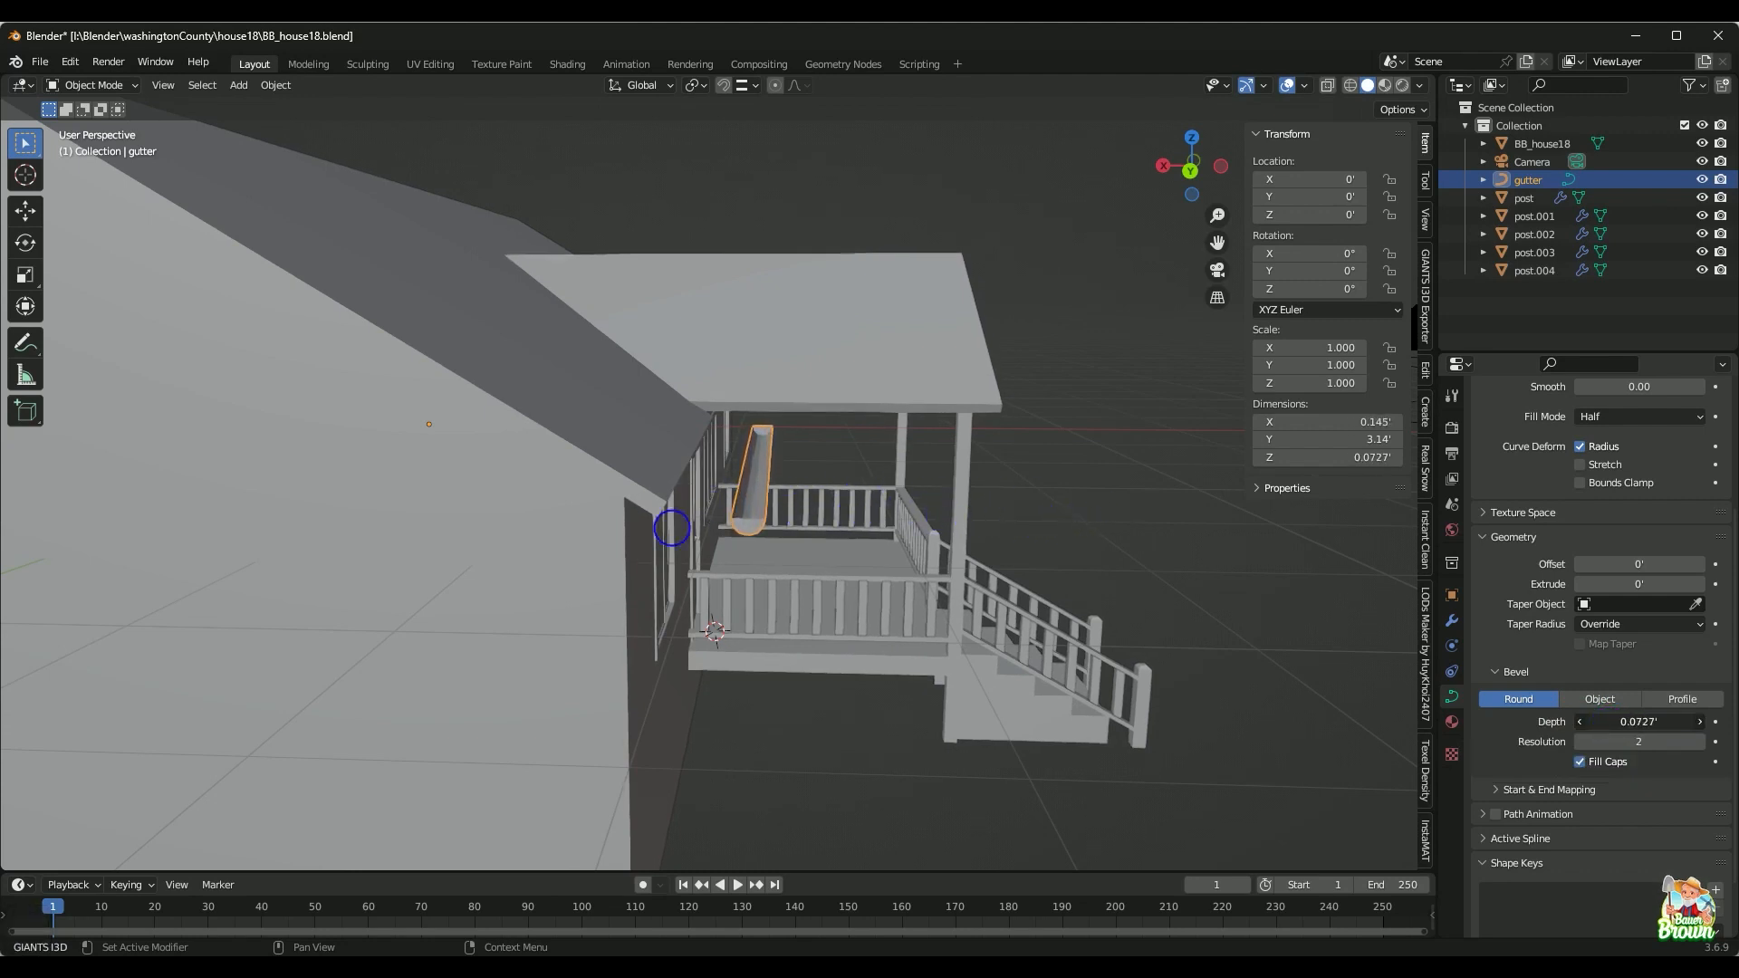
drag(694, 532, 715, 493)
scroll(1519, 774, down, 1)
middle_drag(1095, 749, 1075, 741)
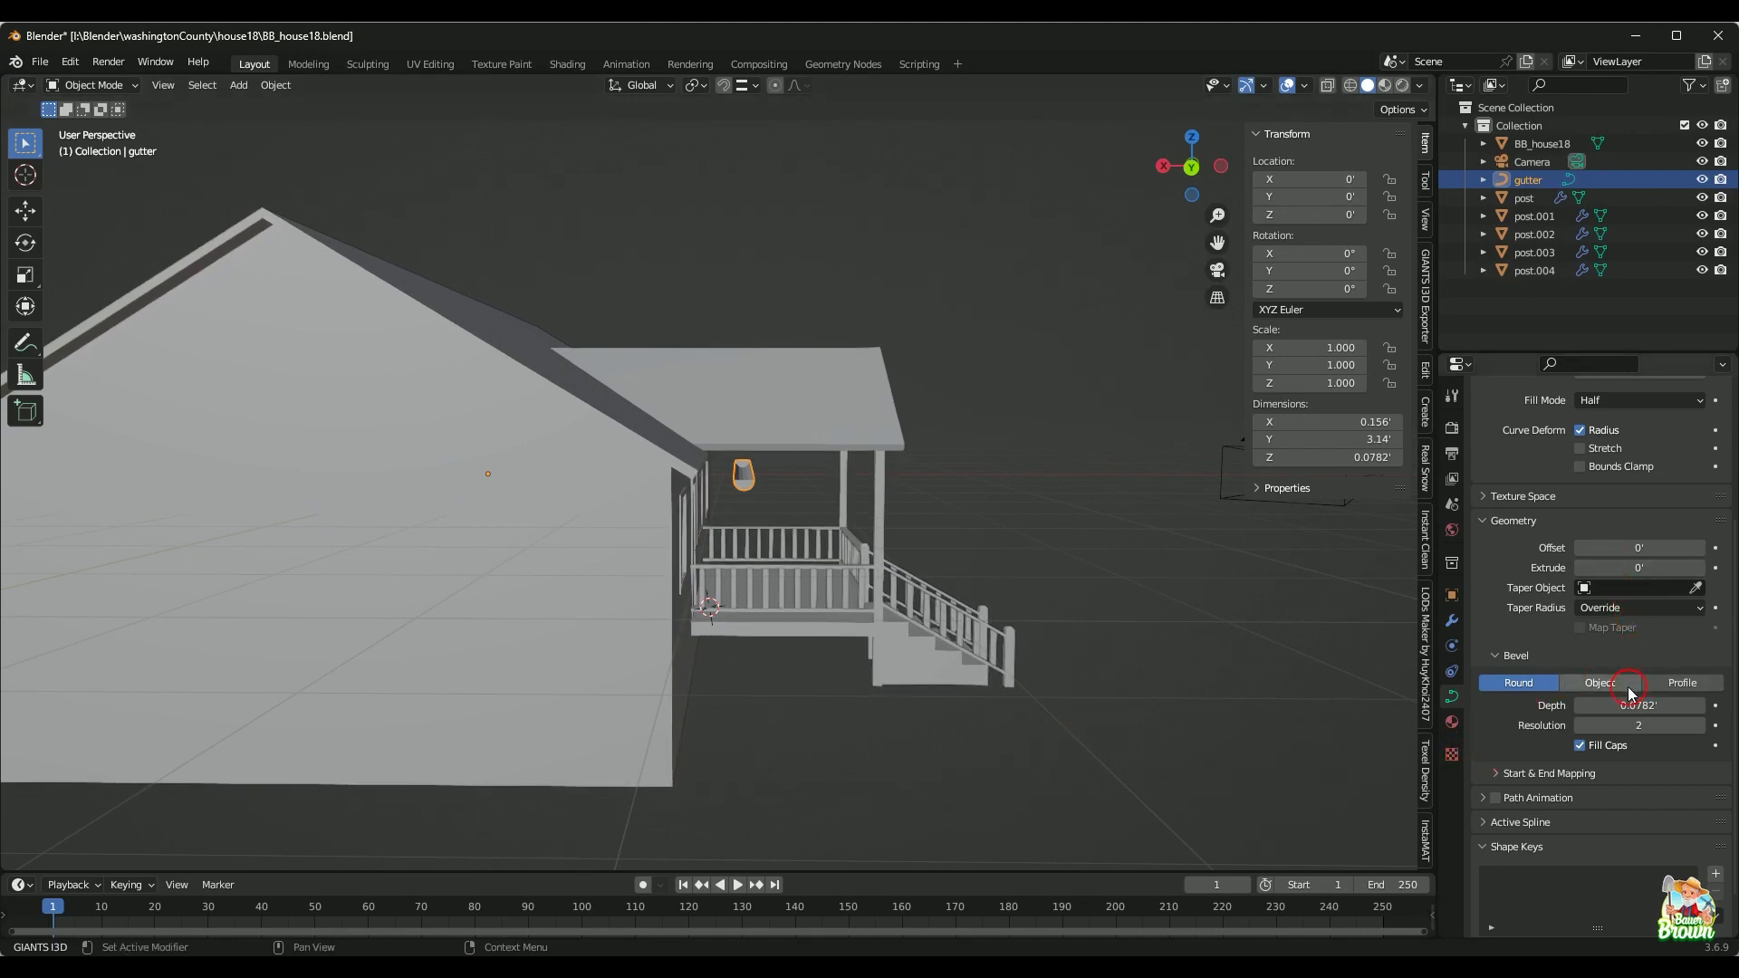
drag(1630, 704, 1637, 705)
drag(892, 471, 1039, 479)
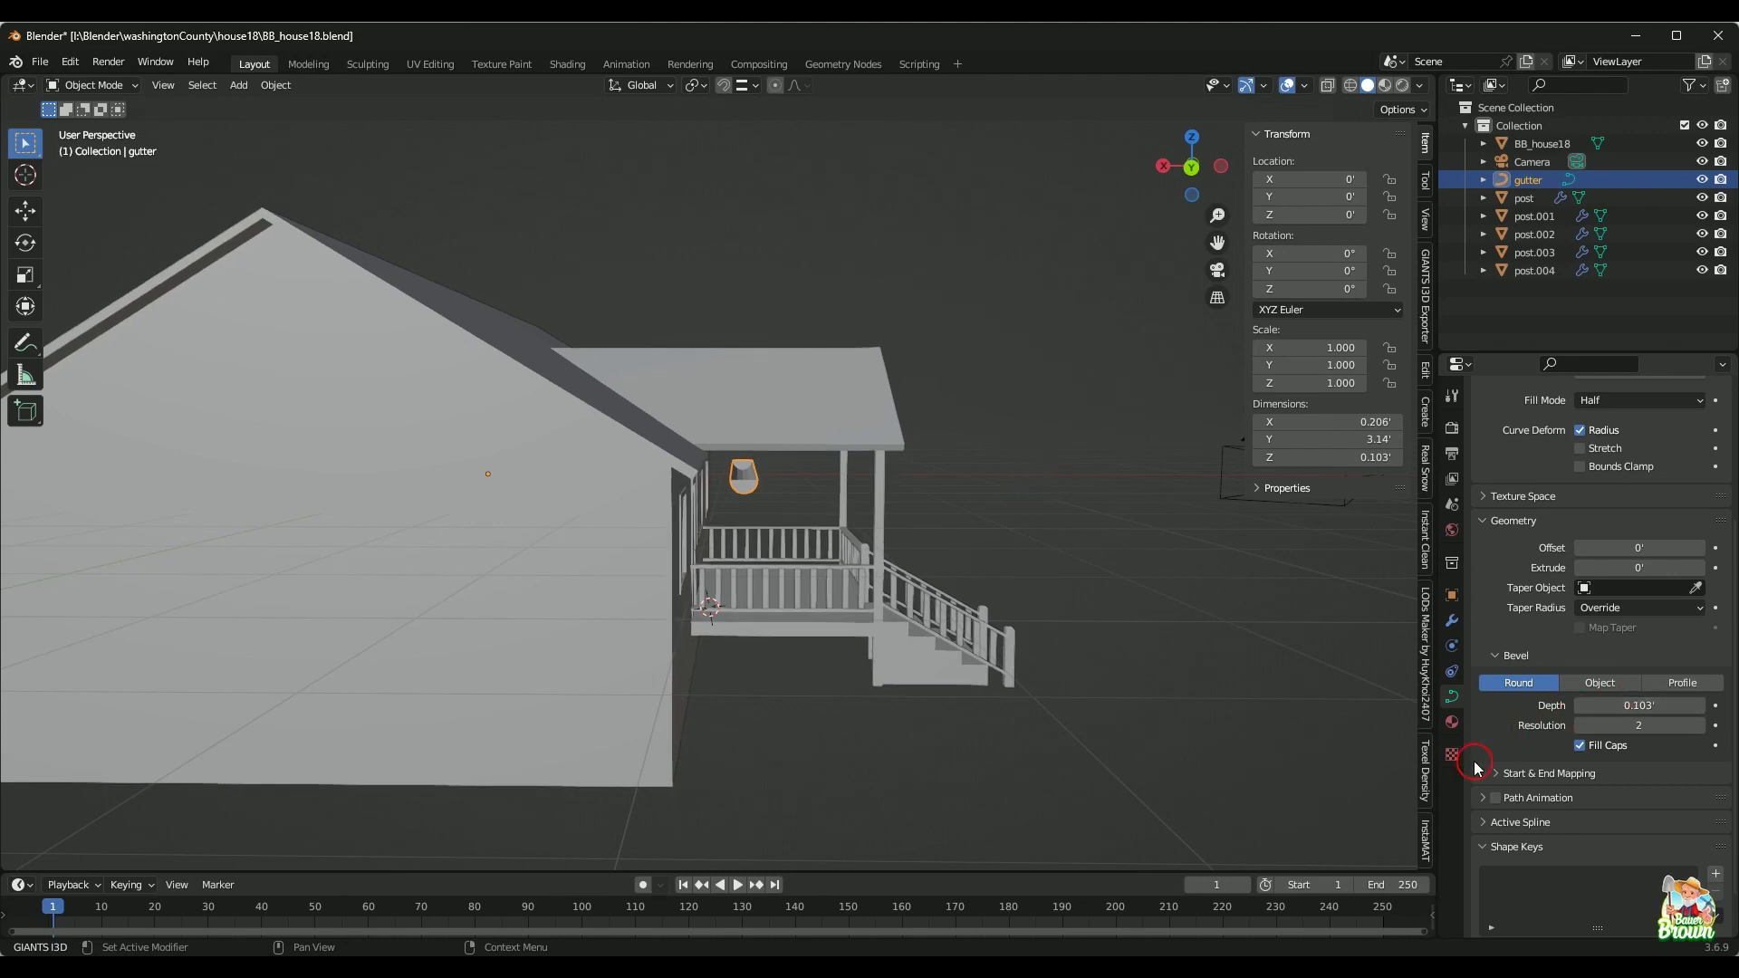
Step: Move the gutter about 0.248' along the global X axis, bringing it against the house's roof edge
scroll(933, 710, up, 1)
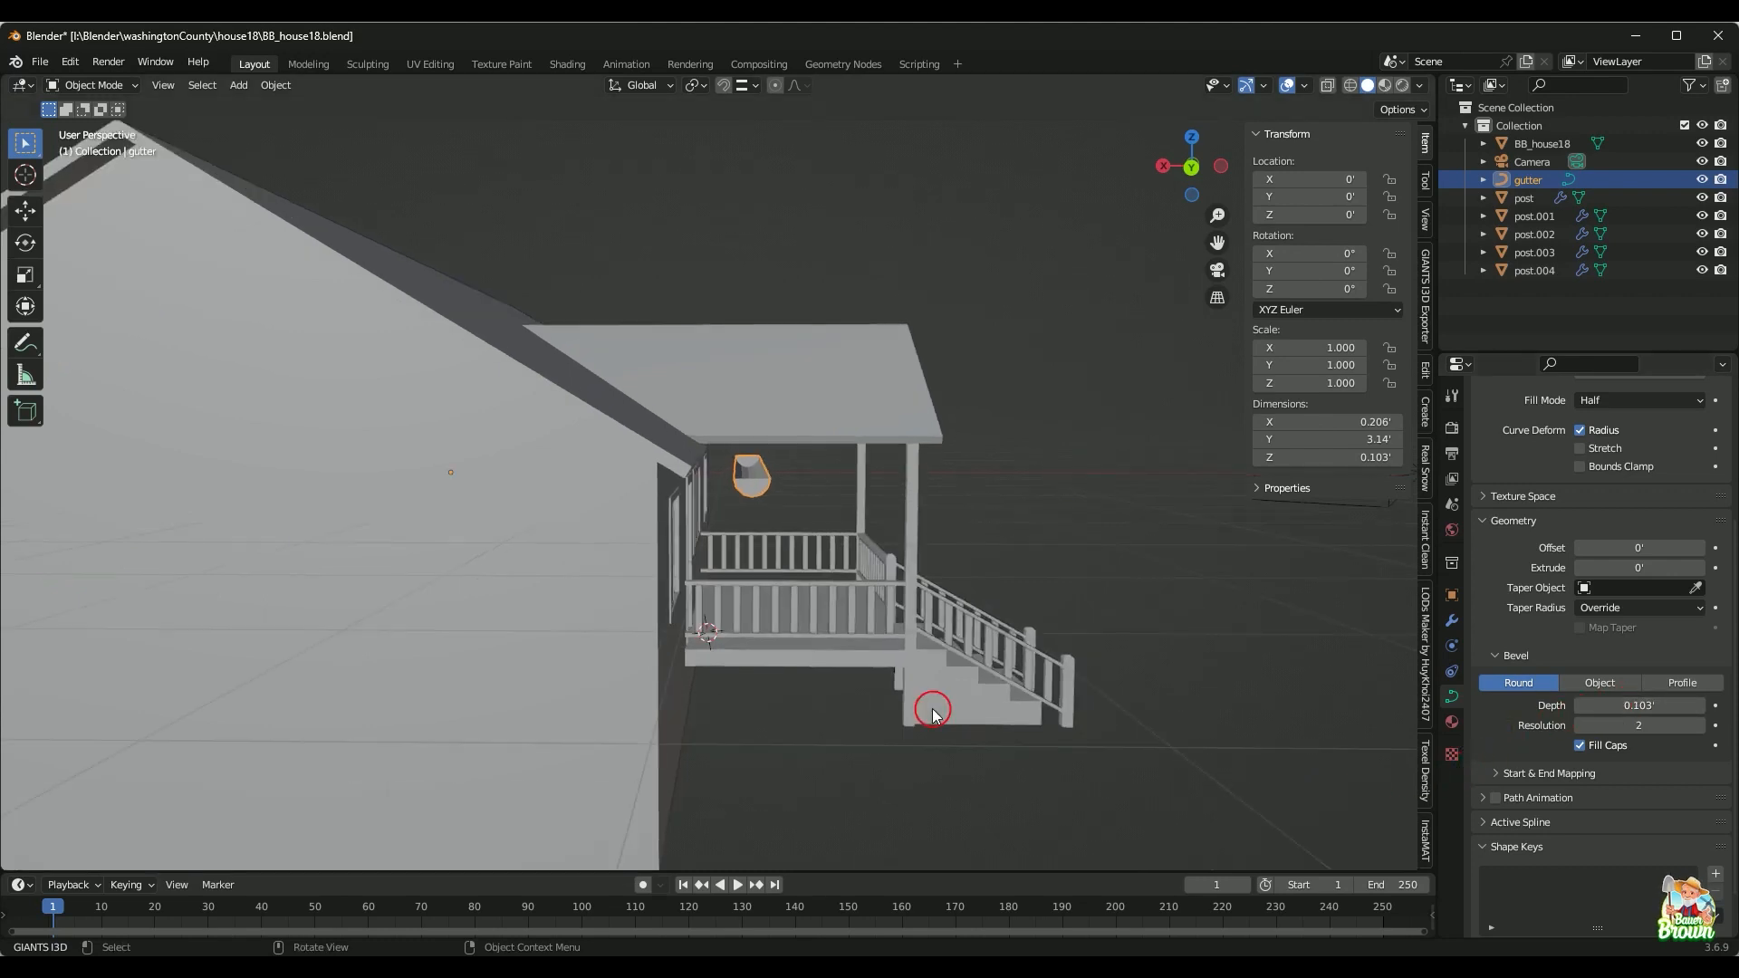
key(g)
key(x)
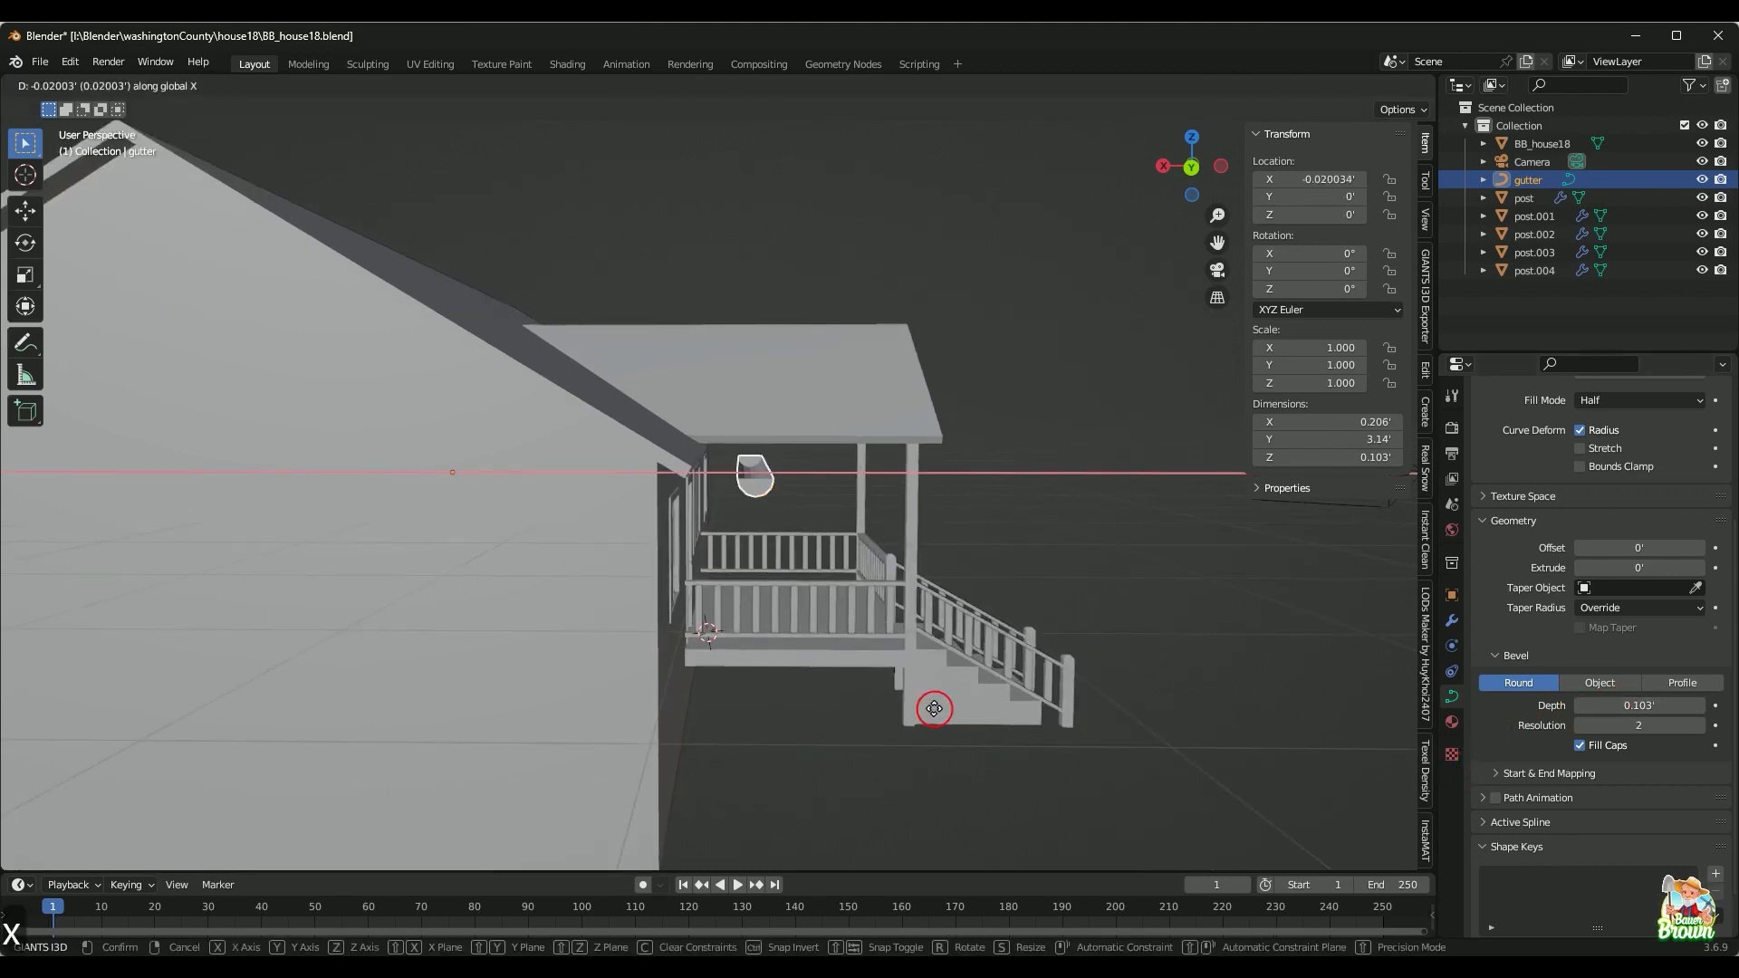
key(shift)
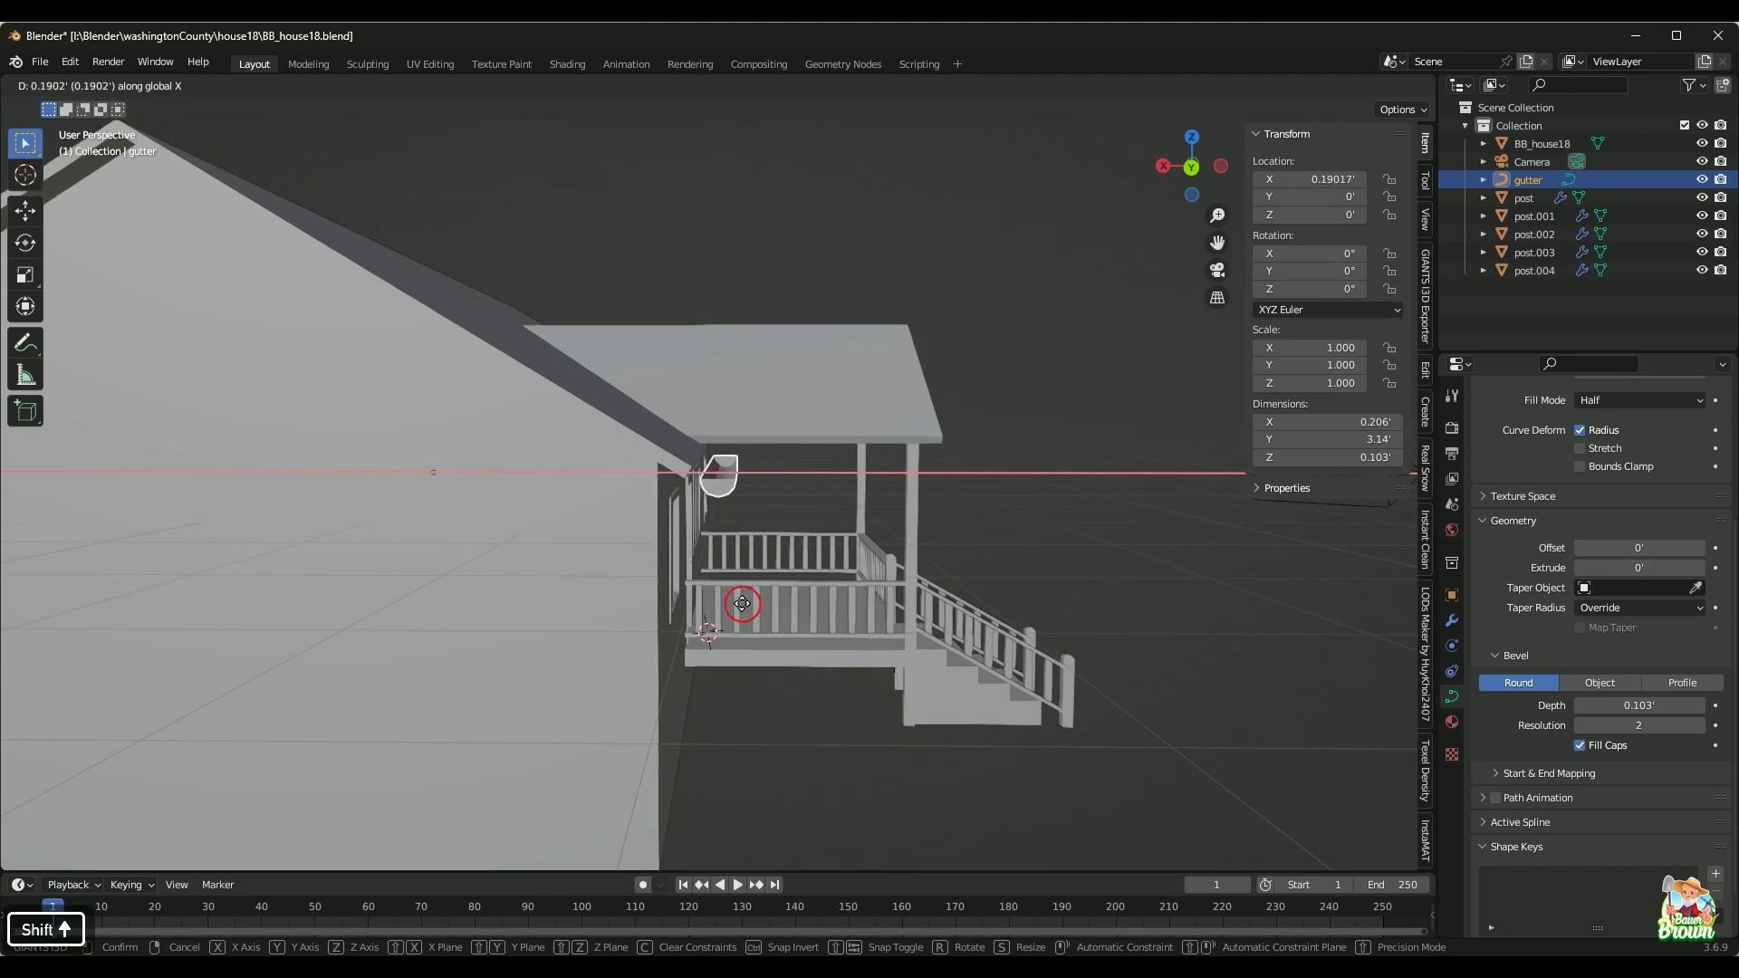
click(691, 544)
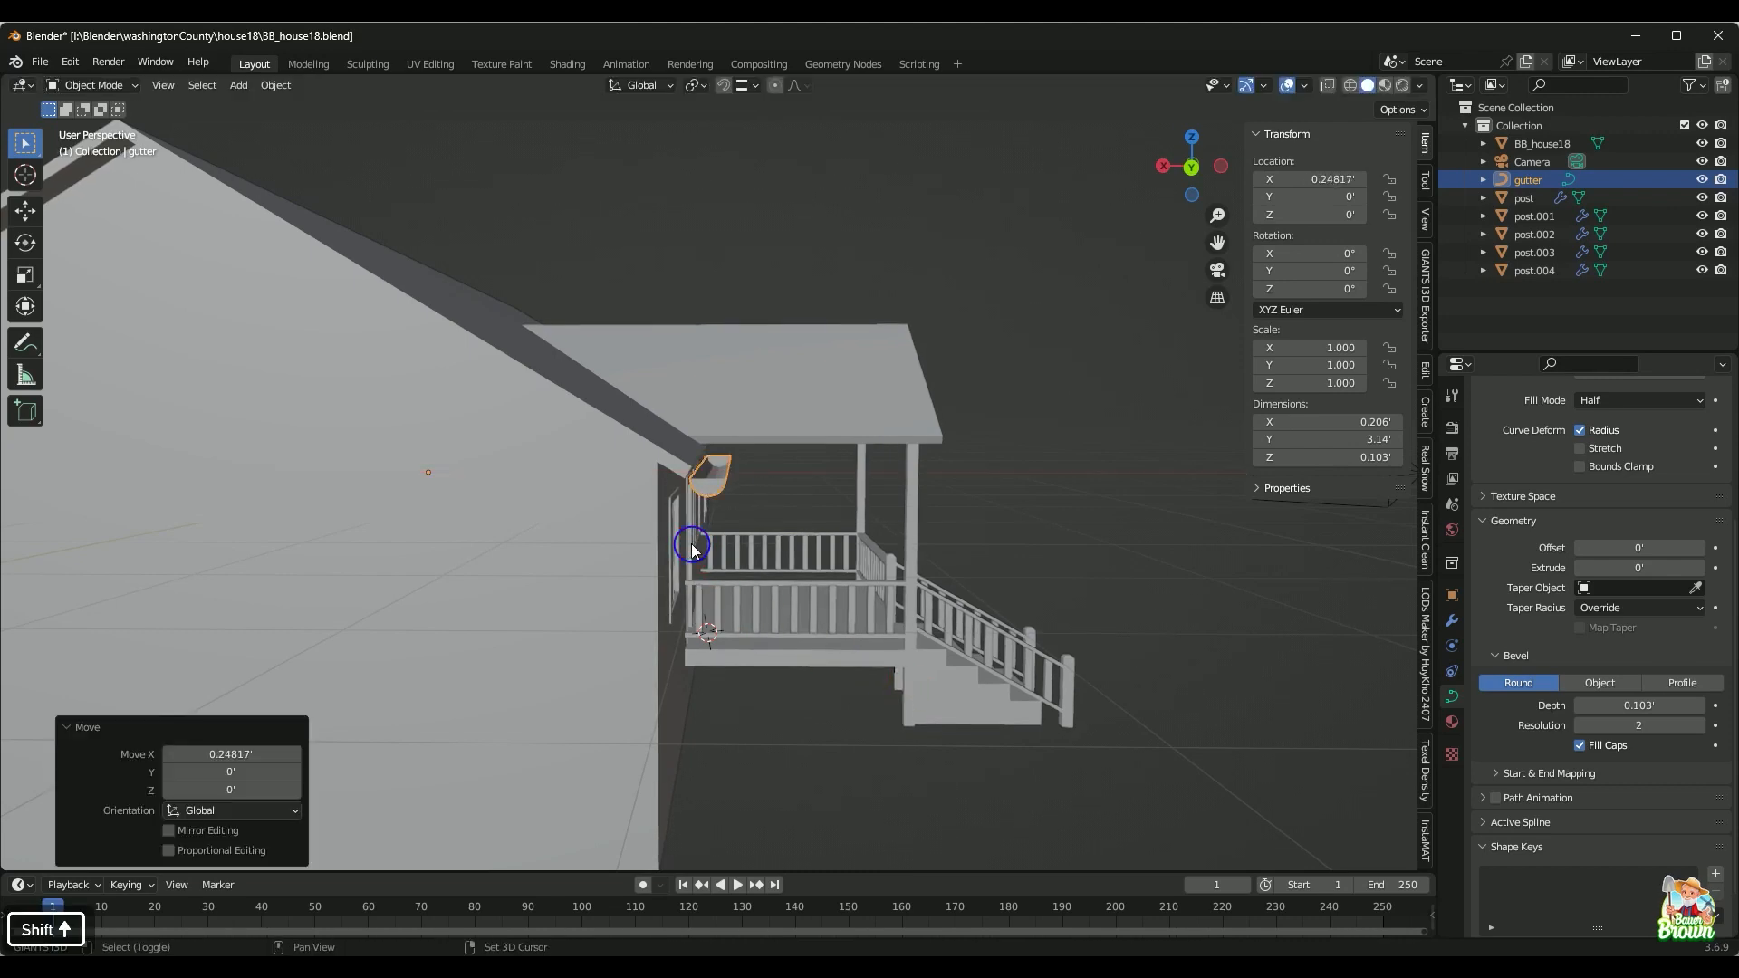
Step: Examine the gutter's fit and size beneath the roof edge from several angles and distances
scroll(695, 549, up, 3)
middle_drag(701, 558, 702, 574)
scroll(703, 575, down, 8)
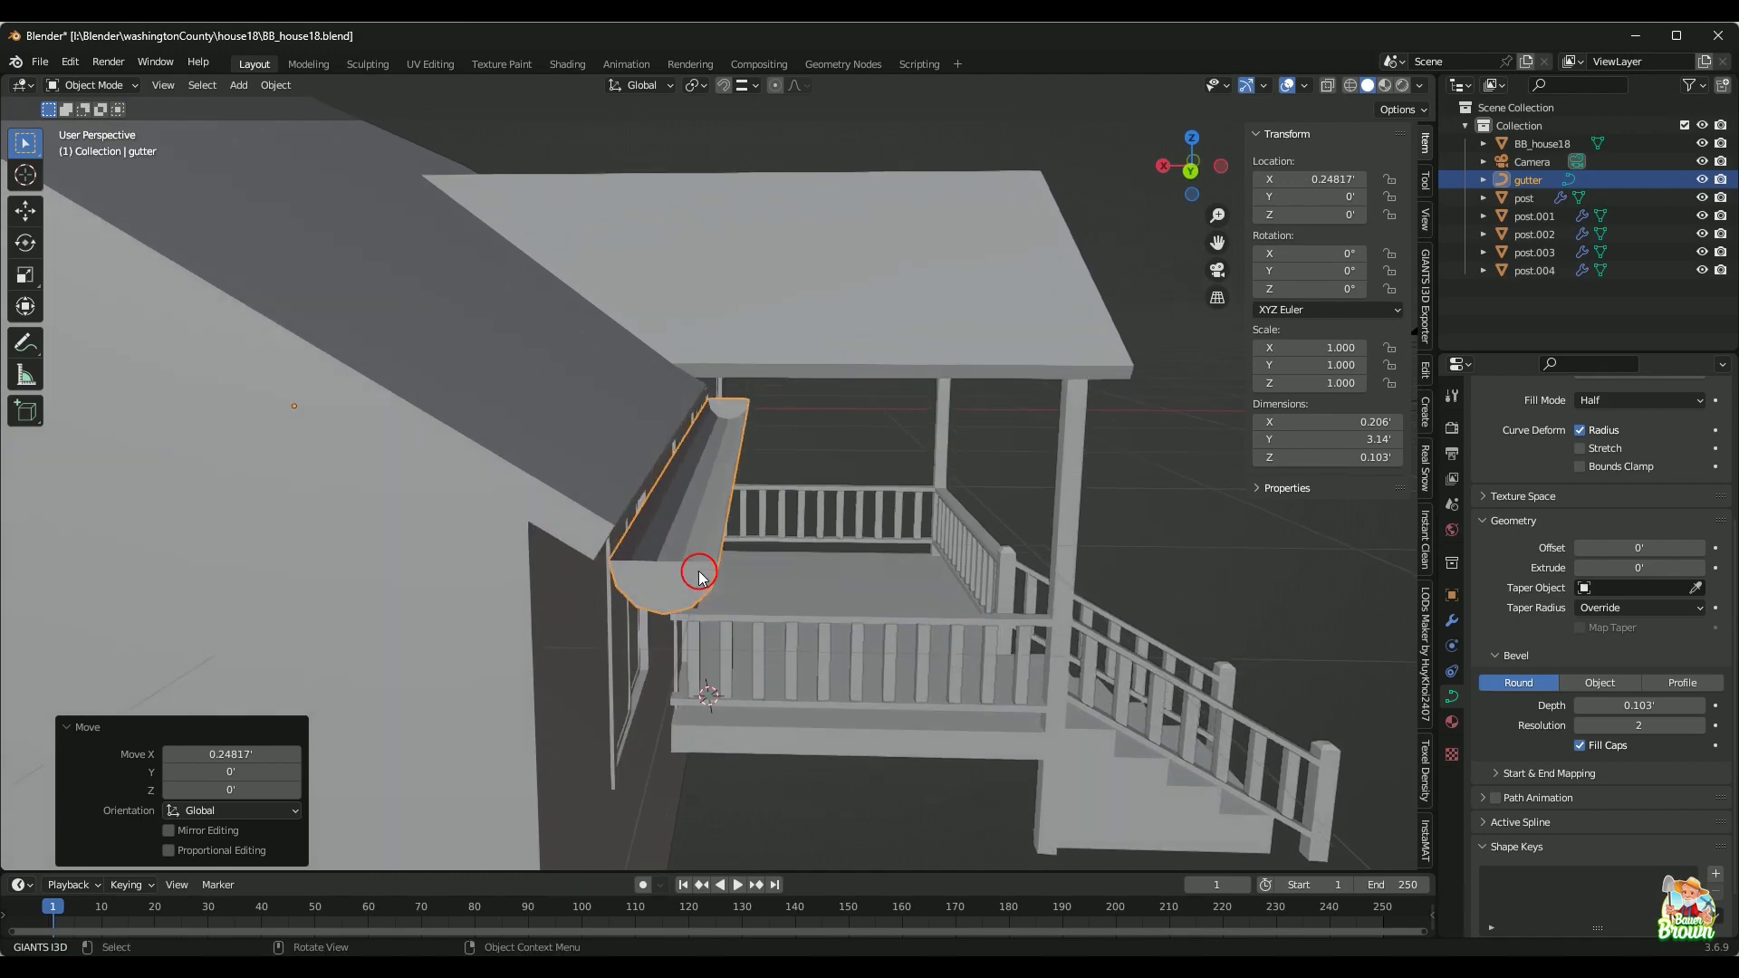
middle_drag(710, 633, 732, 681)
scroll(770, 639, up, 5)
scroll(764, 606, down, 4)
scroll(763, 660, up, 2)
scroll(749, 683, down, 1)
scroll(724, 676, down, 2)
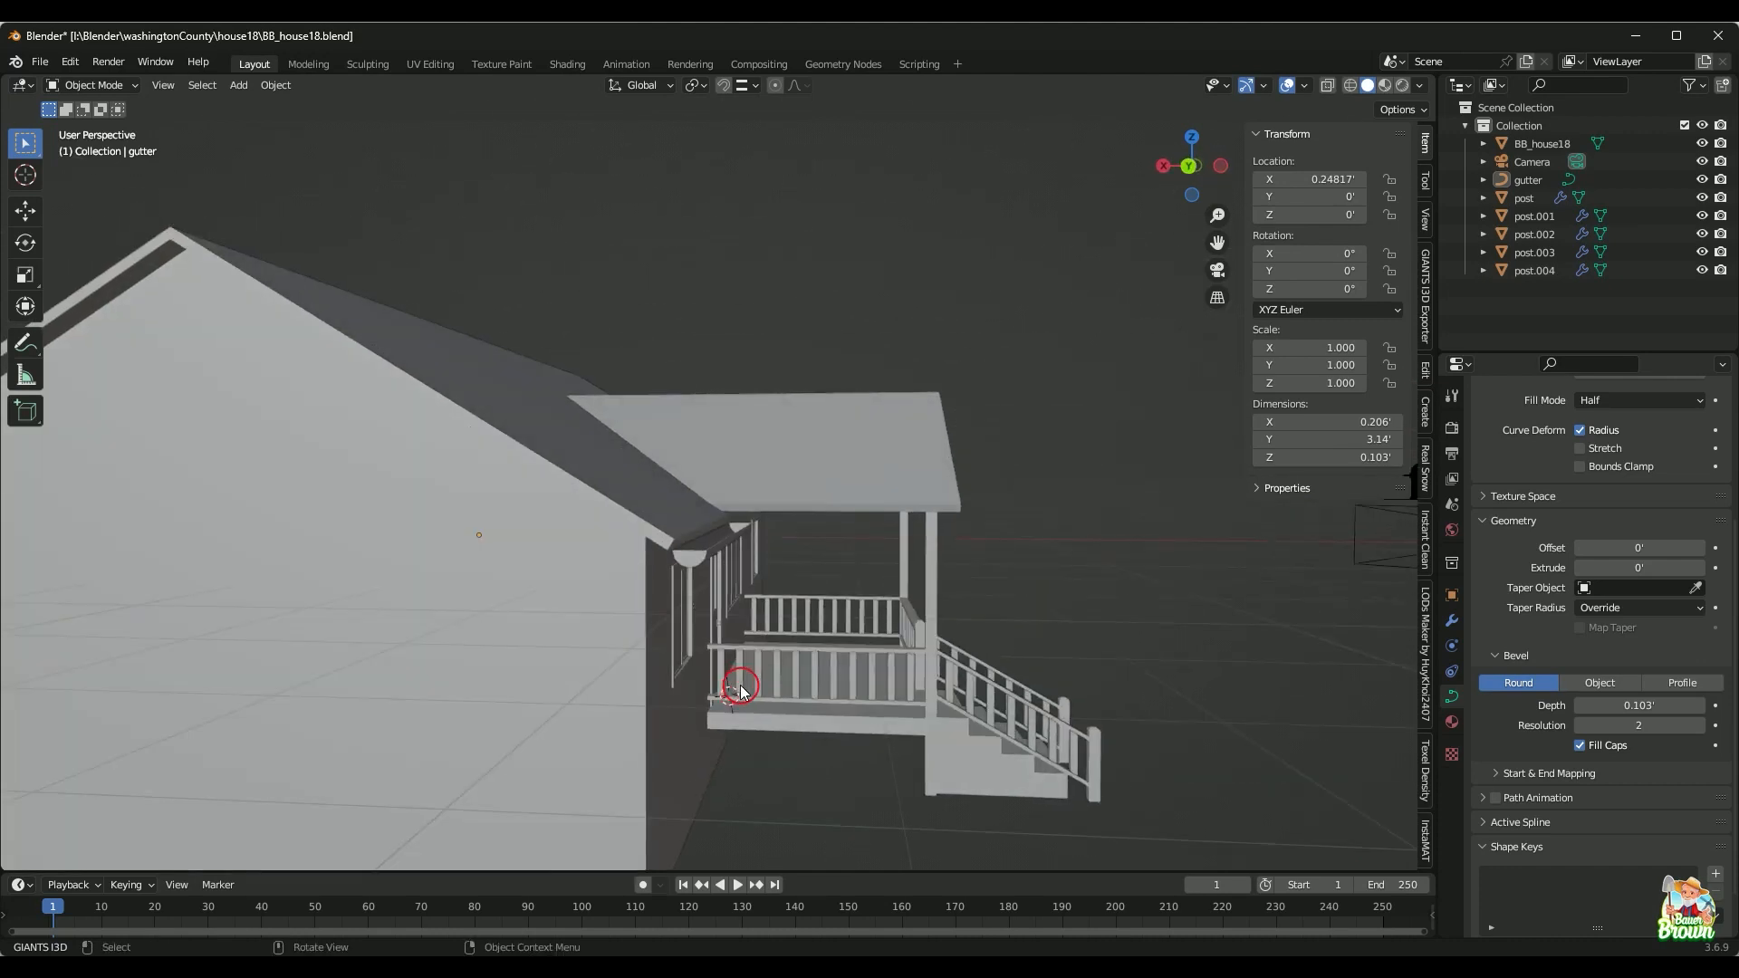
scroll(746, 694, up, 2)
scroll(745, 696, down, 3)
scroll(761, 703, up, 4)
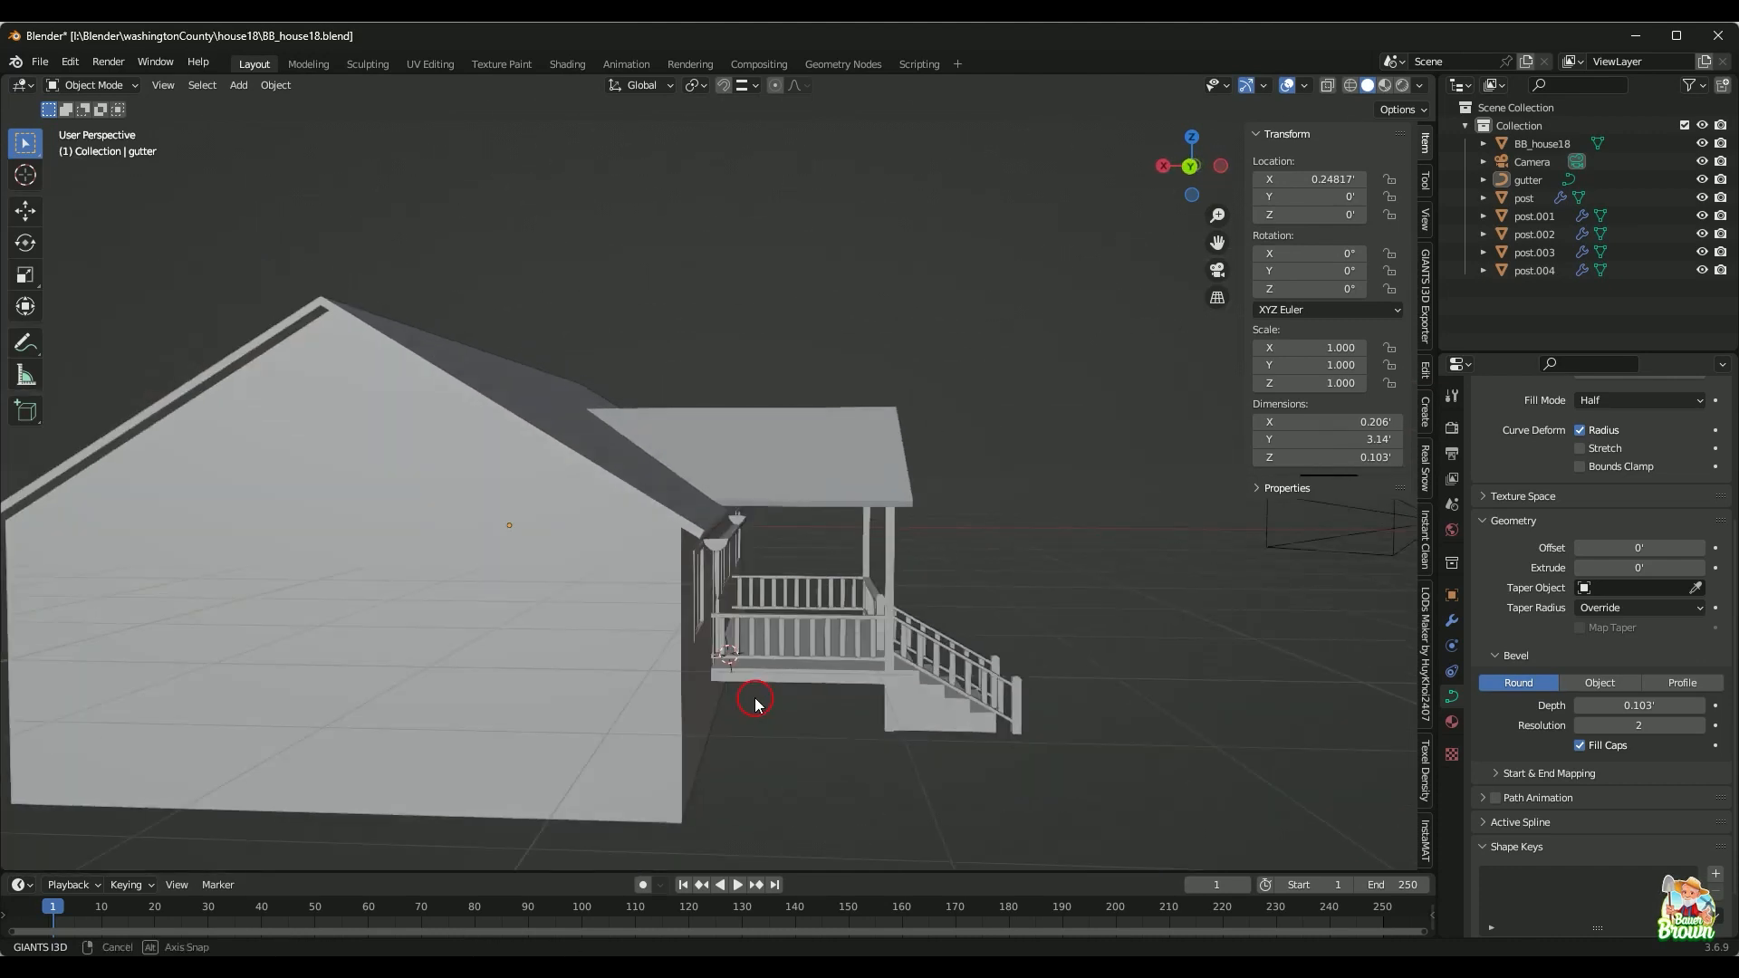
scroll(784, 731, down, 5)
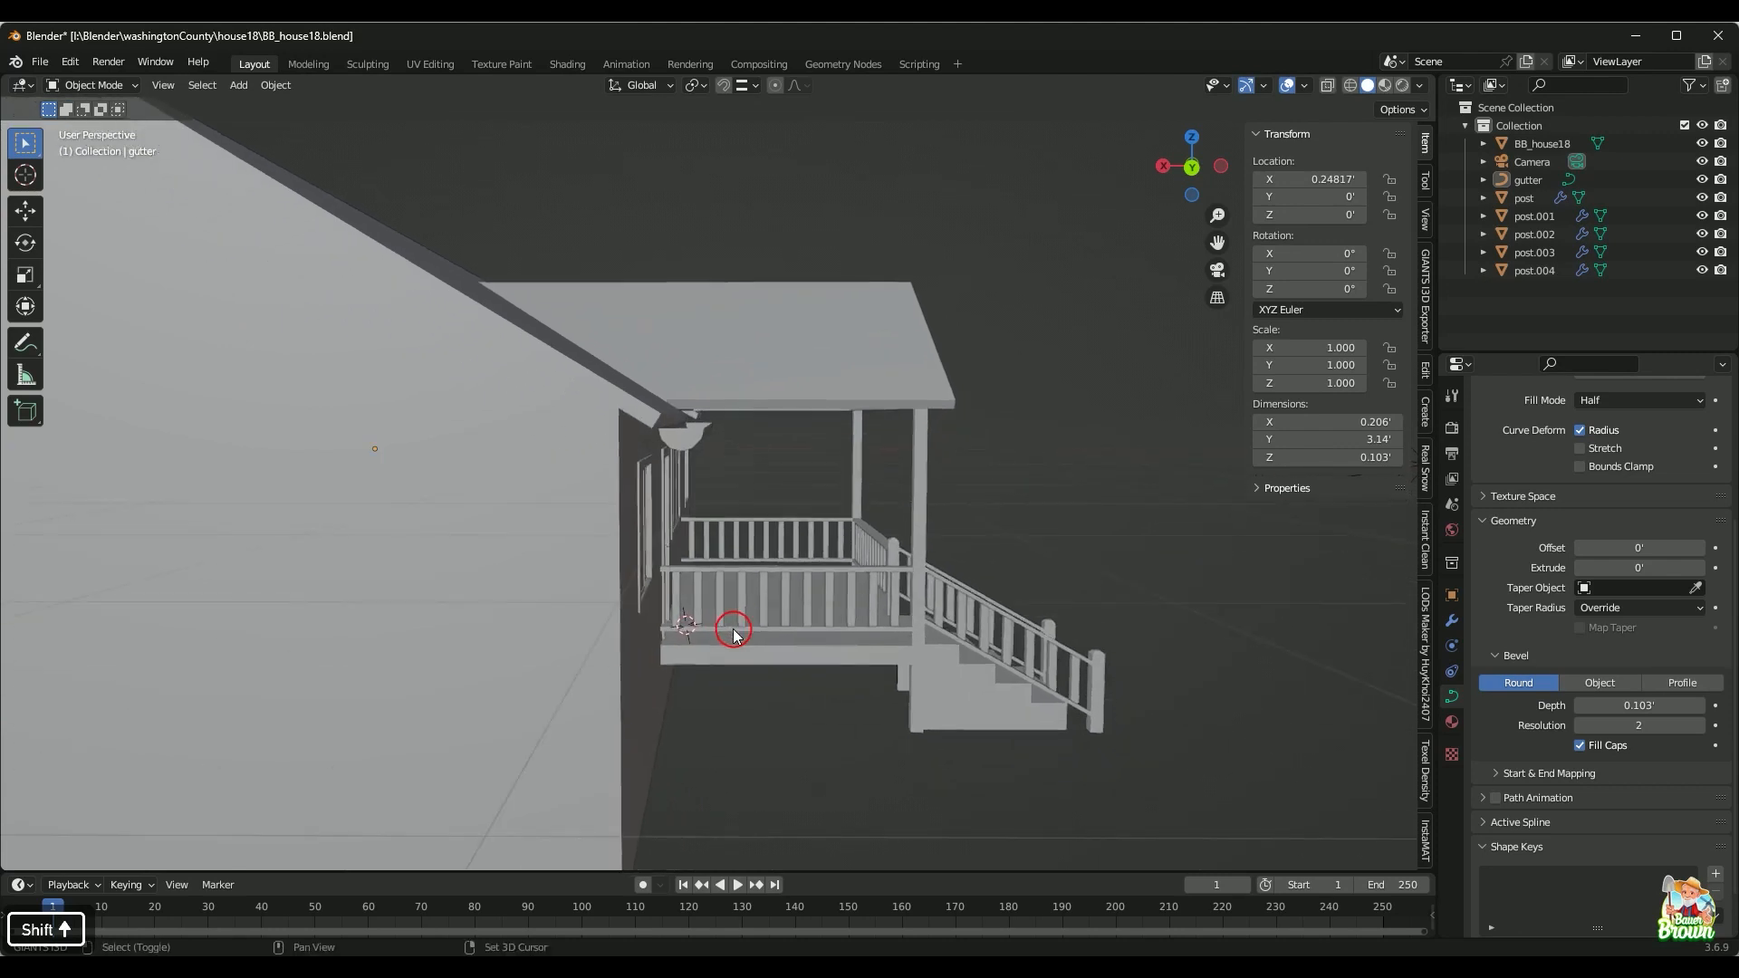
middle_drag(751, 671, 757, 681)
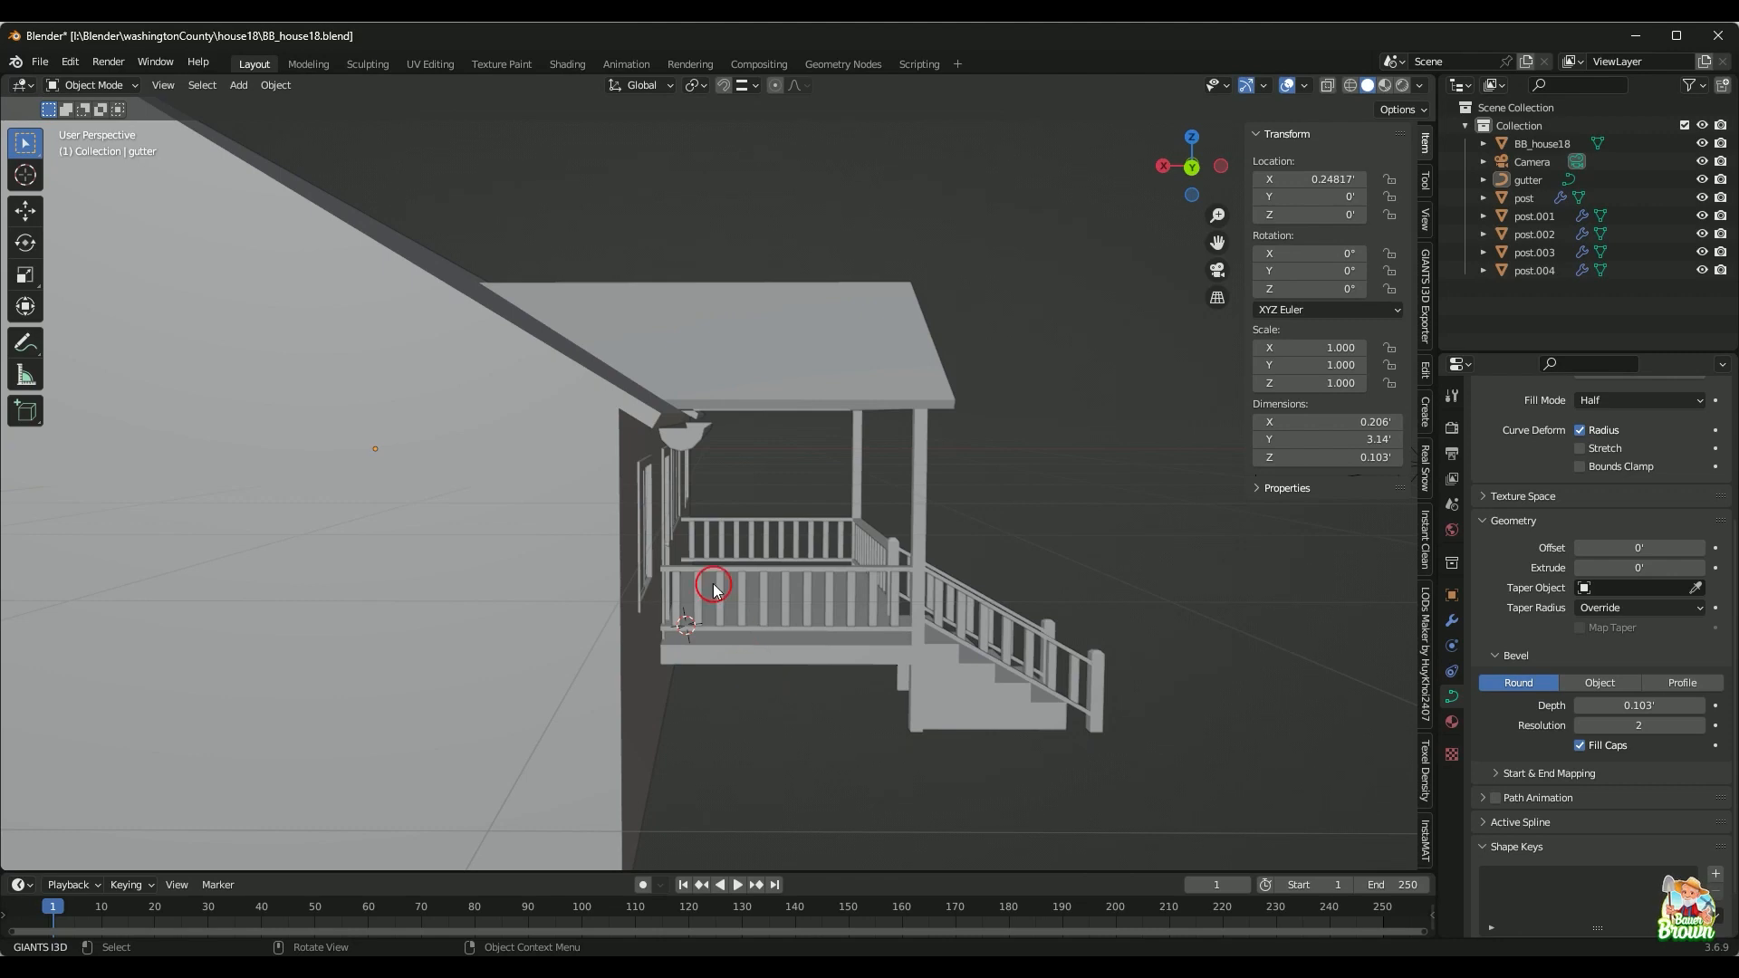
Step: Select the gutter and tilt its curve control points by 90° in Edit Mode, checking its orientation
click(696, 428)
scroll(843, 634, down, 3)
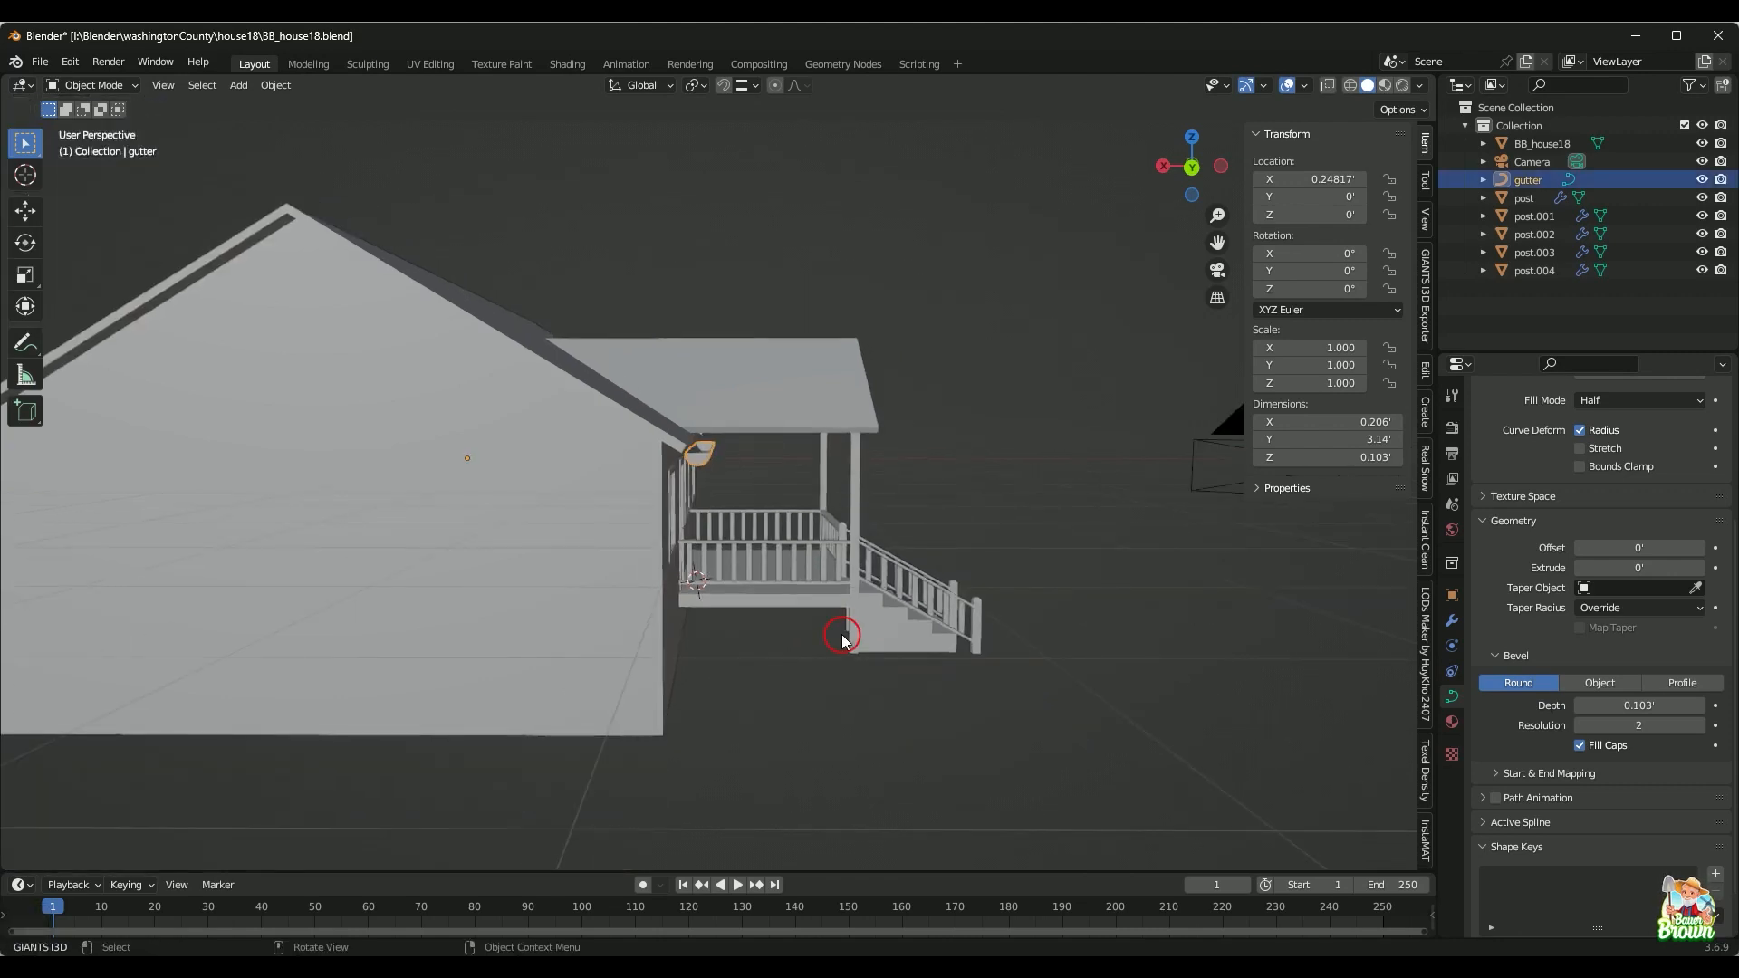
key(Tab)
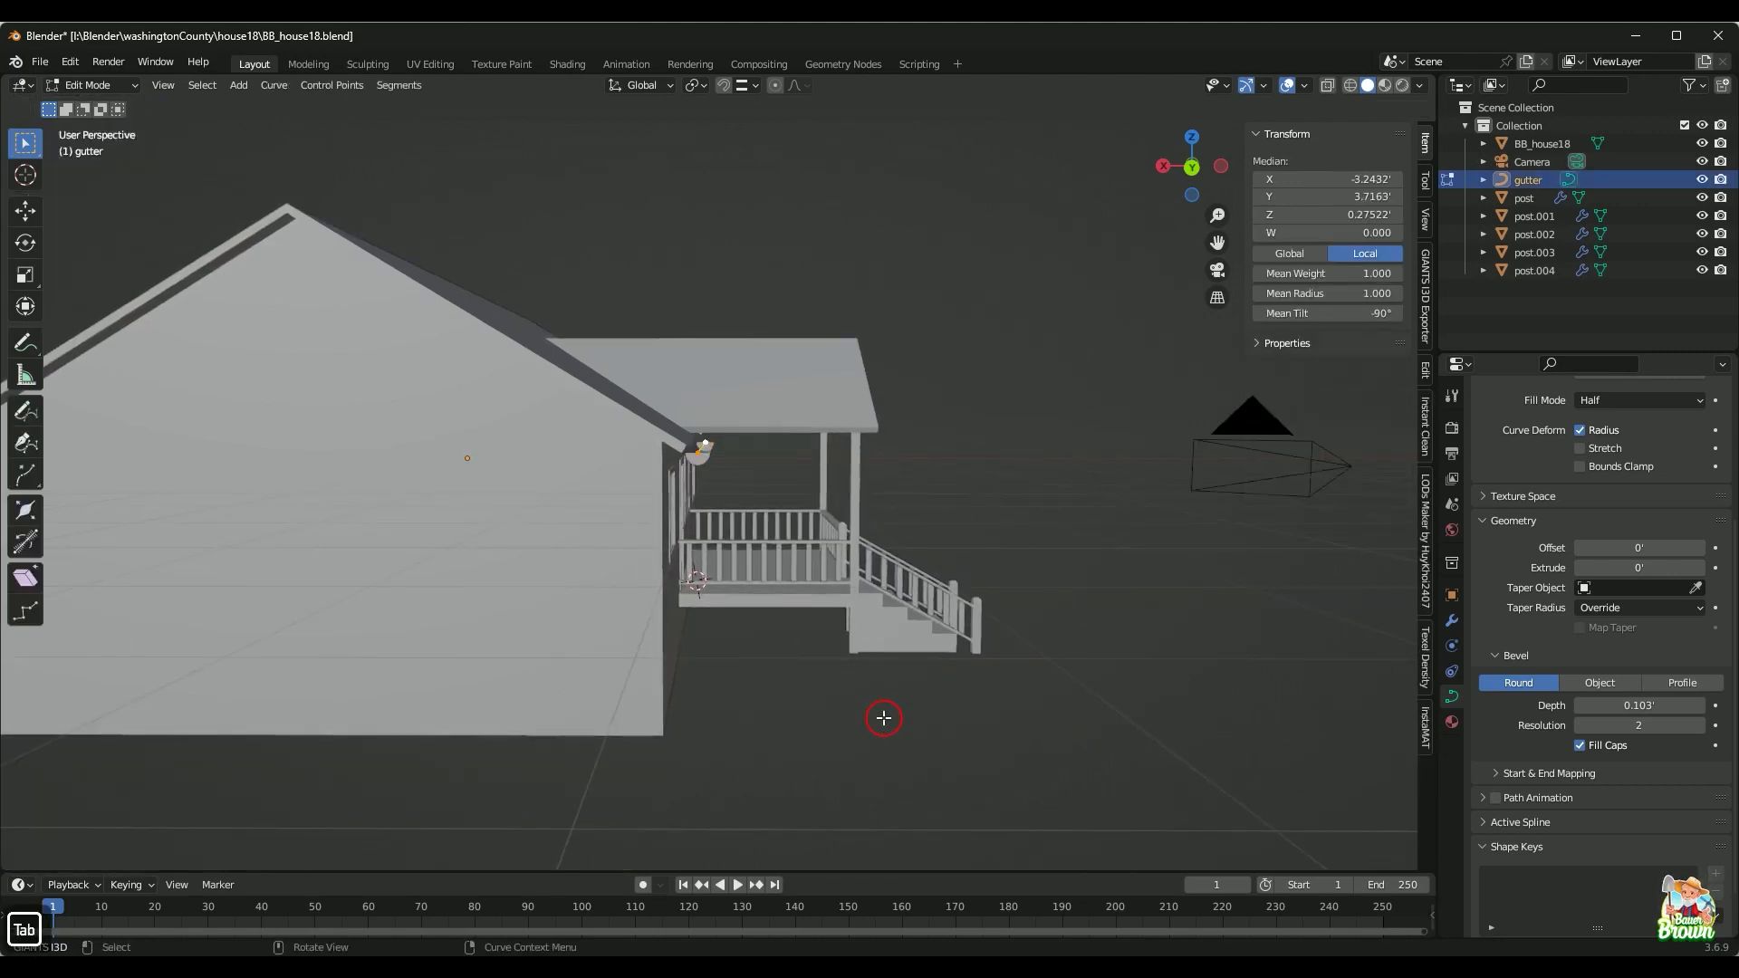
scroll(884, 715, up, 2)
middle_drag(884, 719, 862, 687)
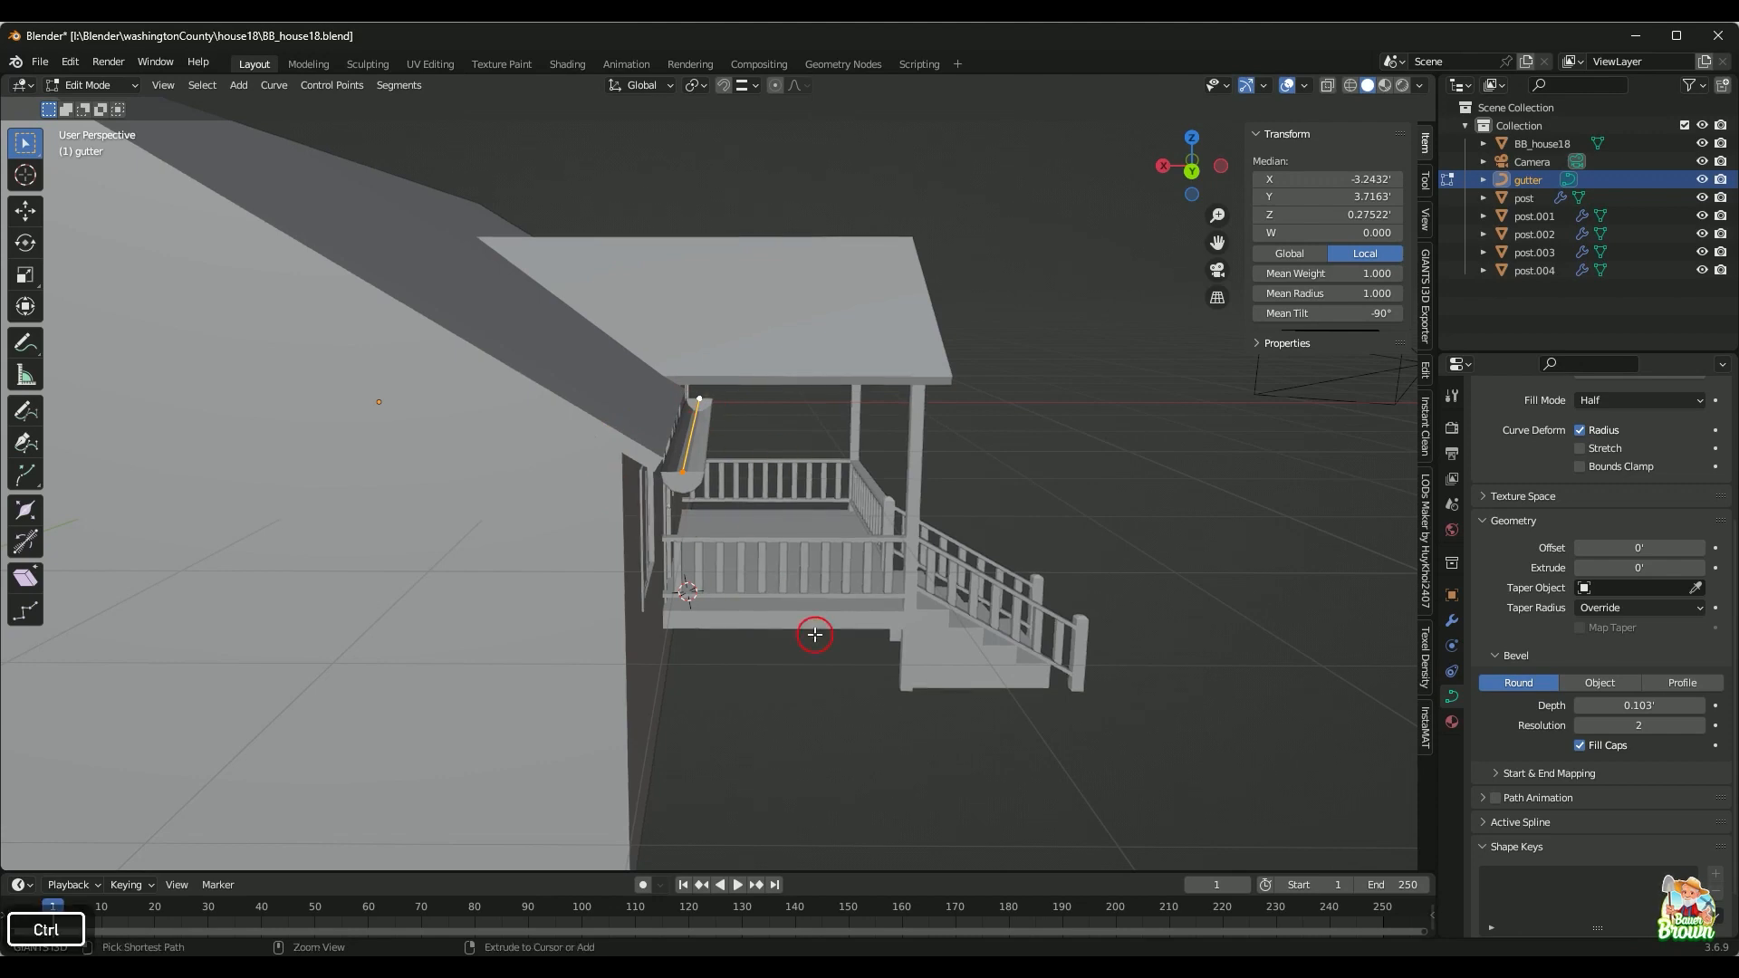
key(ctrl+t)
text(90)
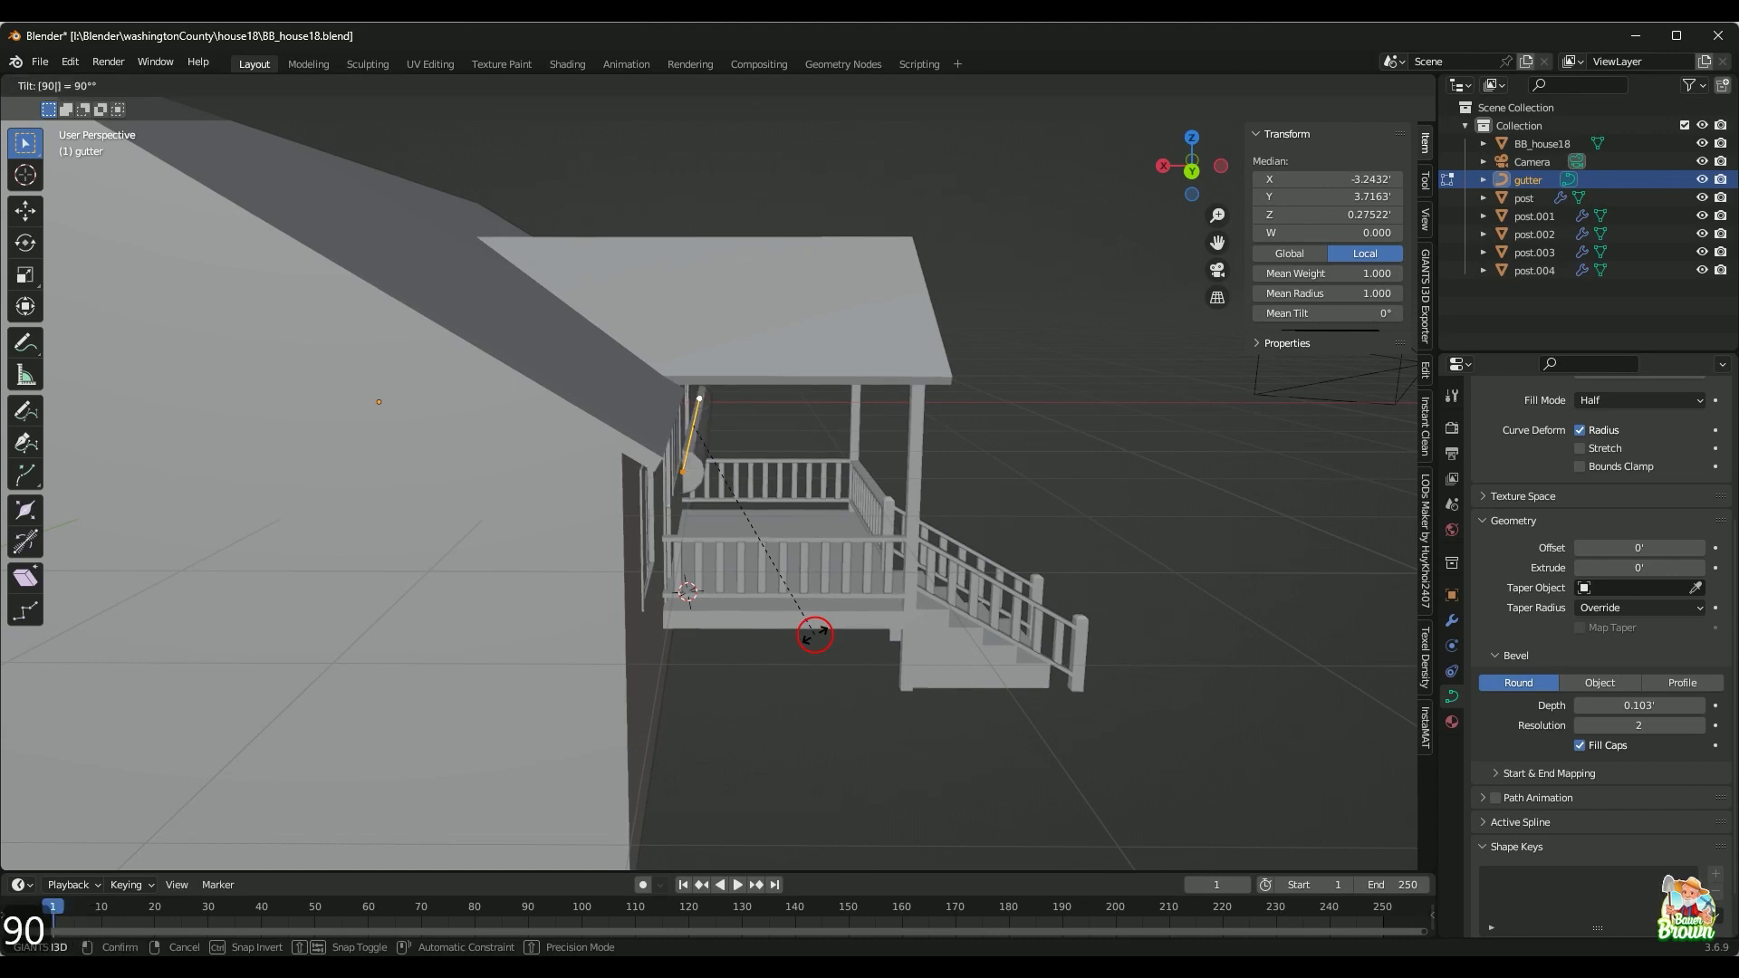
key(Return)
mouse_move(842, 633)
middle_down()
mouse_move(851, 613)
mouse_move(819, 605)
mouse_move(836, 633)
middle_up()
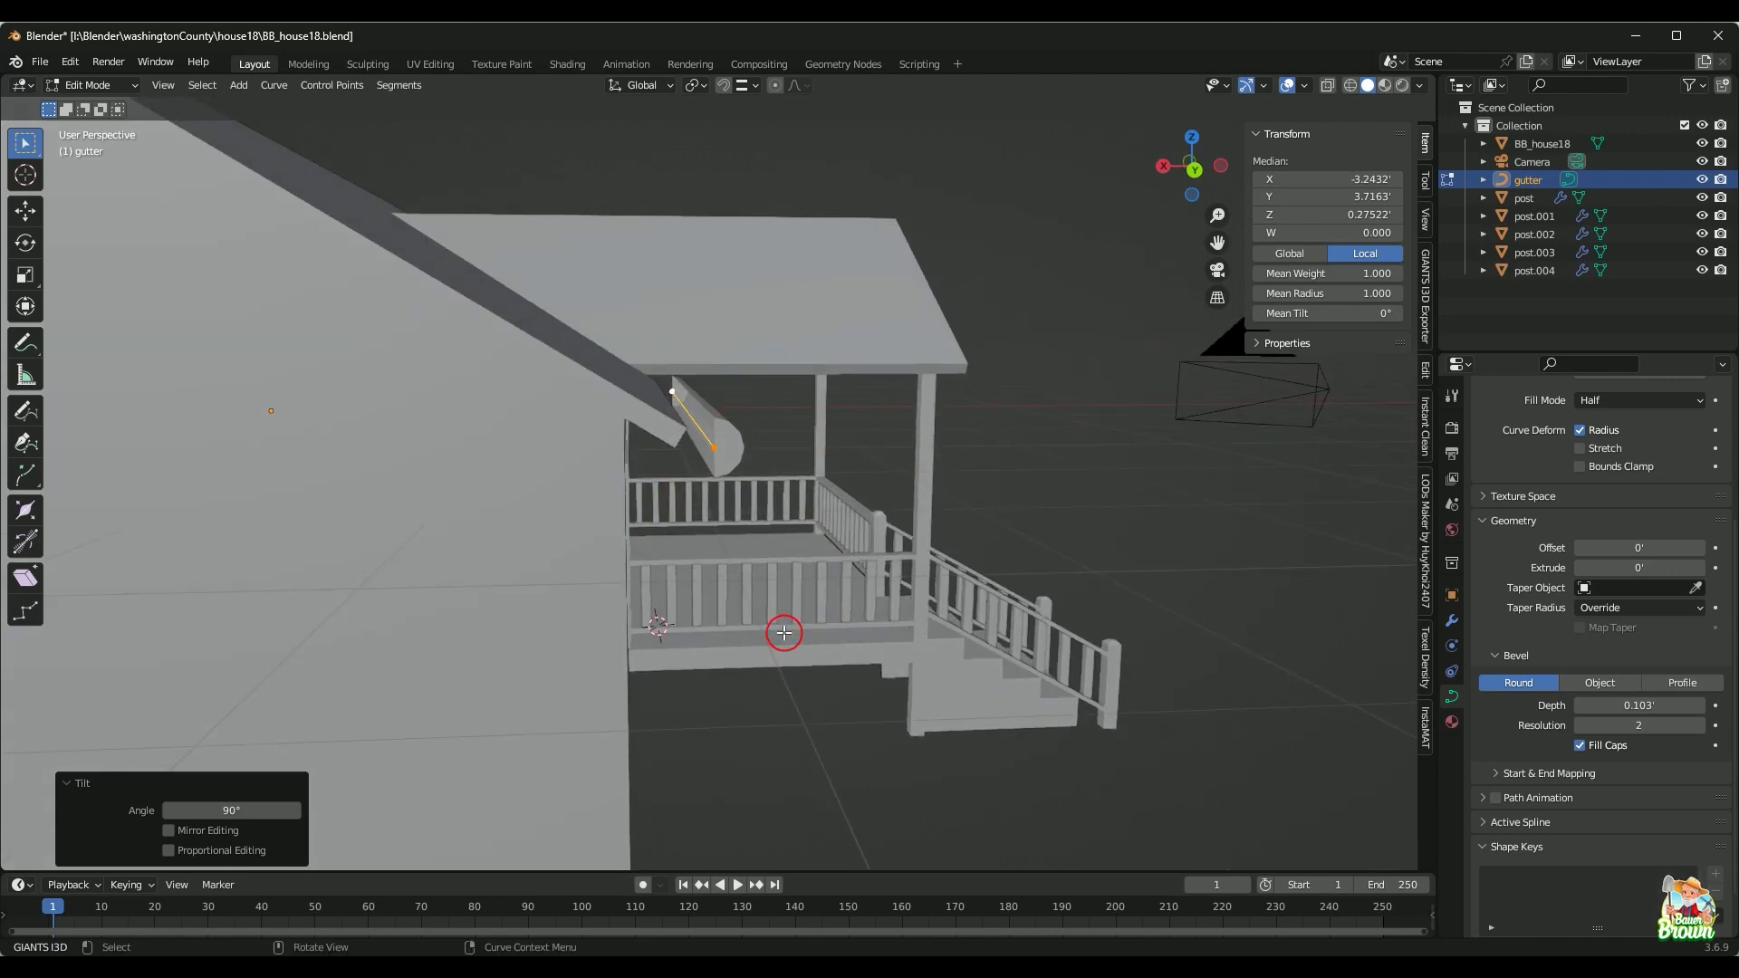
middle_drag(785, 632, 762, 603)
middle_drag(629, 486, 730, 560)
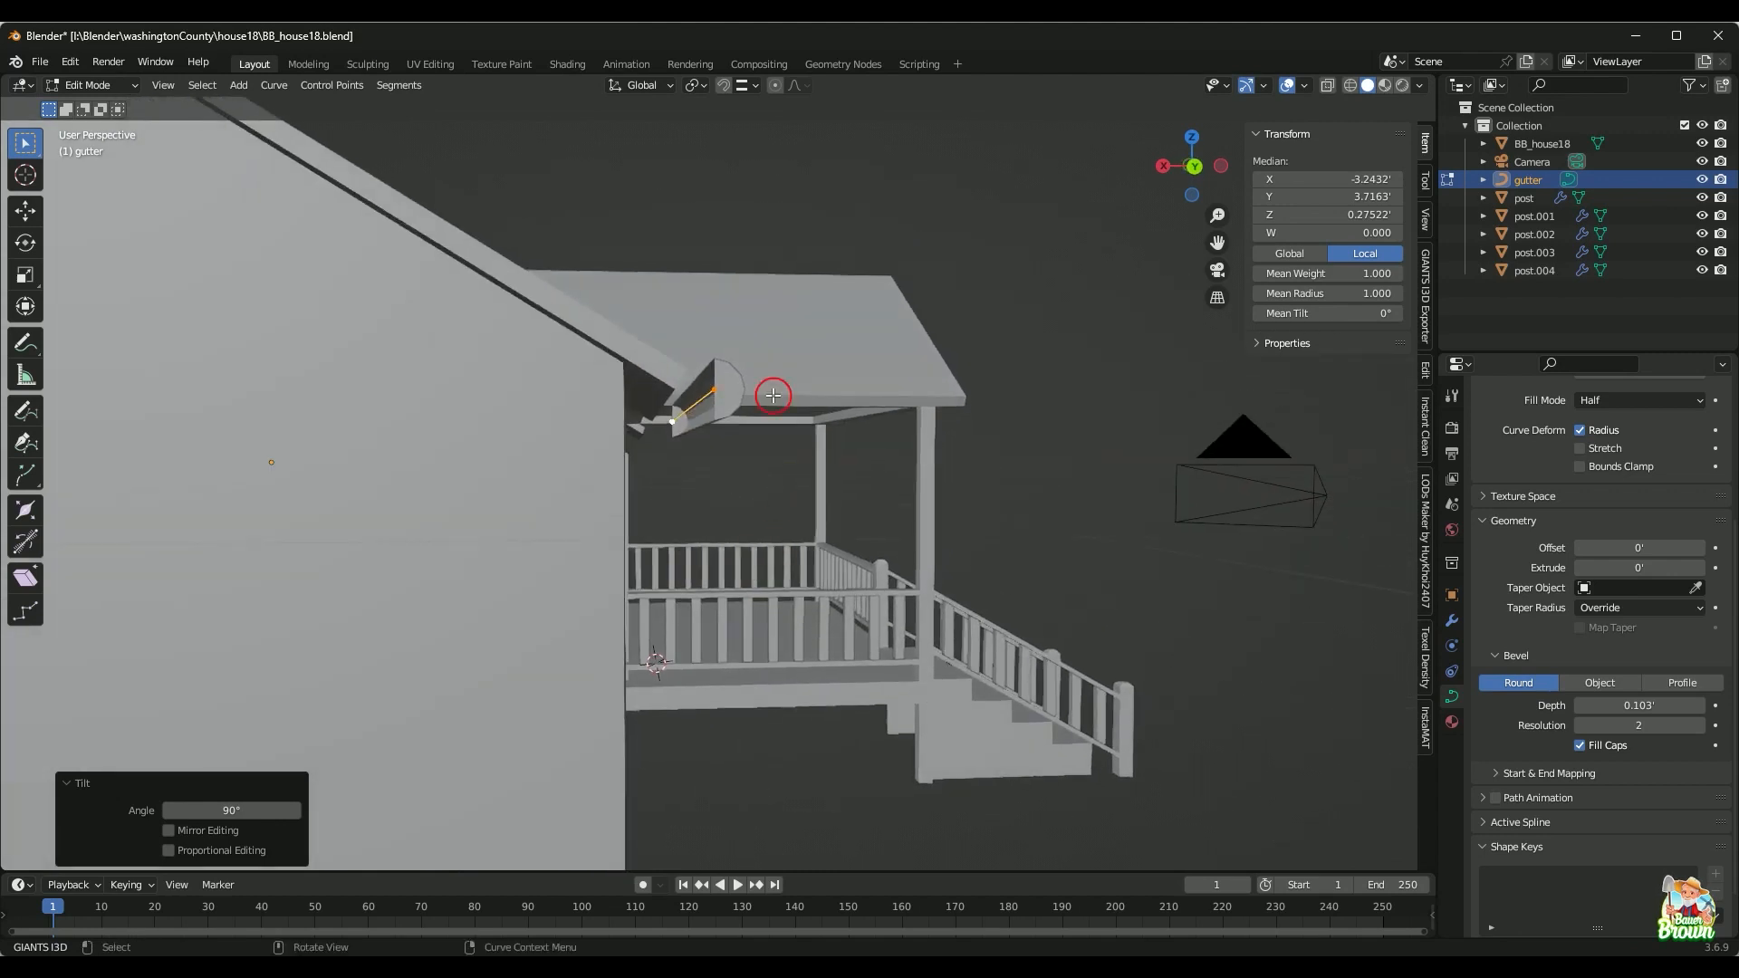
middle_drag(694, 617, 728, 642)
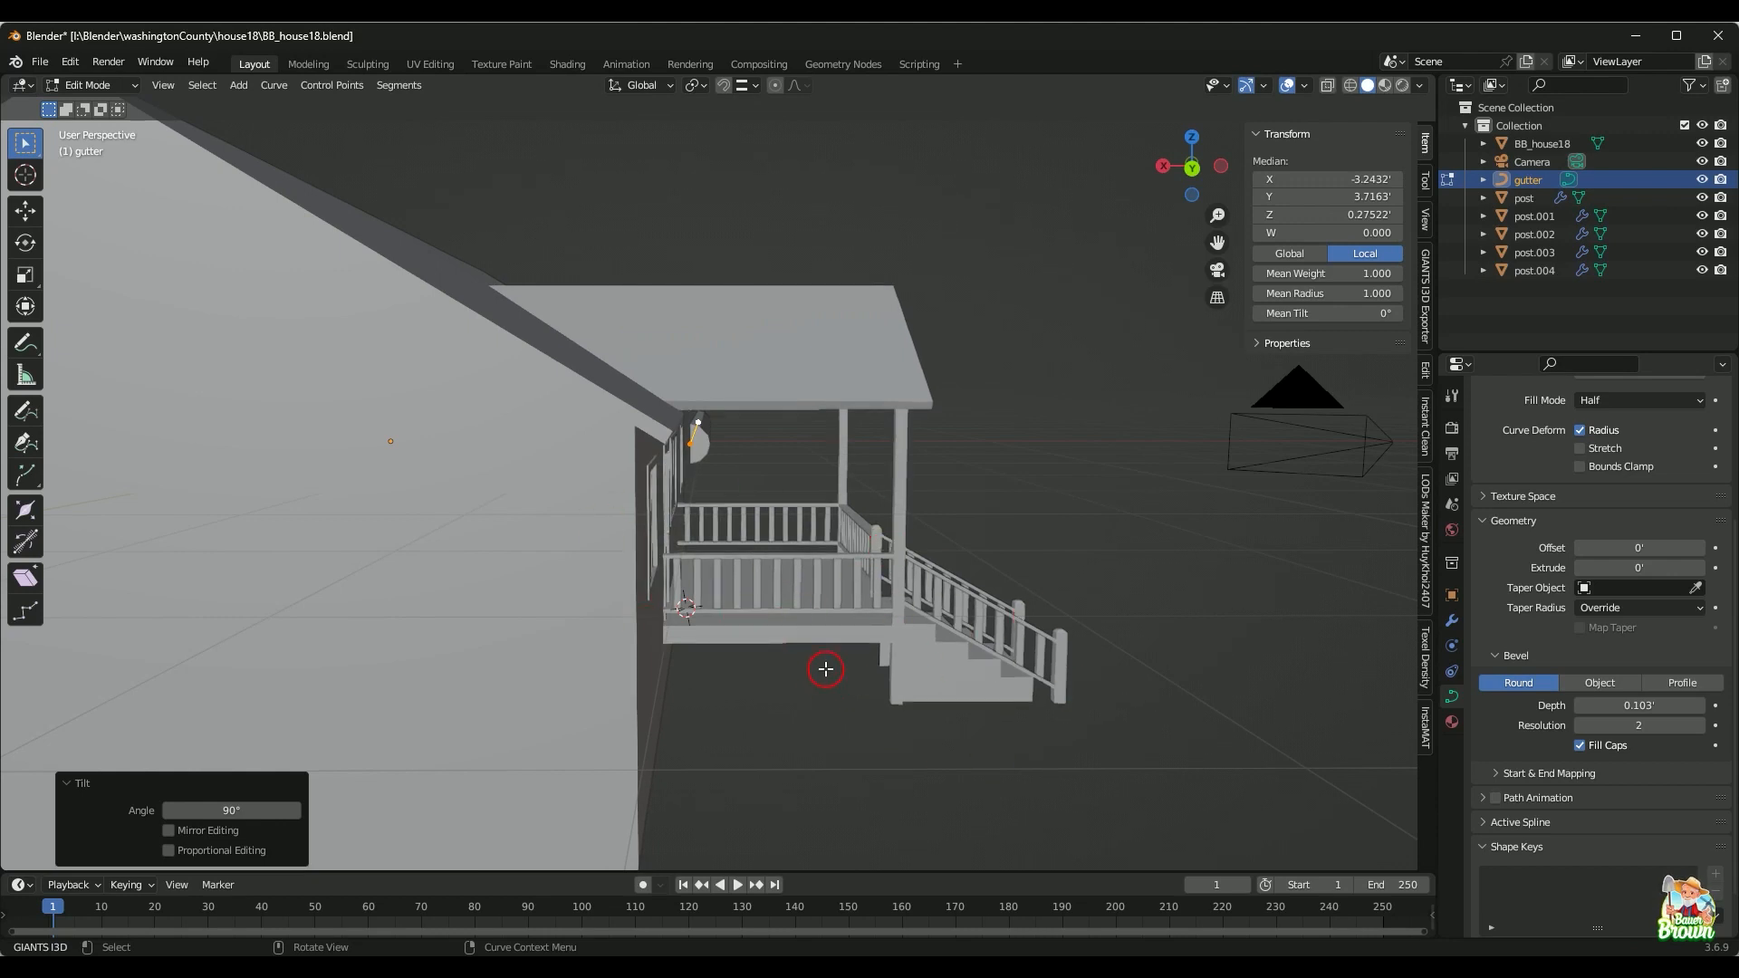
mouse_move(842, 675)
middle_down()
mouse_move(815, 628)
mouse_move(819, 660)
middle_up()
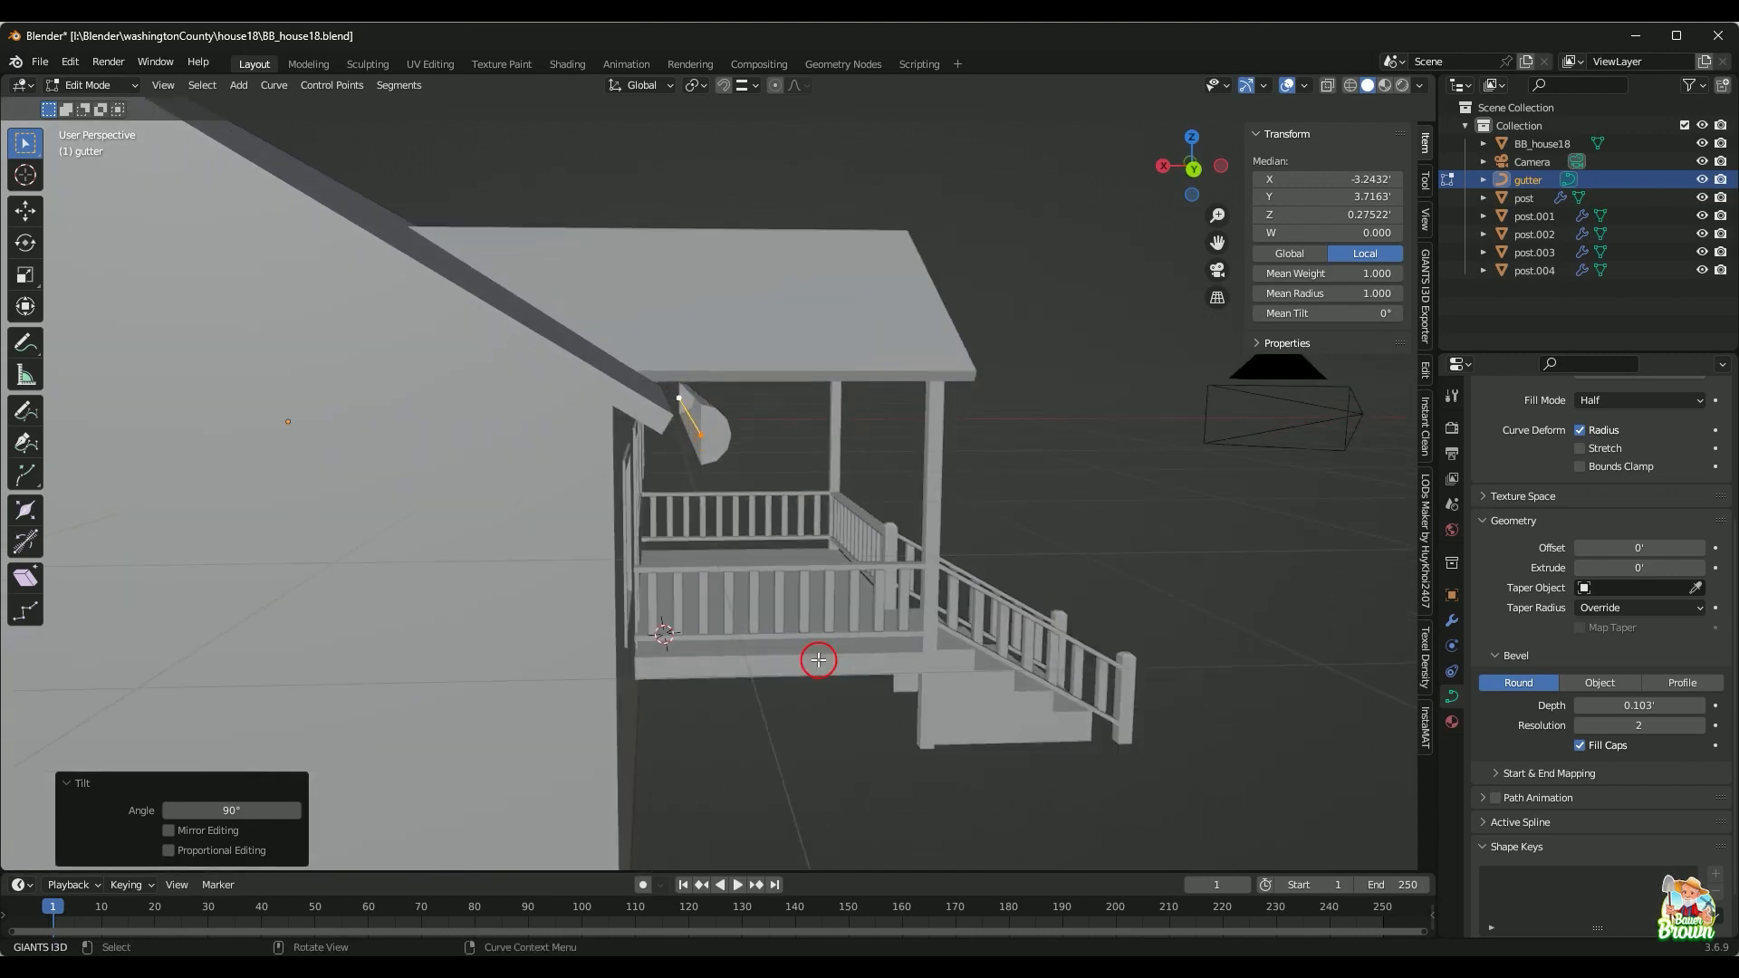
Step: Tilt the gutter's control points by -90° and return to Object Mode
key(ctrl+t)
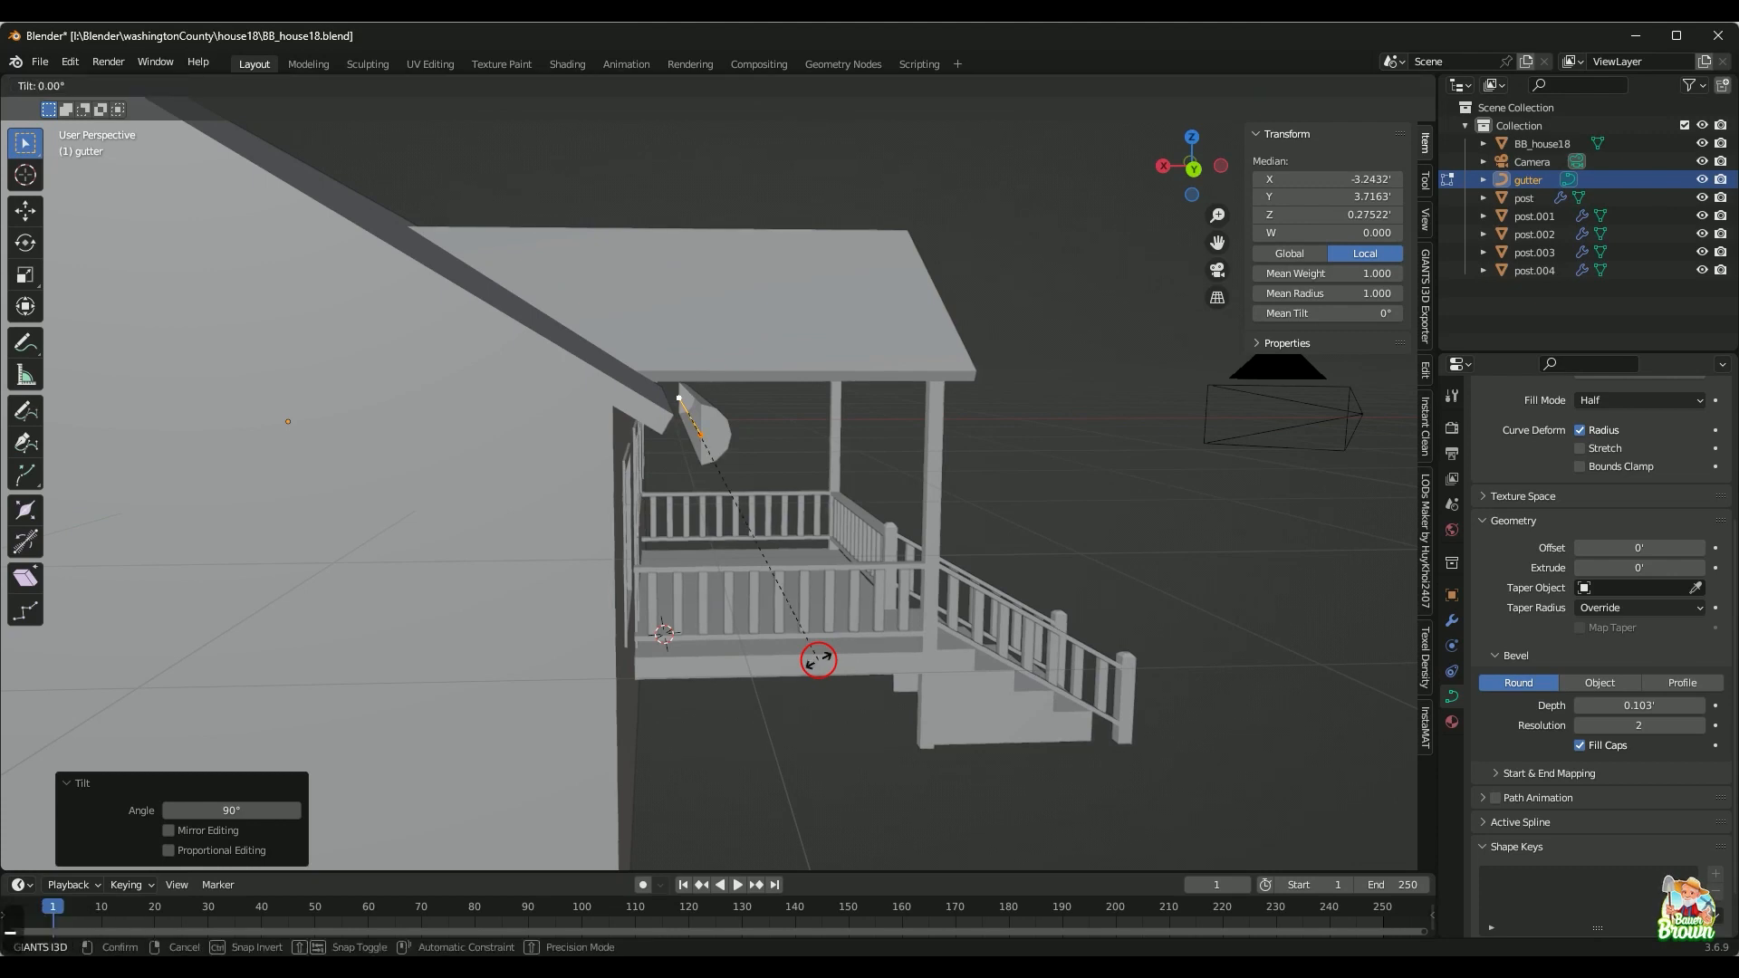
text(0)
key(Return)
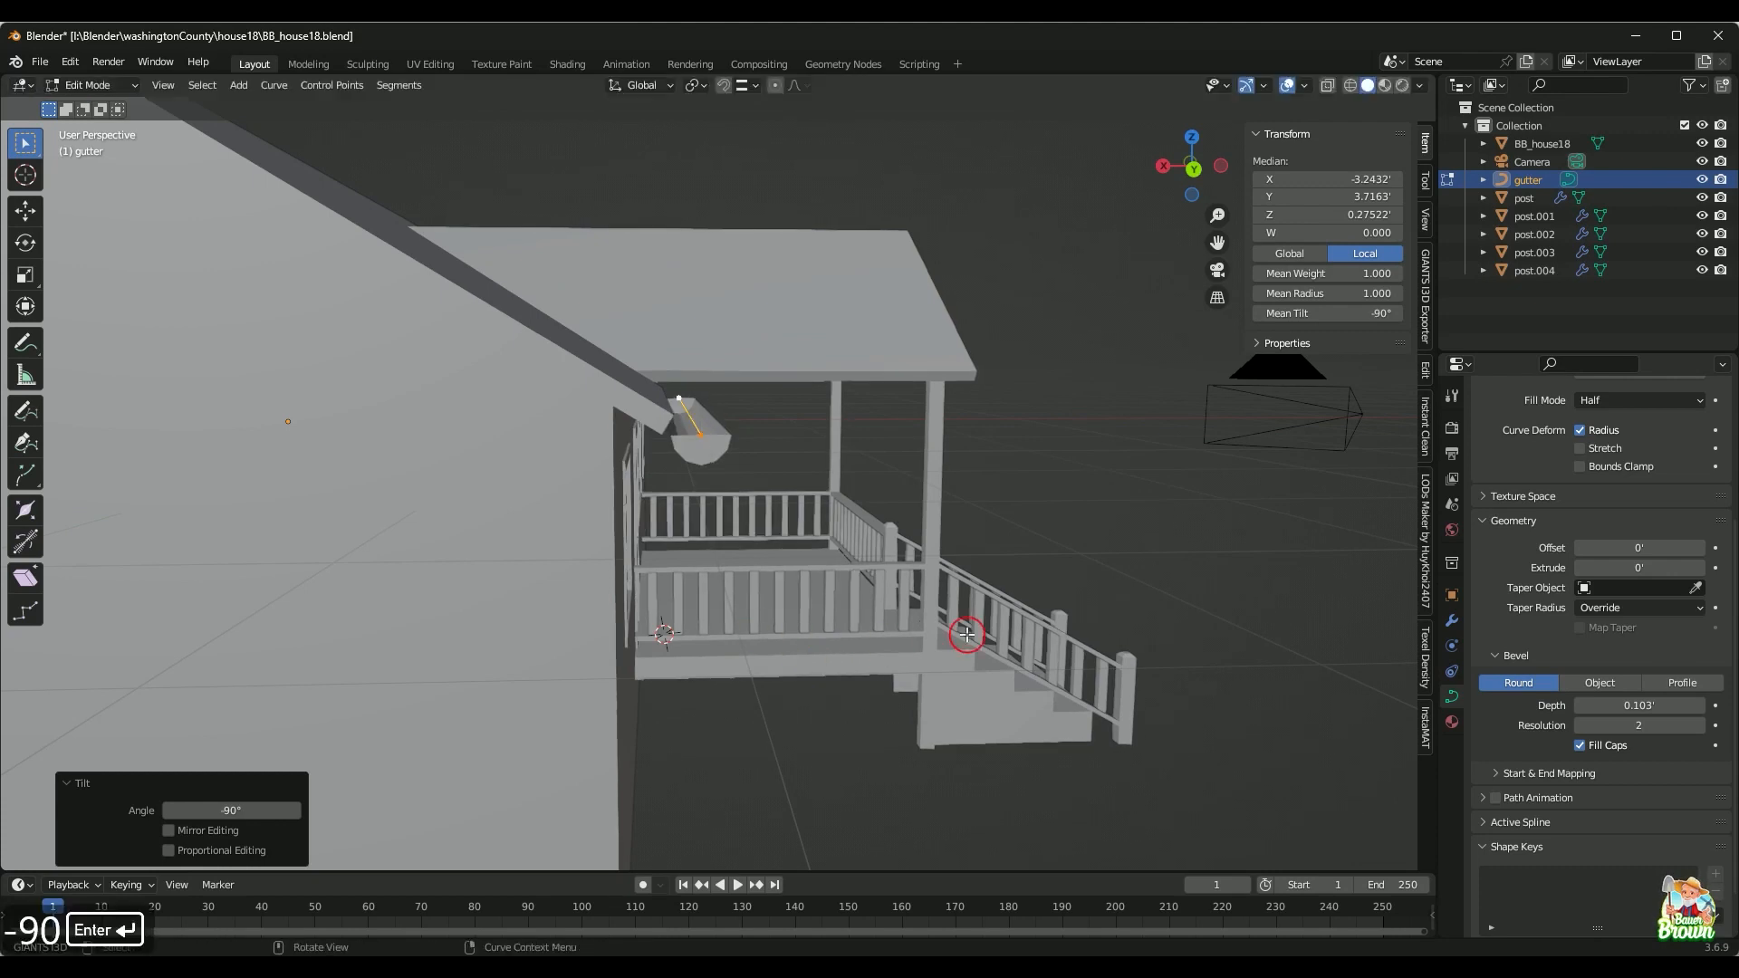
middle_drag(951, 621, 952, 713)
key(Tab)
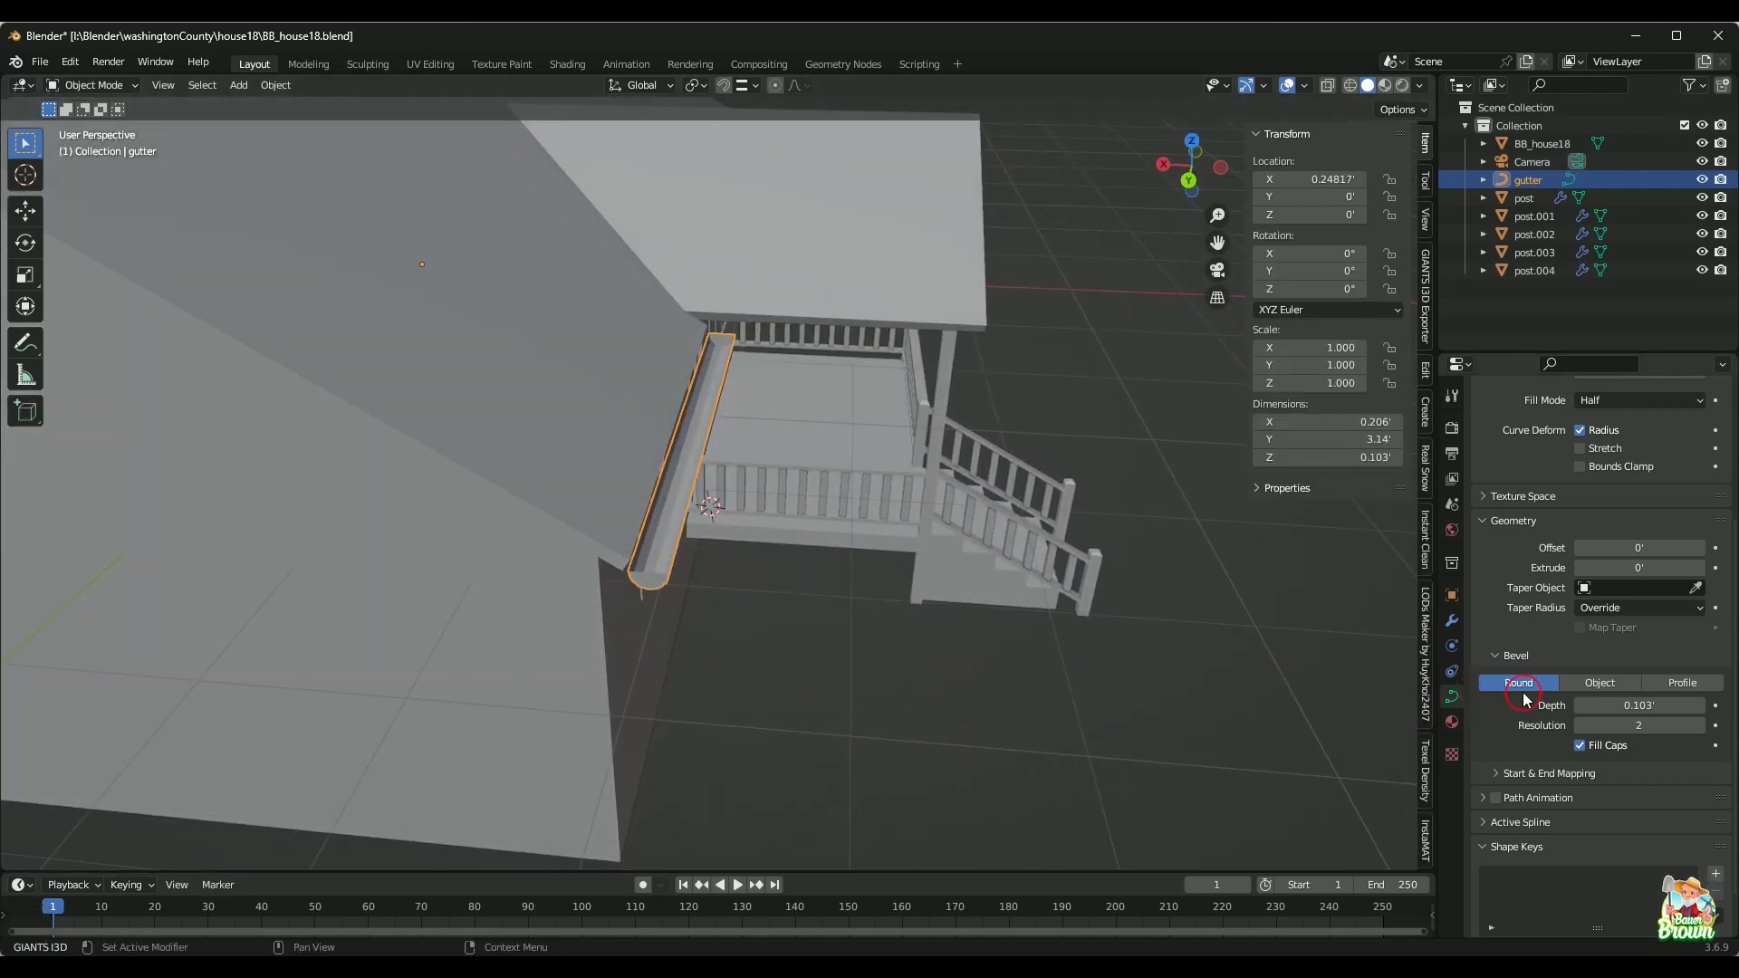
Step: Switch the gutter's Fill Caps off and on repeatedly to compare open and closed ends, leaving the option enabled
click(1586, 759)
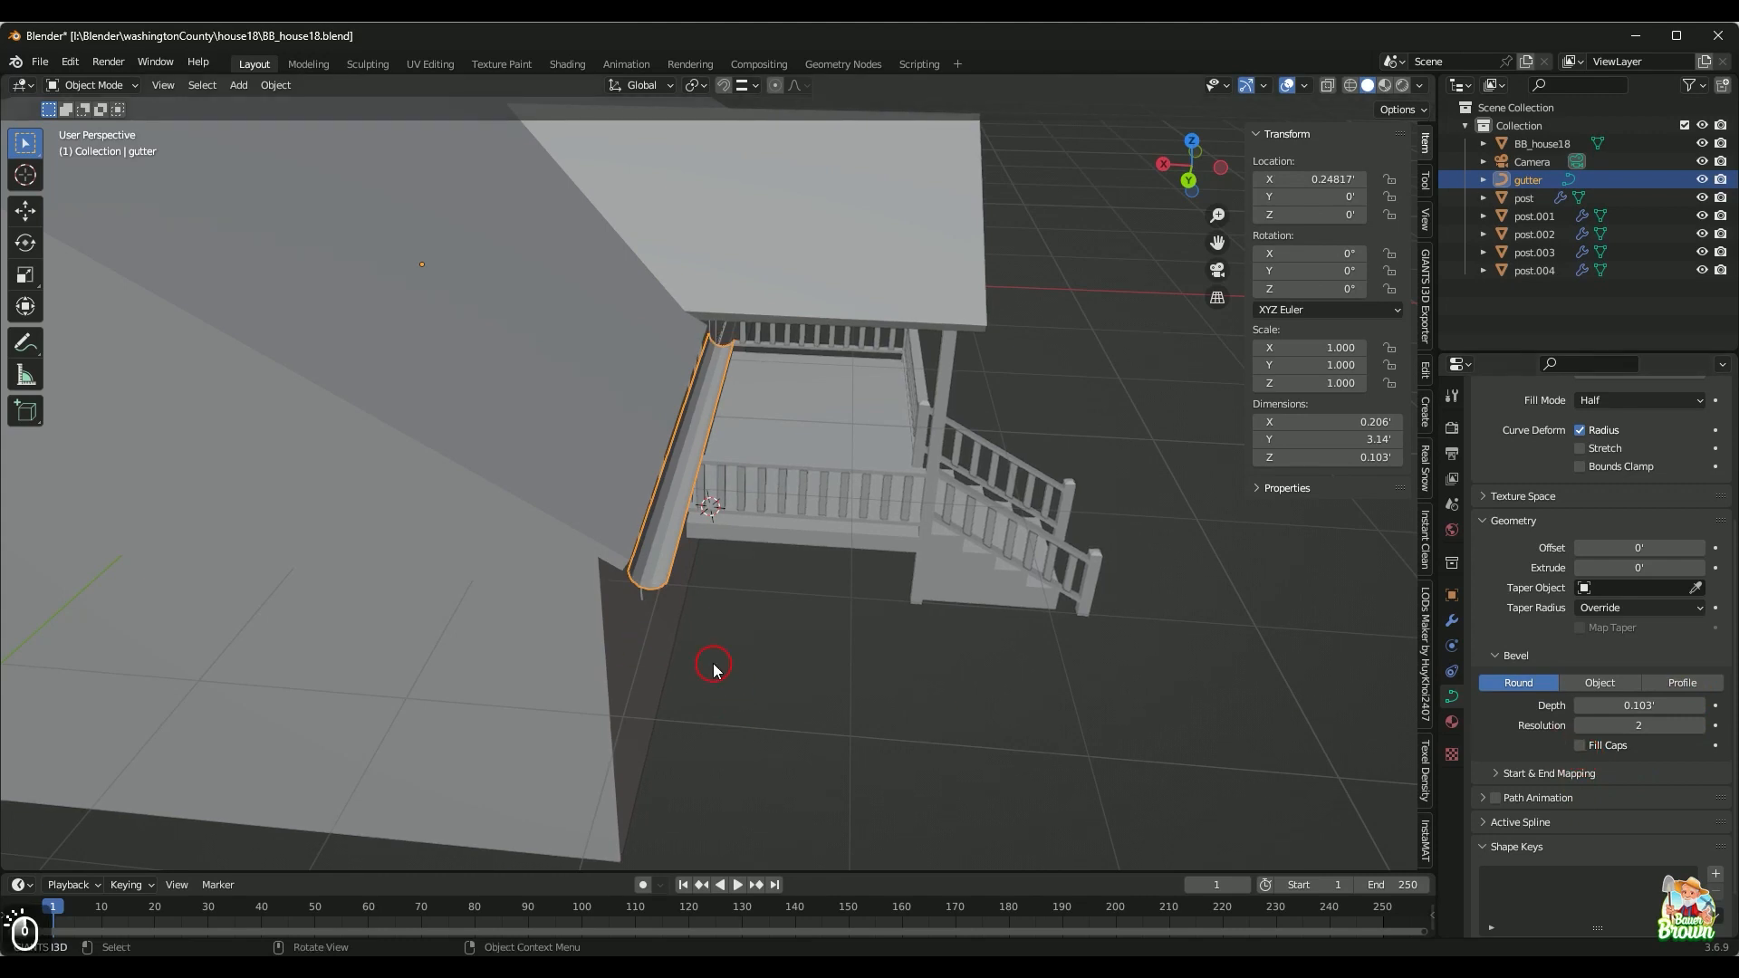
middle_drag(715, 664, 872, 598)
middle_drag(796, 465, 803, 471)
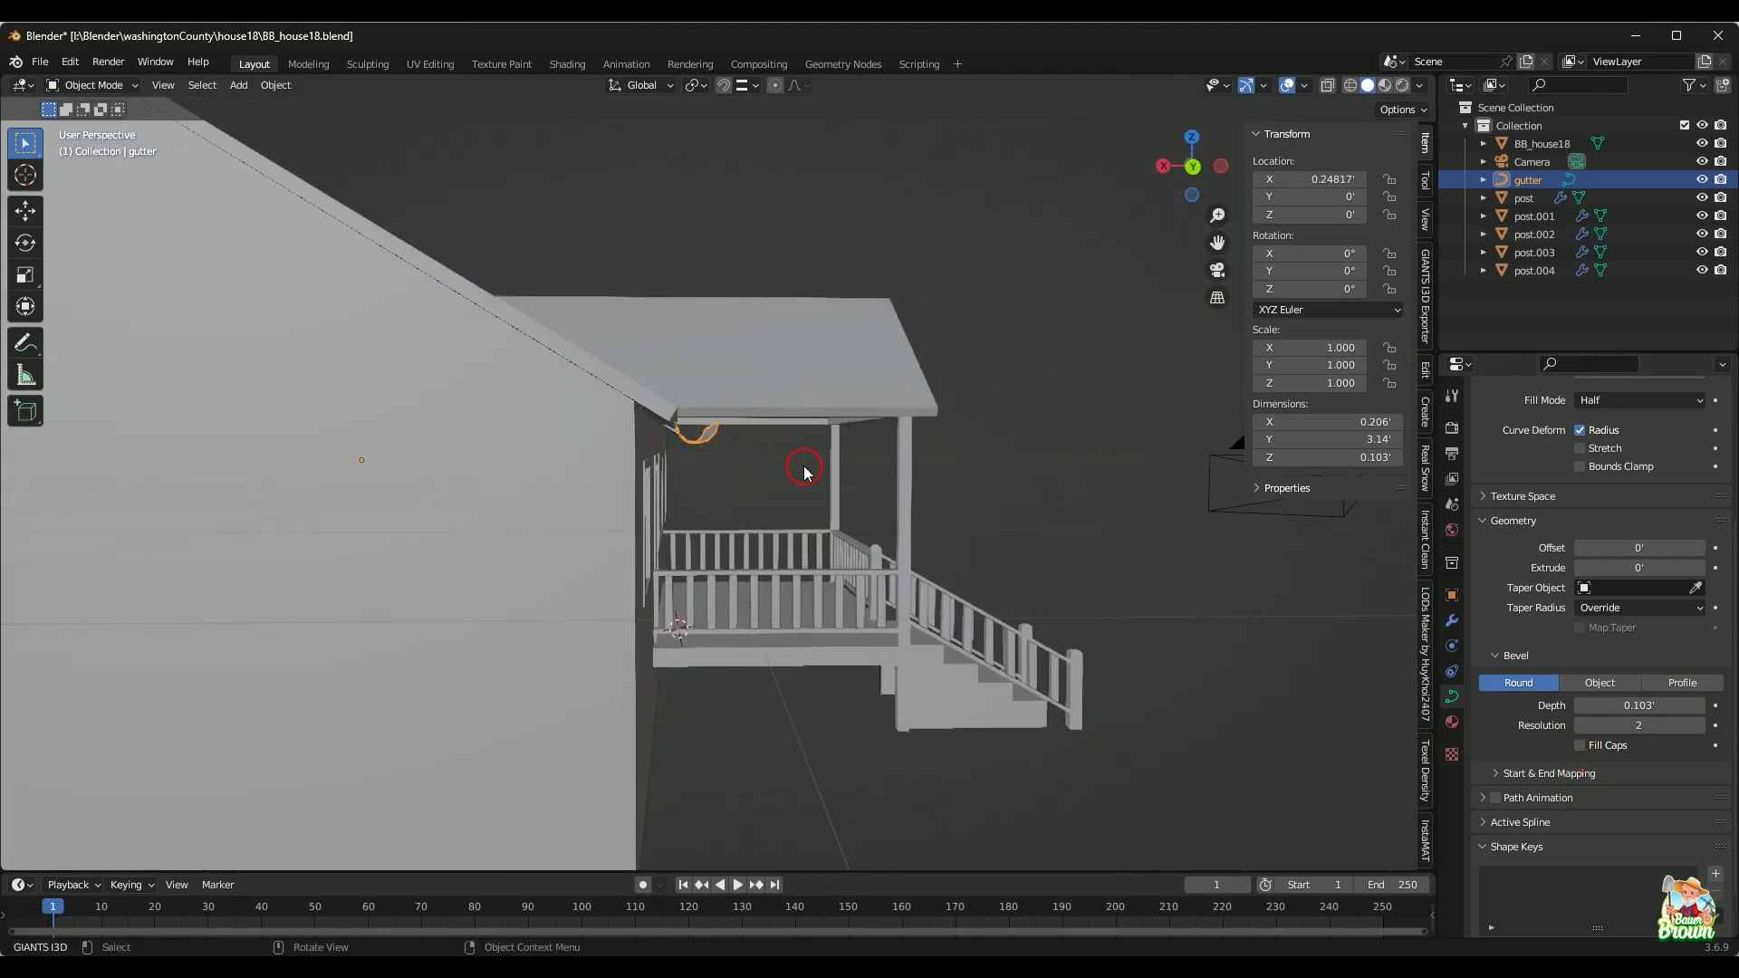
click(1582, 750)
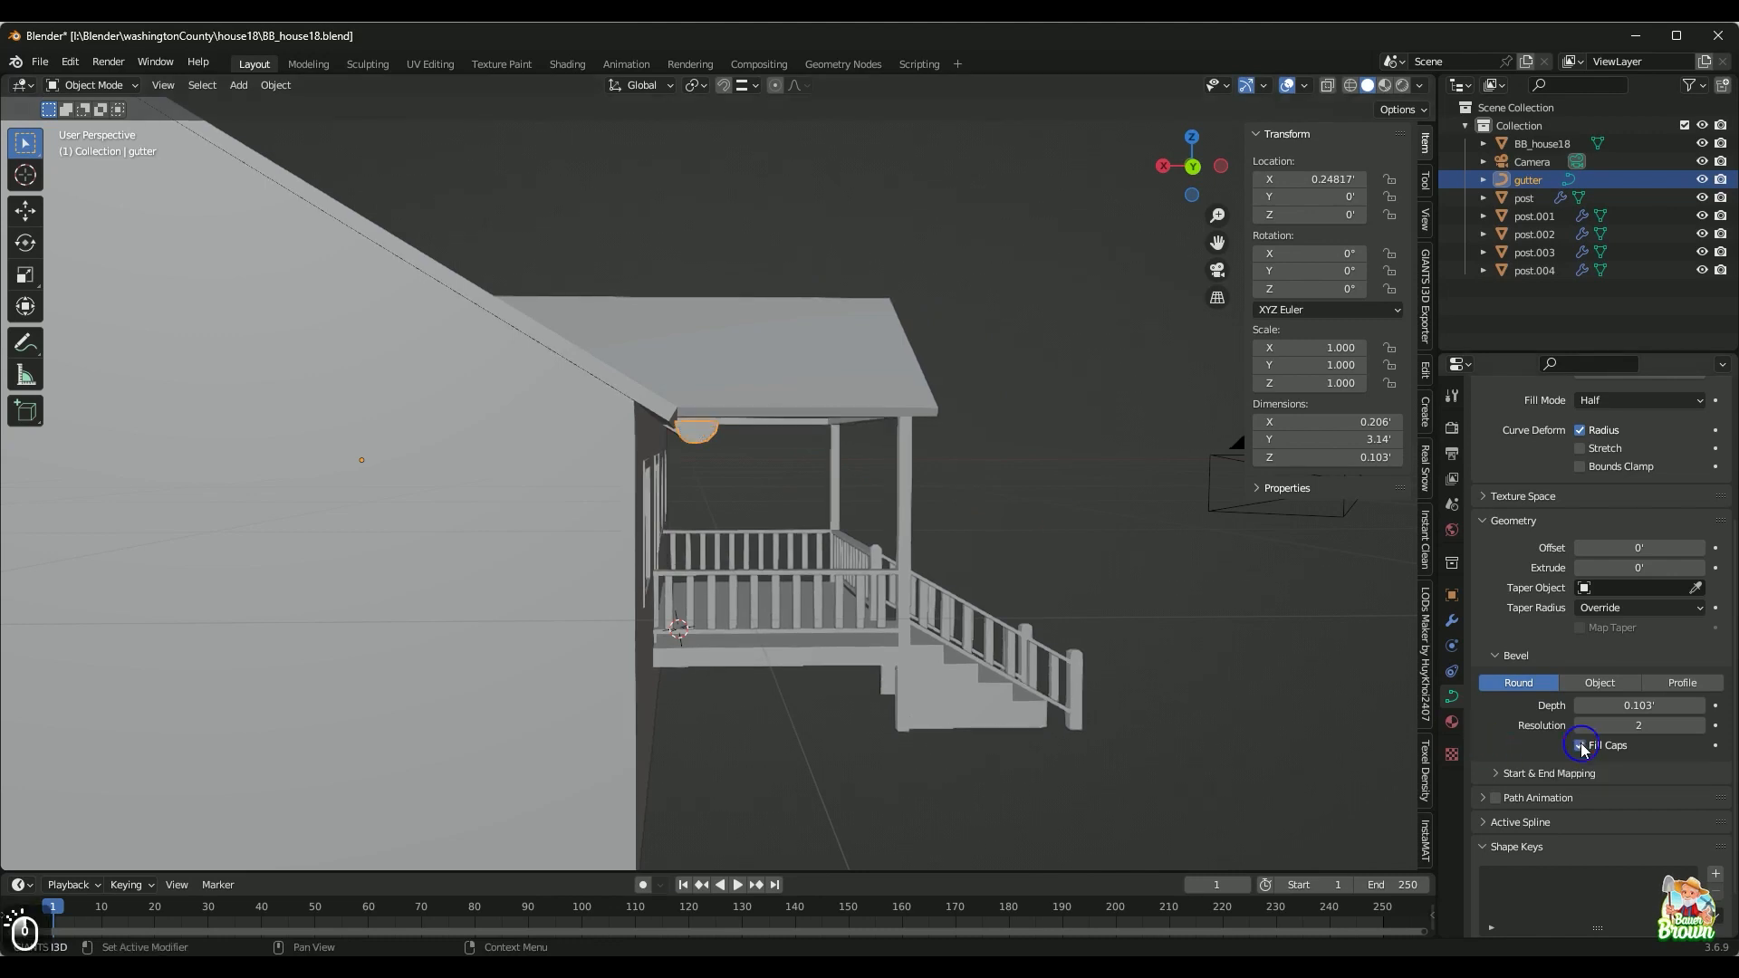
click(1583, 750)
click(1582, 750)
click(1582, 750)
click(1582, 749)
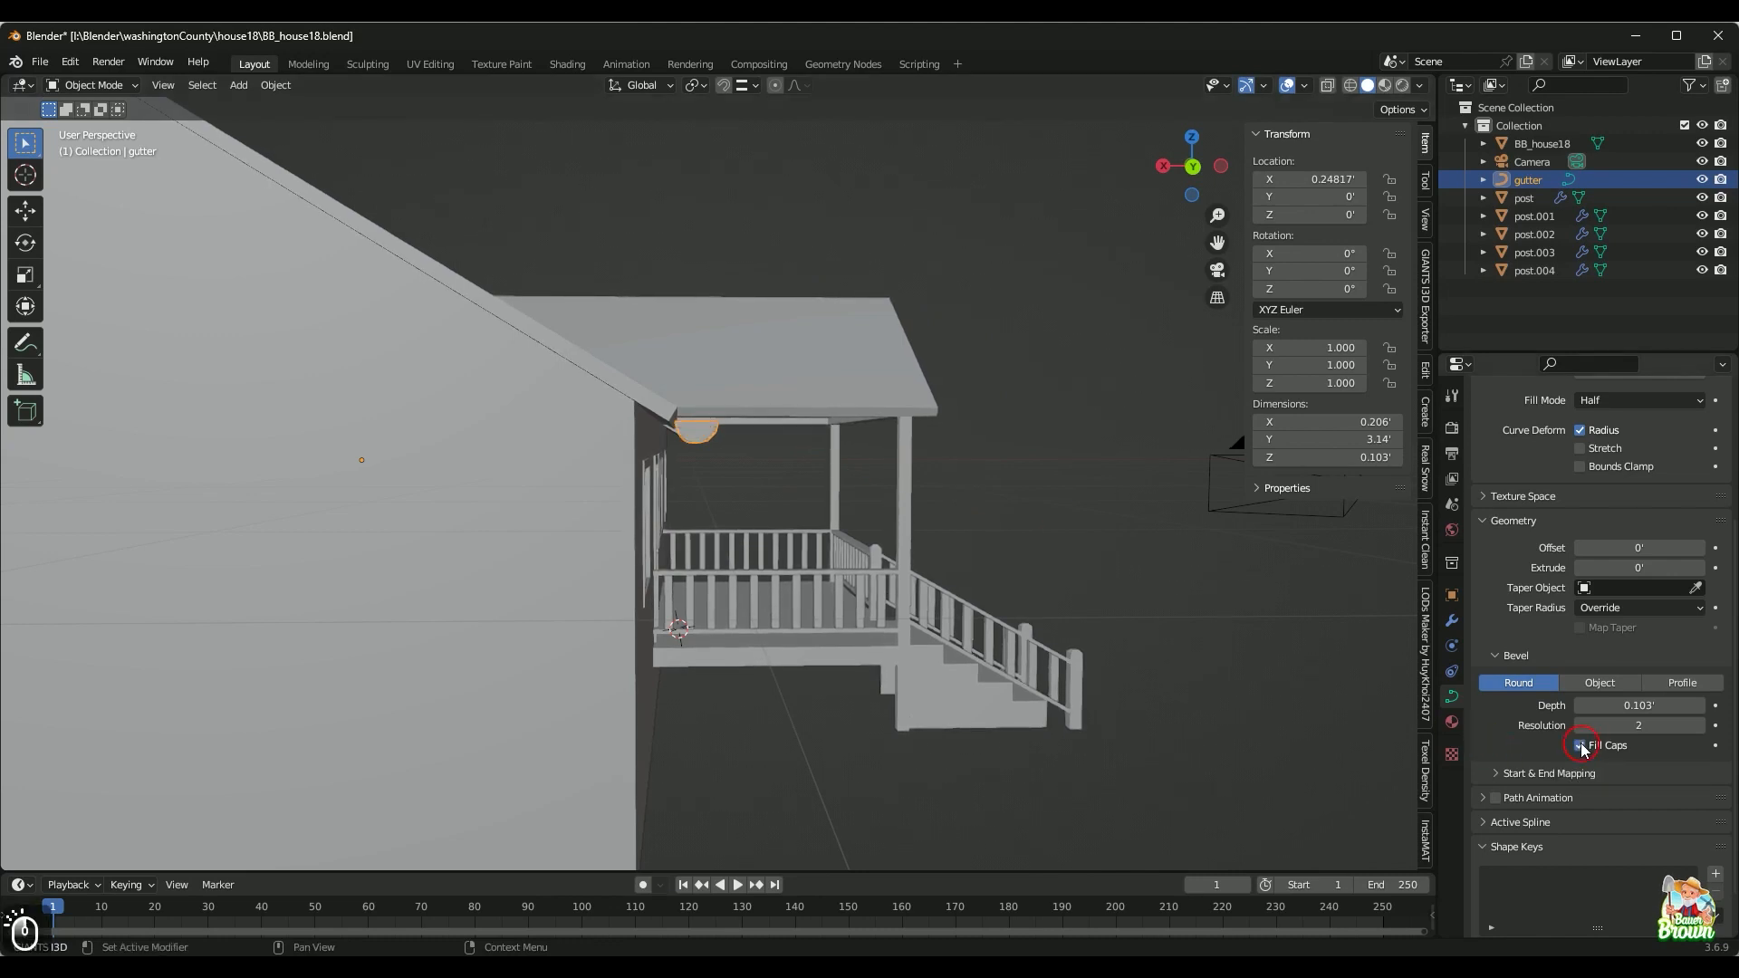
Step: Raise the gutter curve's bevel resolution to 9 and inspect the rounded profile from below
middle_drag(1211, 706, 1190, 730)
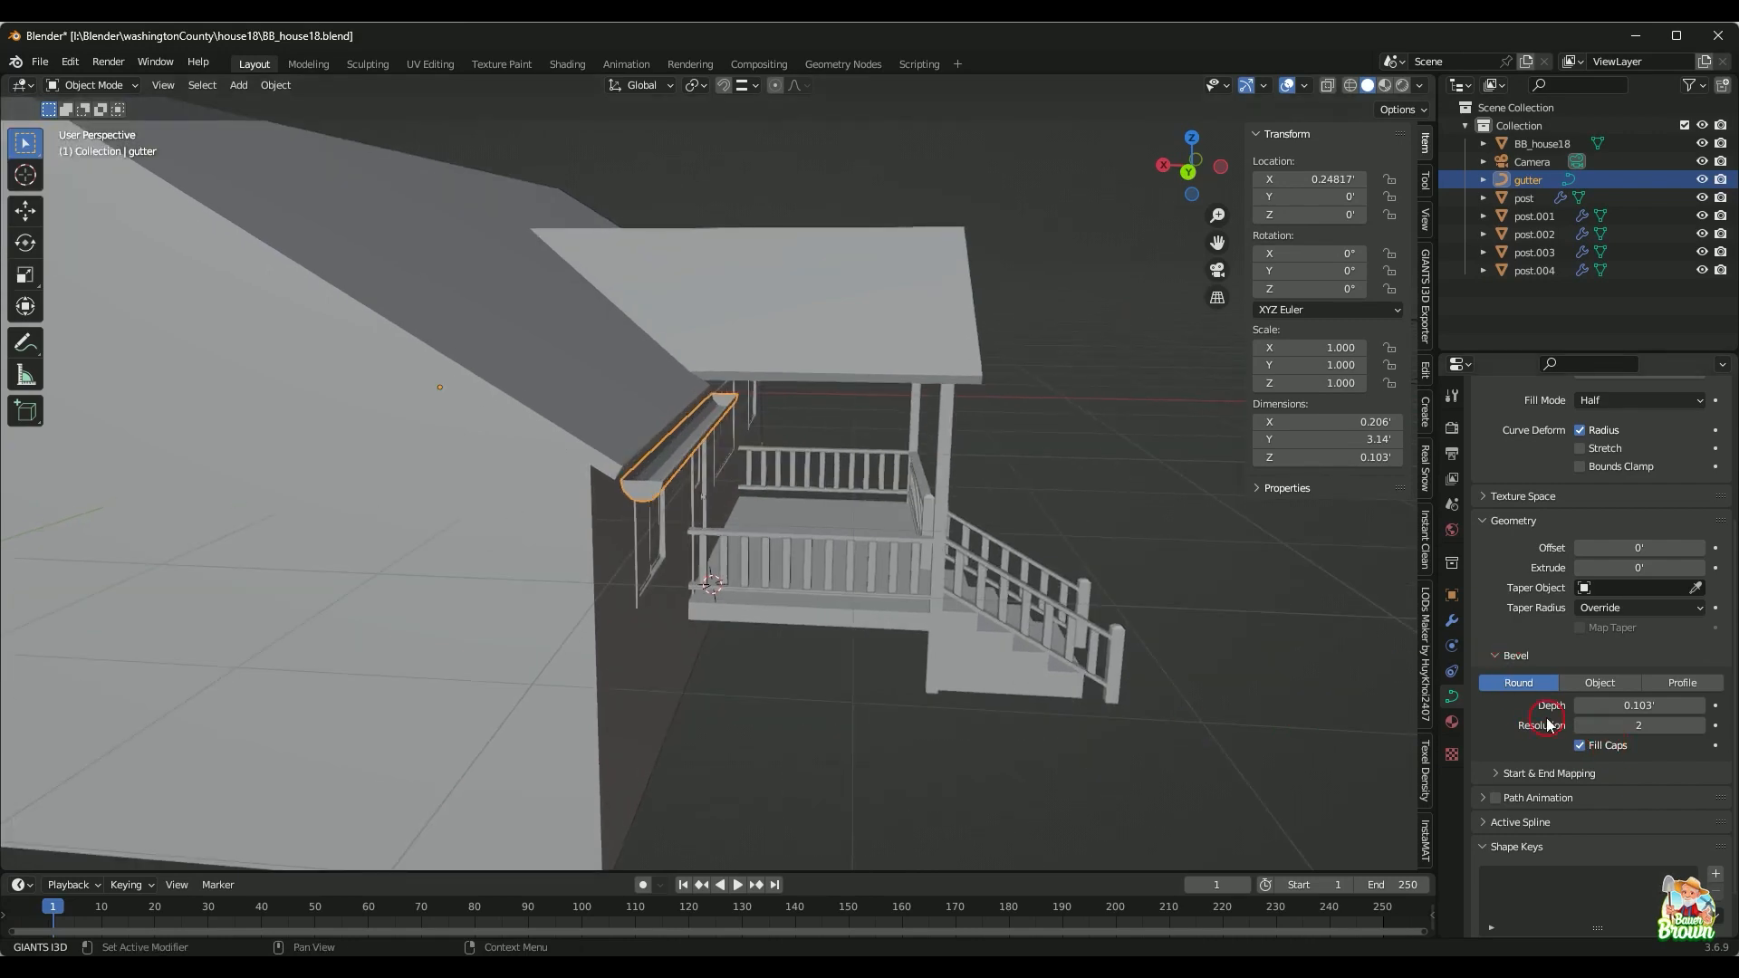
middle_drag(1069, 670, 962, 556)
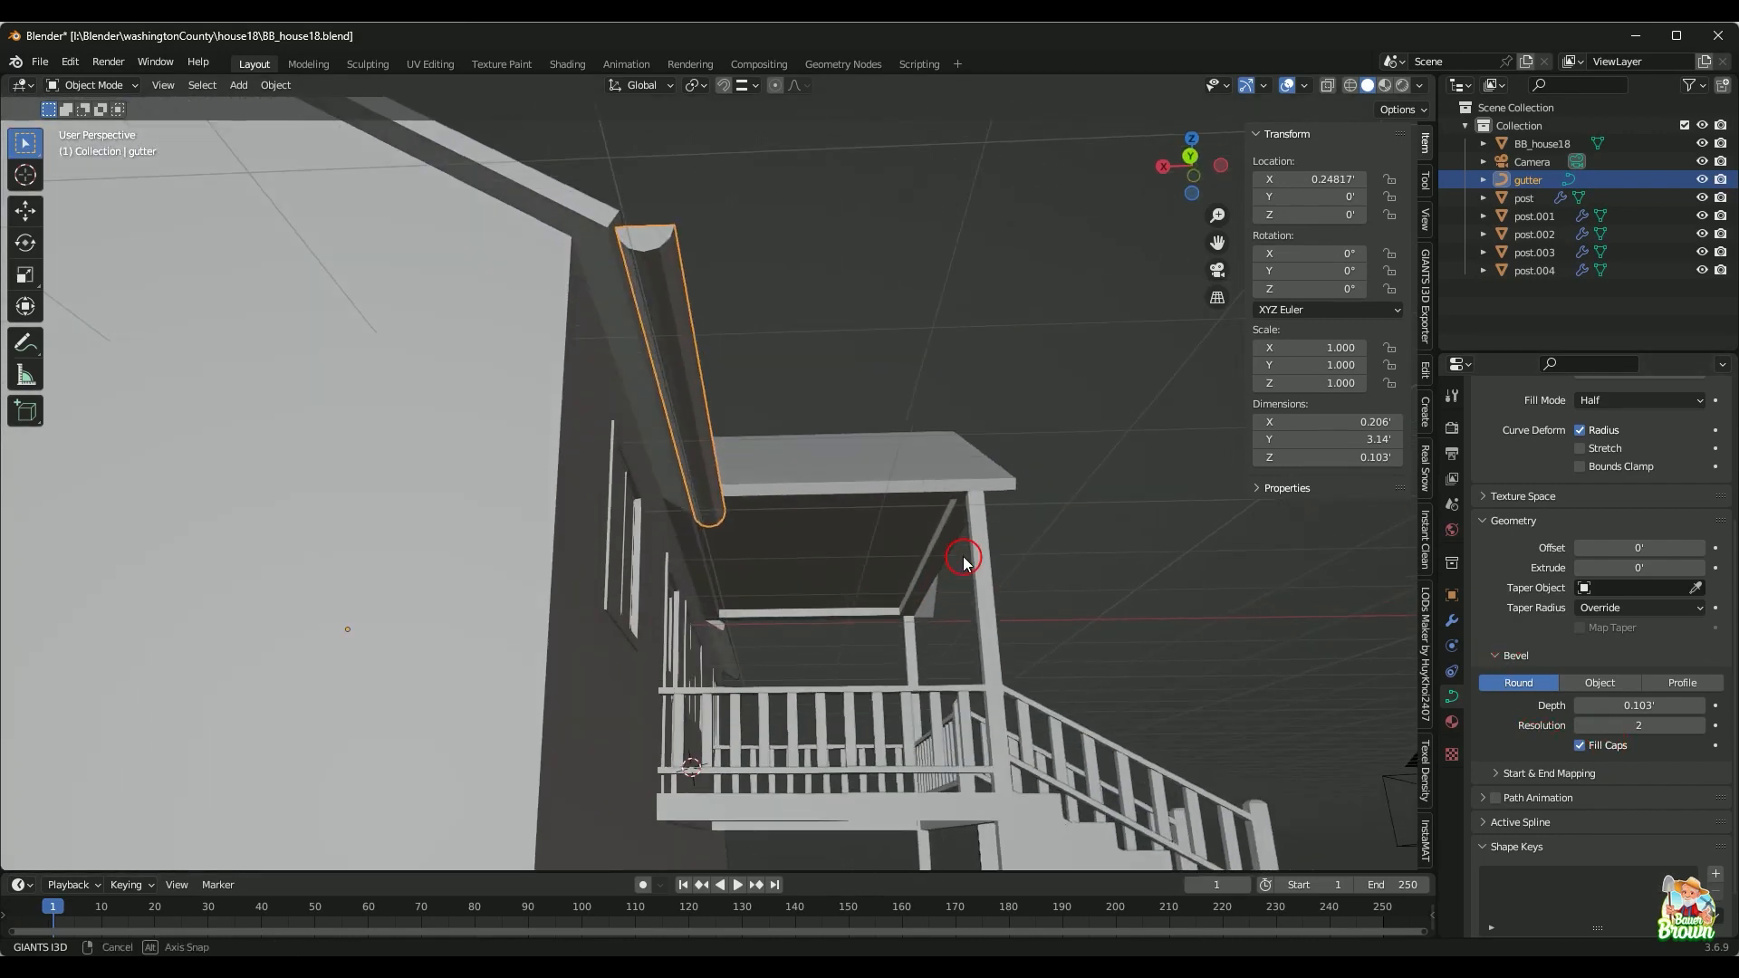
click(1701, 725)
click(1700, 724)
click(1700, 725)
click(1700, 725)
click(1700, 725)
click(1700, 725)
click(1700, 724)
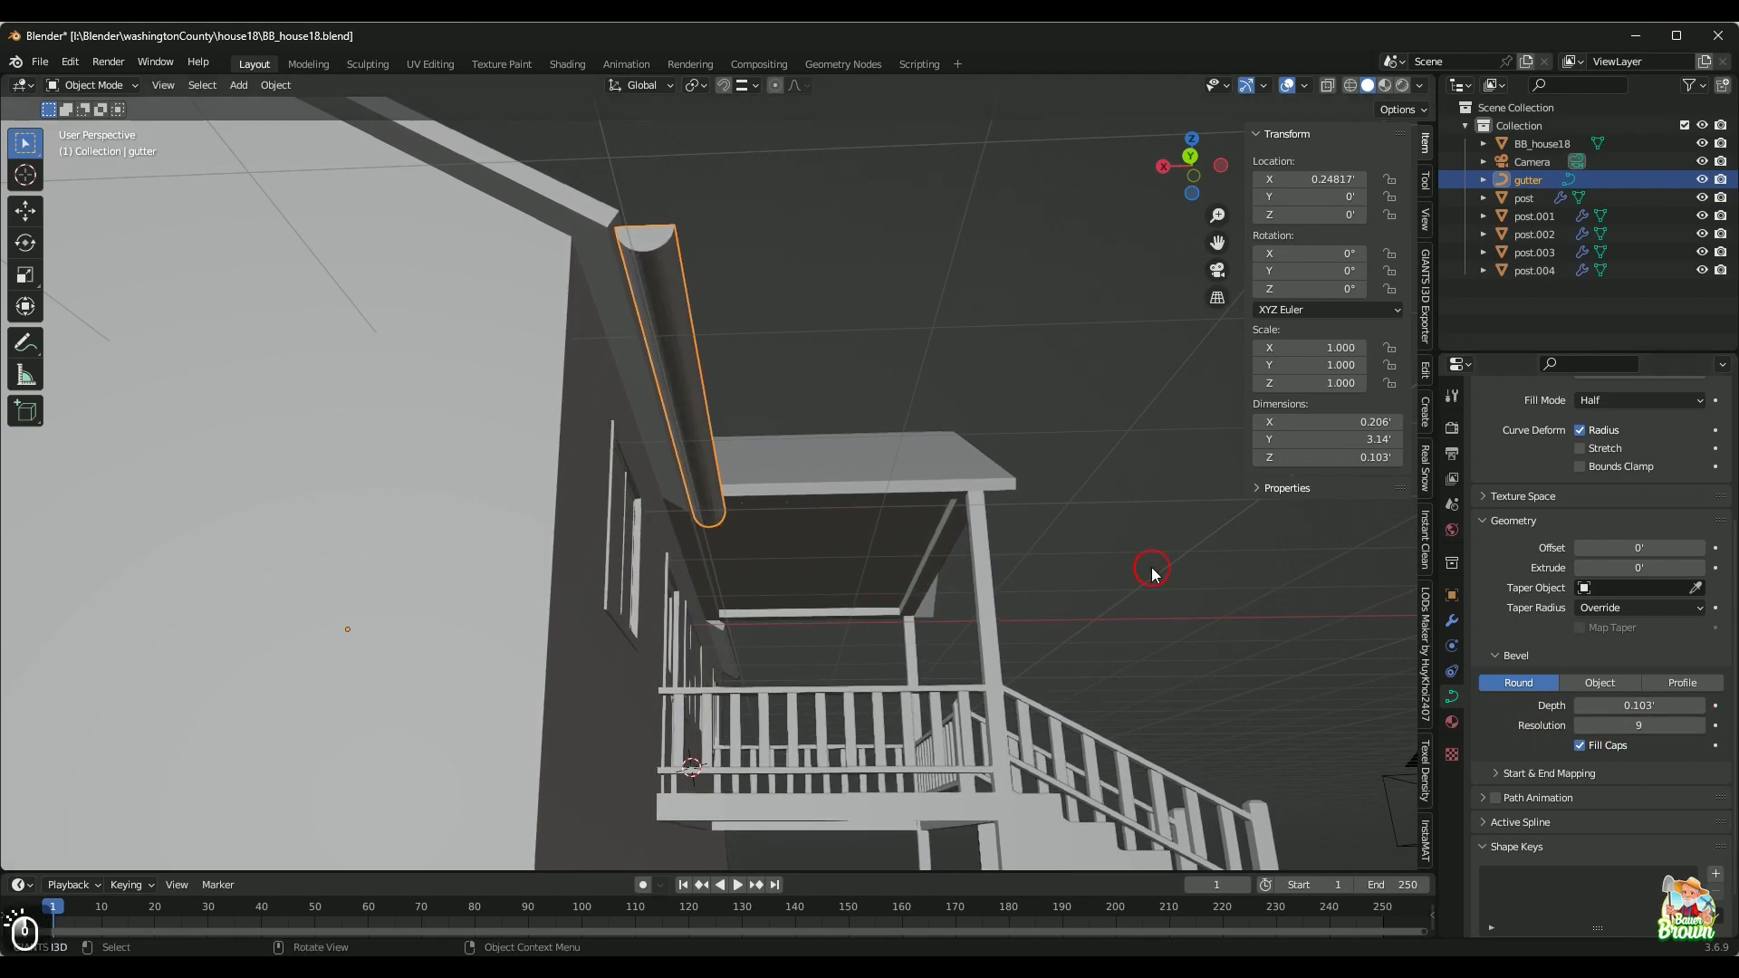
middle_drag(1153, 574, 971, 590)
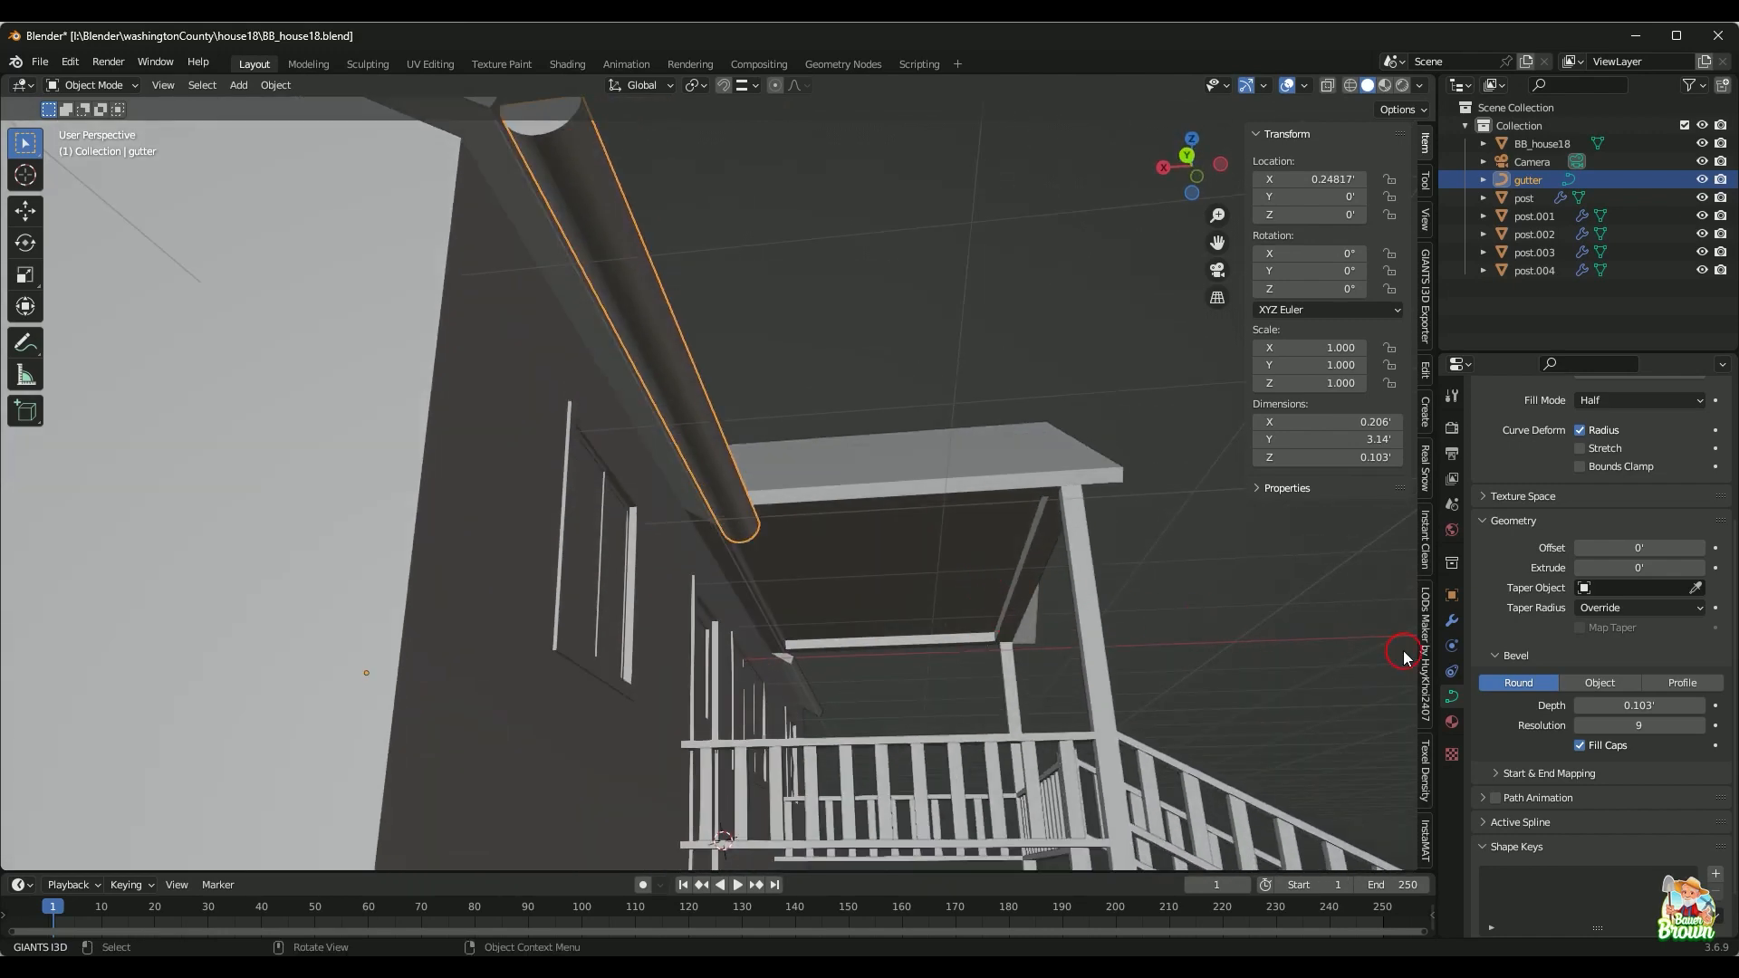
Step: Lower the gutter curve's bevel resolution to 0 and inspect the resulting profile
click(1578, 727)
click(1579, 728)
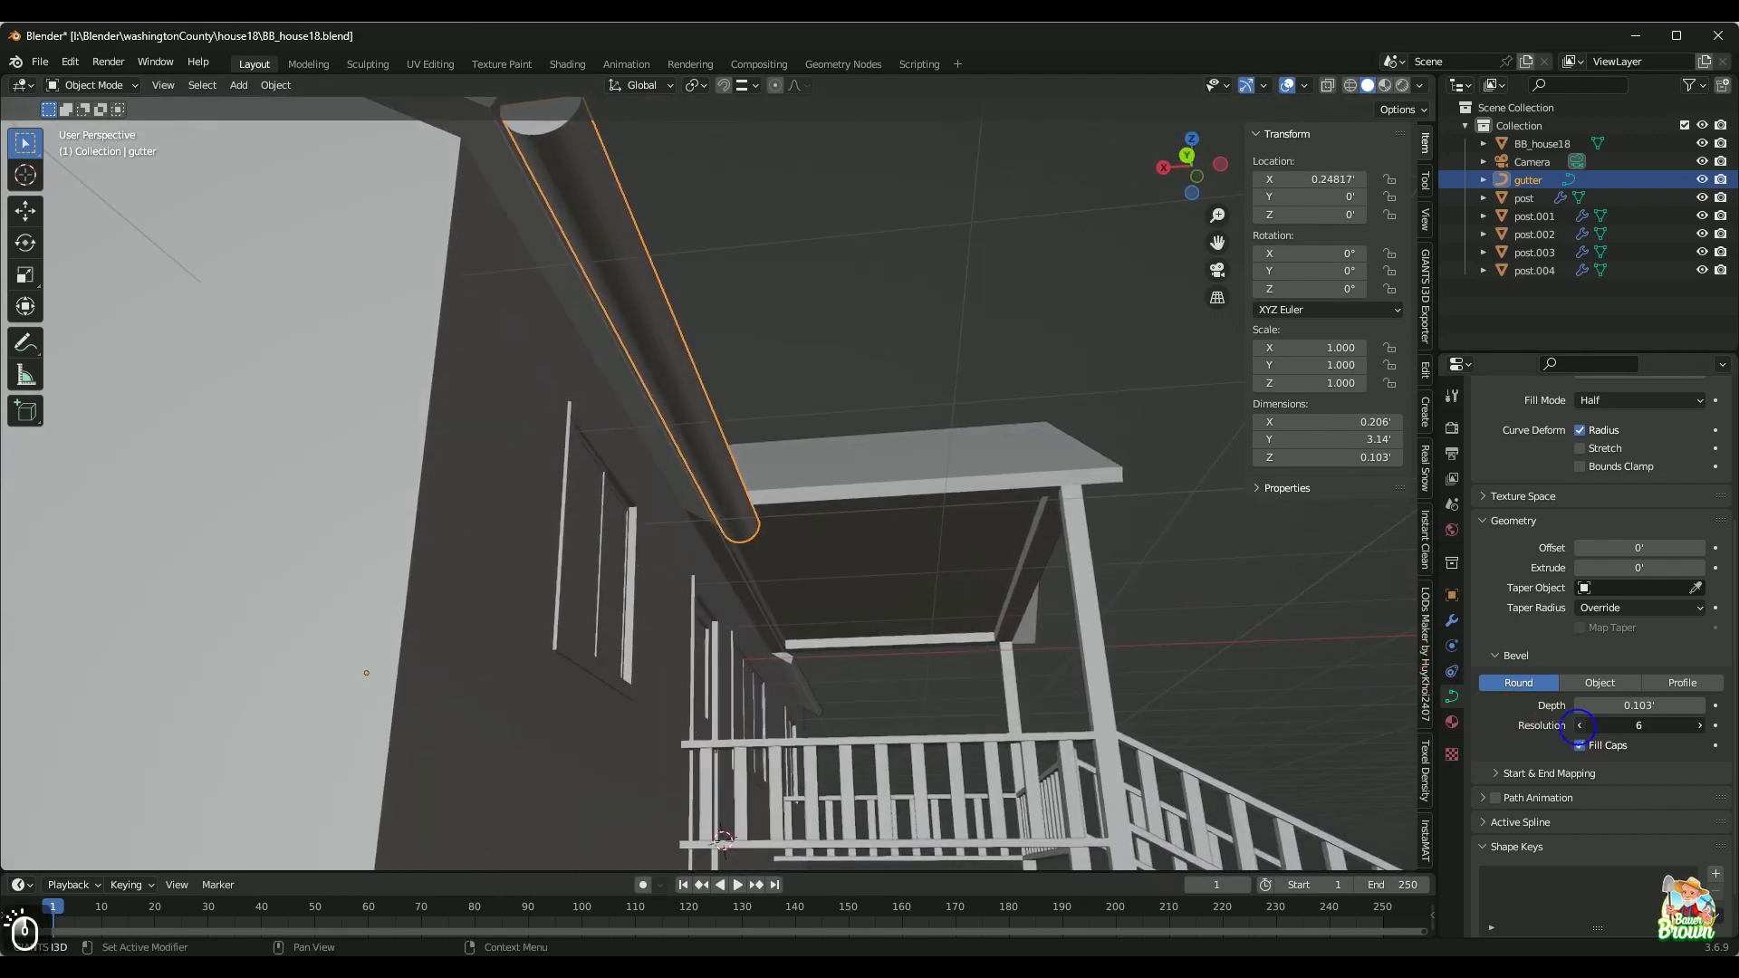
click(1579, 727)
click(1579, 727)
click(1579, 727)
click(1578, 727)
click(1578, 728)
click(1579, 727)
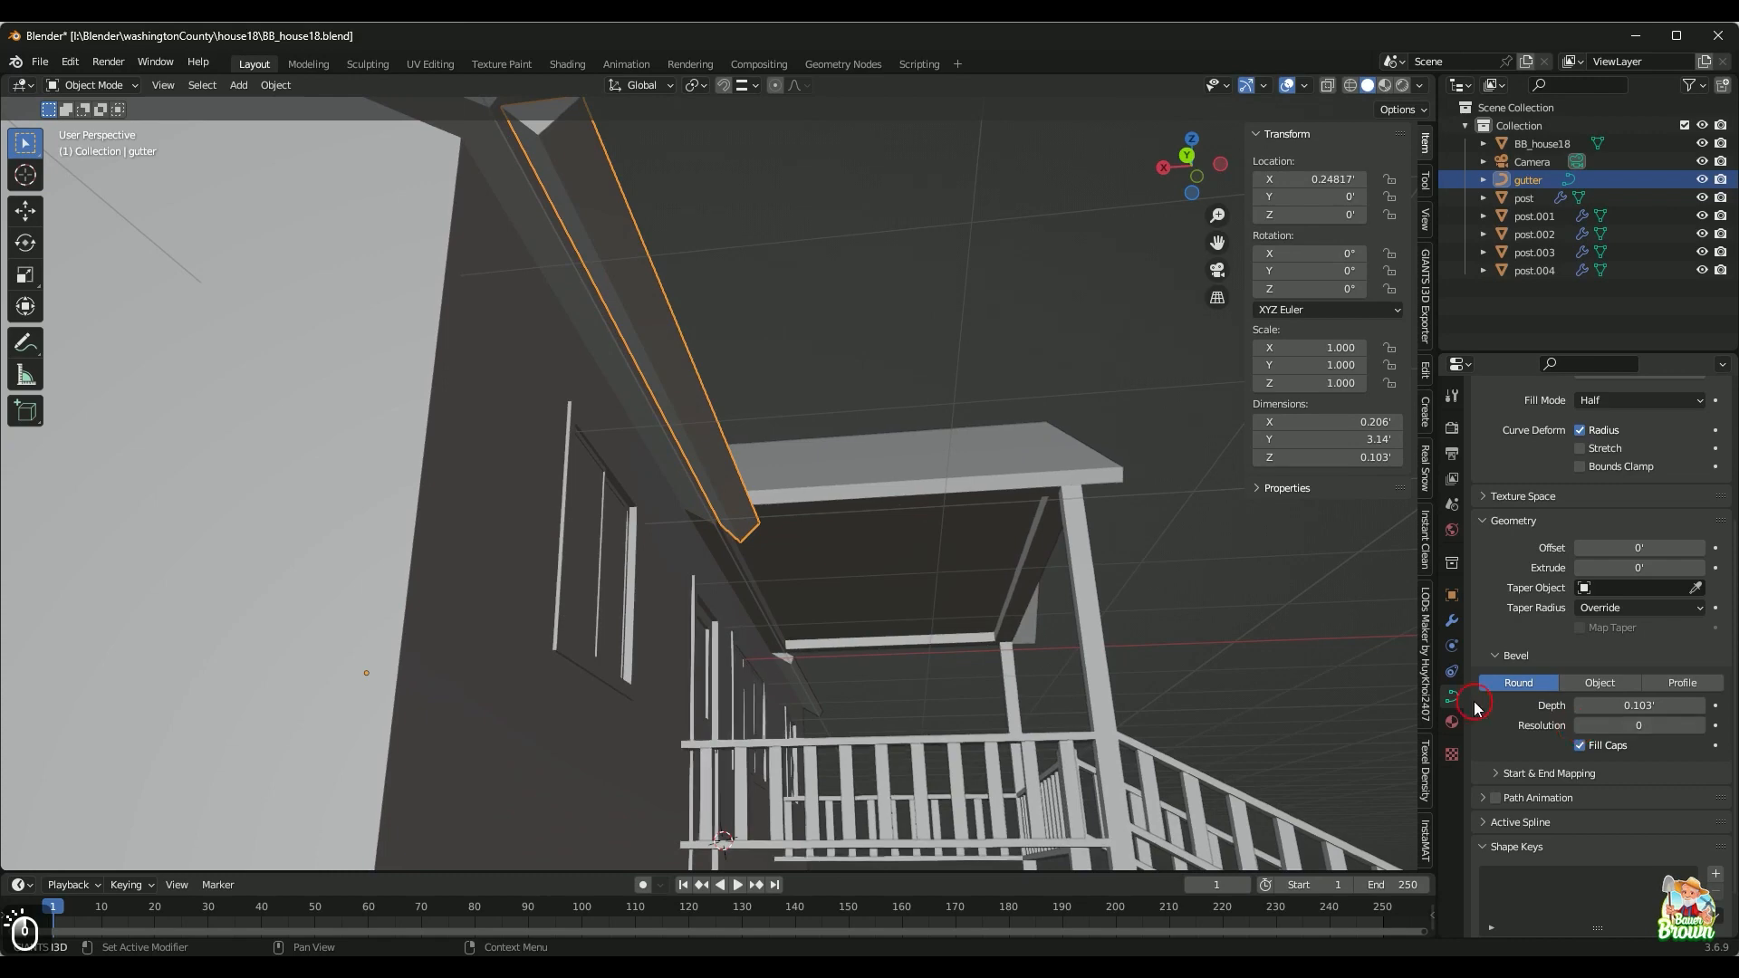
middle_drag(1079, 602, 871, 659)
middle_drag(867, 657, 869, 648)
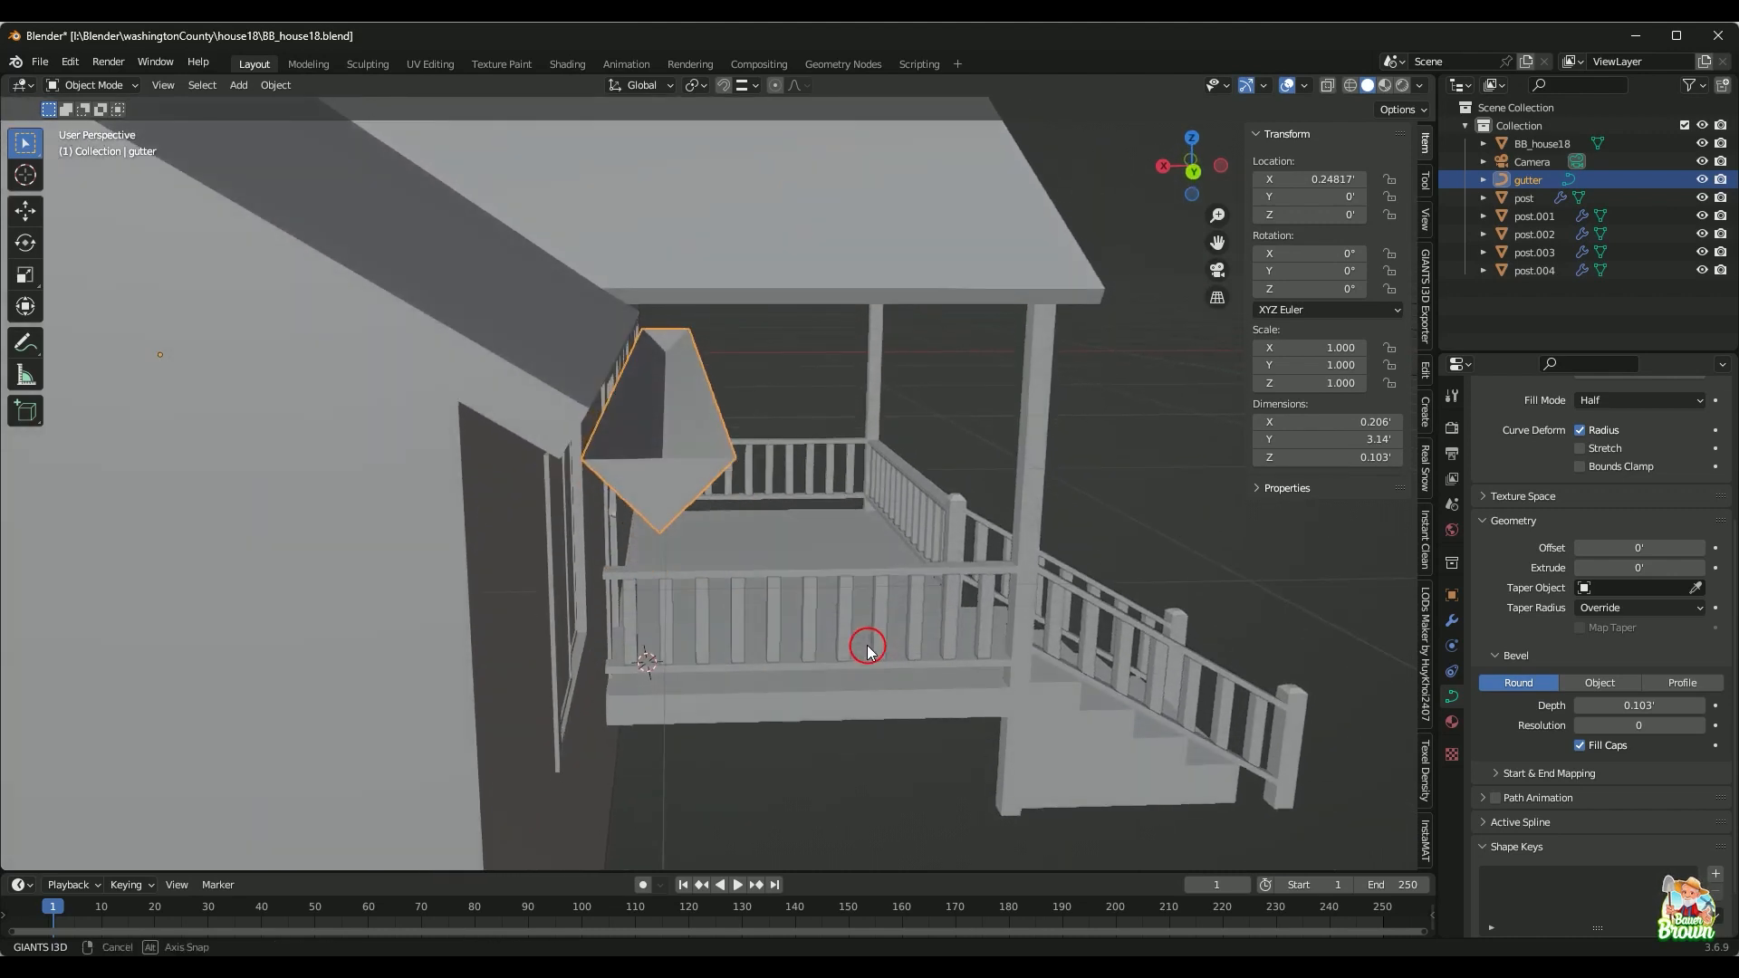
Step: Set the gutter curve's bevel resolution to 1
click(1701, 729)
middle_drag(1068, 621, 1033, 637)
scroll(861, 649, up, 4)
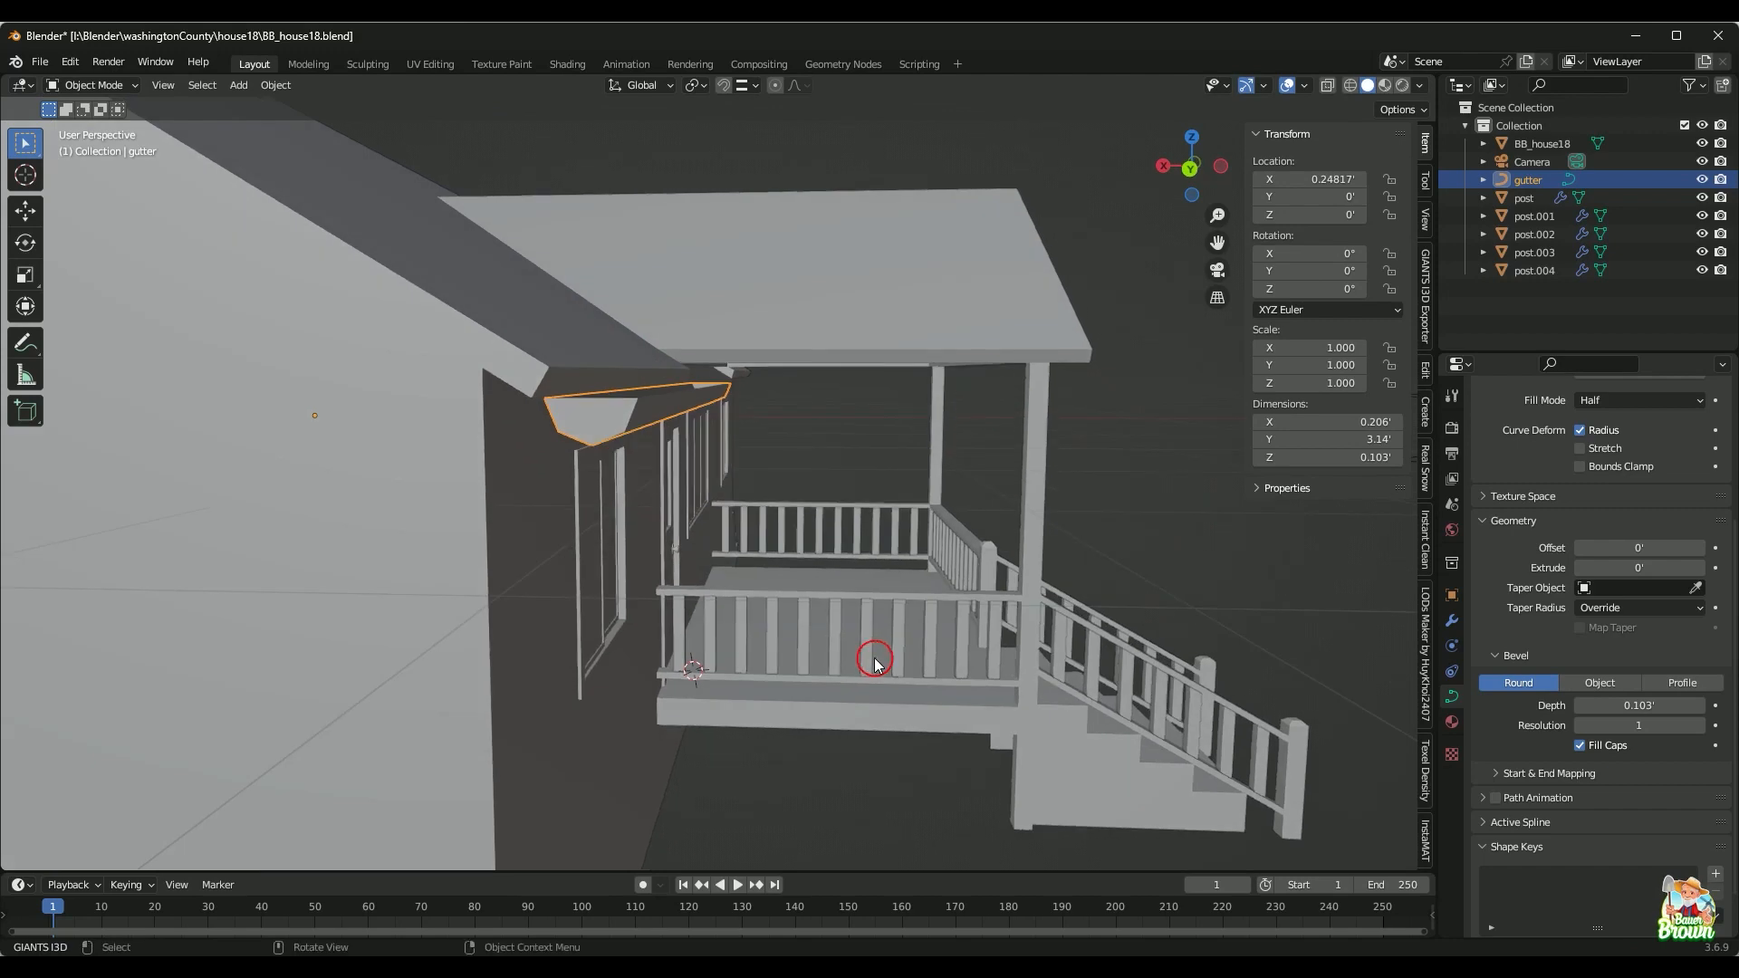
Step: Raise the gutter curve's bevel resolution to 2 to compare the profile, and return it to 1
middle_drag(875, 661, 725, 542)
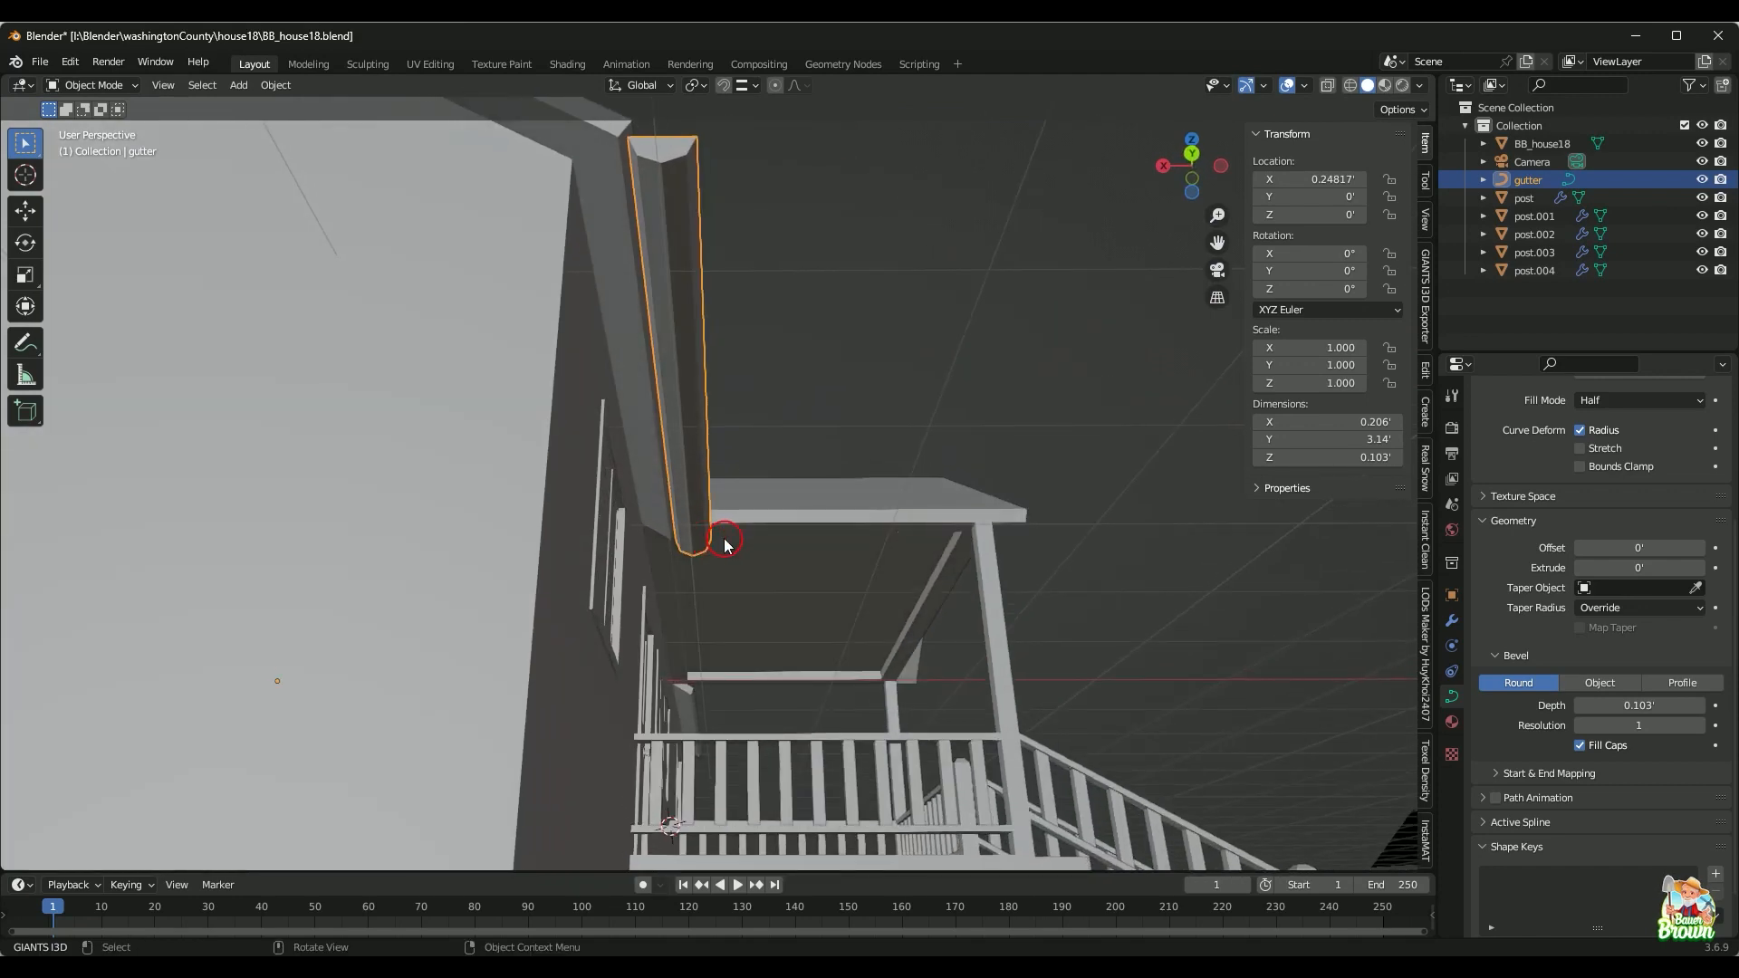
click(1696, 724)
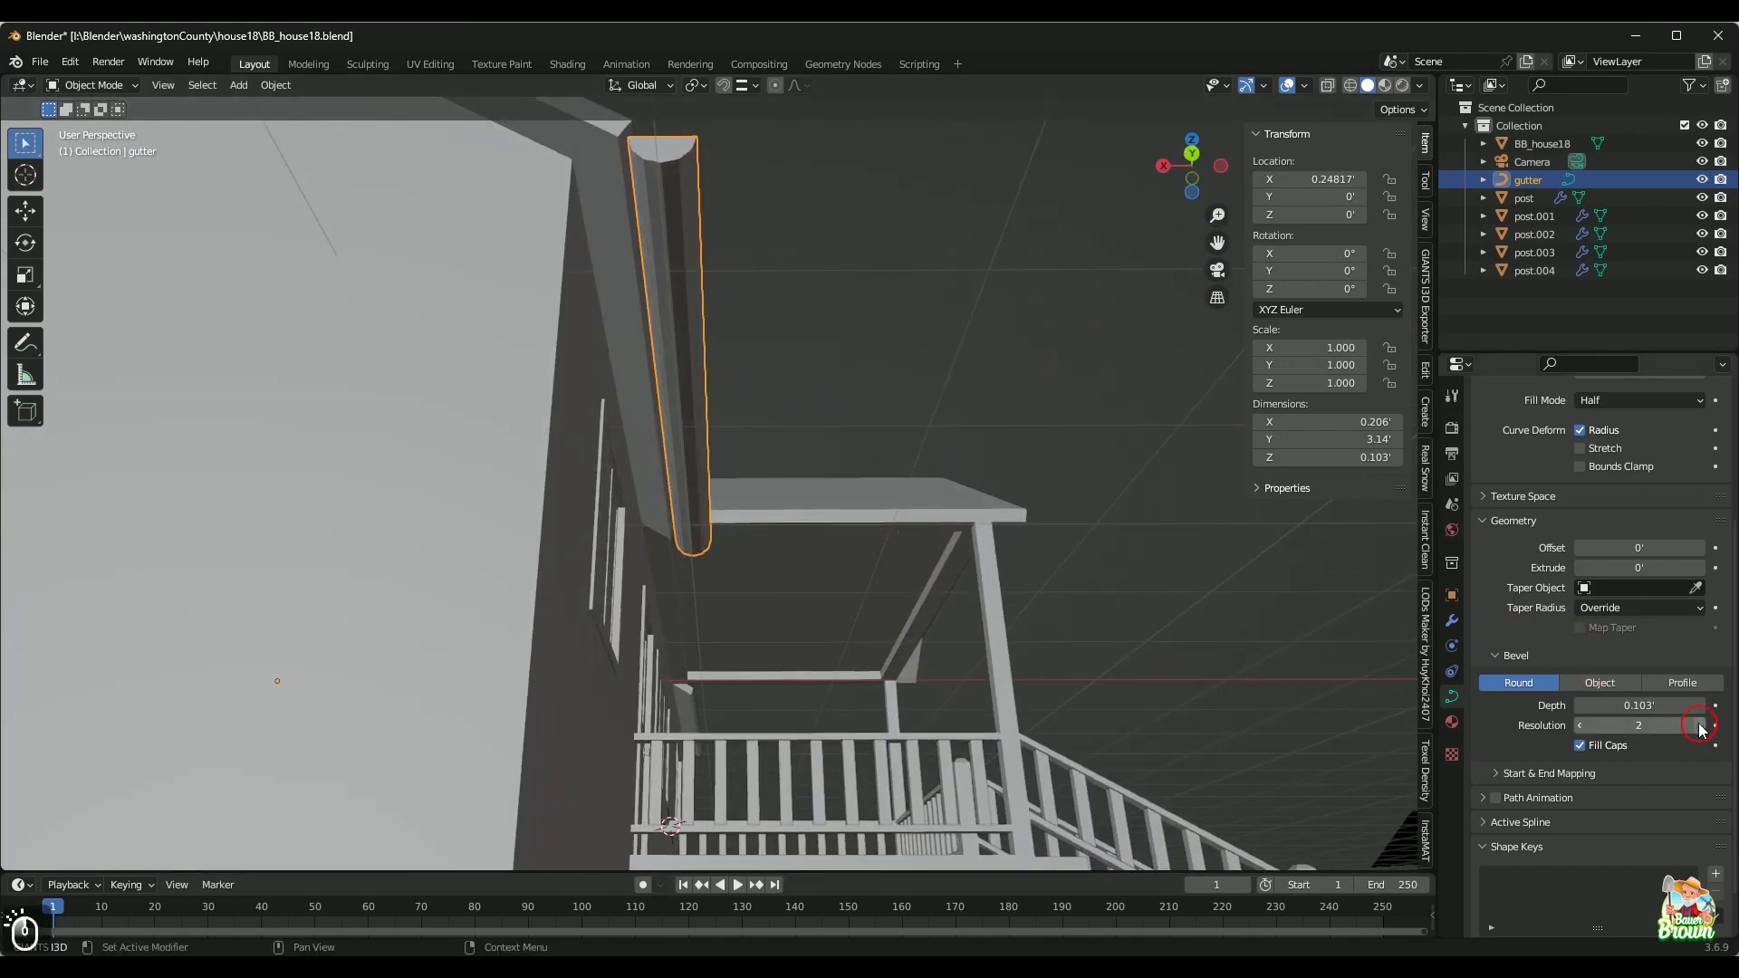
middle_drag(980, 573, 969, 634)
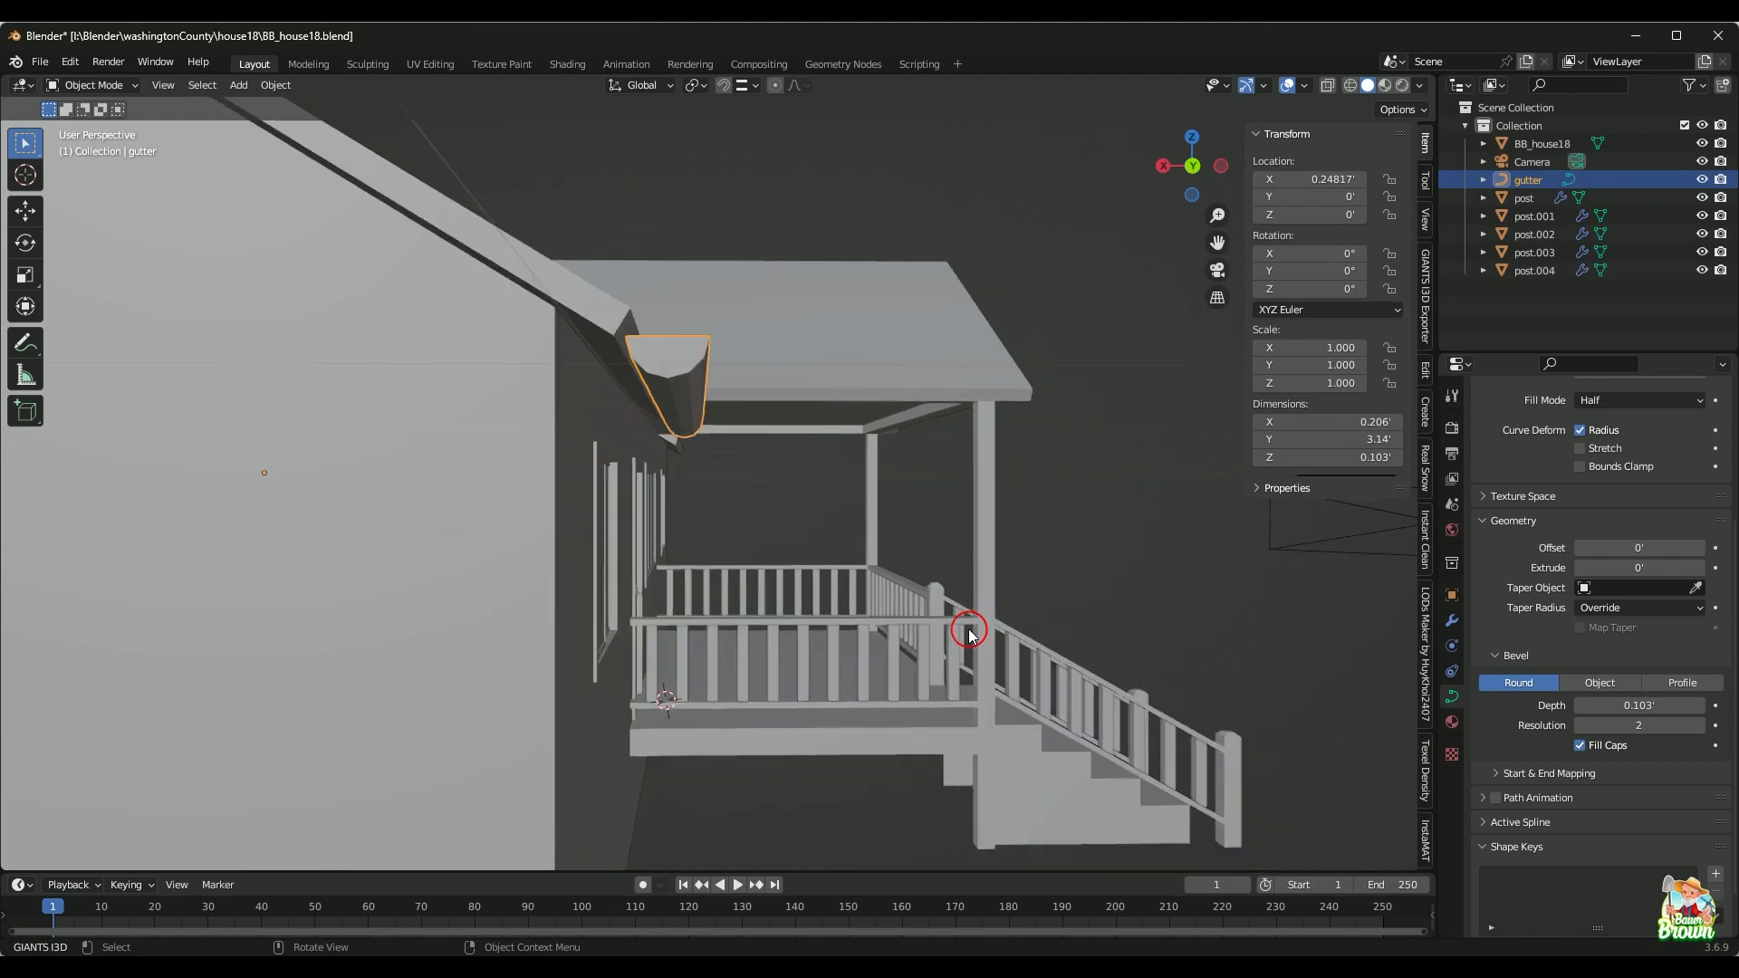
click(1581, 725)
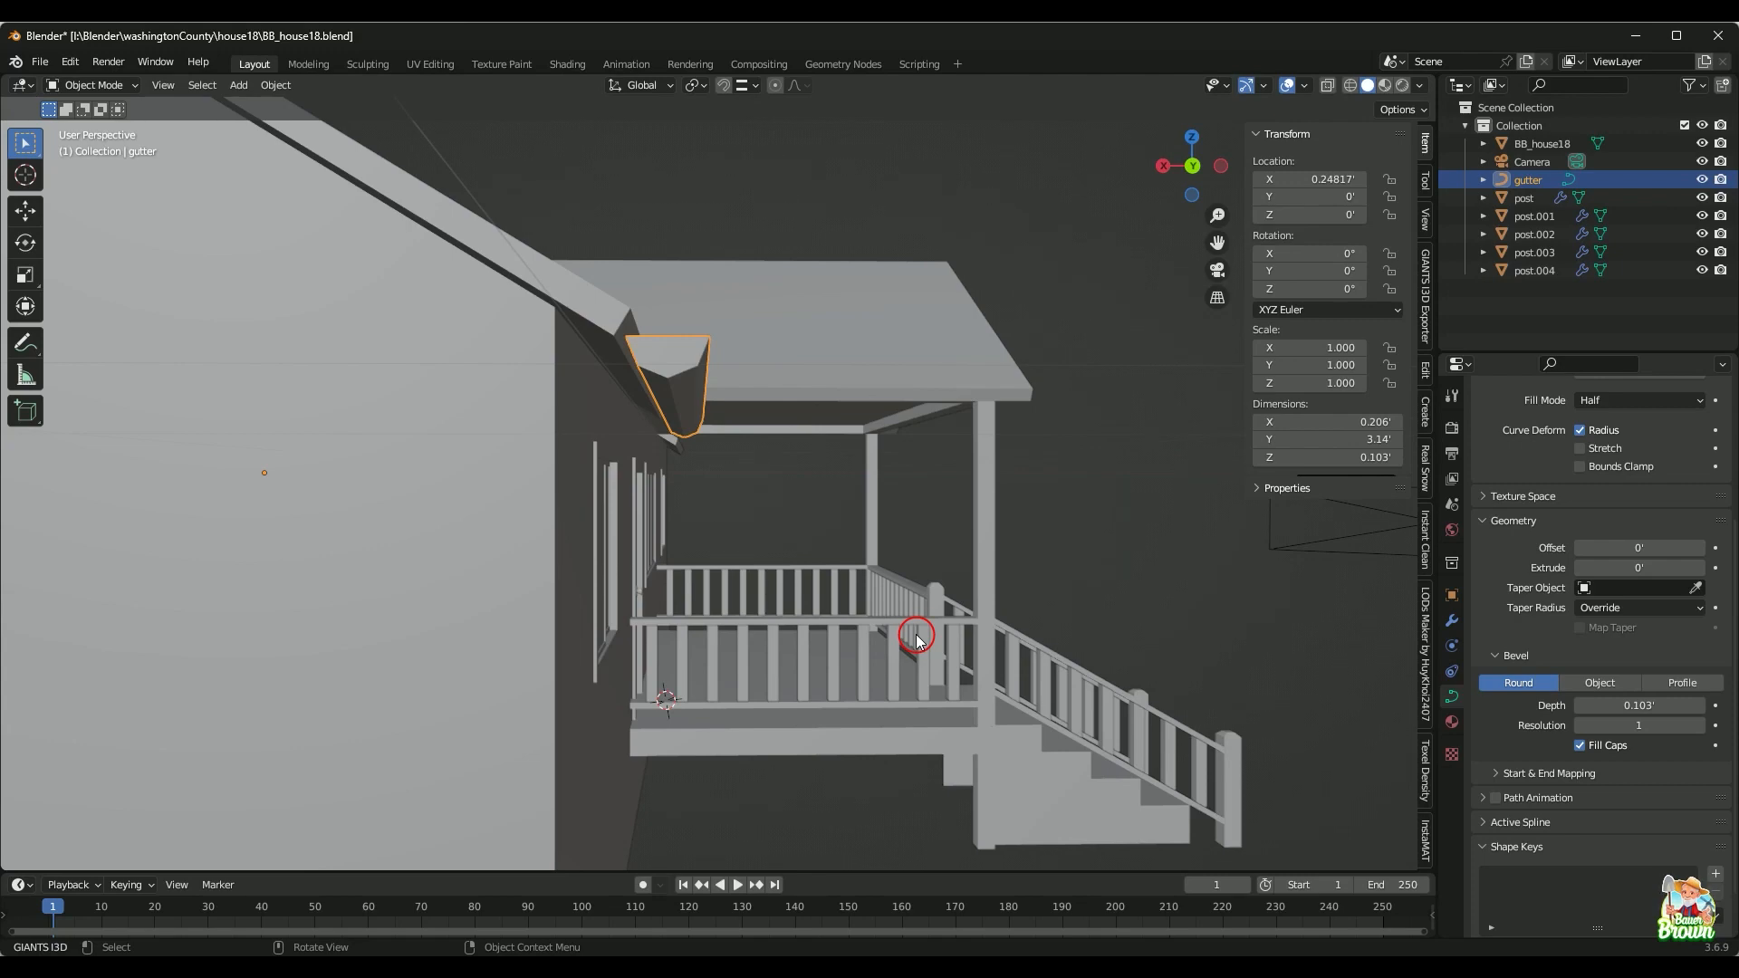
middle_drag(987, 612, 819, 661)
middle_drag(891, 520, 808, 519)
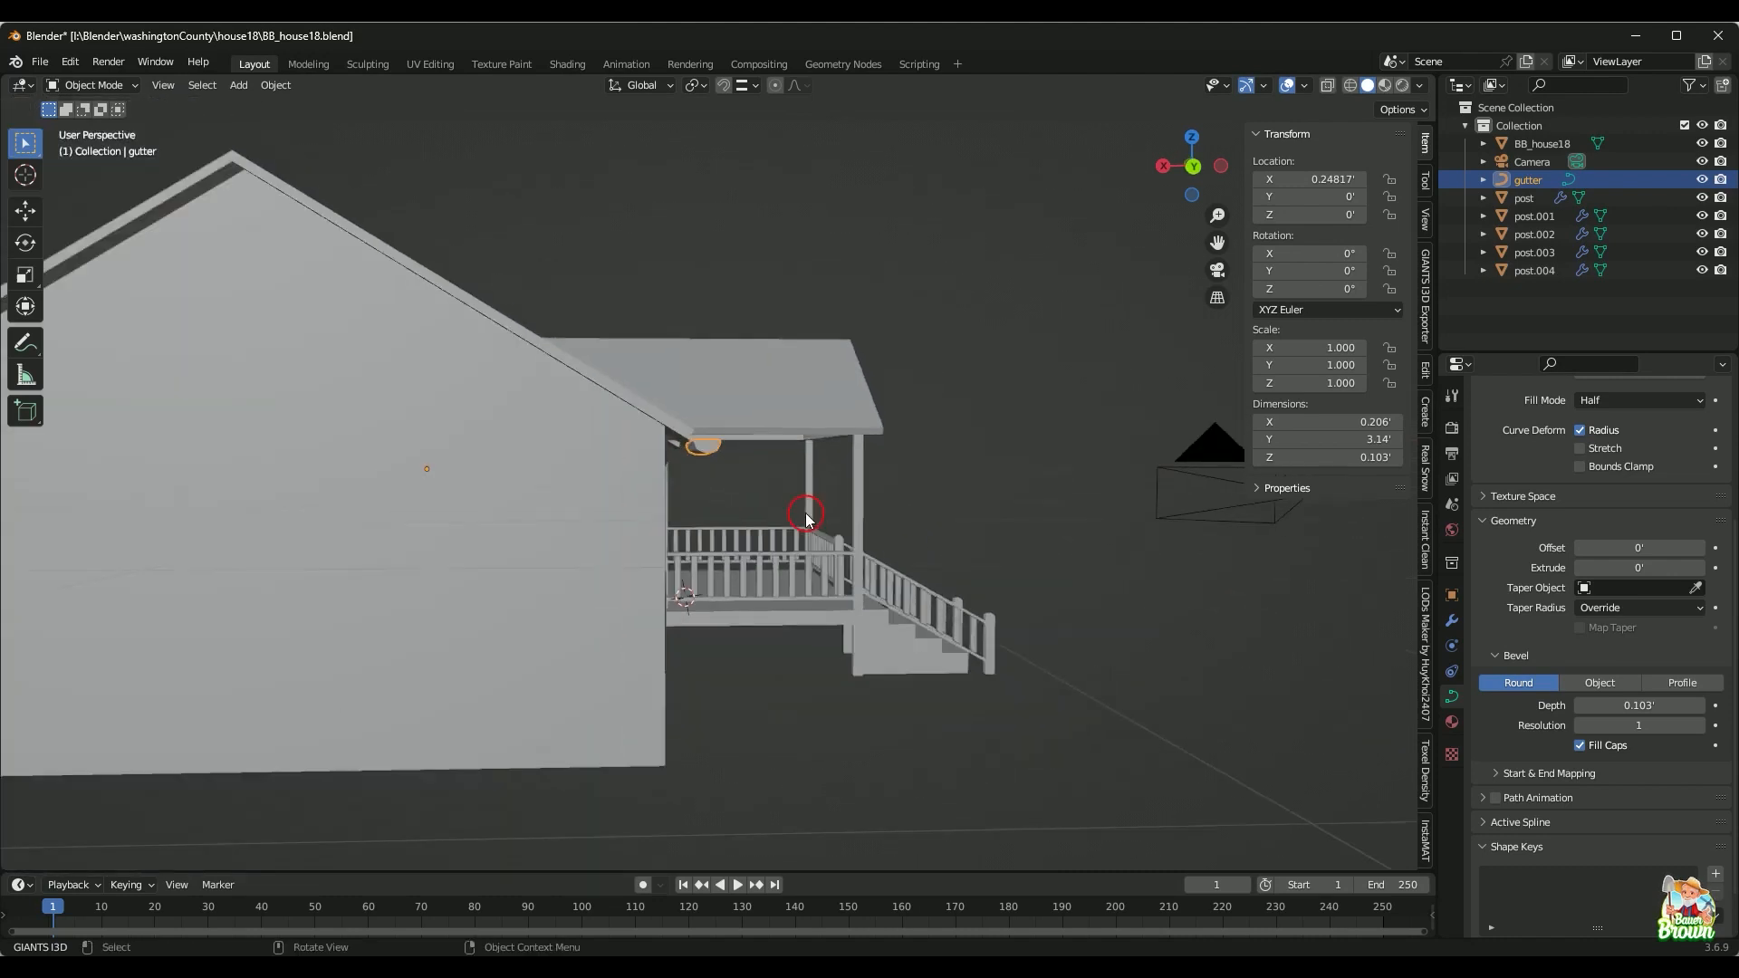
Step: Increase the gutter curve's bevel depth to 0.115'
click(982, 535)
middle_drag(981, 535, 914, 587)
middle_drag(851, 530, 837, 497)
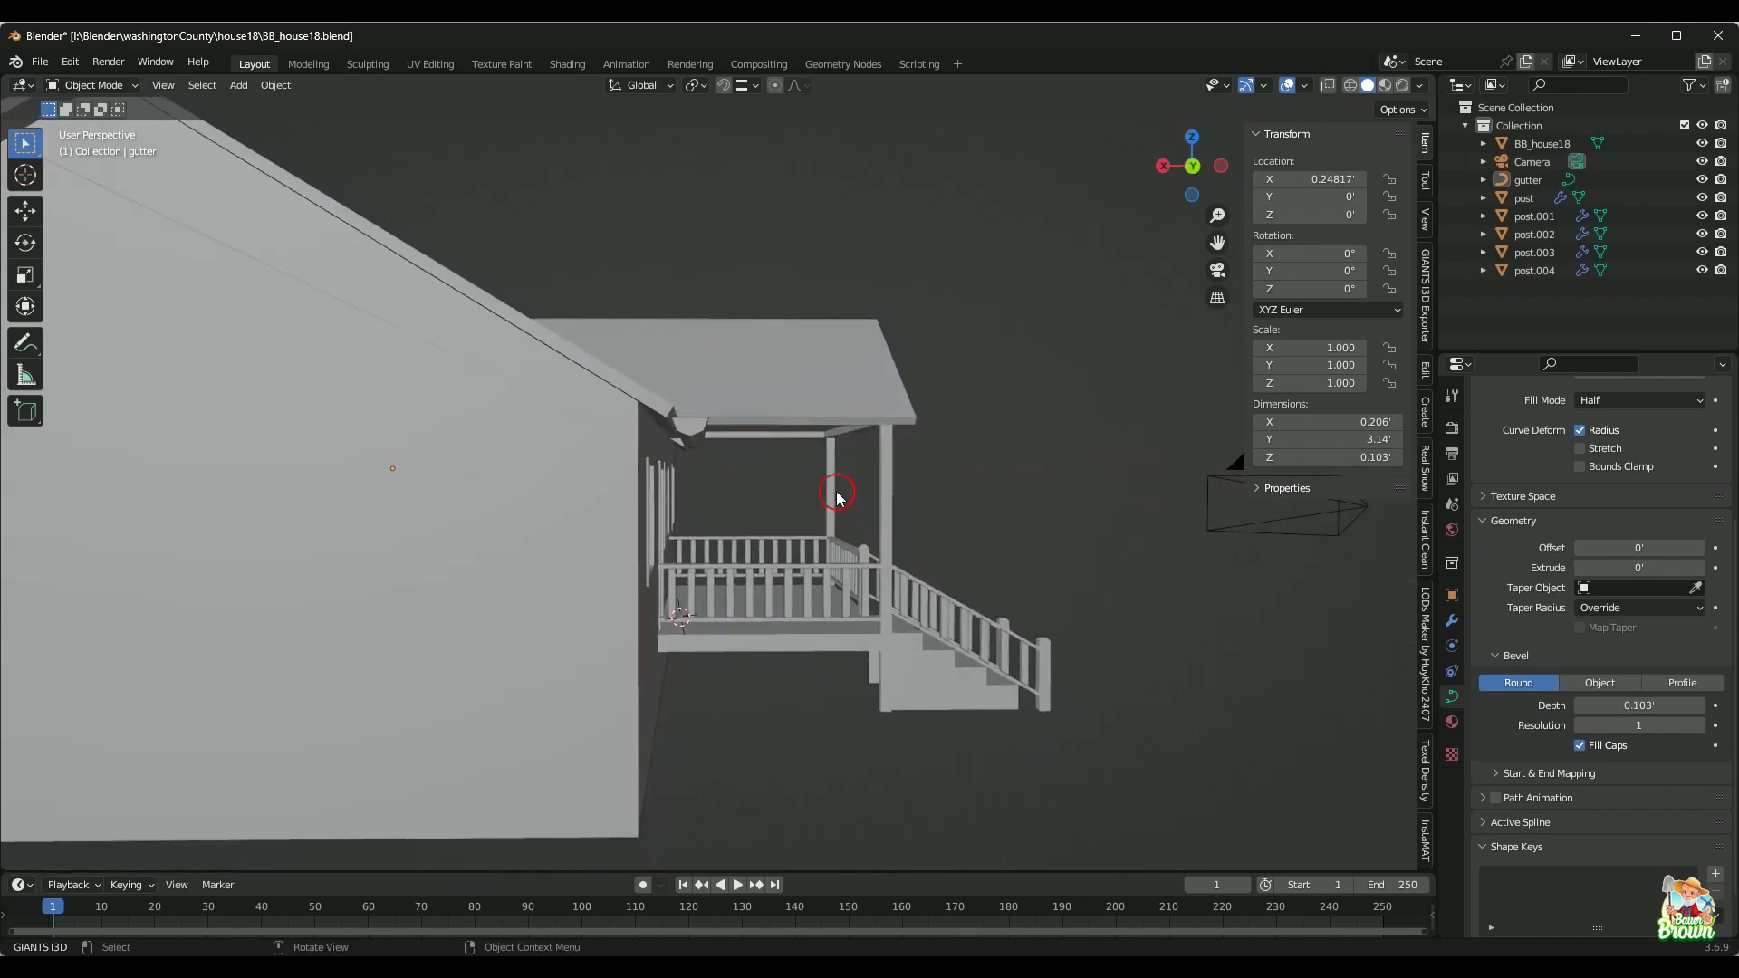
click(691, 441)
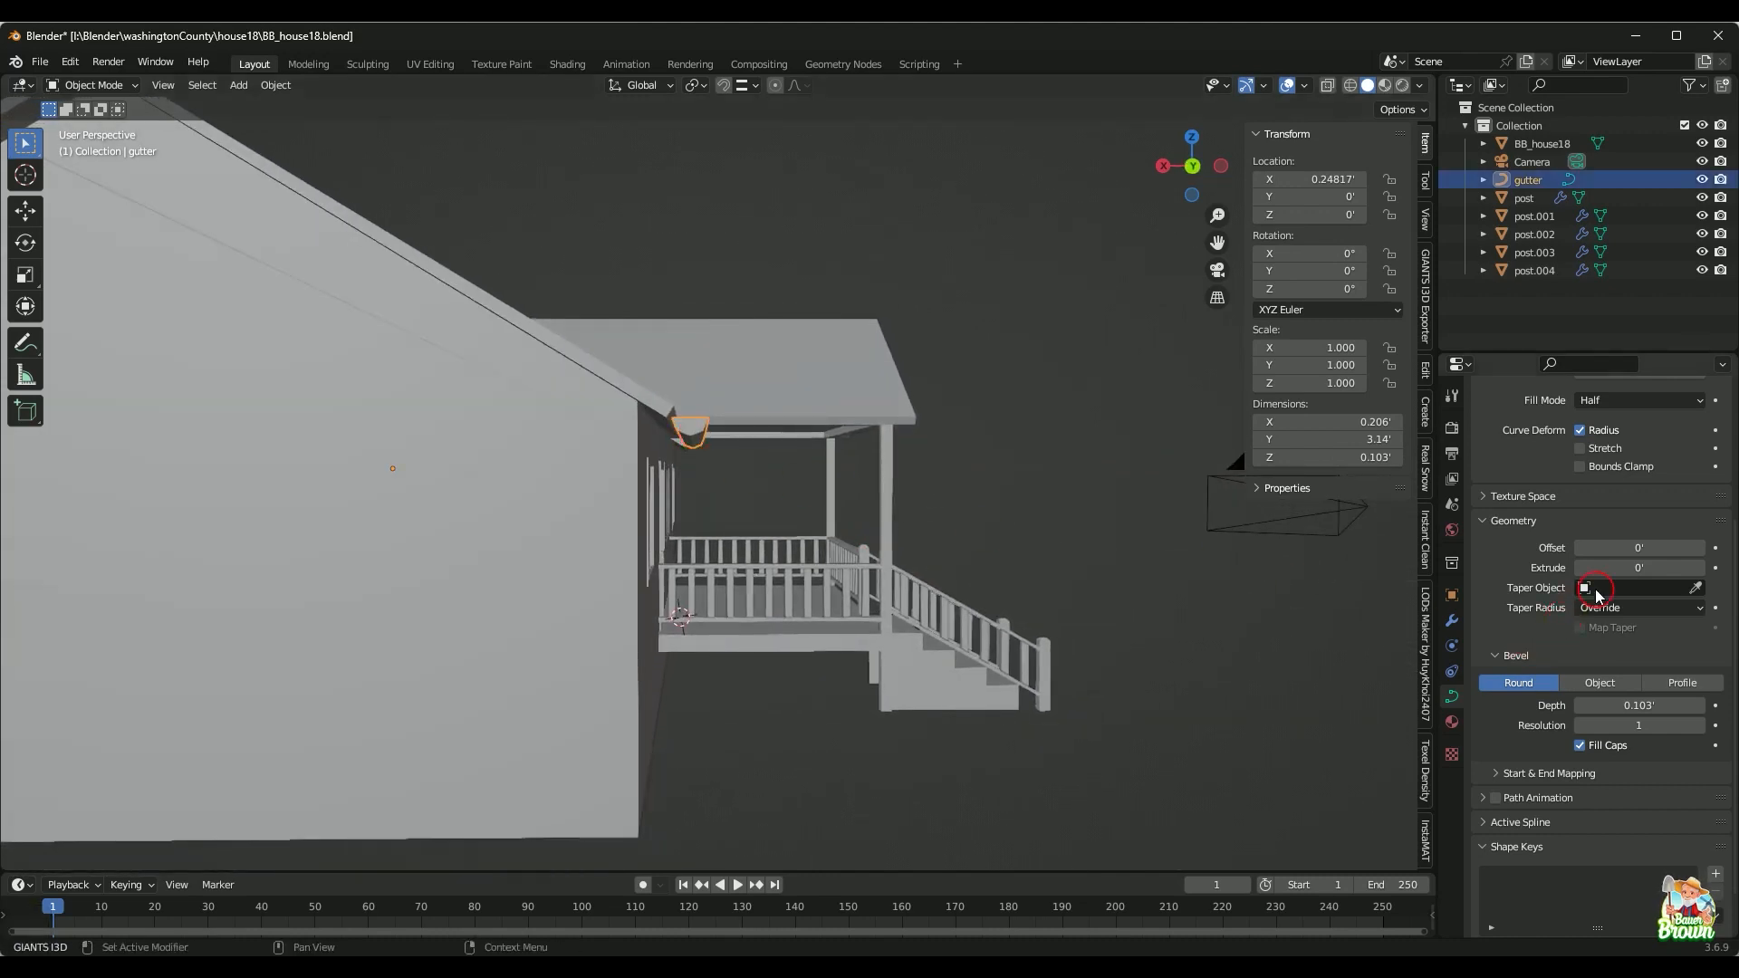
drag(1638, 711, 1654, 711)
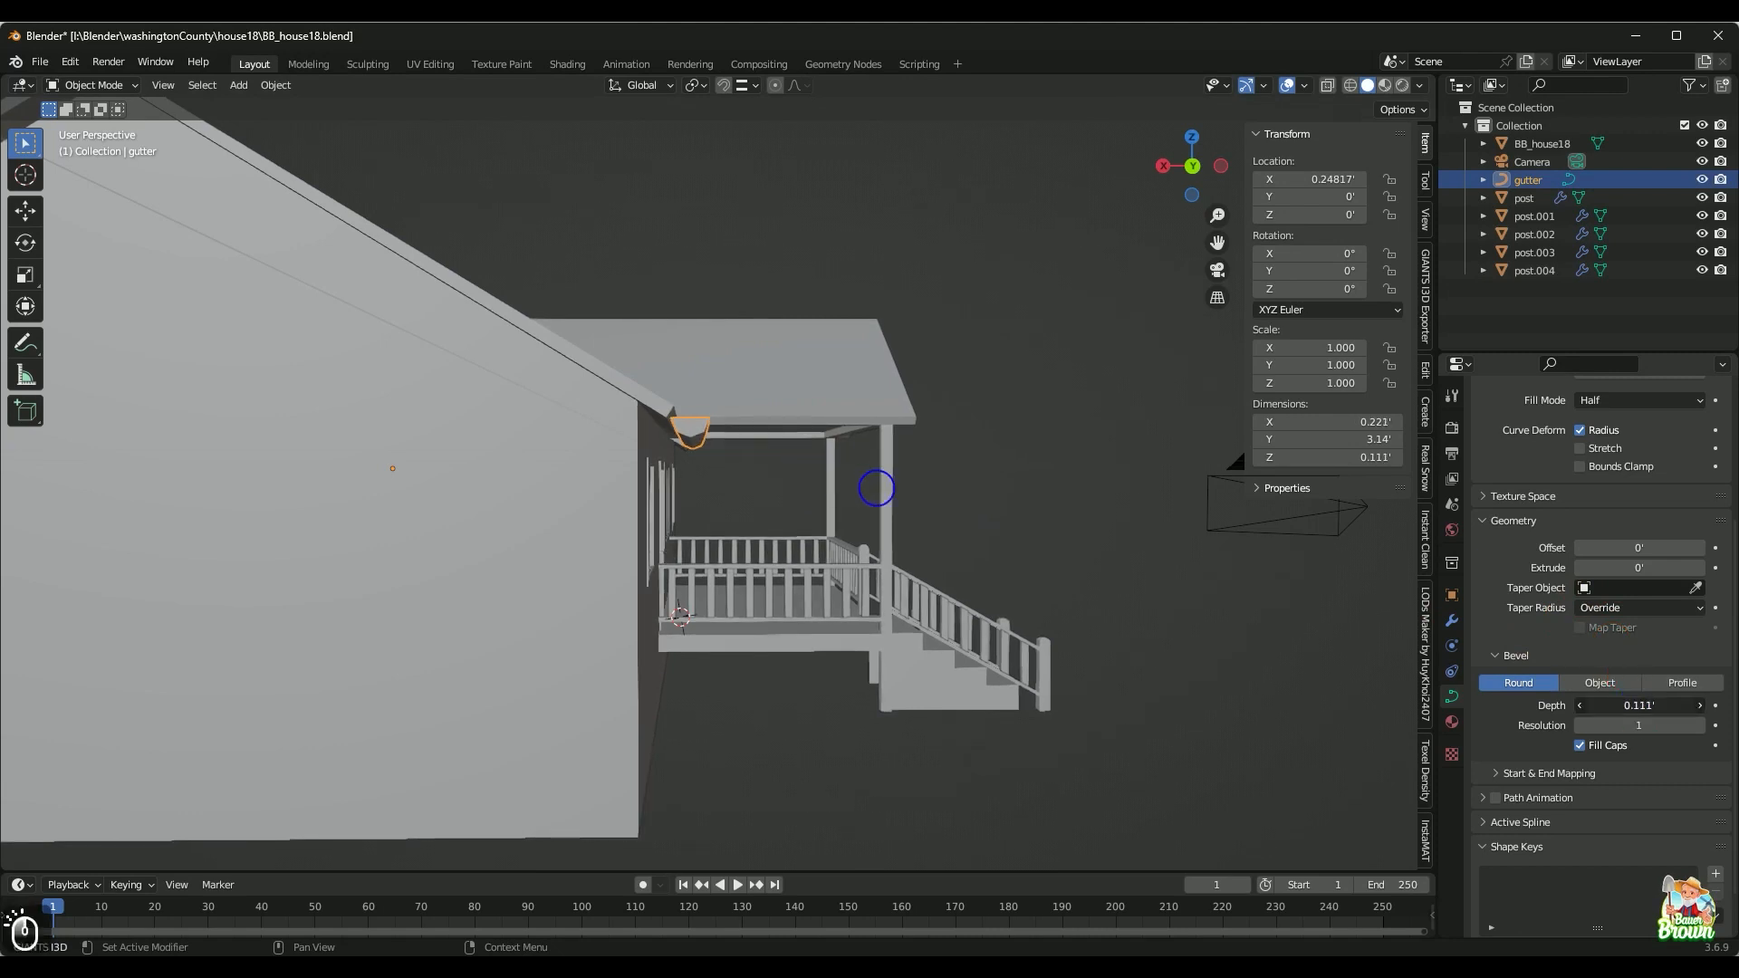
scroll(1487, 730, up, 1)
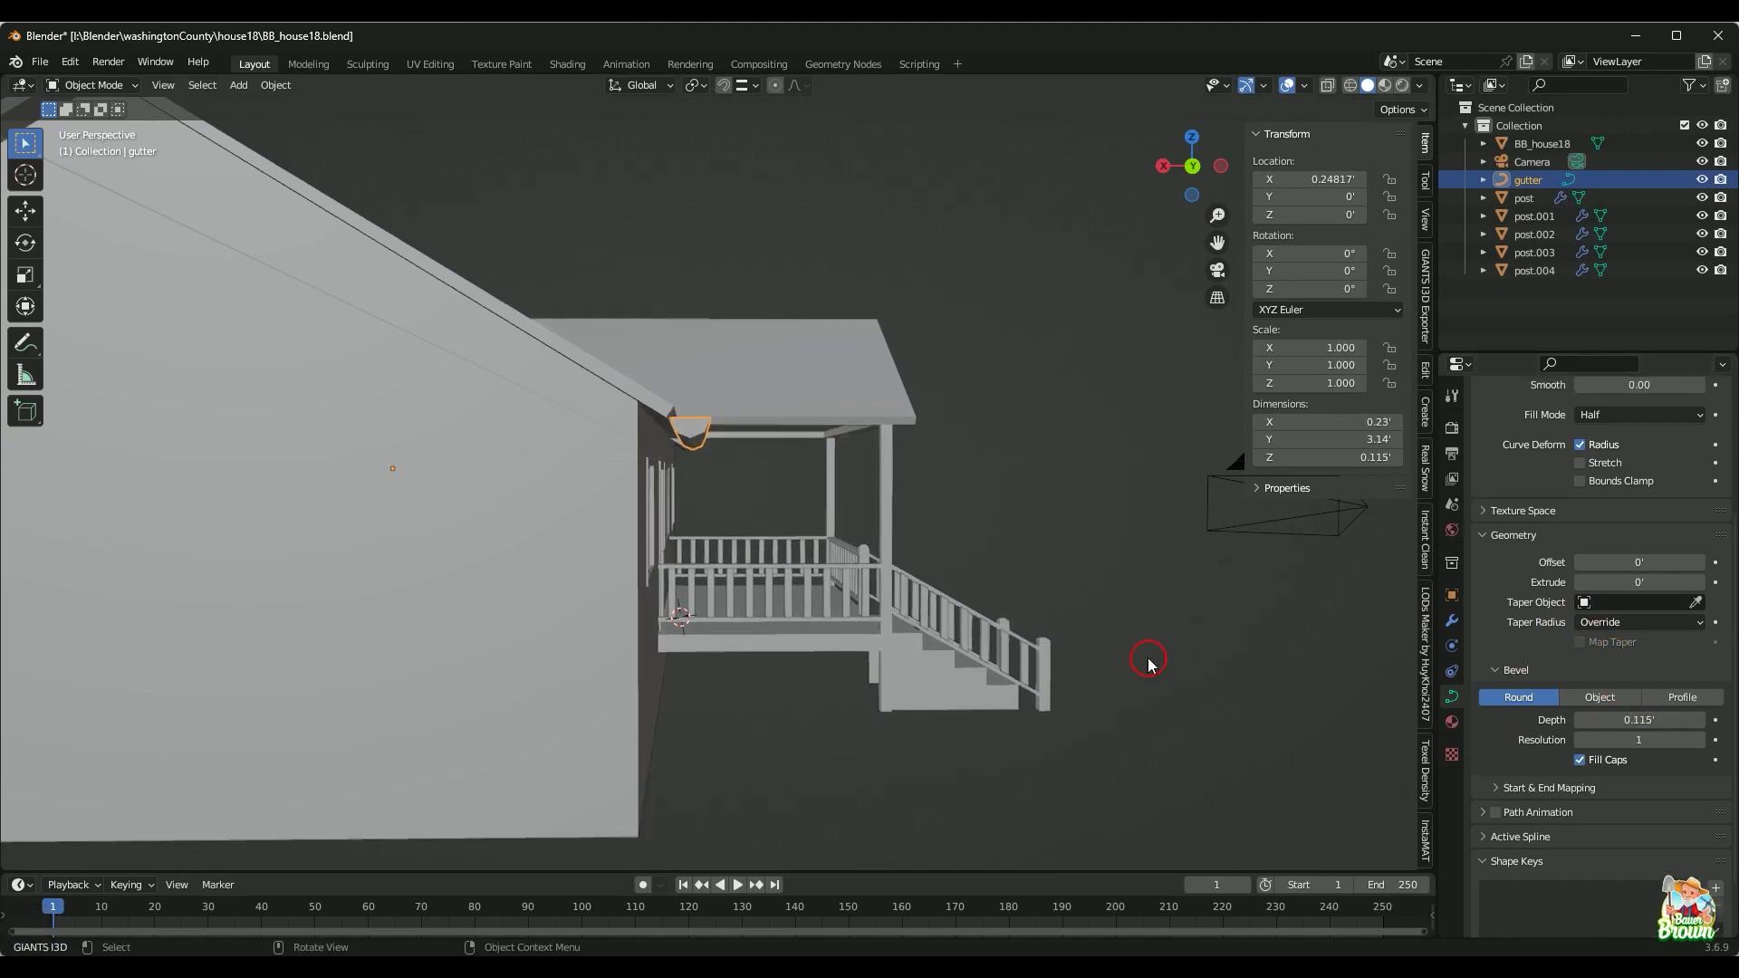
Step: Shift the gutter along the global X axis by about -0.0102' to adjust its fit against the eave, and deselect it
middle_drag(1149, 660, 1149, 682)
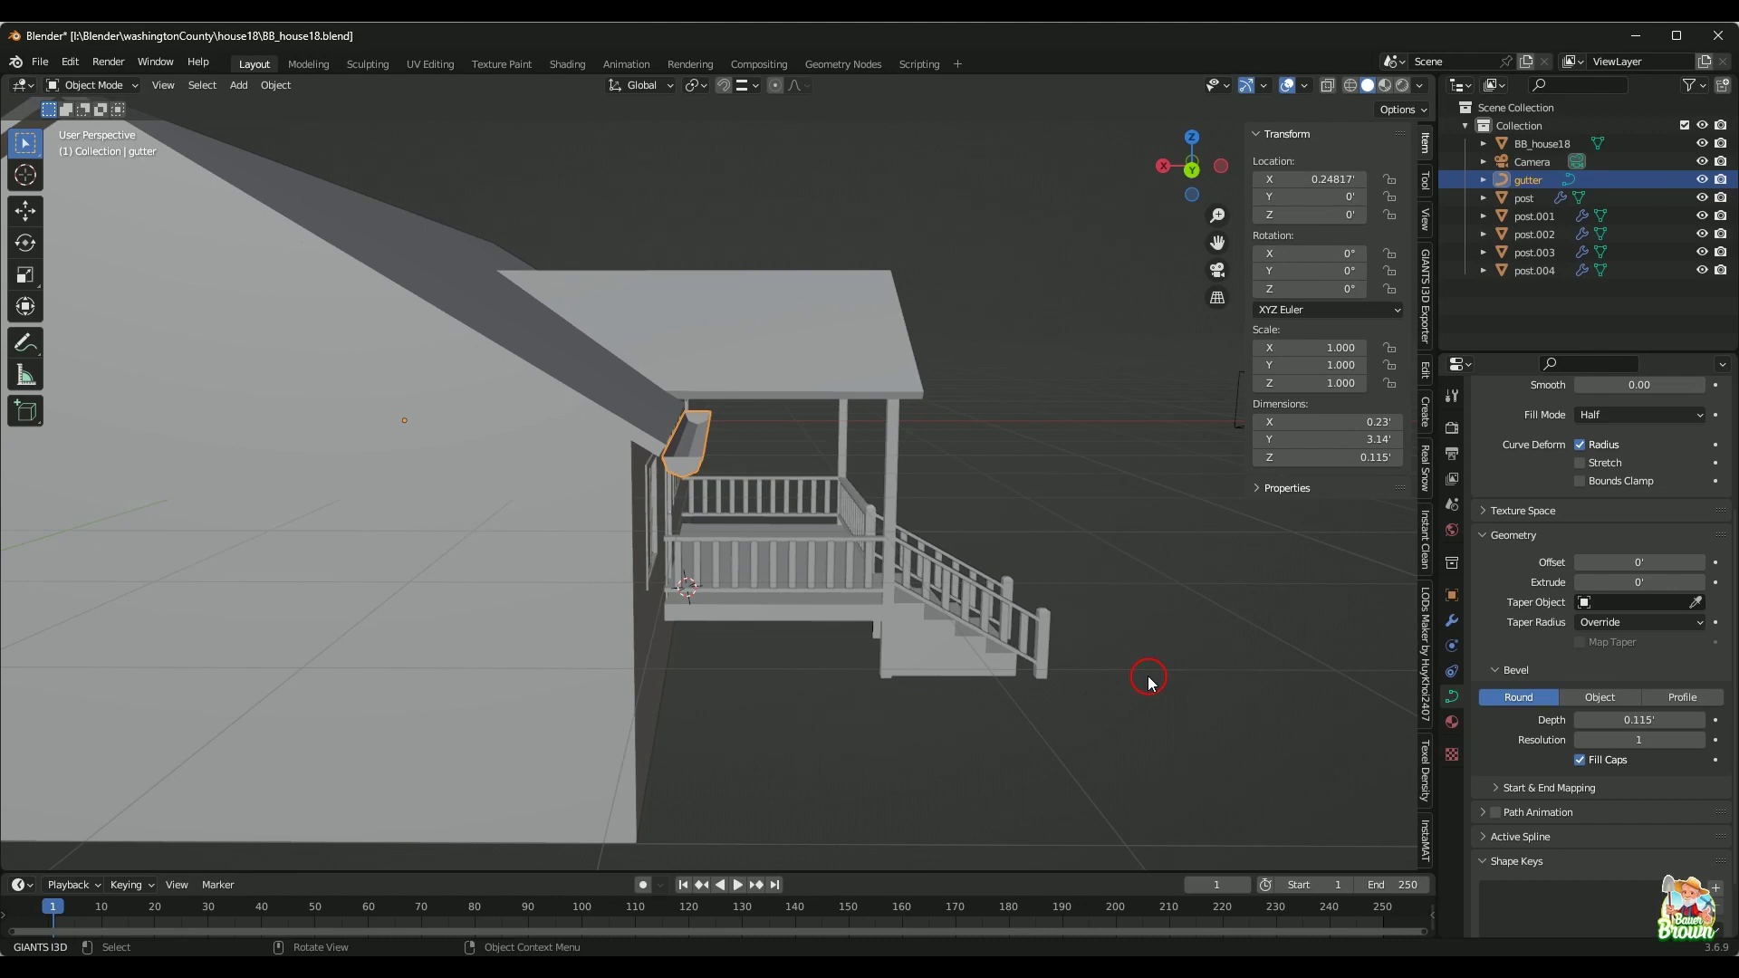
key(g)
key(x)
key(shift)
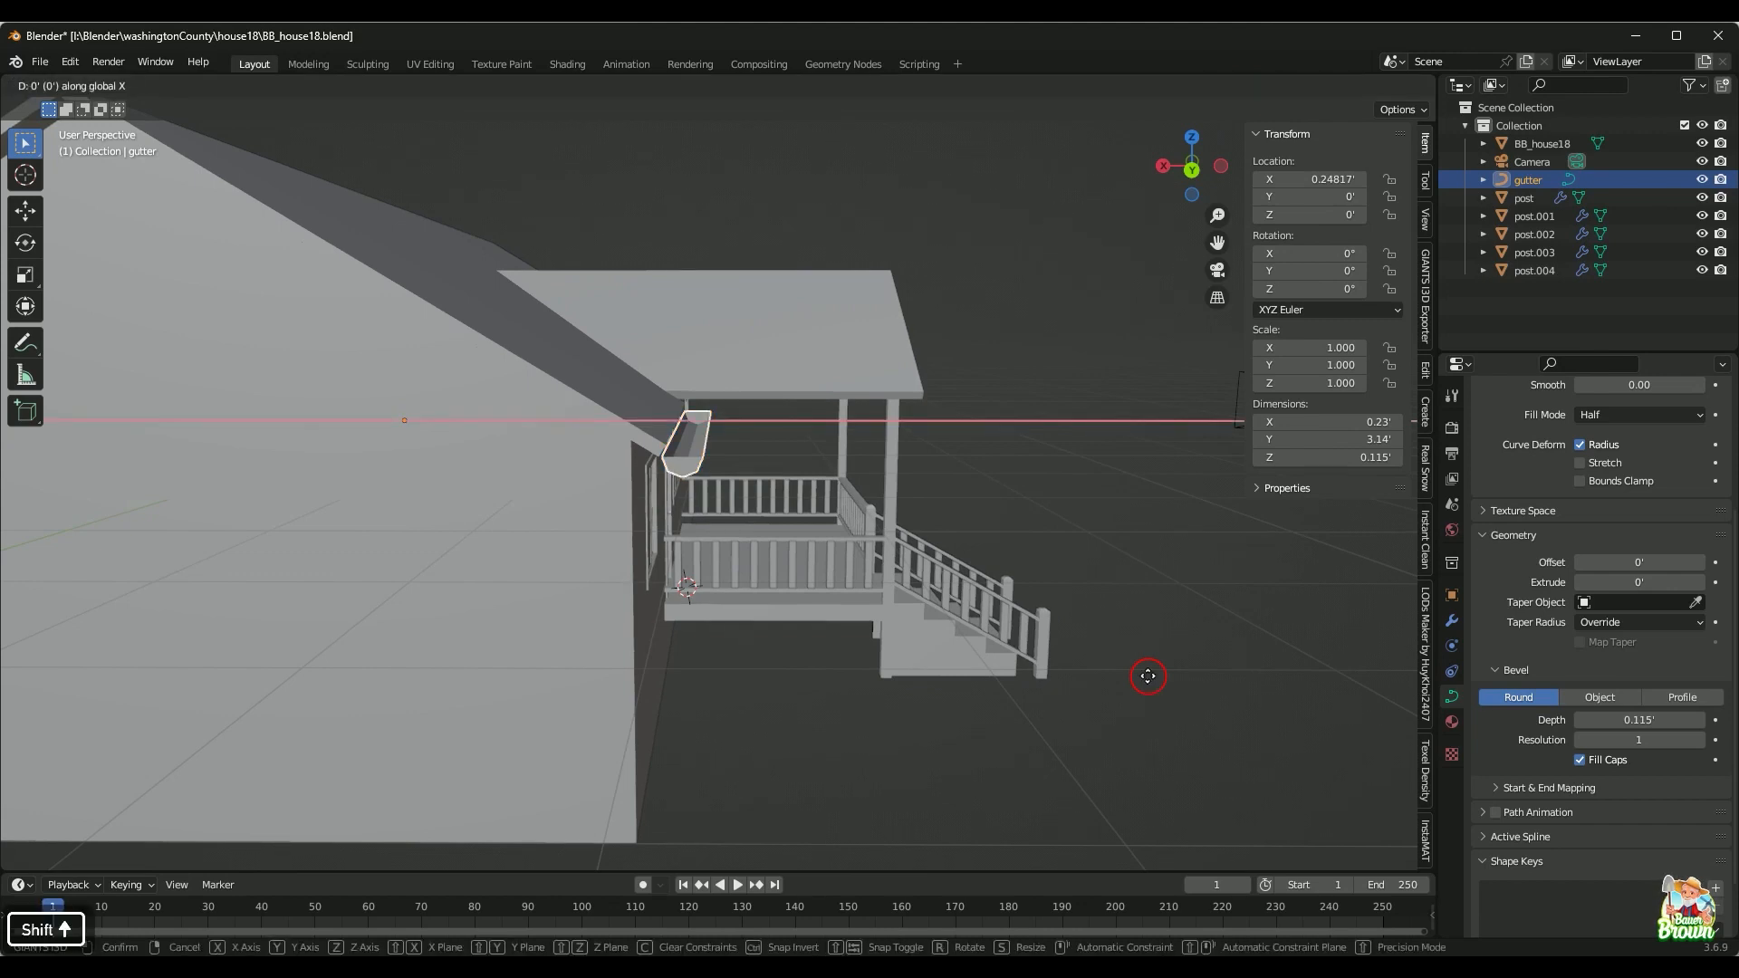
click(1162, 666)
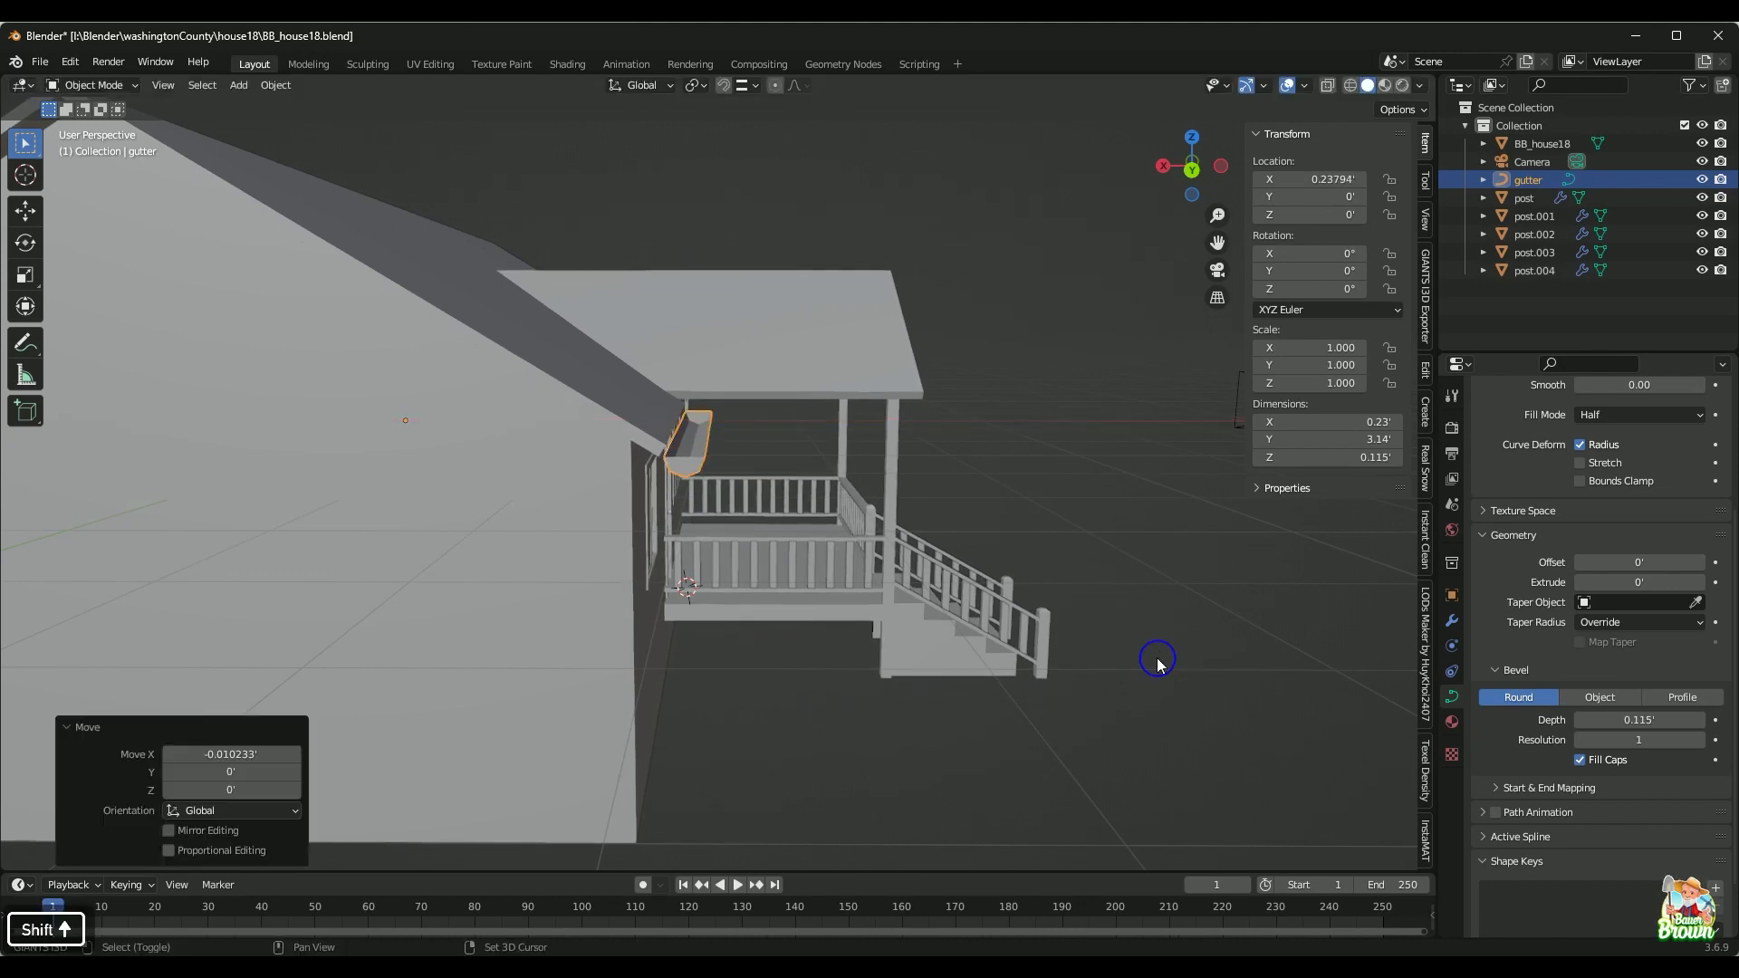
middle_drag(1153, 667, 877, 667)
scroll(1161, 645, down, 5)
click(1160, 642)
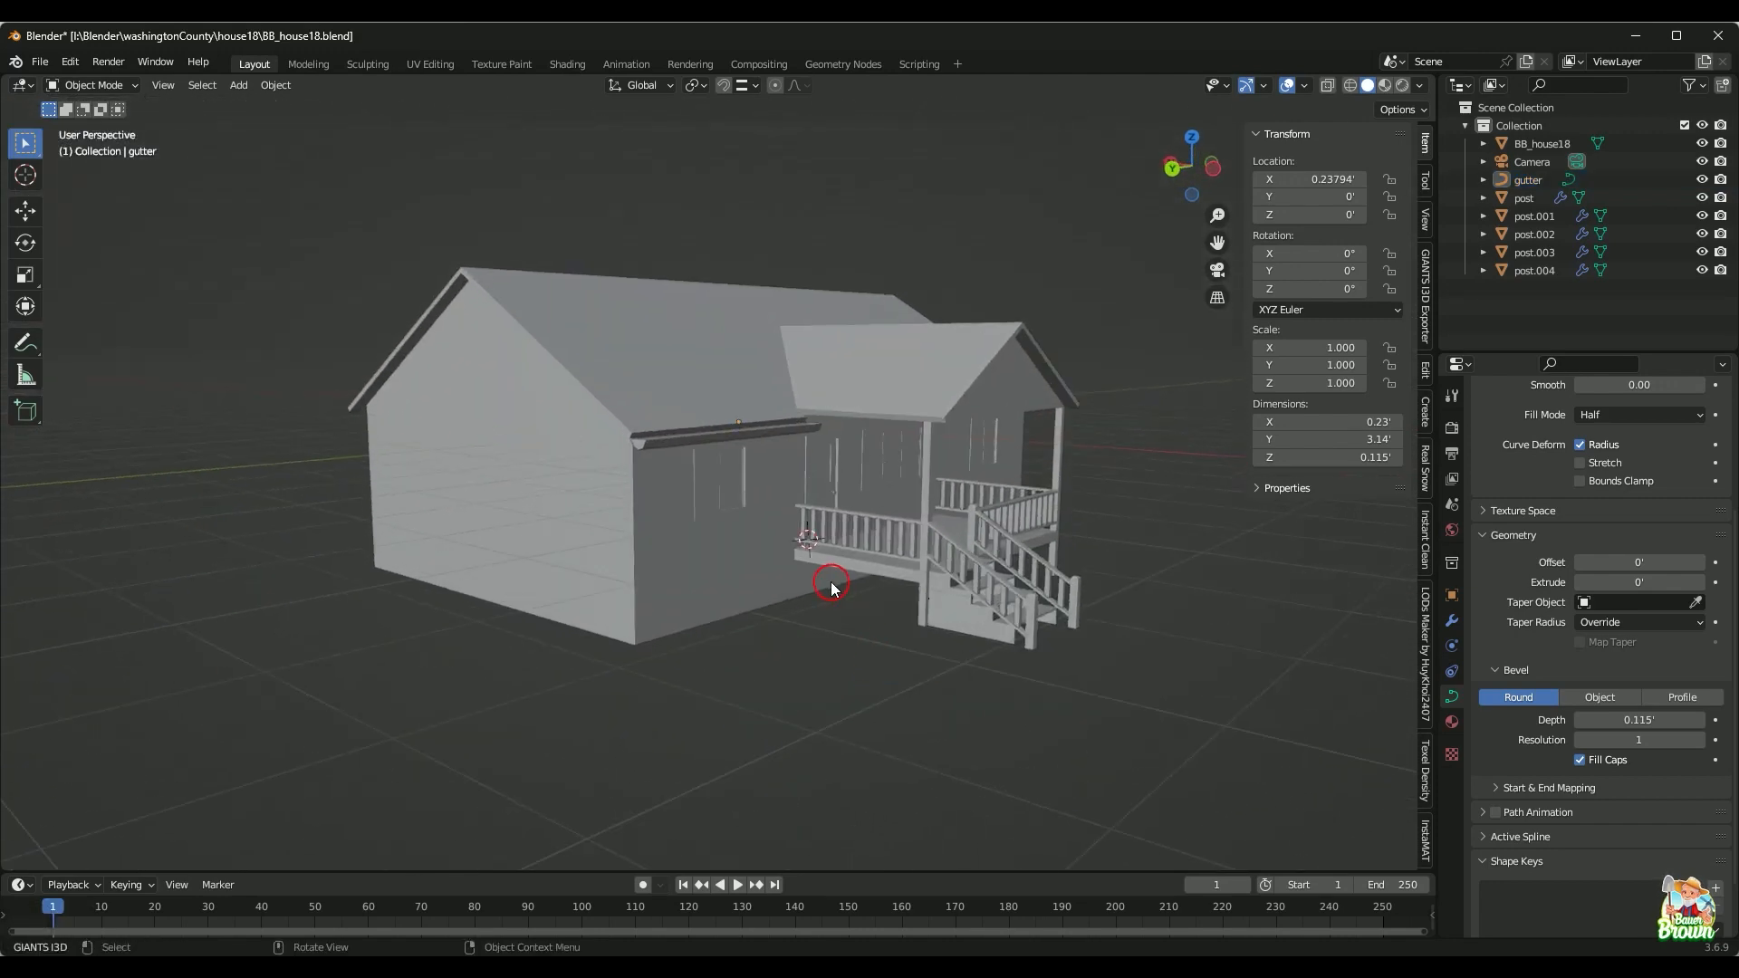
Step: Examine the gutter's size and fit along the eave from several angles around the house
scroll(831, 584, up, 2)
middle_drag(832, 587, 871, 578)
scroll(871, 578, up, 3)
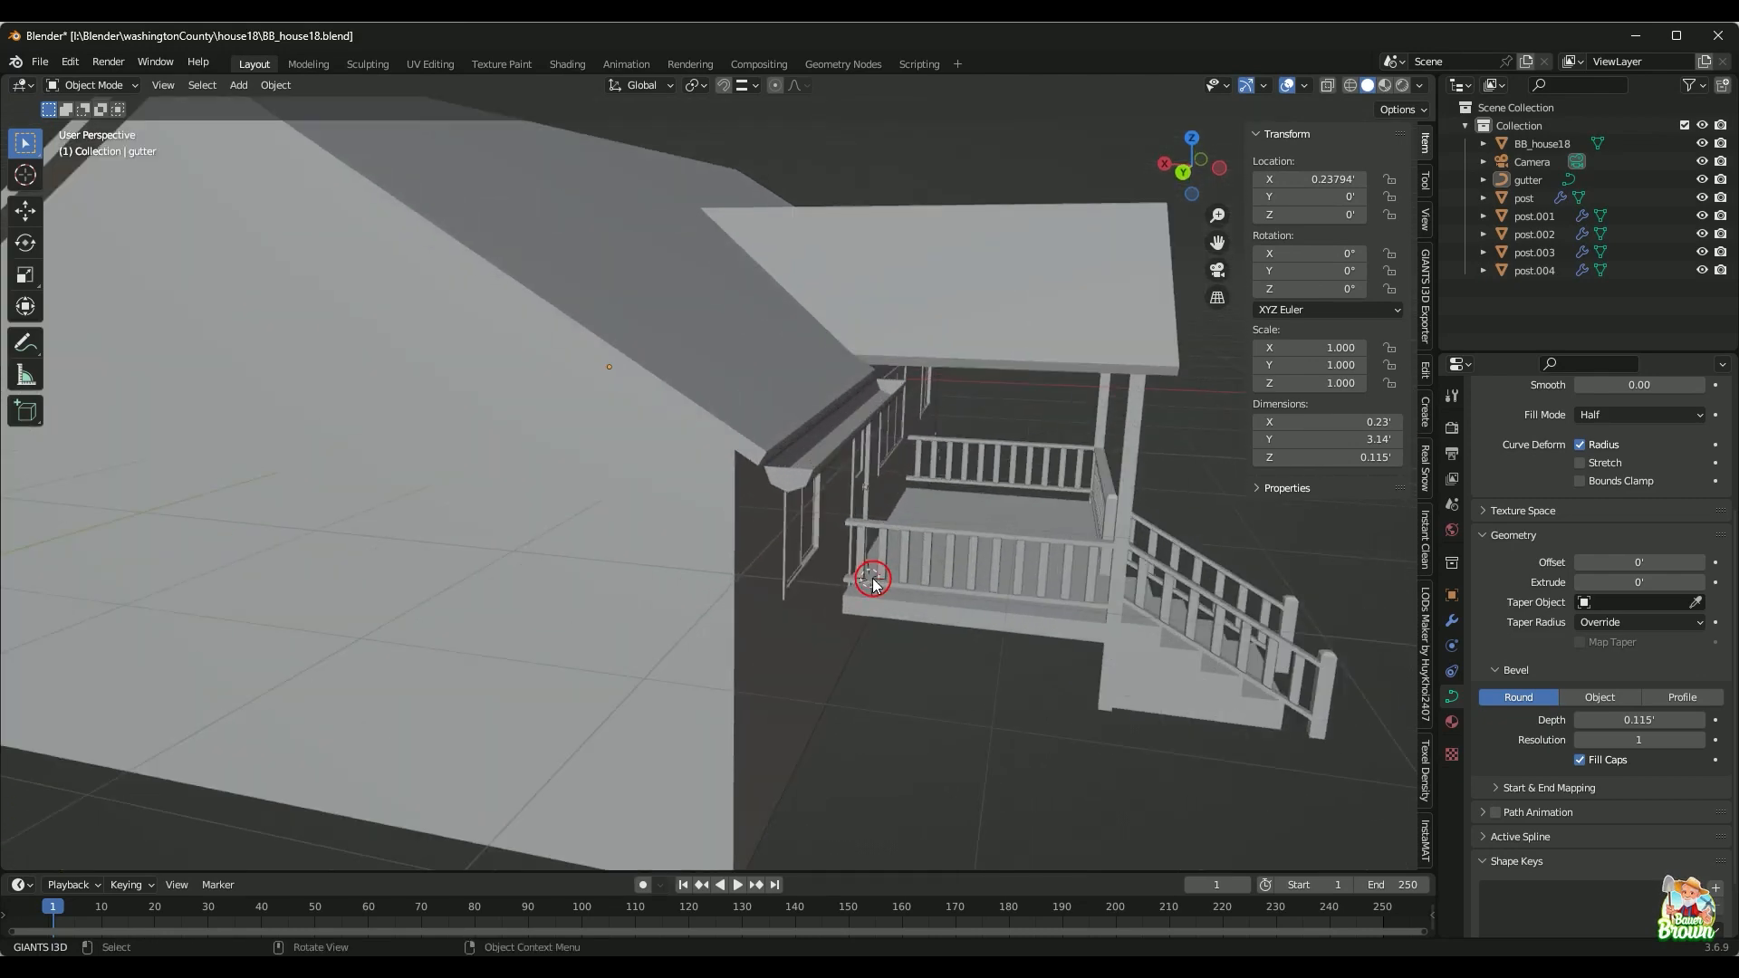
scroll(873, 581, down, 2)
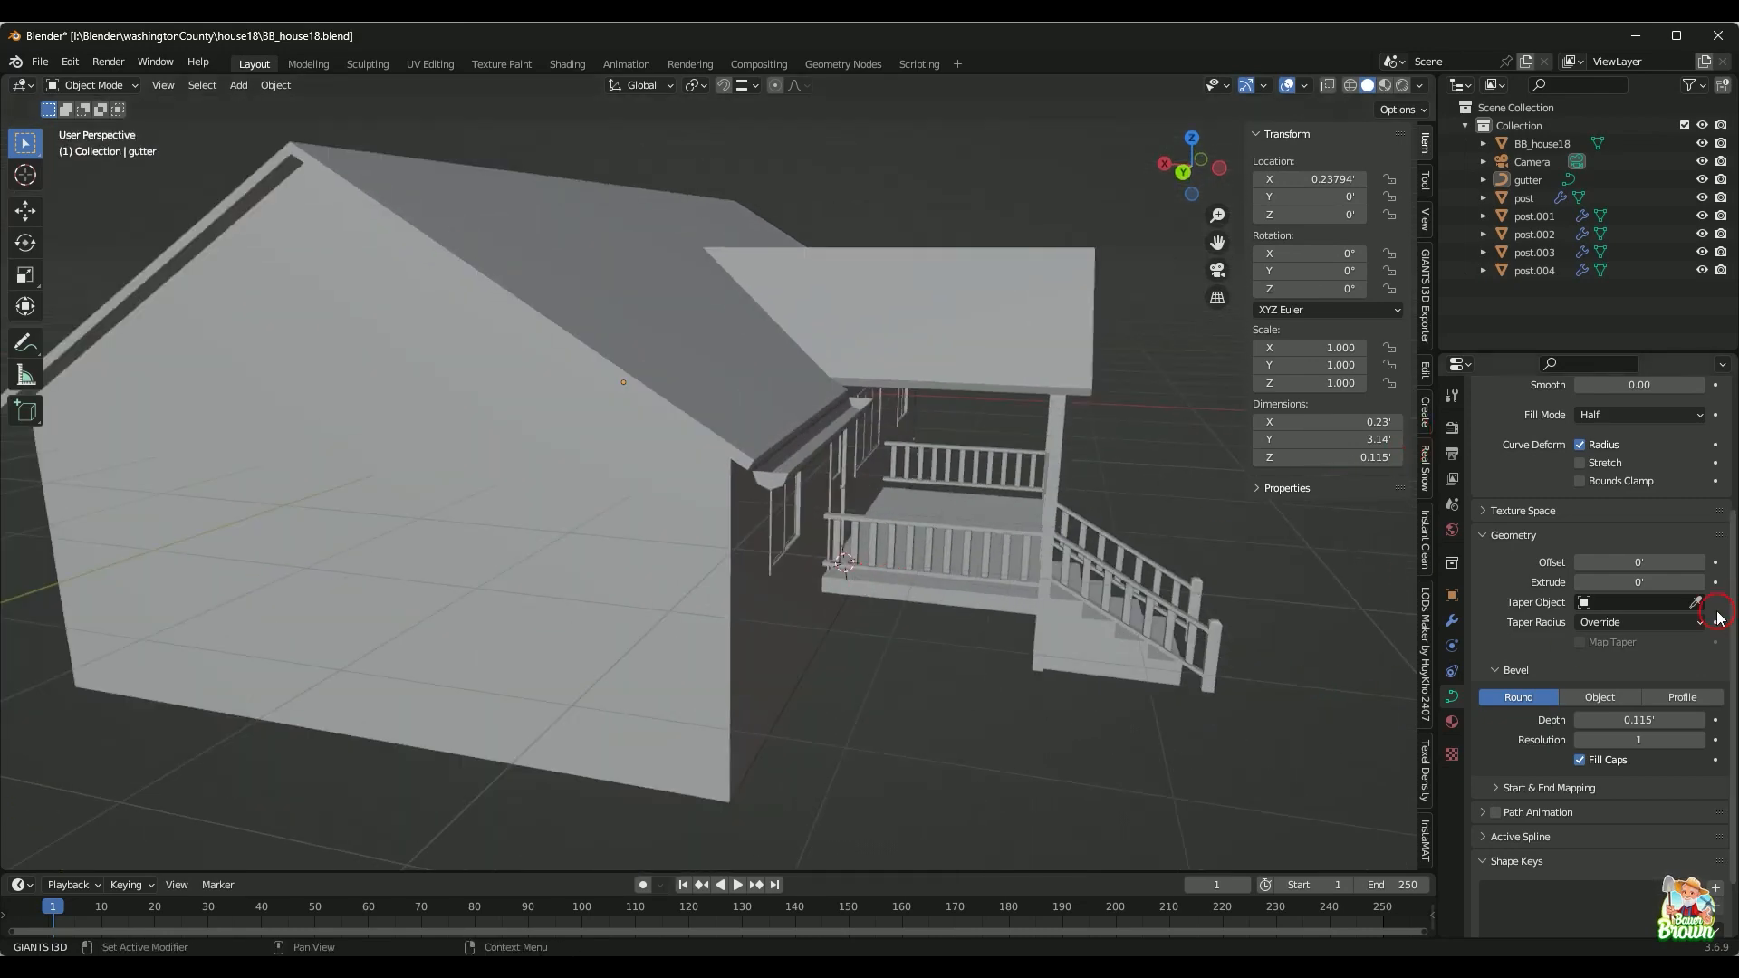
middle_drag(871, 584, 785, 612)
click(640, 589)
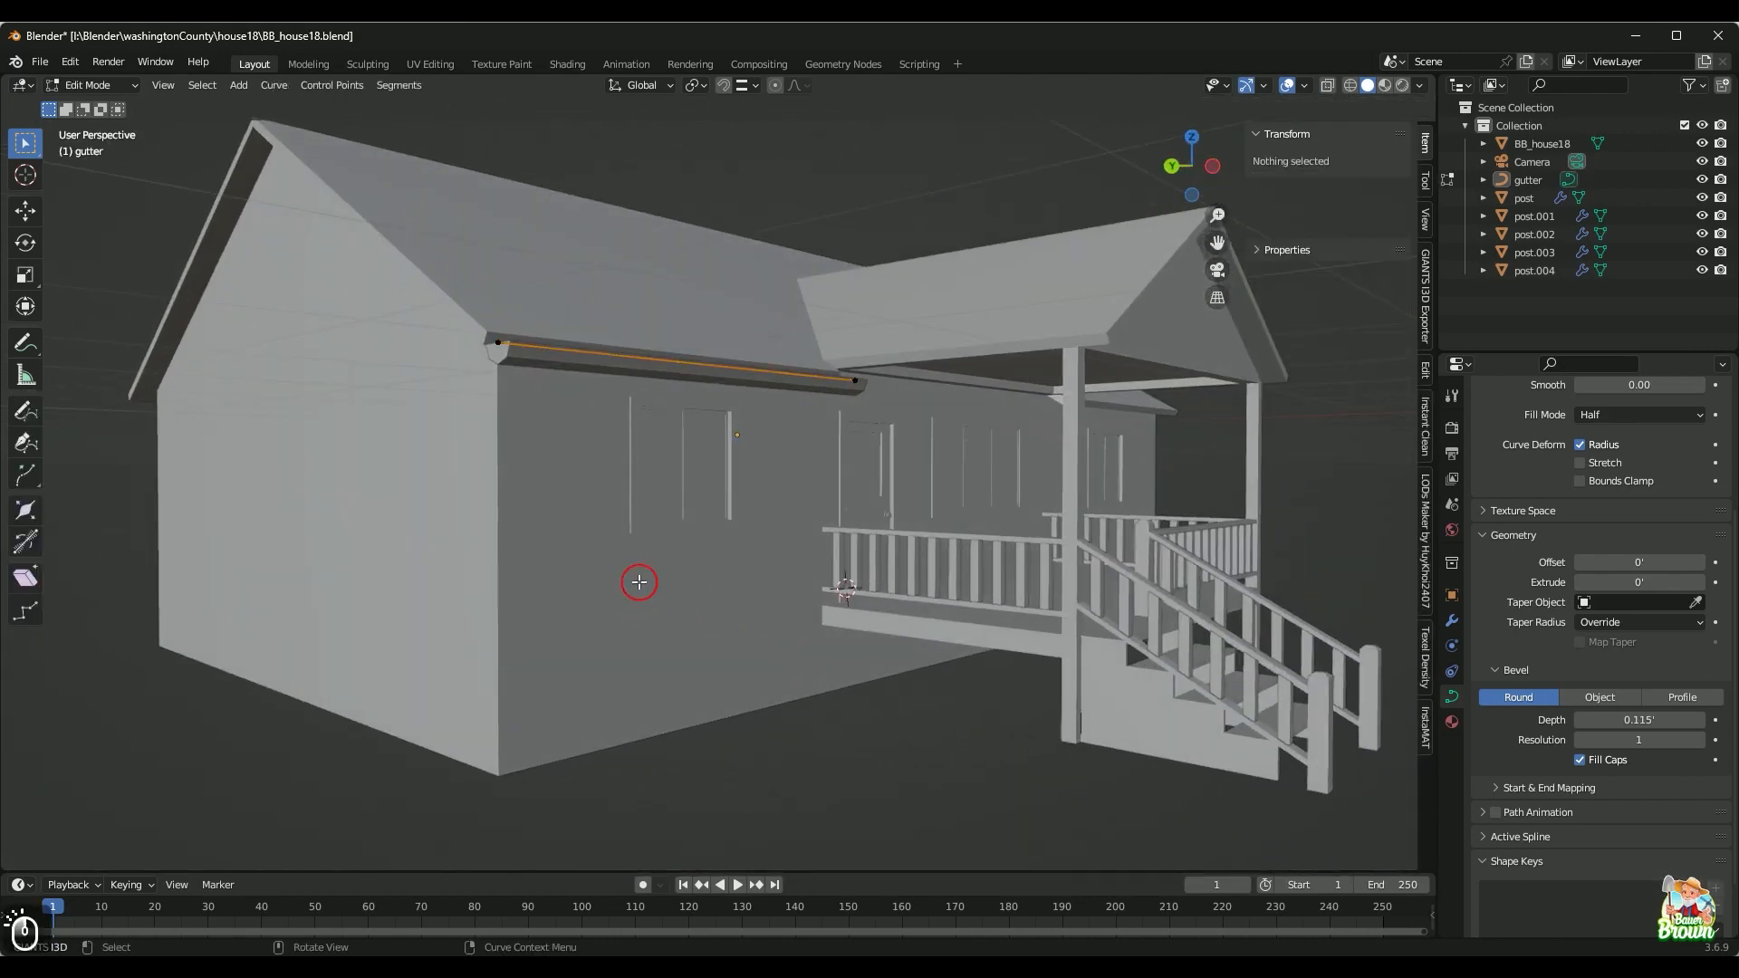
key(Tab)
scroll(638, 584, down, 3)
middle_drag(638, 583, 747, 668)
scroll(567, 611, up, 2)
scroll(747, 667, up, 2)
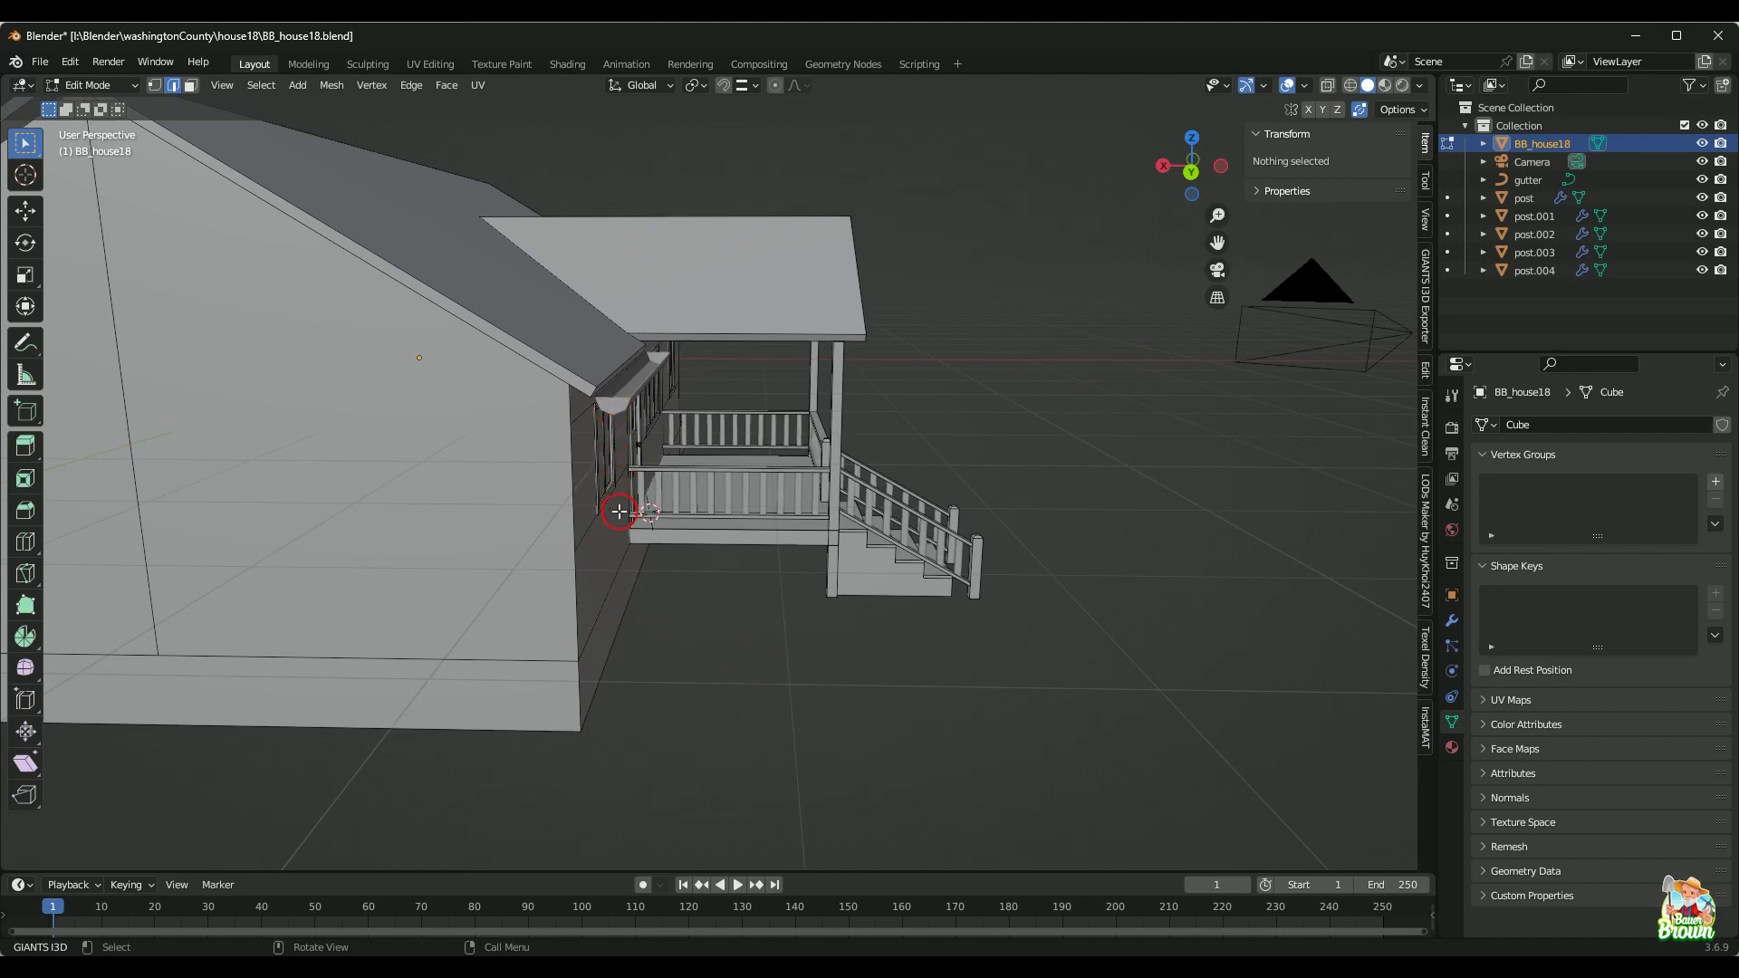
key(Tab)
Step: Select the gutter curve and reduce its bevel depth to 0.107'
click(623, 385)
scroll(747, 684, up, 1)
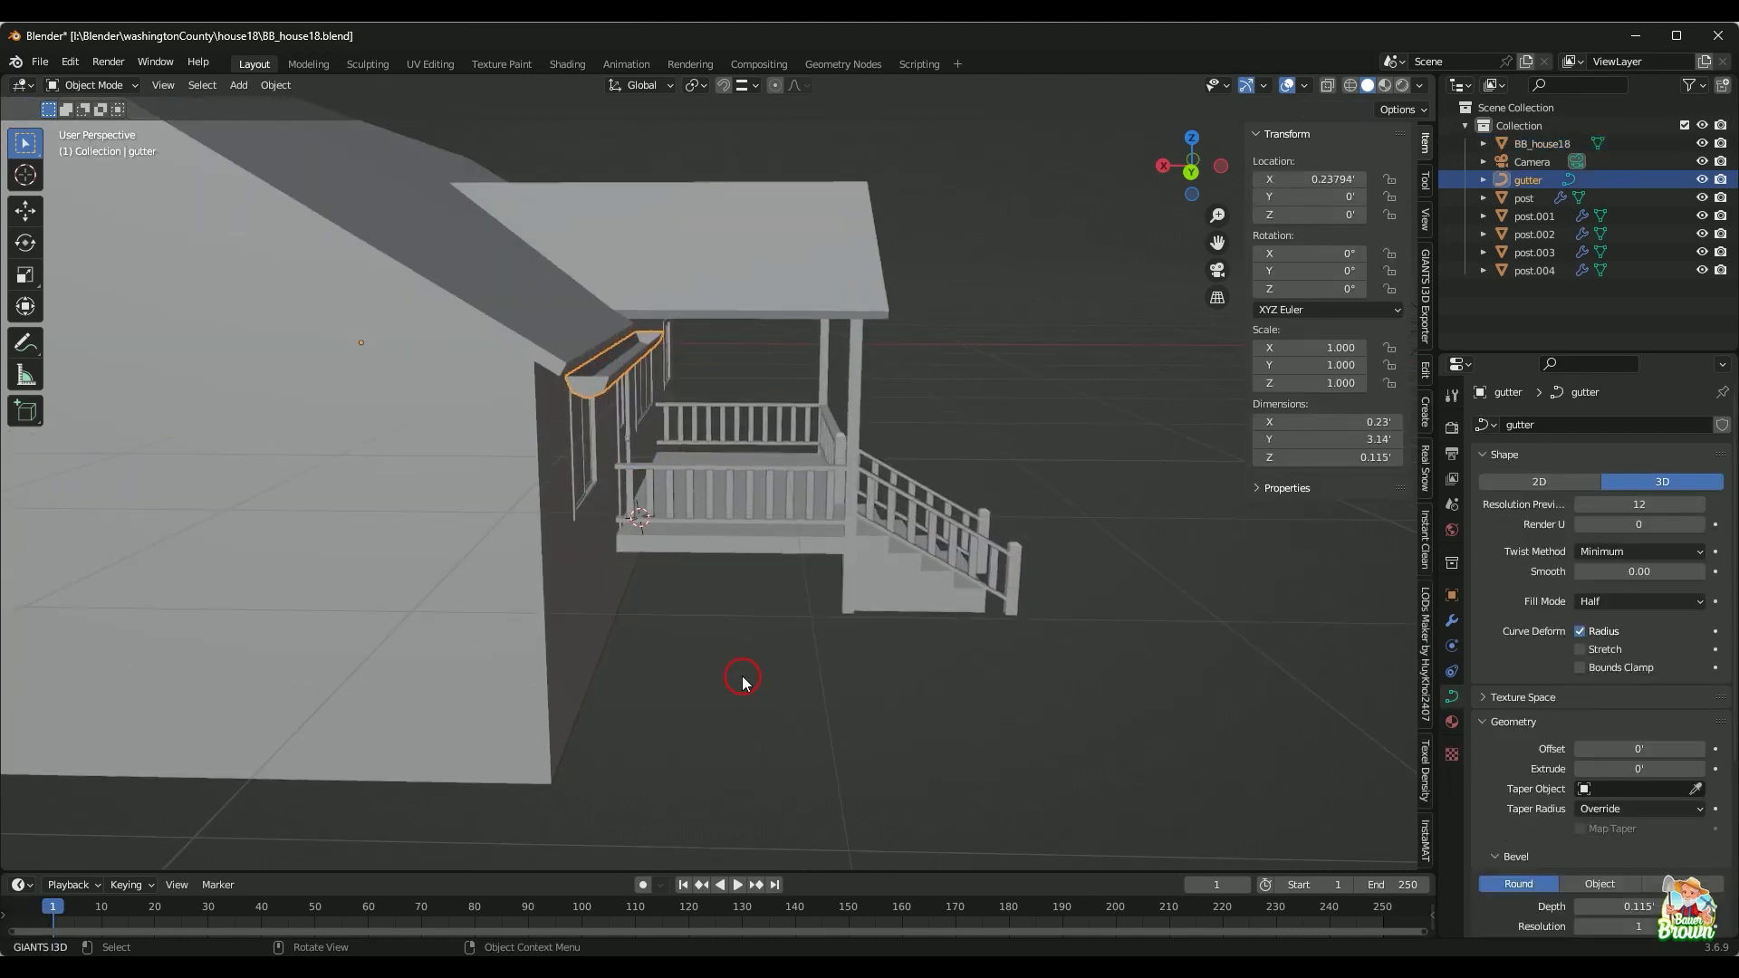
middle_drag(743, 681, 827, 668)
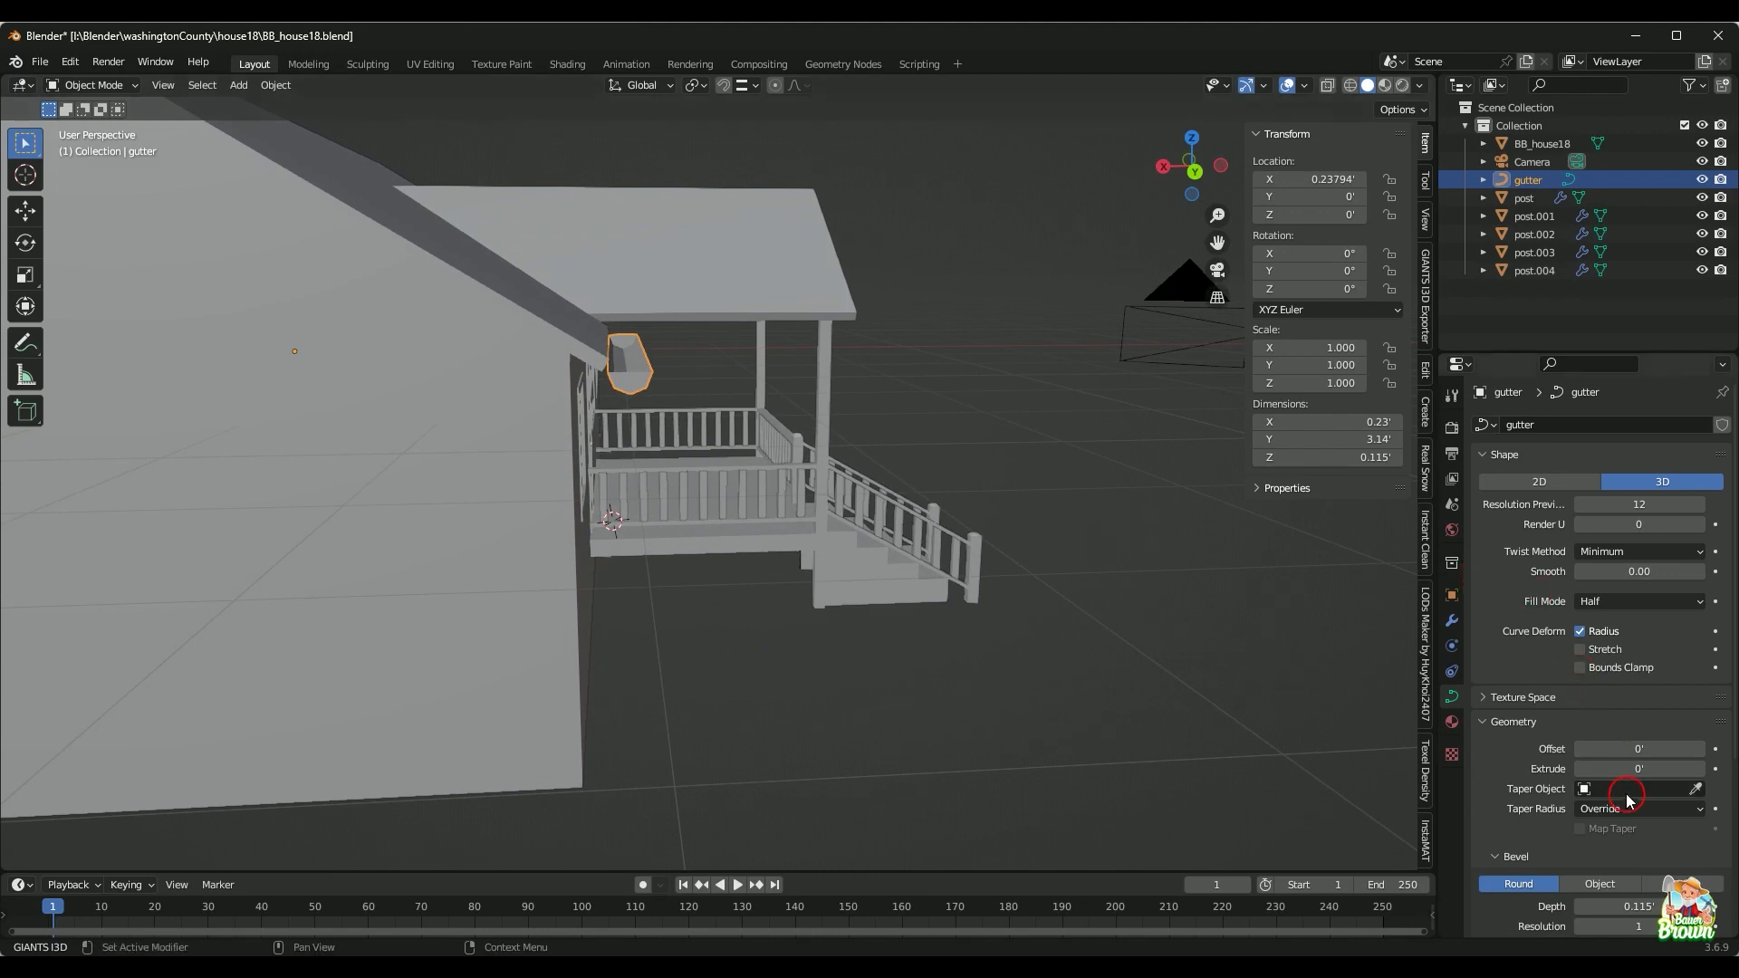
scroll(1546, 735, down, 2)
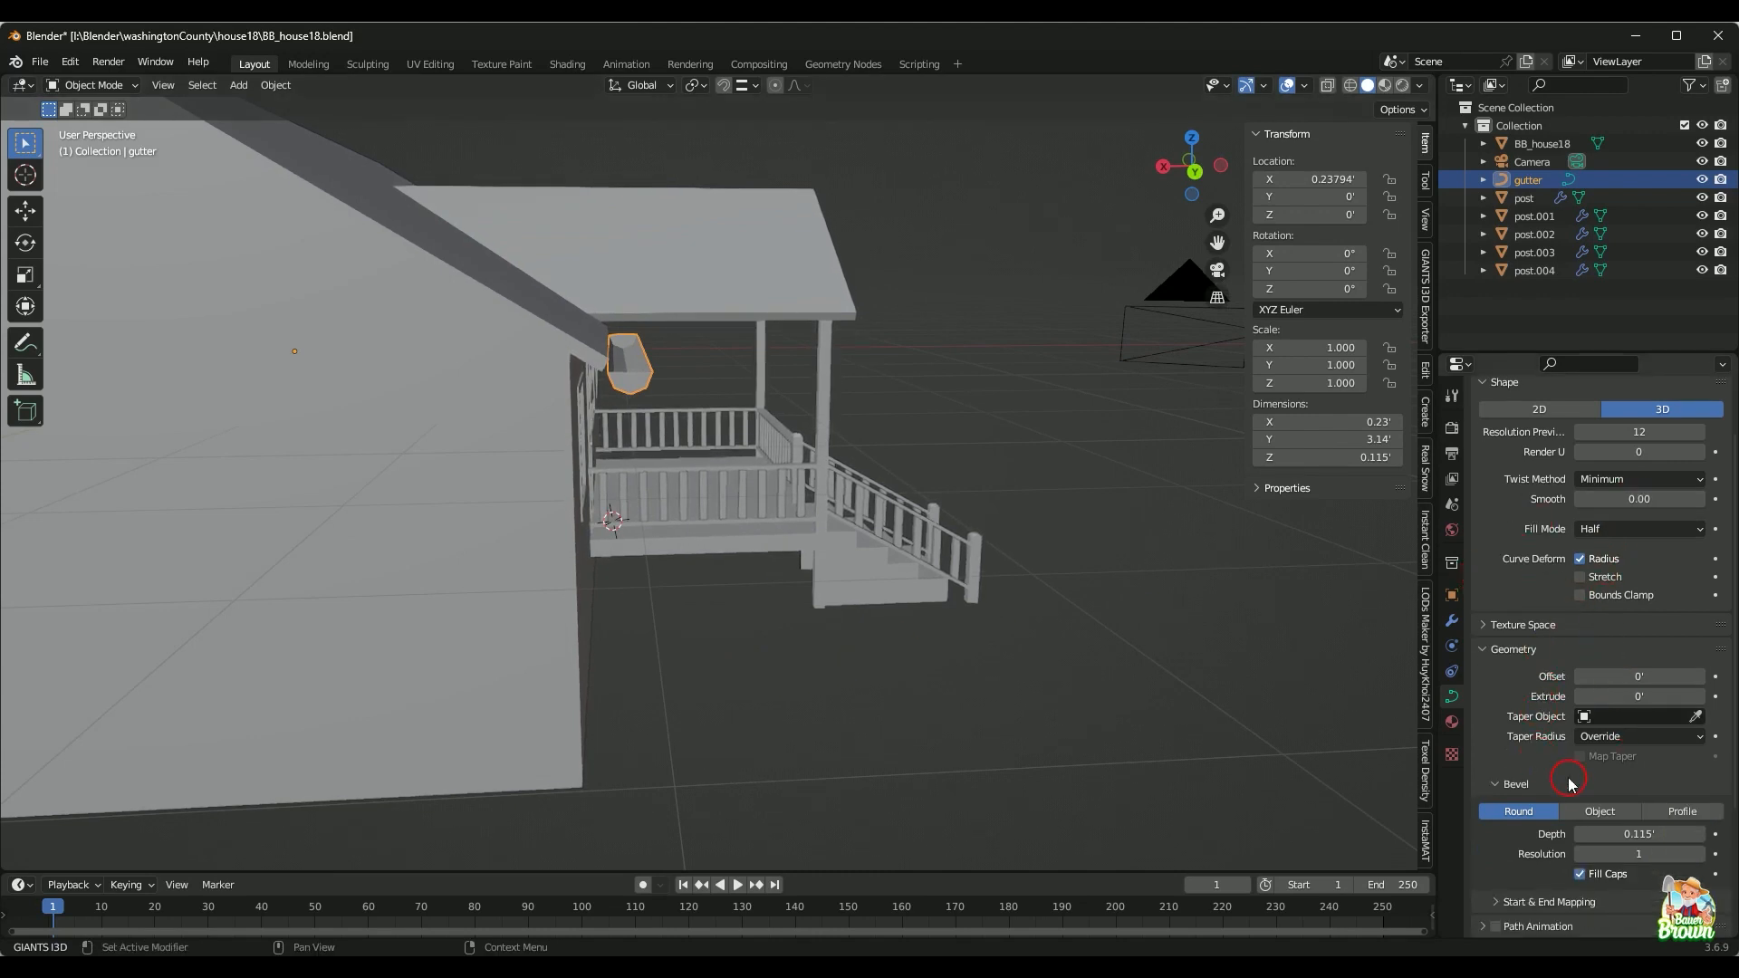
drag(1613, 833, 1603, 833)
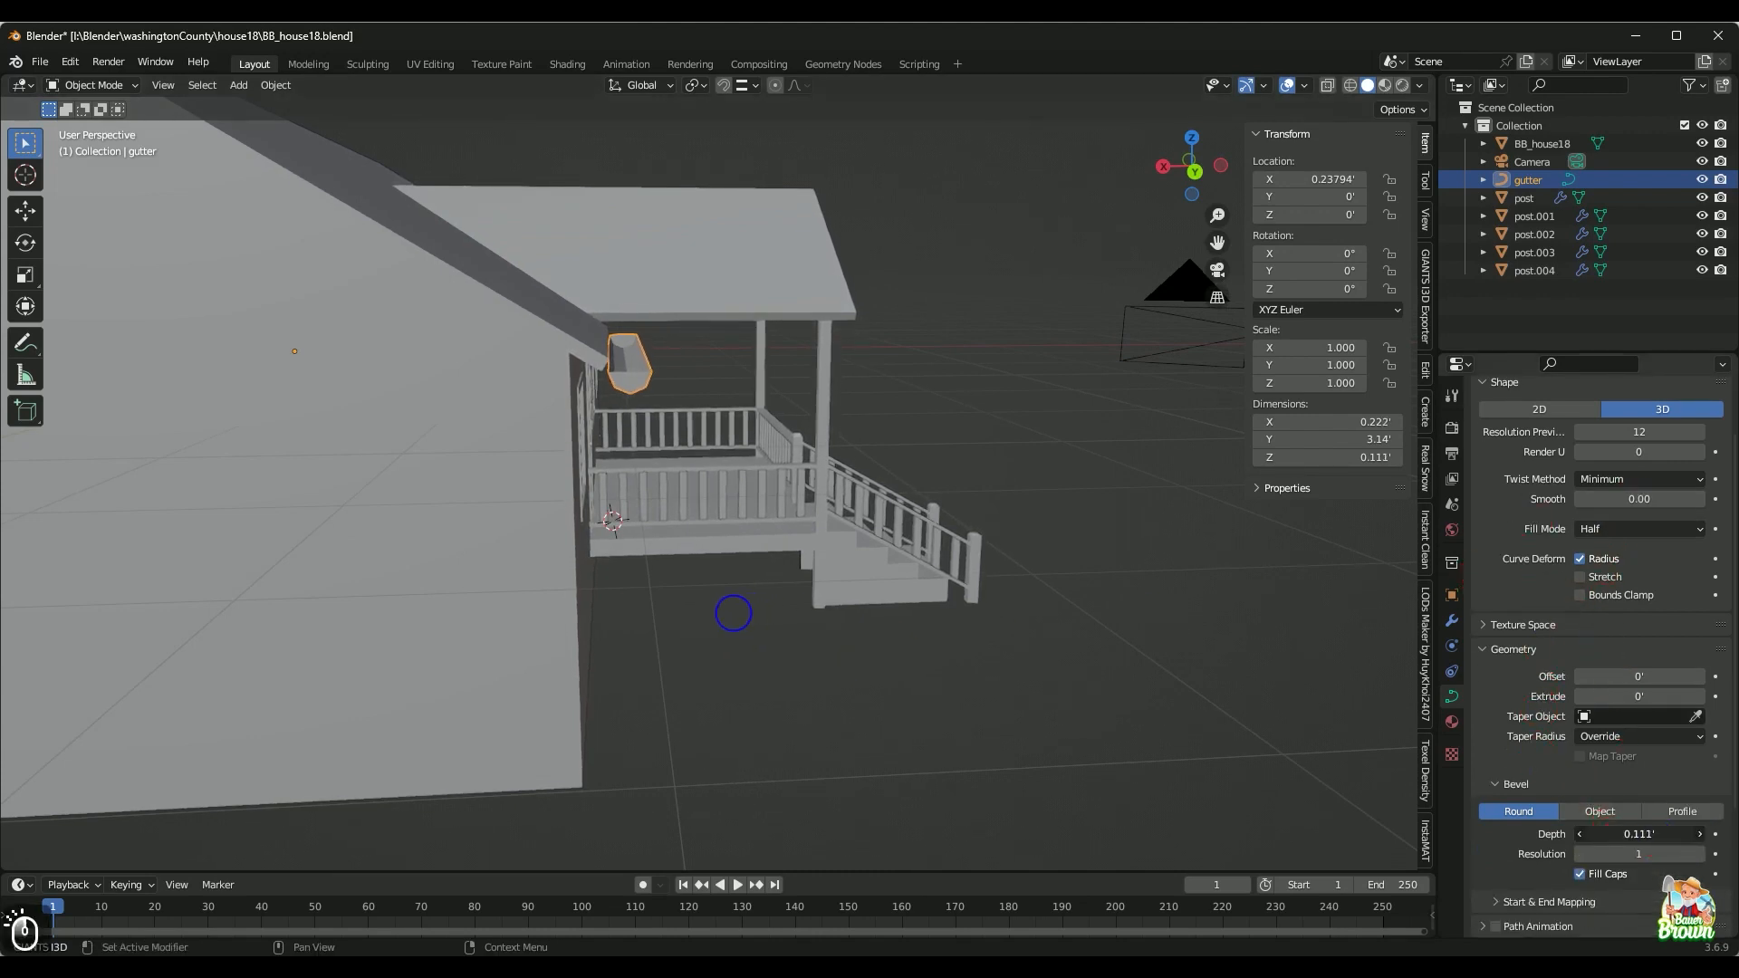
scroll(1622, 803, down, 1)
Step: Move the gutter along the global X axis by about 0.0134' towards the eave, and deselect it
middle_drag(1128, 716, 1120, 715)
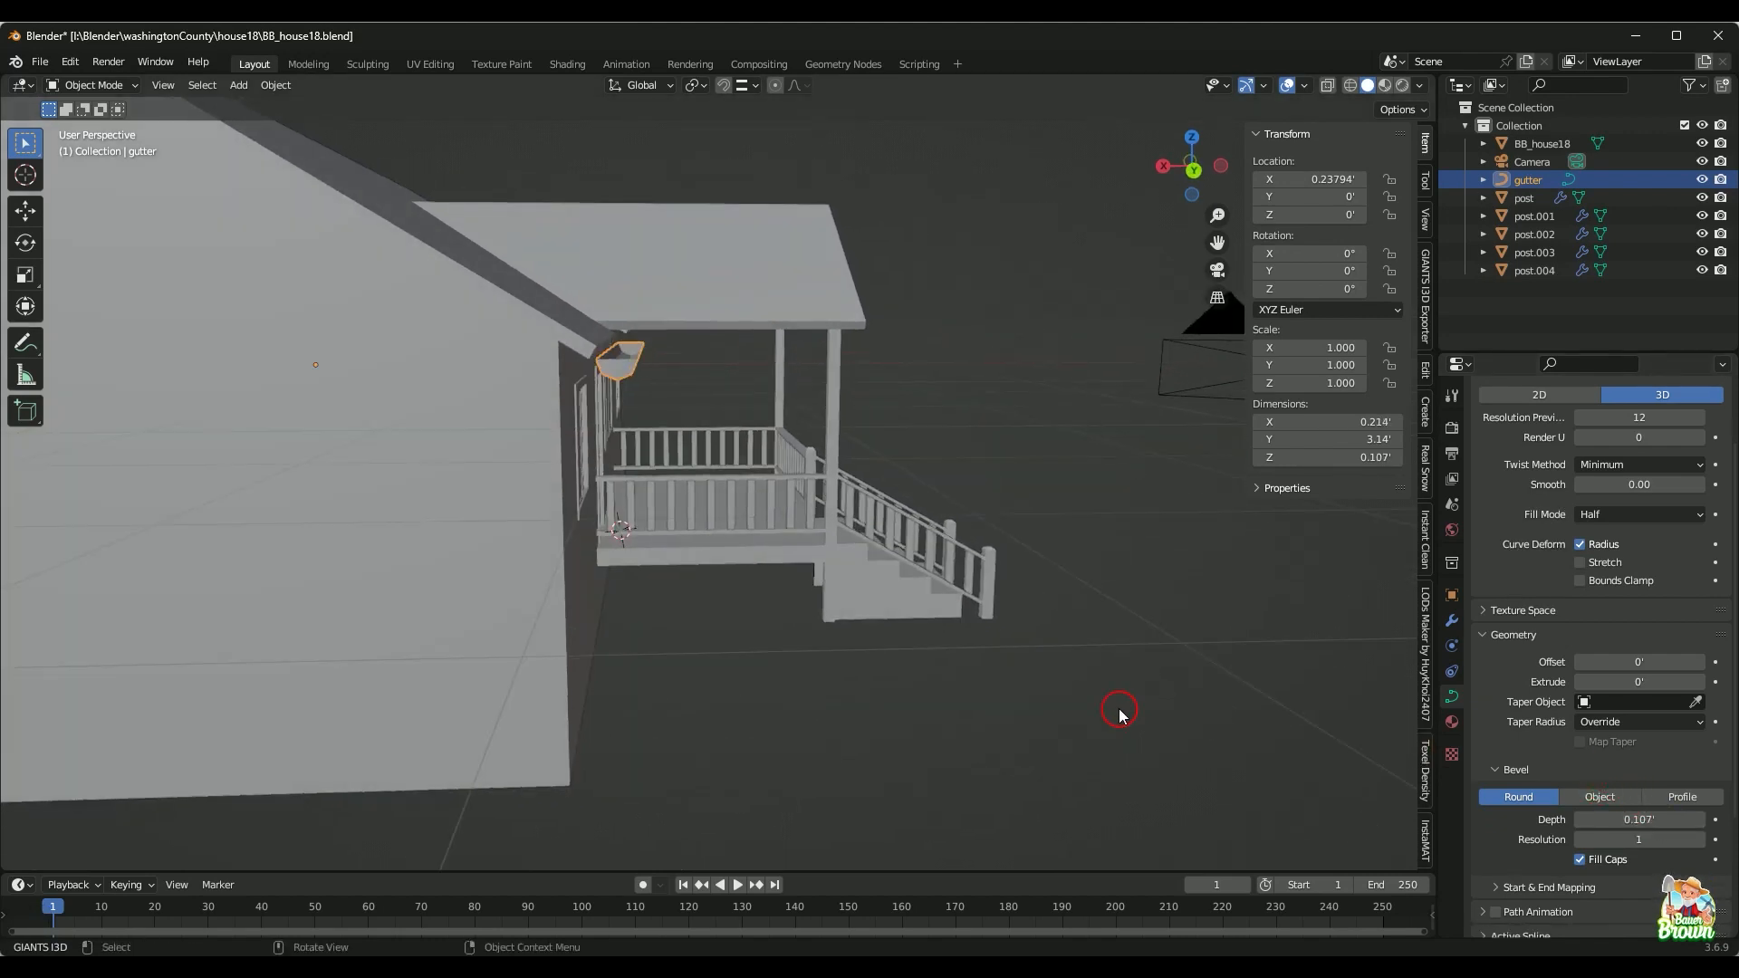
key(g)
key(x)
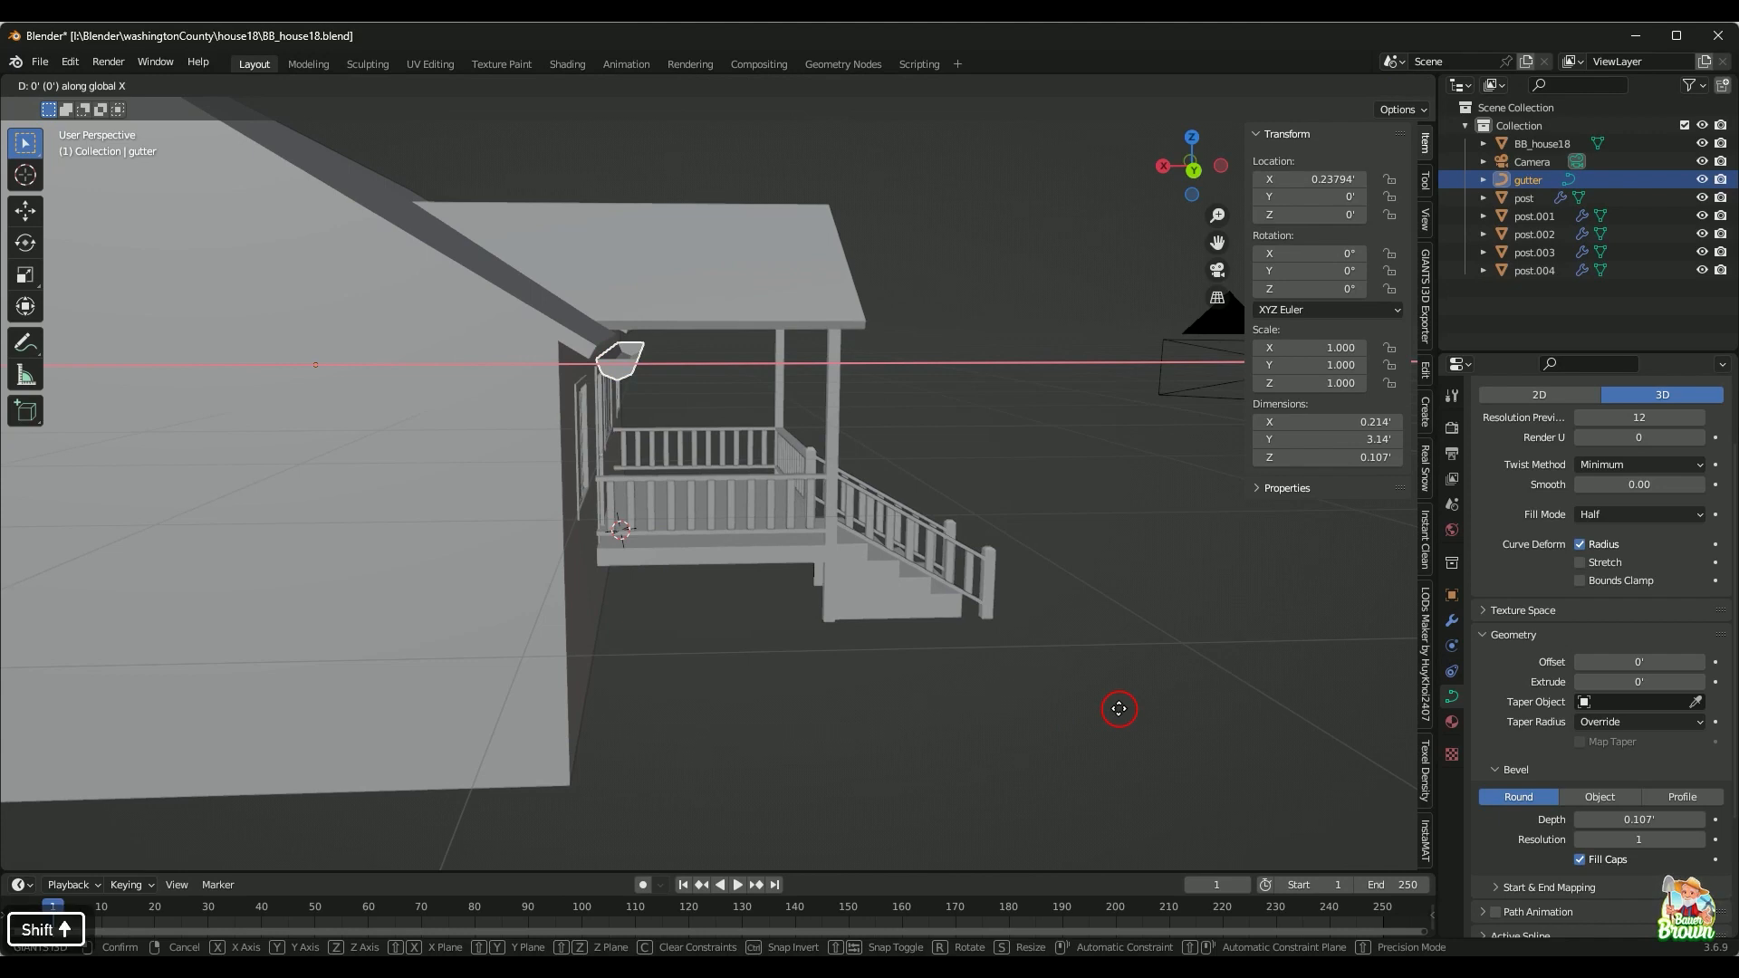
shift+click(1118, 709)
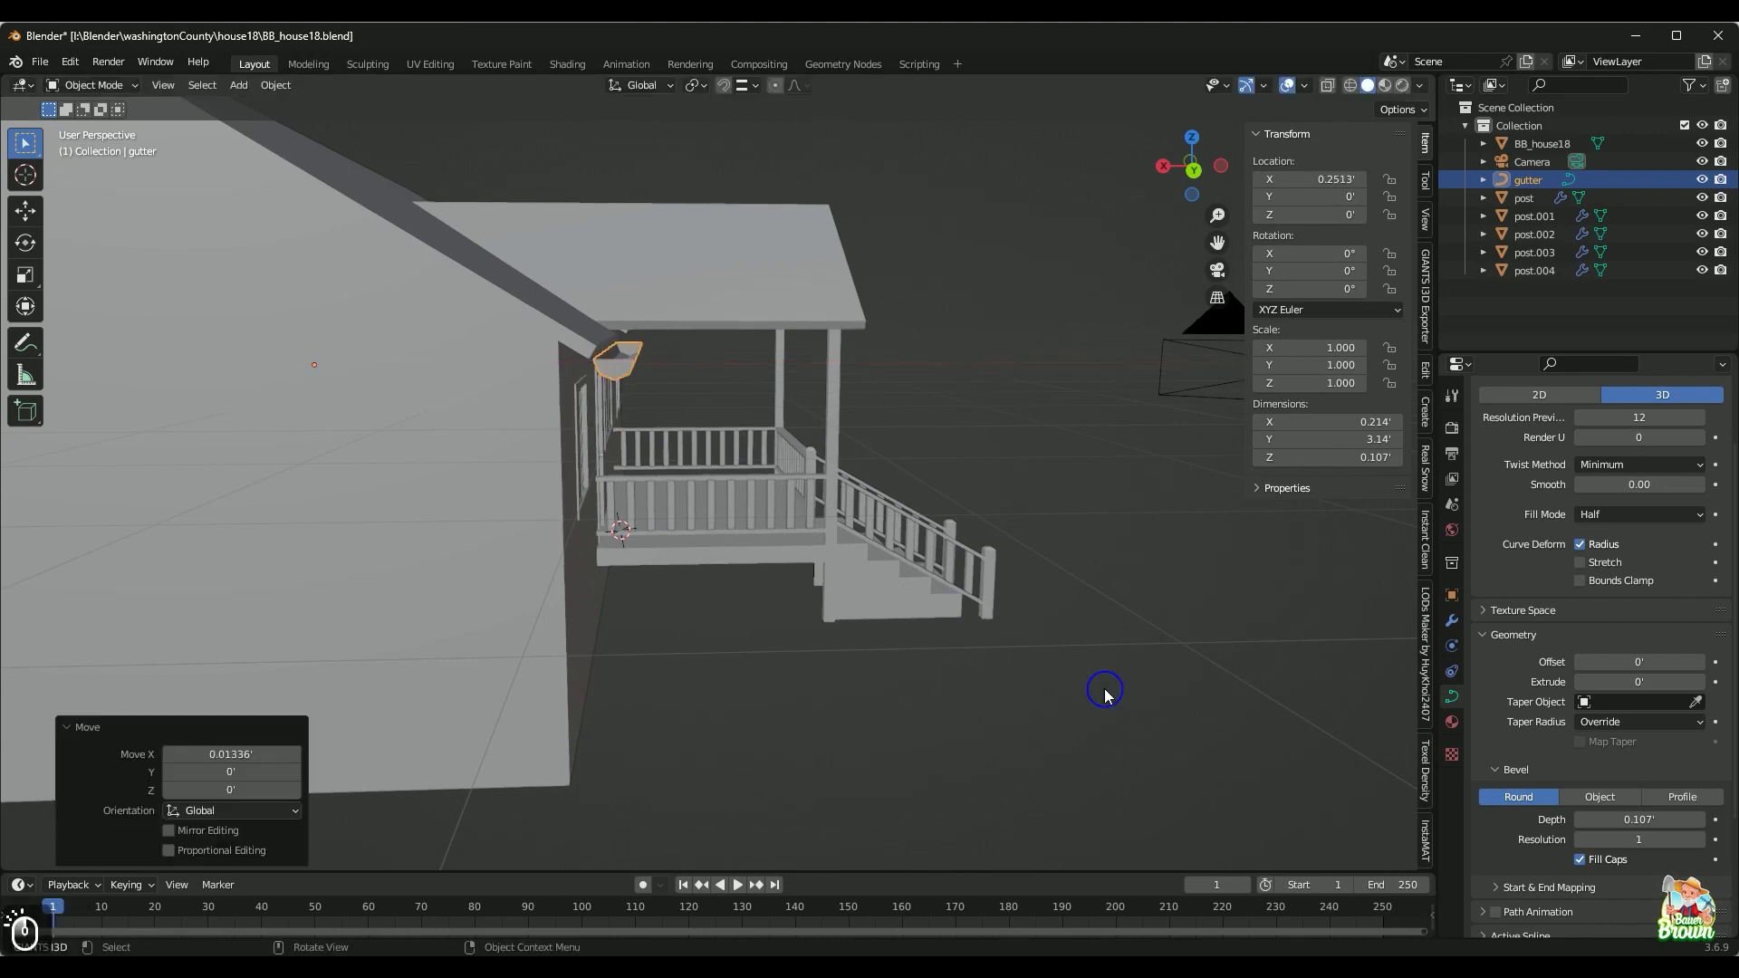
click(1107, 701)
Step: Turn on the Face Orientation overlay to check the gutter's normals, review the viewport overlay settings, and turn it off
middle_drag(1107, 701, 887, 600)
key(alt+x)
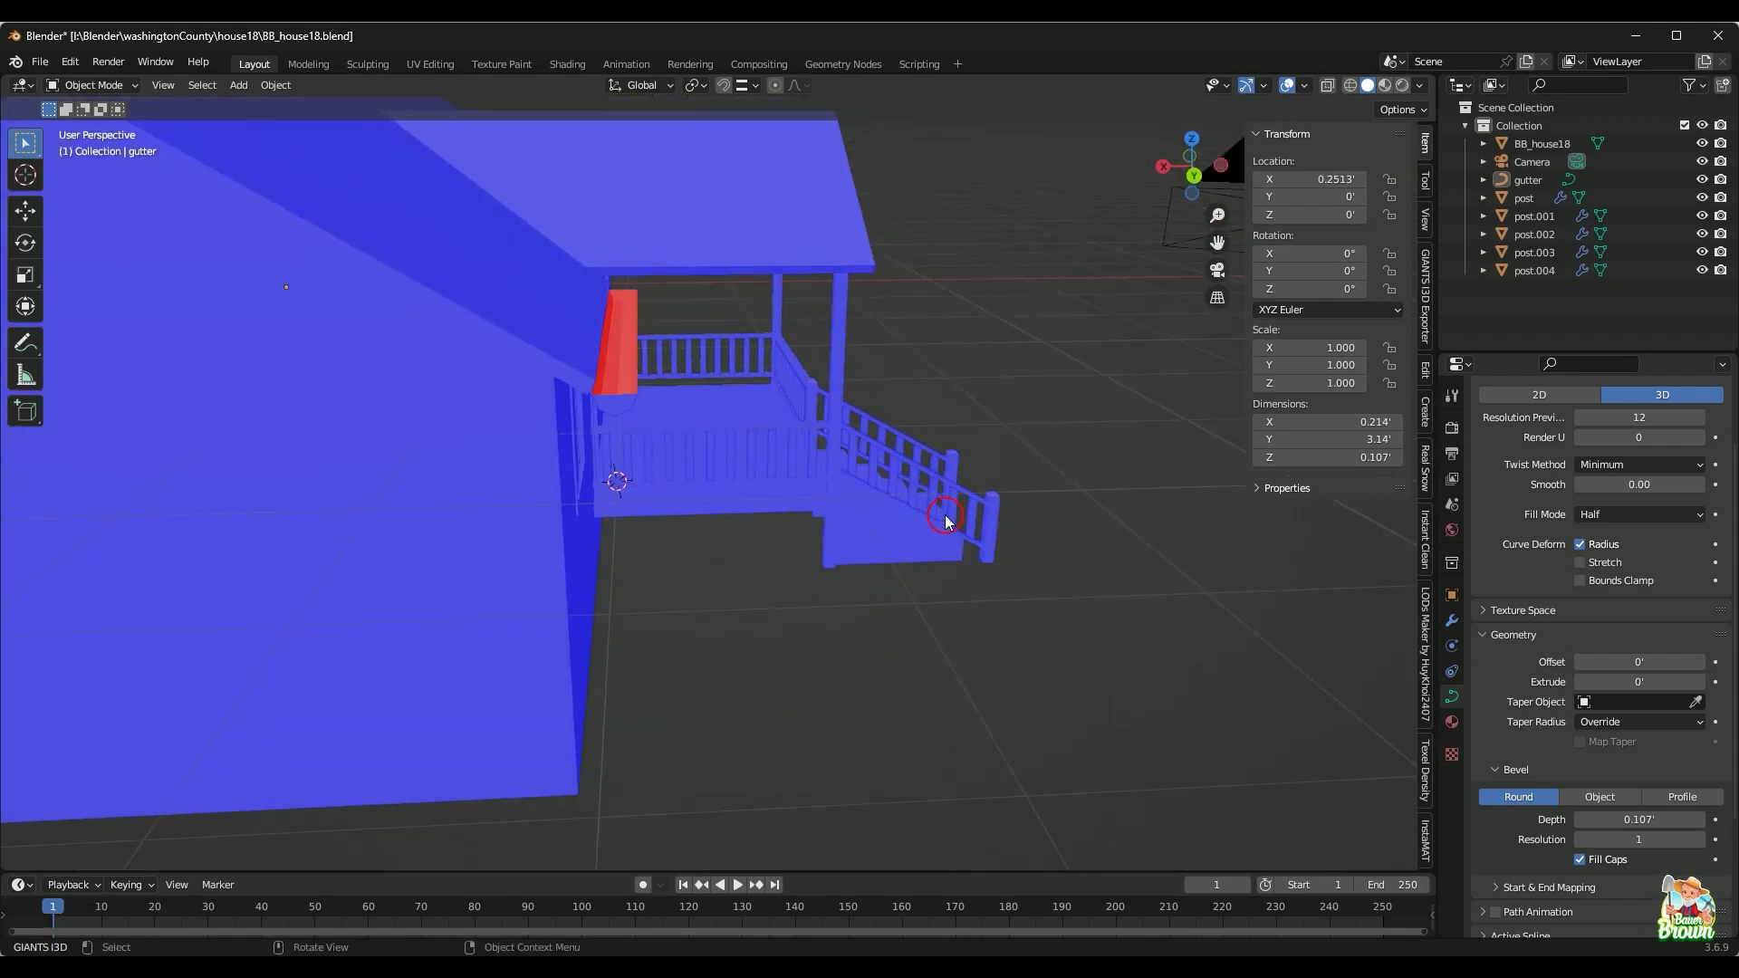
middle_drag(1018, 596, 956, 659)
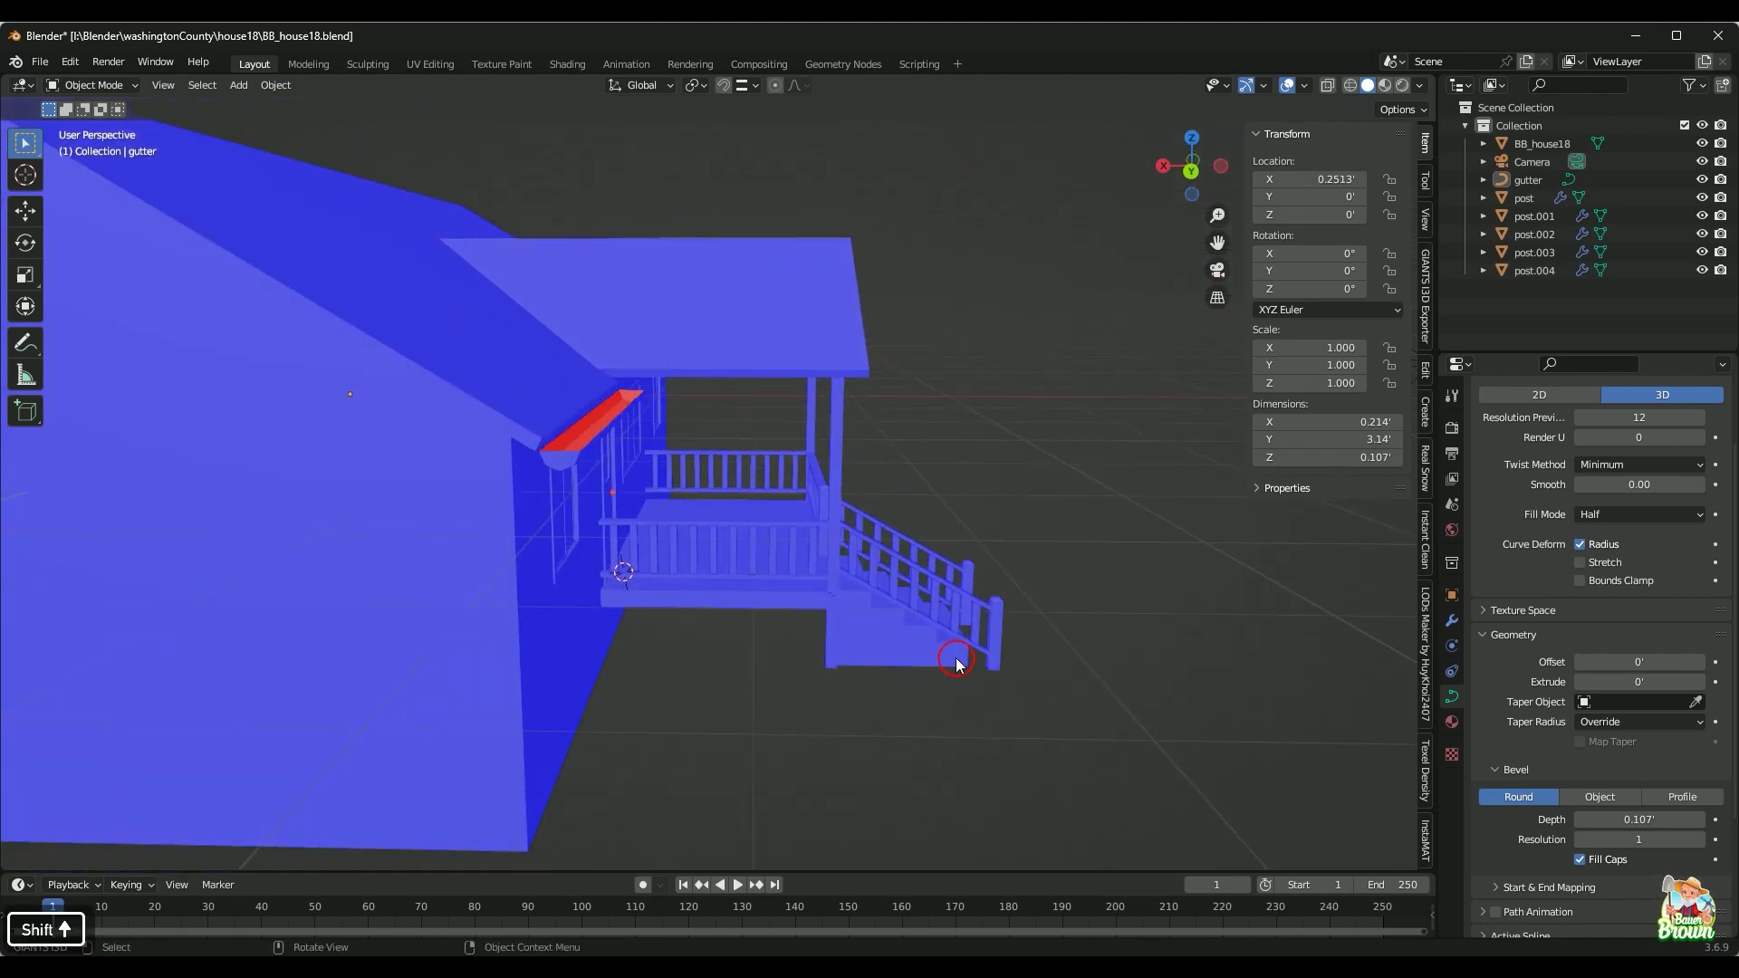
click(1420, 111)
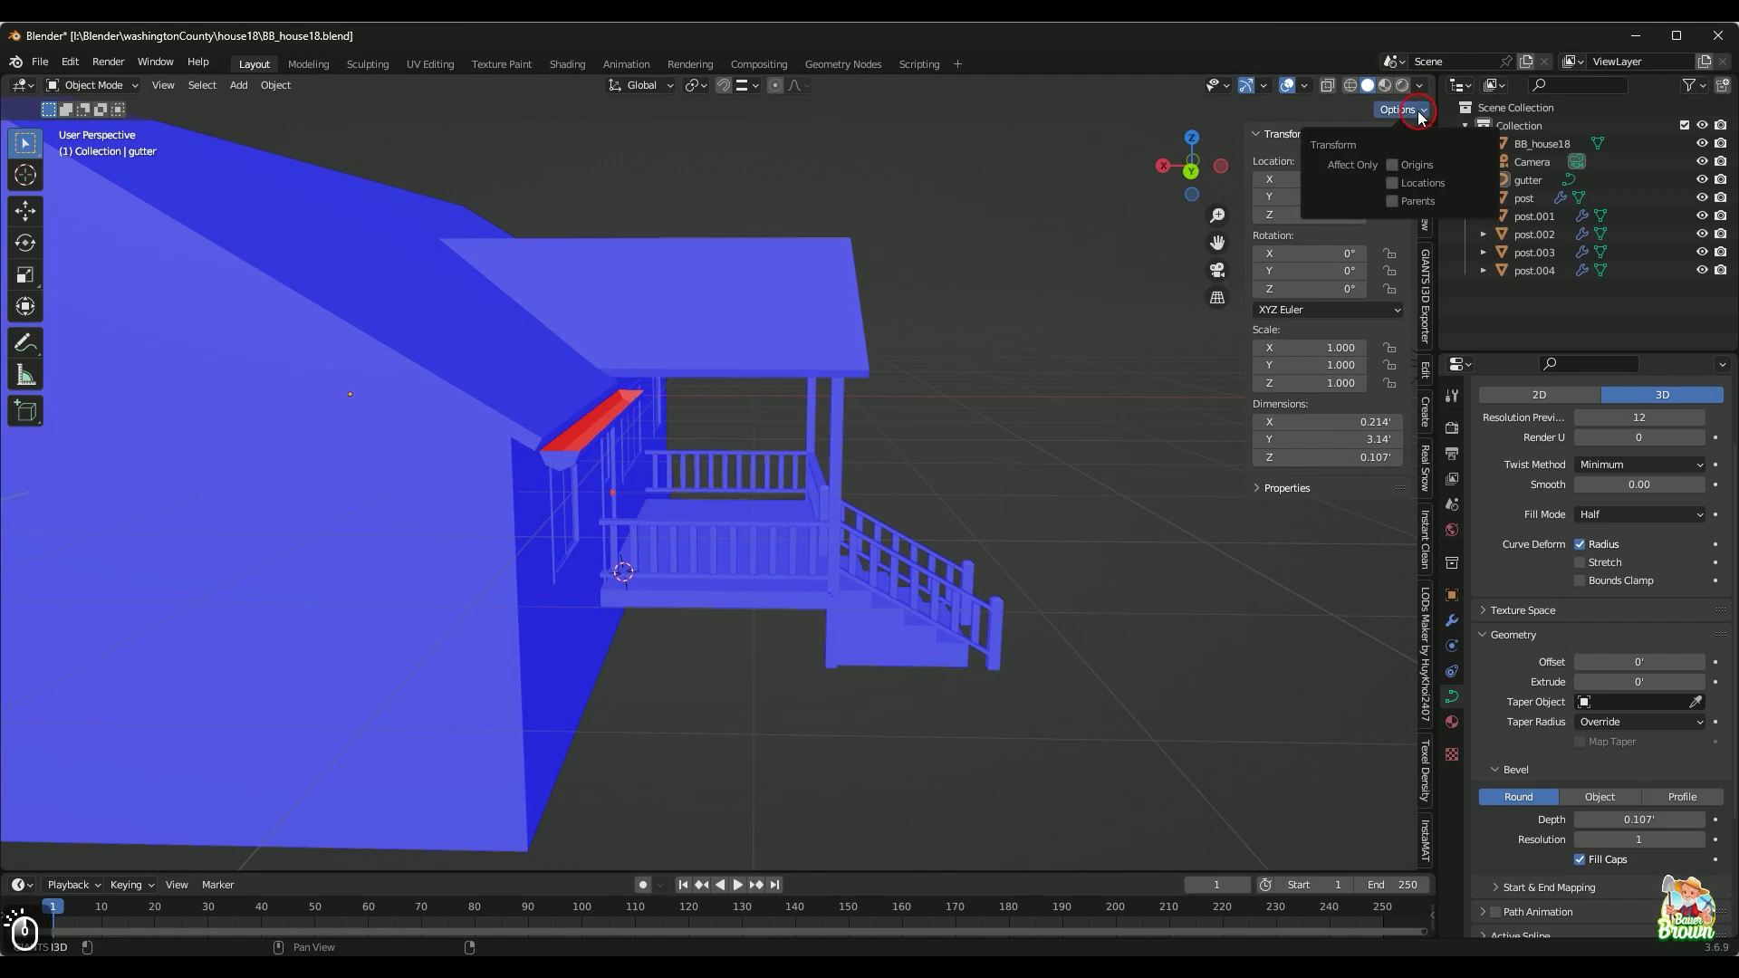
click(1305, 84)
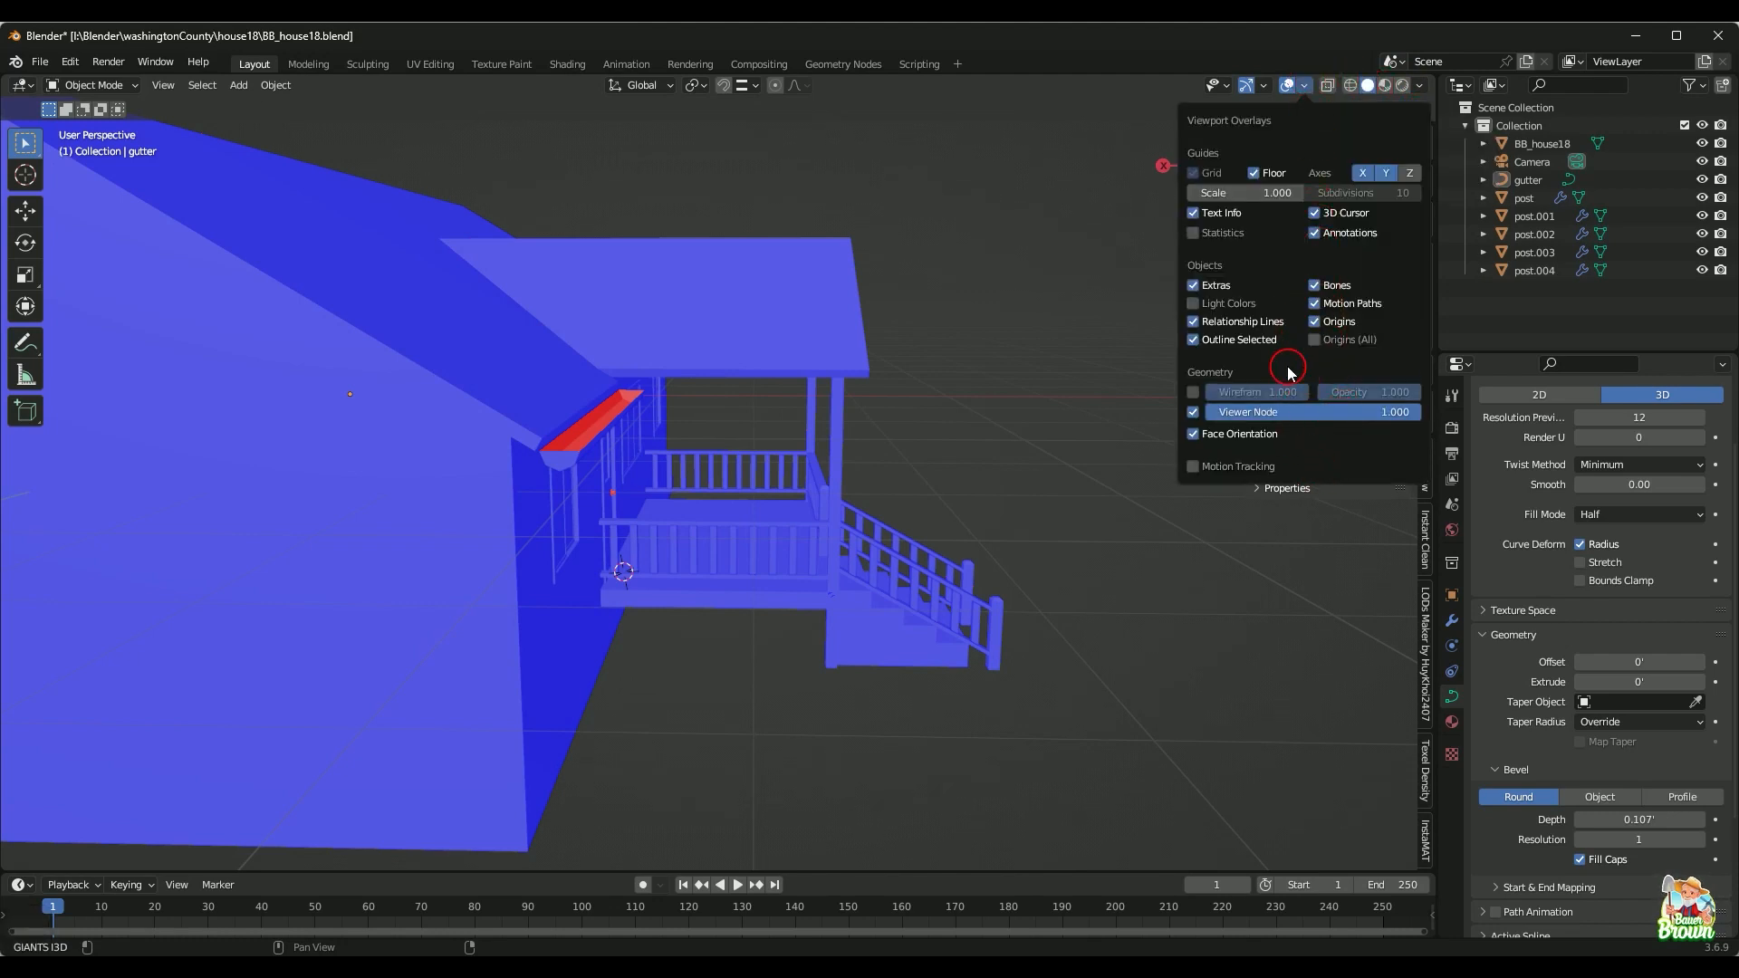
click(775, 730)
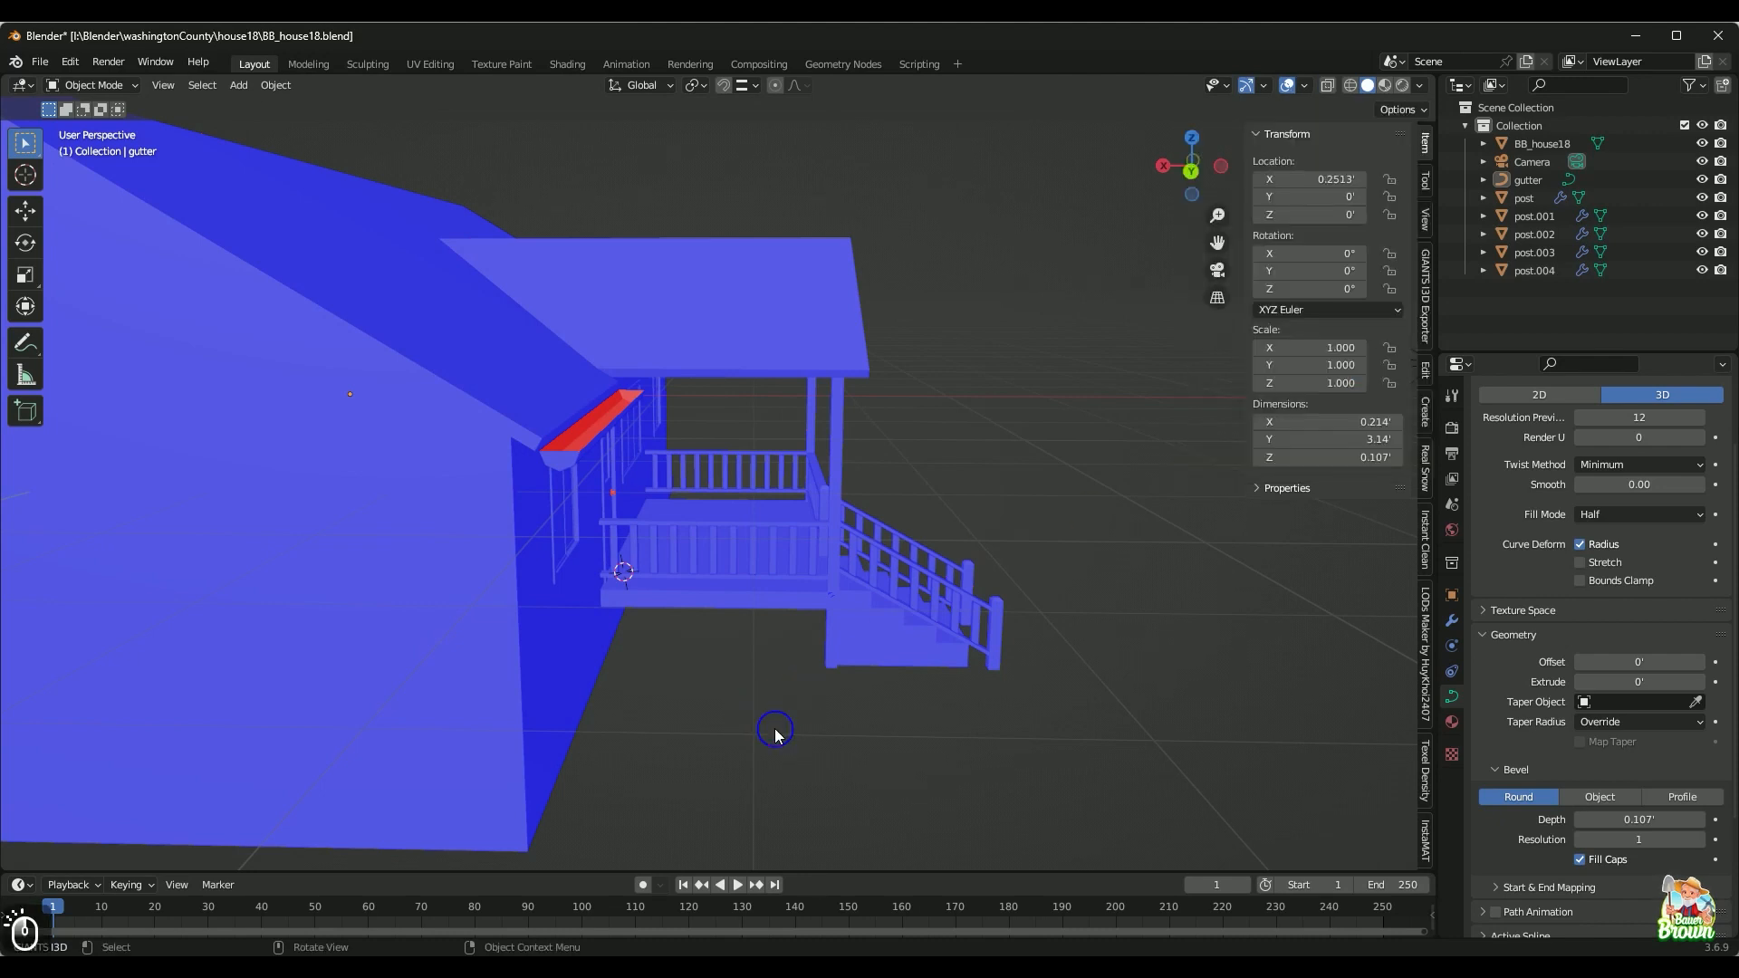
key(alt+x)
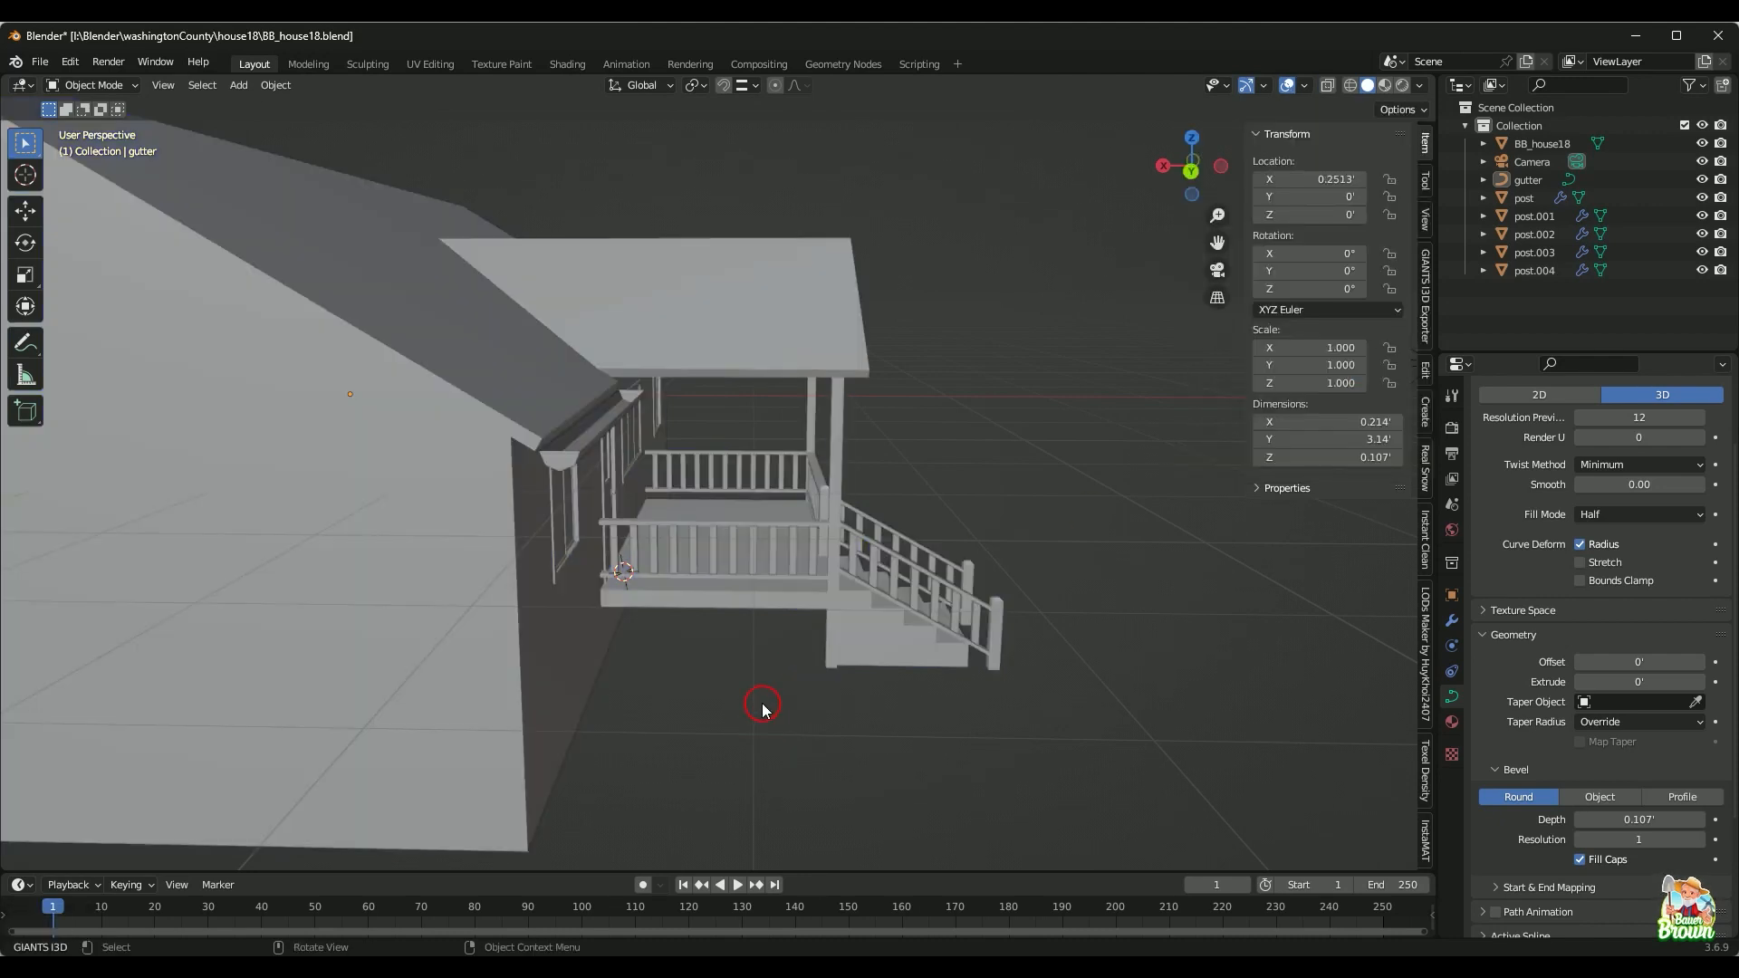
Step: Toggle the Face Orientation overlay on and off repeatedly to compare the shading, leaving it disabled
key(alt+x)
key(alt+x)
key(alt+x)
key(alt+x)
click(1301, 91)
click(1275, 440)
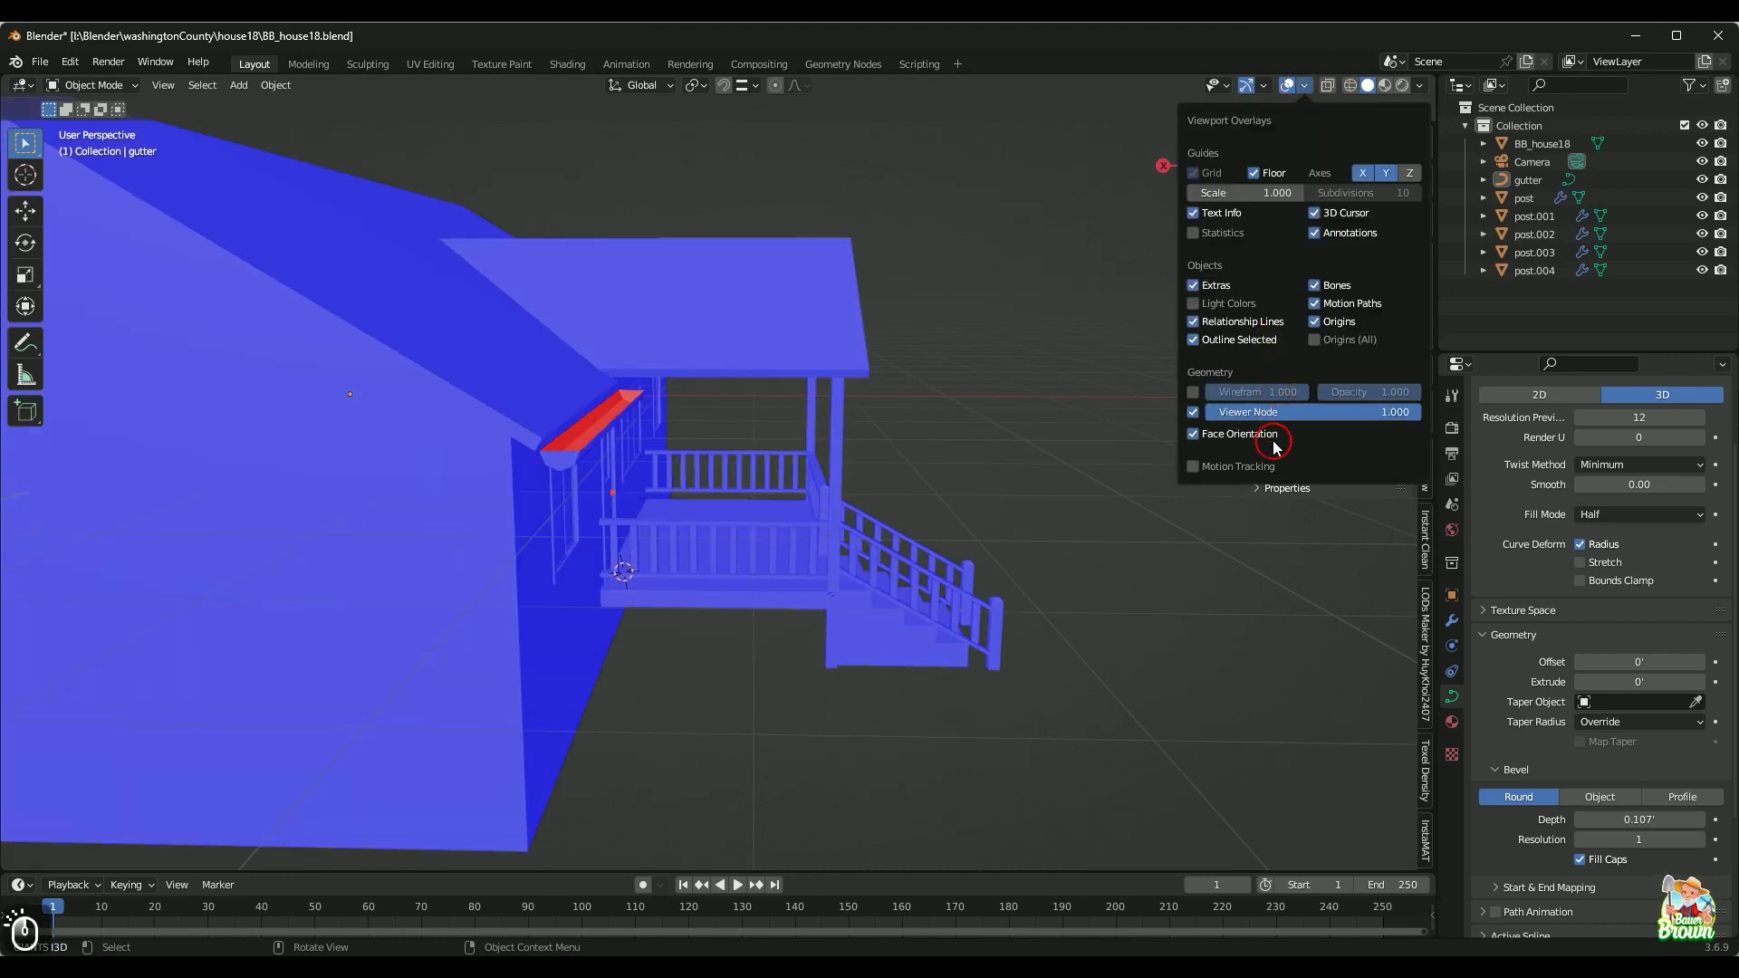
click(1275, 439)
click(1275, 439)
click(1275, 439)
click(737, 581)
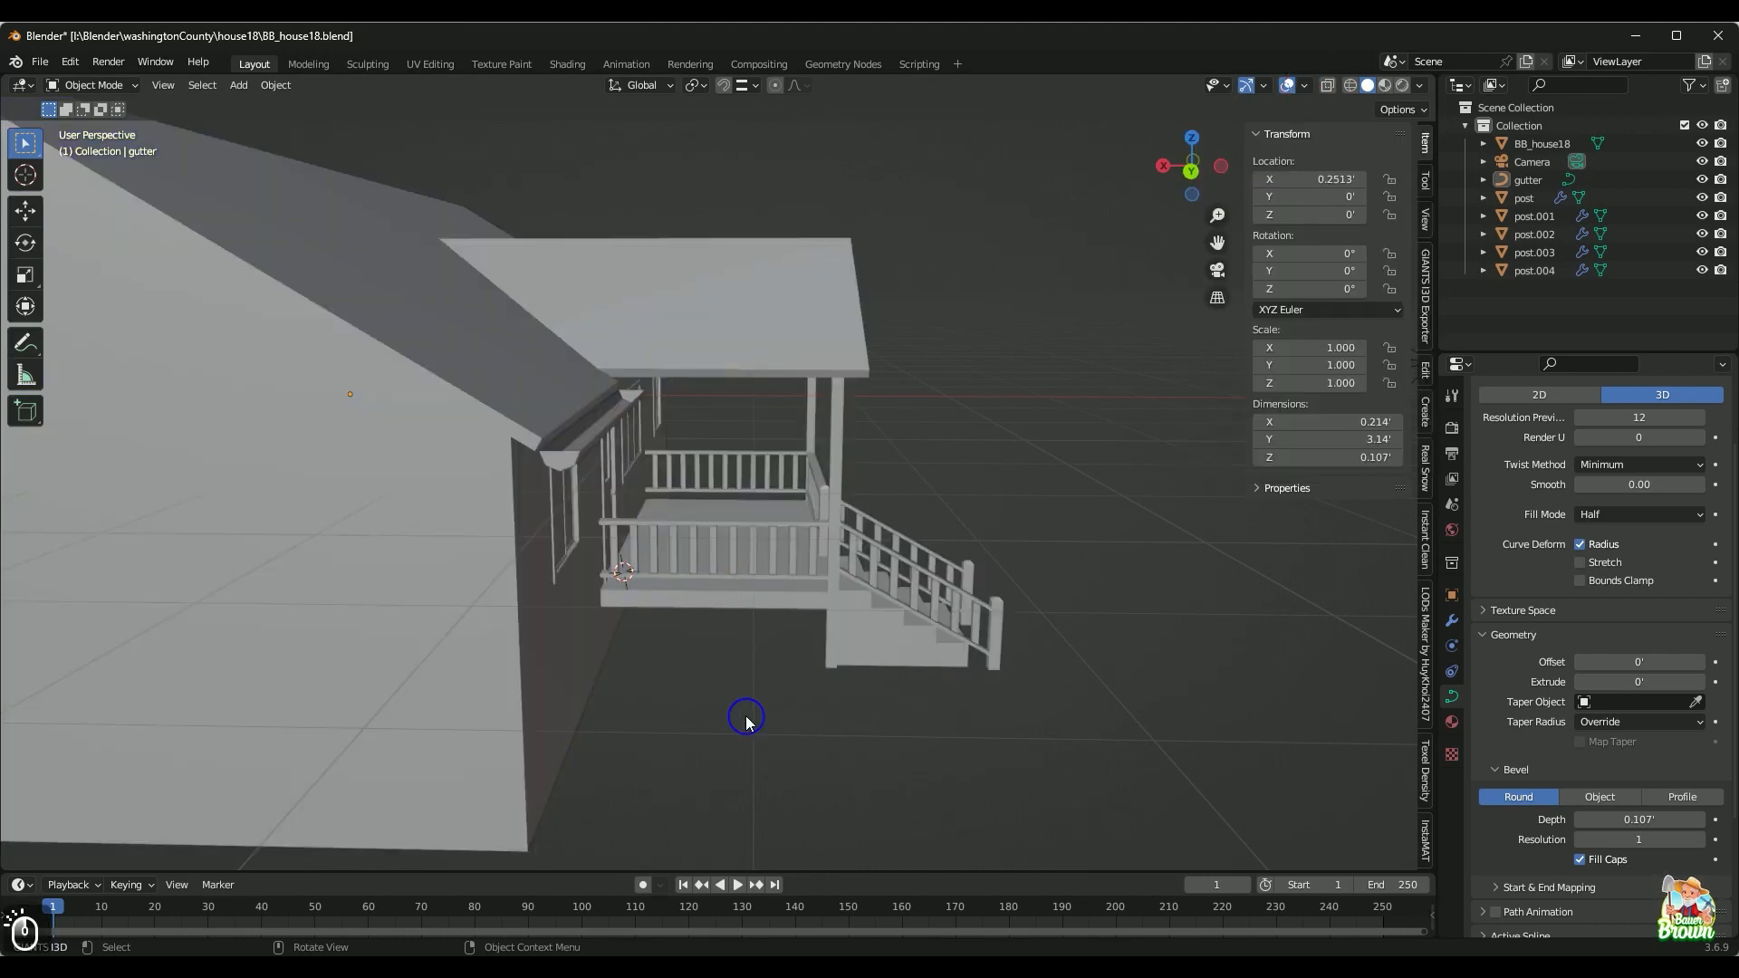
Step: Select the gutter curve along the house's eave
middle_drag(726, 654, 682, 621)
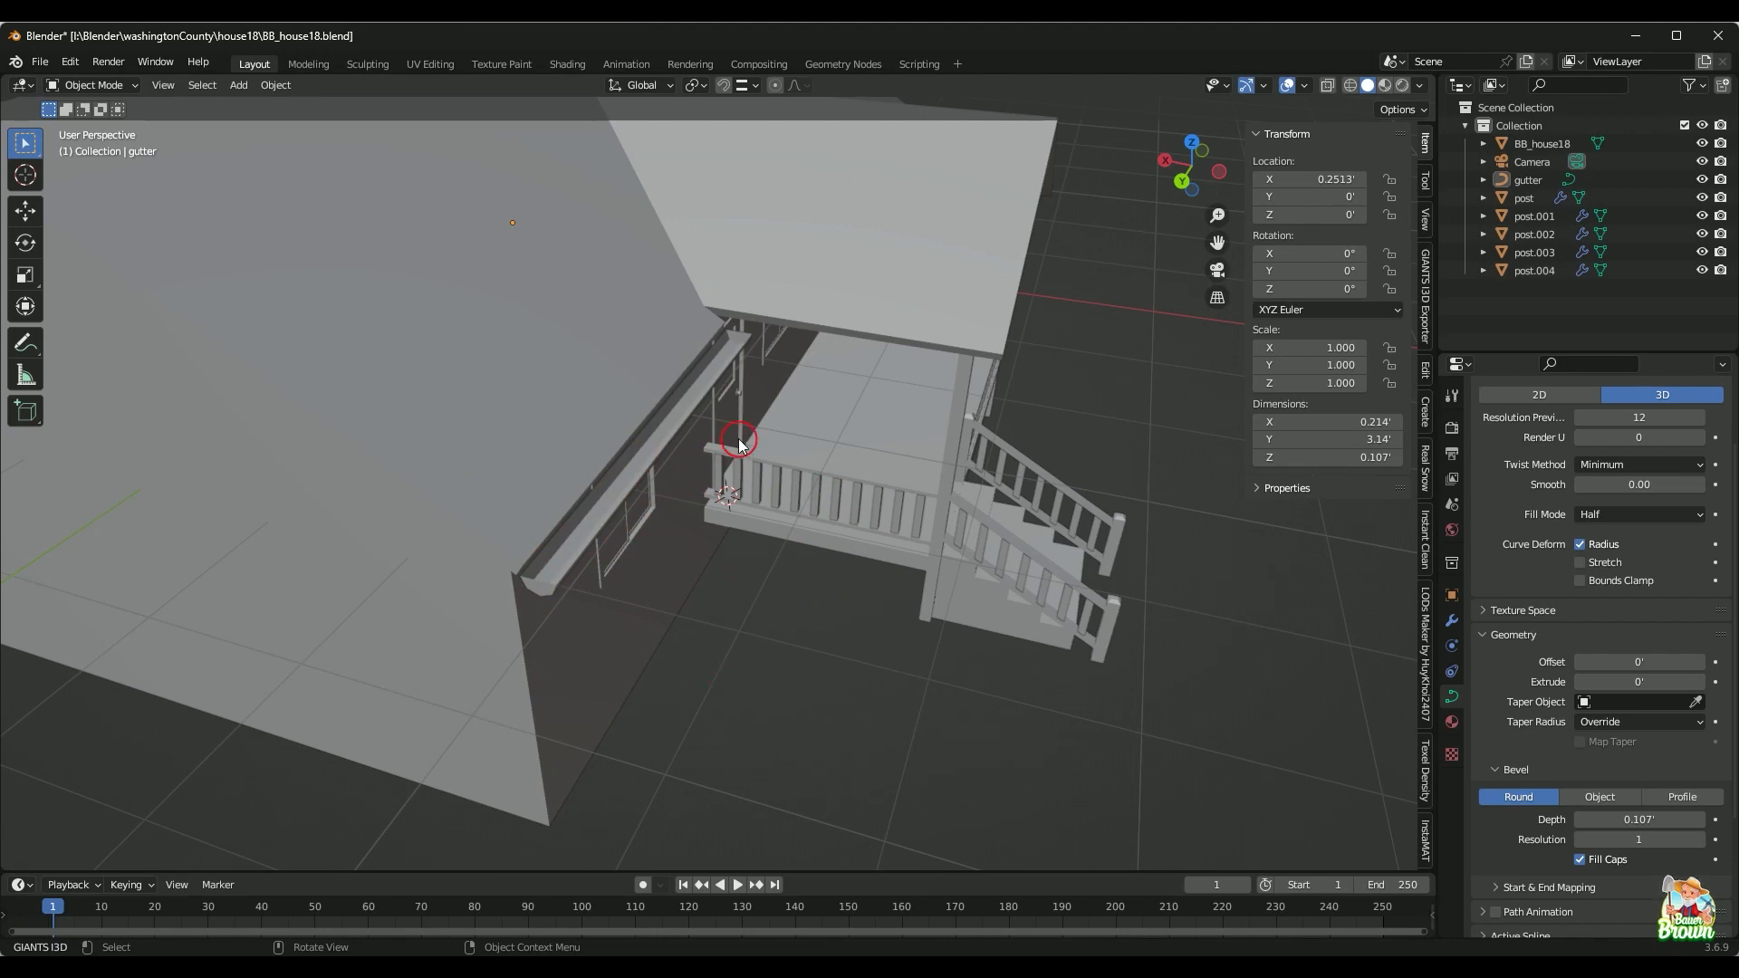
middle_drag(632, 676, 656, 627)
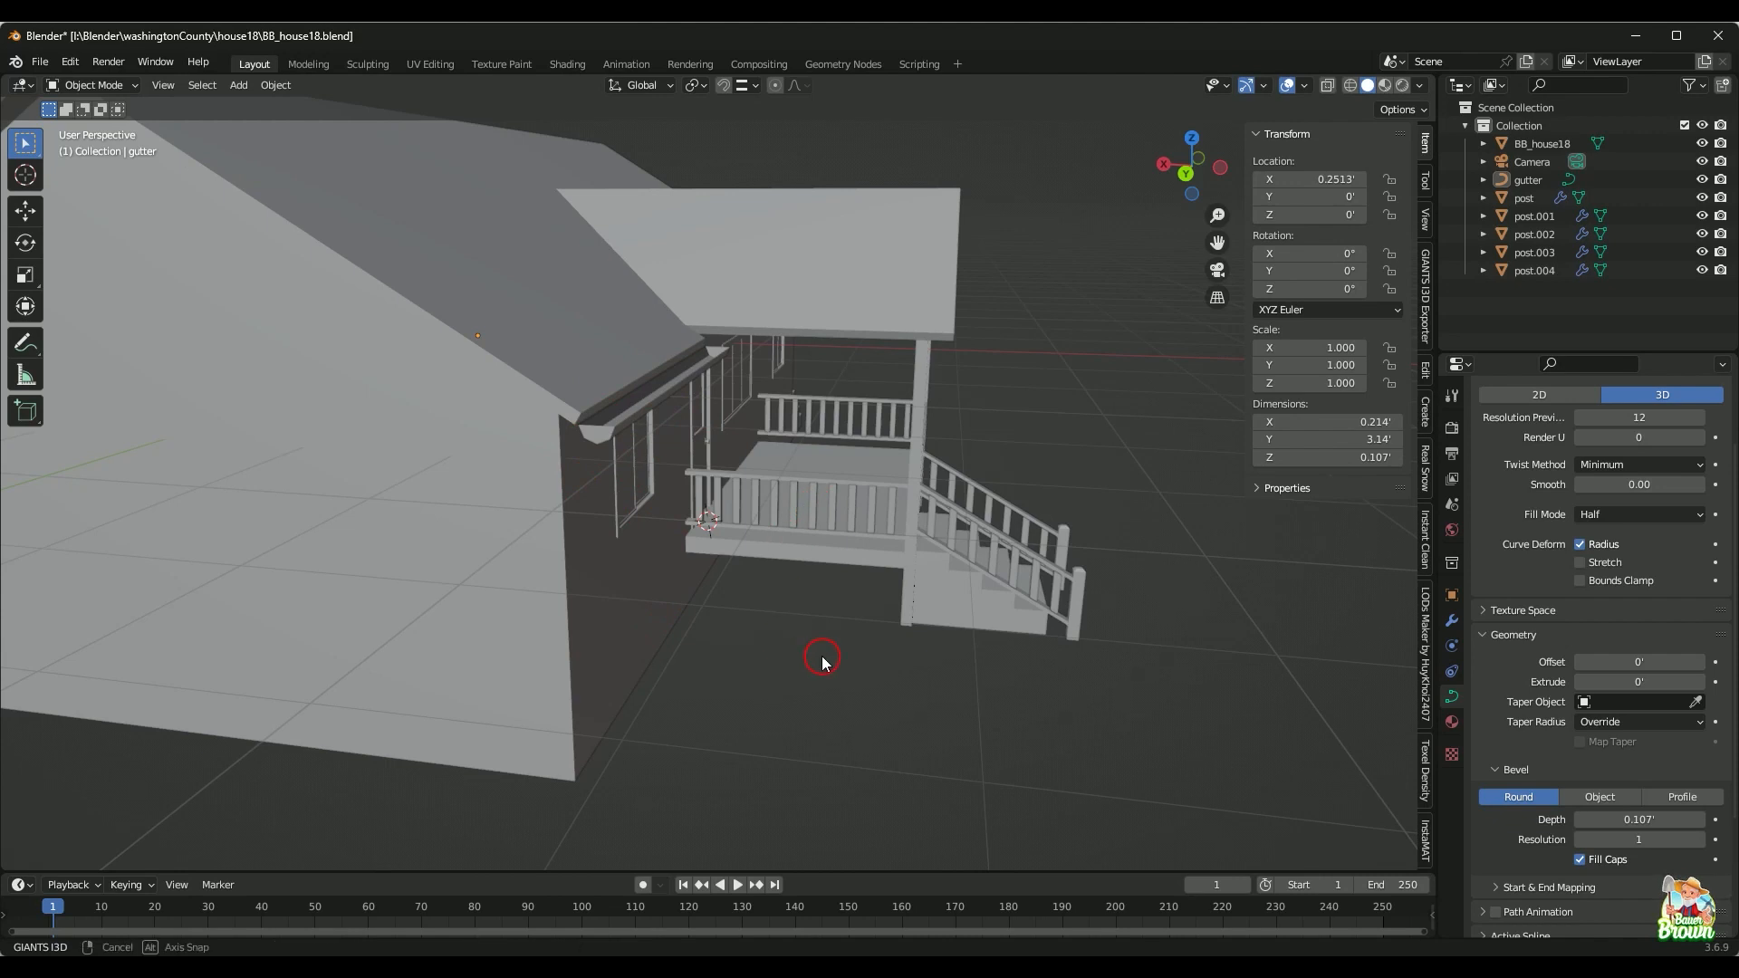
middle_drag(819, 660, 812, 666)
click(609, 444)
middle_drag(609, 444, 784, 737)
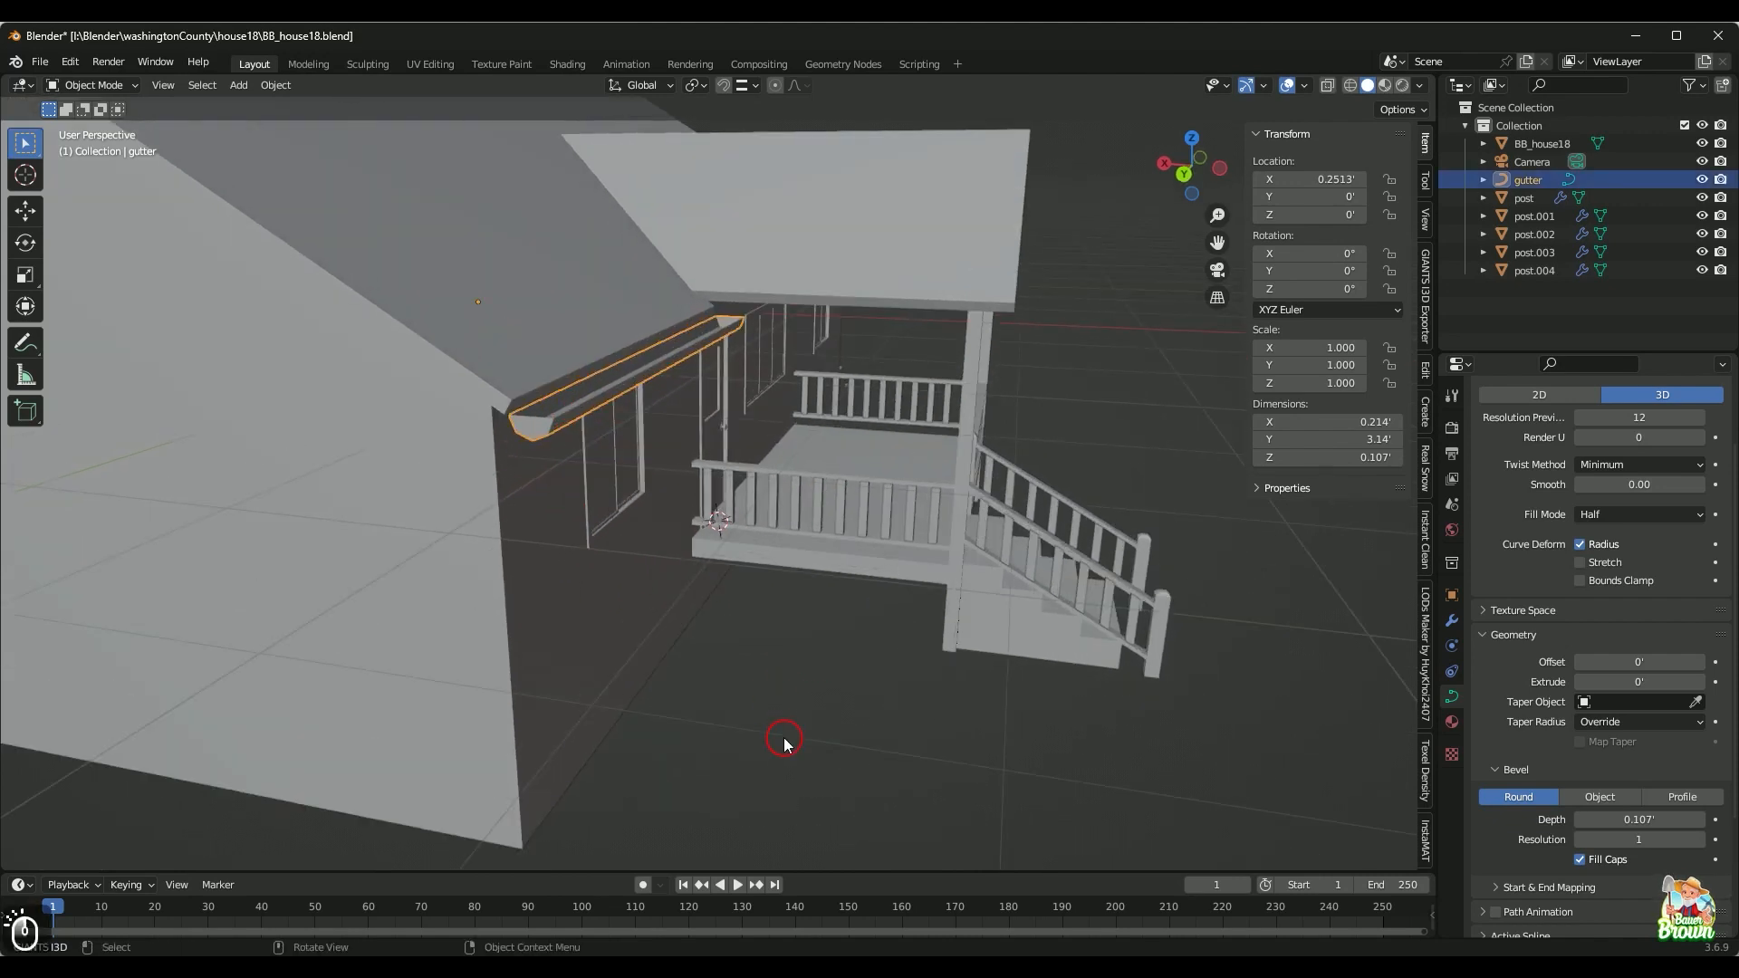
Step: Try a Solidify modifier on the gutter, inspect the wall thickness at its end, and remove the modifier
click(1450, 626)
click(1530, 426)
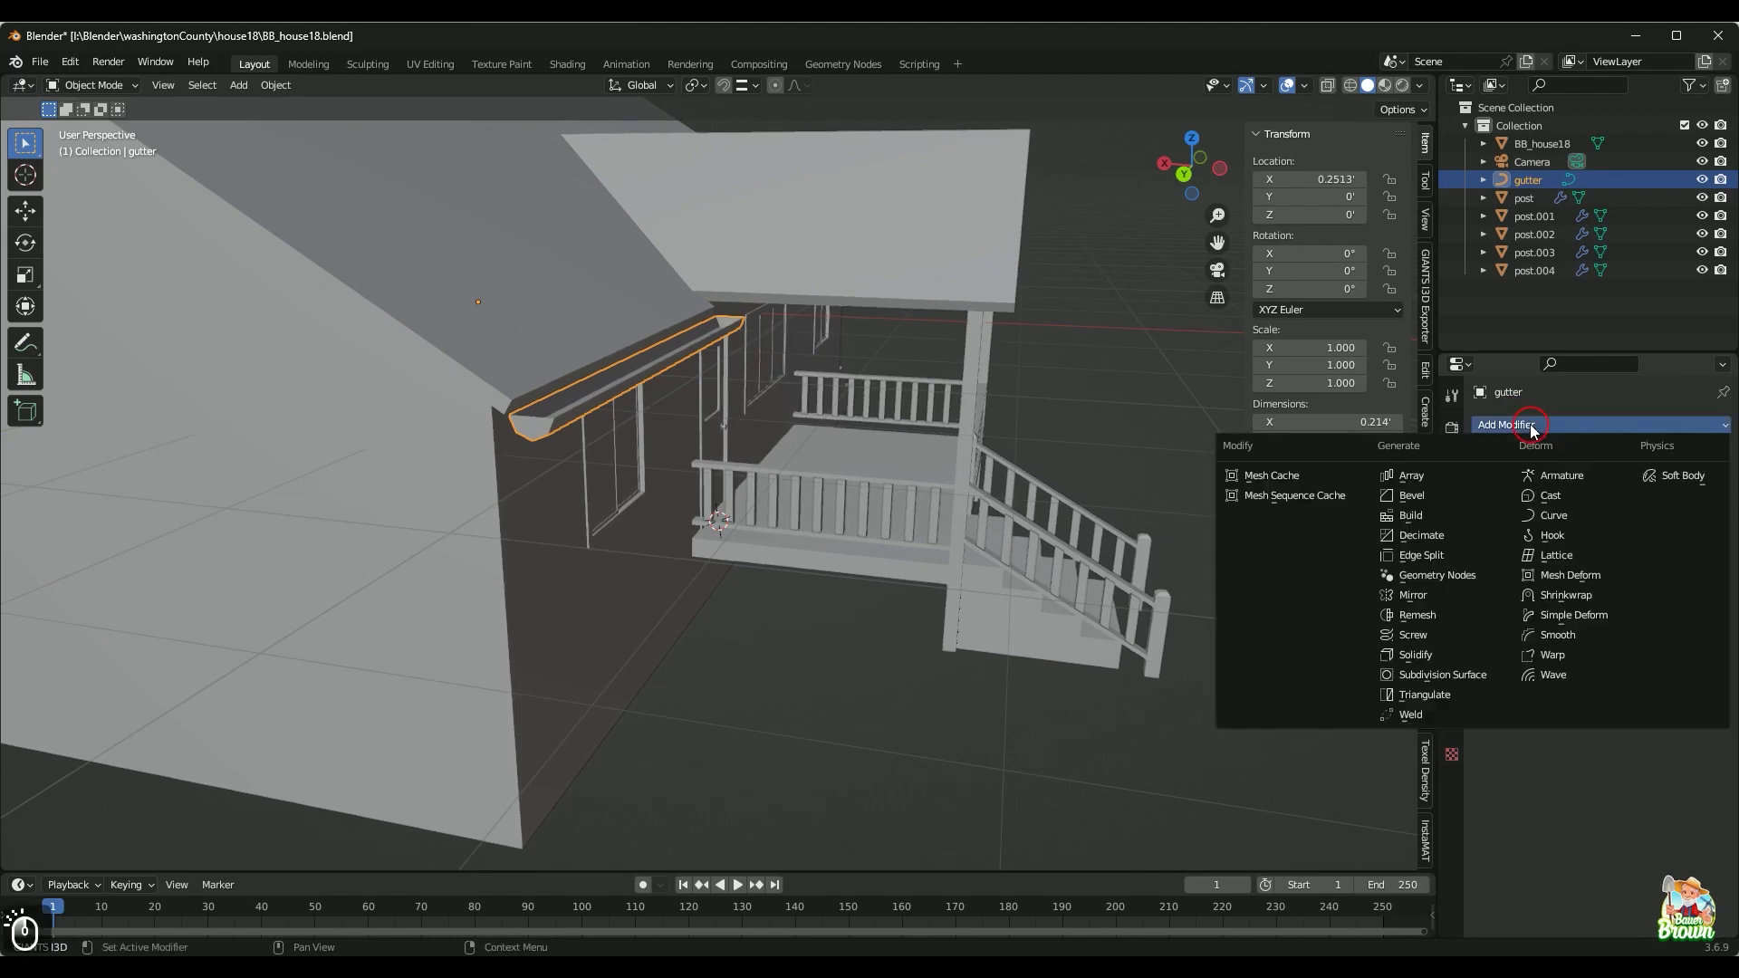
click(1418, 656)
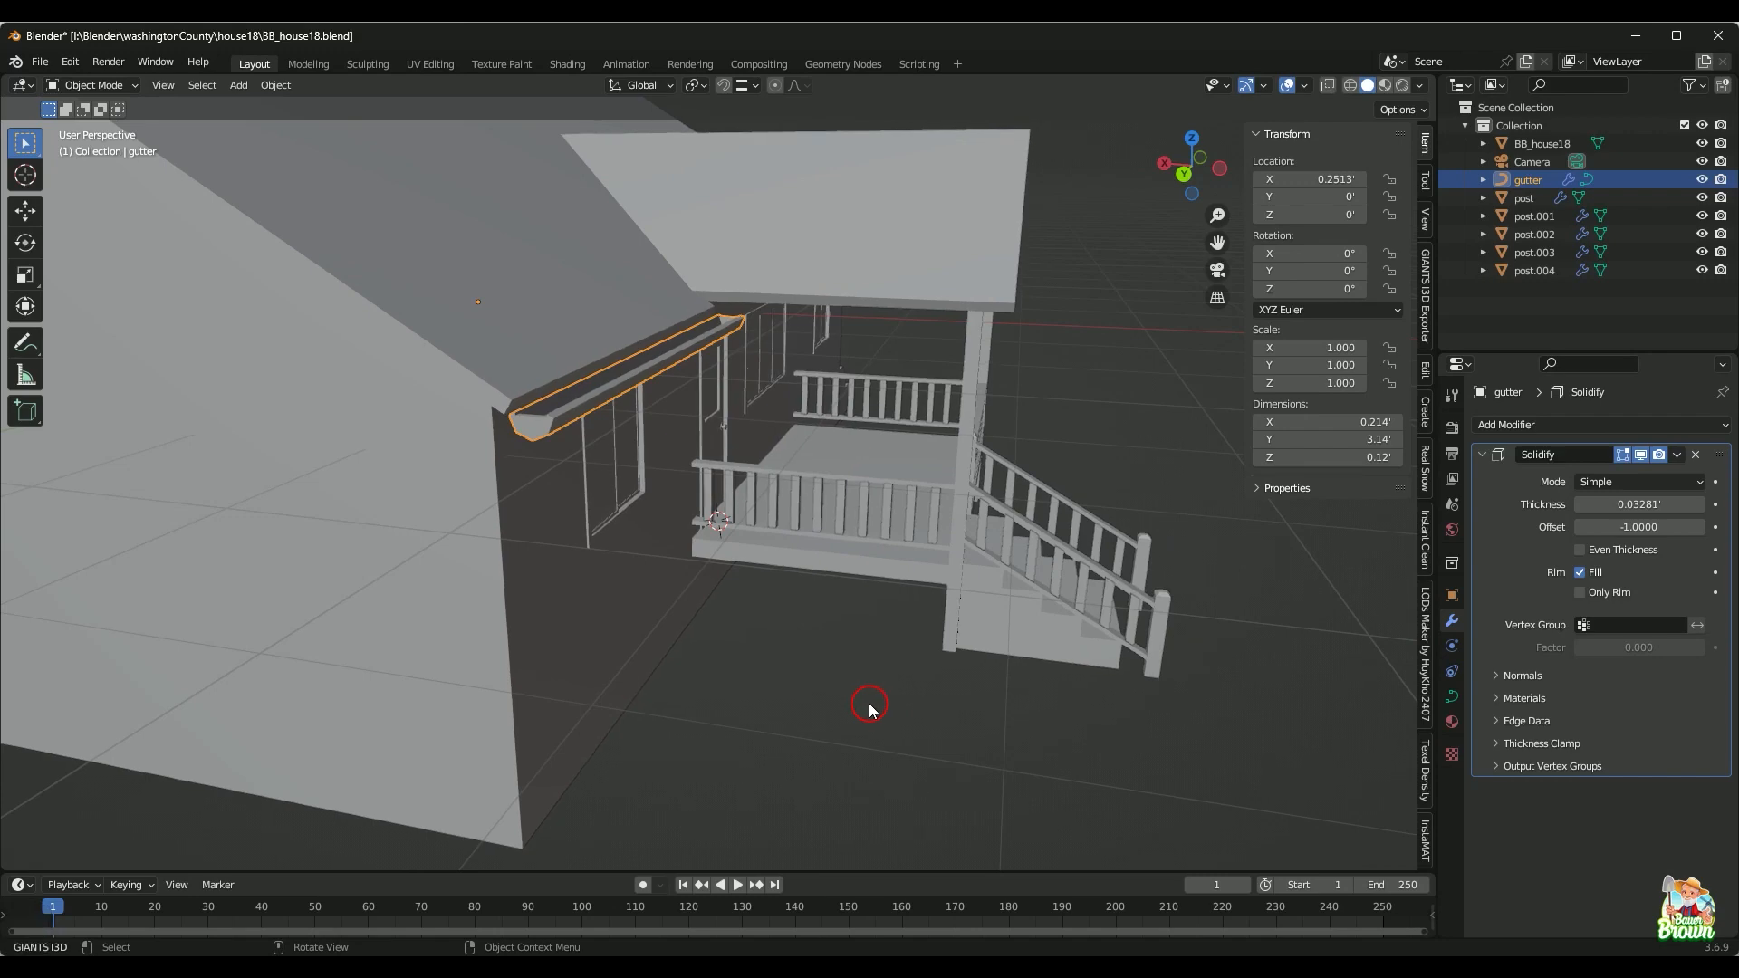
middle_drag(869, 707, 833, 701)
scroll(712, 708, up, 5)
scroll(779, 706, up, 2)
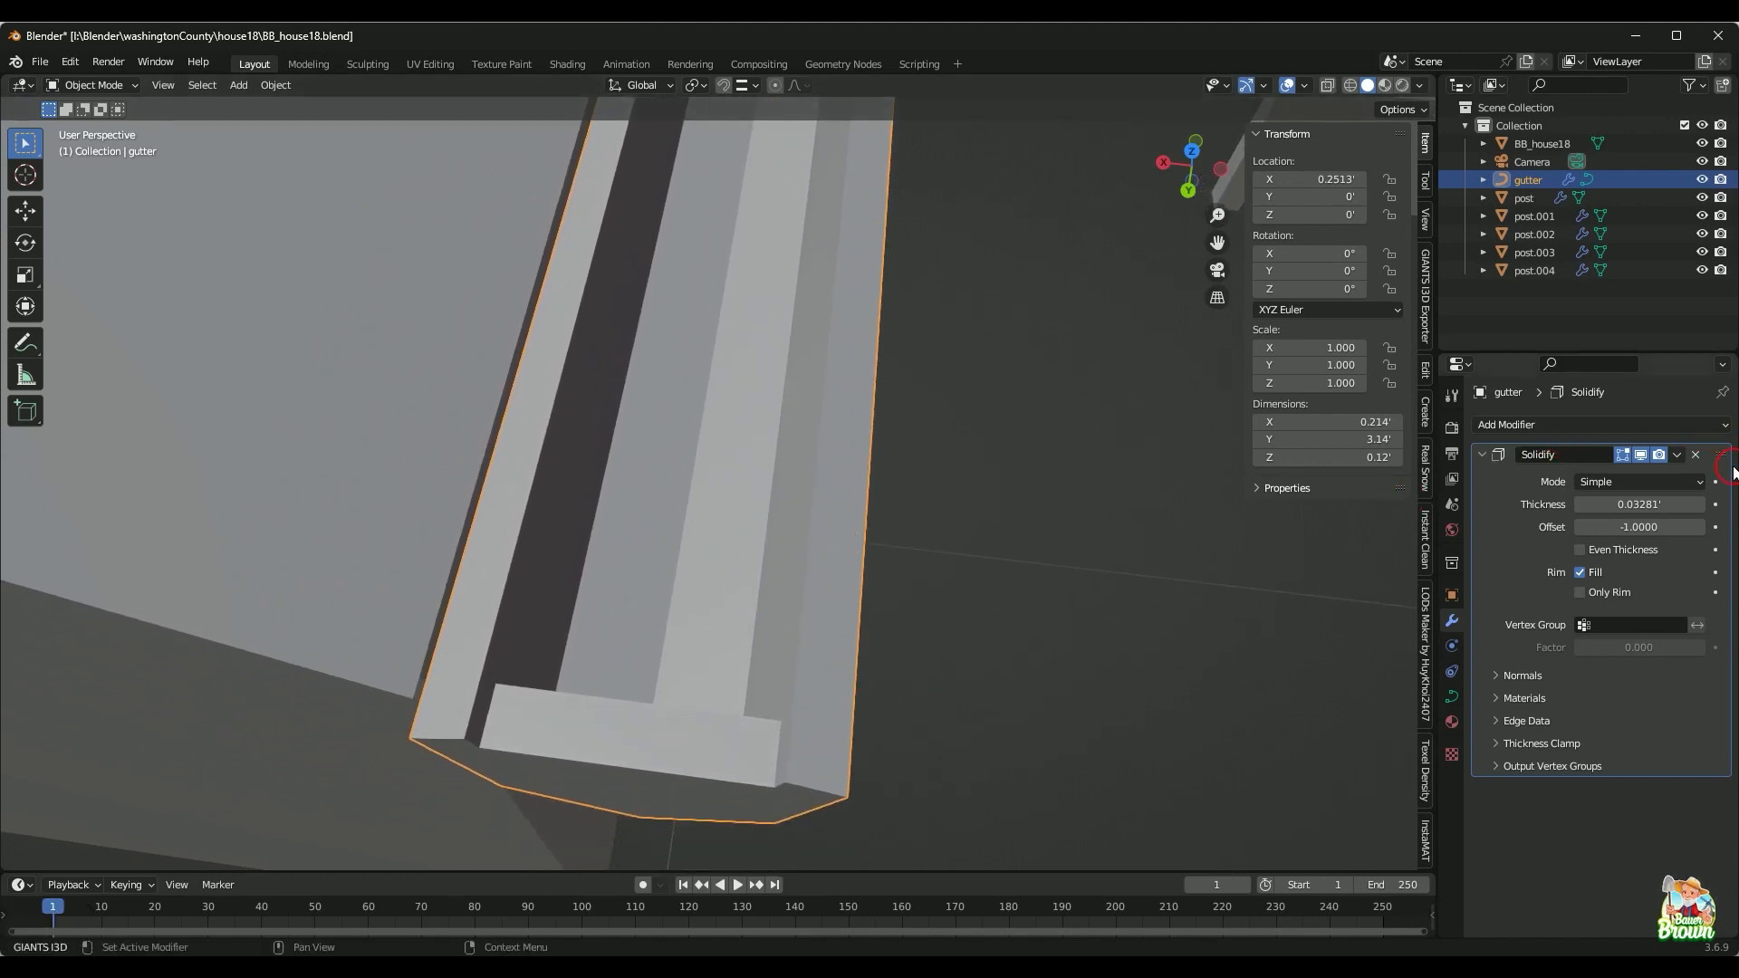
click(1696, 455)
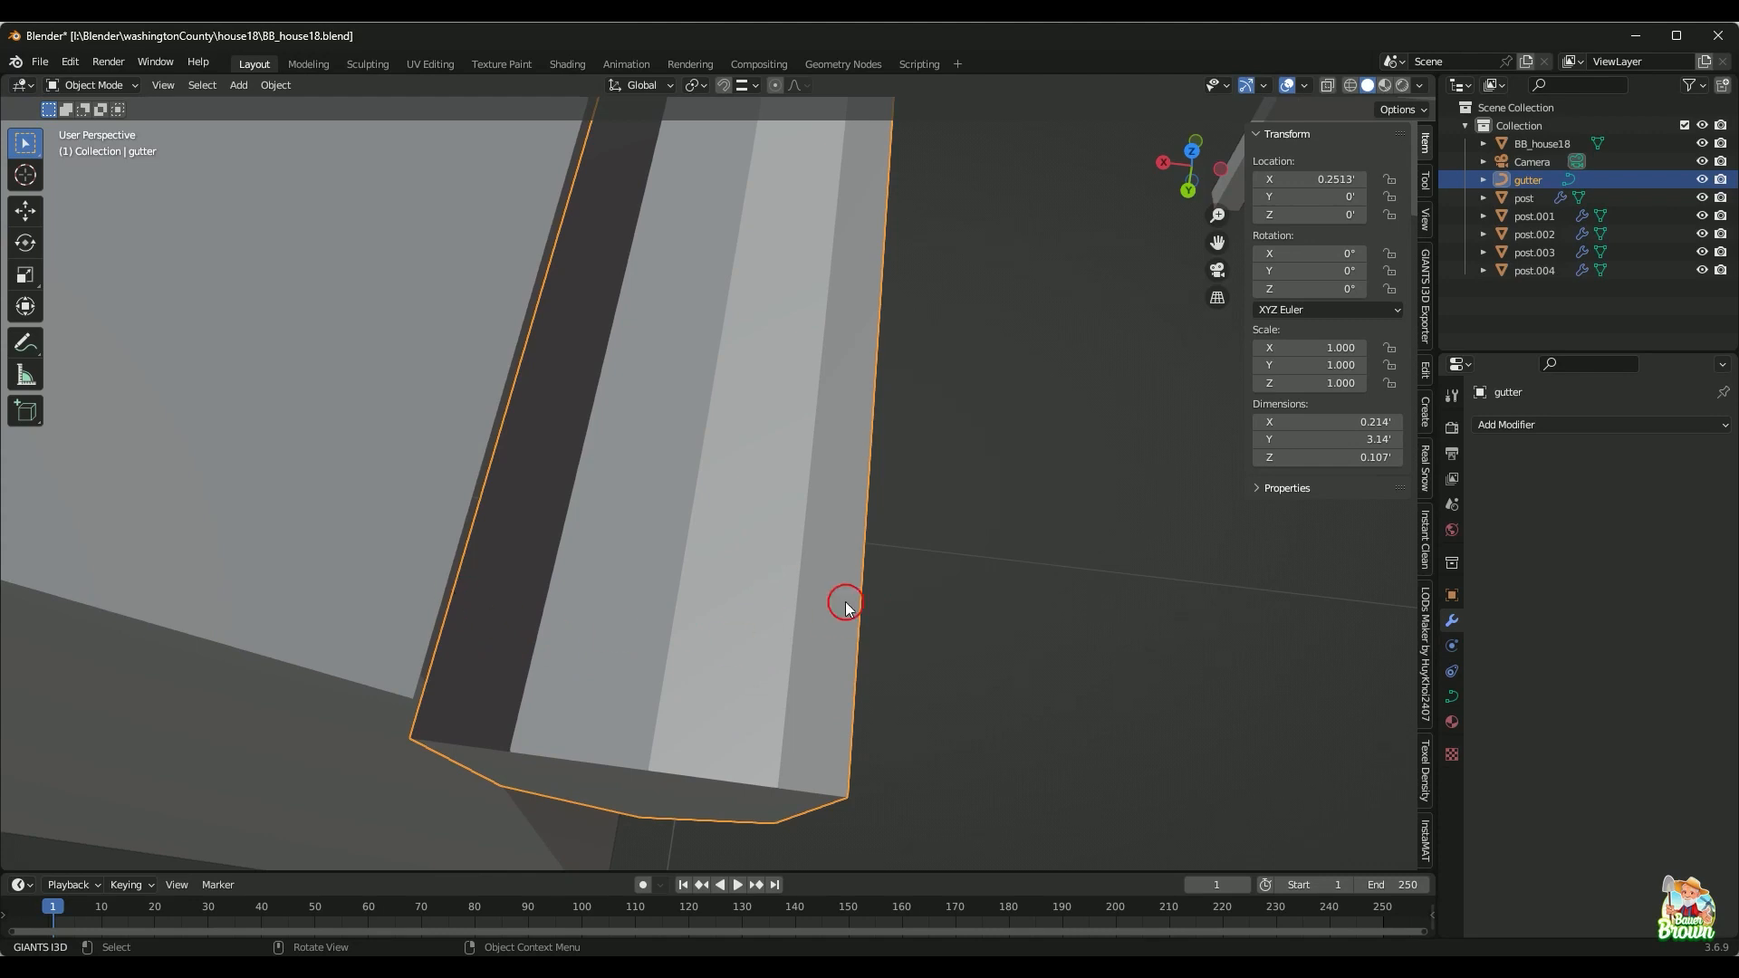
Step: Add a Solidify modifier to the gutter and reduce its thickness to 0.004975'
click(1590, 435)
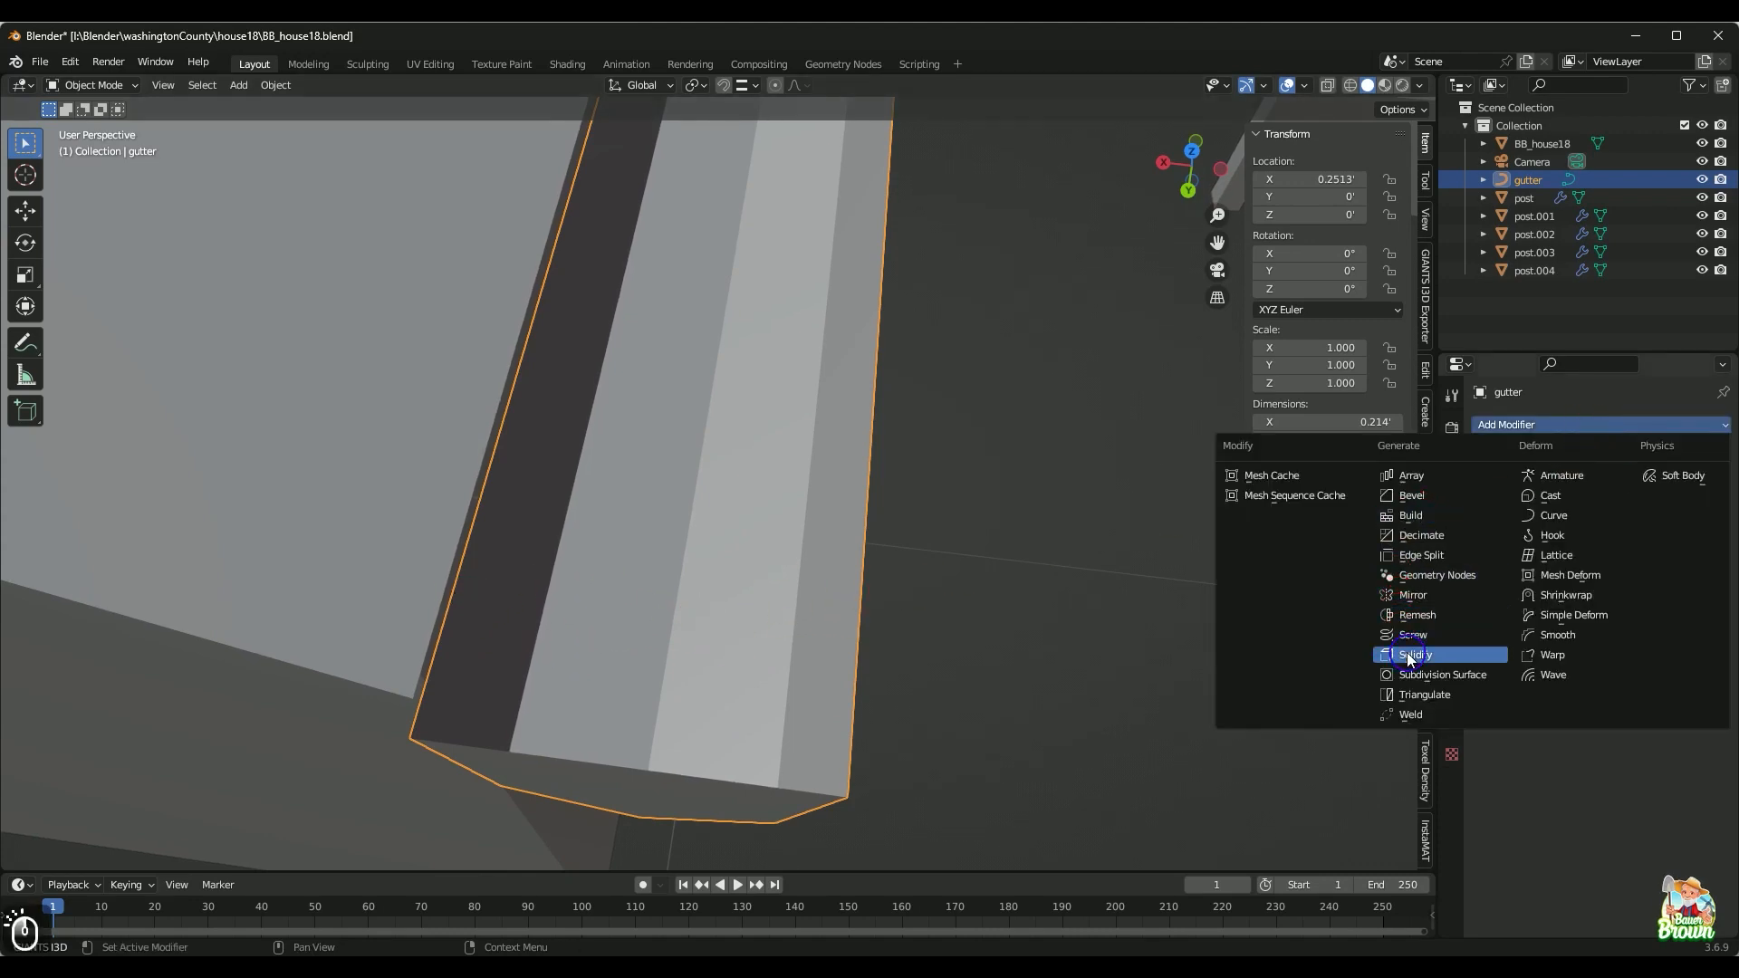
click(1406, 654)
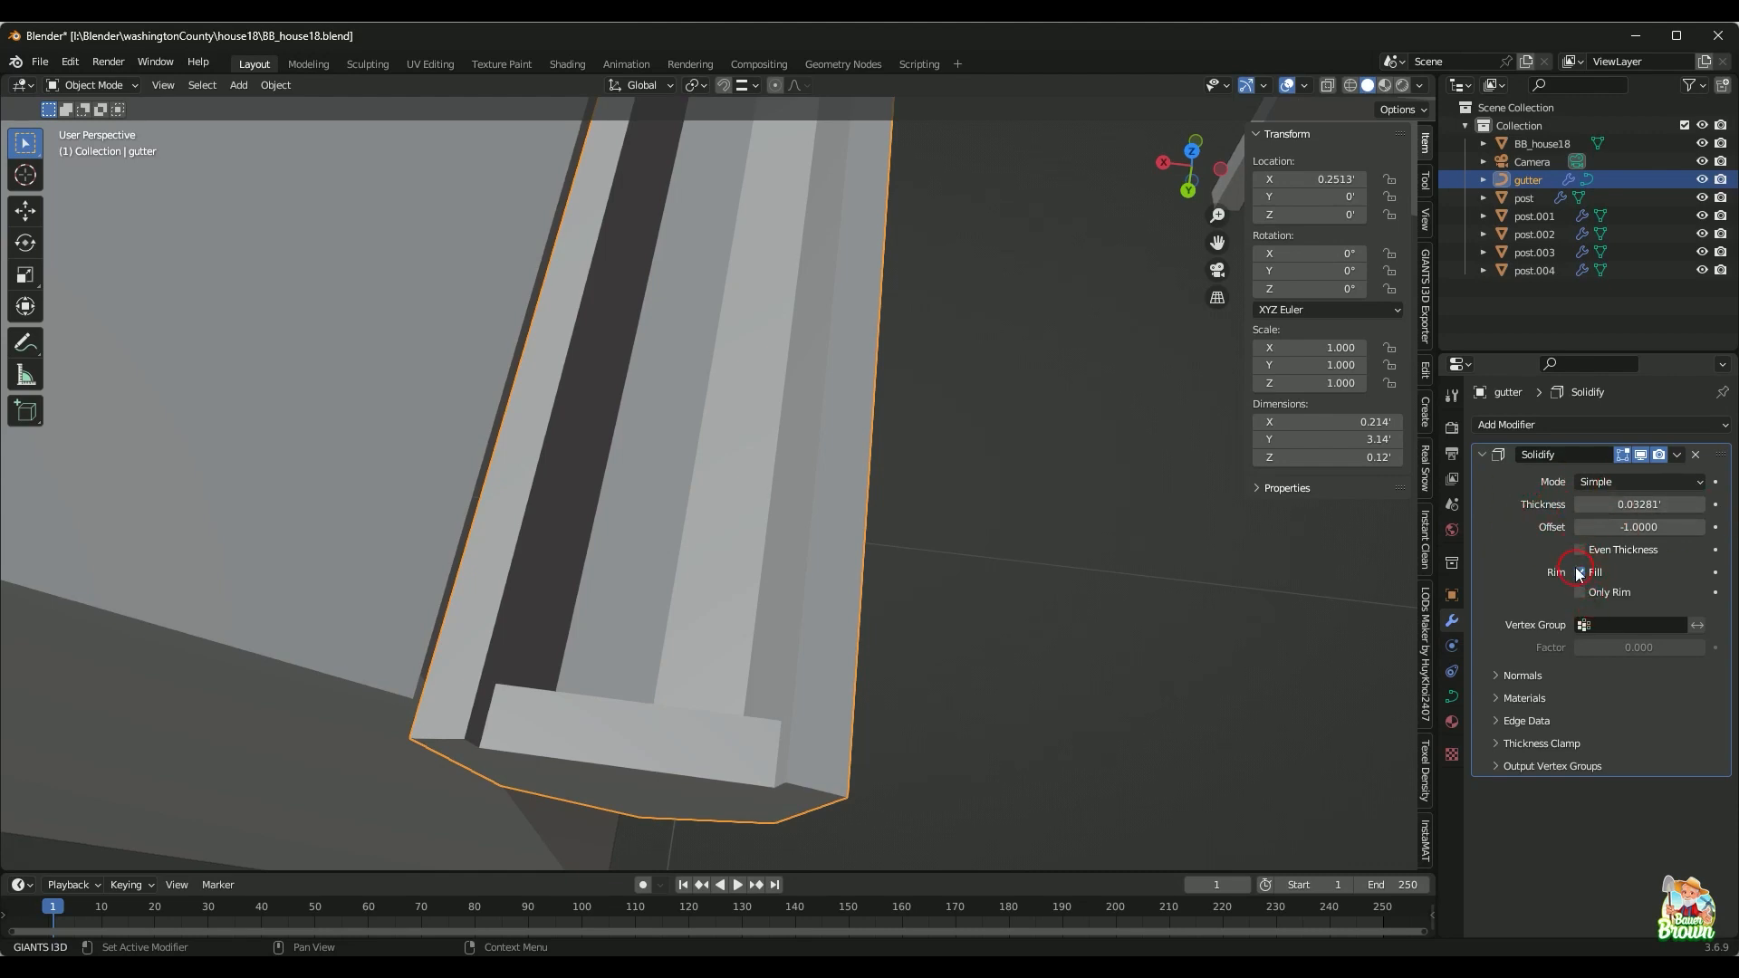
click(1670, 508)
drag(1669, 507, 924, 477)
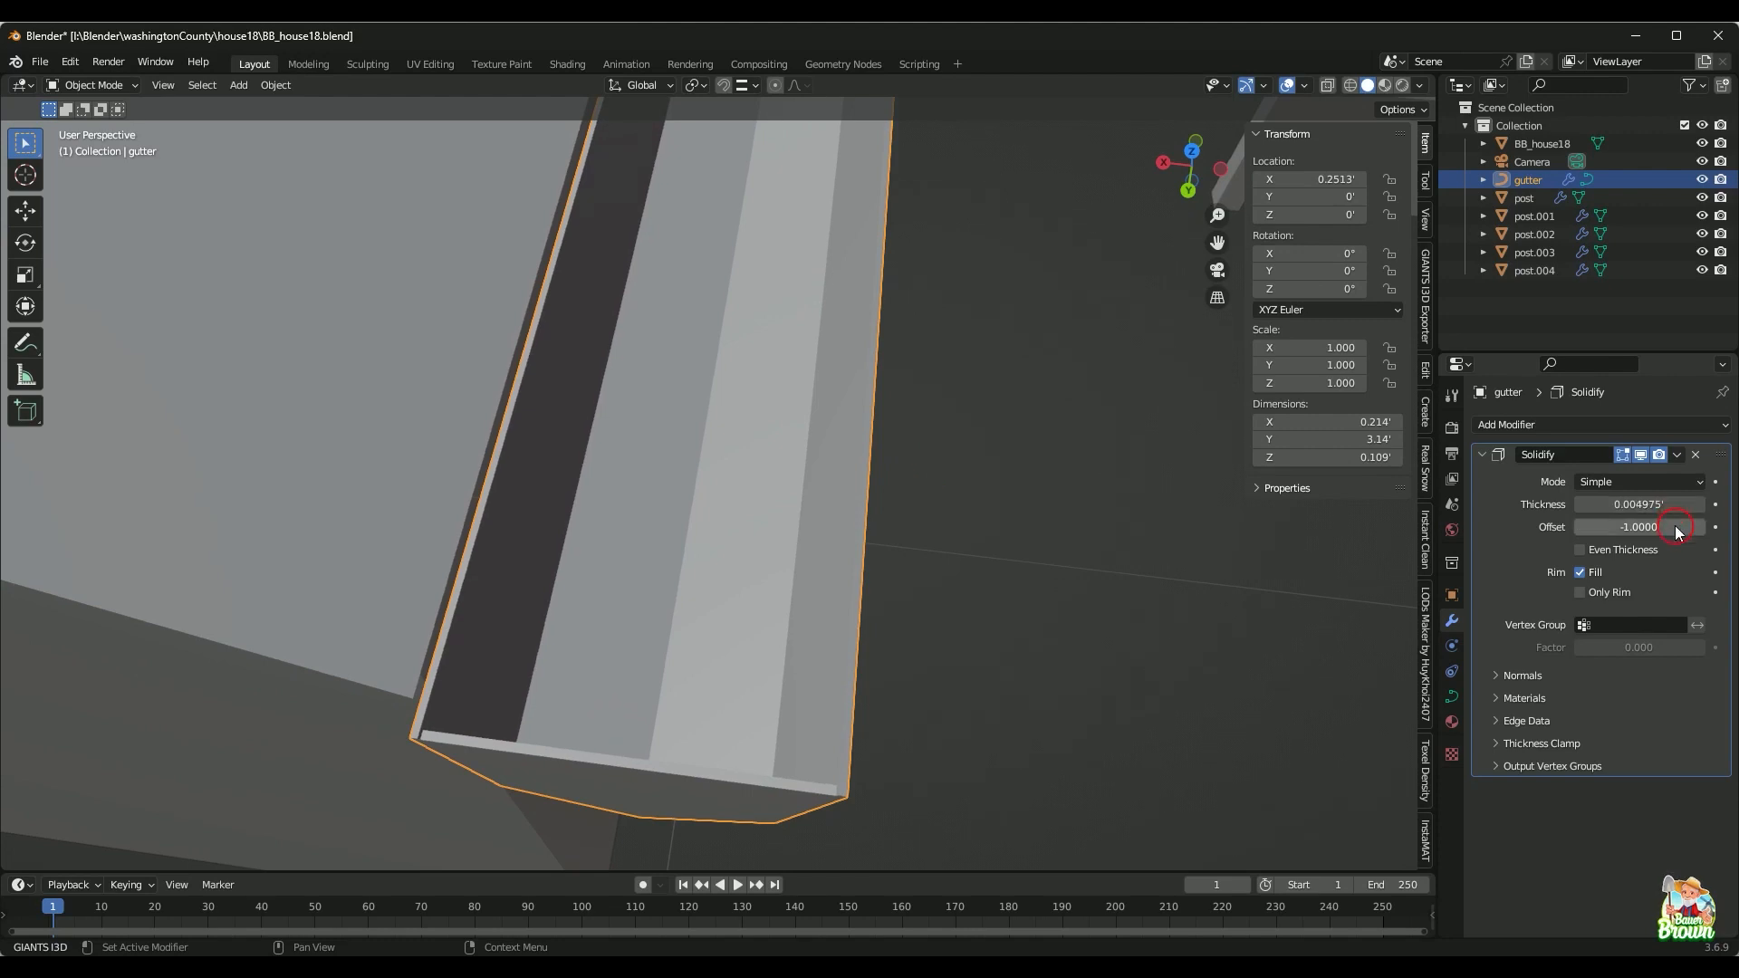
Step: Check the gutter's wall from several angles and set the Solidify thickness to 0.007475'
middle_drag(1184, 652, 871, 602)
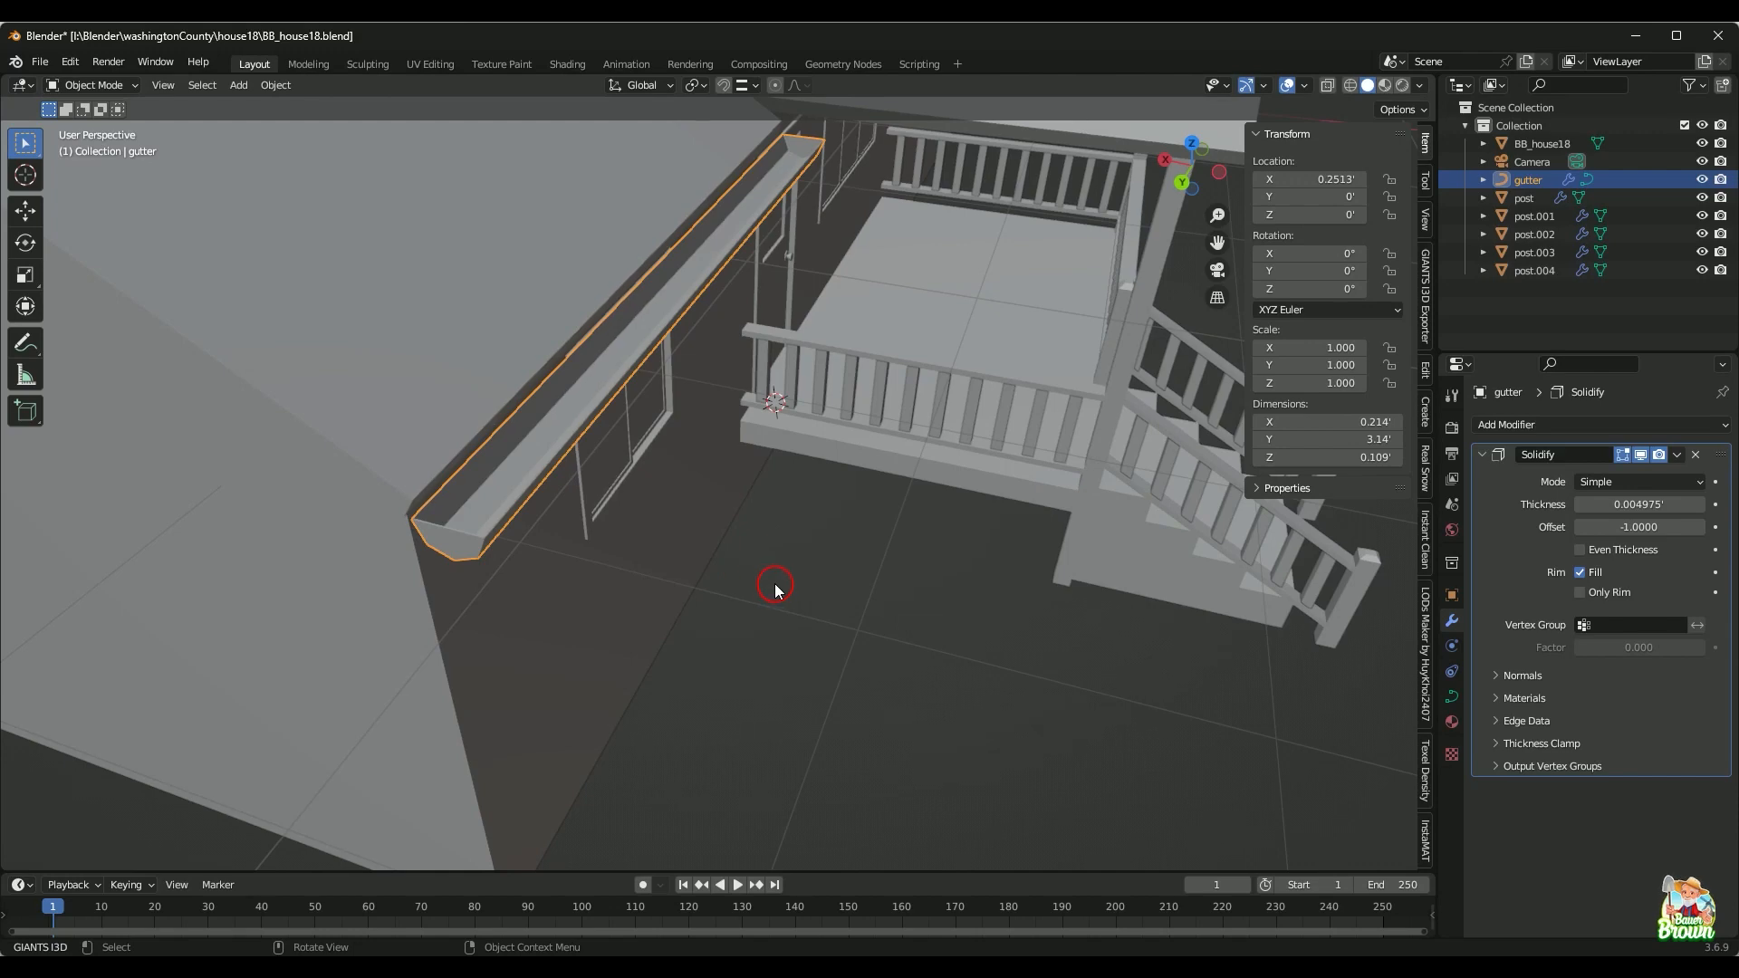
scroll(845, 607, up, 4)
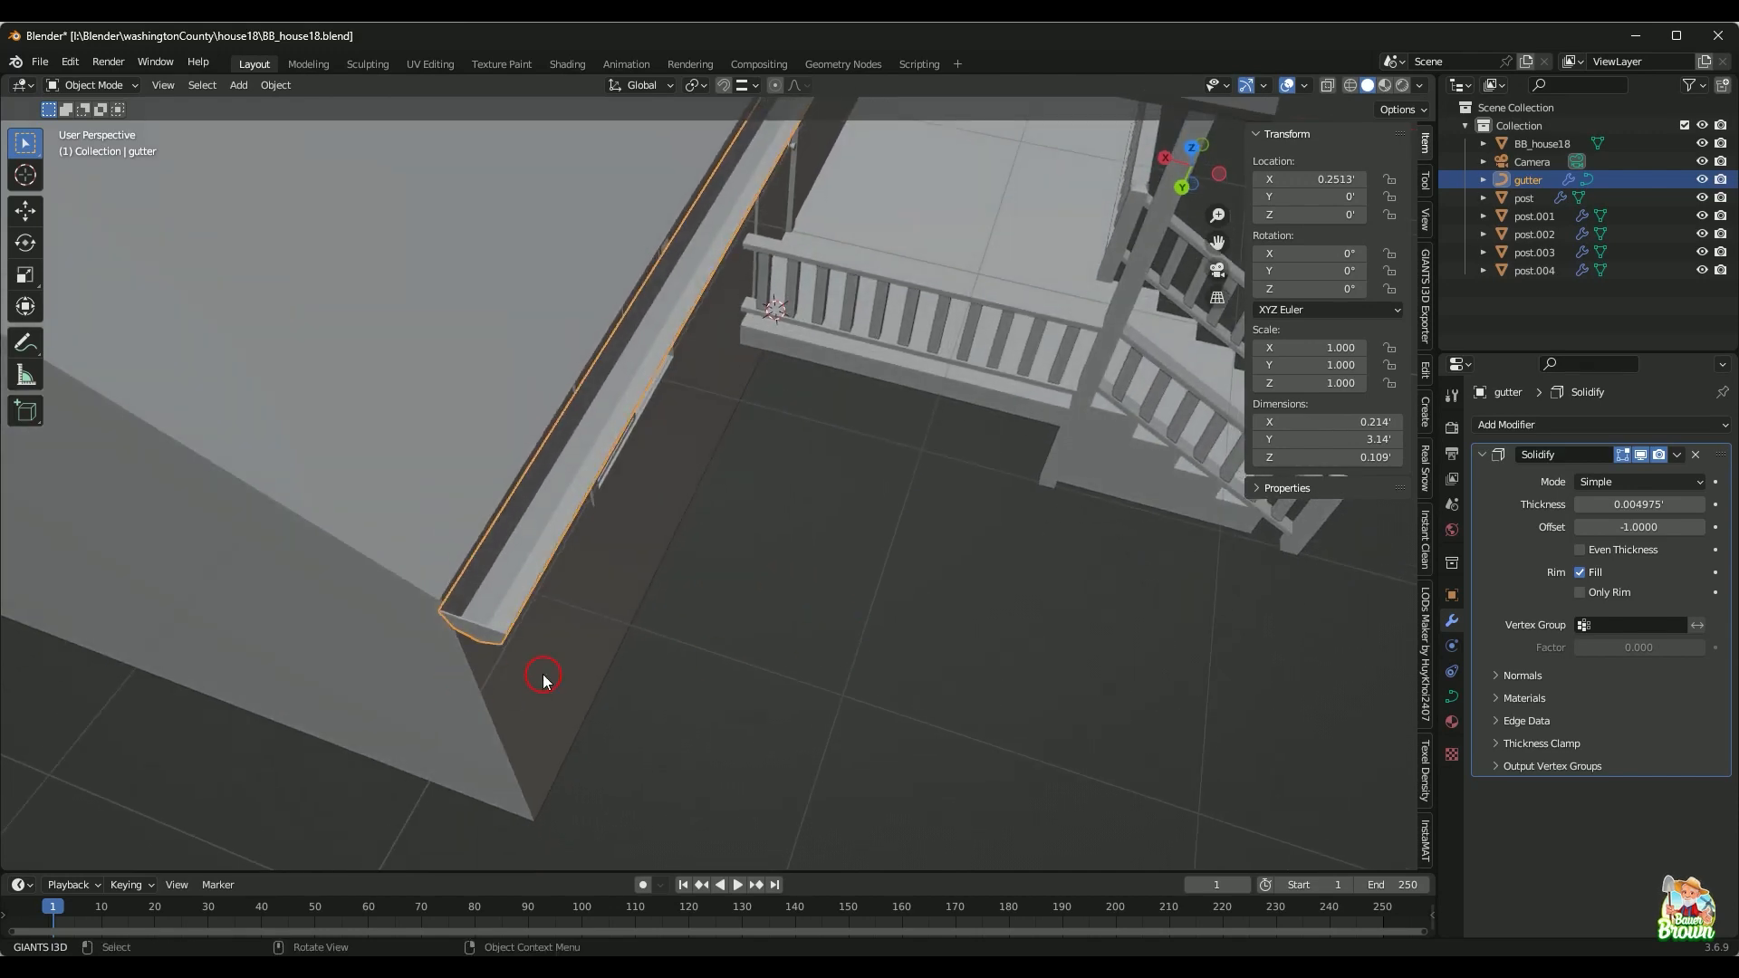
shift+middle_drag(601, 637, 777, 710)
scroll(776, 702, up, 2)
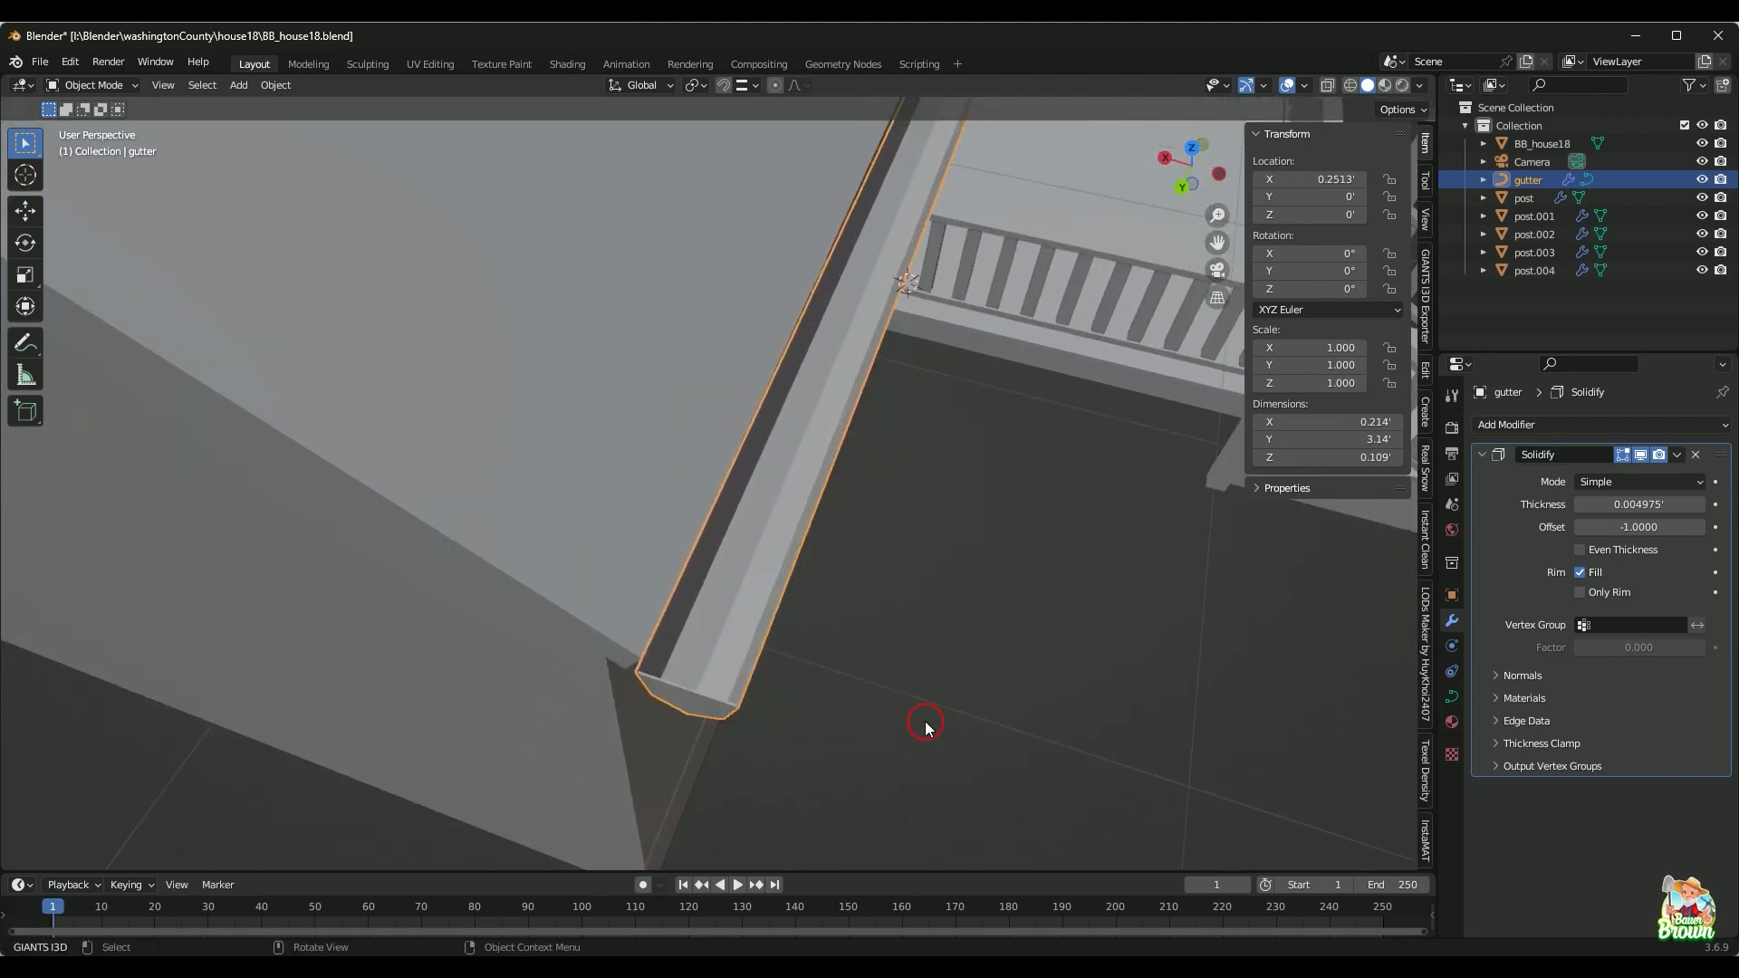
scroll(909, 722, up, 3)
scroll(888, 746, up, 1)
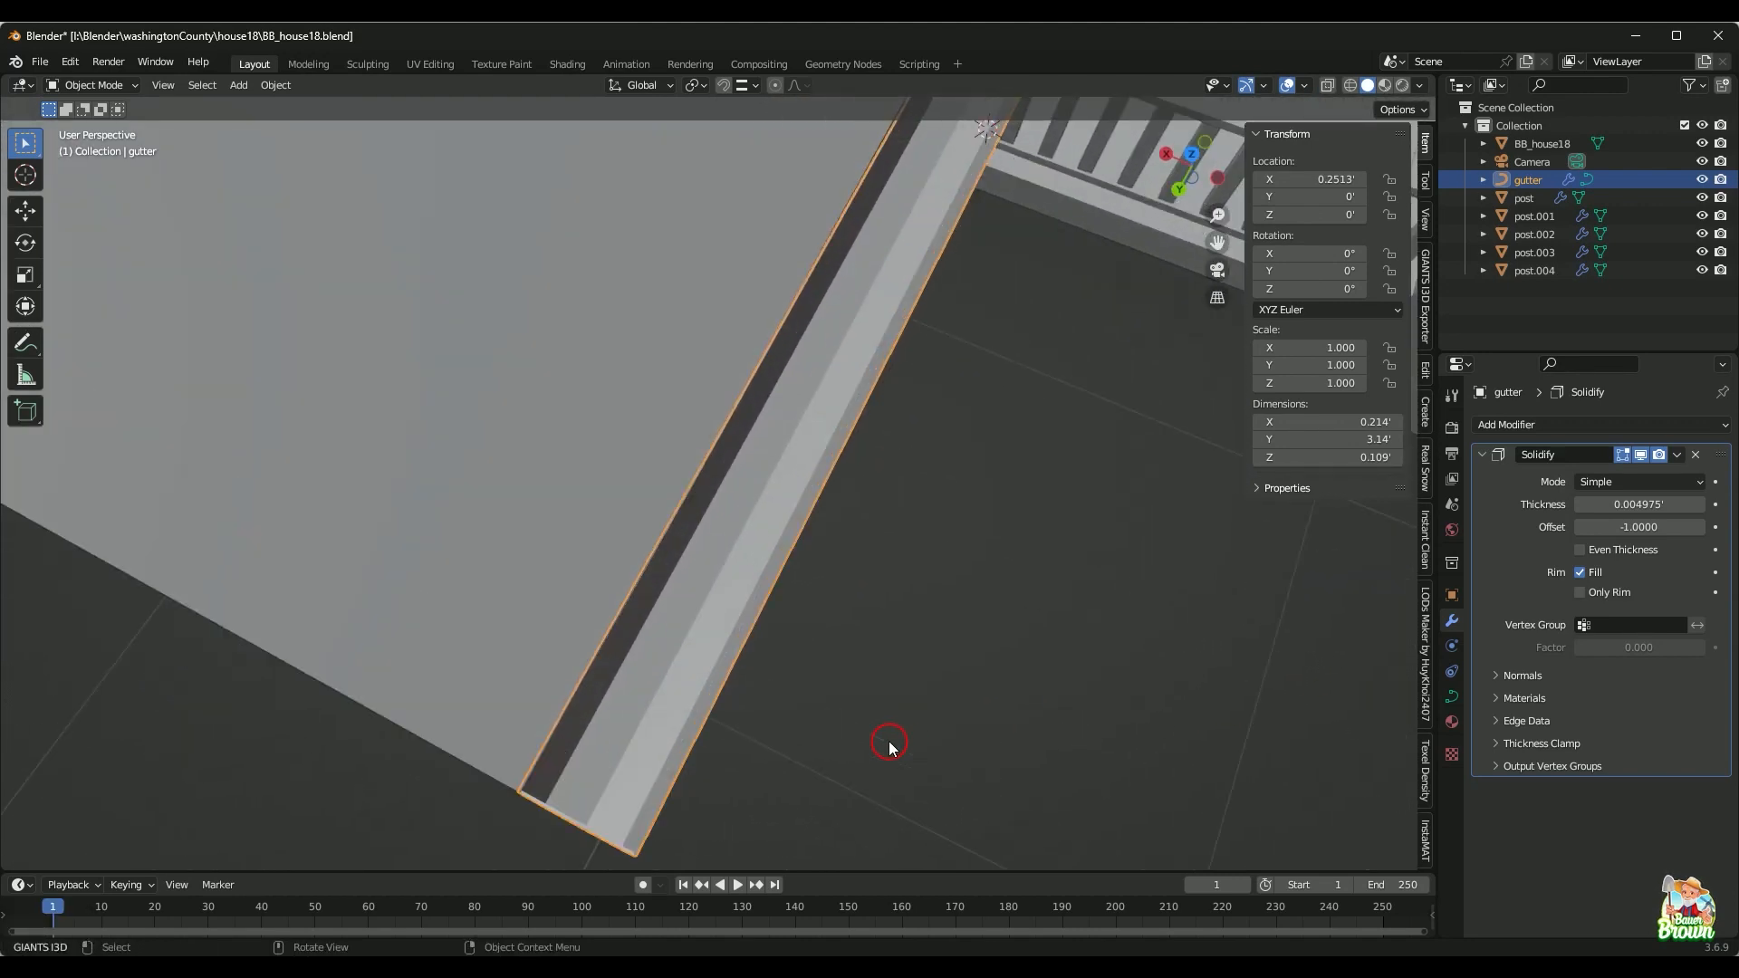
shift+middle_drag(888, 745, 900, 639)
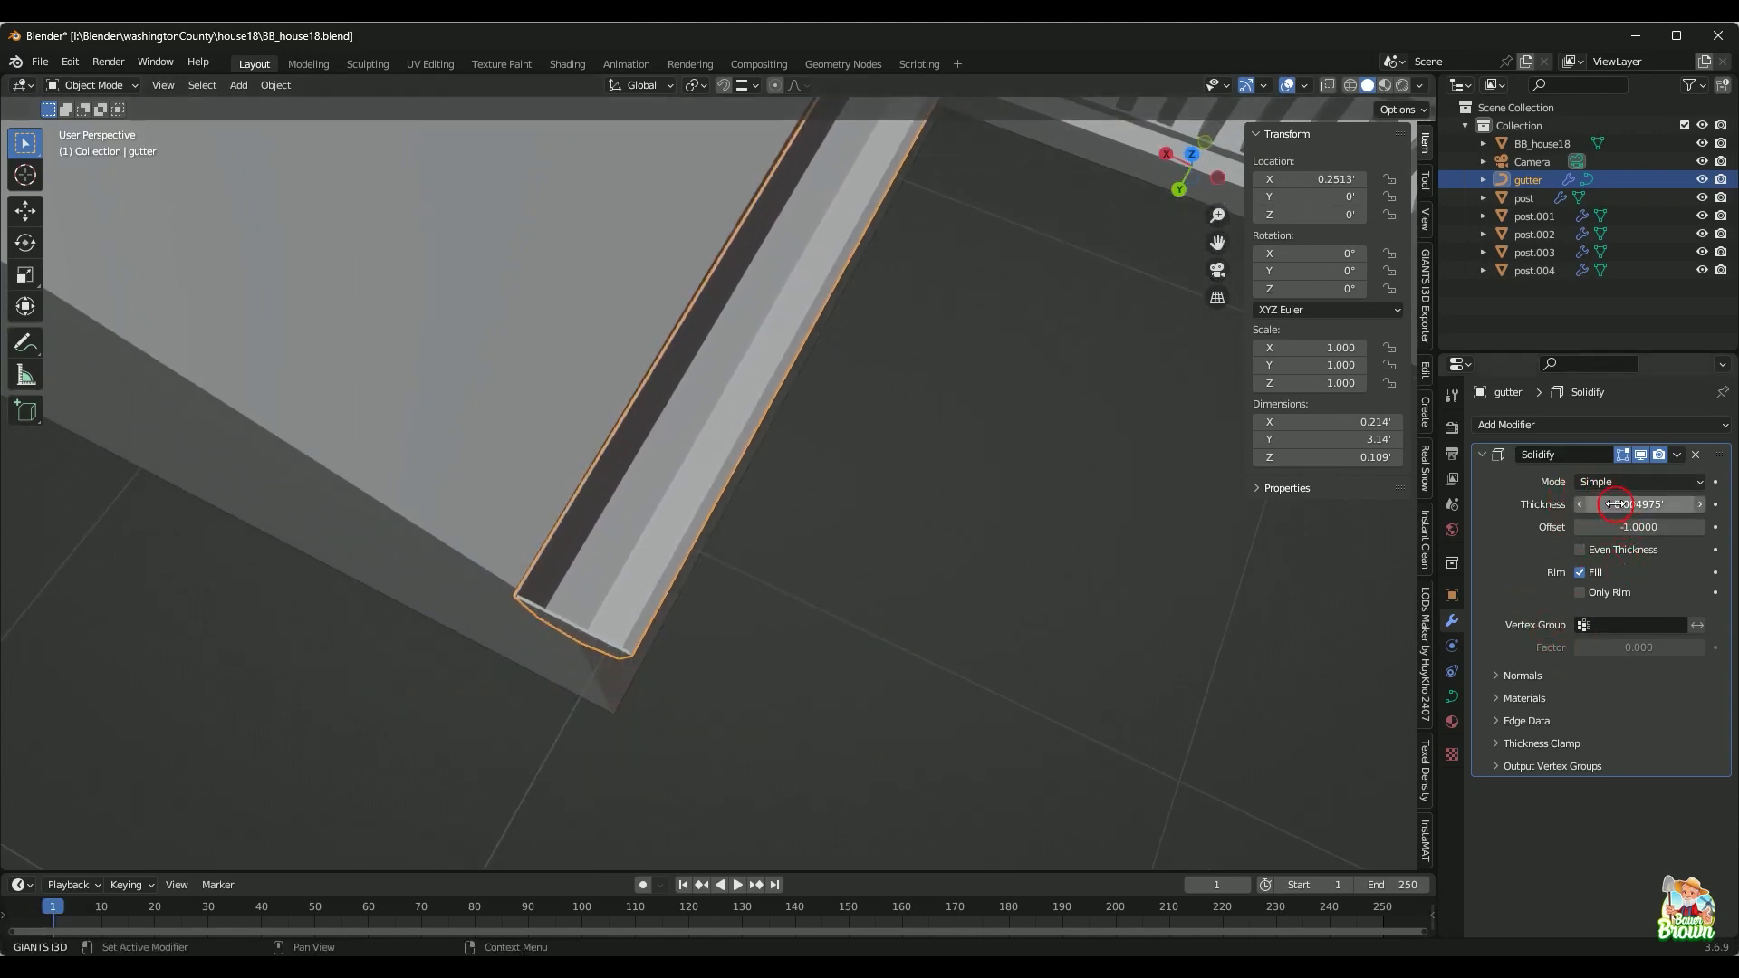
mouse_move(755, 505)
mouse_down()
mouse_move(800, 508)
mouse_move(781, 506)
mouse_up()
Step: Examine the thickened gutter along the eave from above, from below and from the gable end
middle_drag(1153, 601, 895, 513)
scroll(866, 572, up, 1)
middle_drag(866, 574, 933, 678)
scroll(951, 623, up, 1)
scroll(929, 663, down, 1)
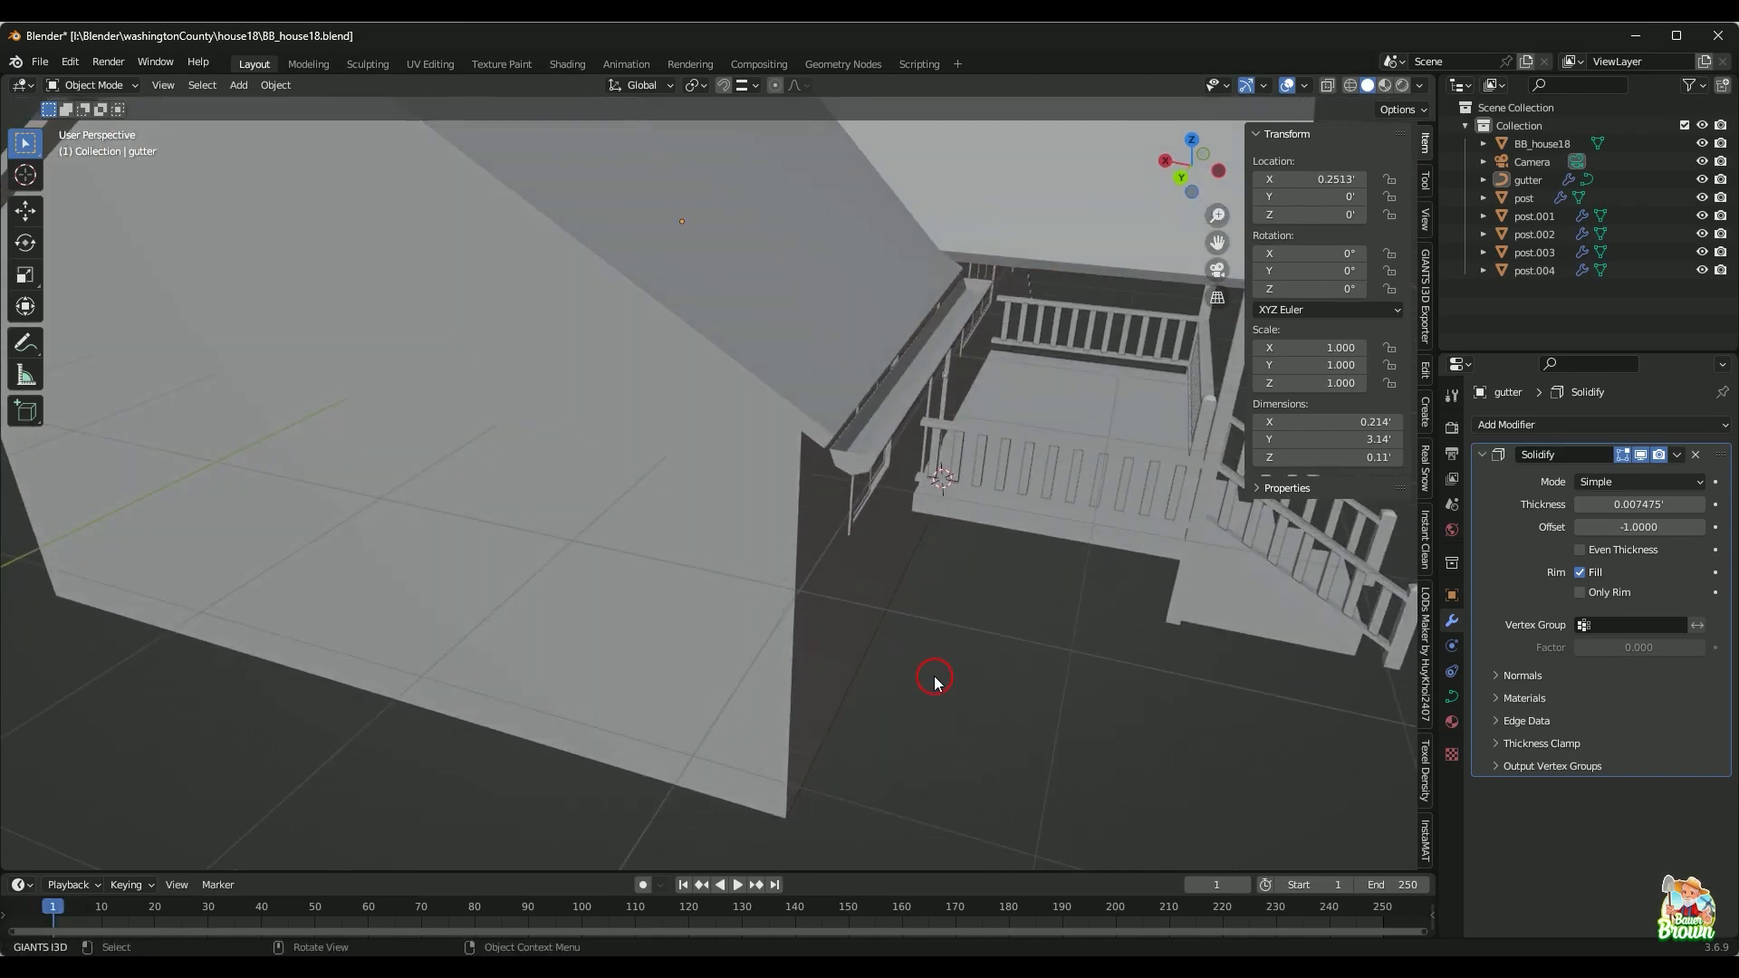
scroll(935, 681, down, 2)
middle_drag(916, 640, 878, 571)
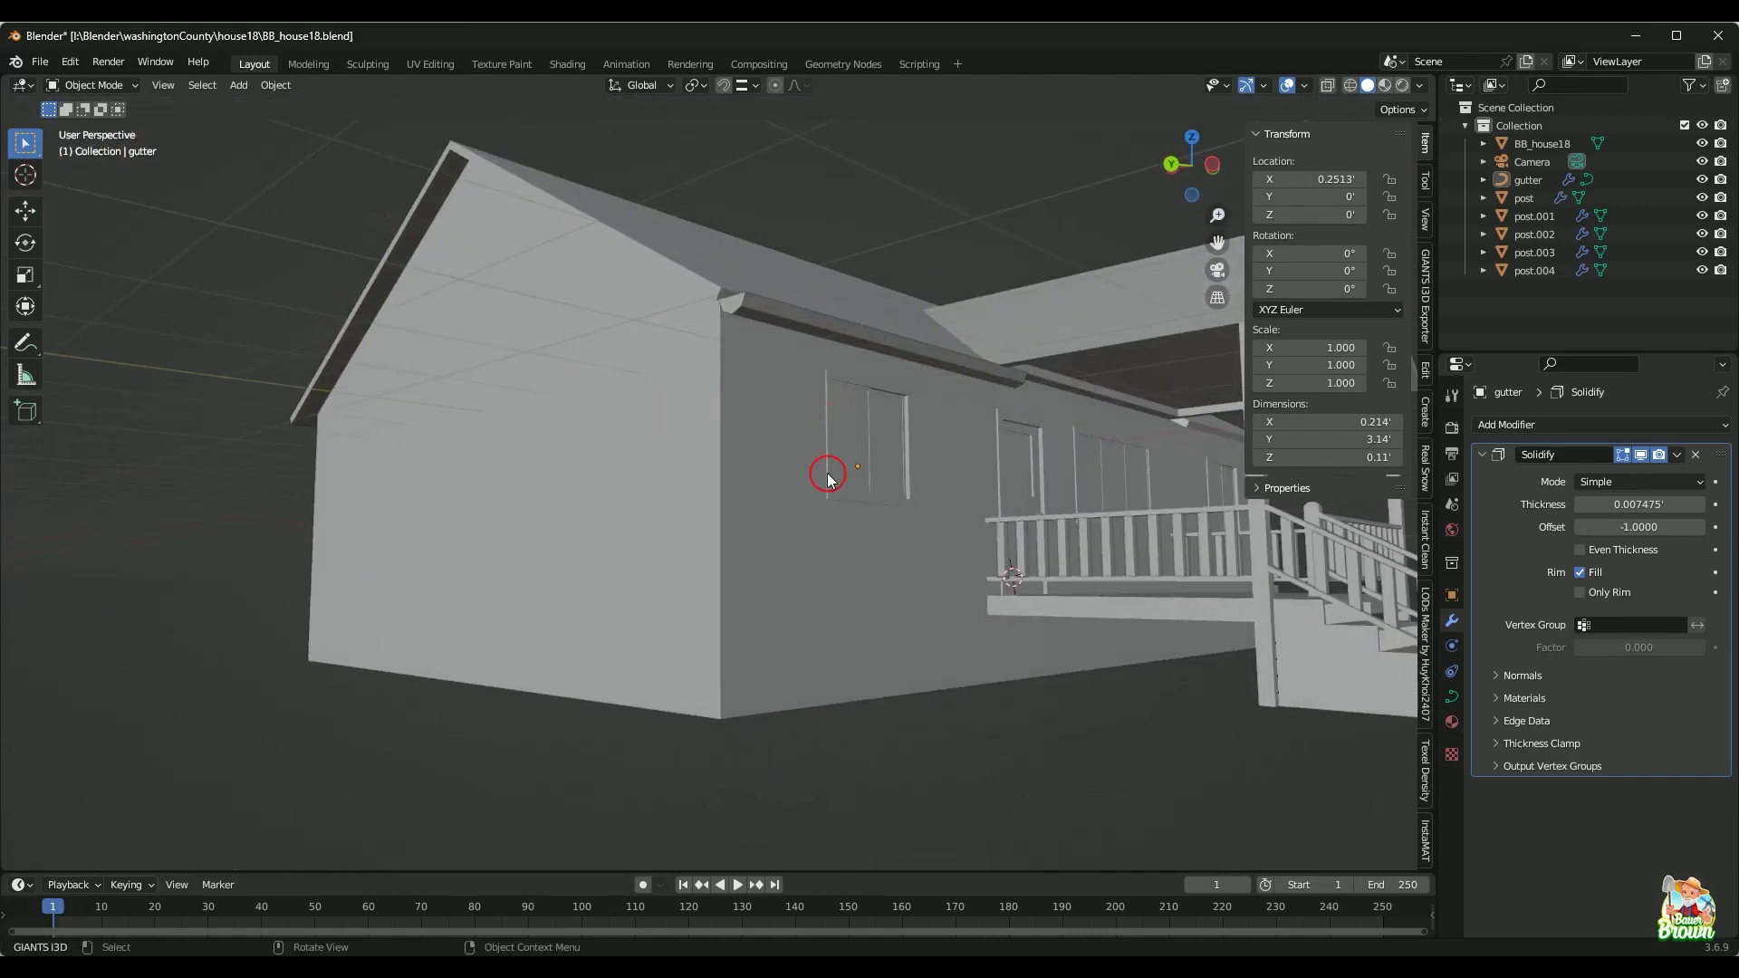
middle_drag(721, 493, 908, 609)
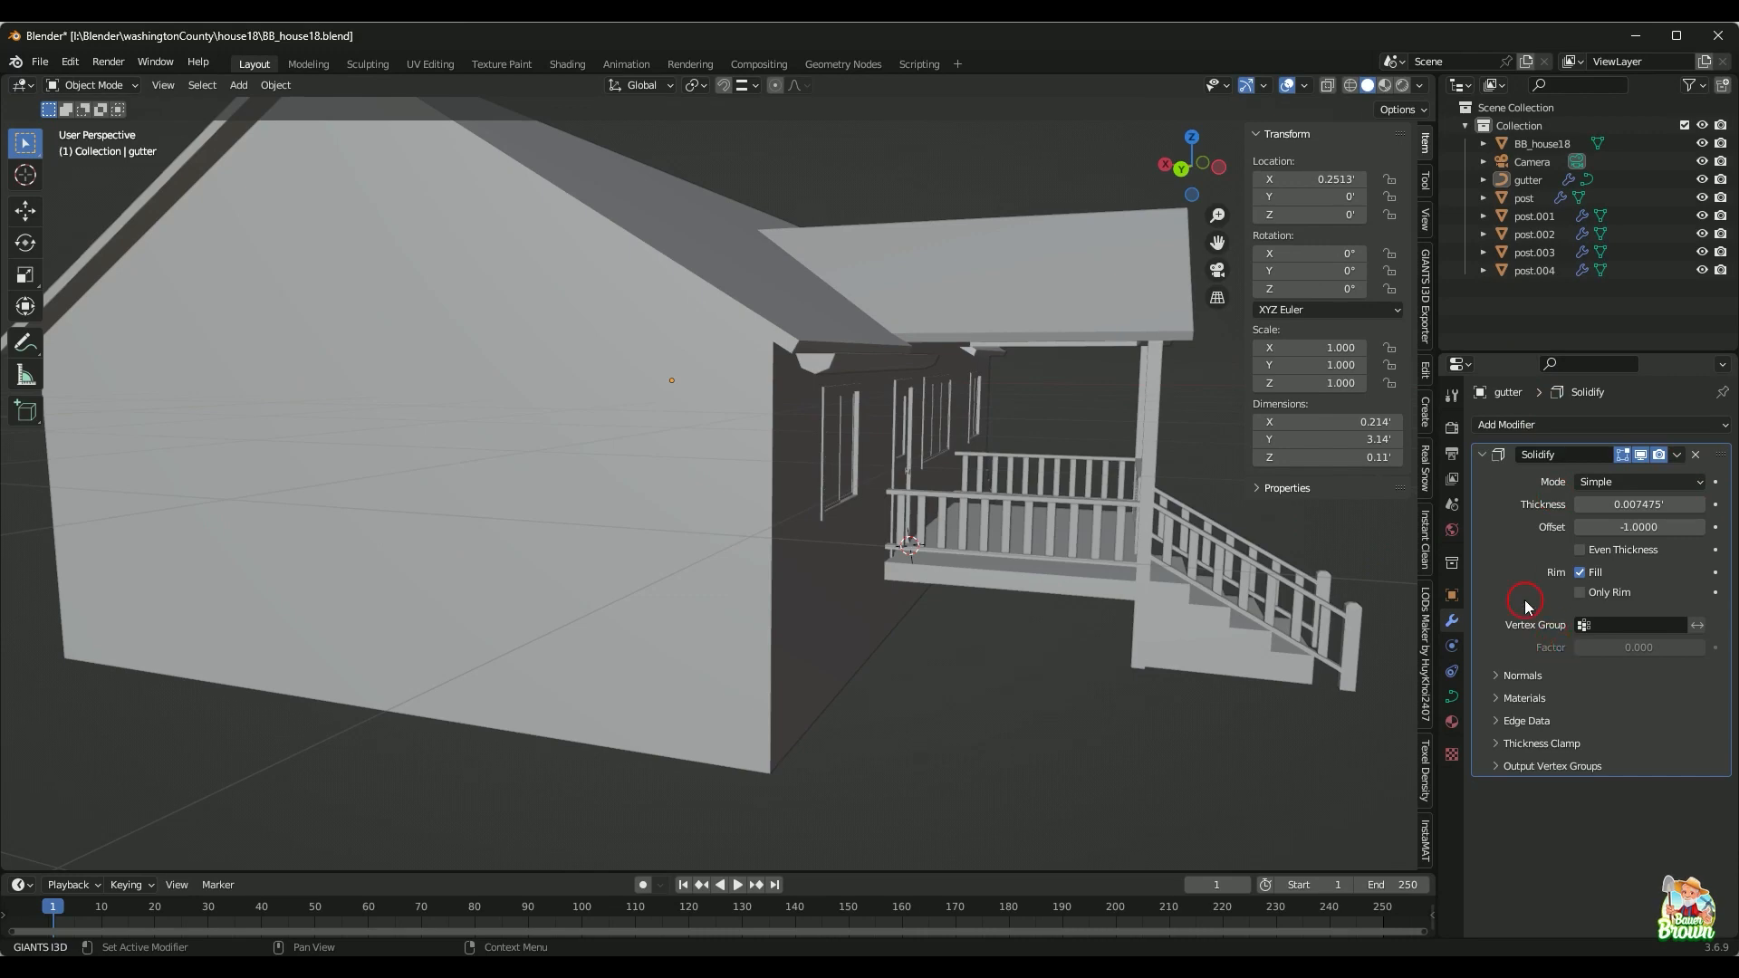
middle_drag(899, 608, 910, 621)
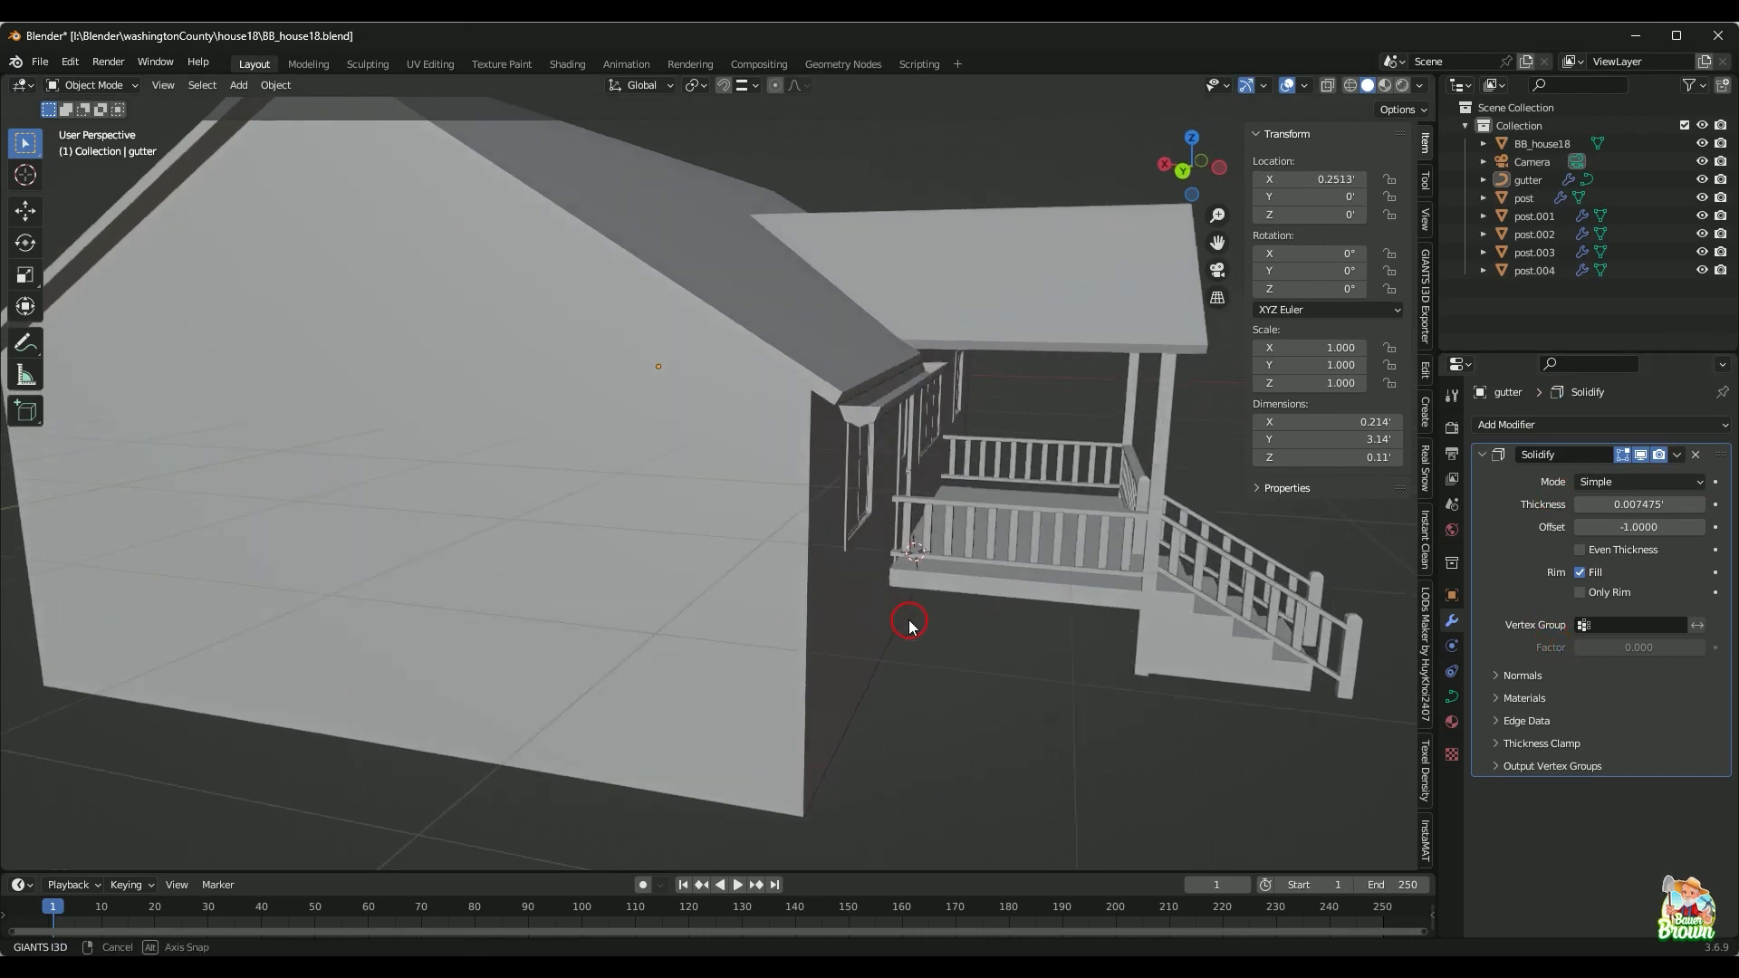
scroll(938, 678, up, 2)
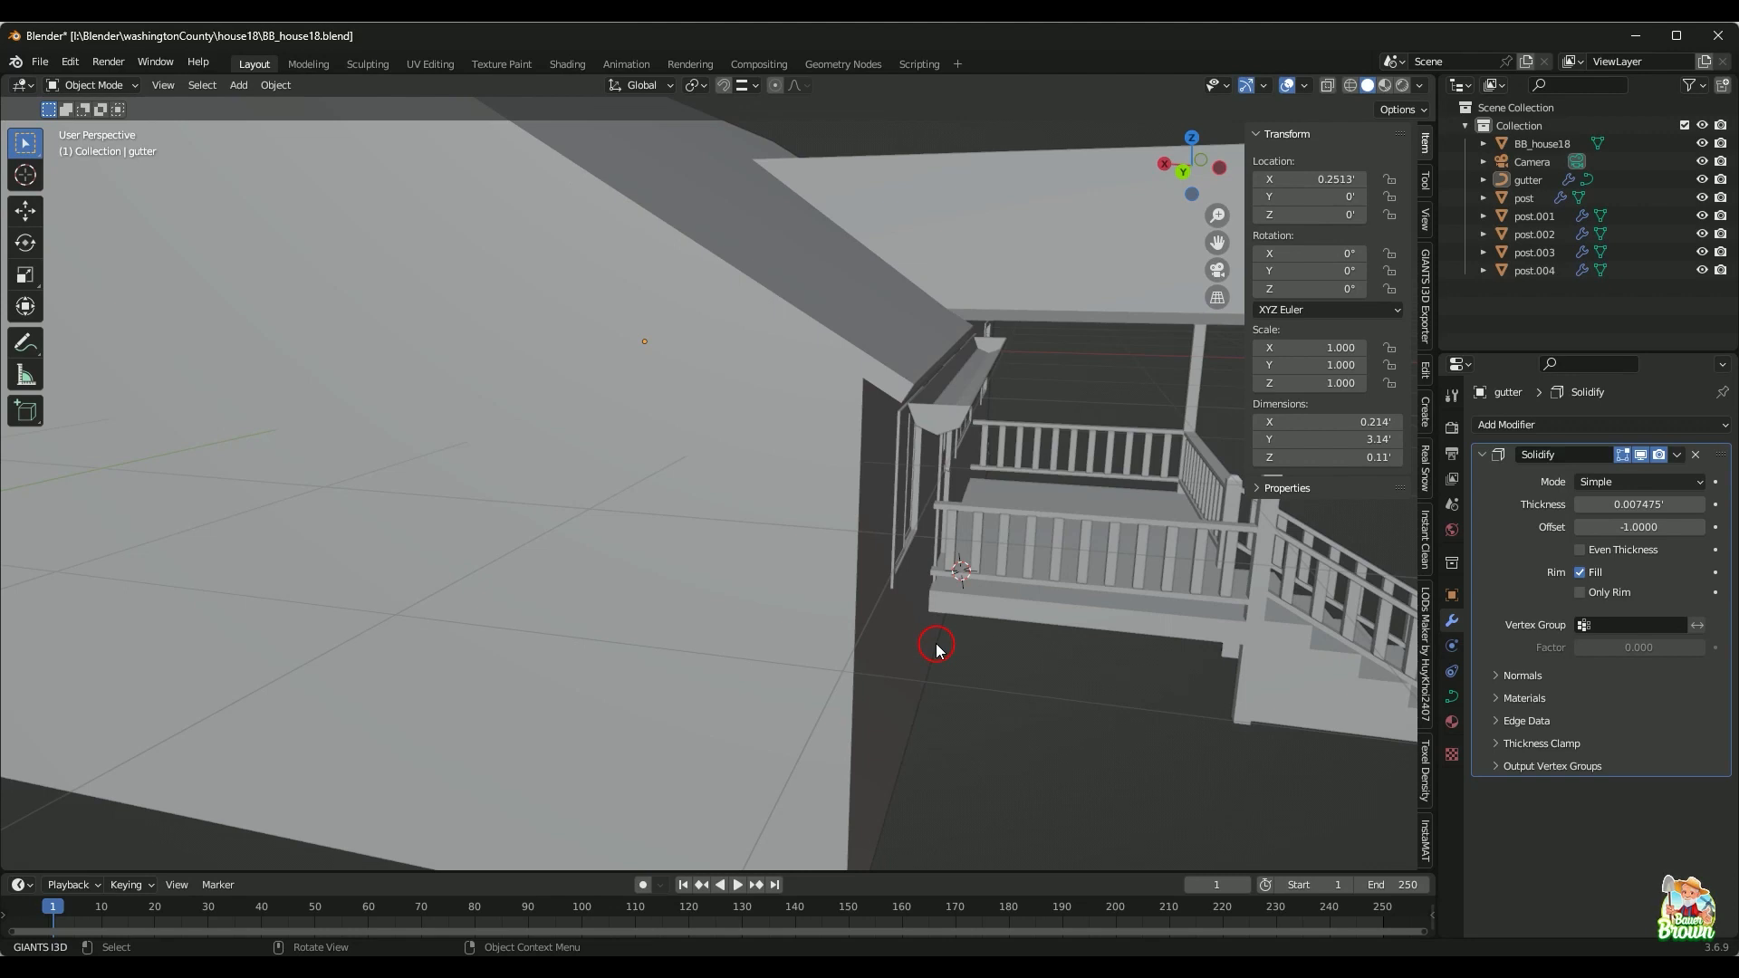
Step: Select the gutter and convert it from a curve to a mesh
click(951, 399)
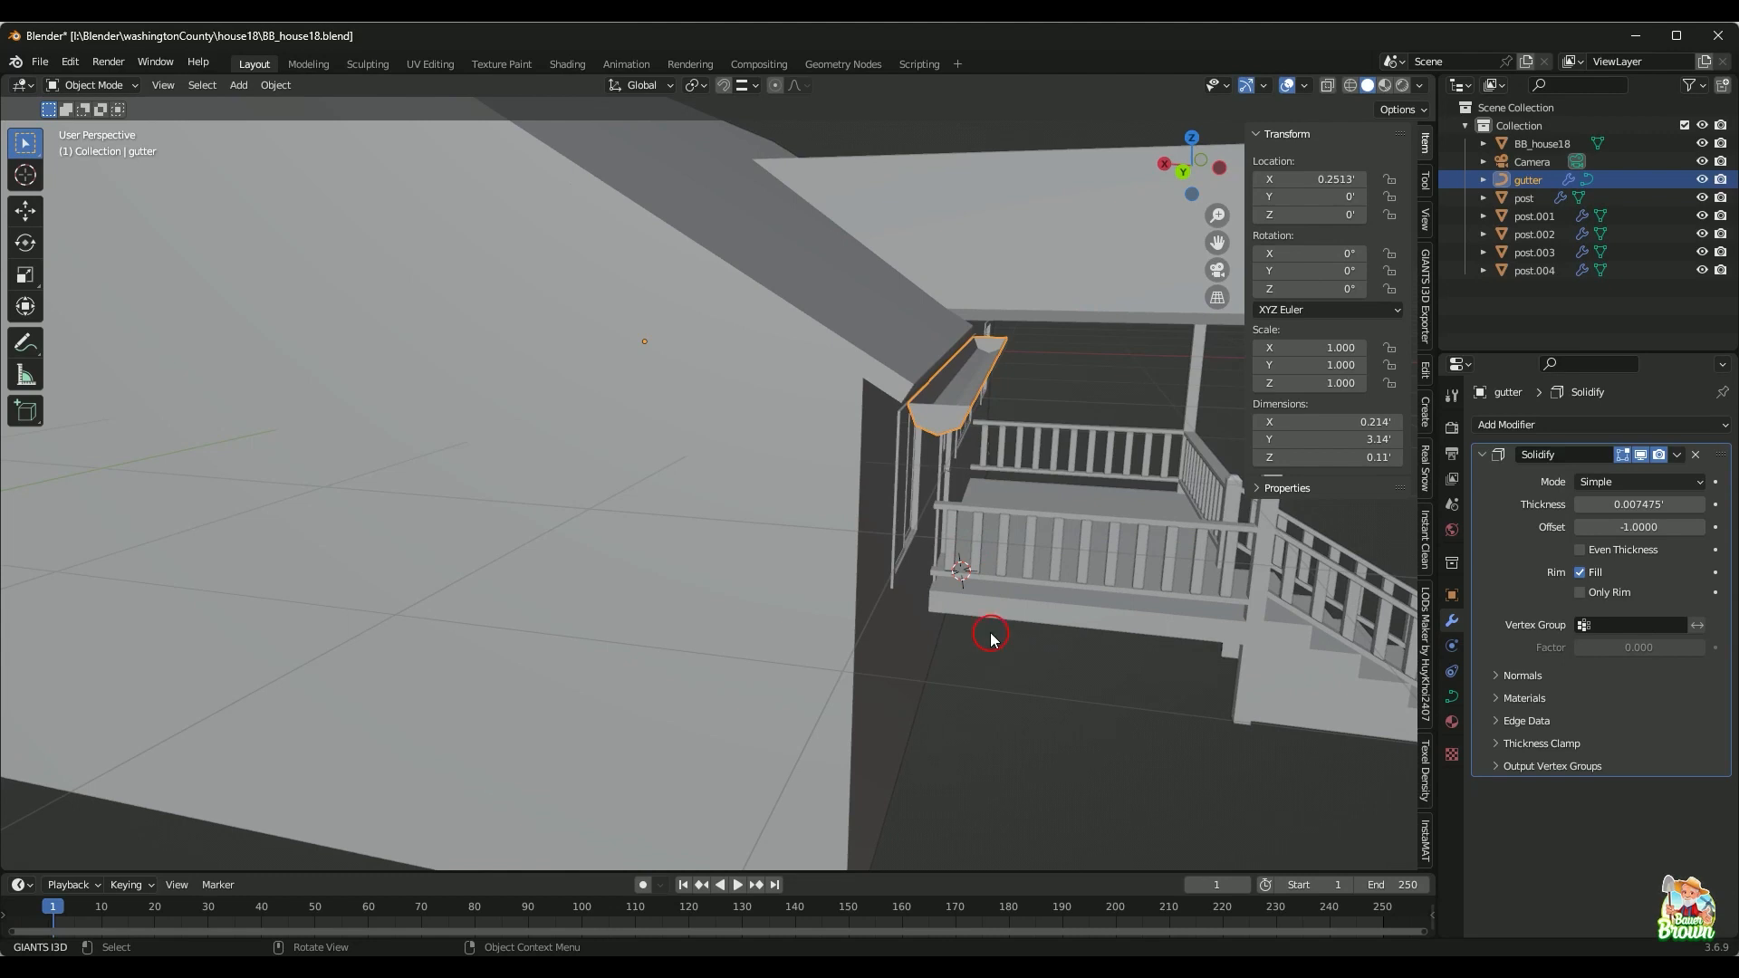
click(1677, 455)
right_click(948, 396)
mouse_move(954, 404)
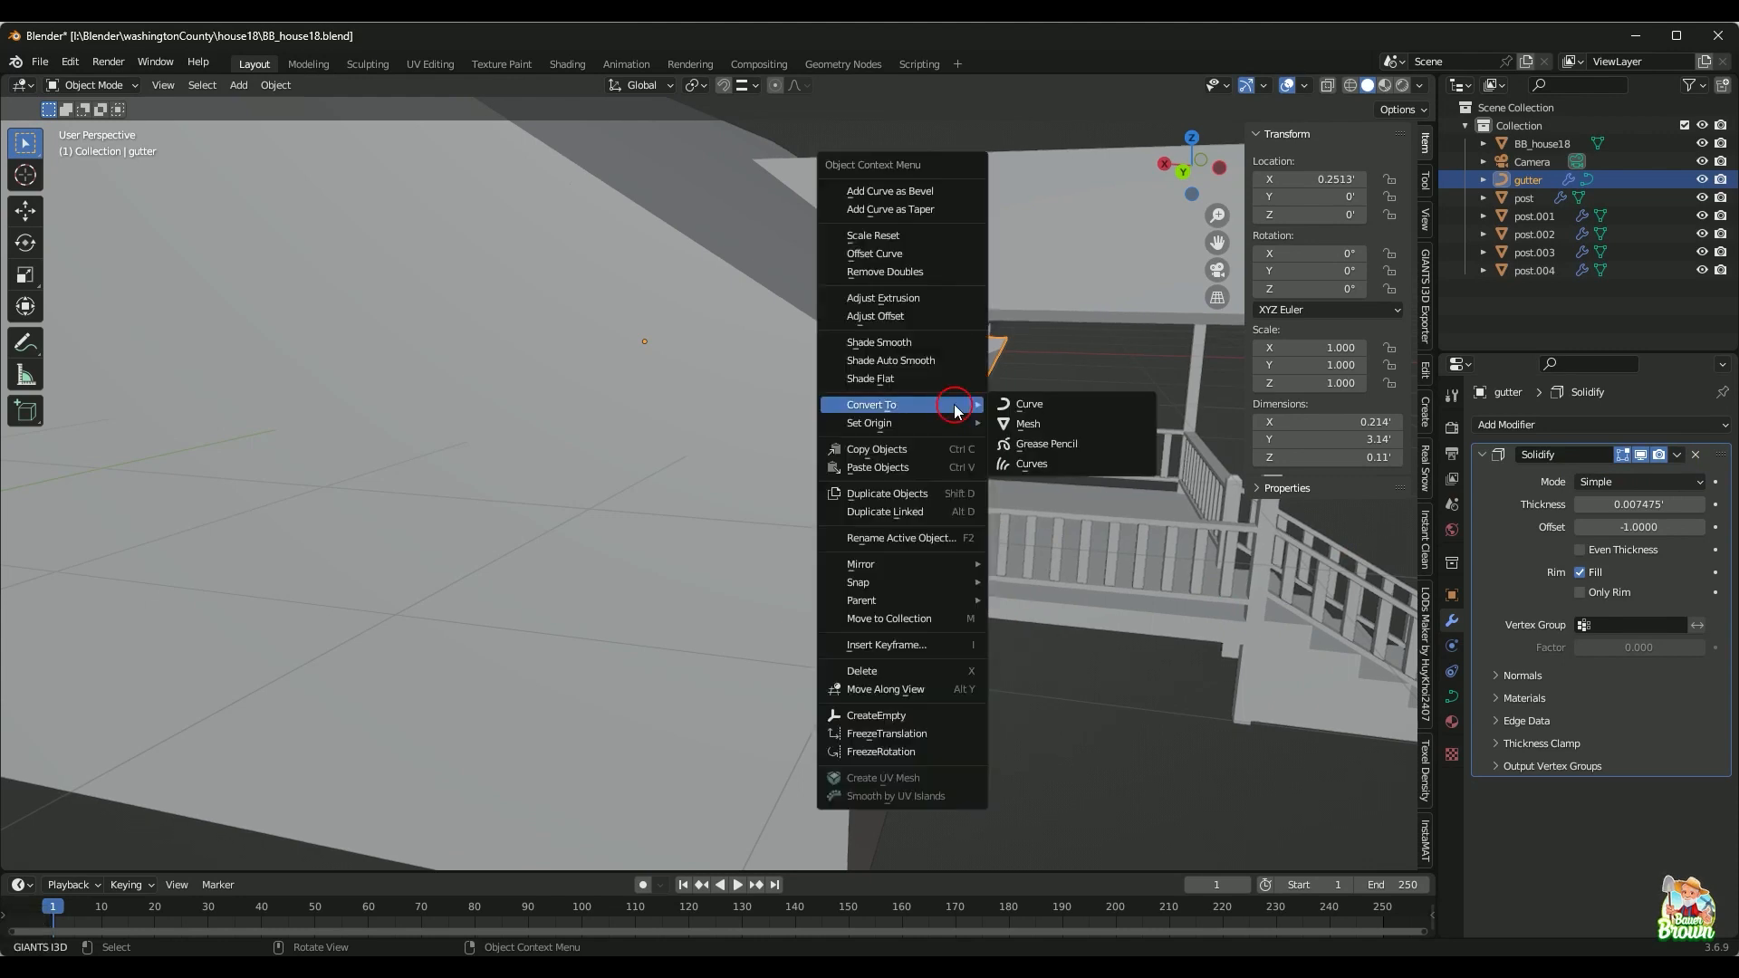
click(1025, 424)
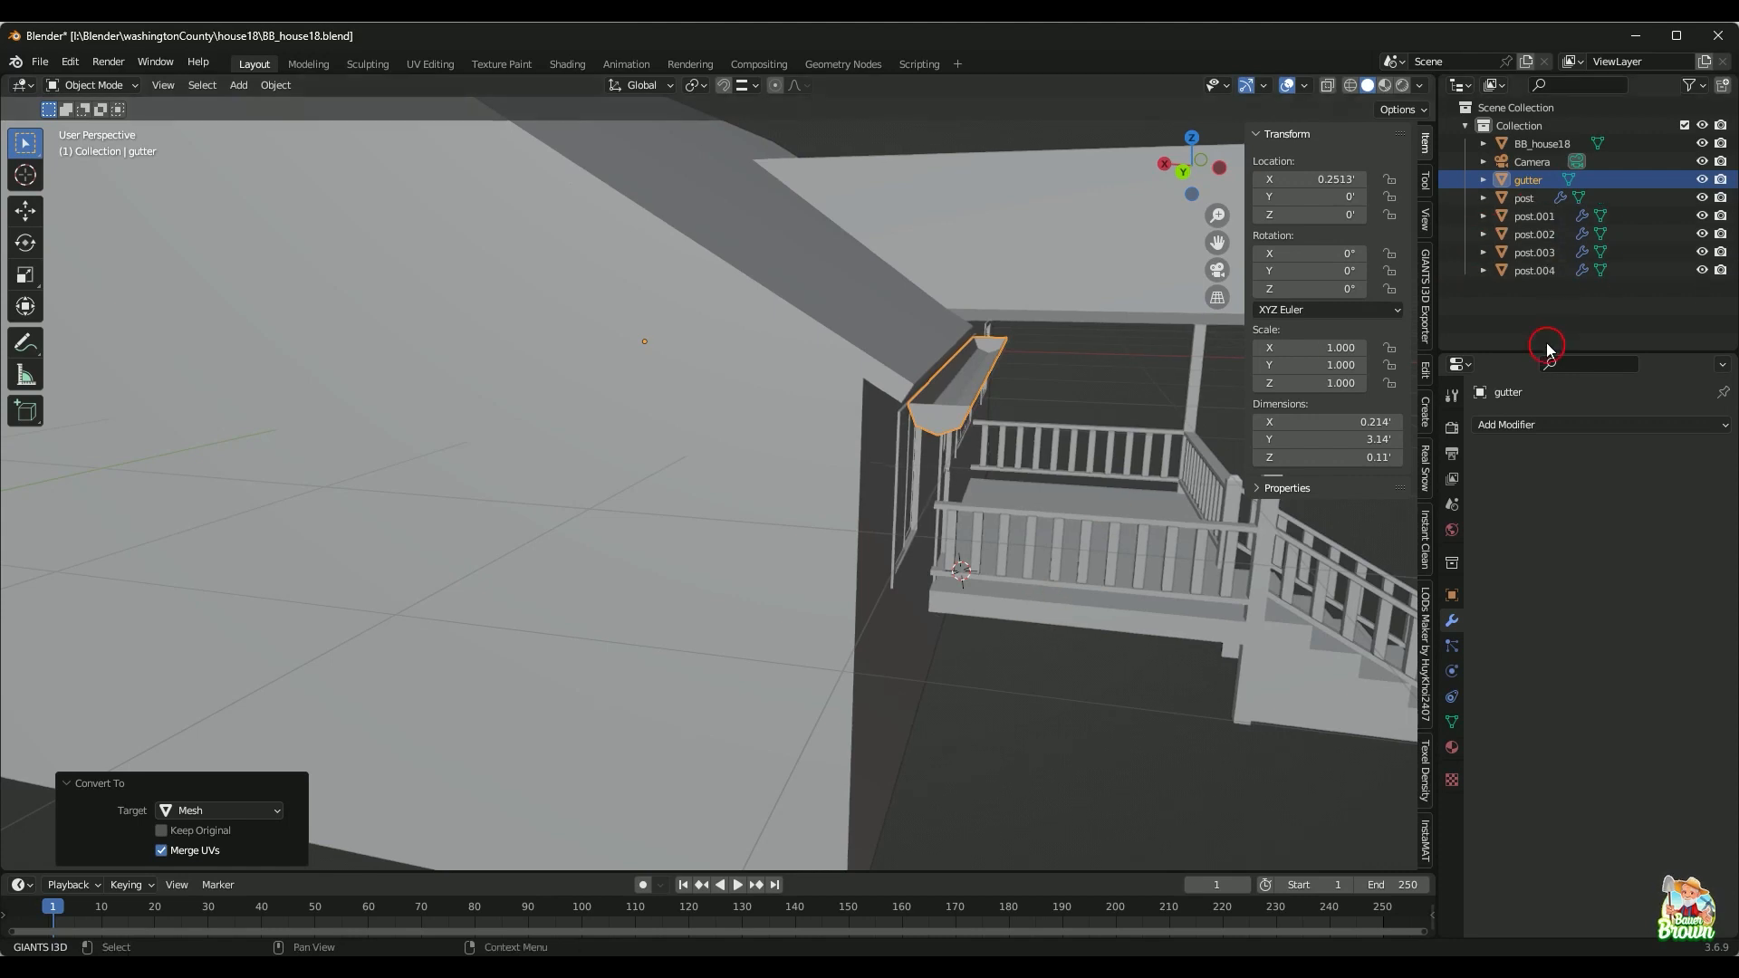
Step: Enter Edit Mode on the gutter mesh and select a single vertex on the underside of its gable end
scroll(997, 645, down, 2)
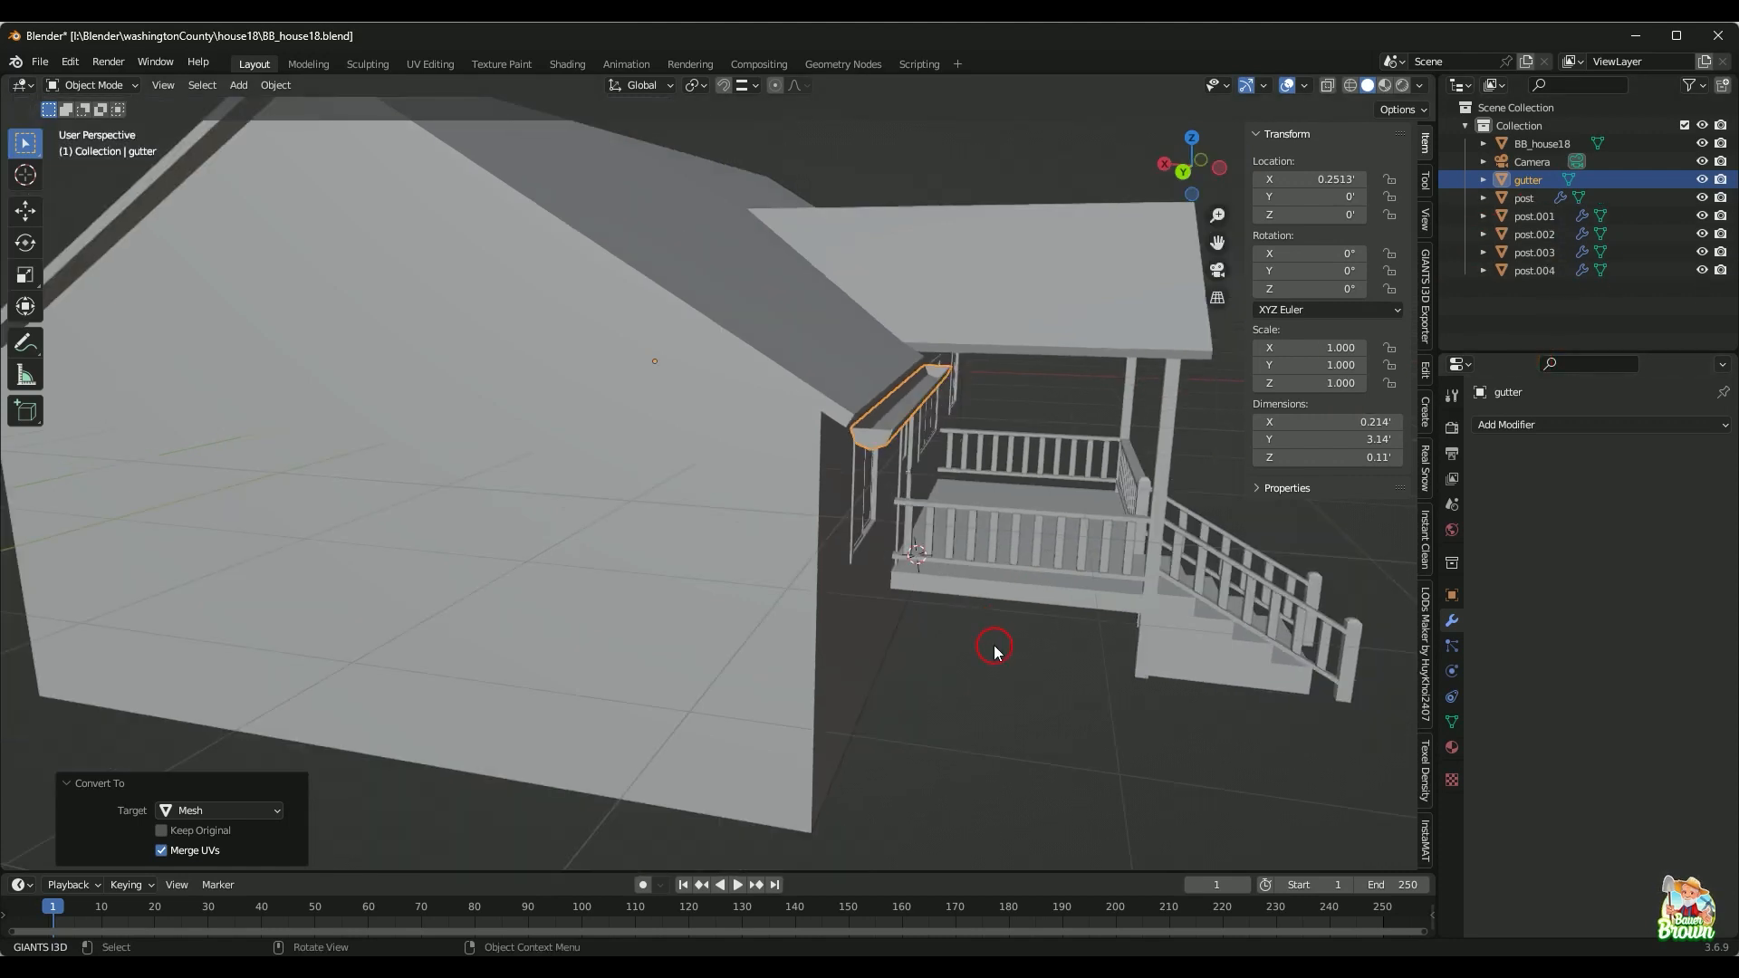
middle_drag(995, 651, 979, 665)
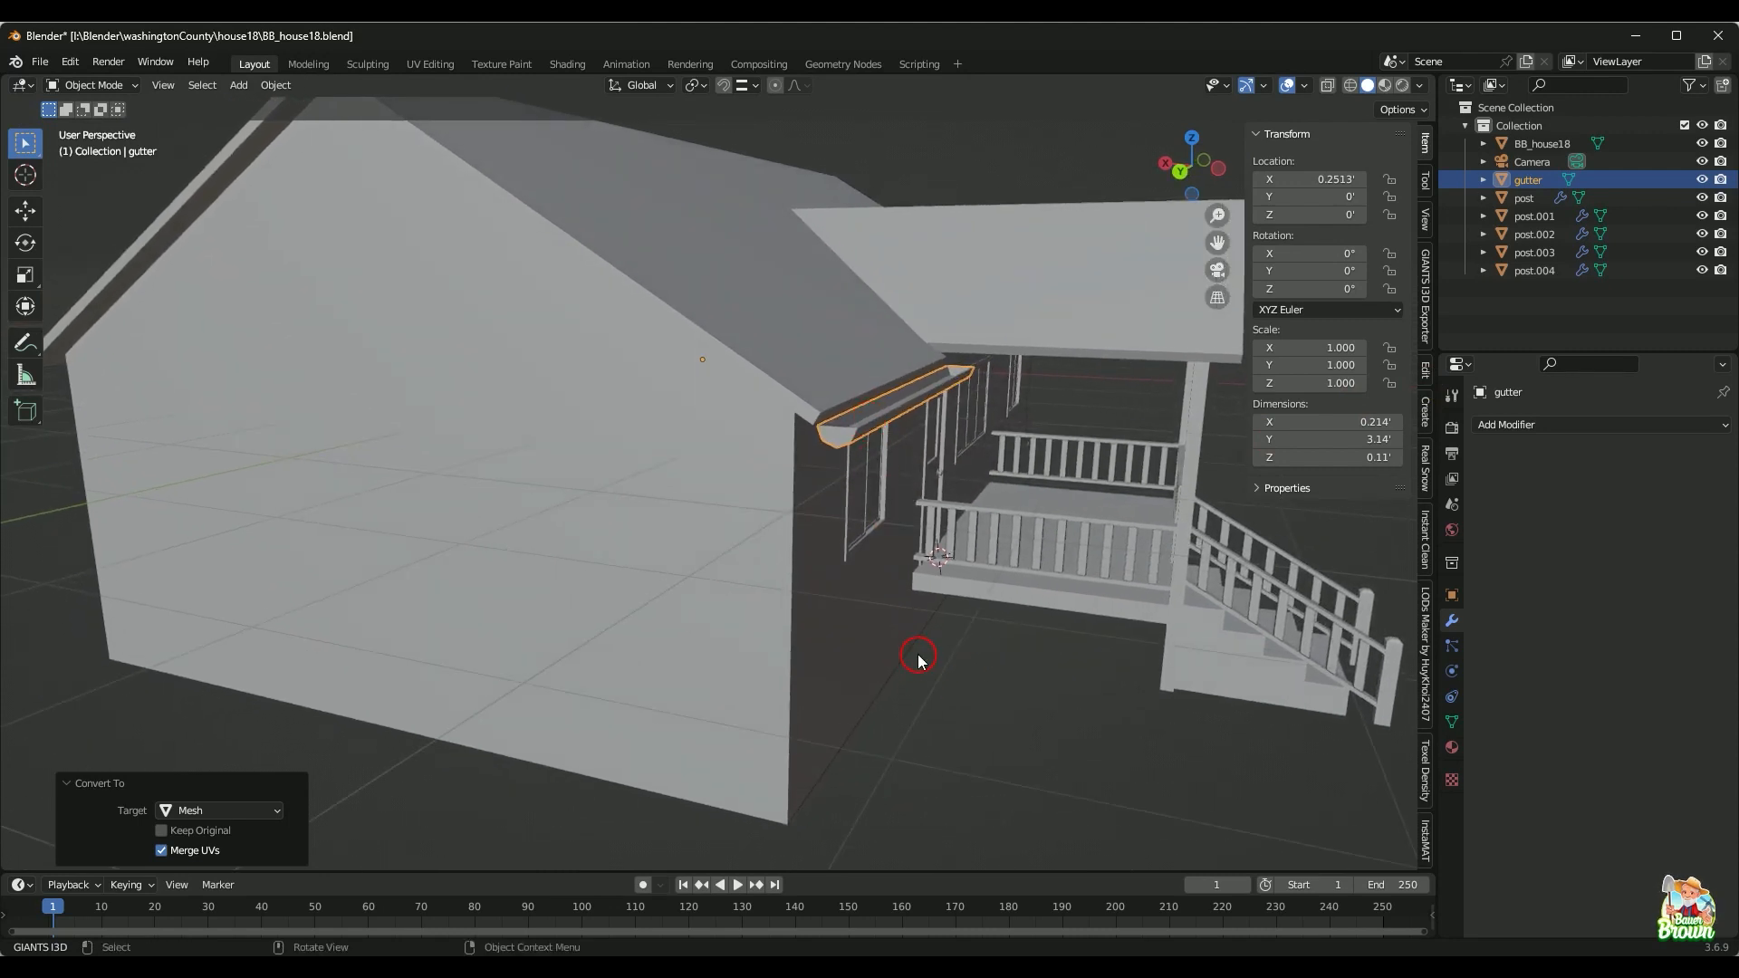
middle_drag(919, 659, 827, 458)
key(Tab)
click(836, 367)
middle_drag(896, 525, 946, 588)
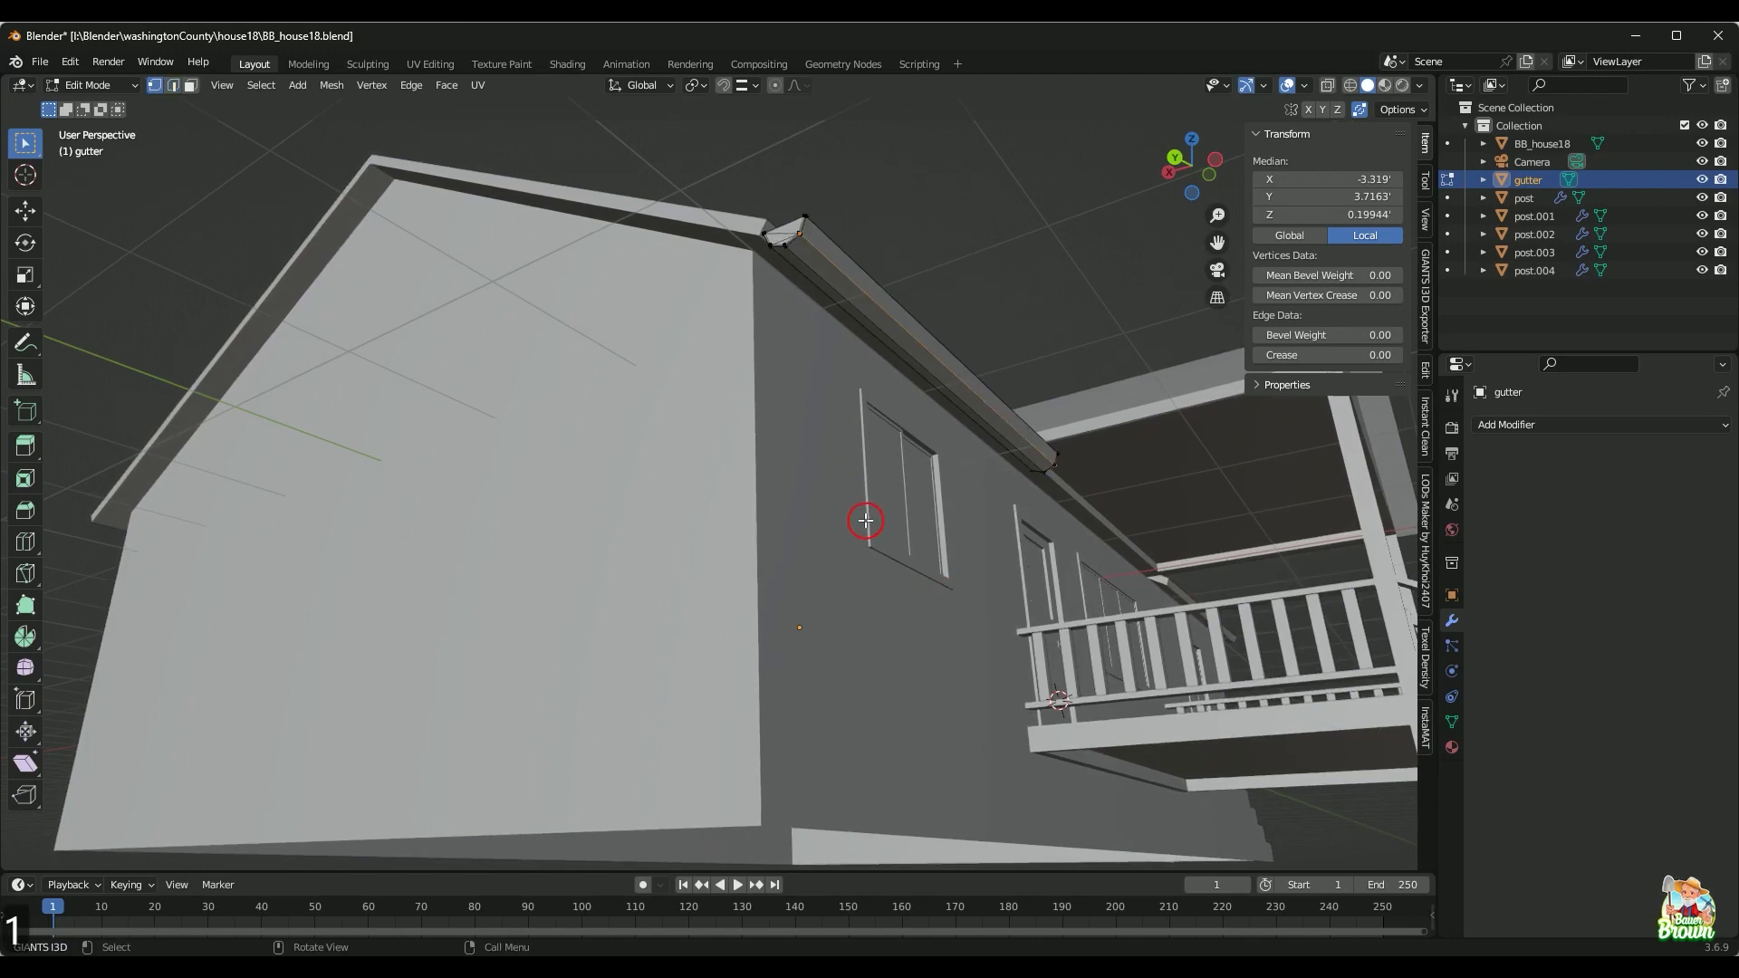
middle_drag(866, 521, 818, 594)
scroll(824, 542, up, 2)
scroll(819, 594, up, 6)
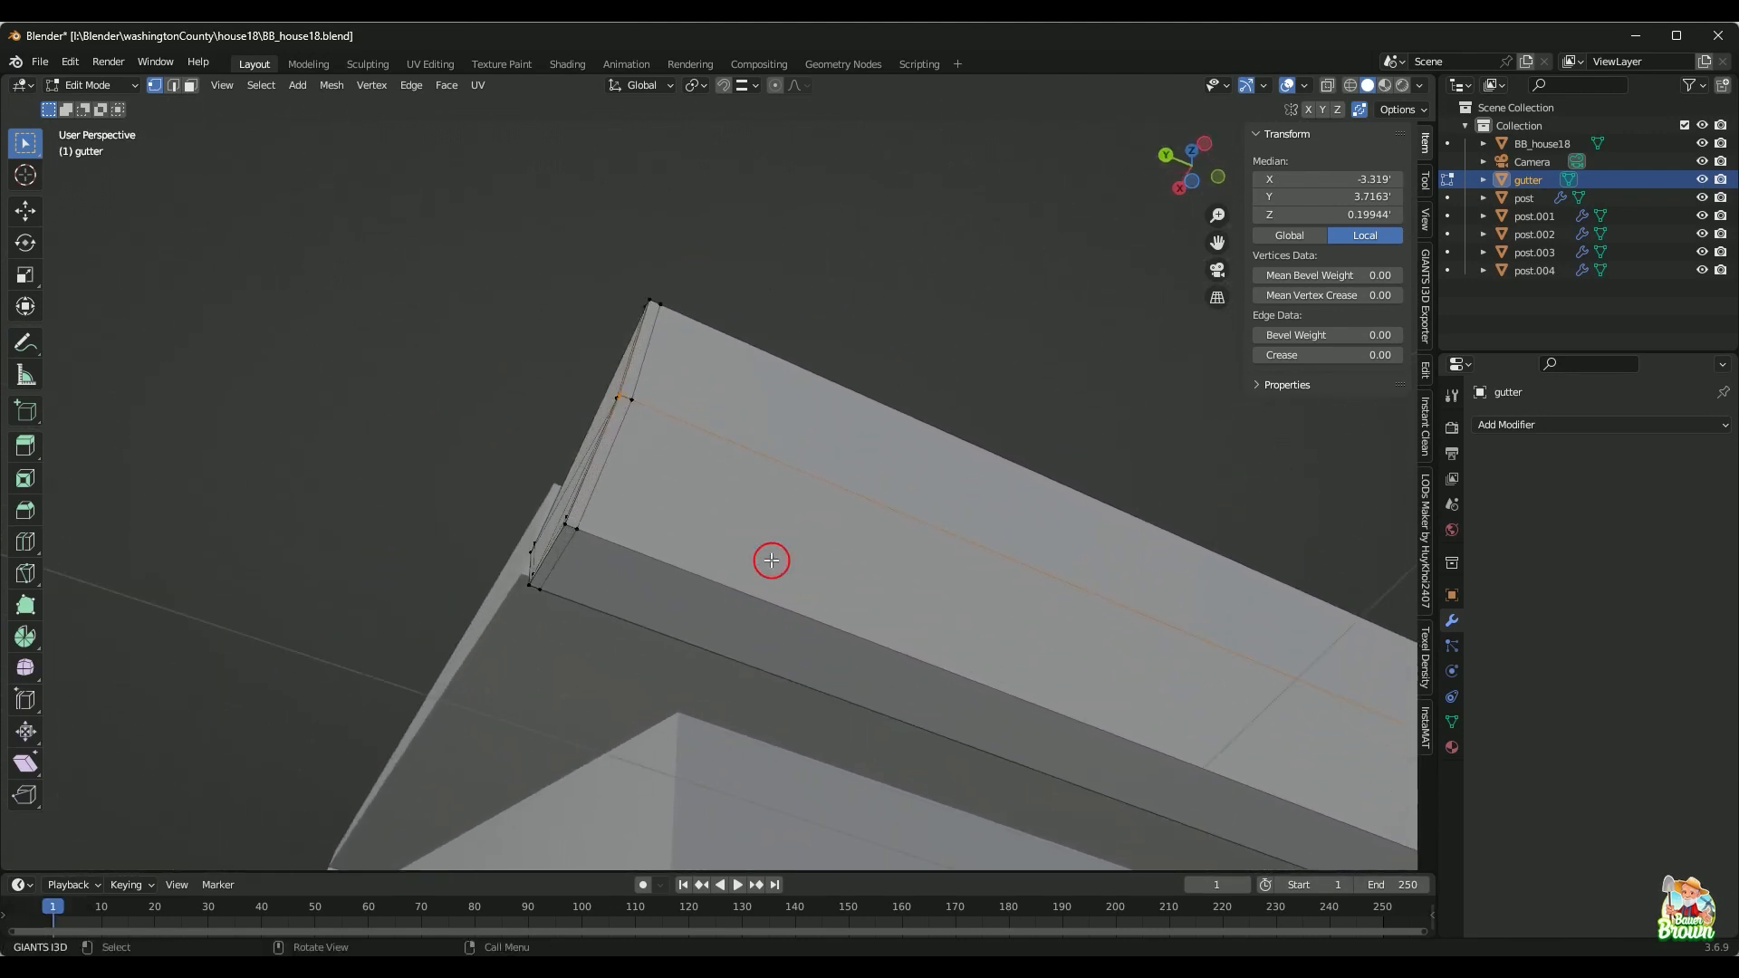
click(575, 526)
Step: Duplicate the selected vertex and move the copy -0.38144' along the global Y axis, inward from the gutter's end
middle_drag(576, 527, 625, 693)
scroll(622, 691, down, 5)
shift+middle_drag(625, 693, 725, 633)
scroll(676, 680, up, 1)
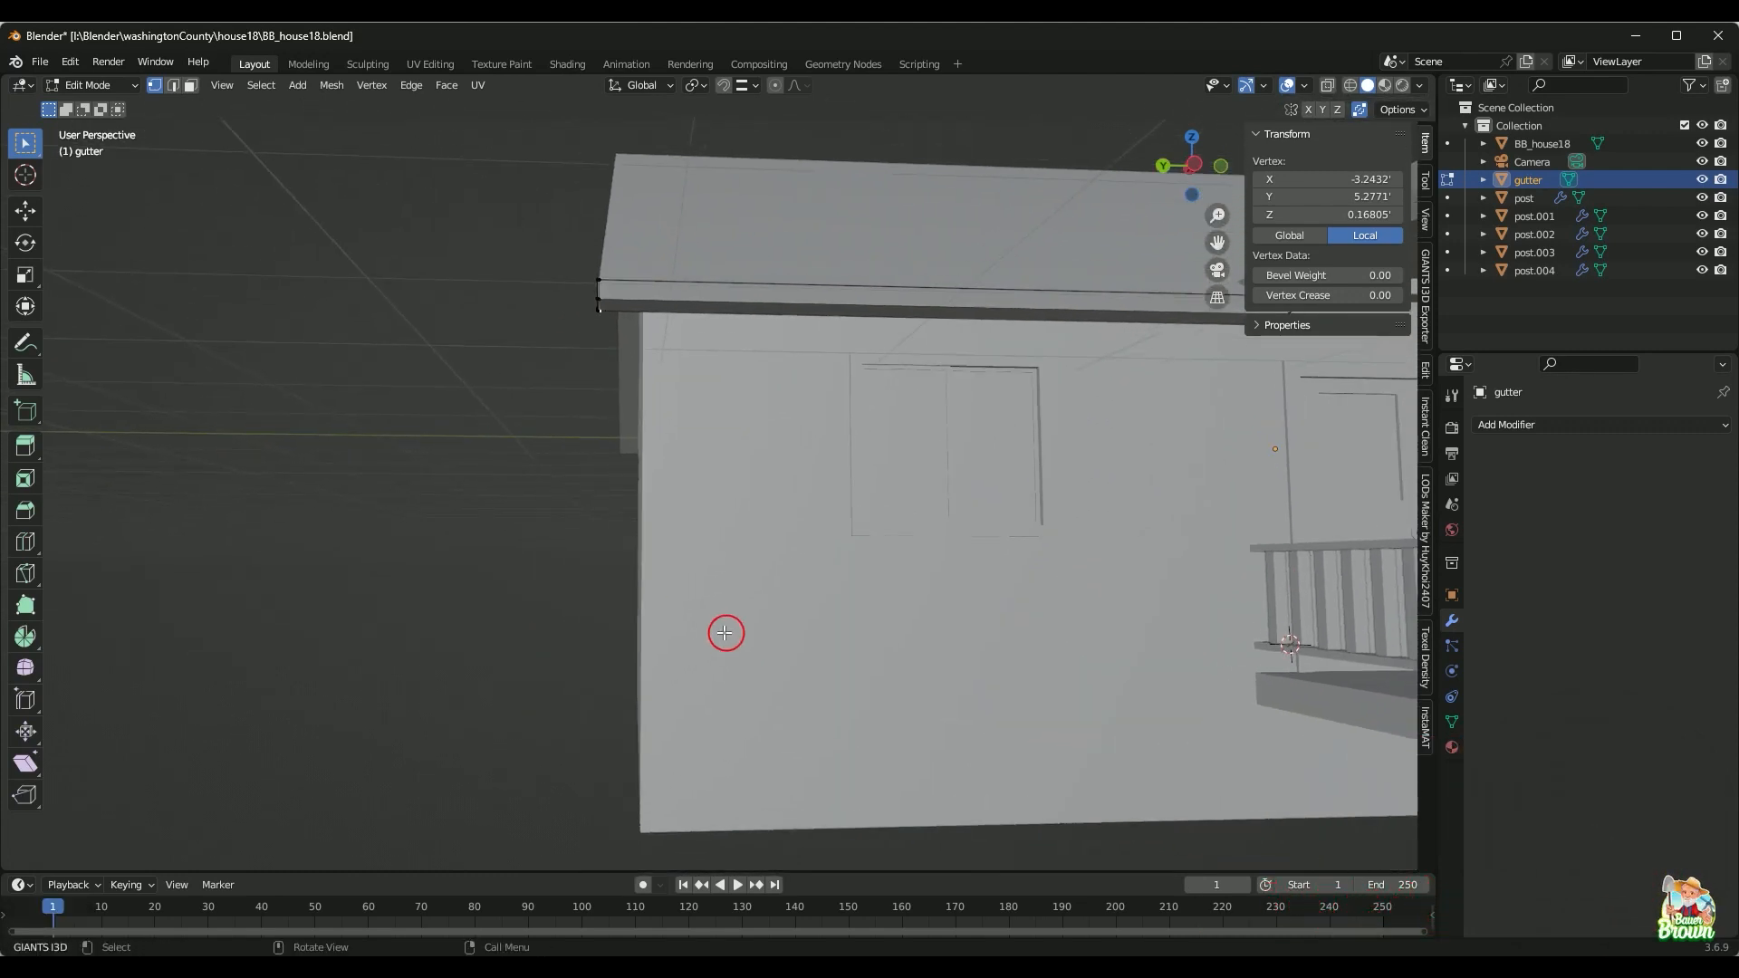
key(shift)
key(shift+d)
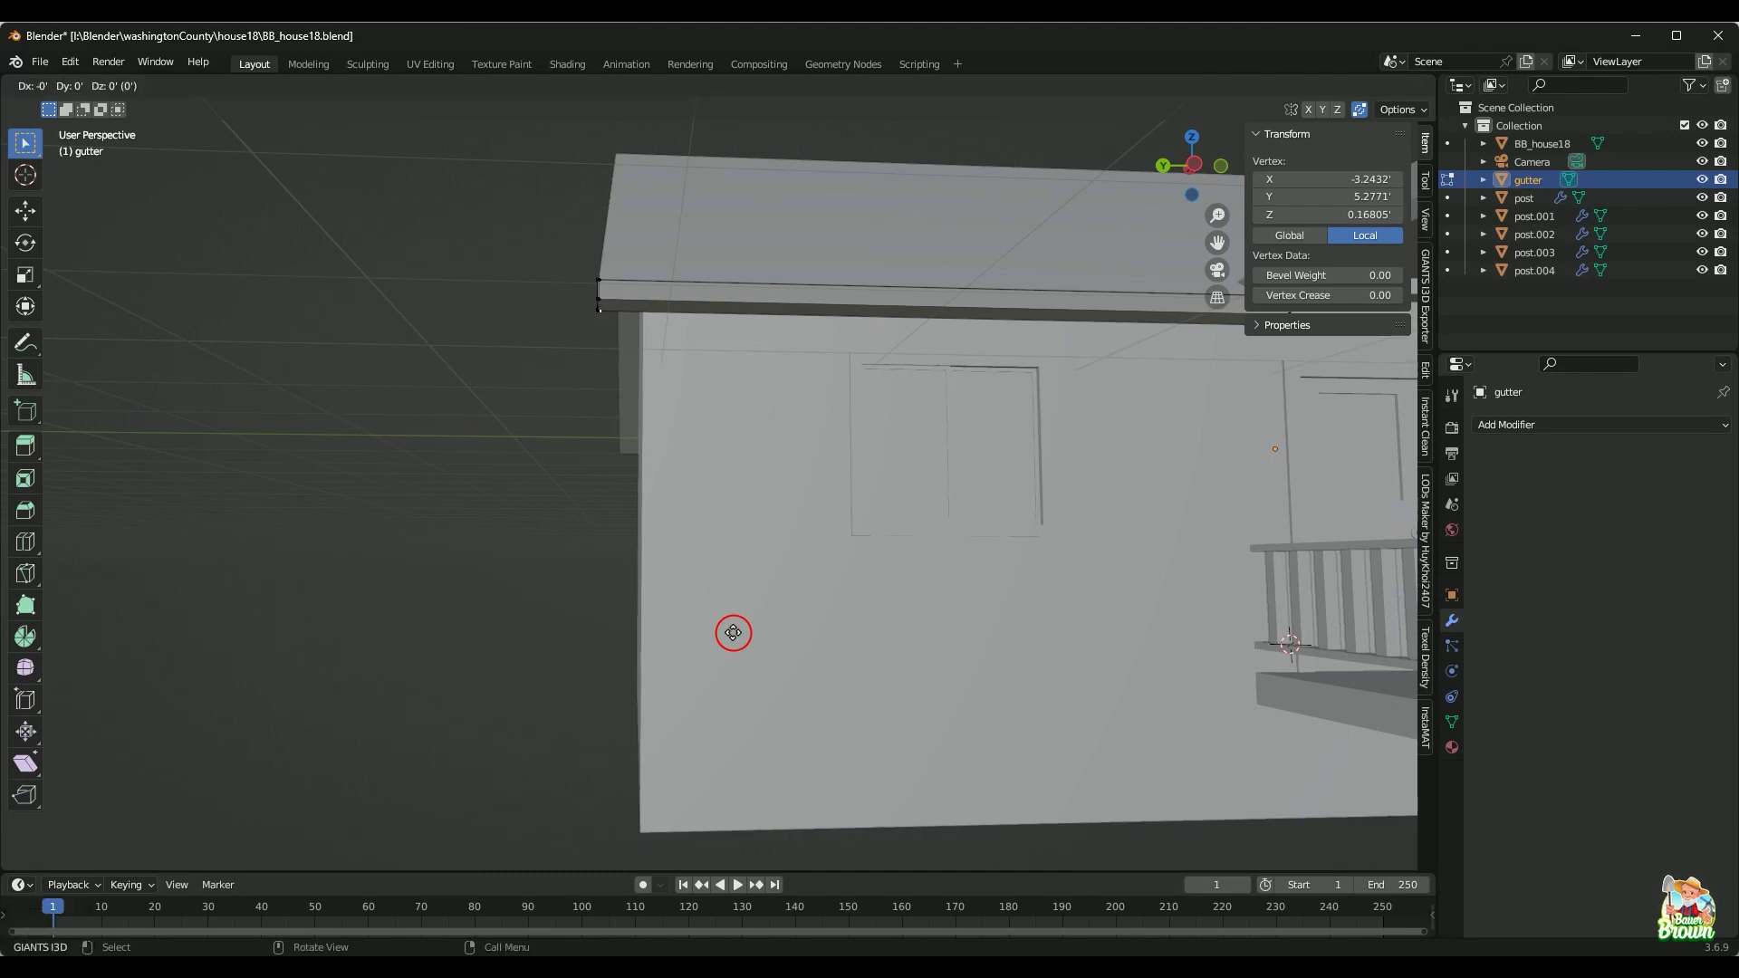
key(y)
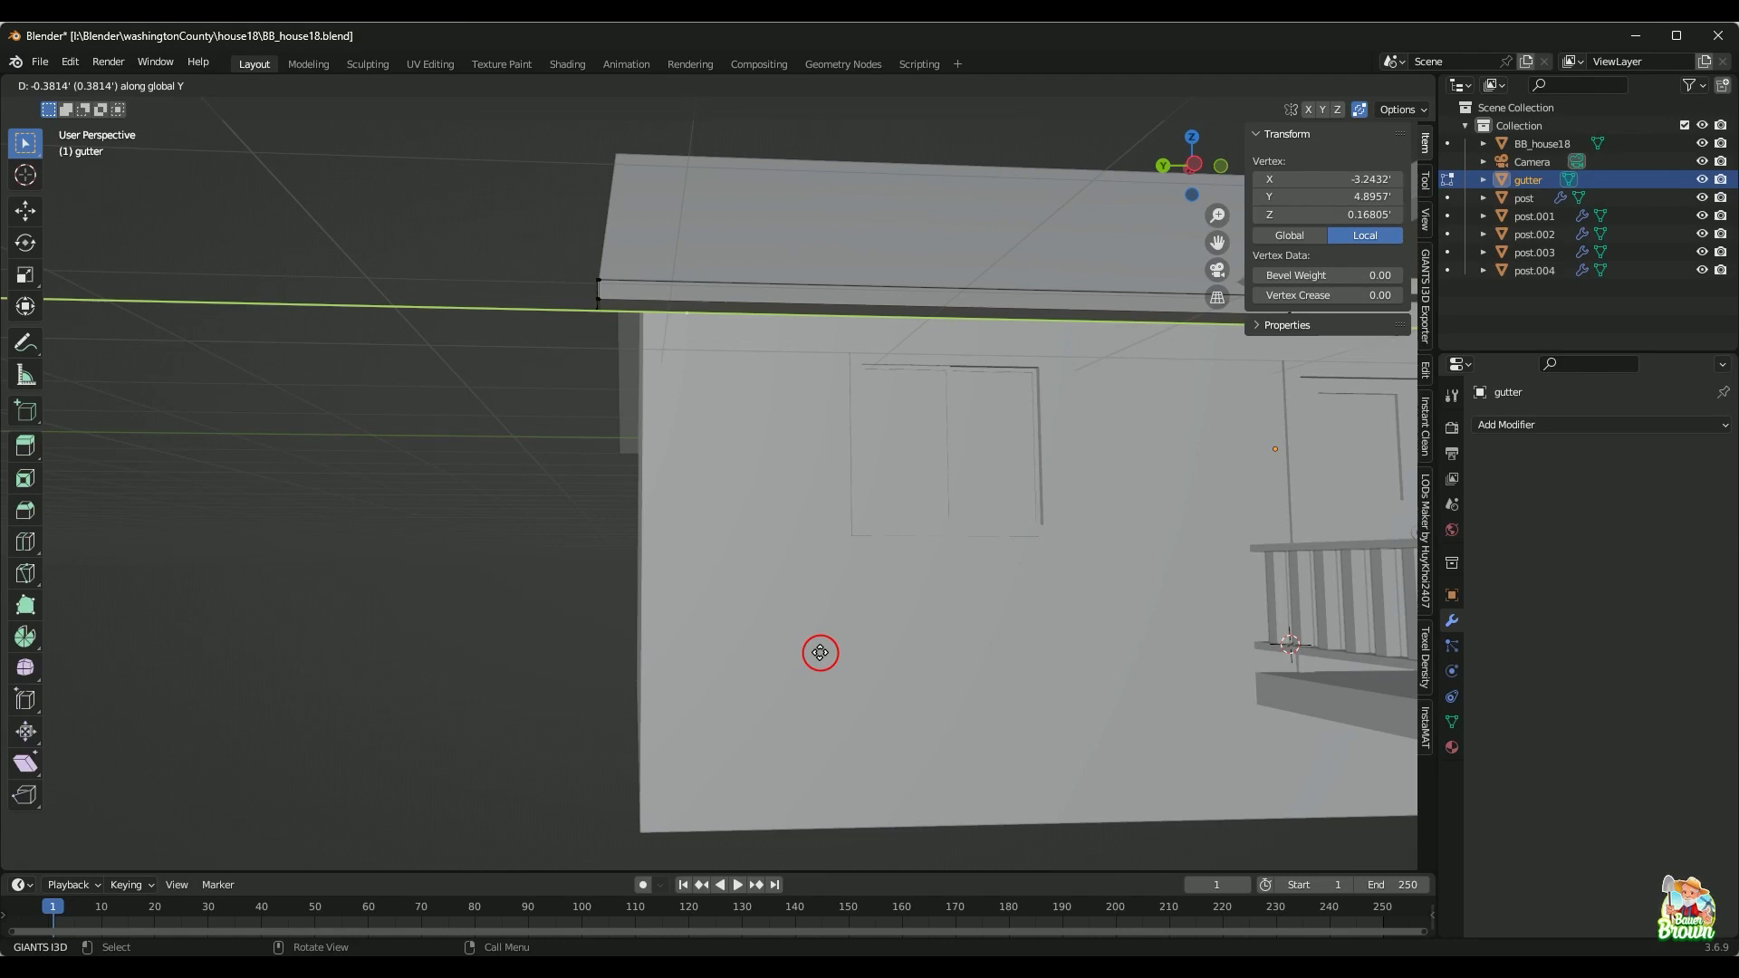
click(819, 653)
Step: Extrude the duplicated vertex -0.16024' along the global Z axis to start the downspout path
middle_drag(818, 652, 849, 616)
key(e)
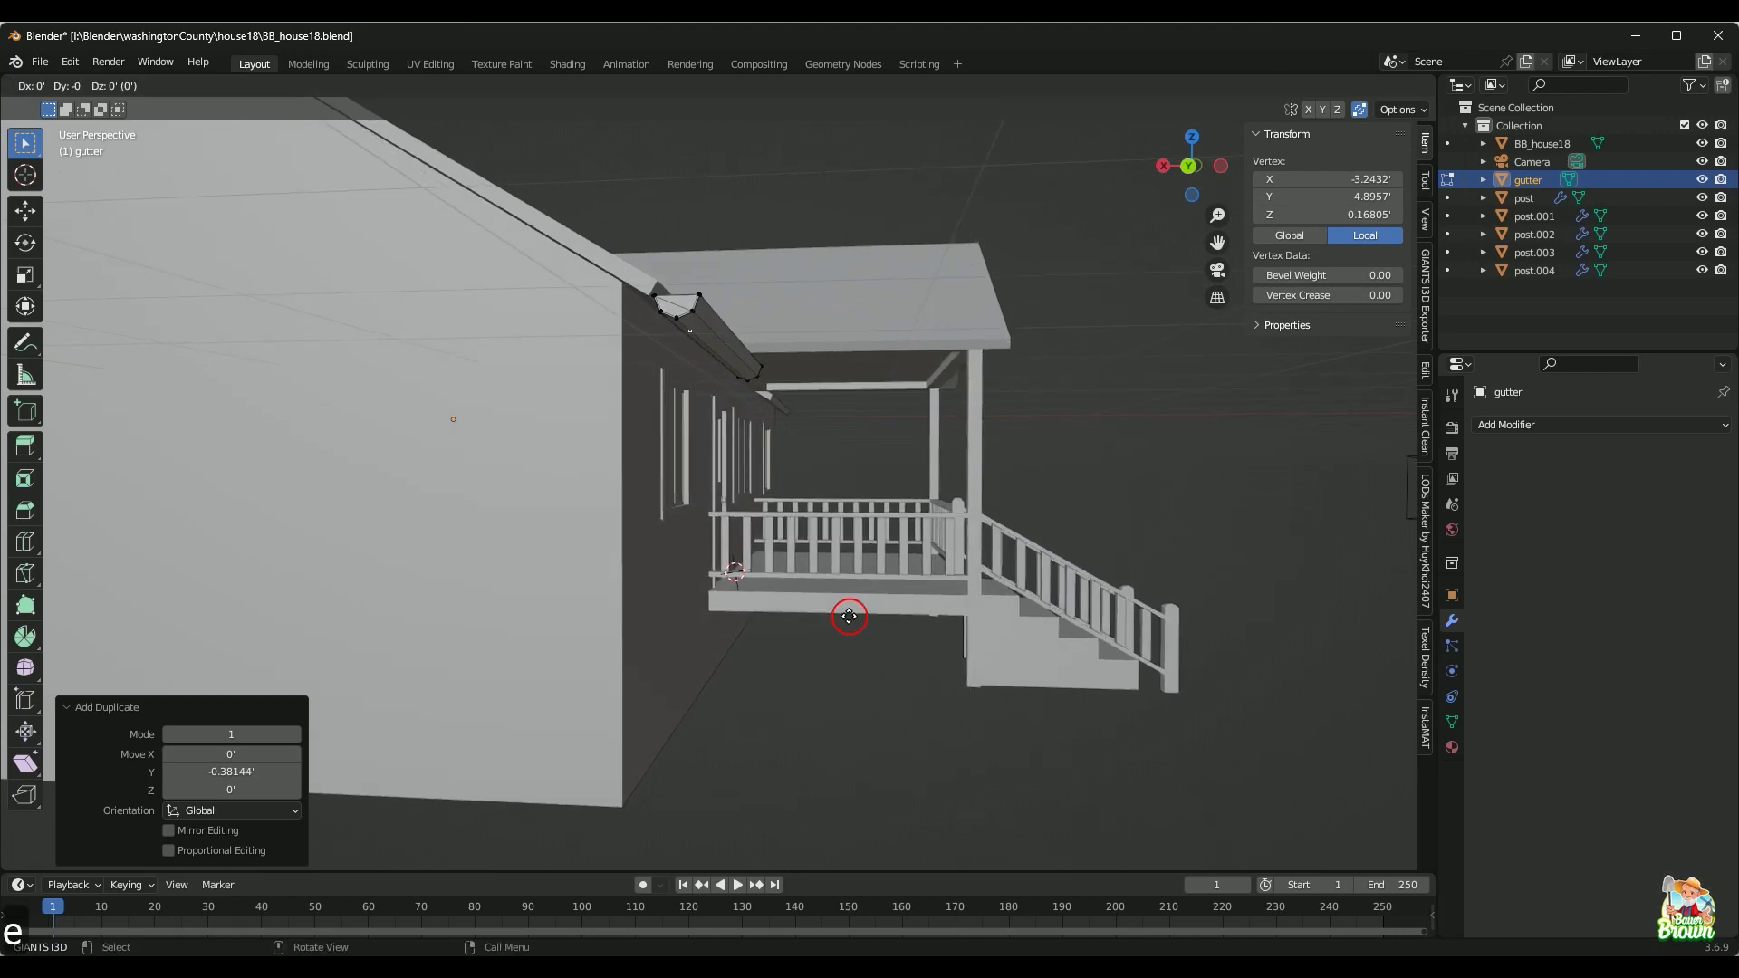
key(z)
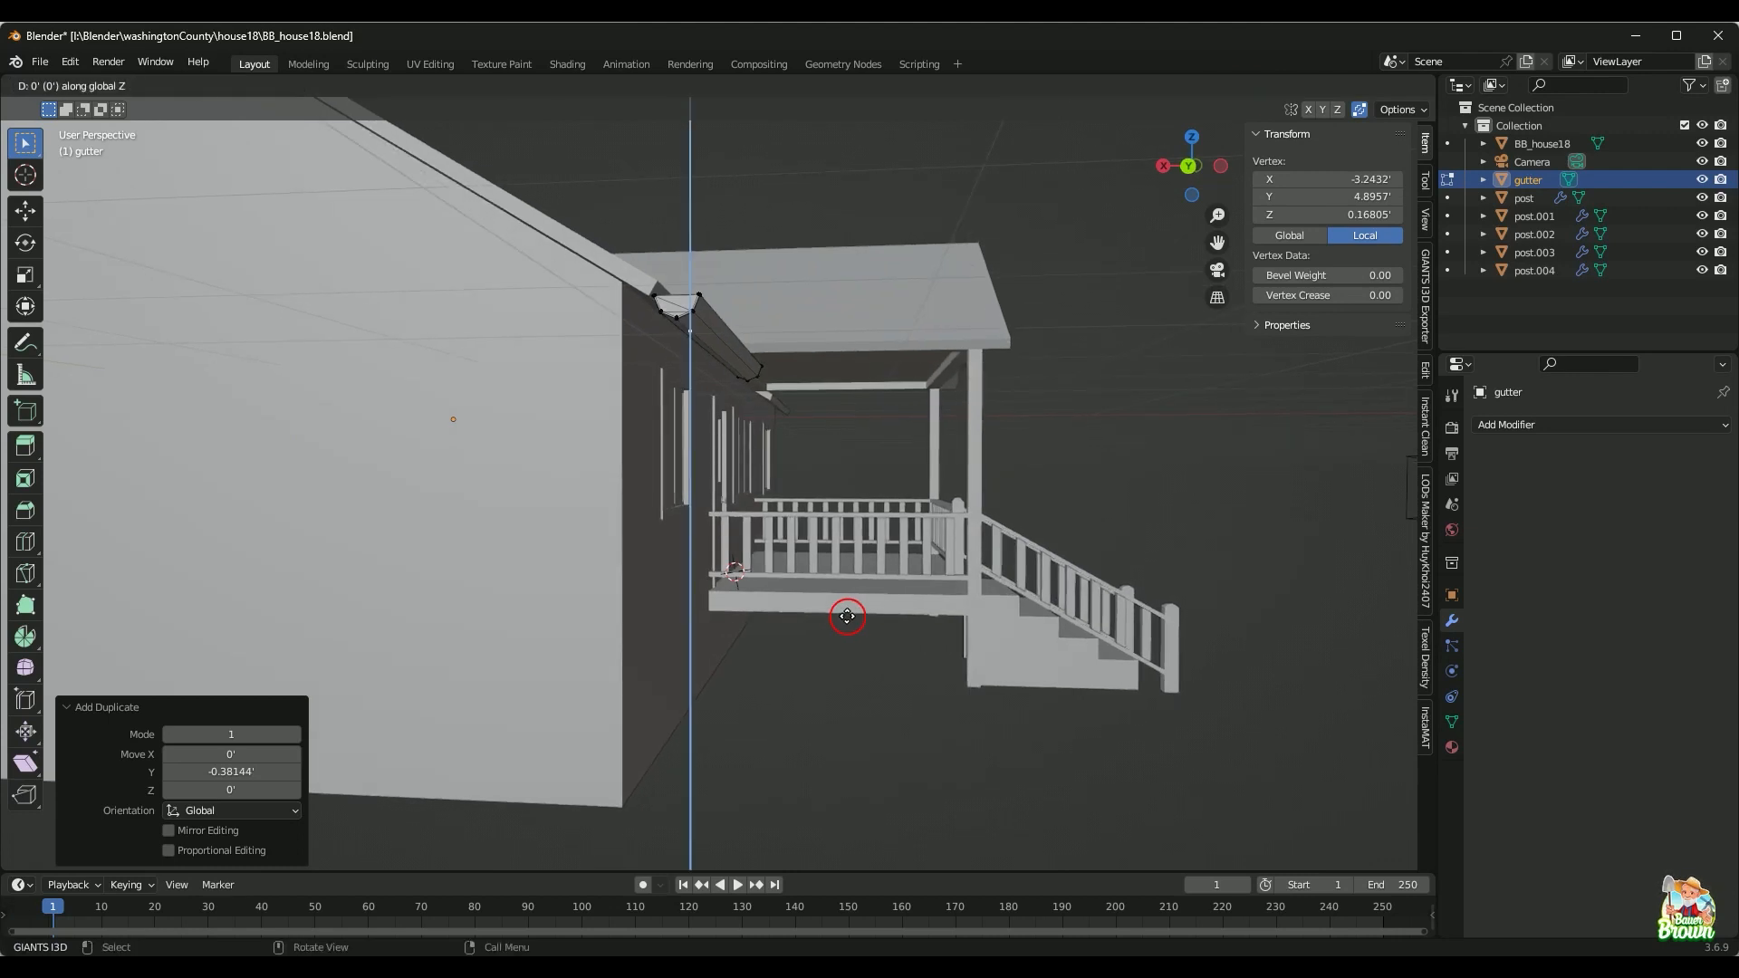
click(830, 649)
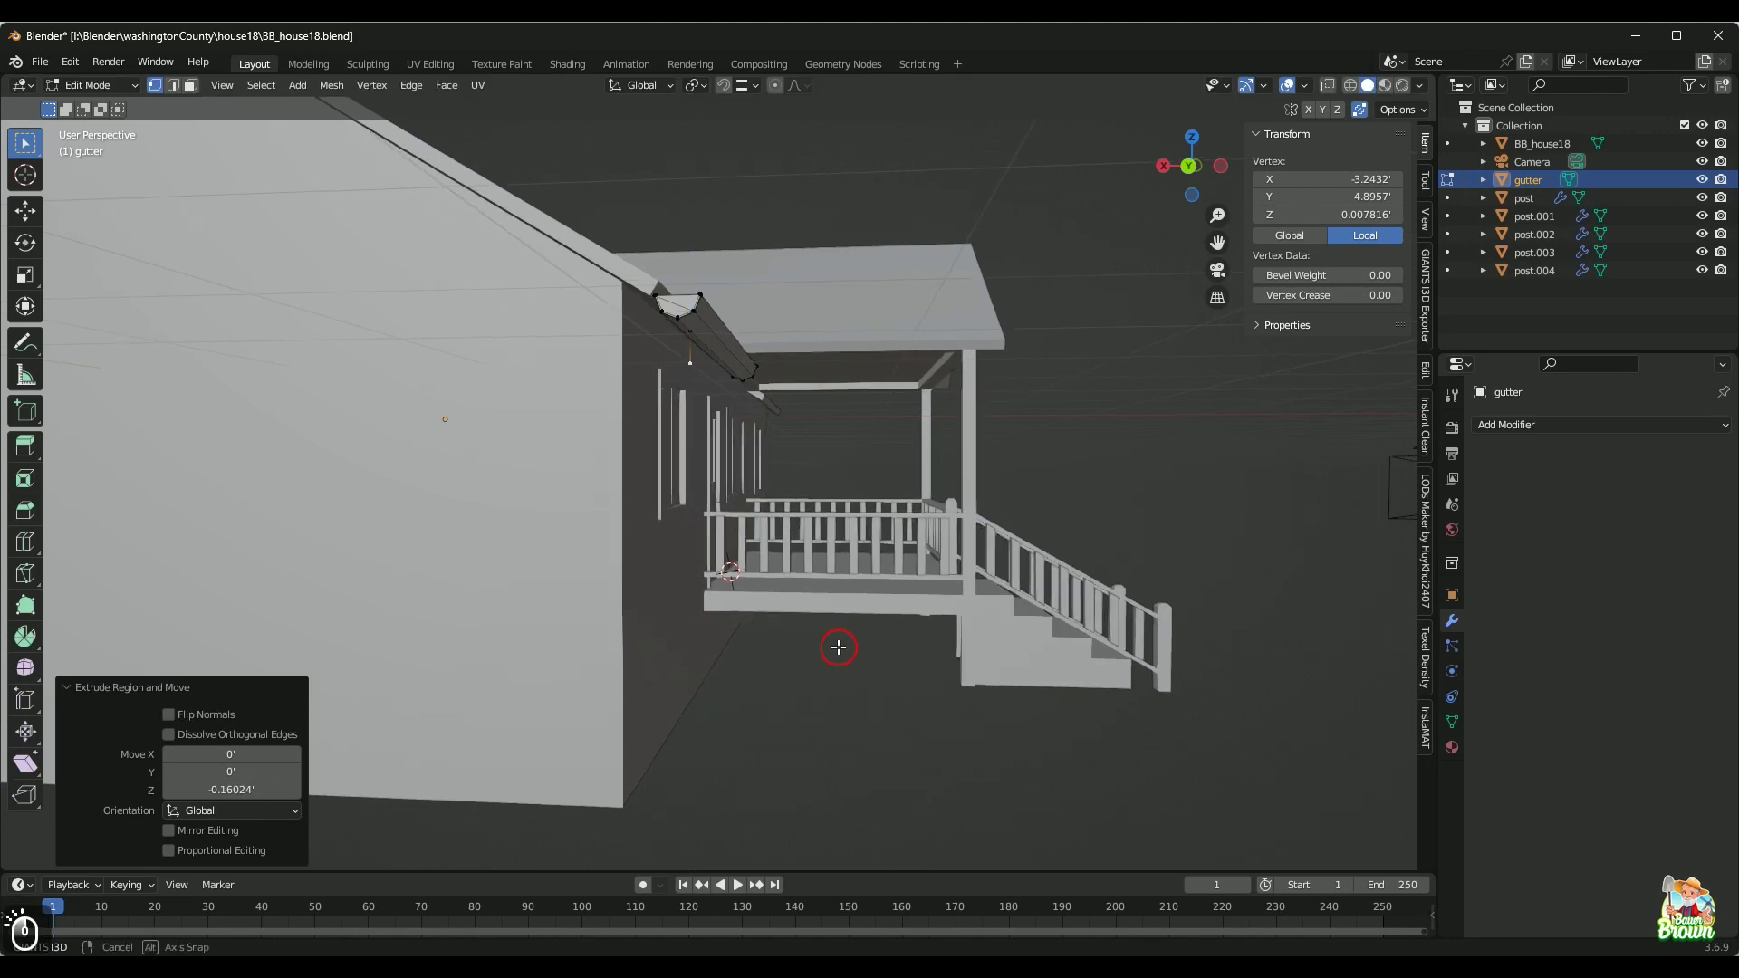
Step: Move the lower downspout vertex -0.052316' along the global Z axis
mouse_move(834, 648)
middle_down()
mouse_move(872, 659)
mouse_move(846, 668)
mouse_move(852, 623)
middle_up()
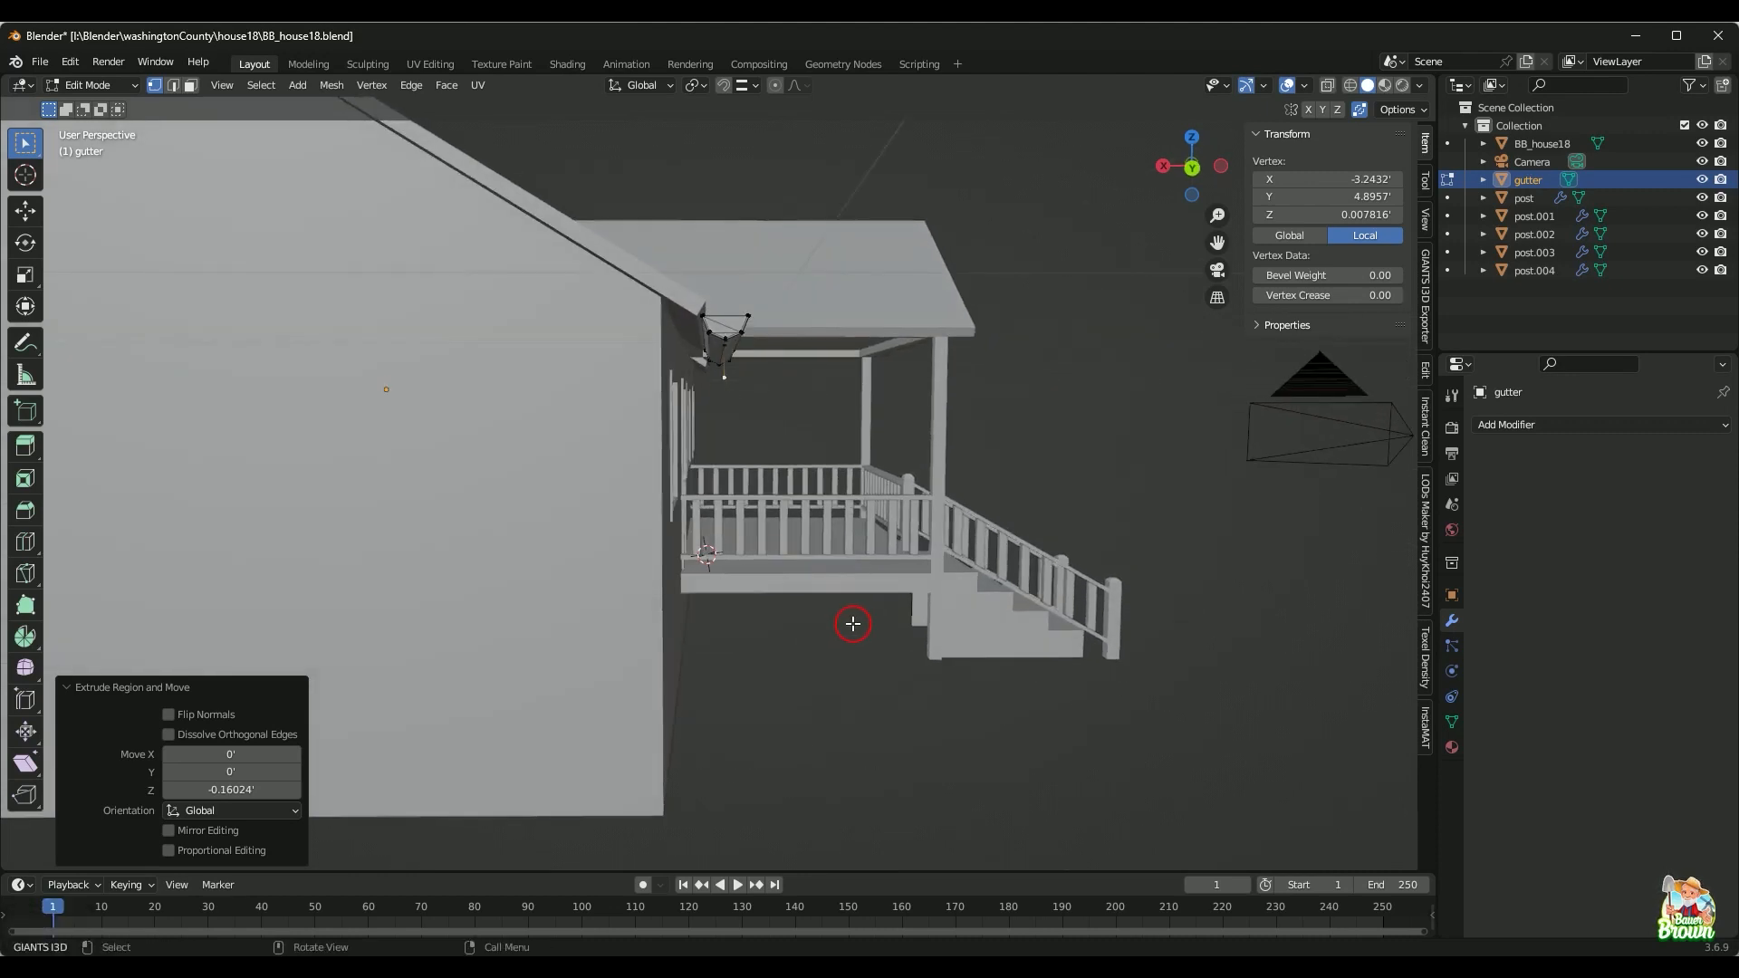
key(g)
key(z)
key(shift)
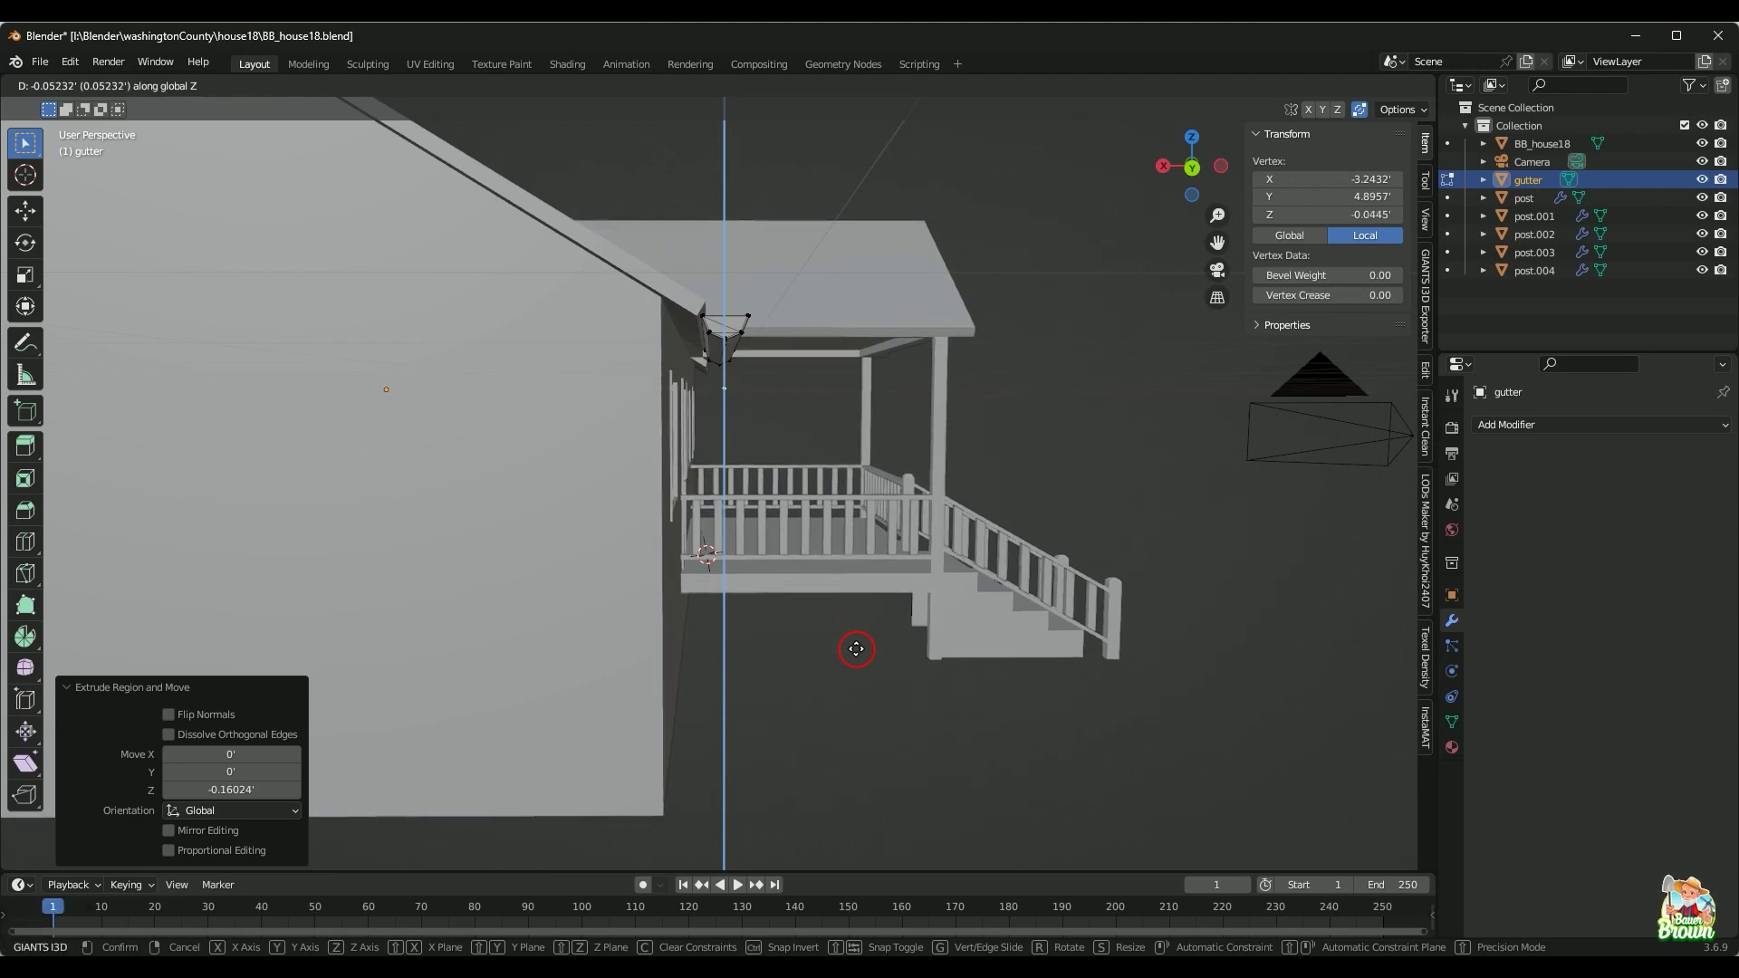
click(855, 649)
Step: Extrude the downspout's end vertex 0.21902' along the global X axis toward the house wall
mouse_move(856, 649)
middle_down()
mouse_move(839, 644)
mouse_move(864, 641)
middle_up()
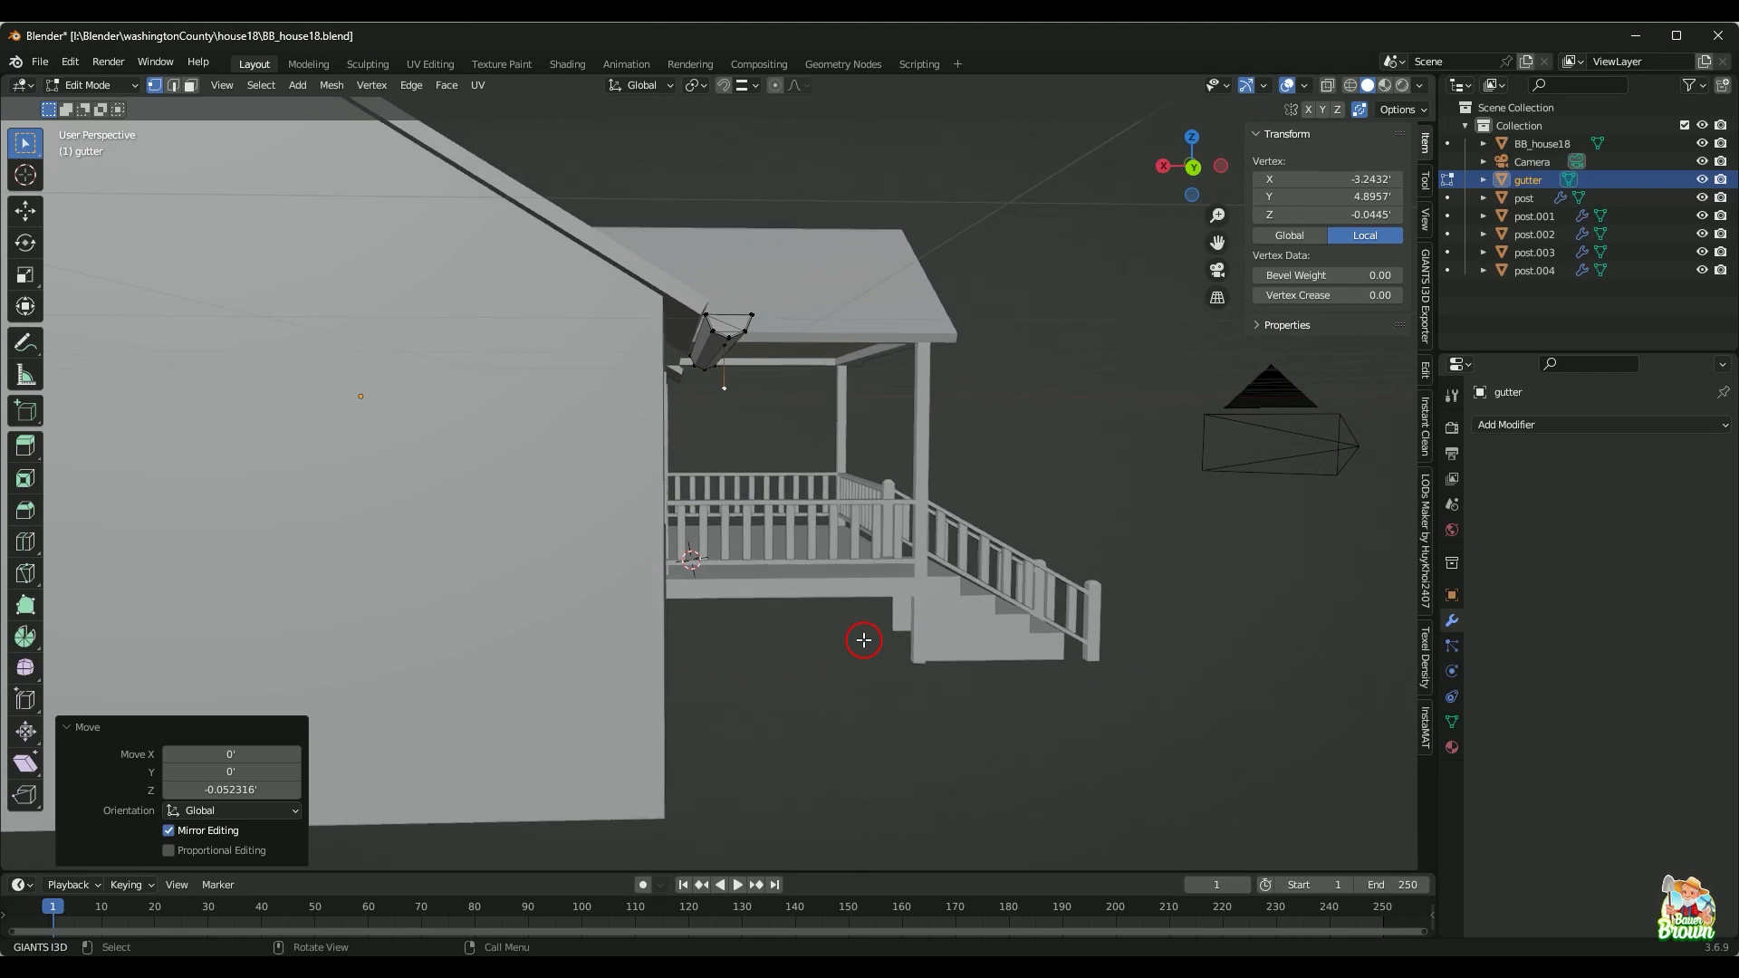
key(e)
key(x)
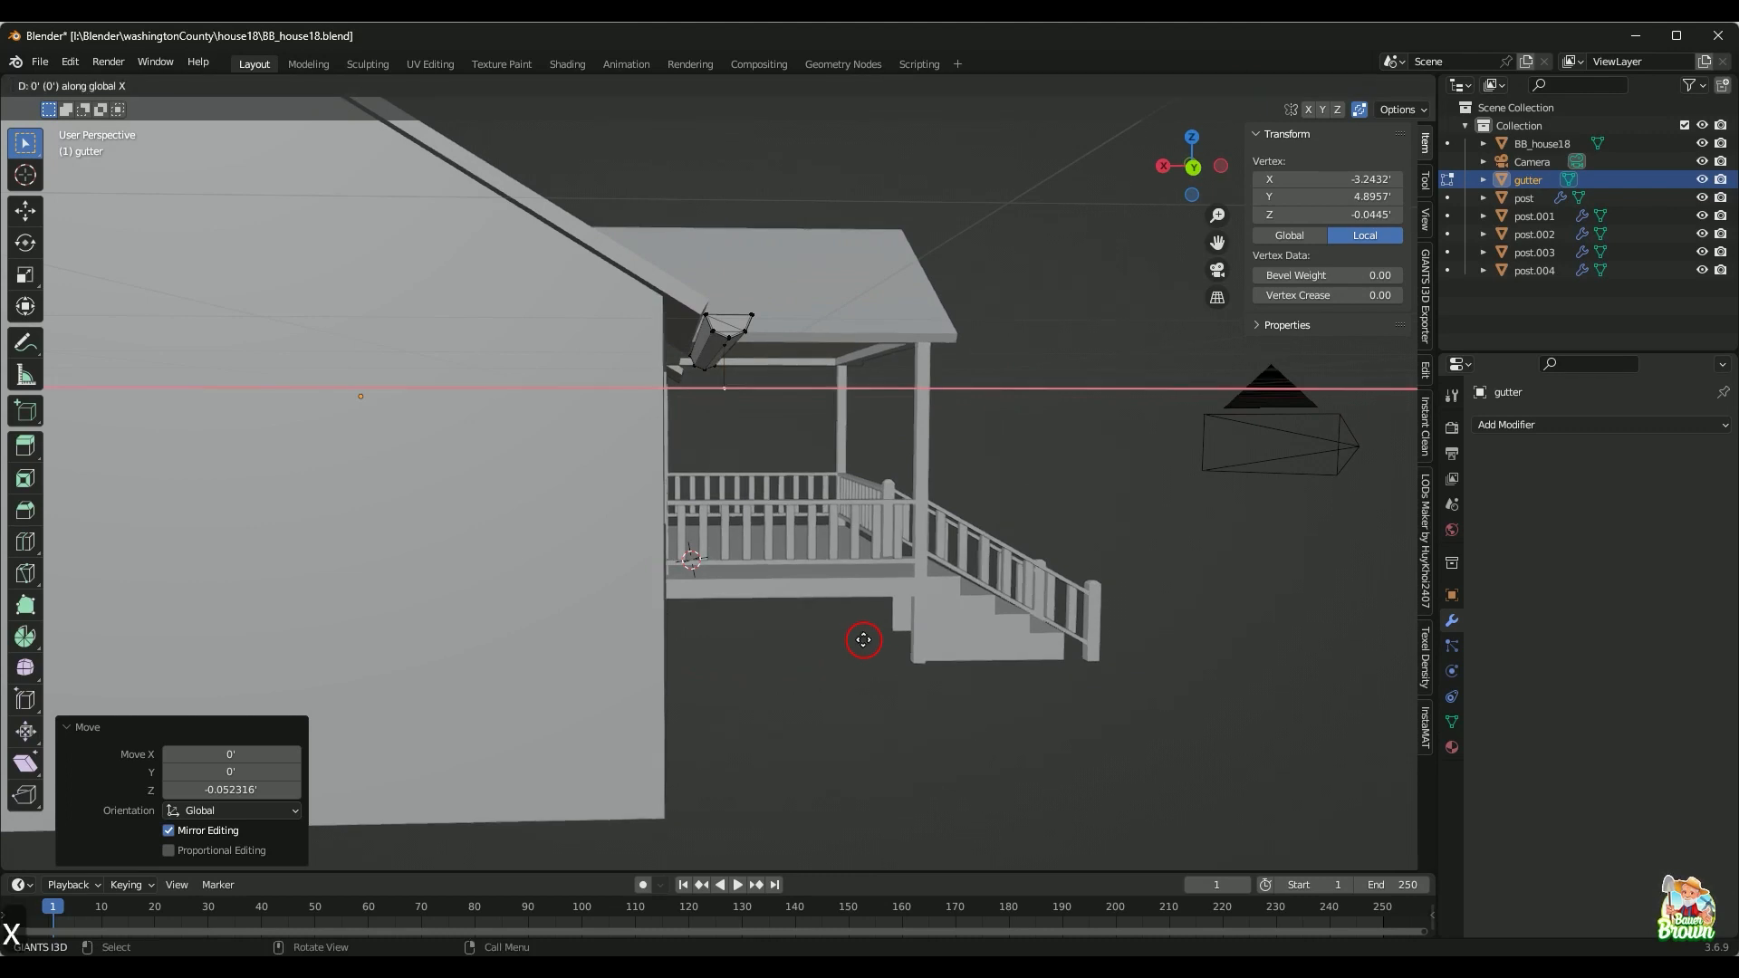
key(shift)
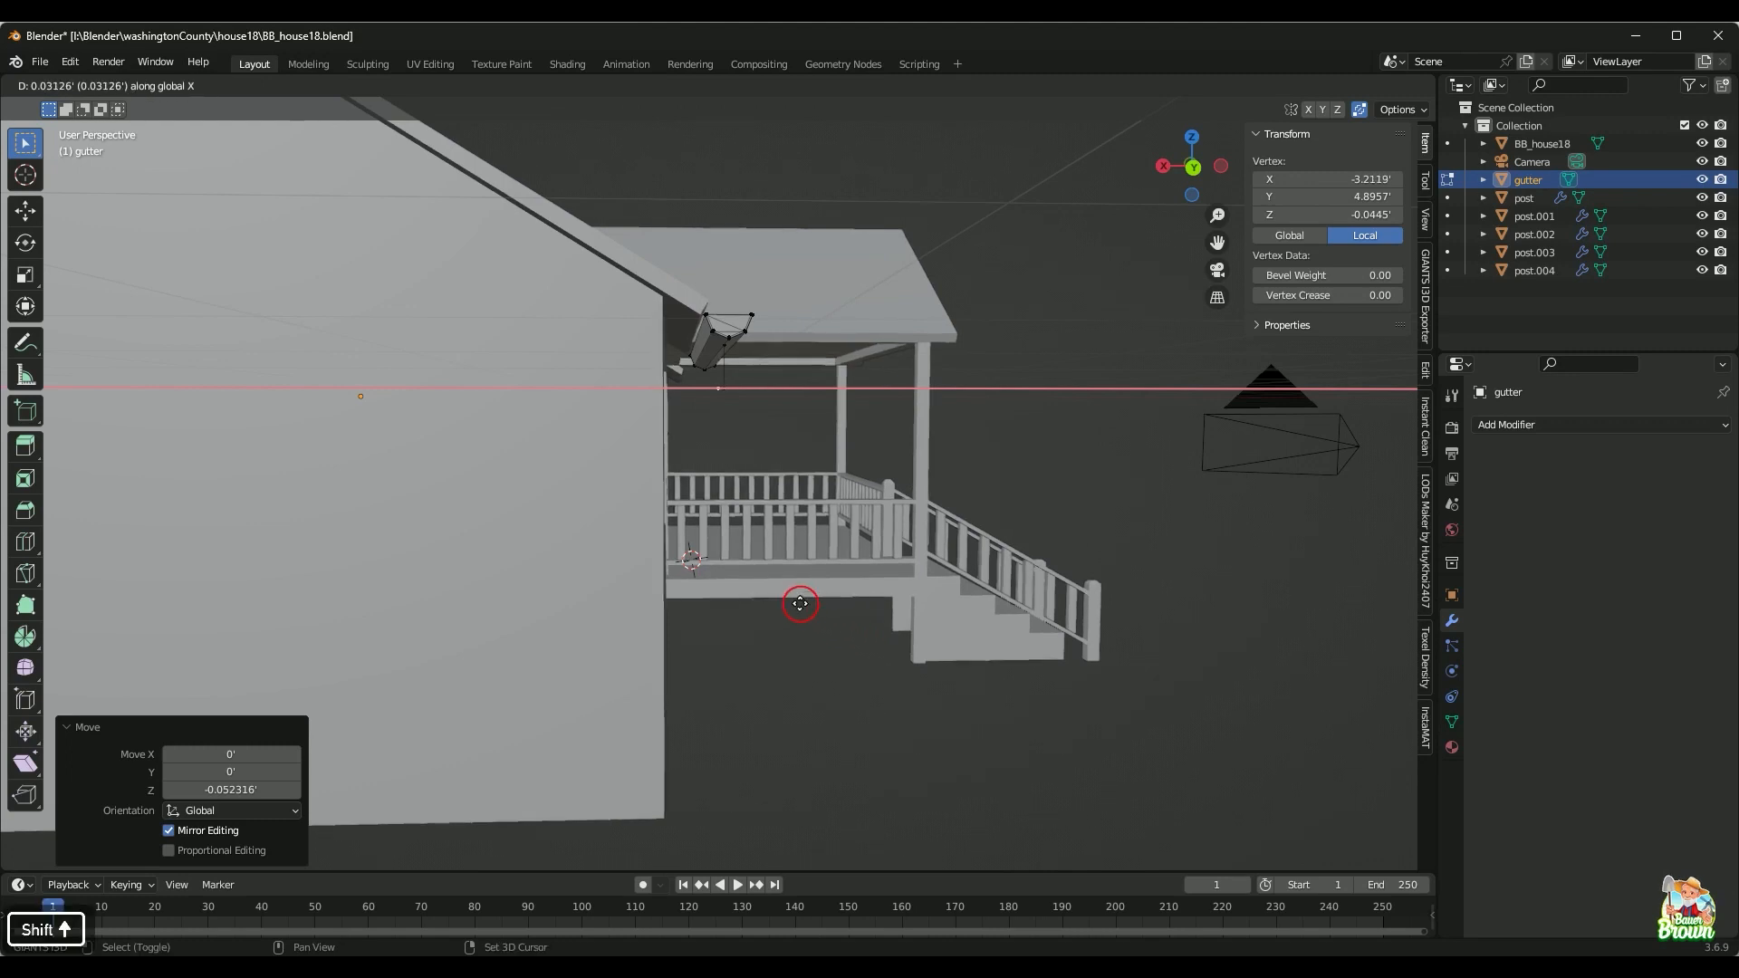
click(418, 523)
middle_drag(416, 520, 692, 541)
Step: Lower the vertex beside the wall by moving it -0.1093' along the global Z axis, so that the segment slopes
middle_drag(764, 462, 796, 525)
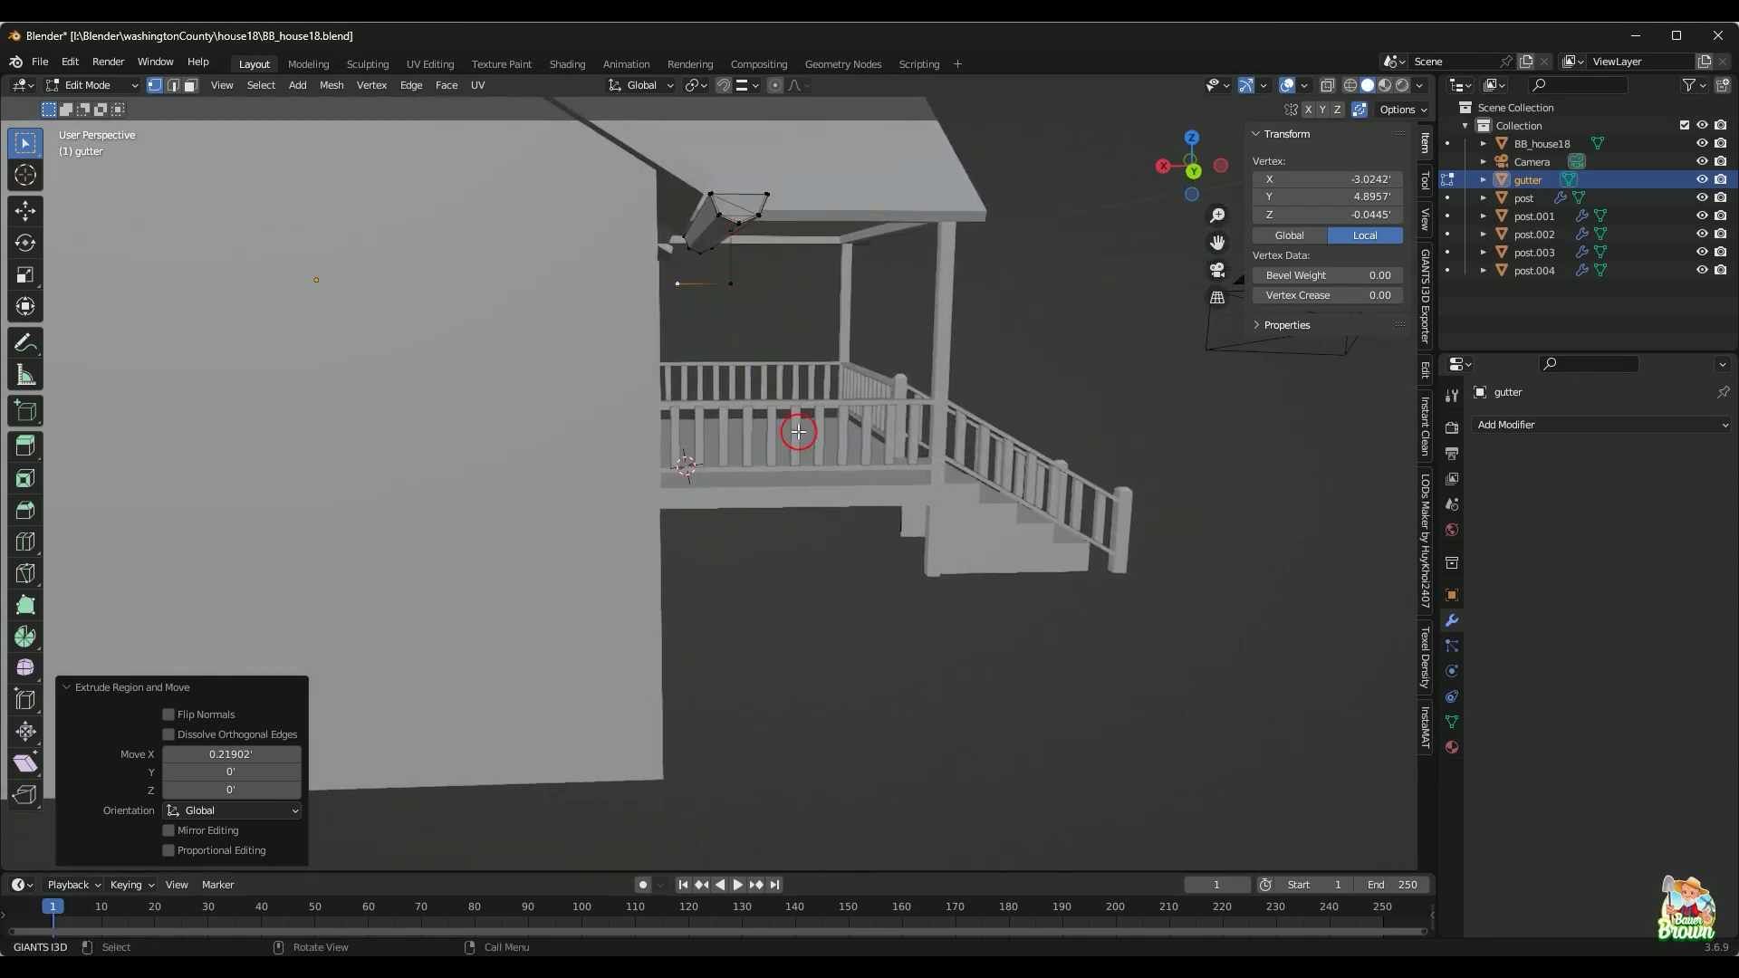
middle_drag(798, 432, 792, 466)
mouse_move(807, 555)
middle_down()
mouse_move(824, 571)
mouse_move(827, 550)
middle_up()
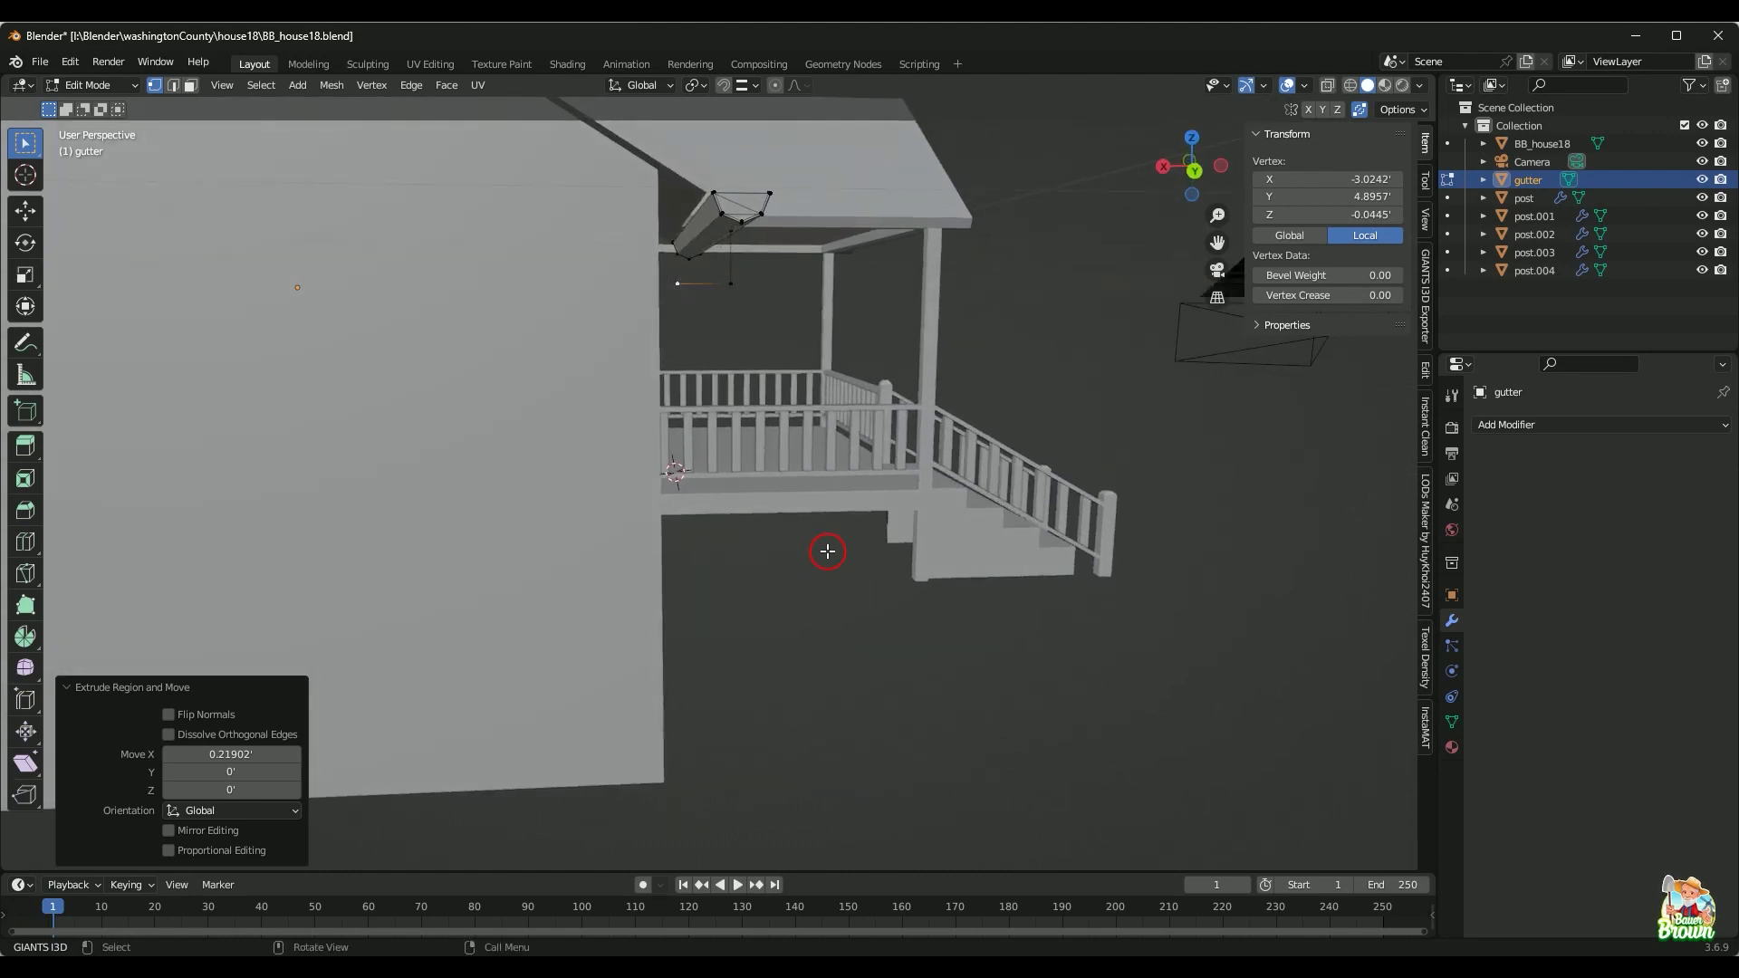
key(g)
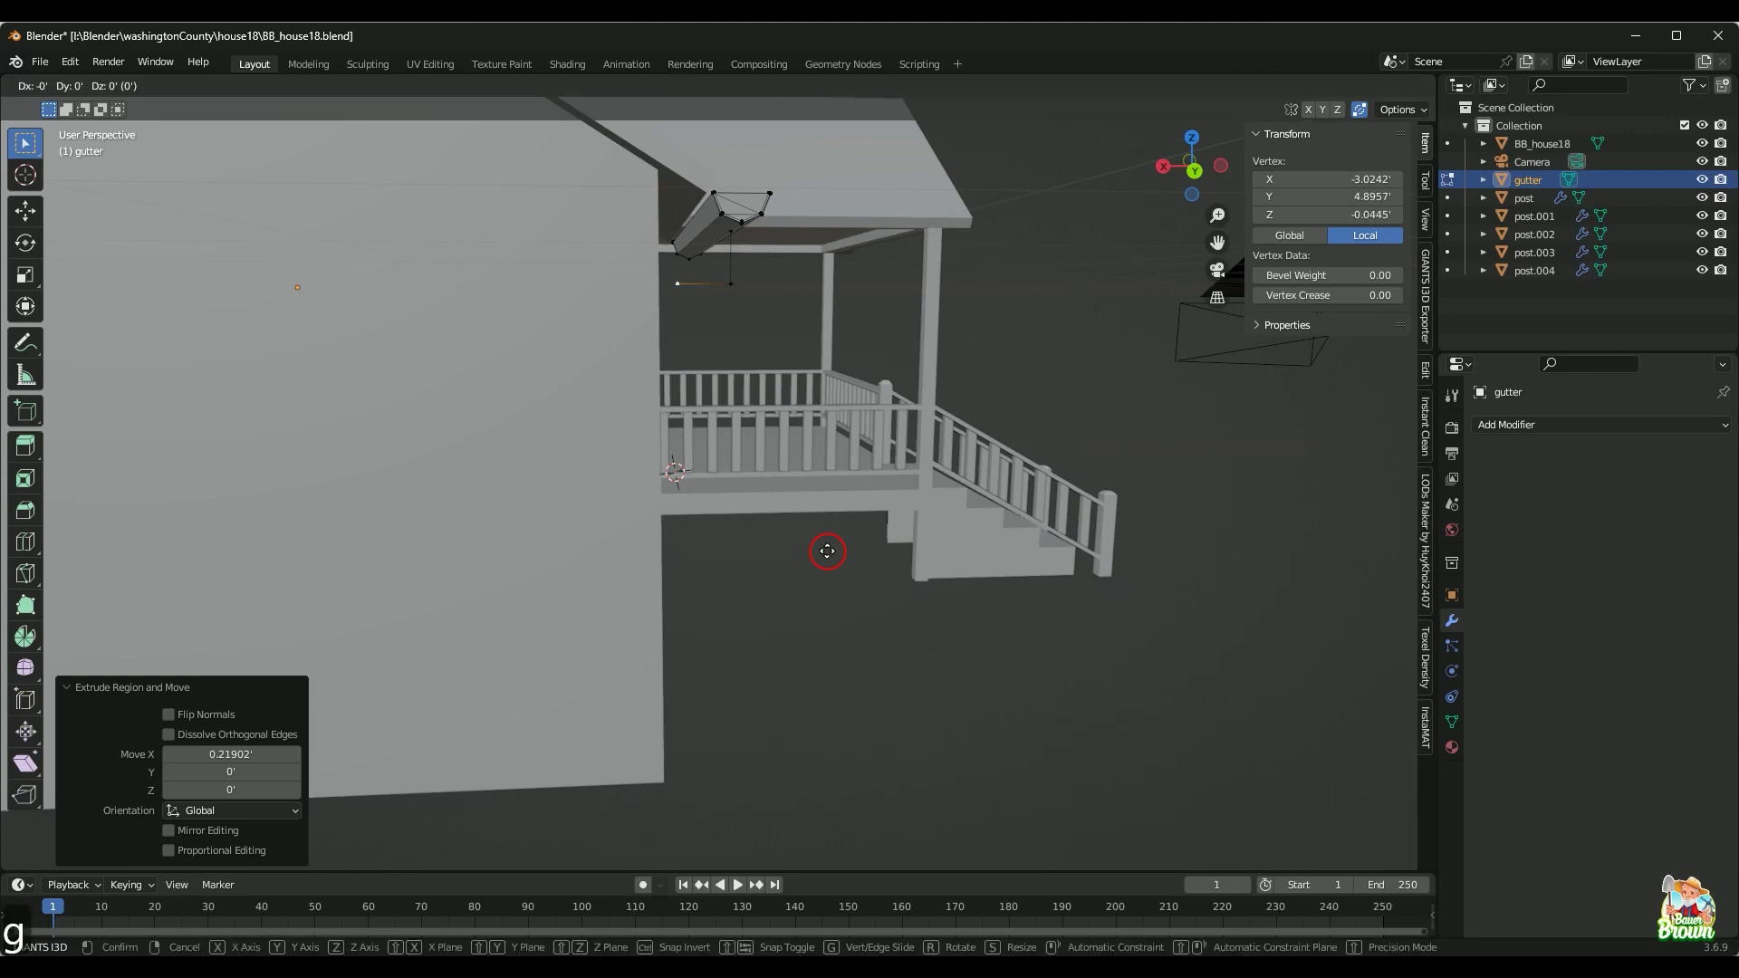
key(z)
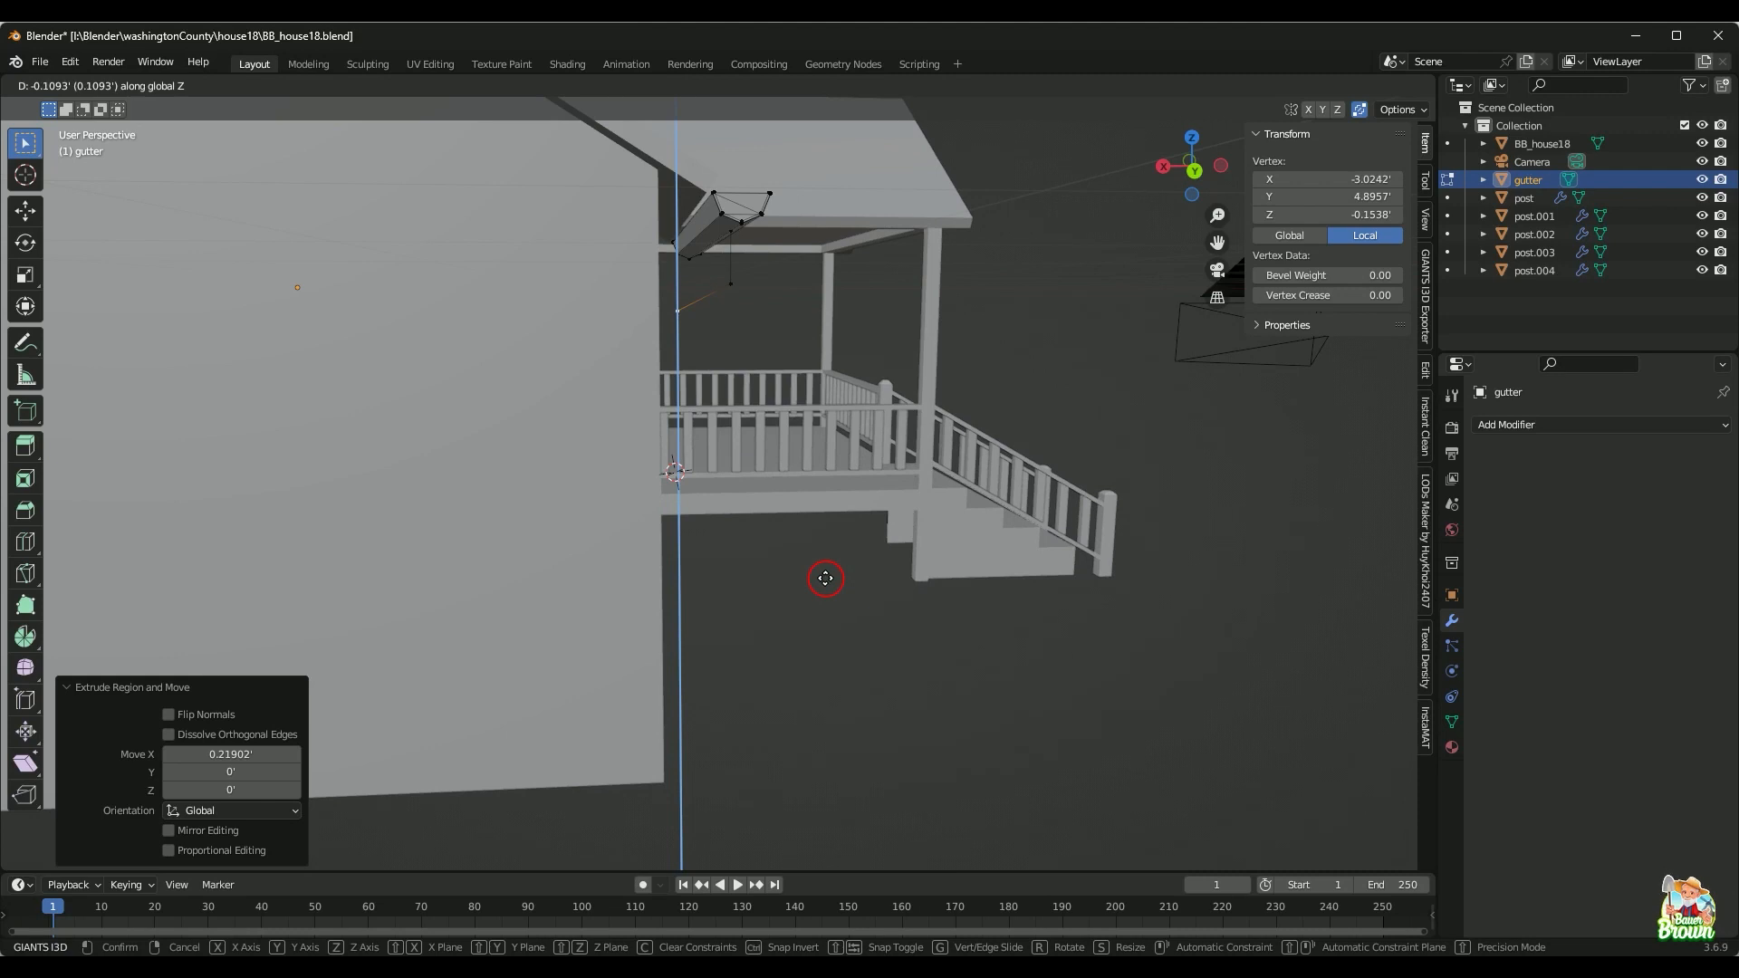
click(825, 579)
Step: Extrude the vertex beside the wall -1.77' along the global Z axis to form the downspout's long vertical run
mouse_move(824, 579)
middle_down()
mouse_move(799, 572)
mouse_move(858, 597)
mouse_move(843, 590)
middle_up()
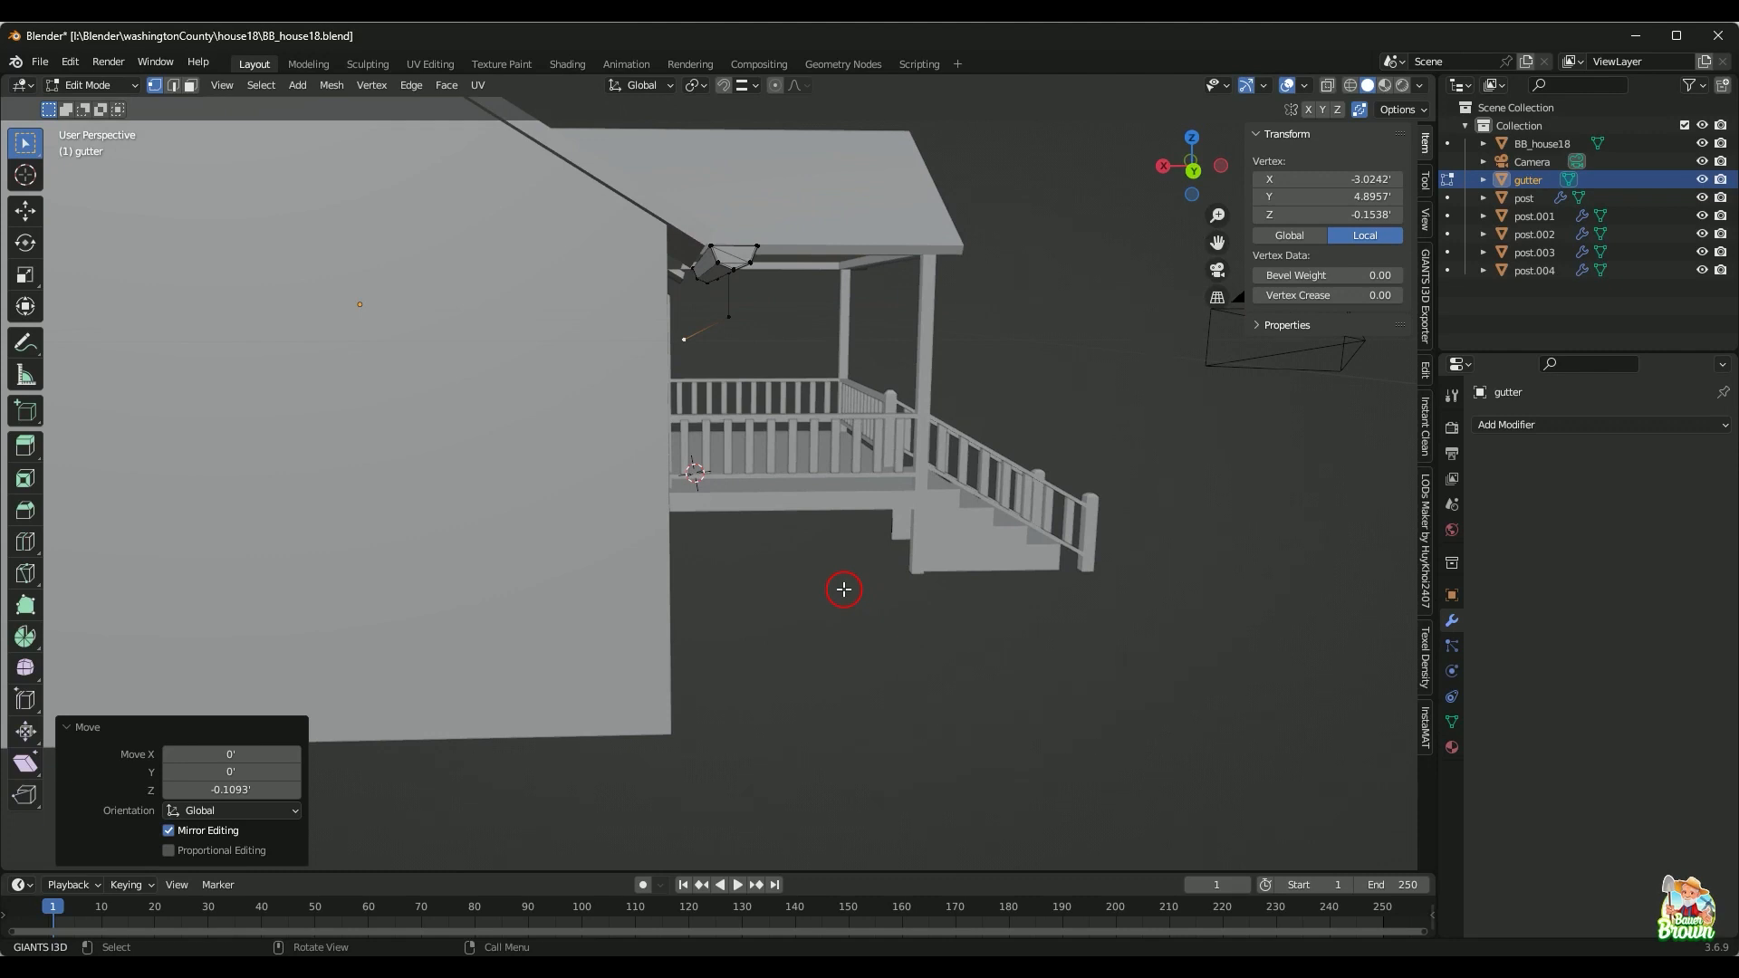
key(g)
key(z)
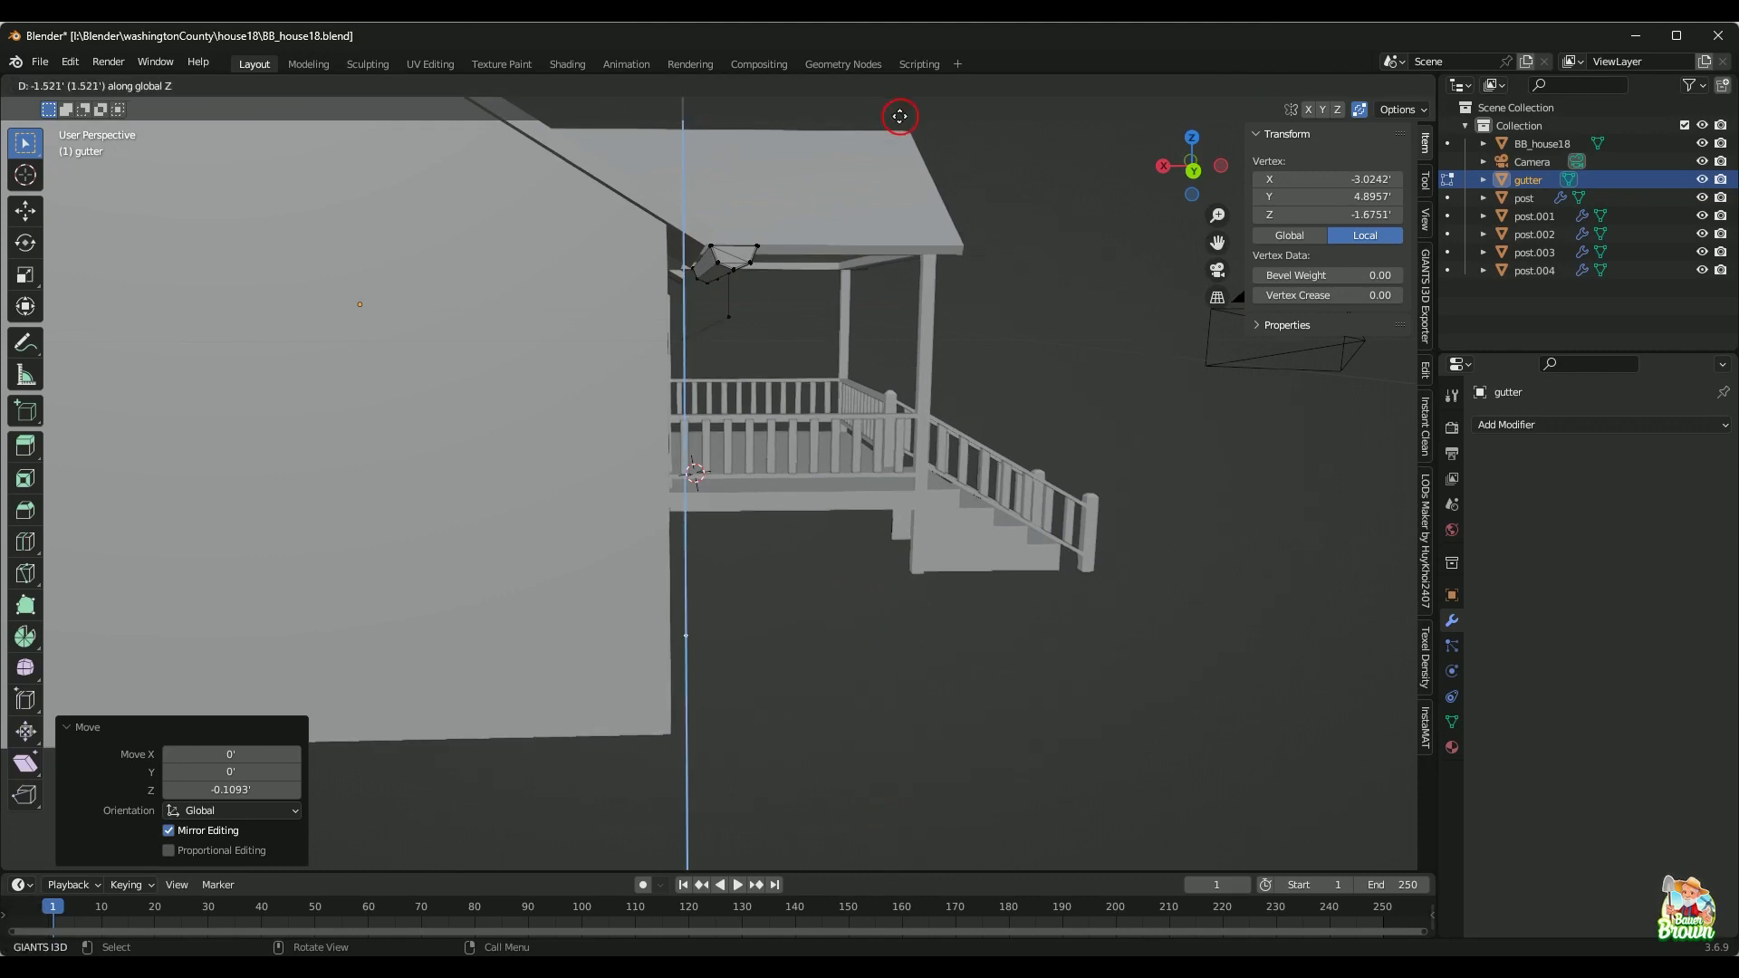
click(903, 159)
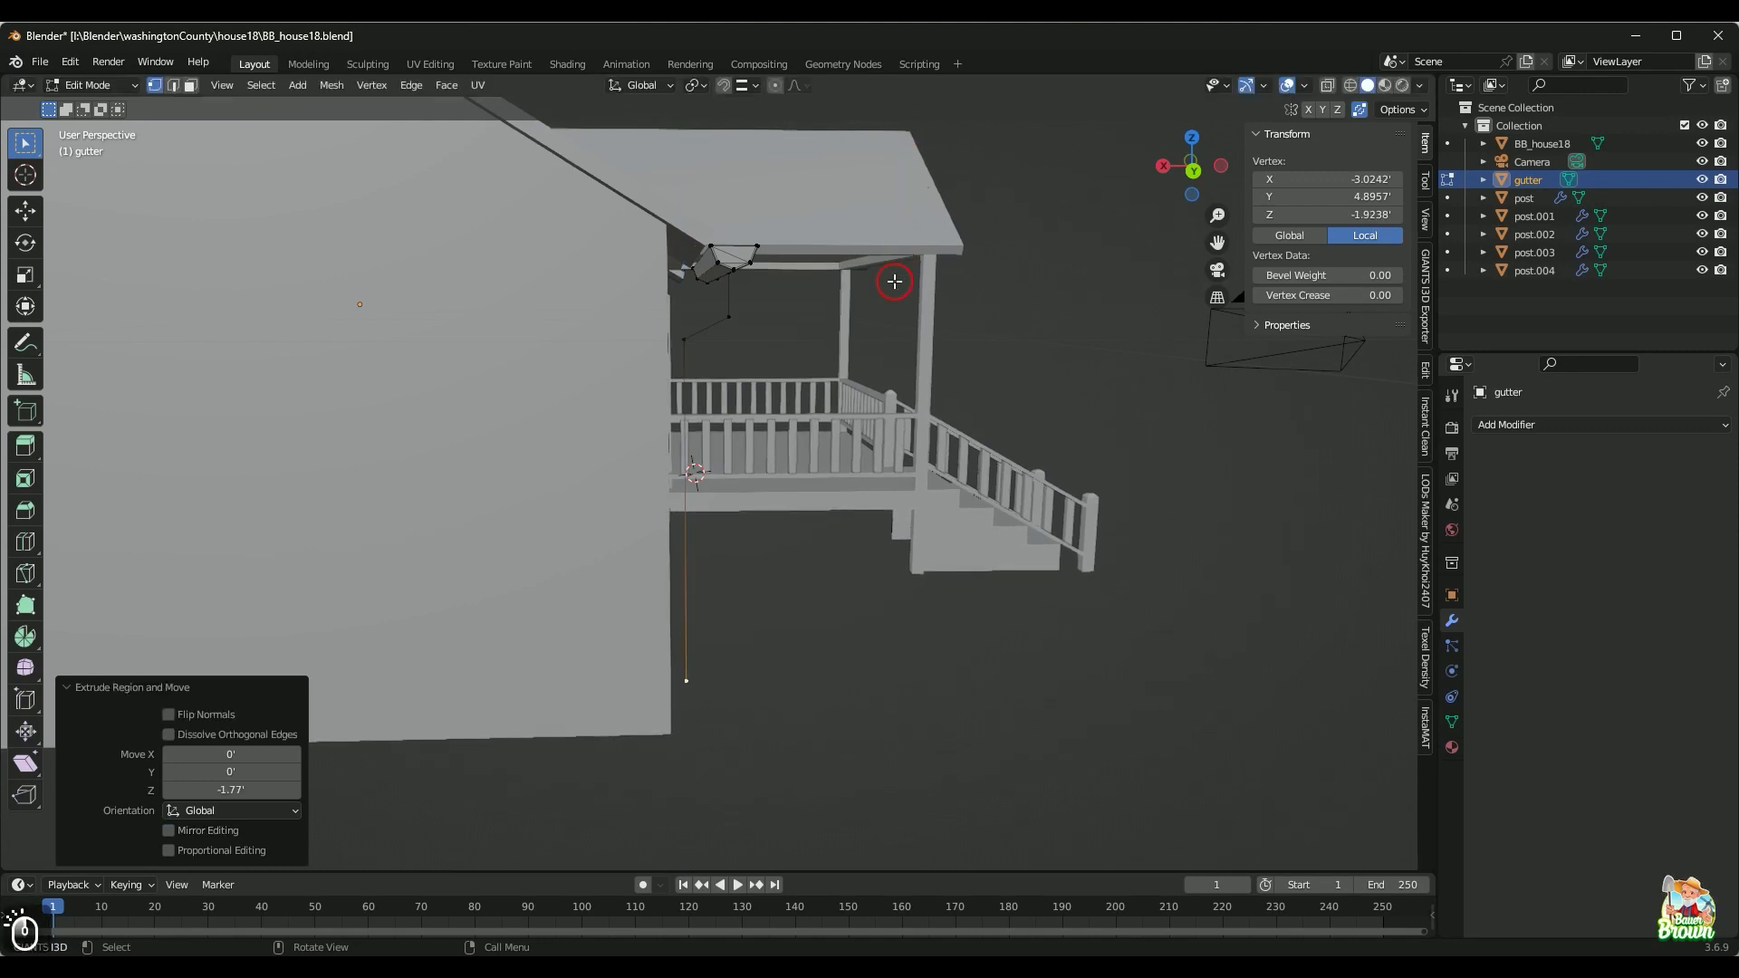
Step: Extrude the bottom vertex -0.27468' along X away from the wall and lower it -0.19423' along Z for the outlet
shift+scroll(851, 337, down, 5)
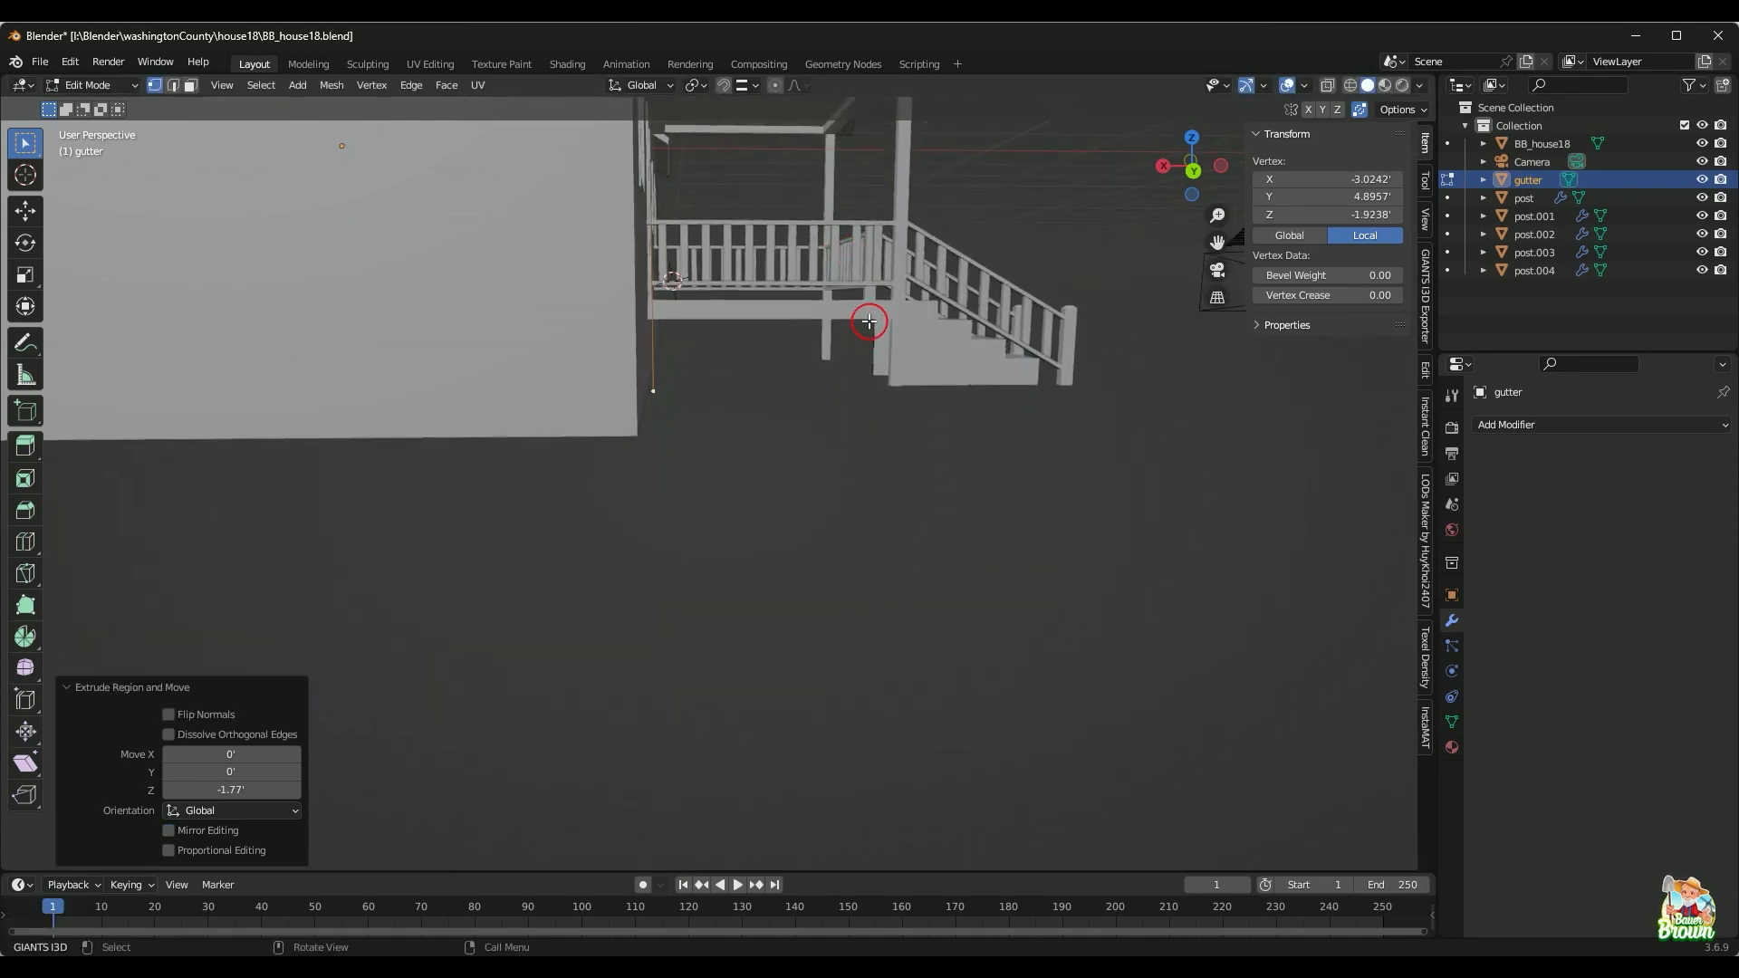
key(e)
key(x)
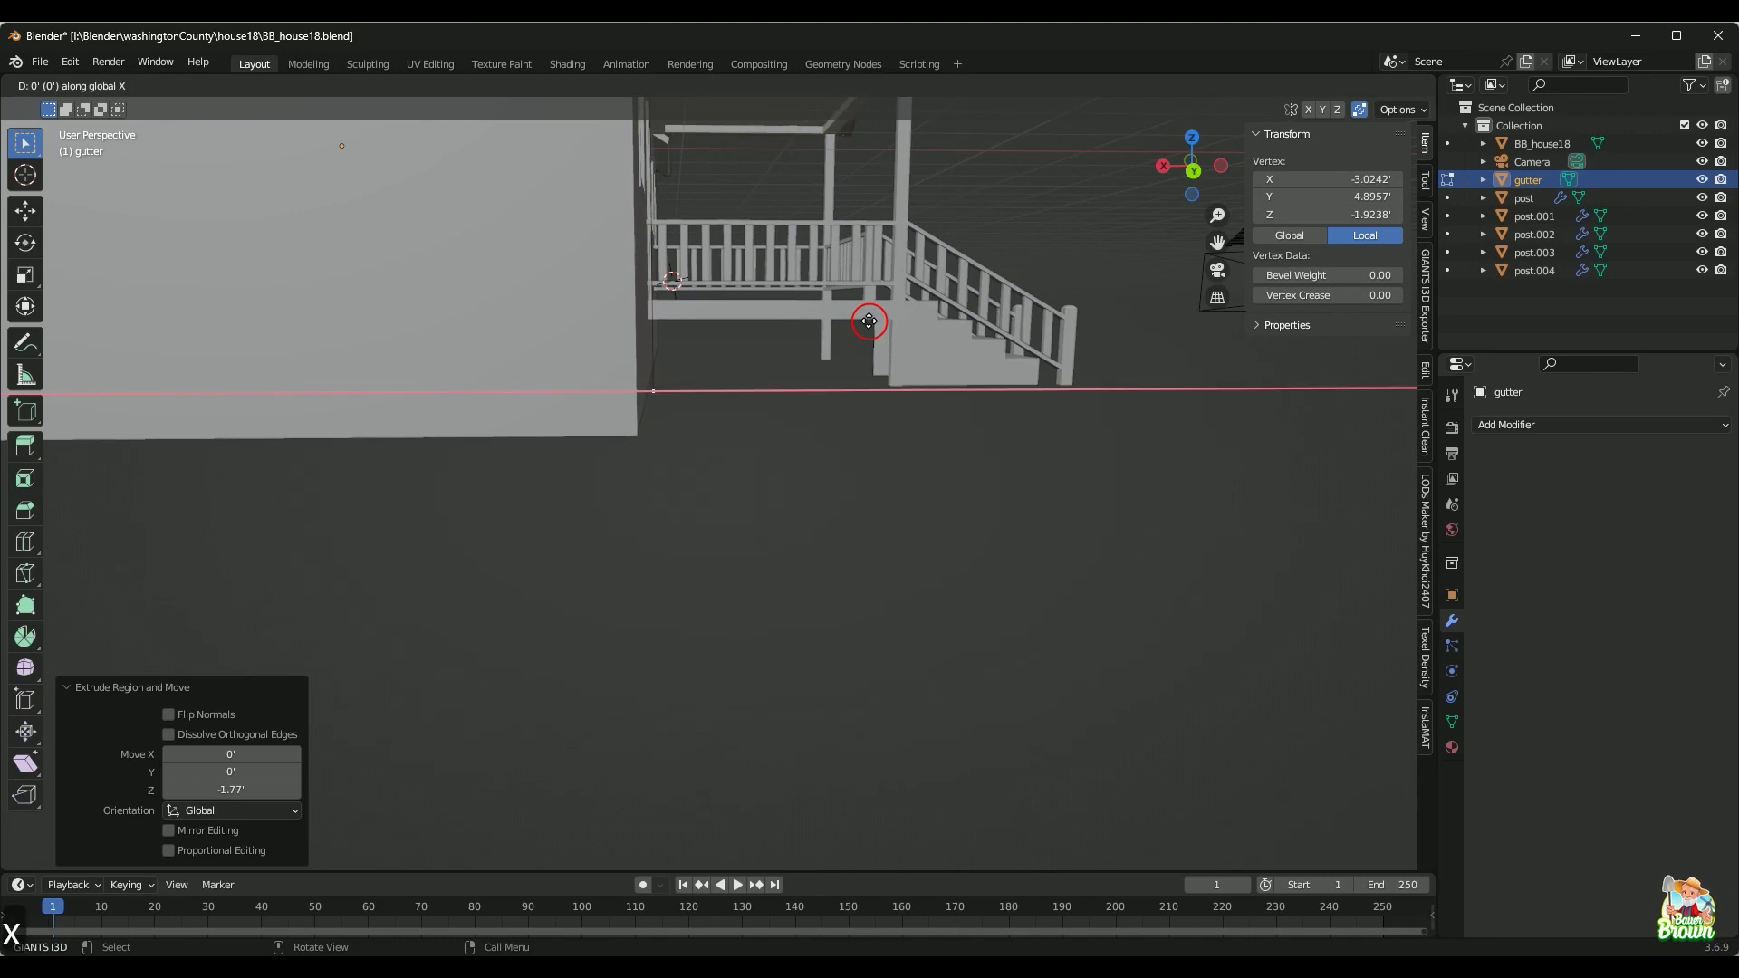
click(921, 342)
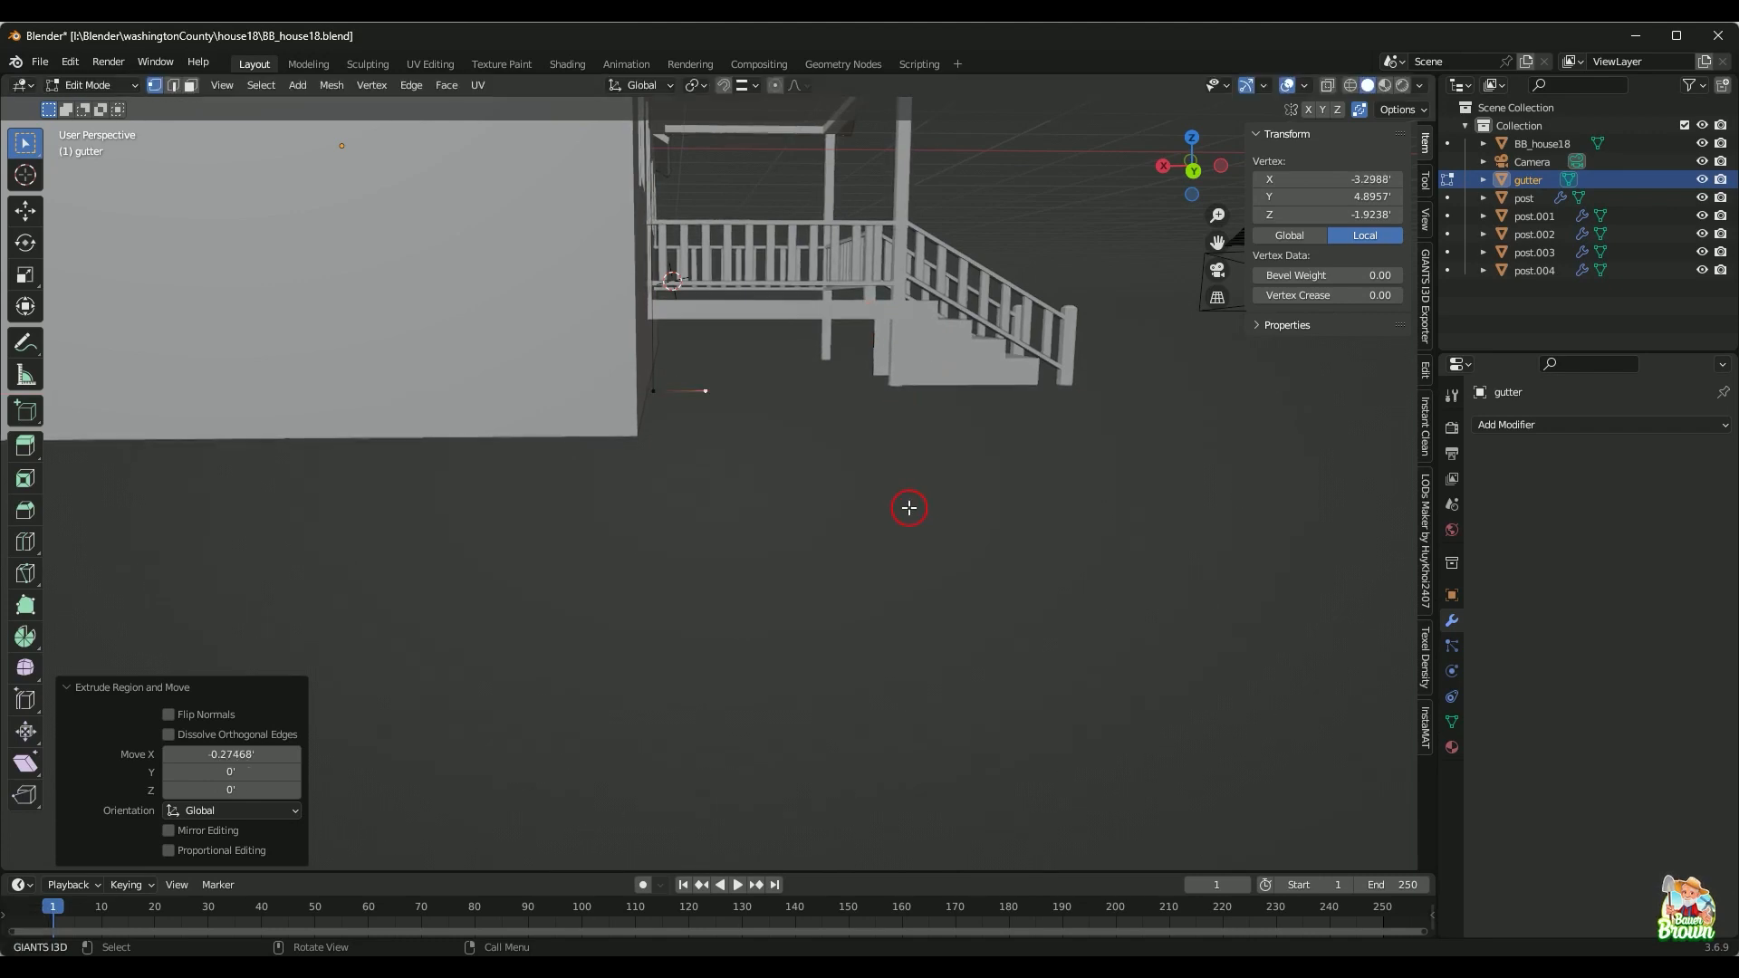
key(g)
key(z)
key(shift)
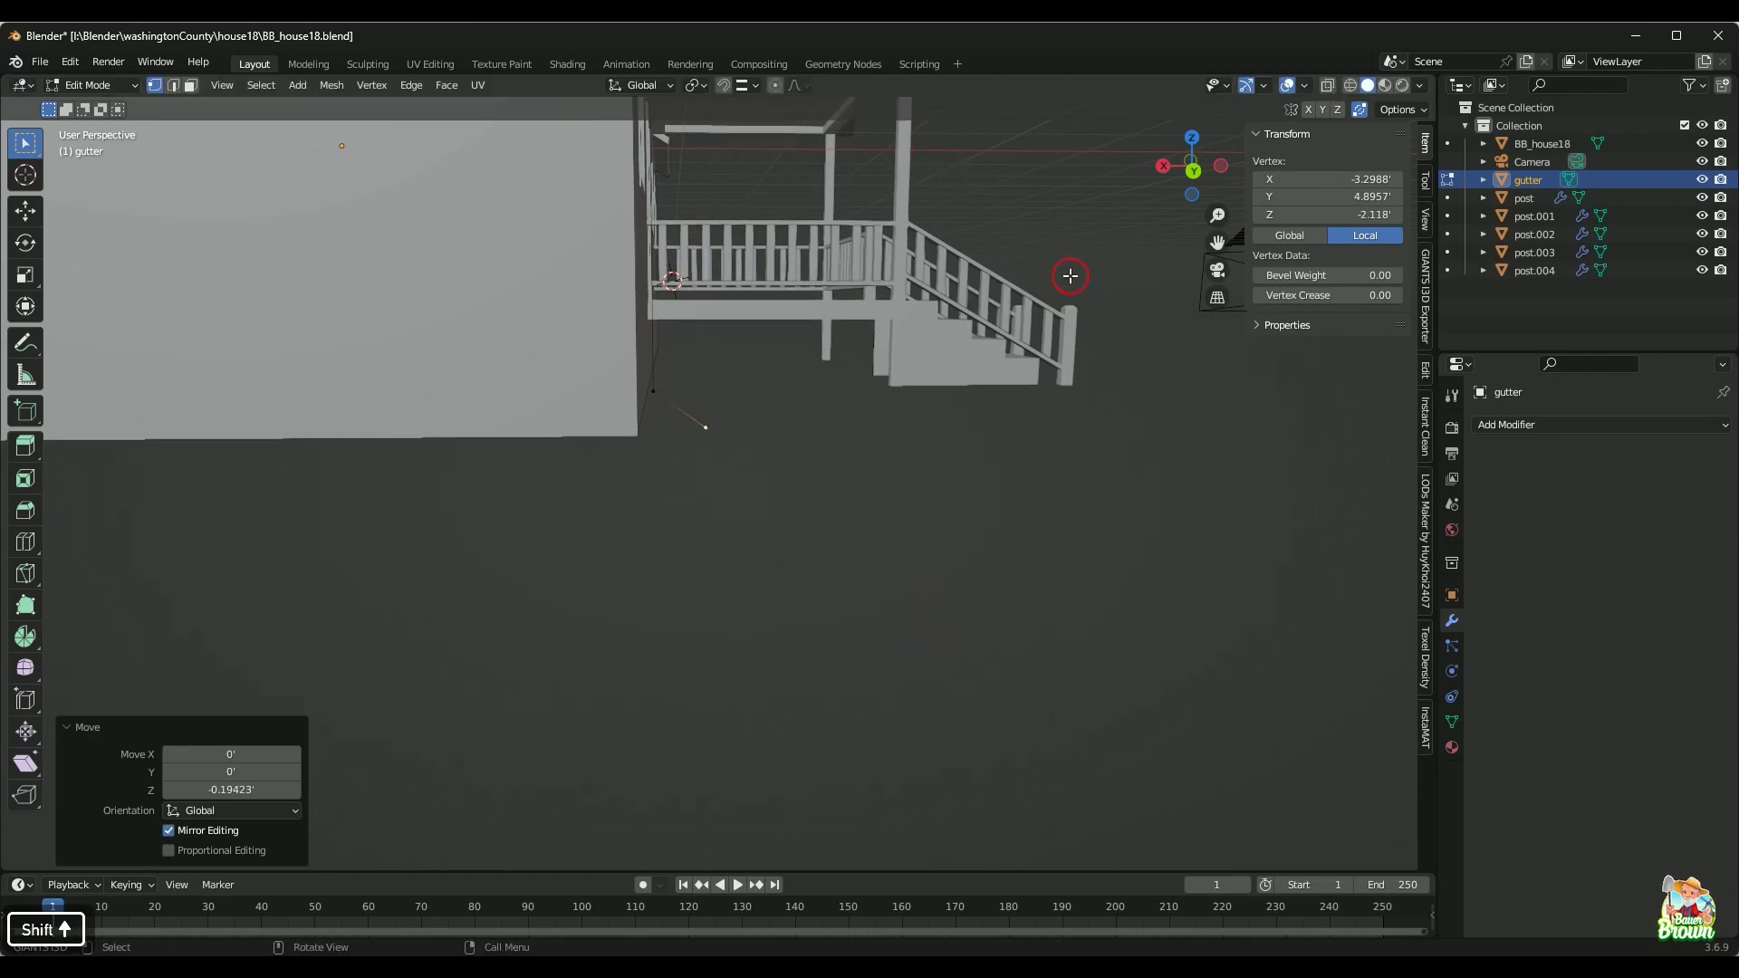
Step: Select the downspout path's three bend vertices and bevel them with a width of 0.0714' and 1 segment
scroll(953, 361, down, 4)
middle_drag(951, 366, 830, 441)
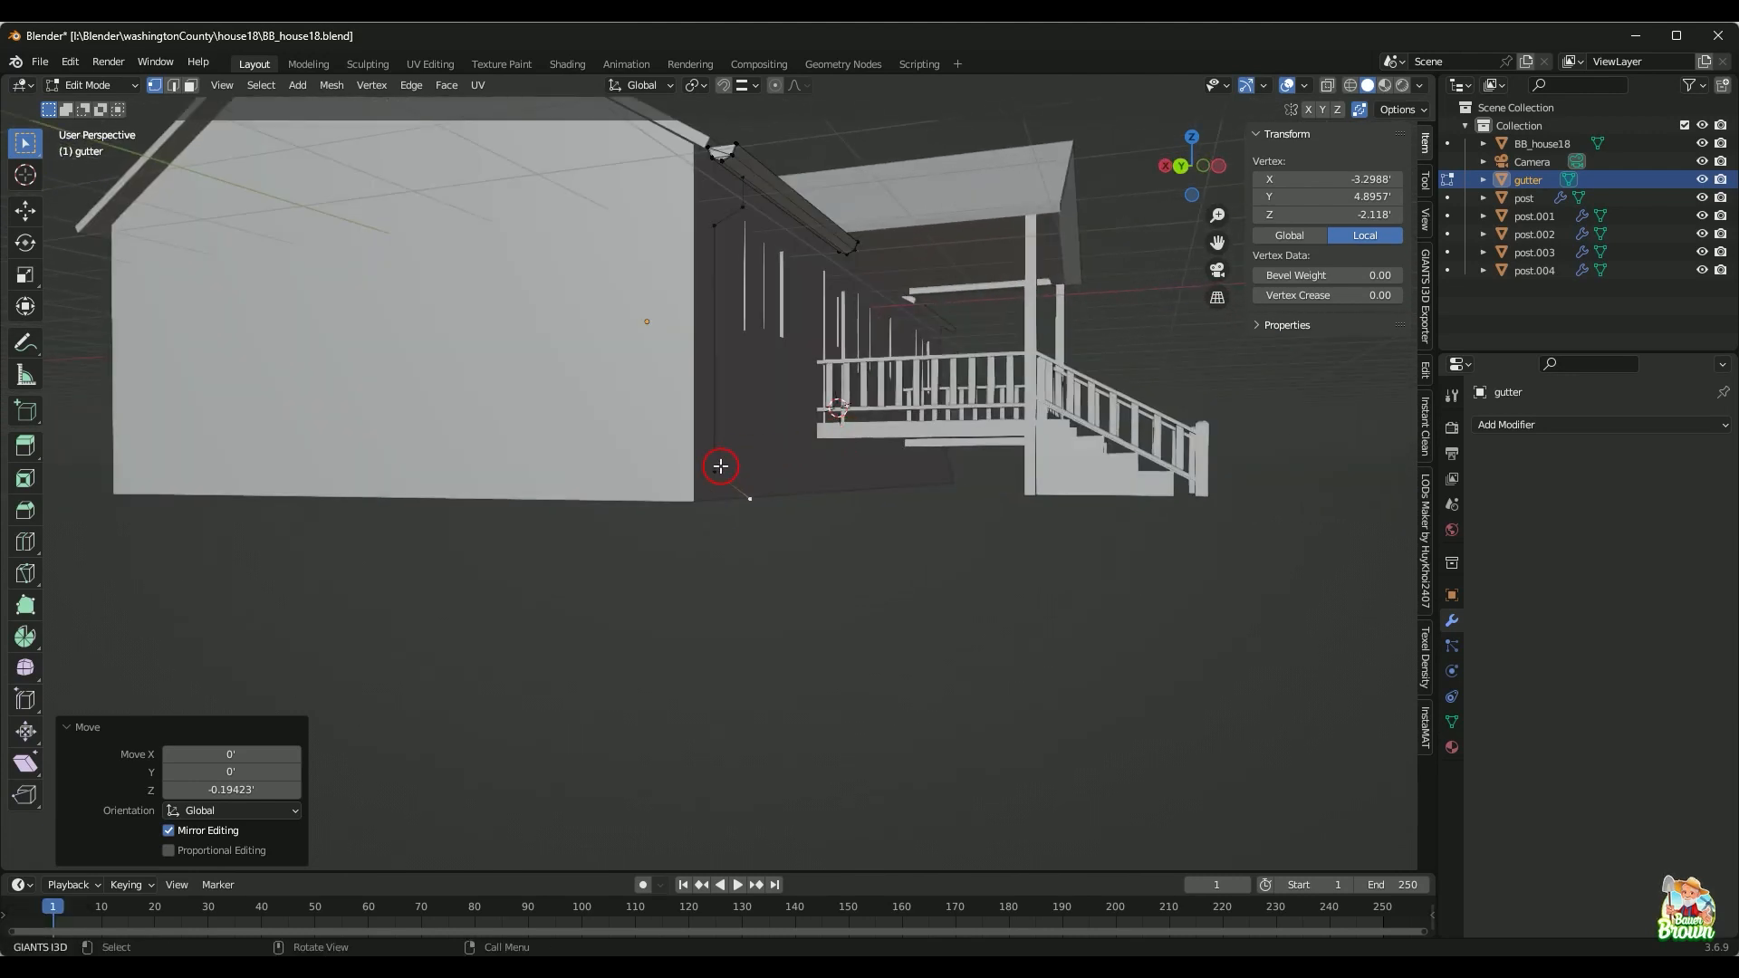
mouse_move(719, 465)
middle_down()
mouse_move(772, 497)
mouse_move(710, 485)
middle_up()
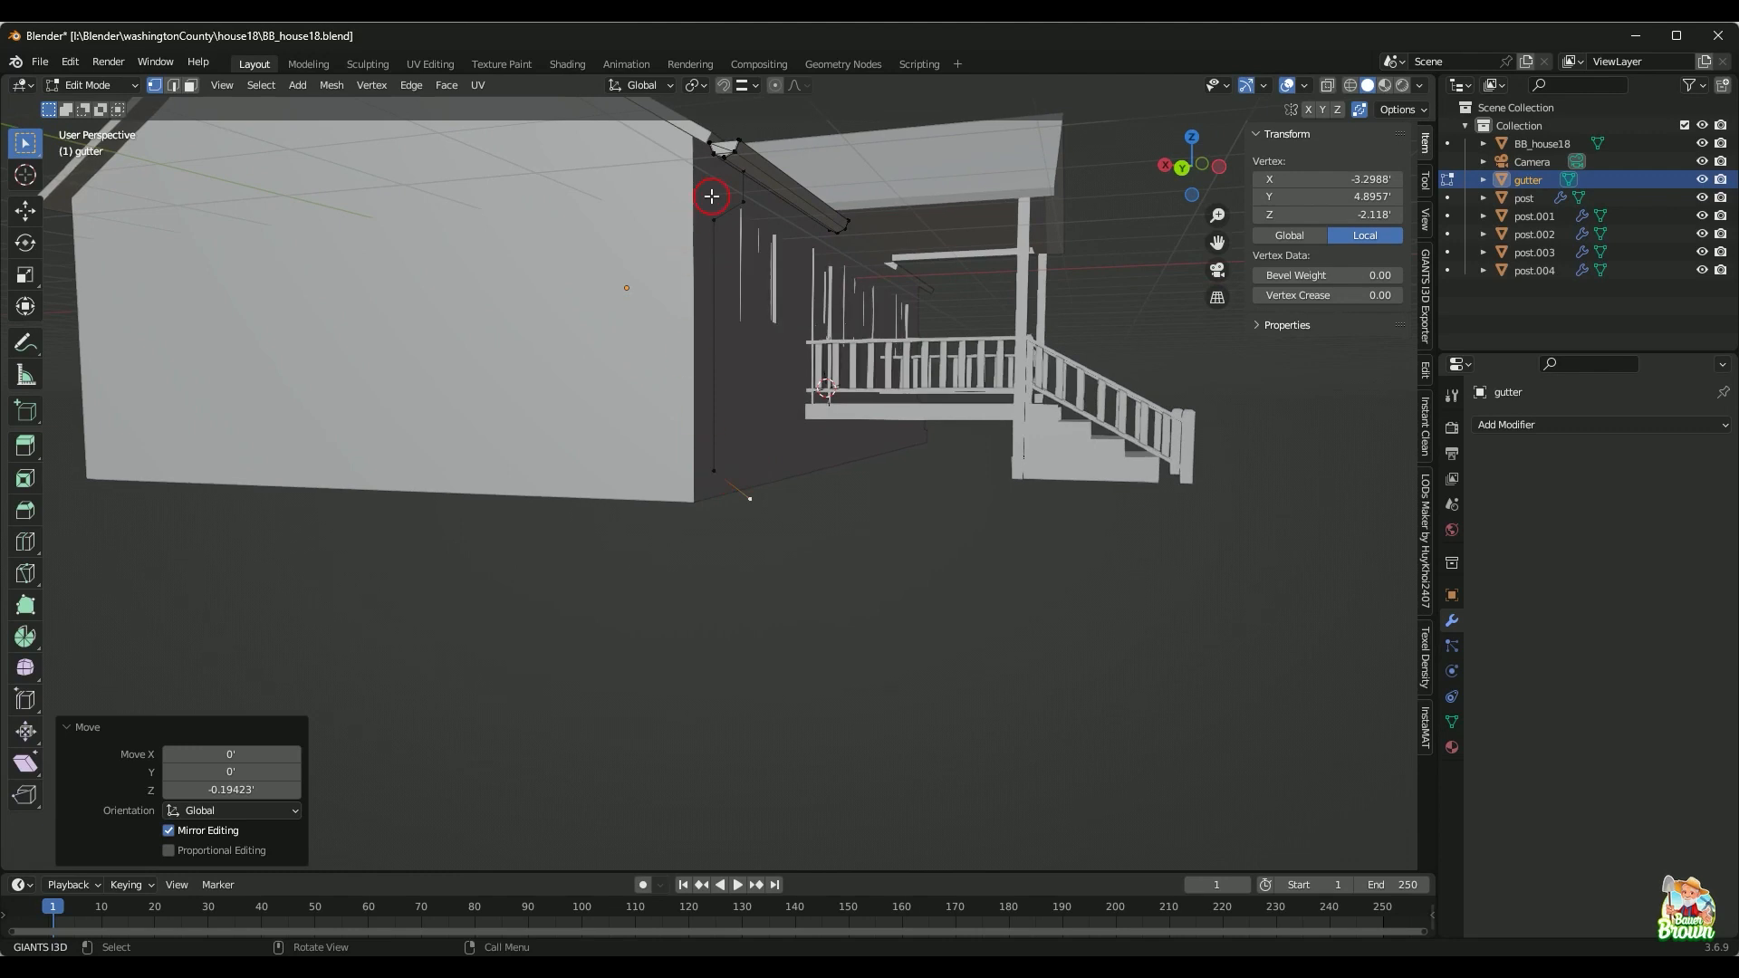
mouse_move(776, 512)
middle_down()
mouse_move(807, 520)
mouse_move(807, 497)
mouse_move(833, 582)
mouse_move(803, 590)
mouse_move(788, 543)
middle_up()
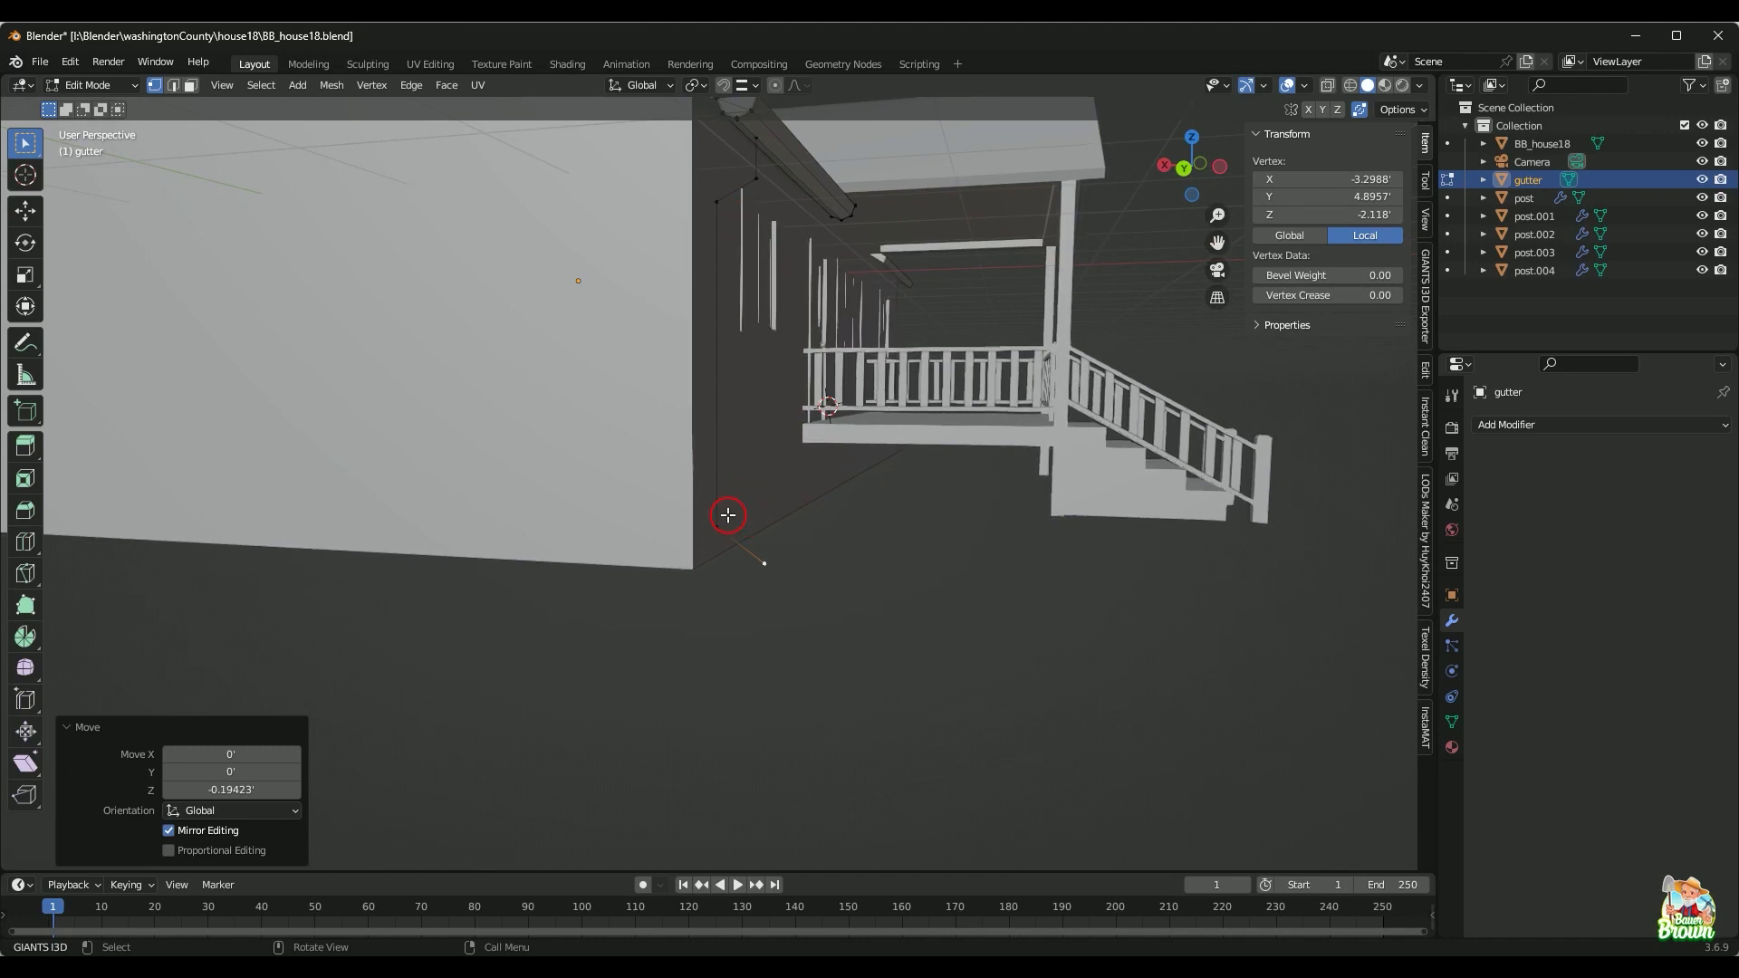
click(744, 514)
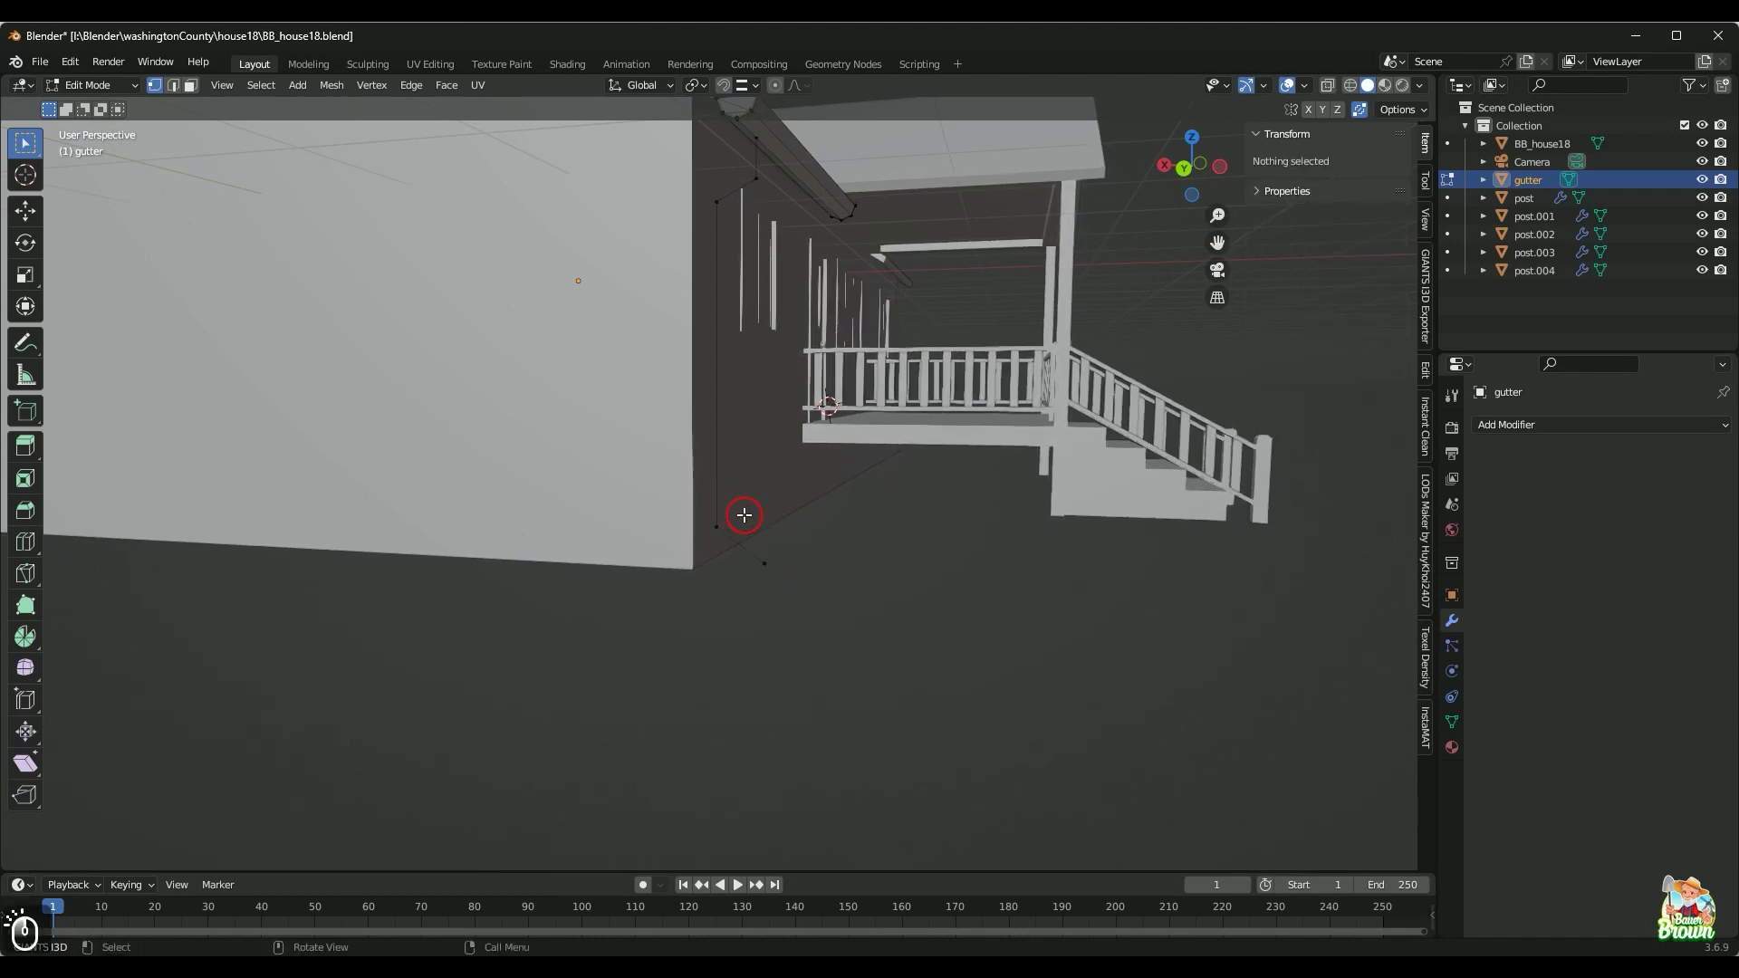
click(722, 522)
shift+click(732, 197)
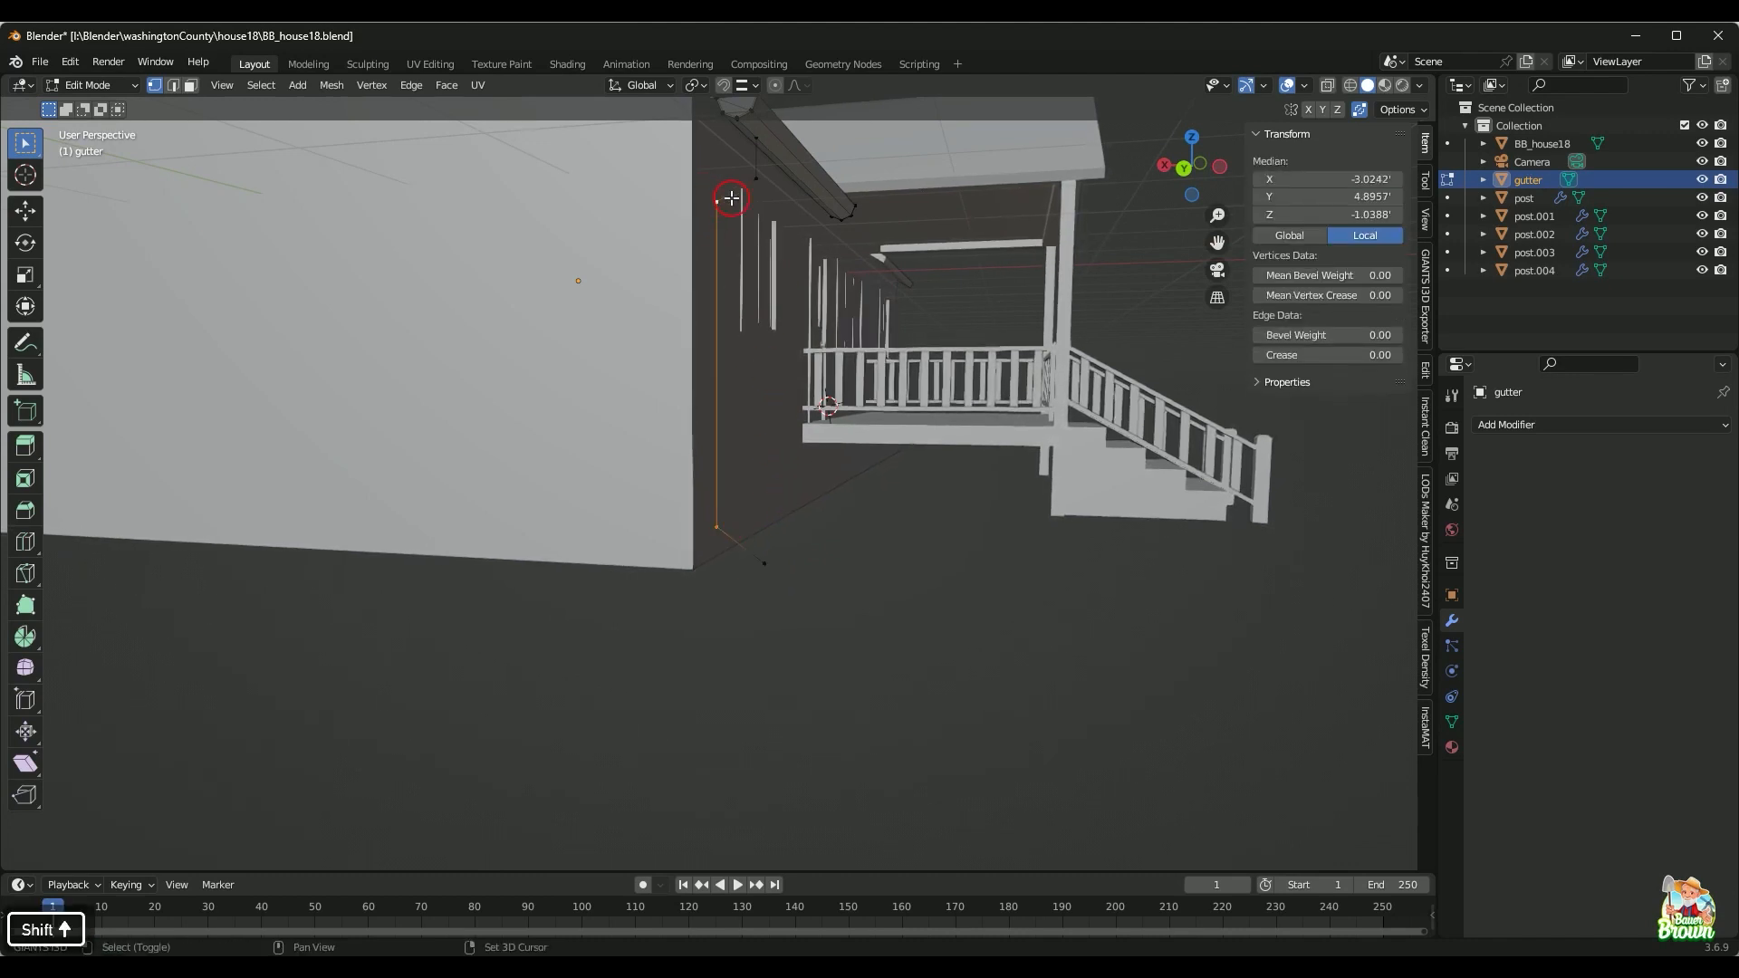
shift+click(756, 178)
middle_drag(807, 357, 852, 428)
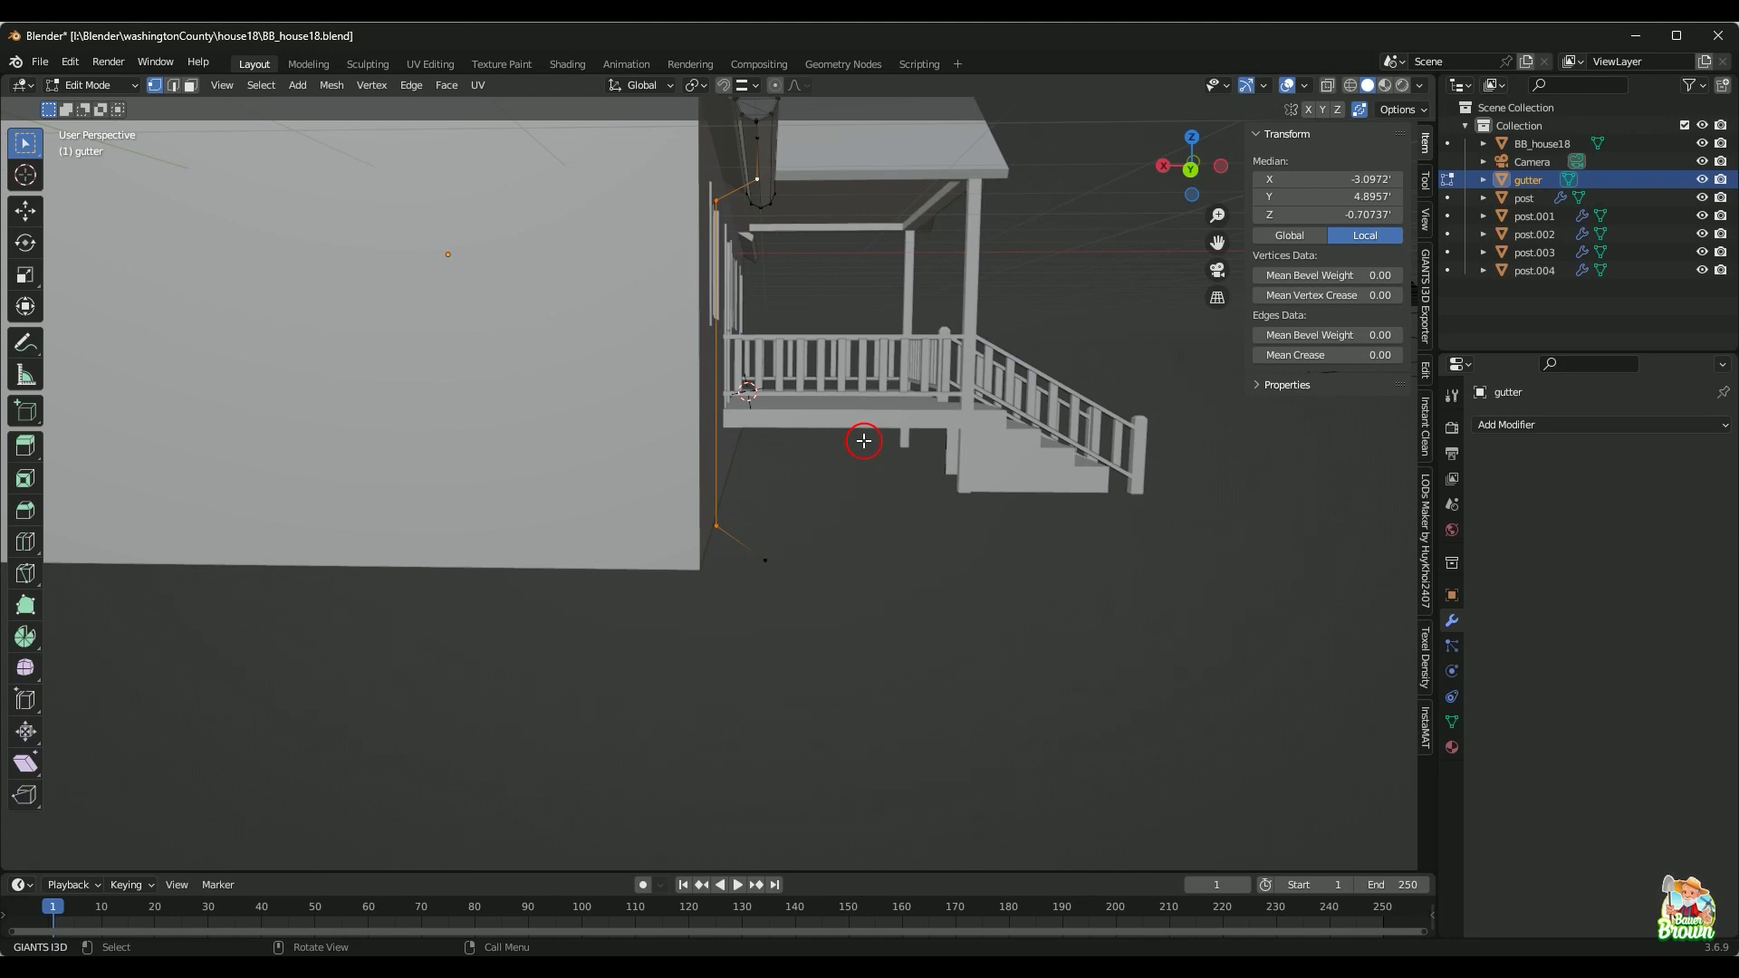
key(shift)
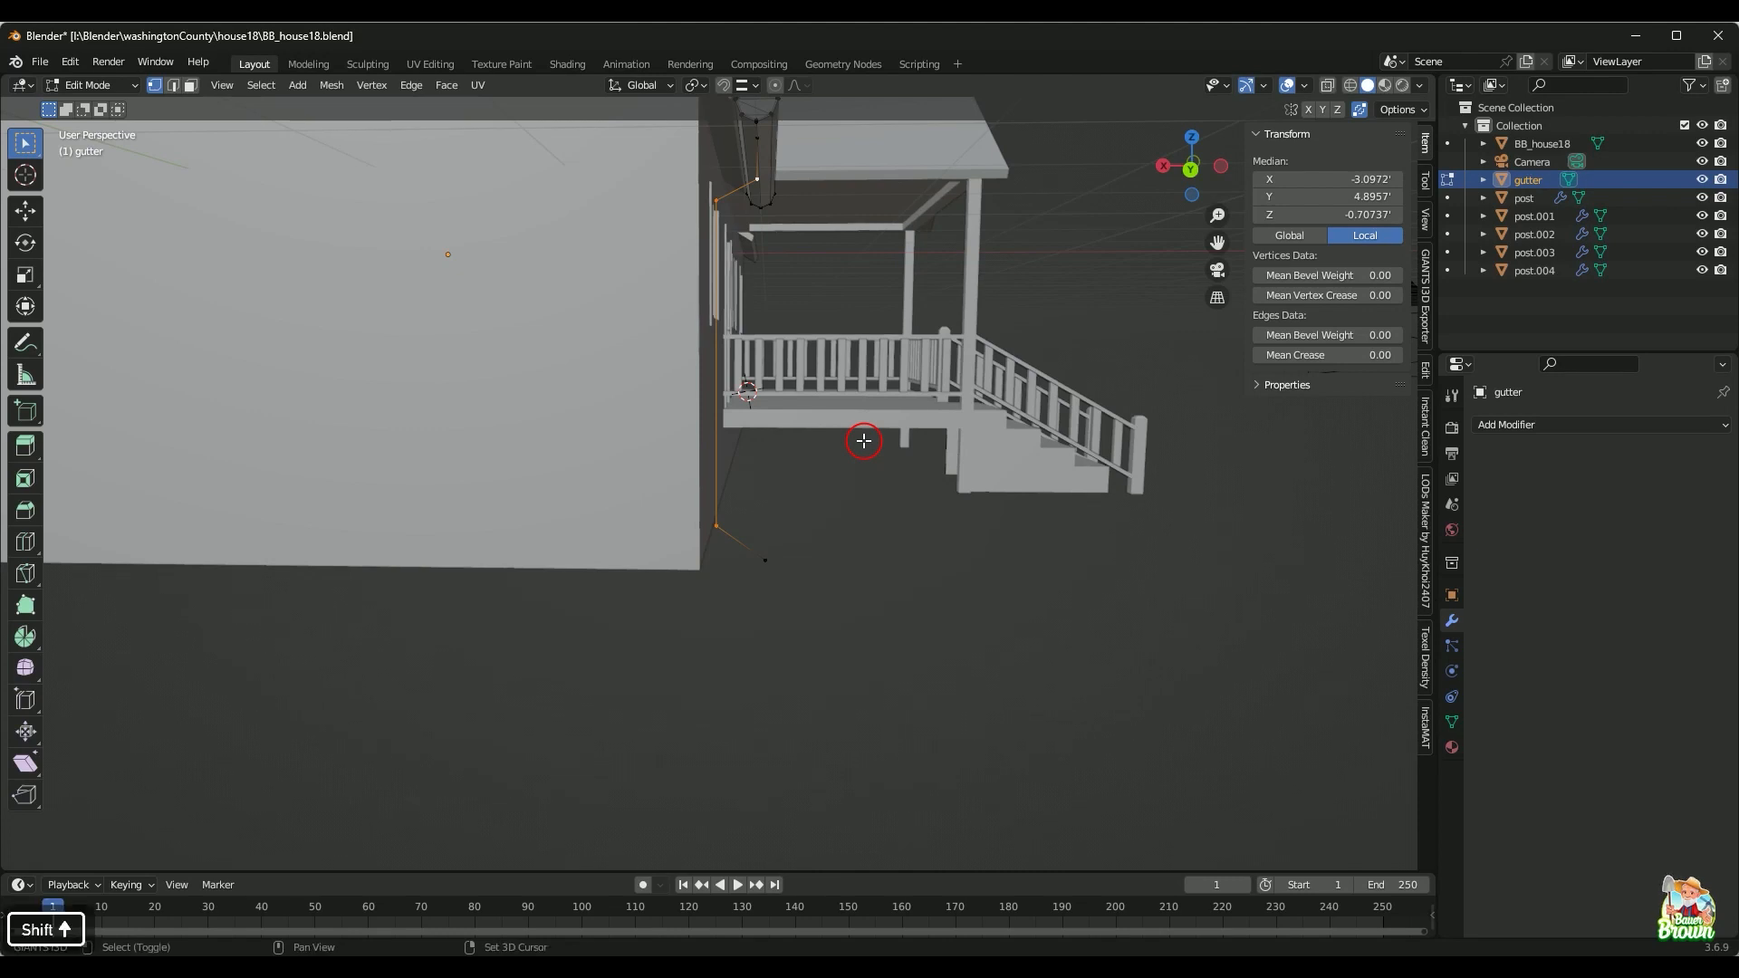
key(ctrl+shift+b)
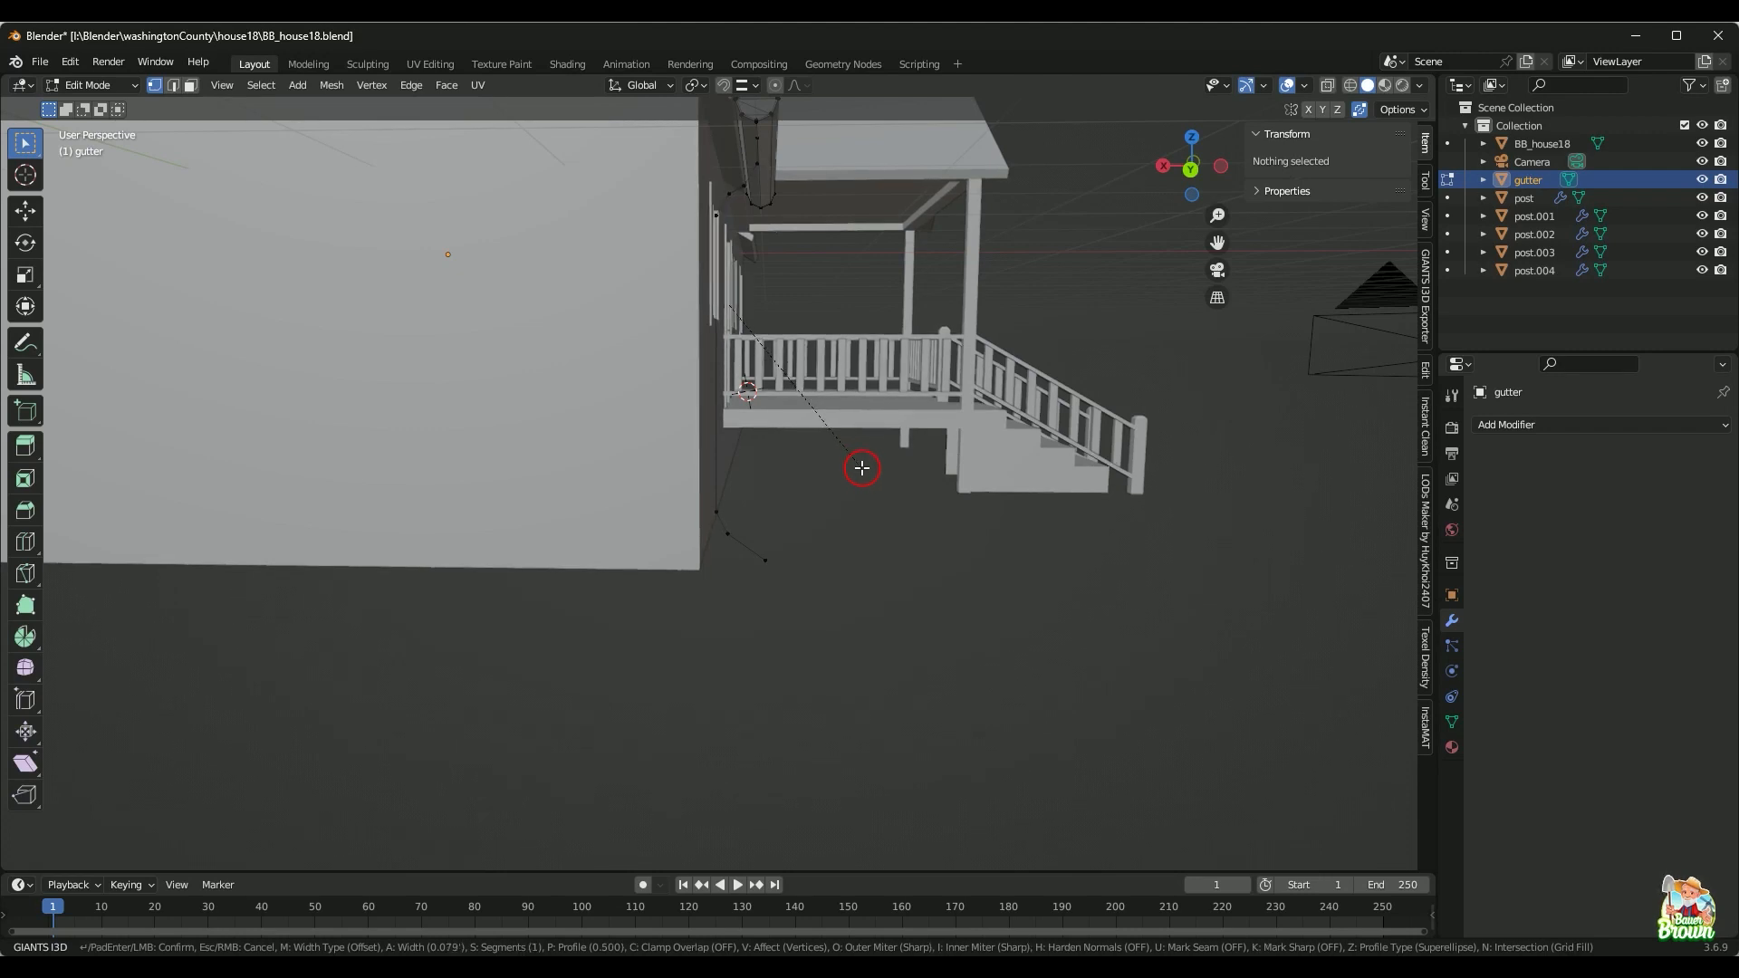
click(862, 466)
middle_drag(861, 470, 833, 518)
middle_drag(849, 632, 839, 613)
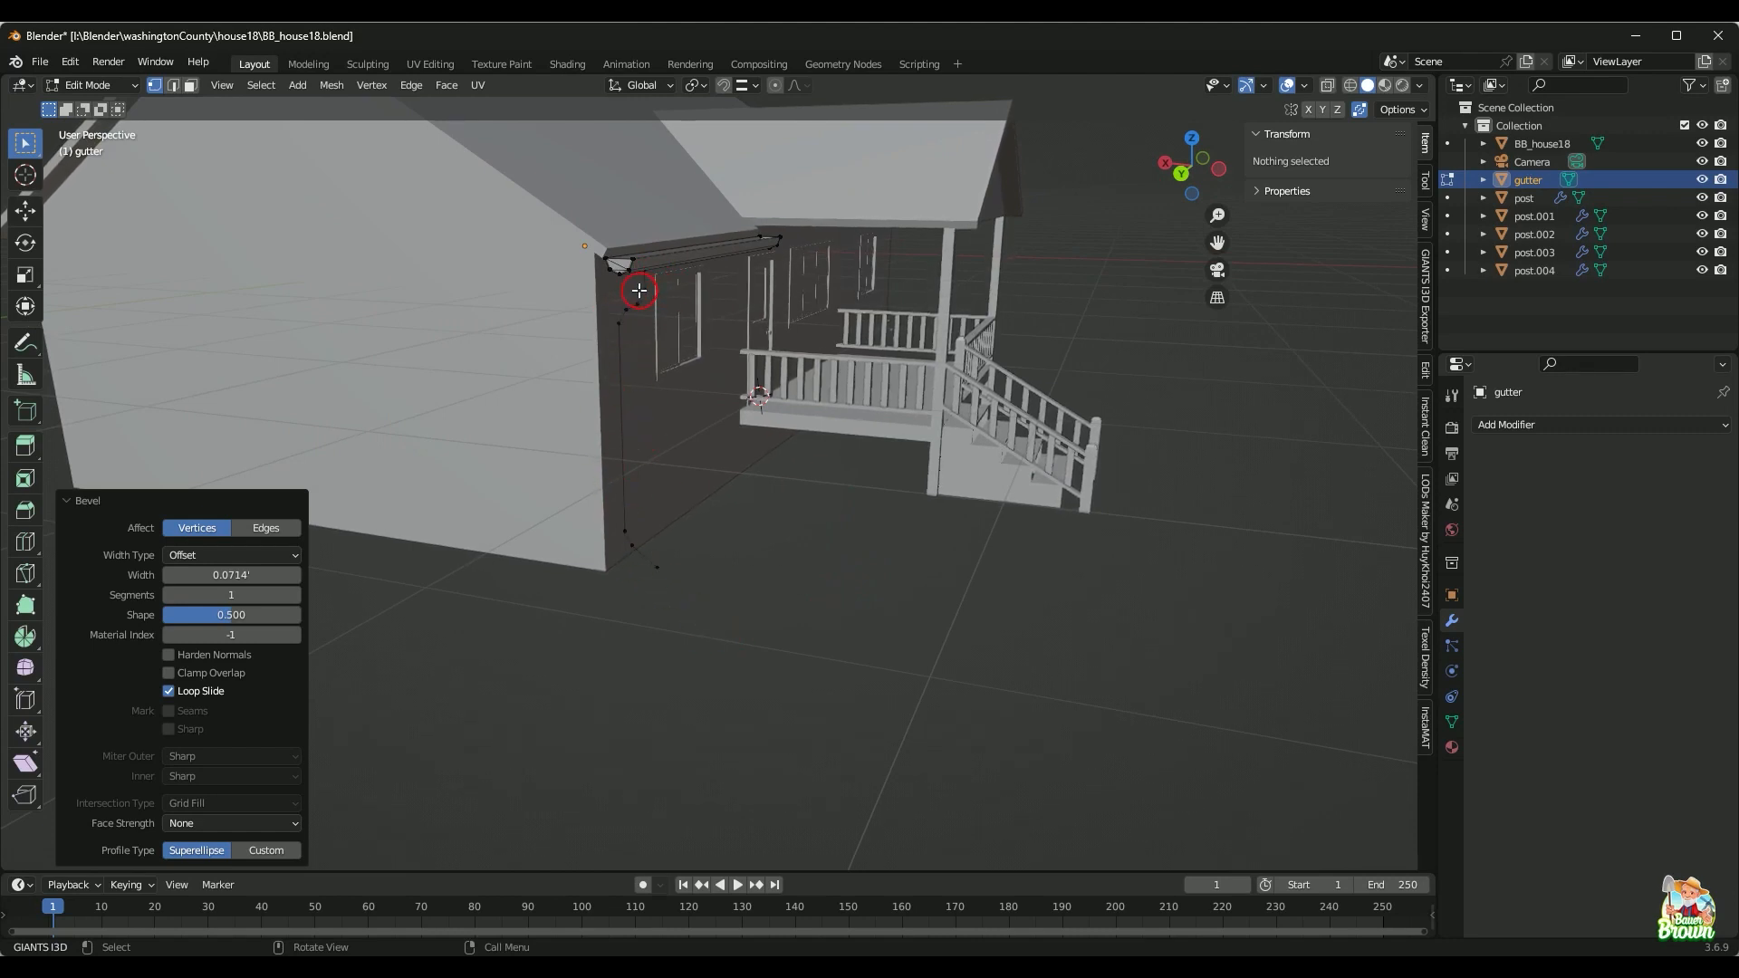
drag(567, 287, 733, 644)
middle_drag(733, 644, 649, 335)
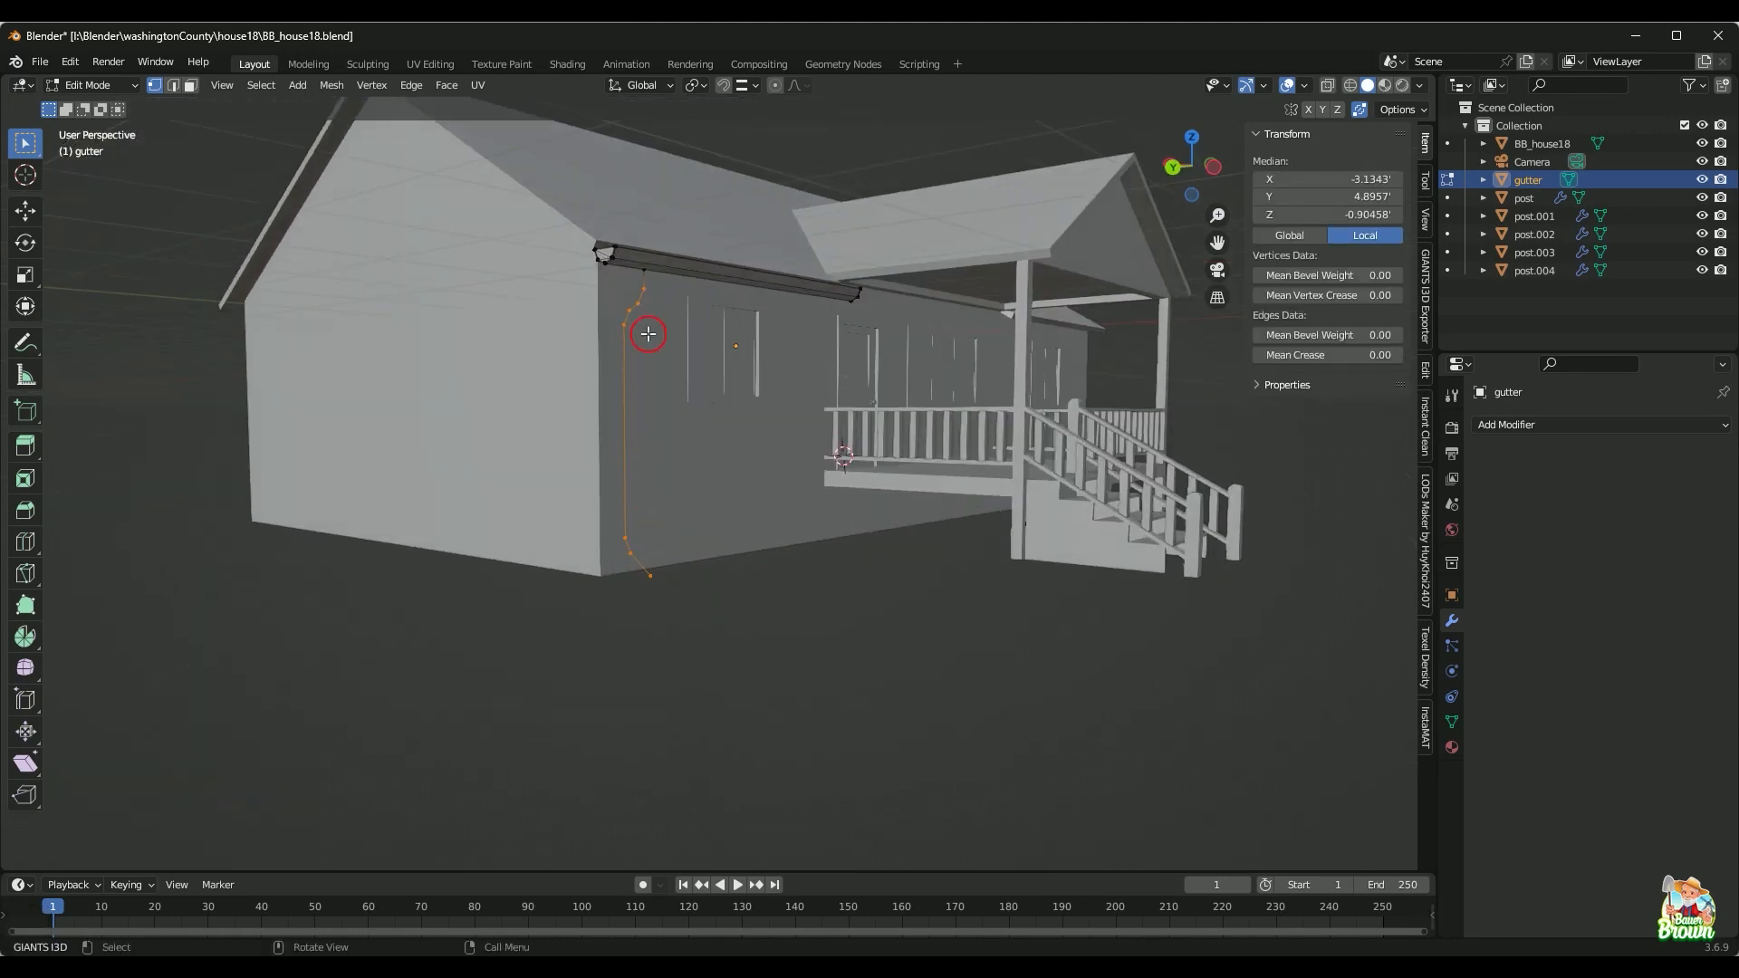
click(639, 269)
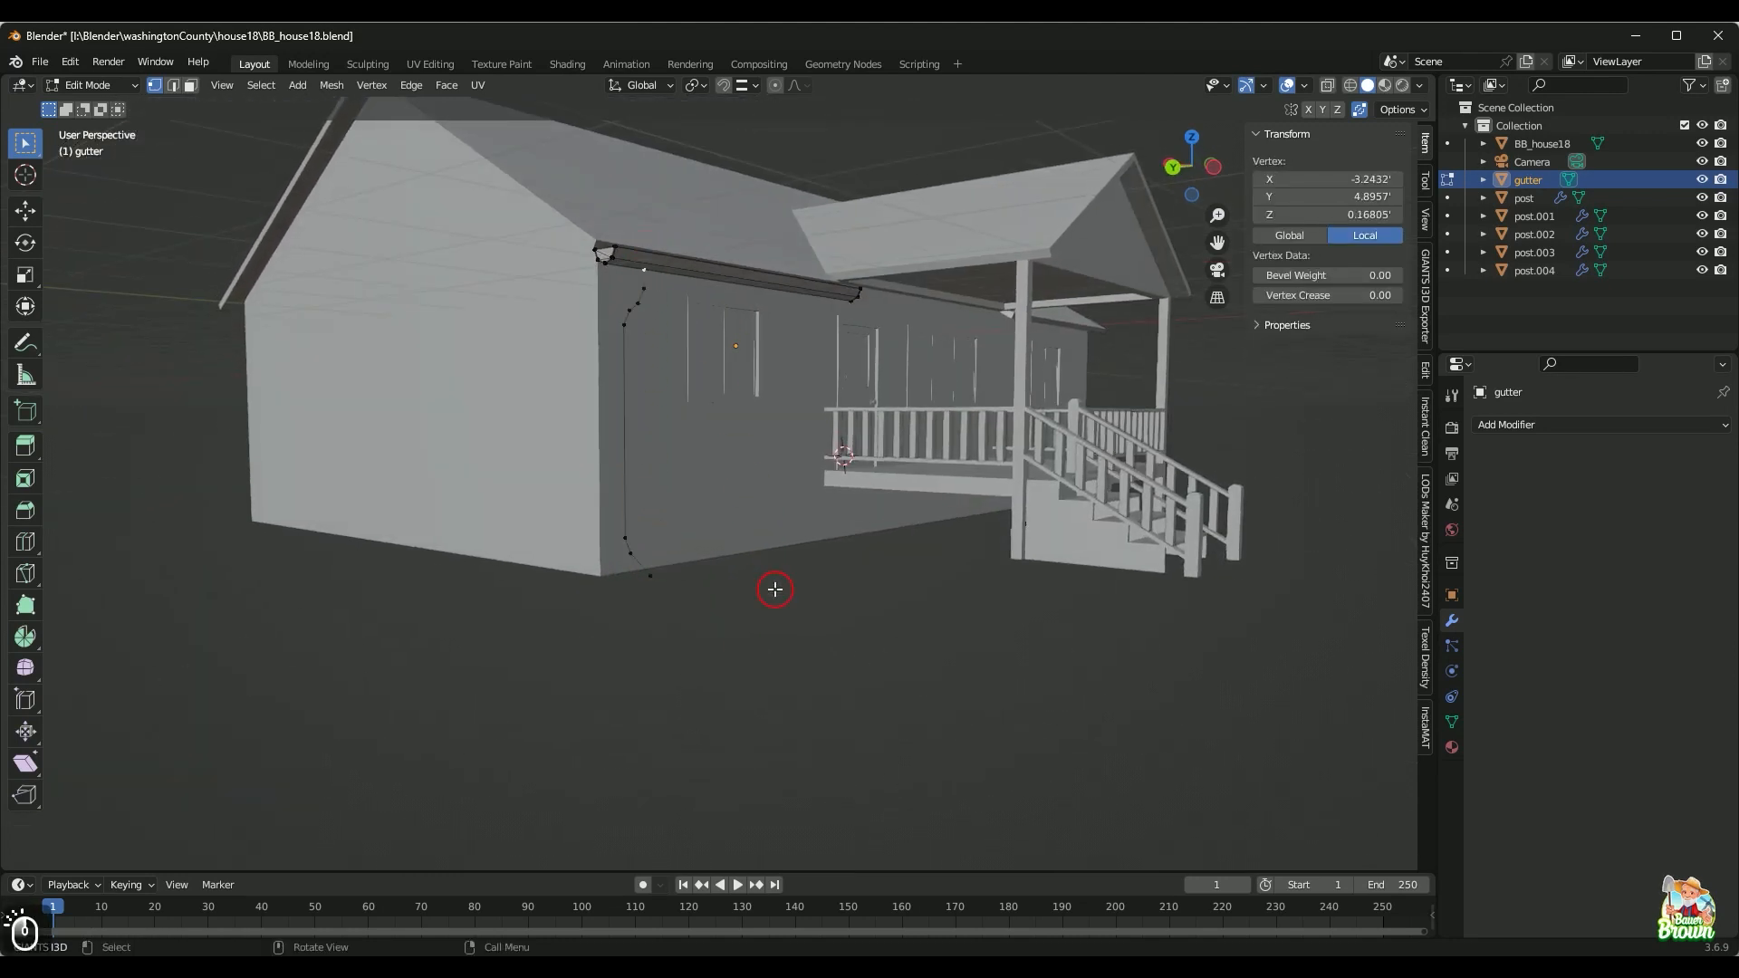
Step: Switch to edge selection and select the whole downspout path from its top edge to the bottom outlet edge
key(2)
scroll(779, 627, up, 5)
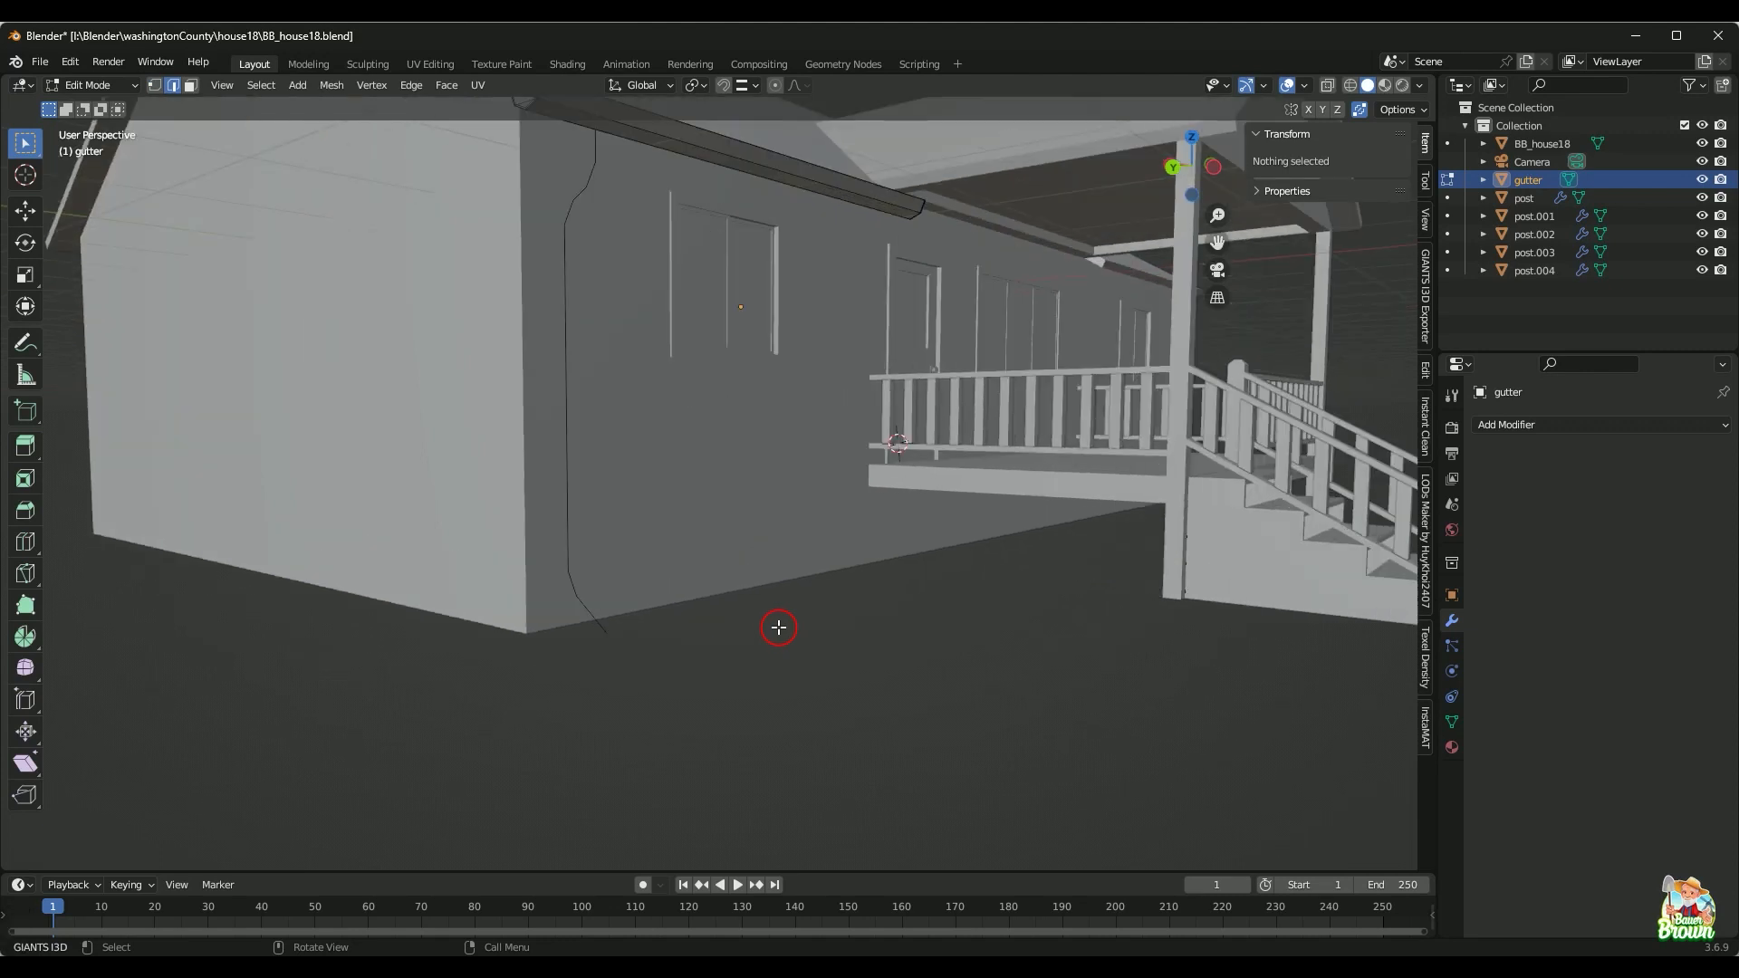
shift+click(646, 181)
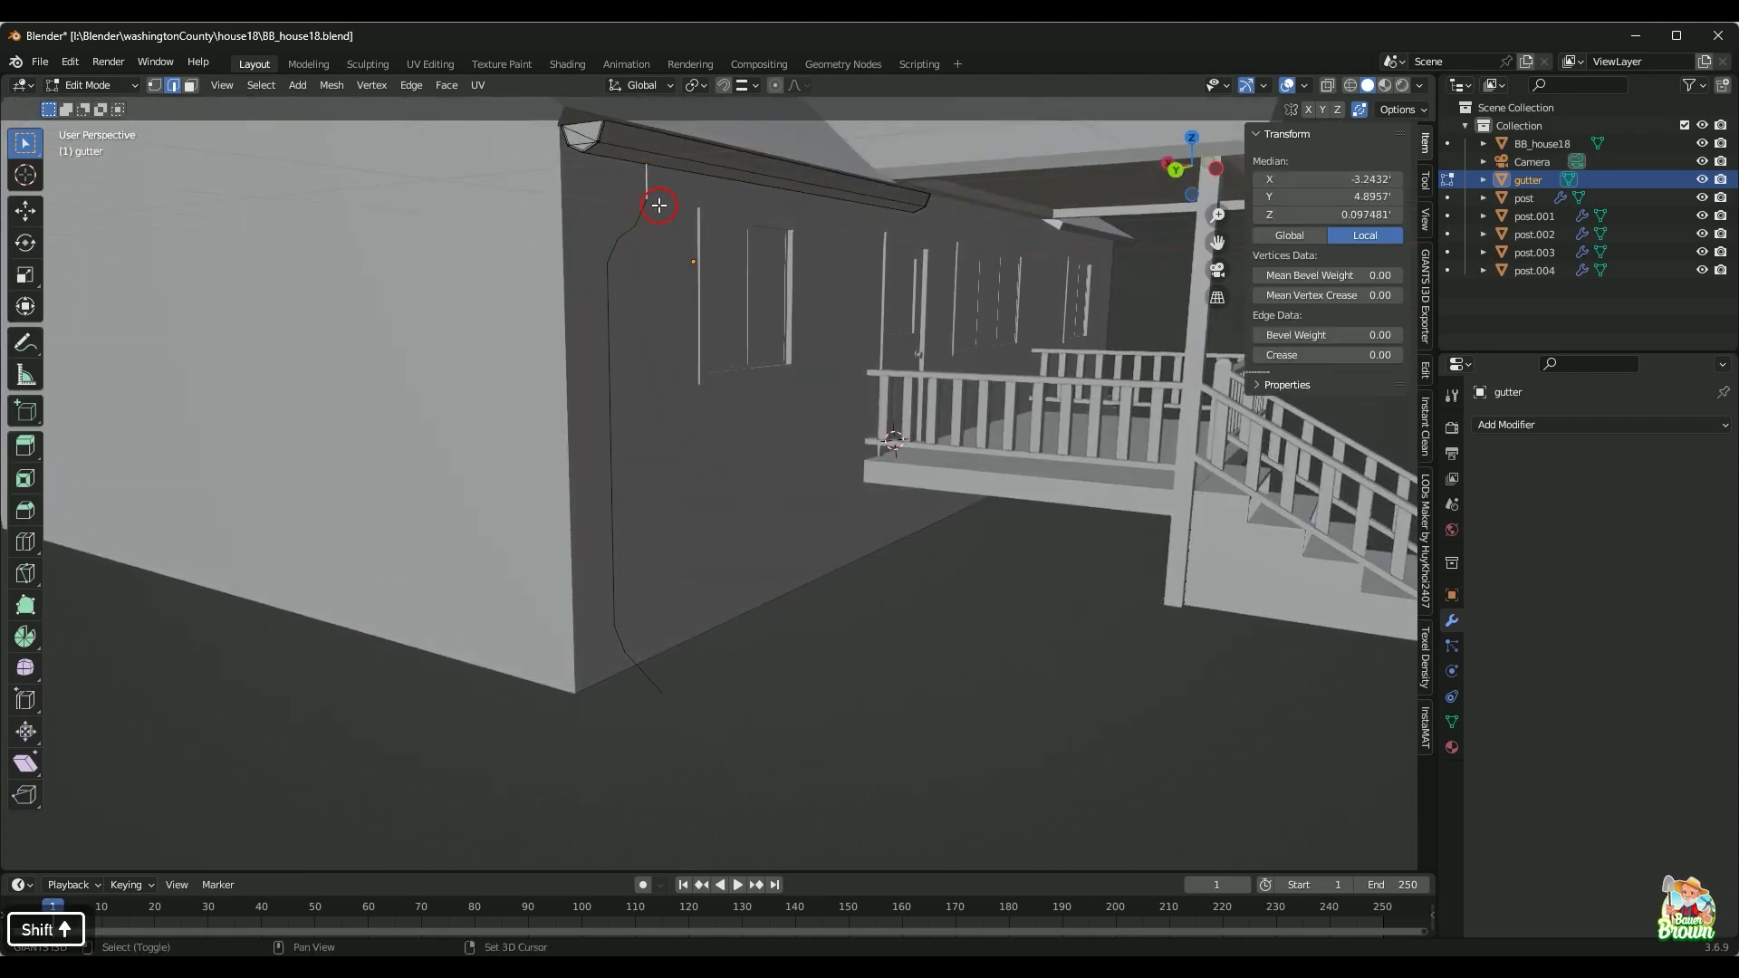
ctrl+click(654, 682)
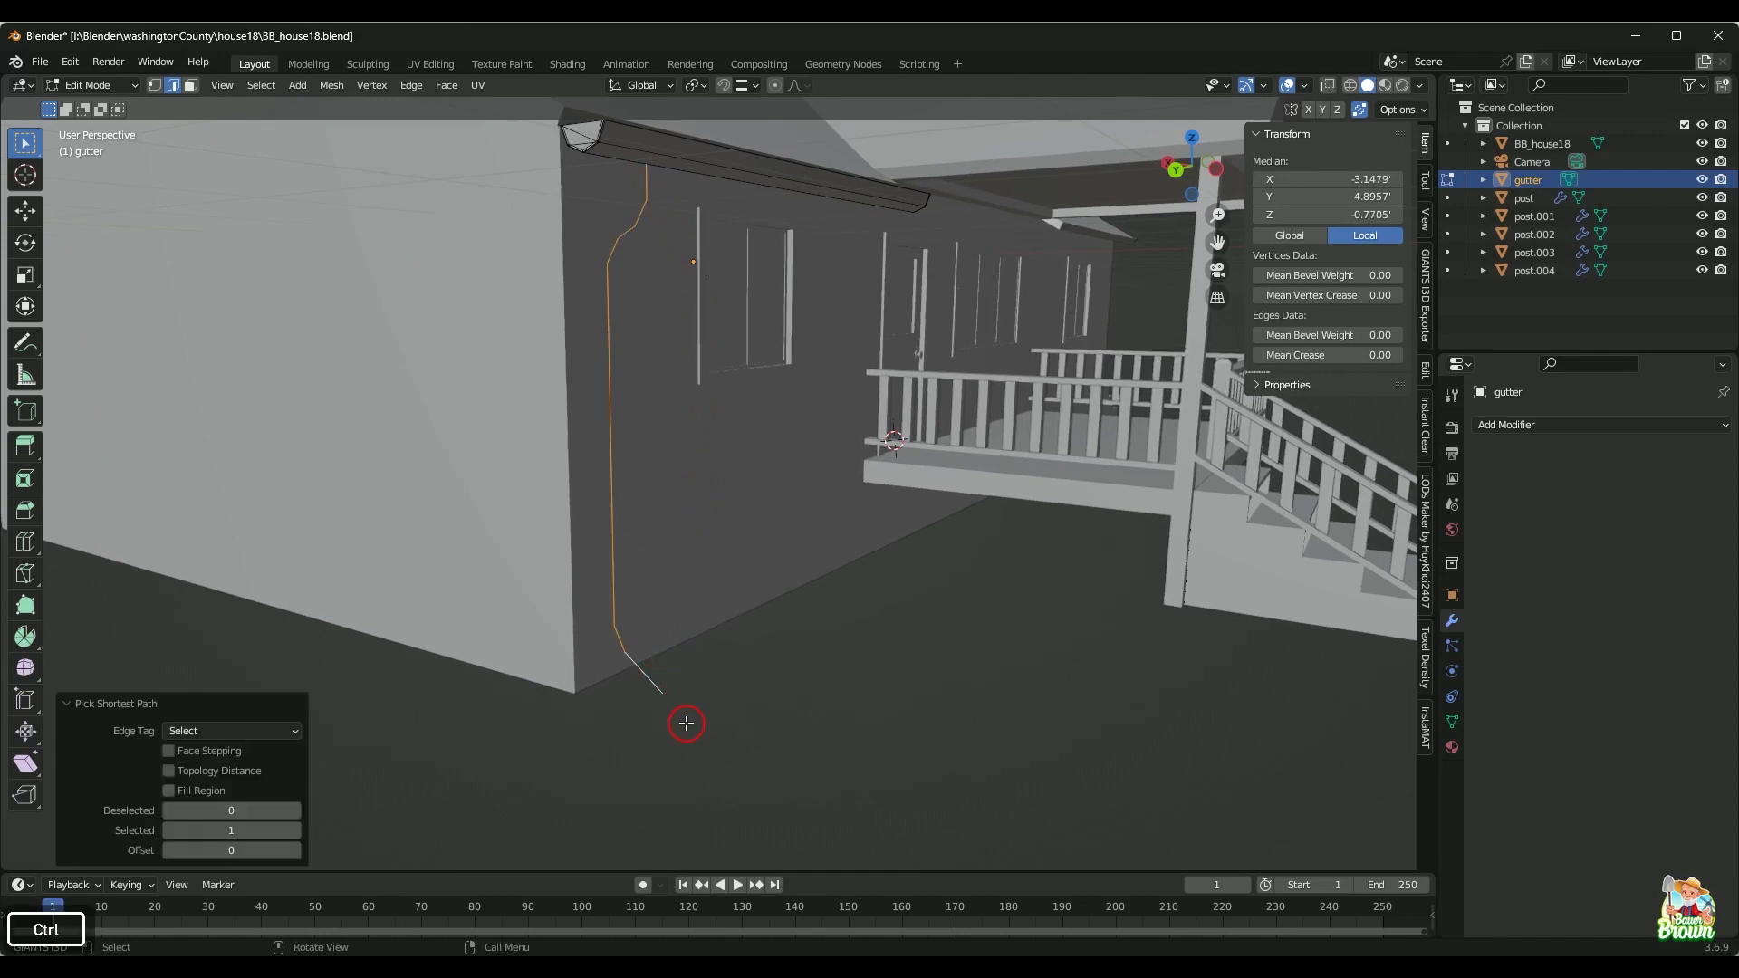
Step: Separate the selected downspout path from the gutter into its own object, select that object, and return to Object Mode
middle_drag(687, 722, 788, 721)
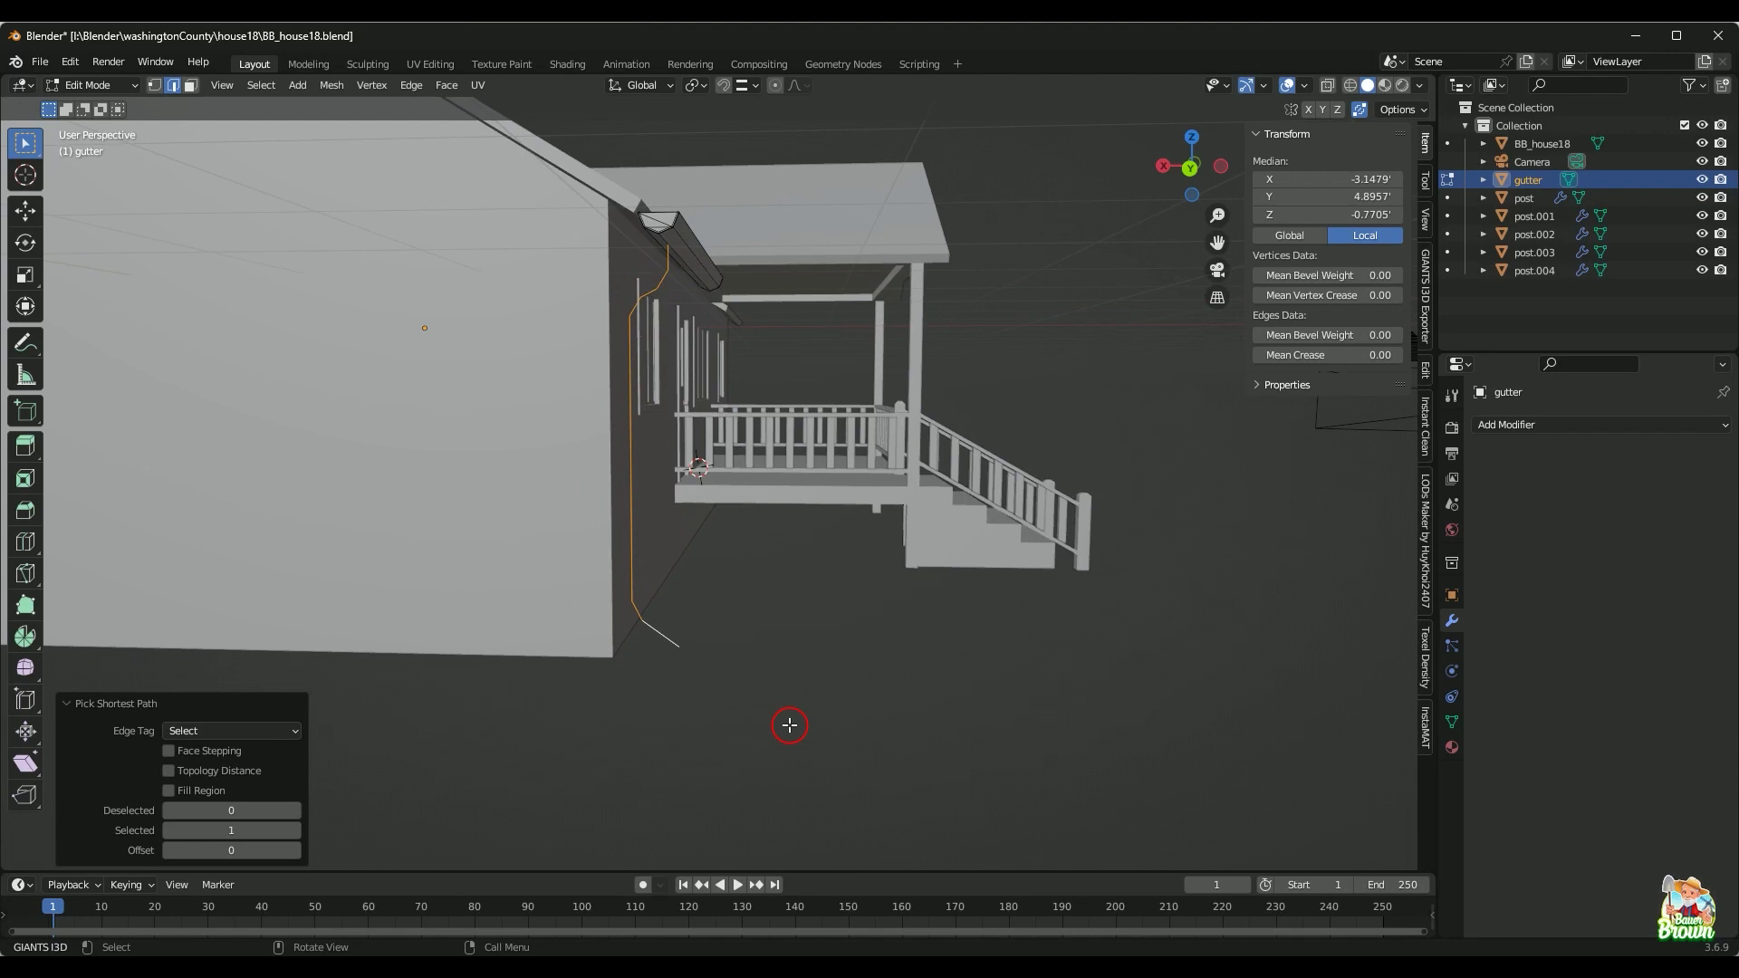
key(p)
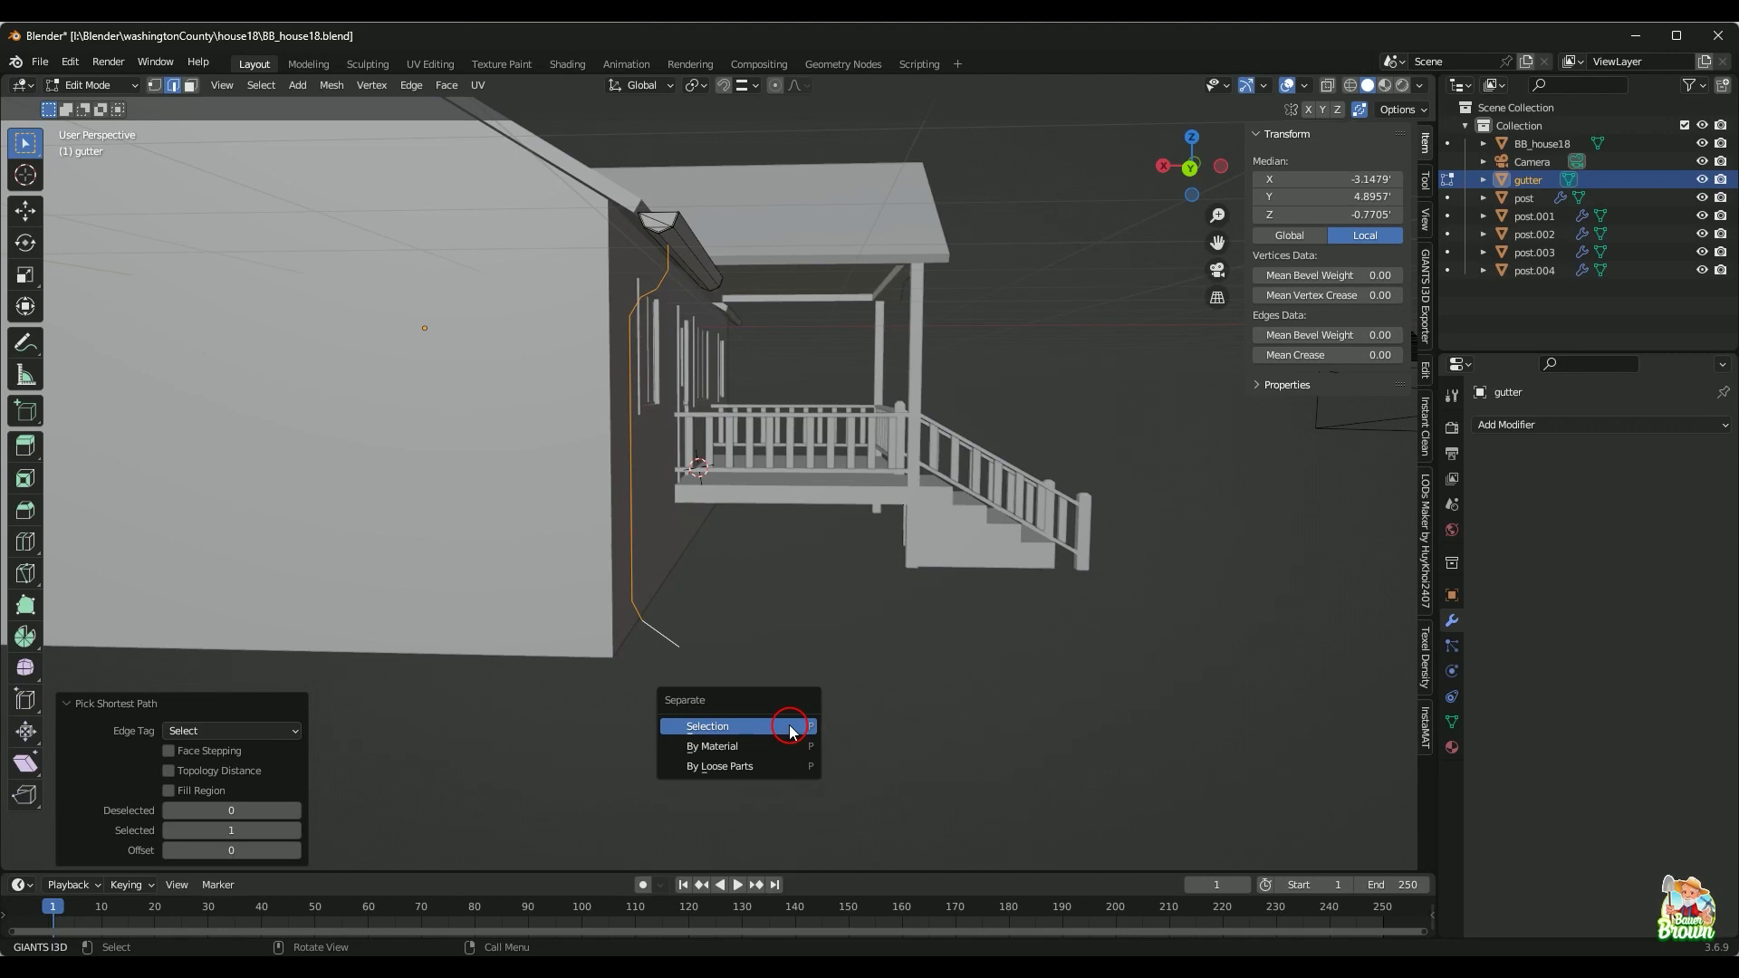
key(s)
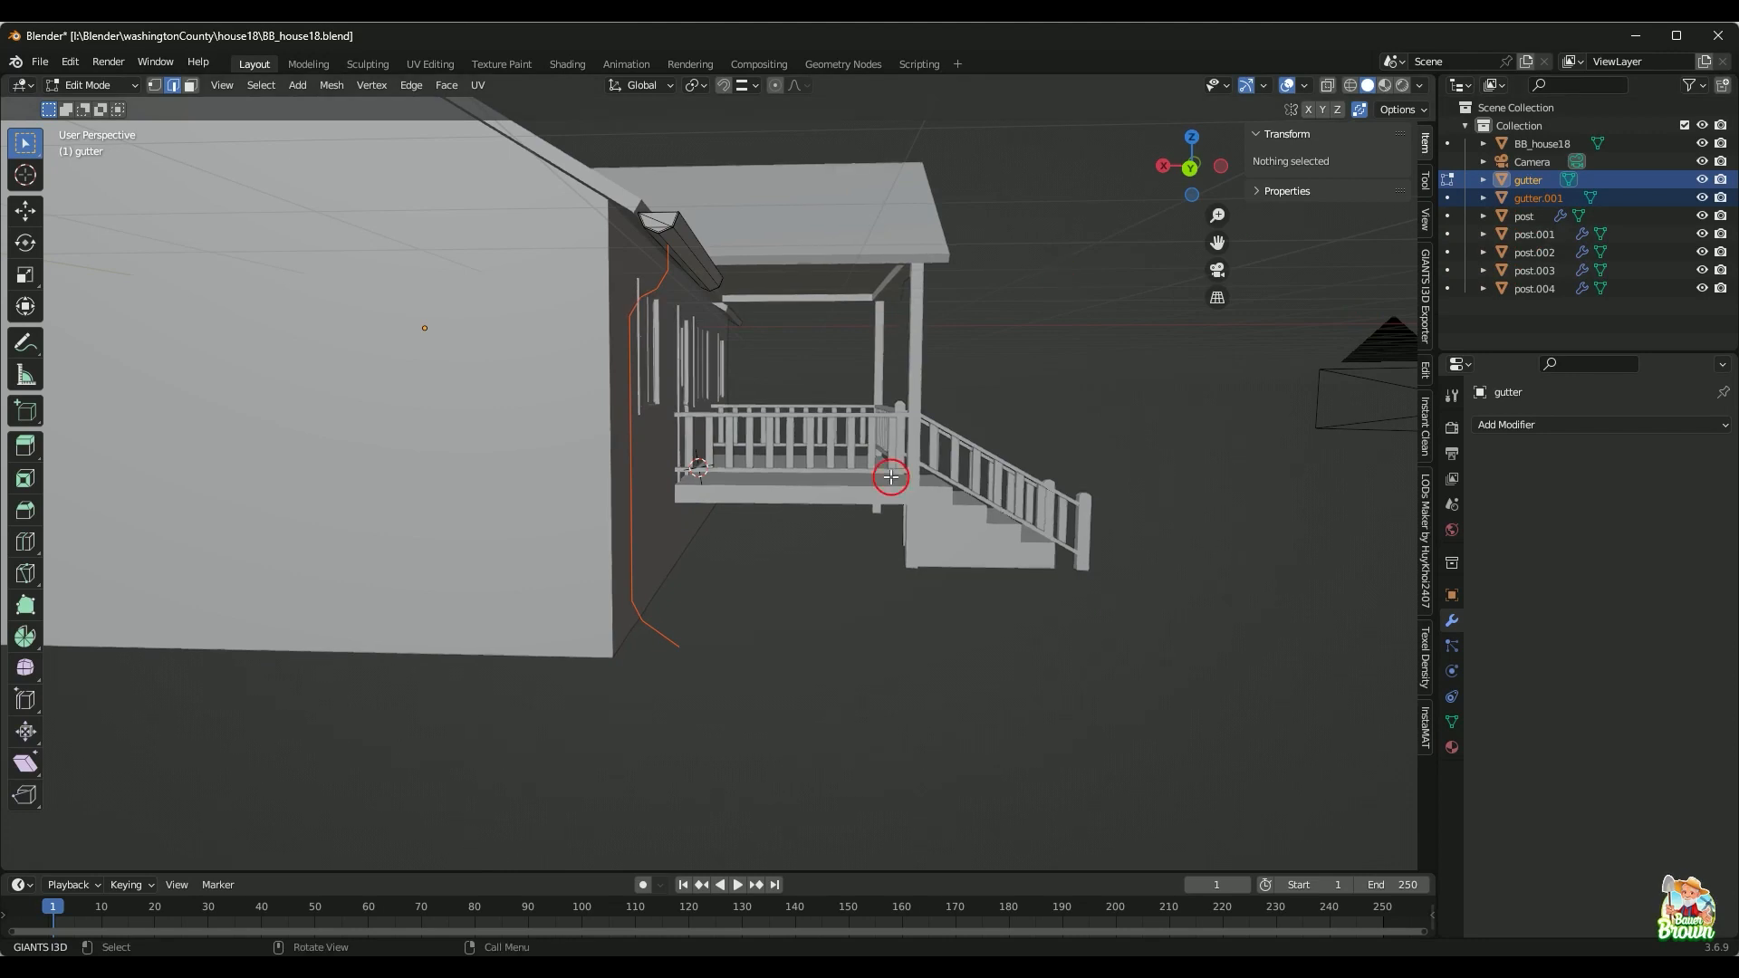
click(1541, 197)
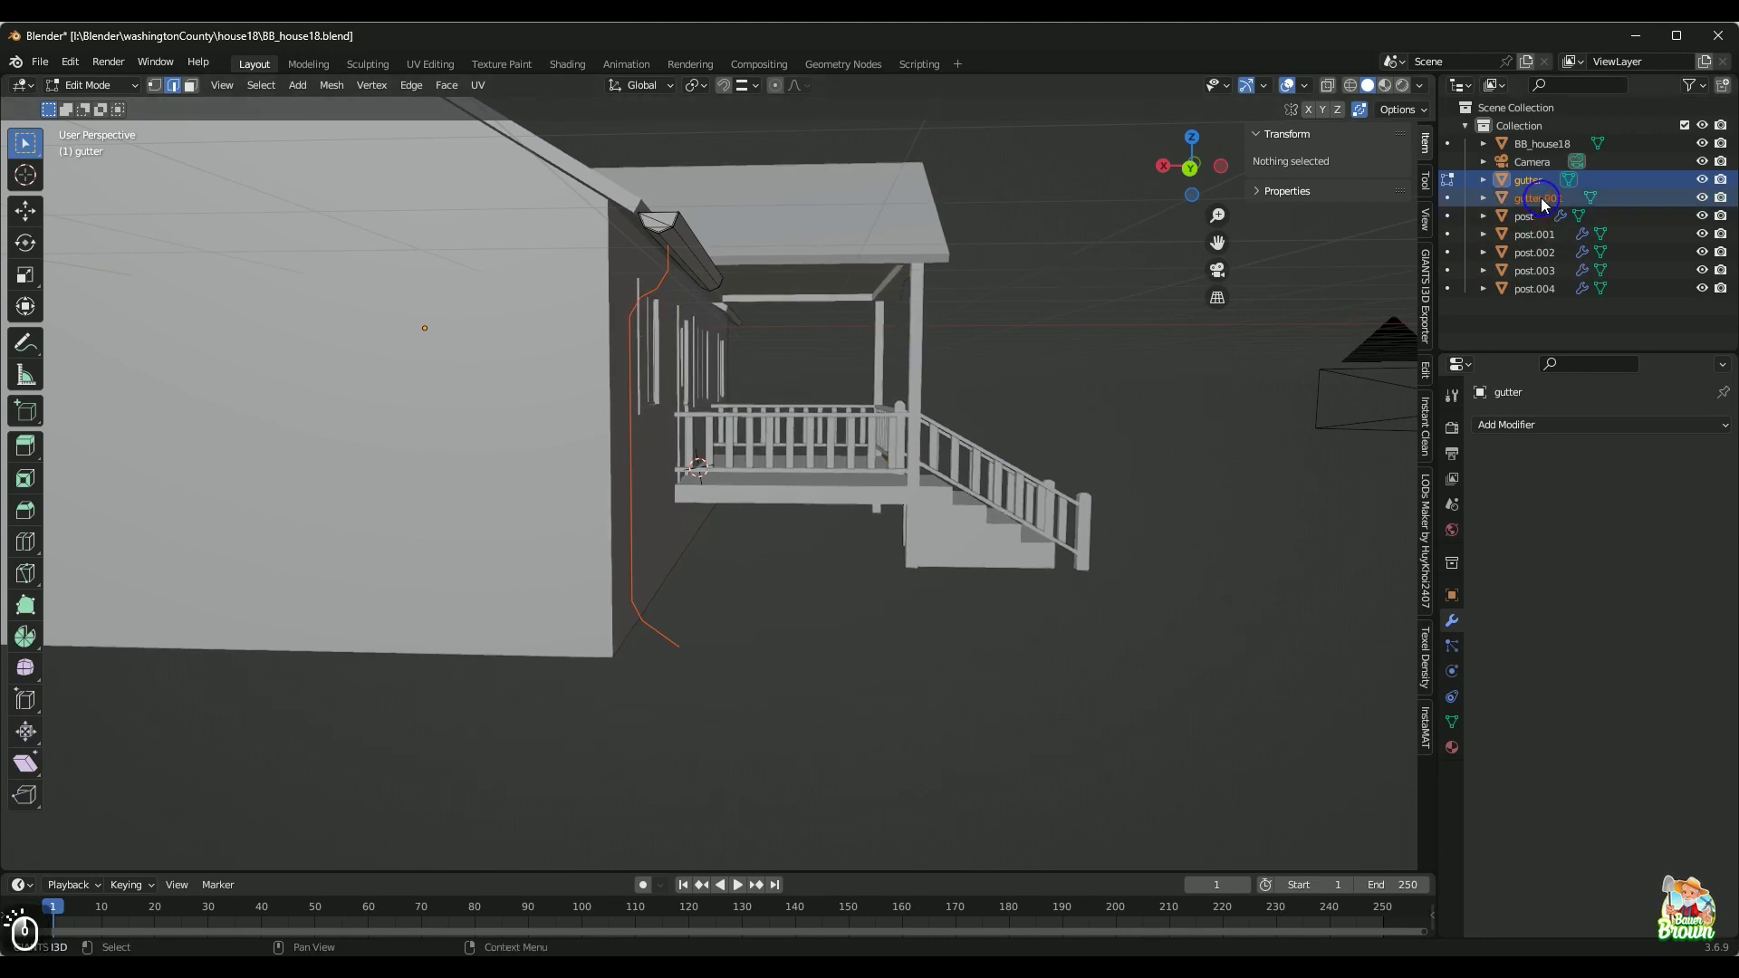
key(Tab)
key(Tab)
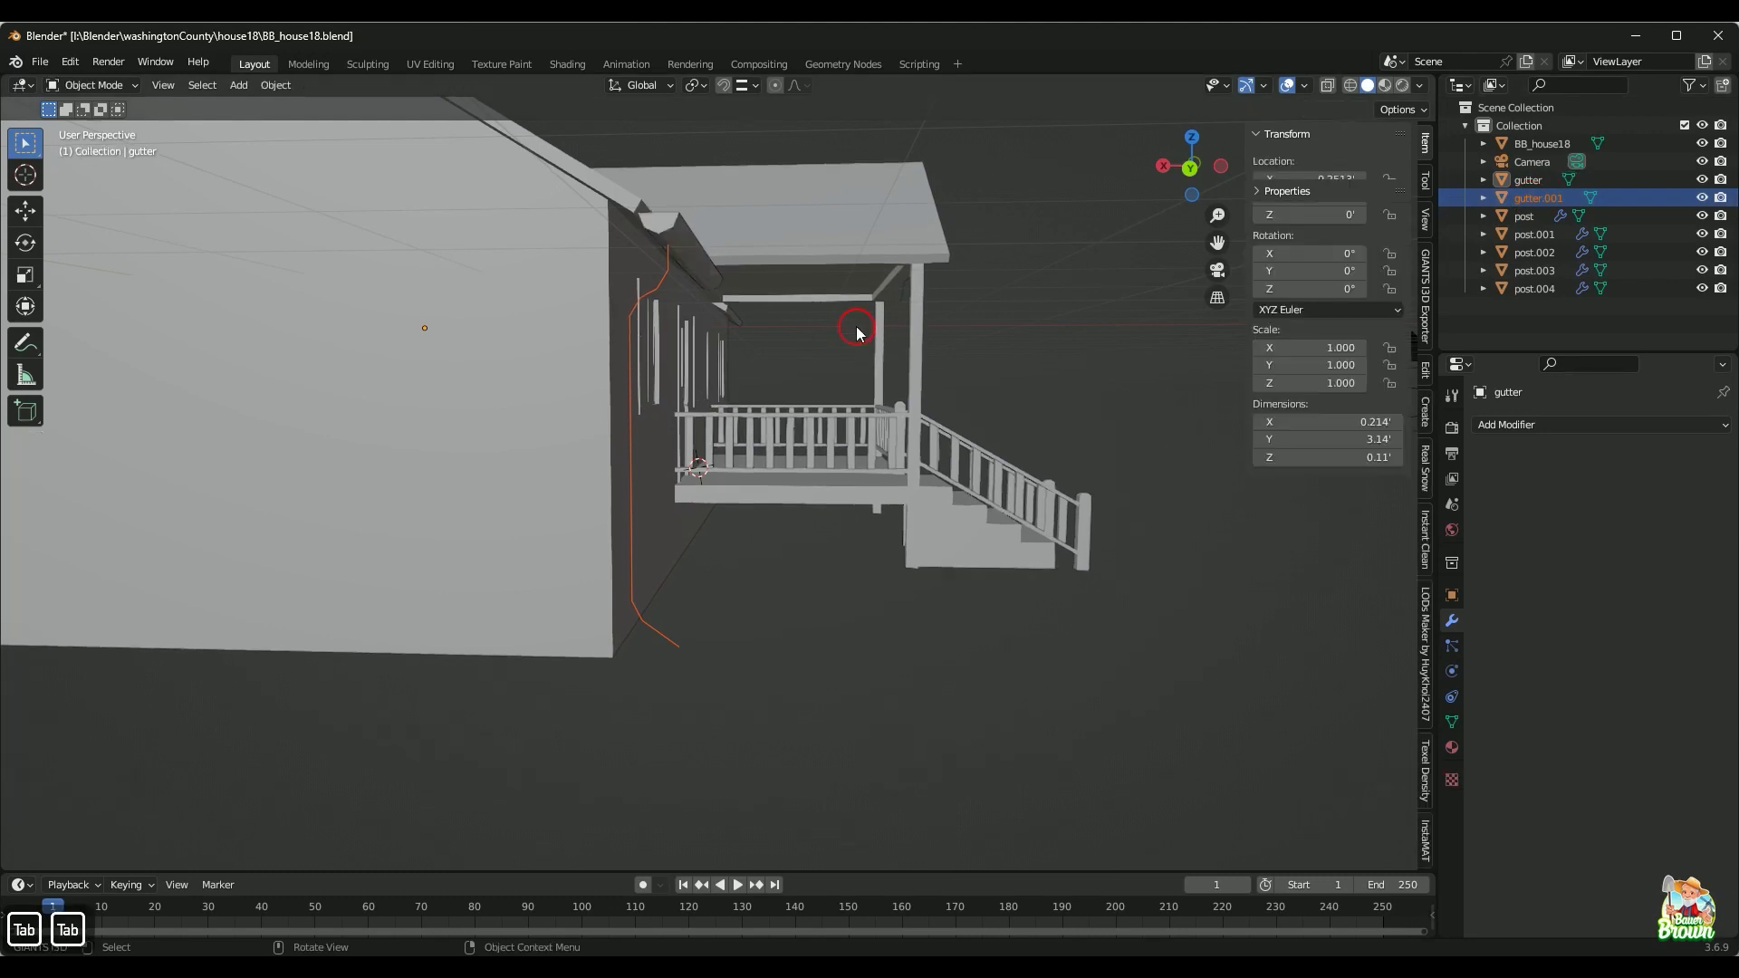
Step: Make the separated downspout path, gutter.001, the active object in Object Mode
key(Tab)
click(1535, 197)
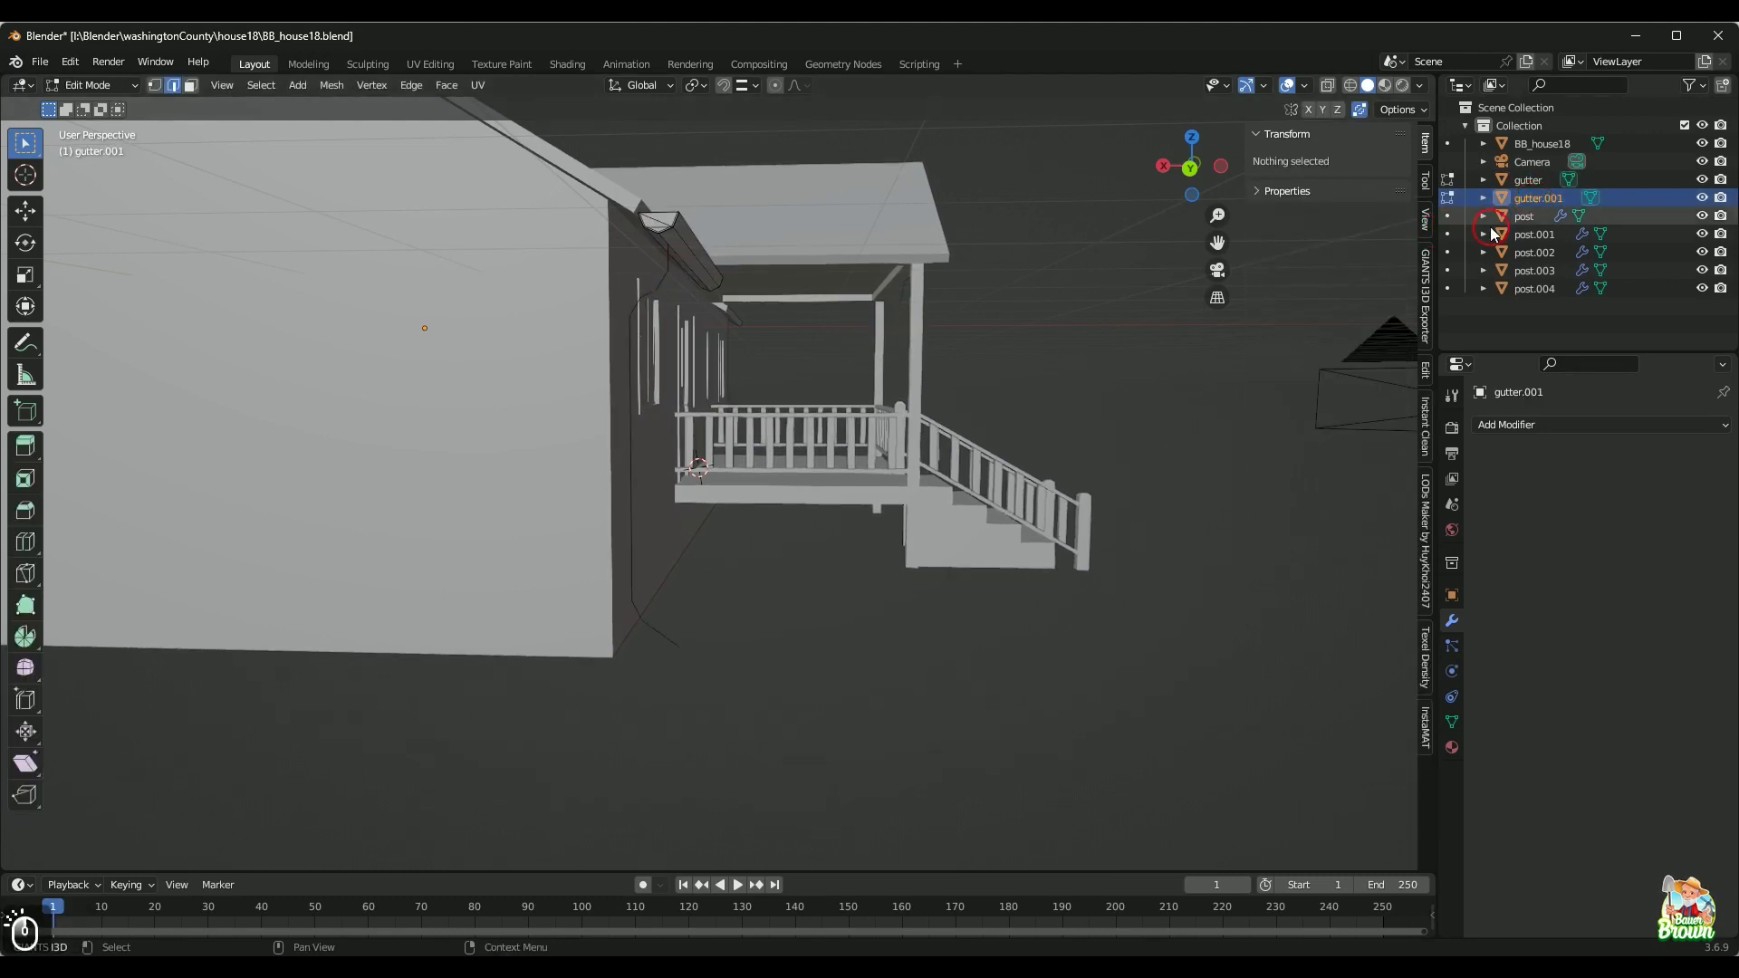
middle_drag(954, 384, 562, 434)
key(Tab)
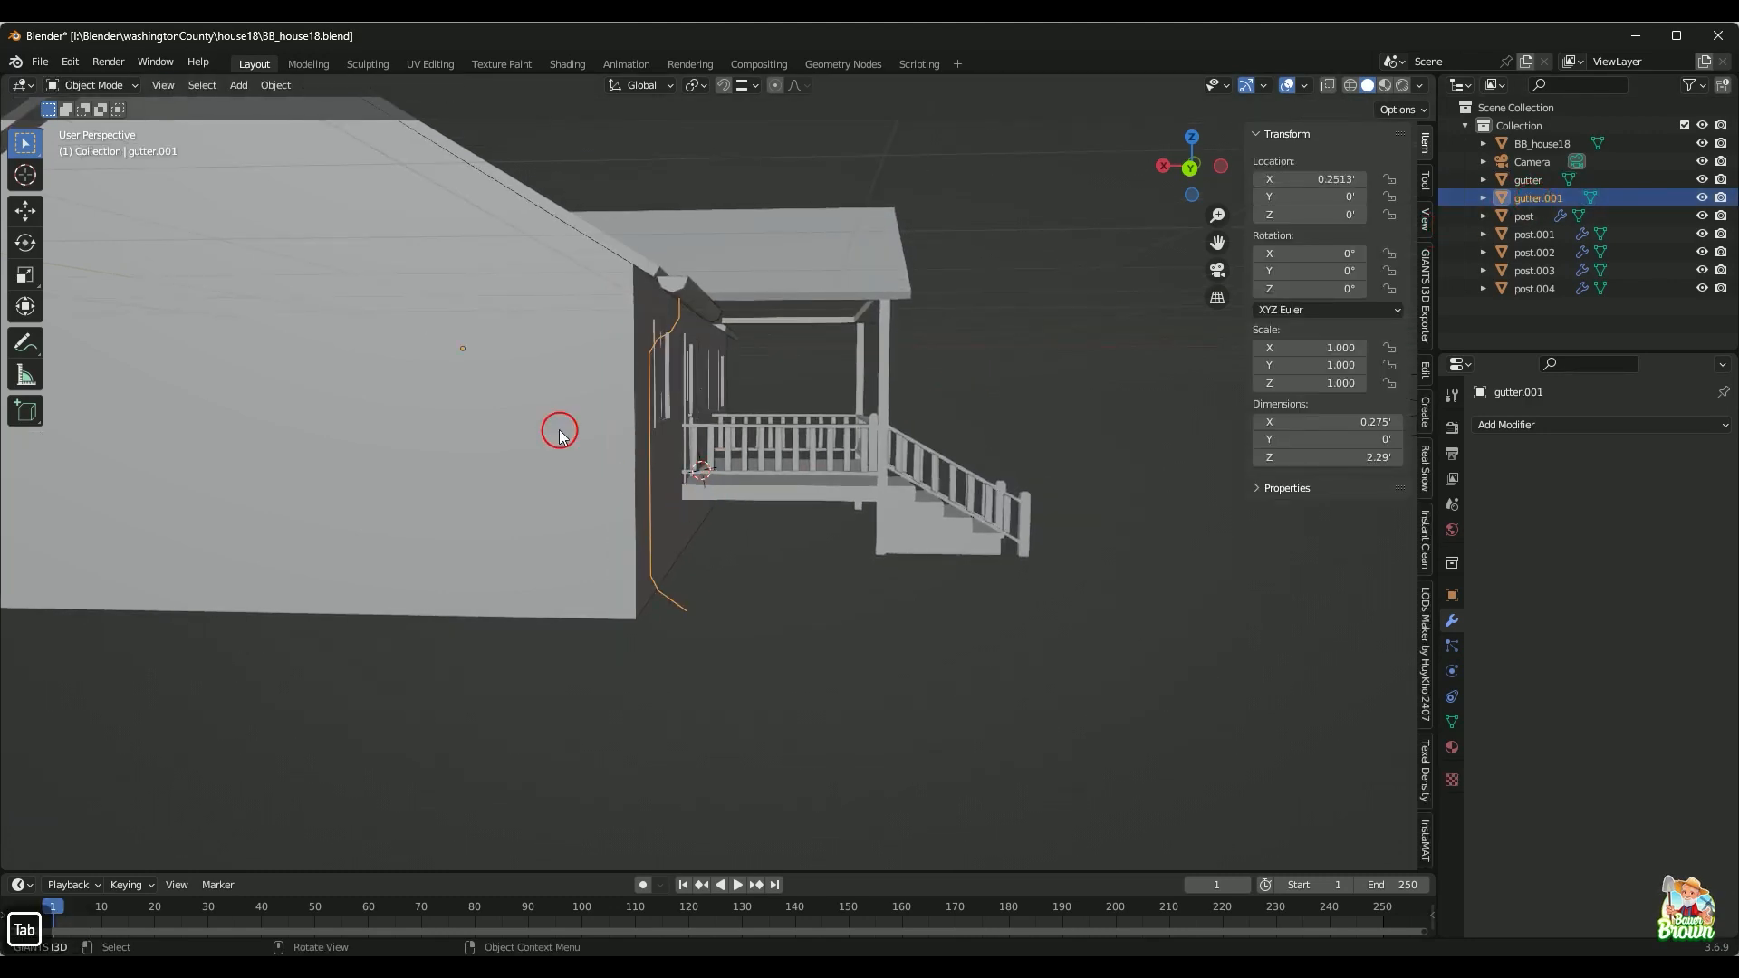
Step: Convert the separated downspout path, gutter.001, from a mesh to a curve
scroll(643, 542, up, 2)
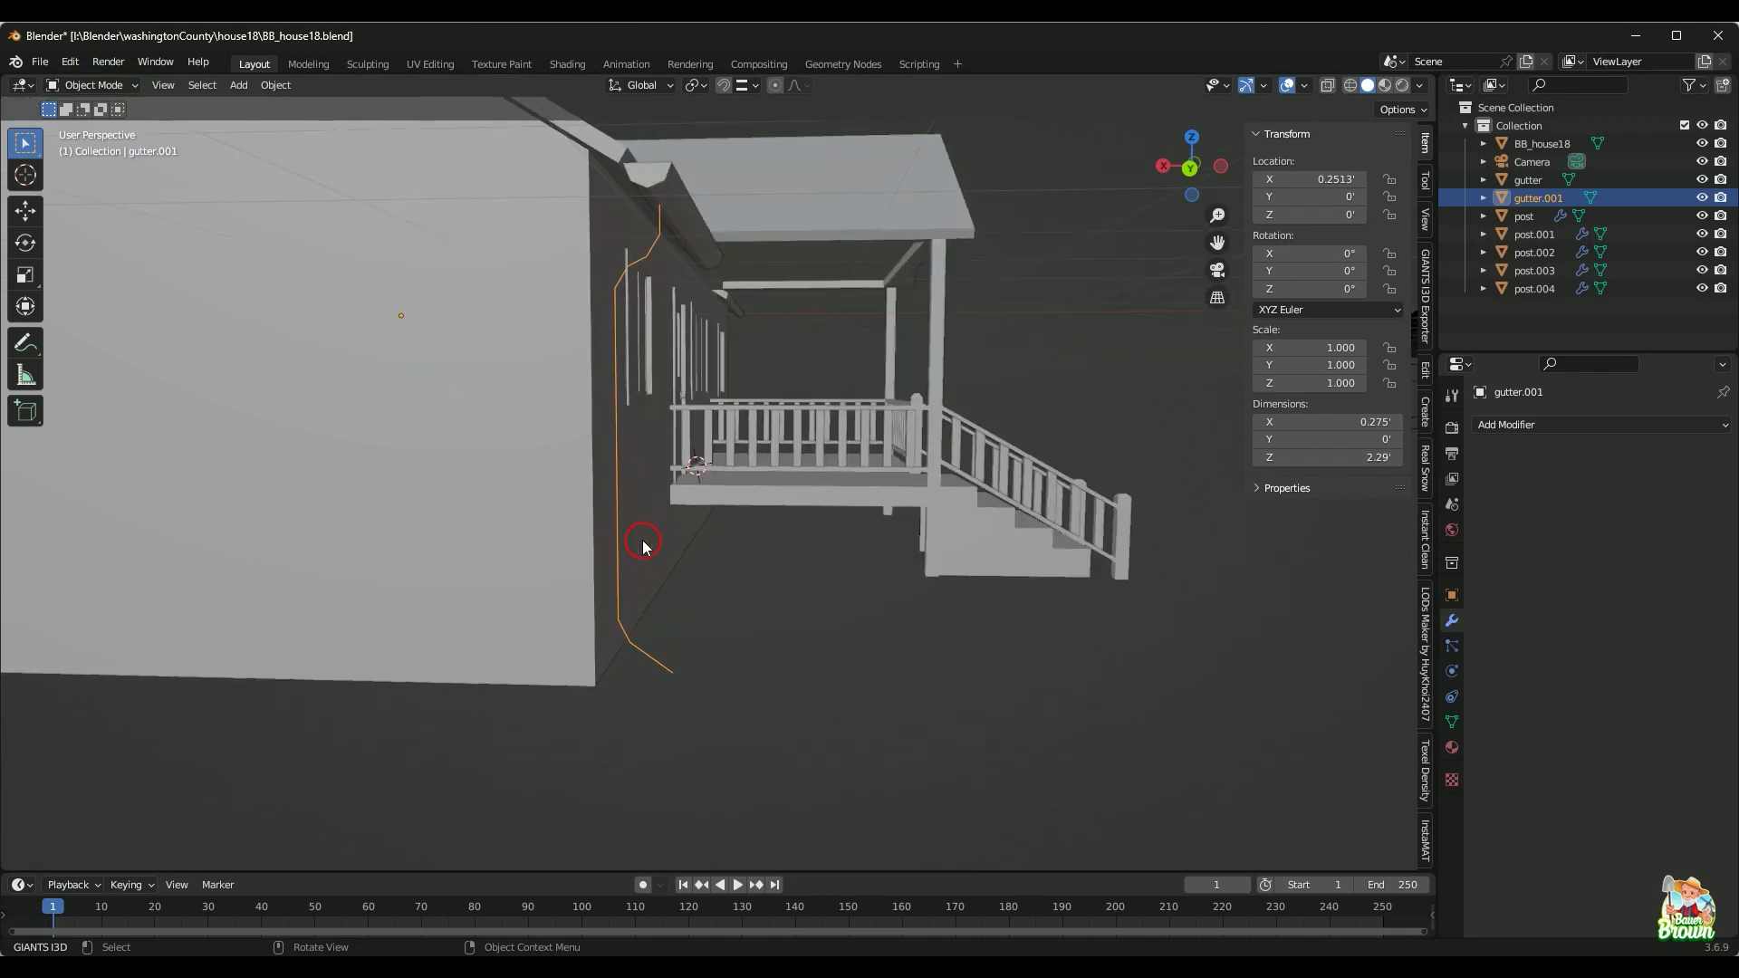
middle_drag(643, 544, 759, 542)
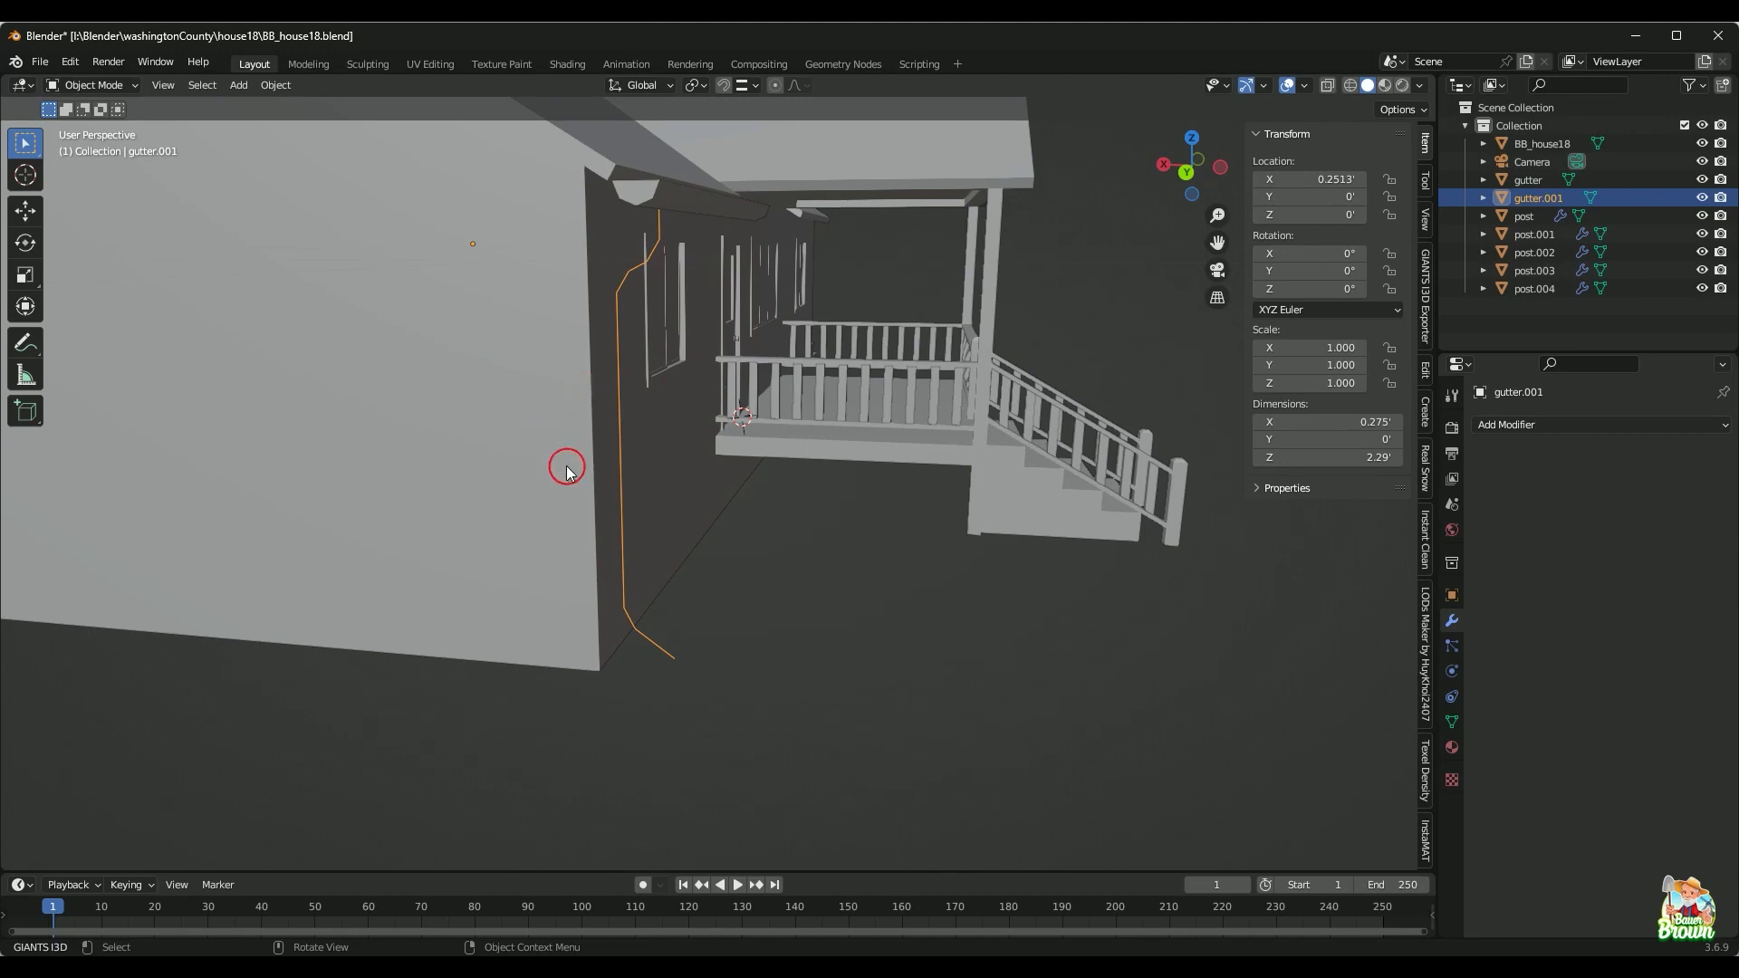
middle_drag(621, 493, 637, 450)
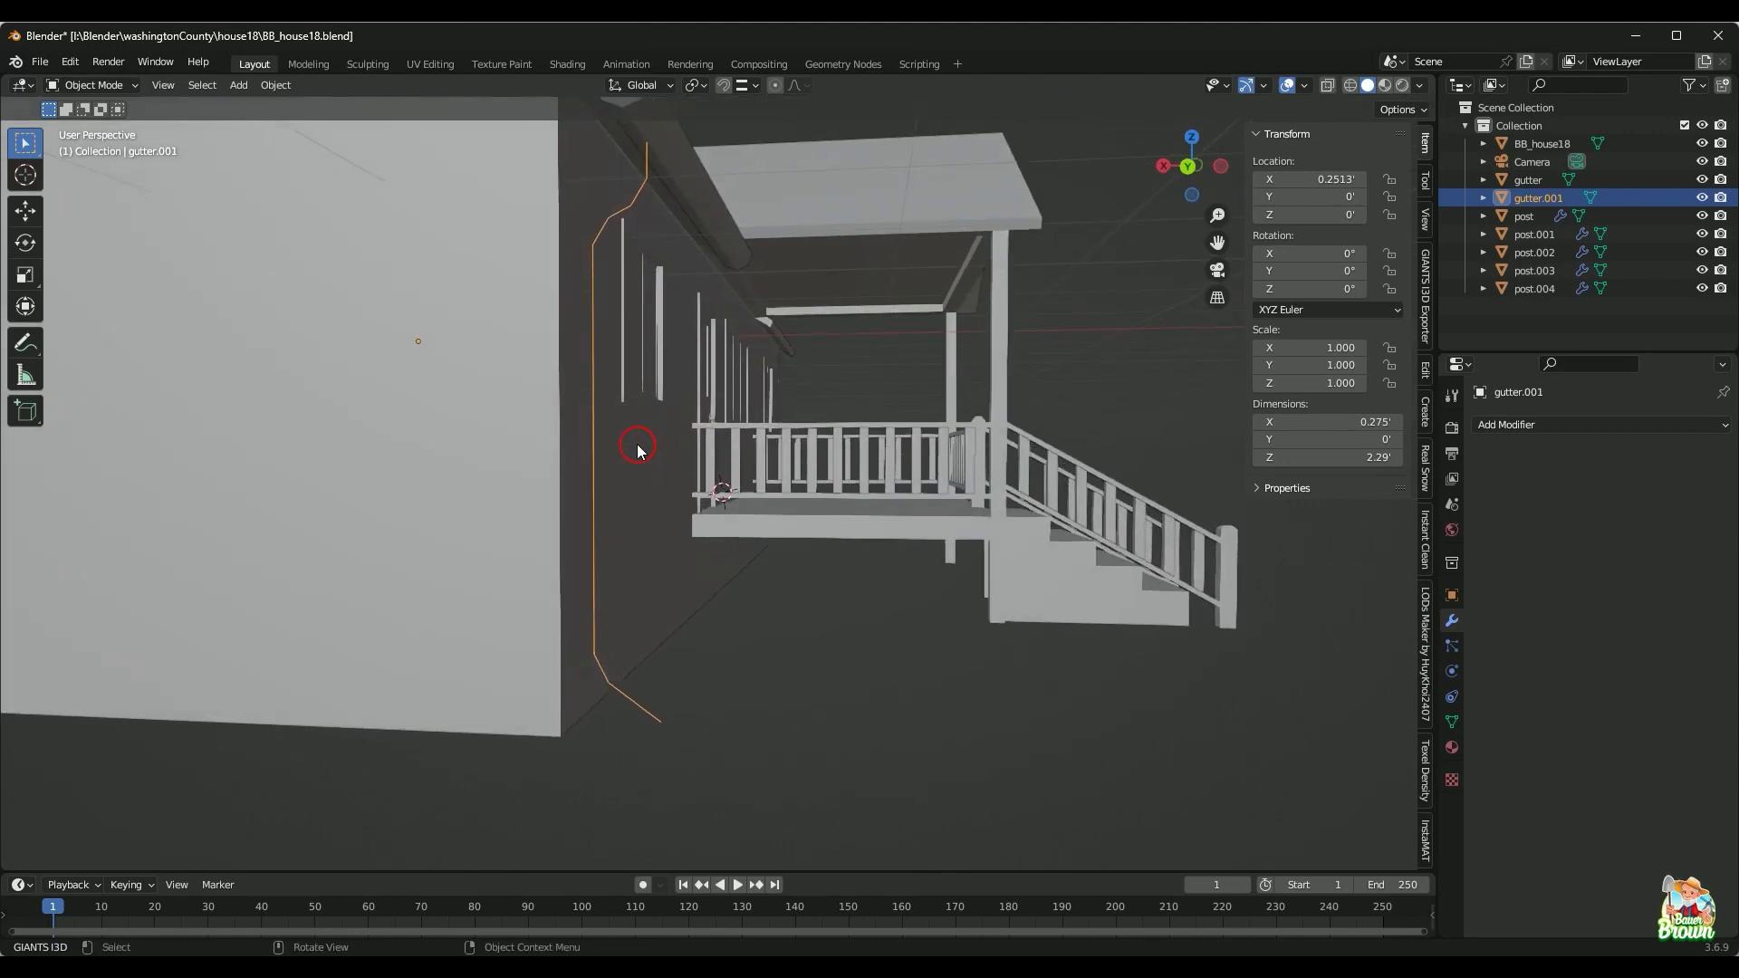
right_click(594, 380)
mouse_move(597, 381)
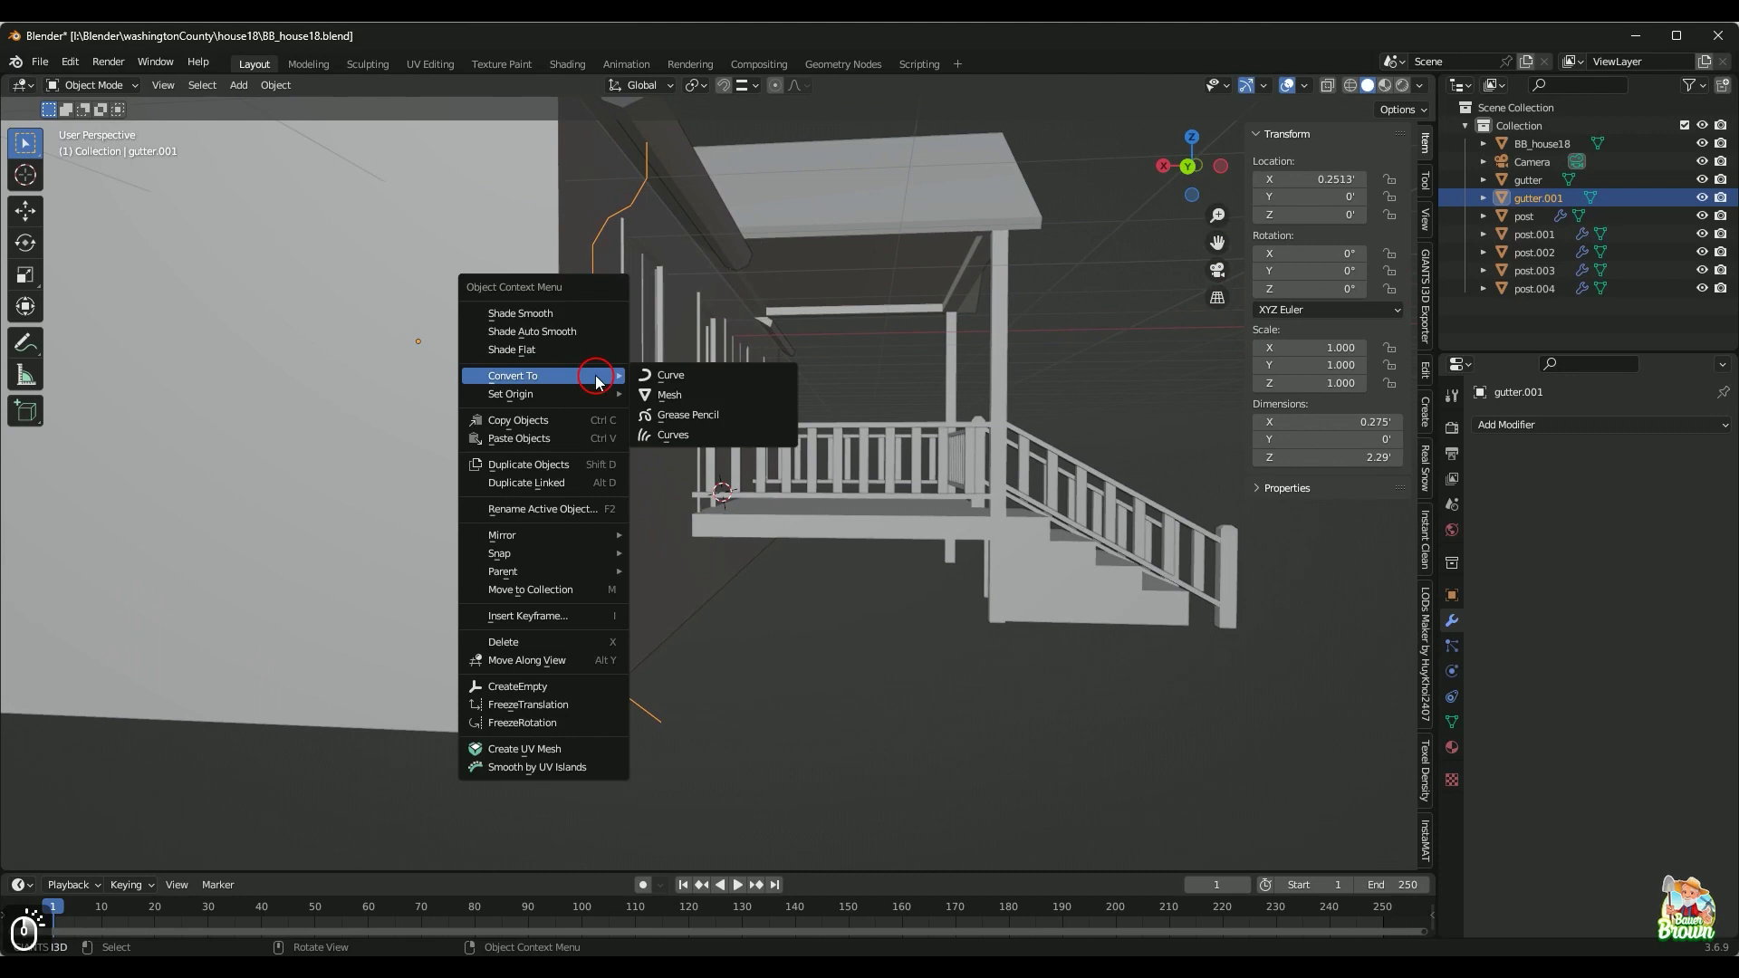
click(701, 379)
middle_drag(704, 385, 652, 555)
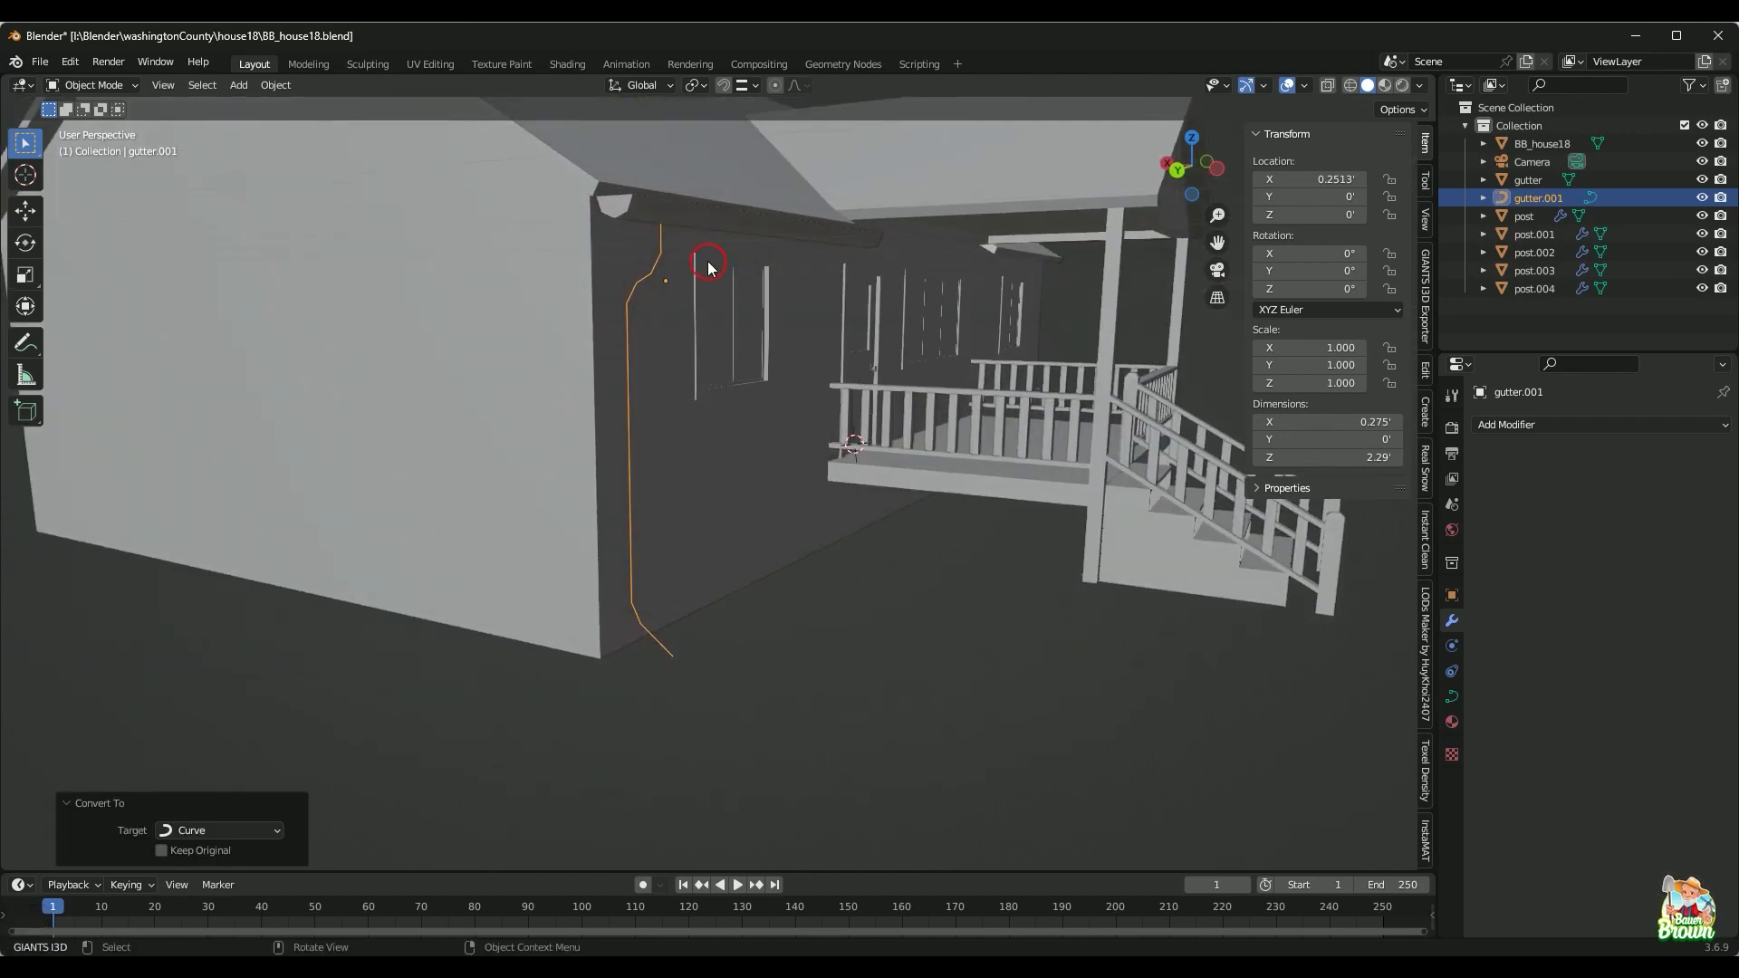
Step: Inspect the converted downspout curve's control points in Edit Mode and return to Object Mode
key(Tab)
middle_drag(760, 516, 716, 376)
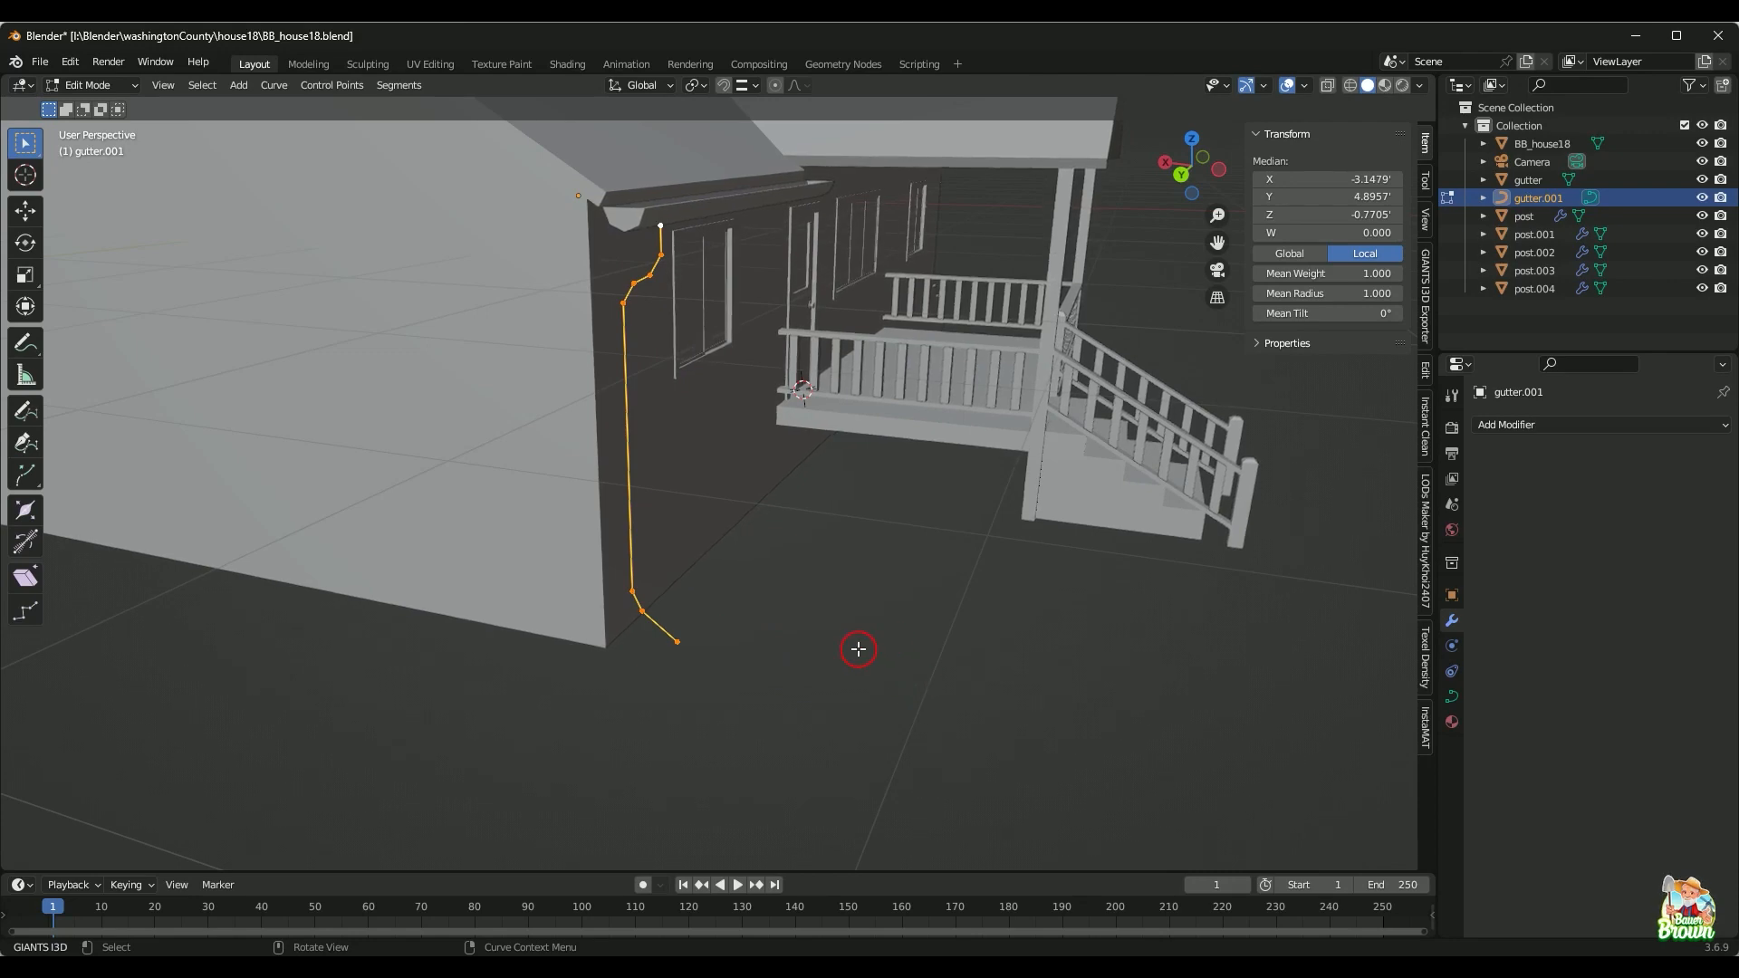
middle_drag(876, 648, 909, 632)
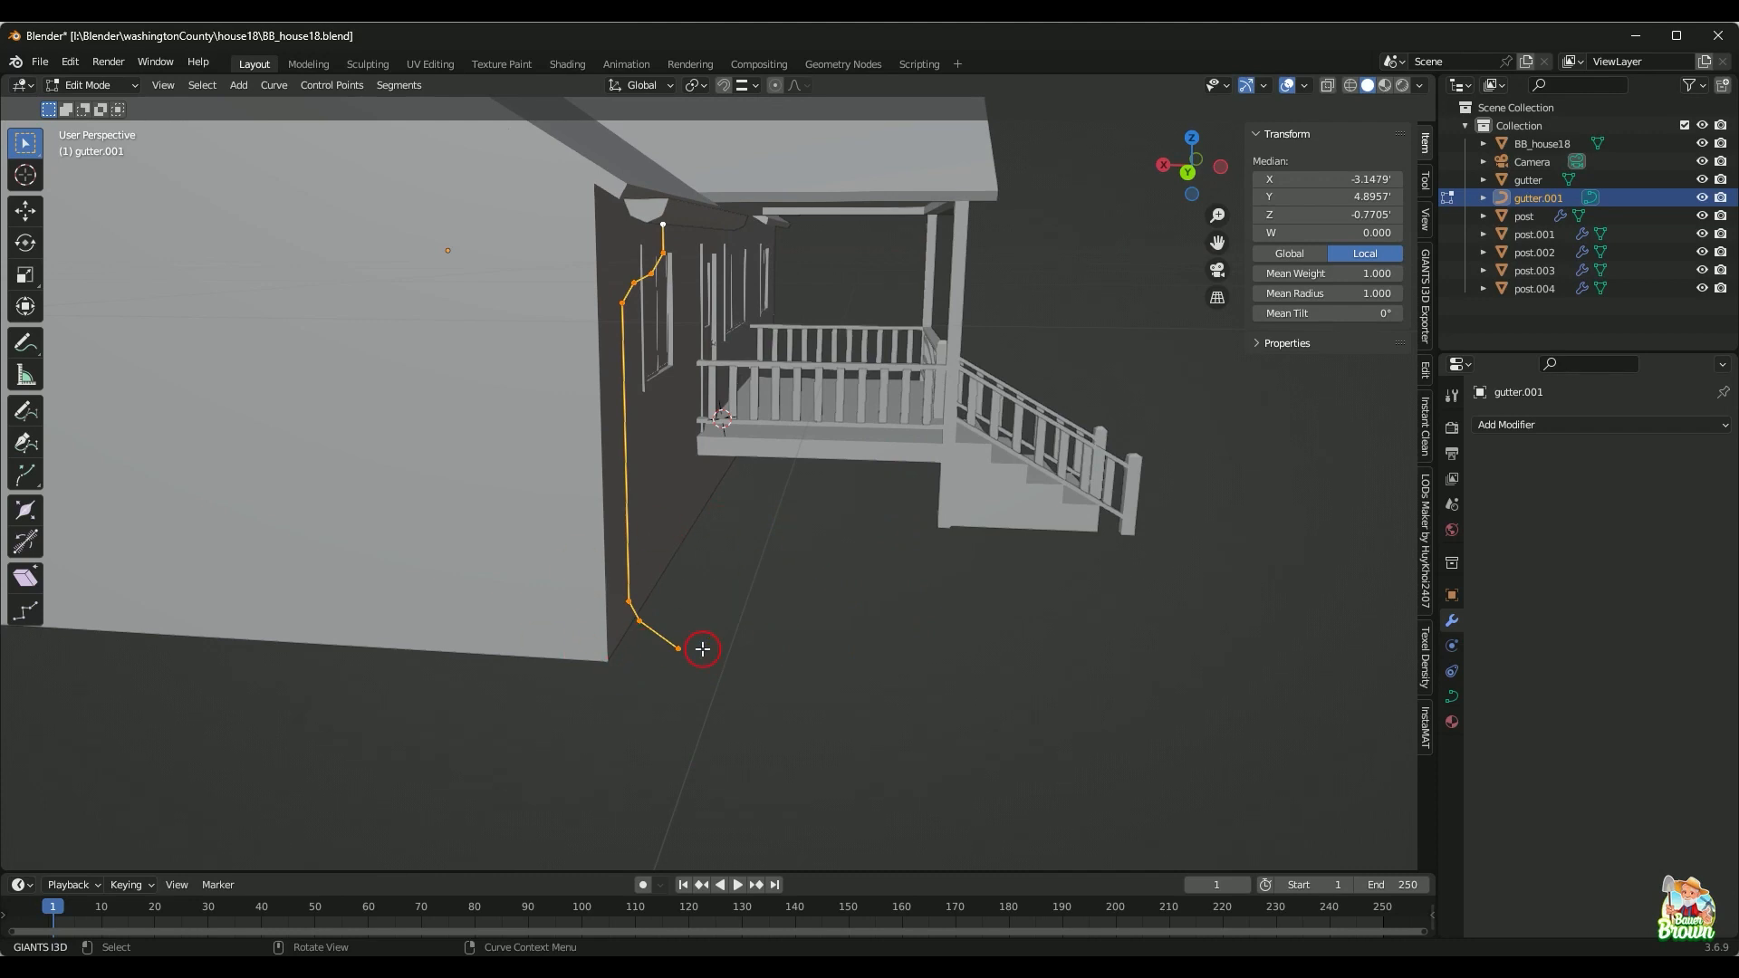
key(Tab)
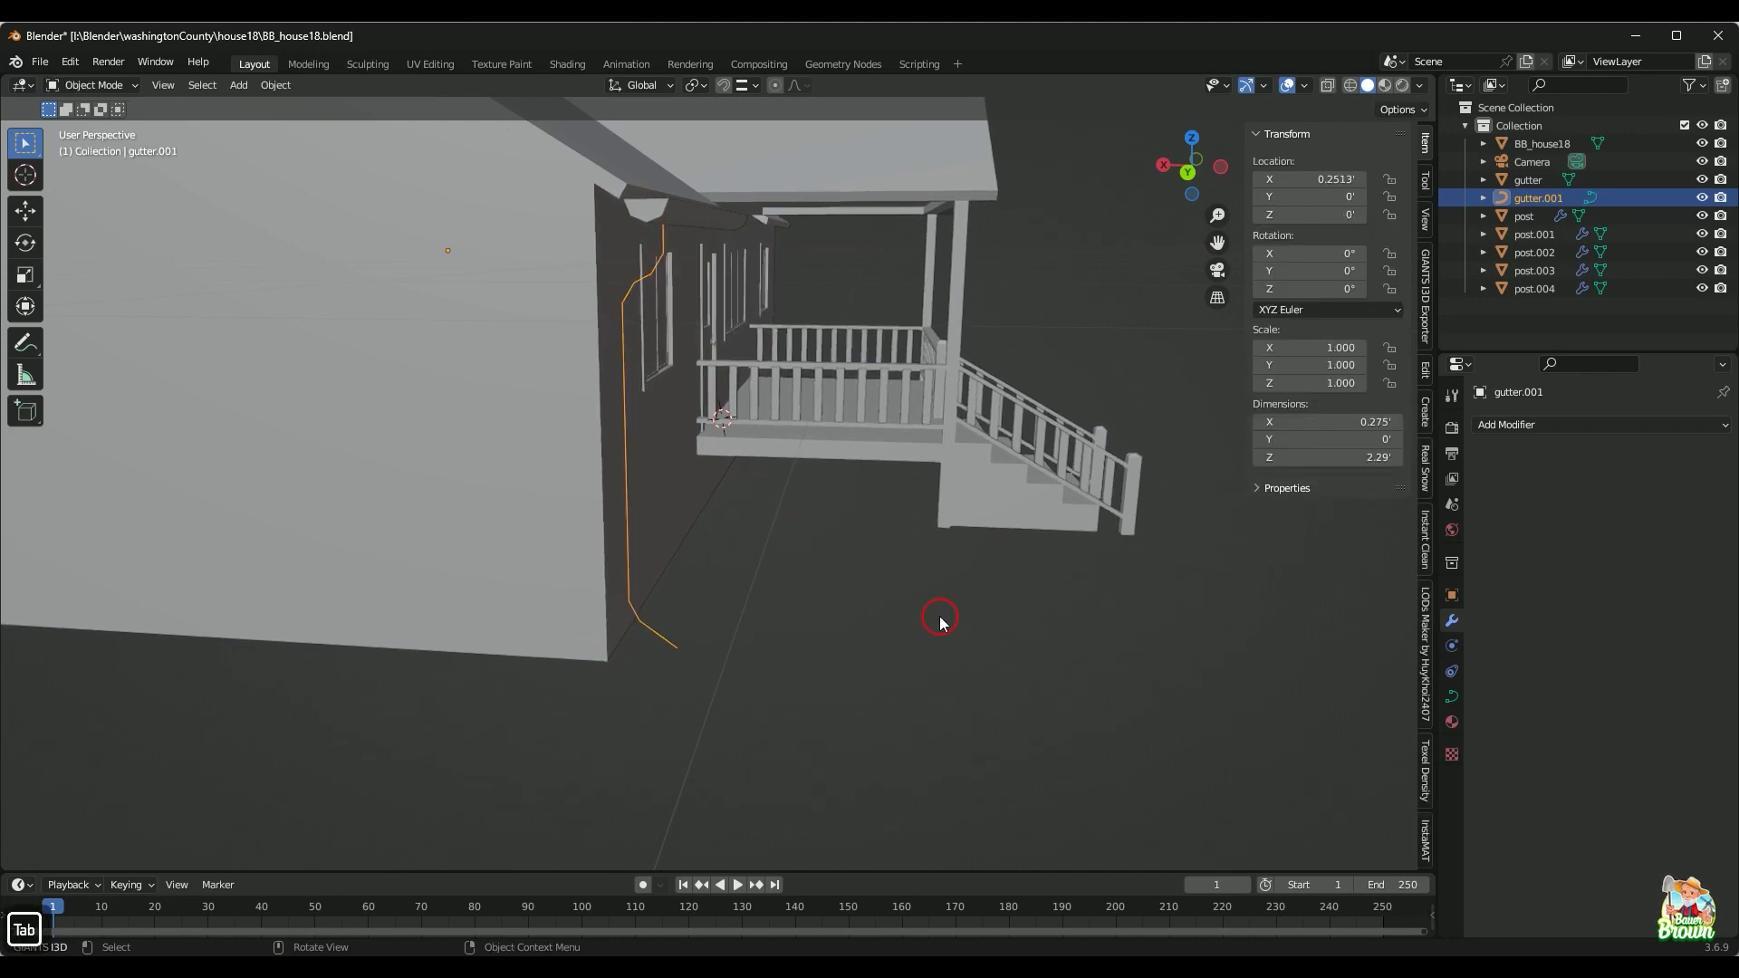
middle_drag(939, 613, 908, 628)
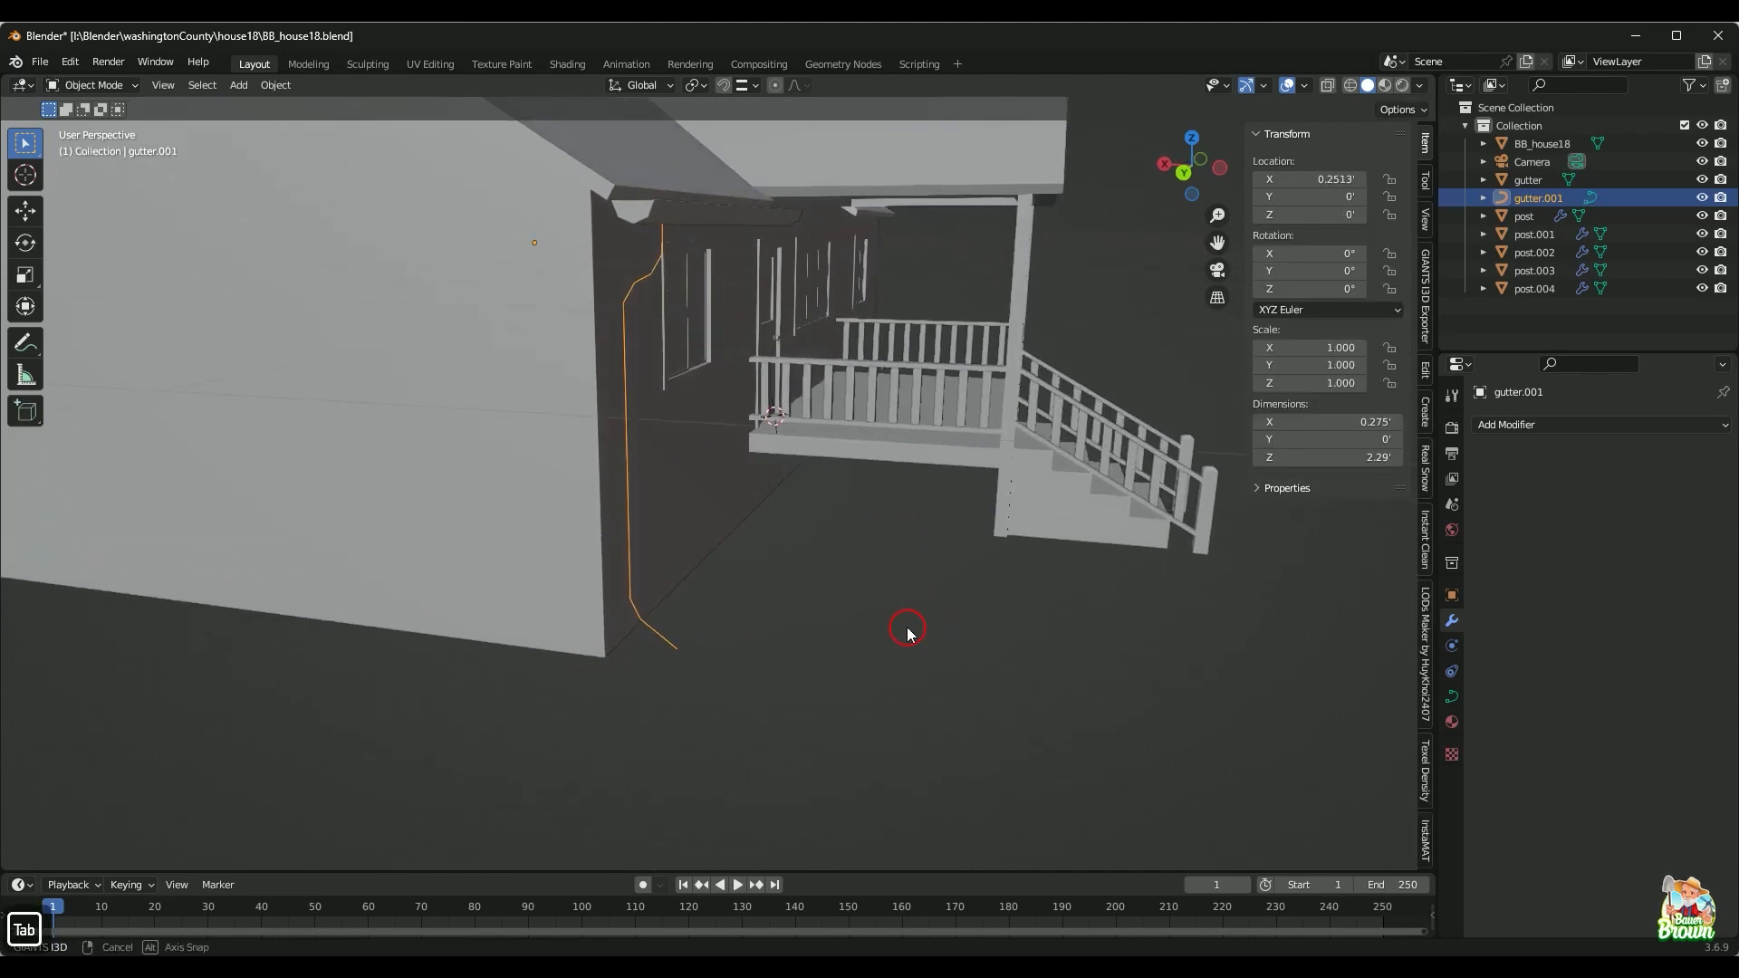
Step: Set the round bevel resolution of the downspout curve's geometry to 1
click(1452, 696)
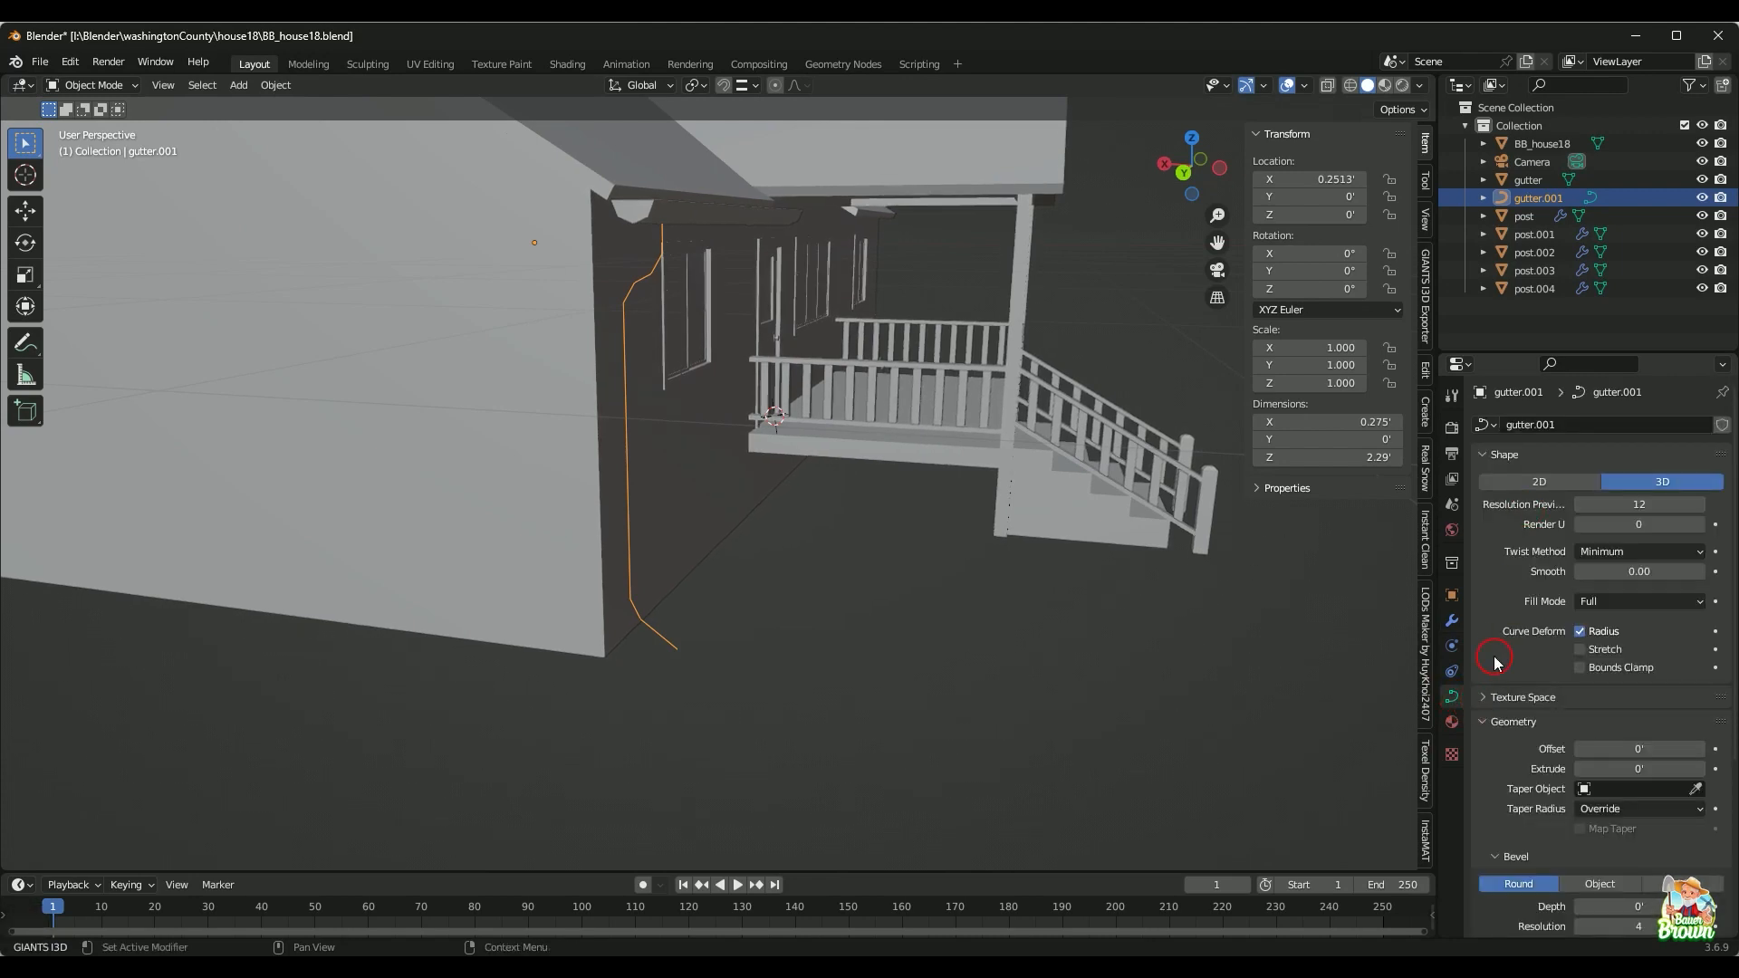
scroll(1494, 664, down, 1)
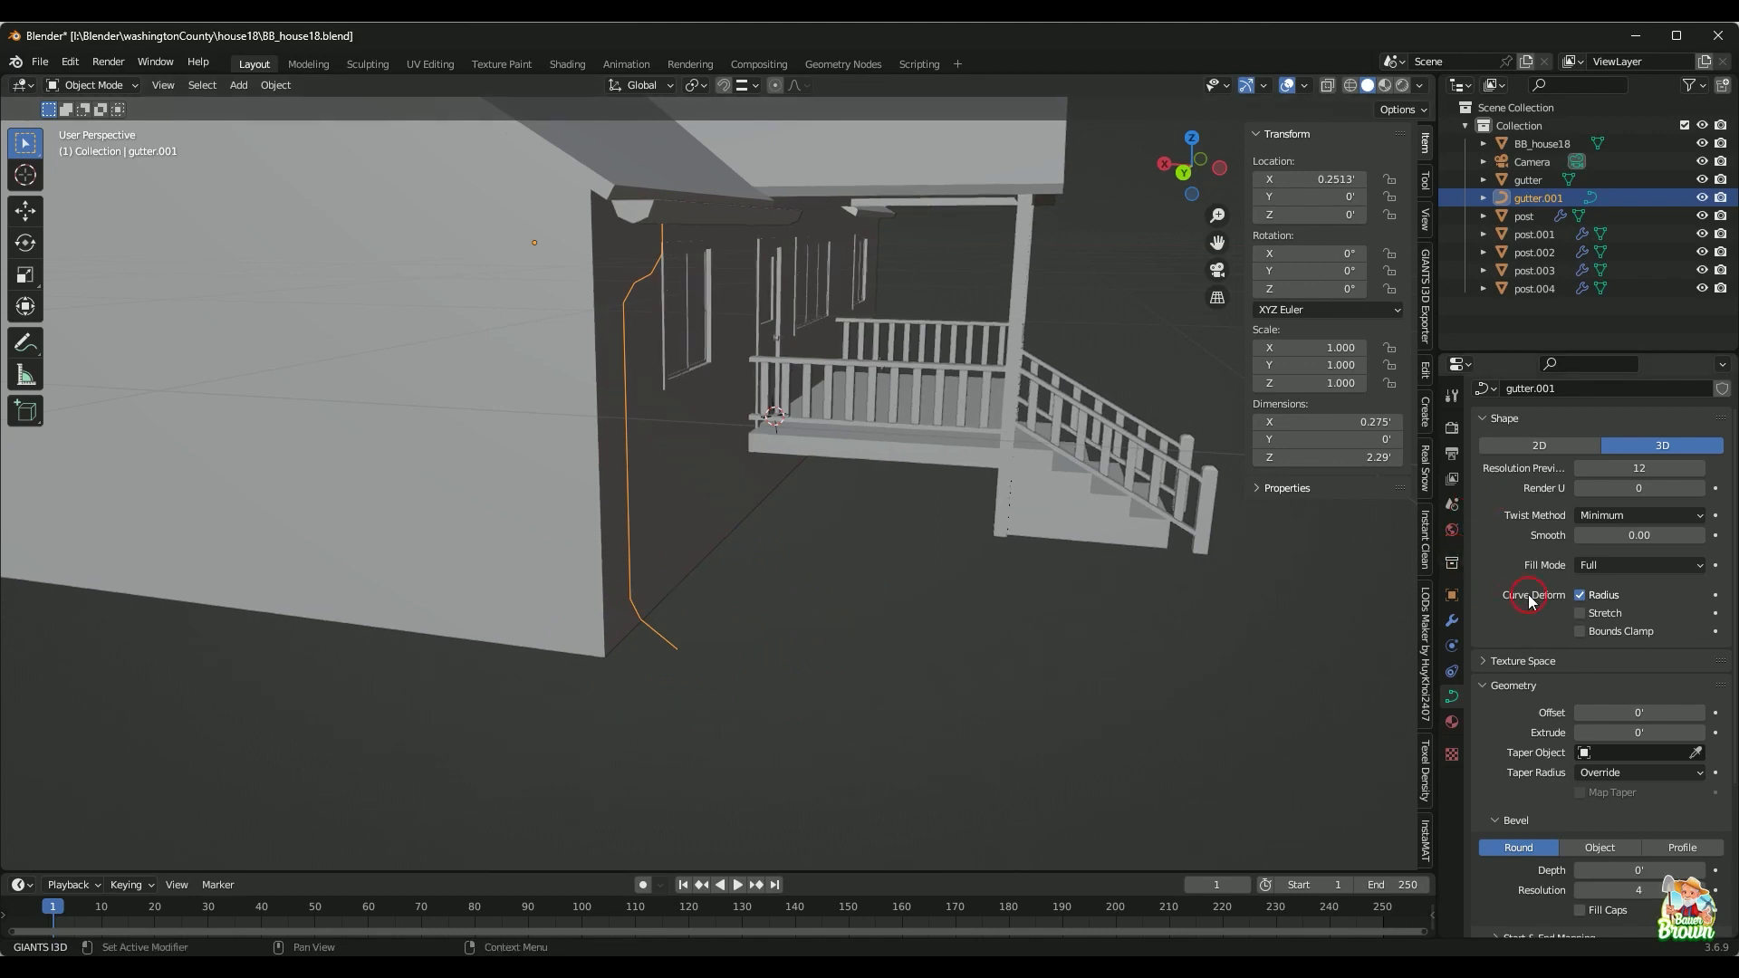
scroll(1535, 603, down, 1)
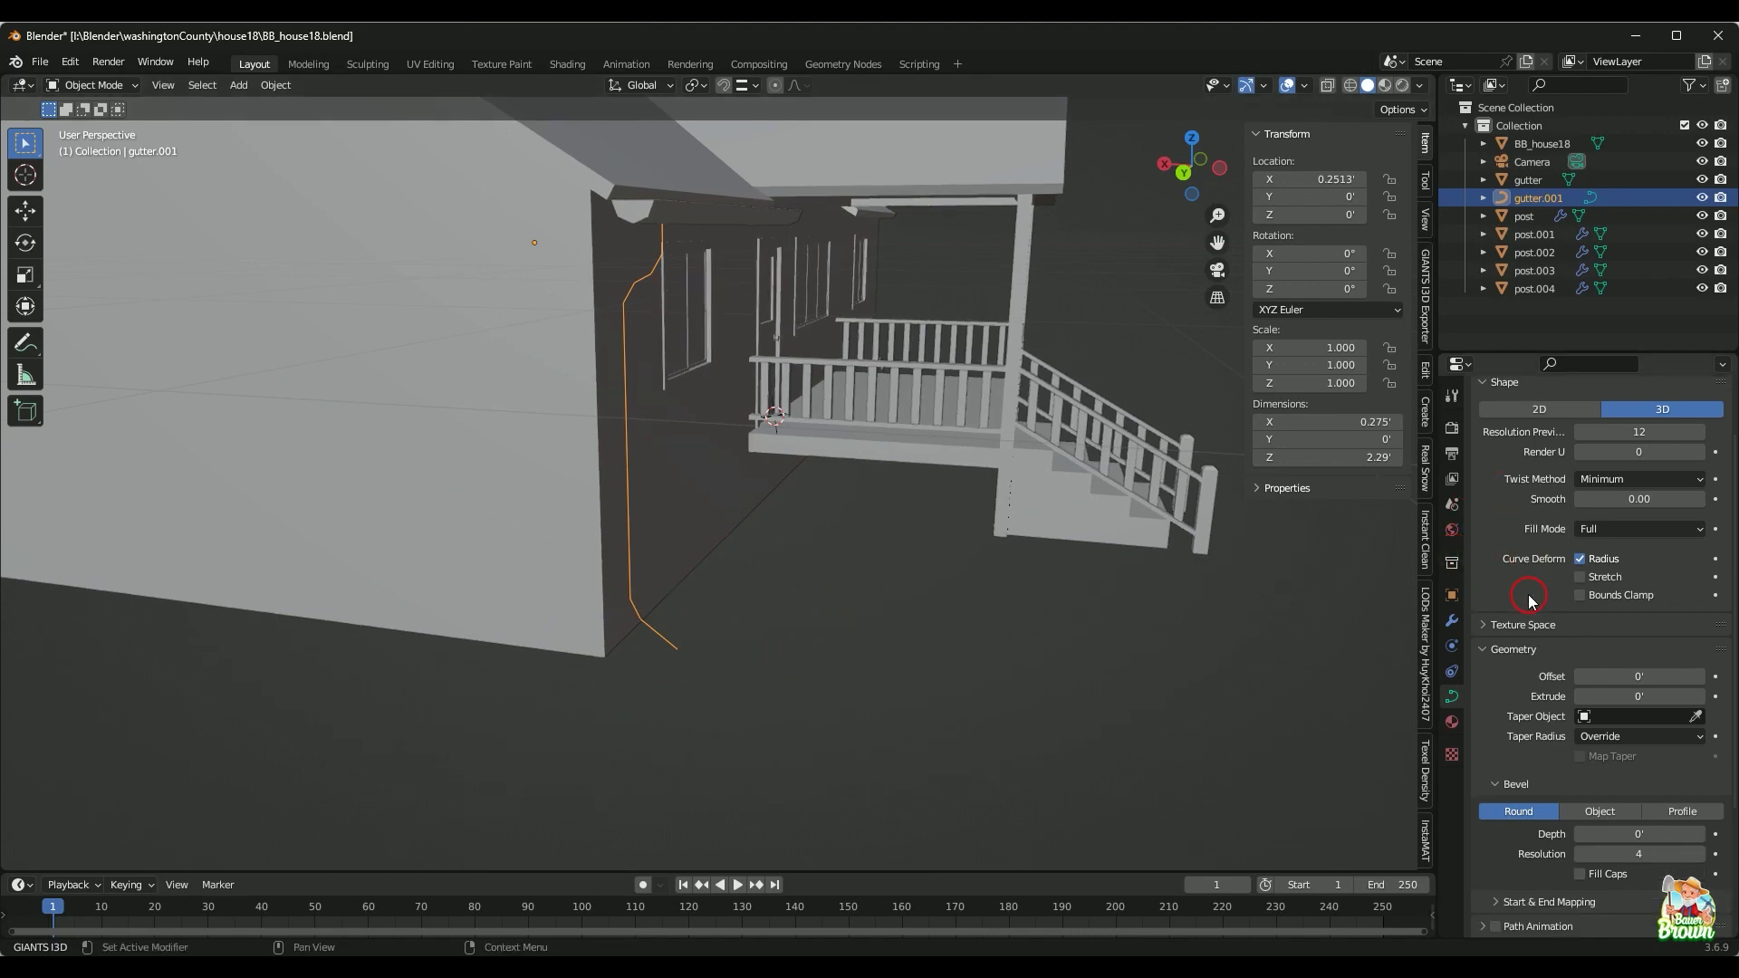
click(1582, 874)
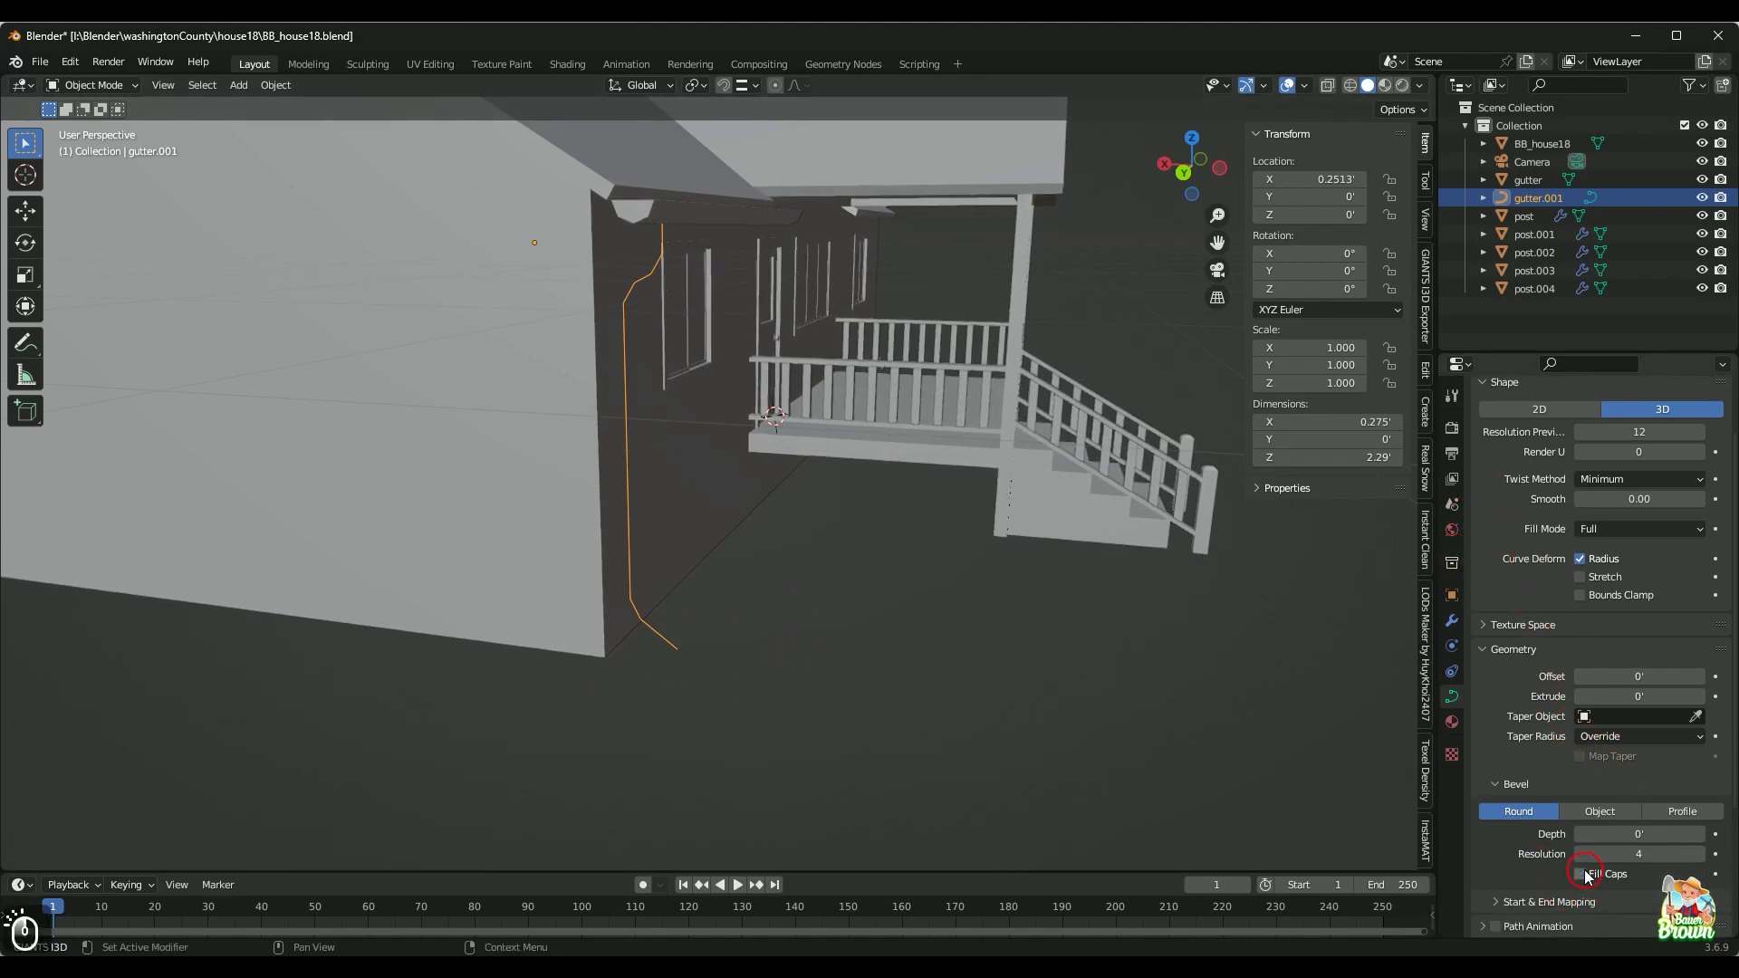
middle_drag(875, 666, 702, 667)
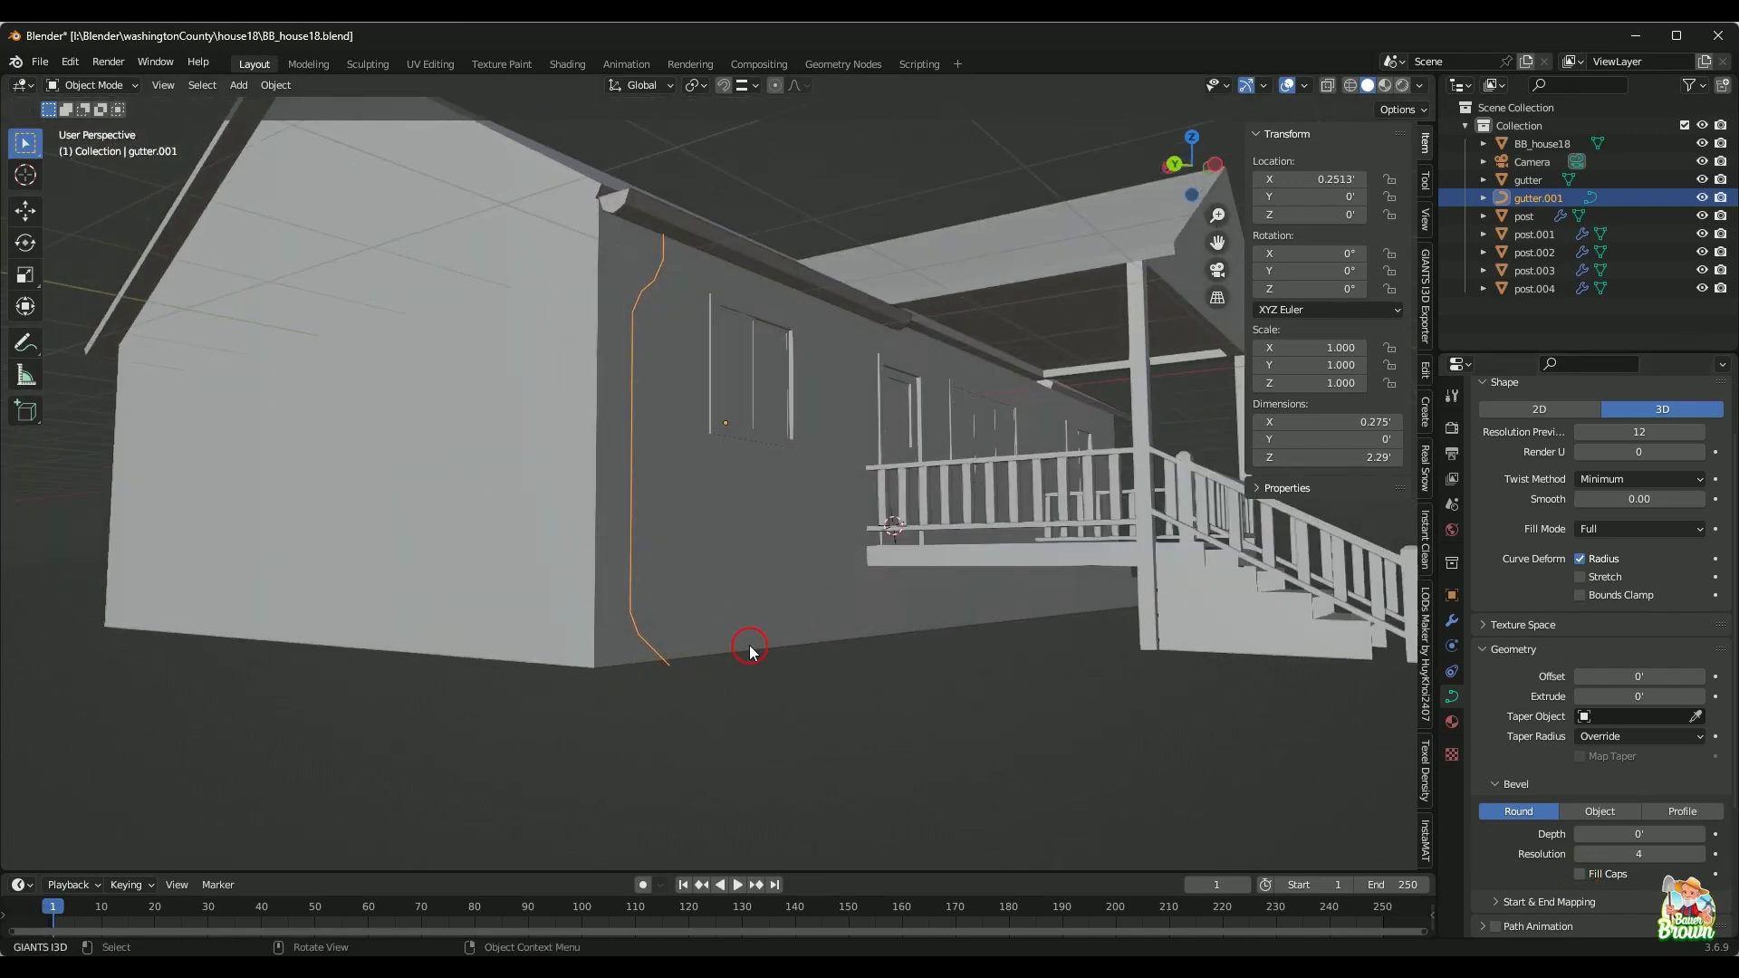
scroll(710, 696, down, 1)
middle_drag(710, 696, 843, 687)
scroll(741, 710, up, 1)
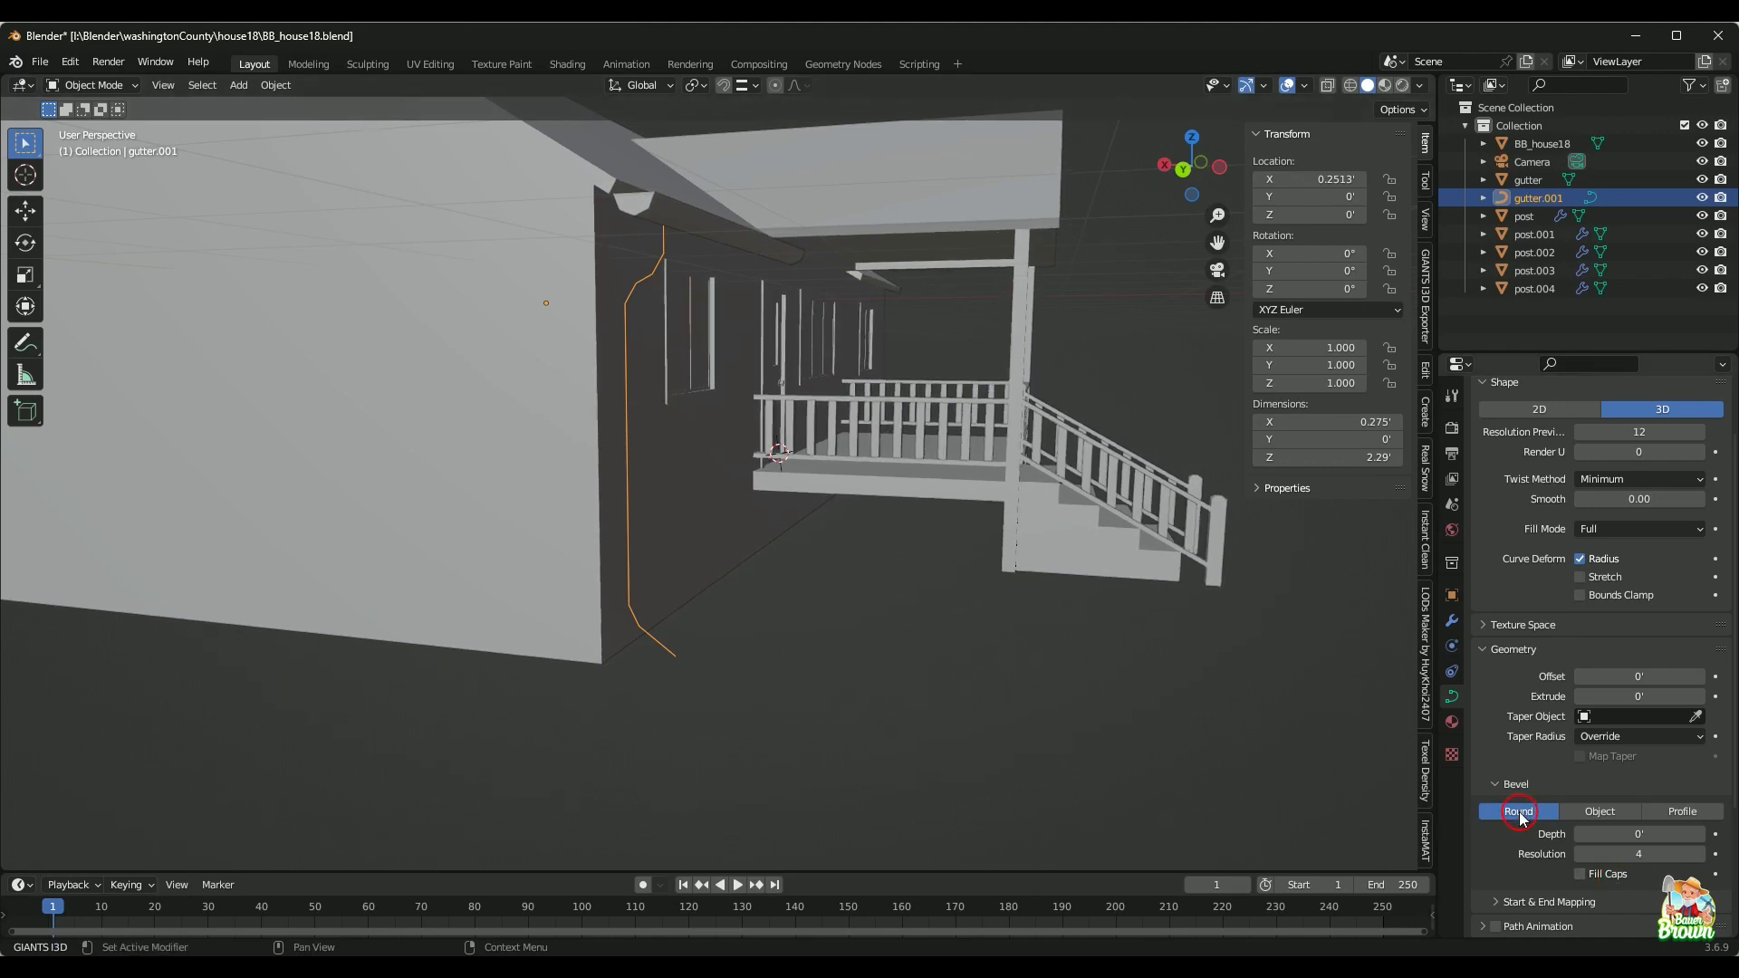
click(1580, 854)
click(1581, 854)
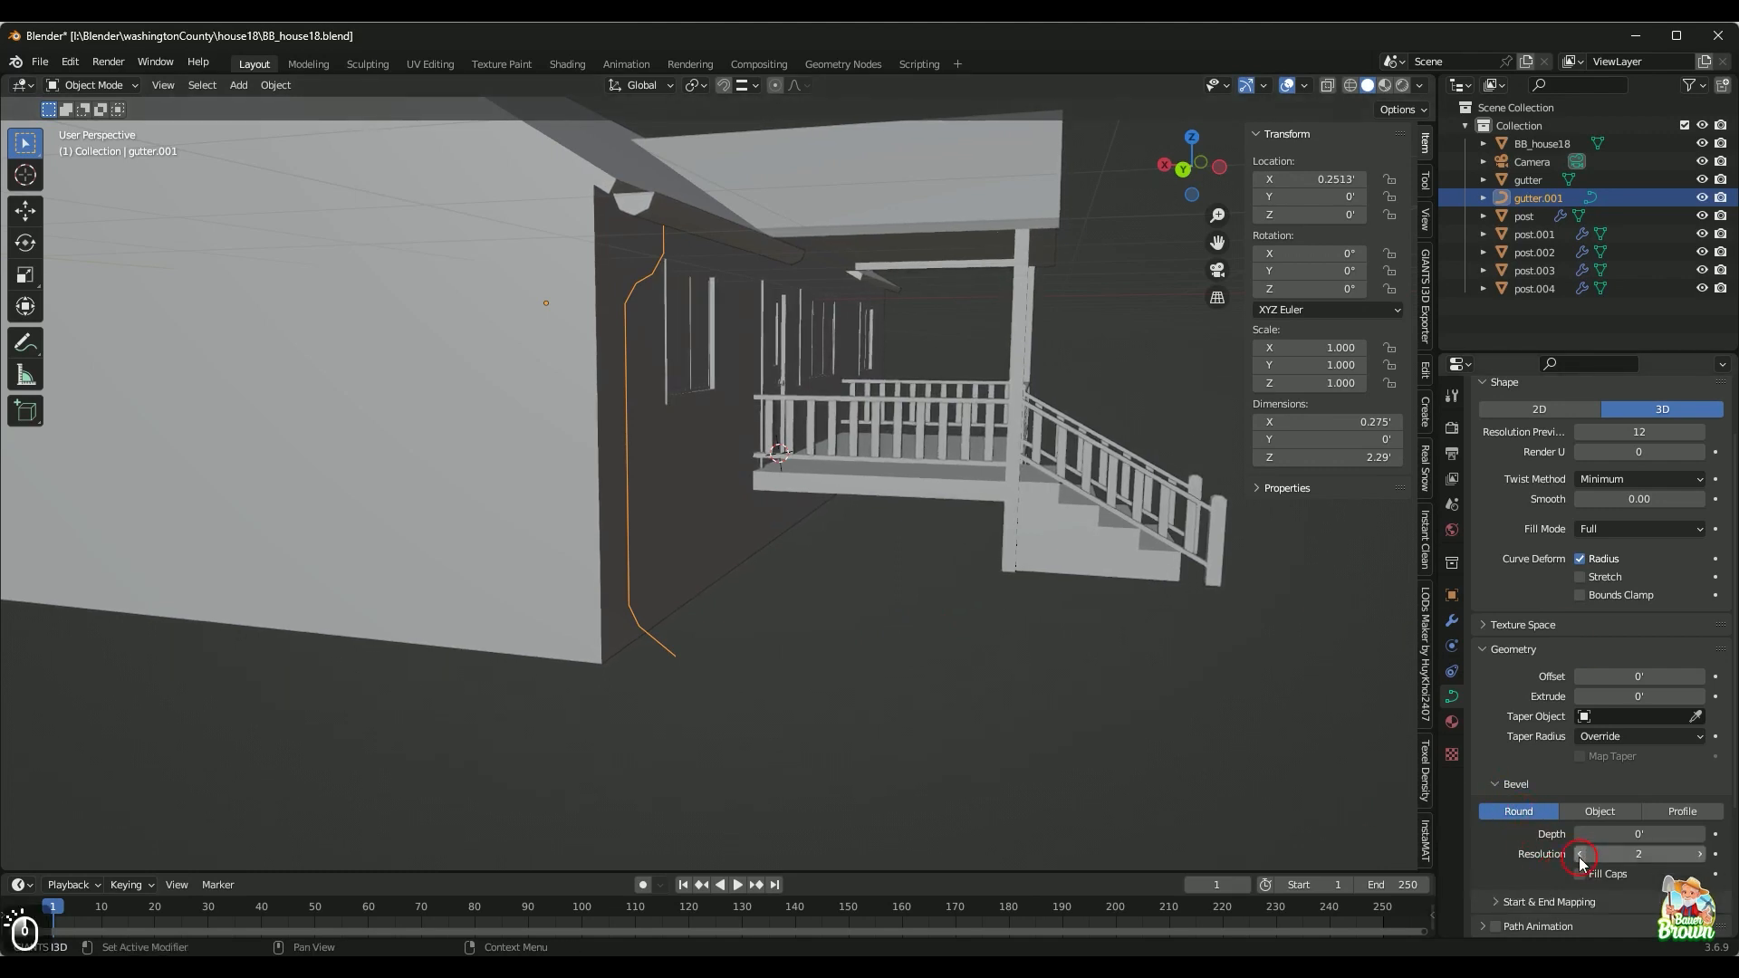
click(1580, 854)
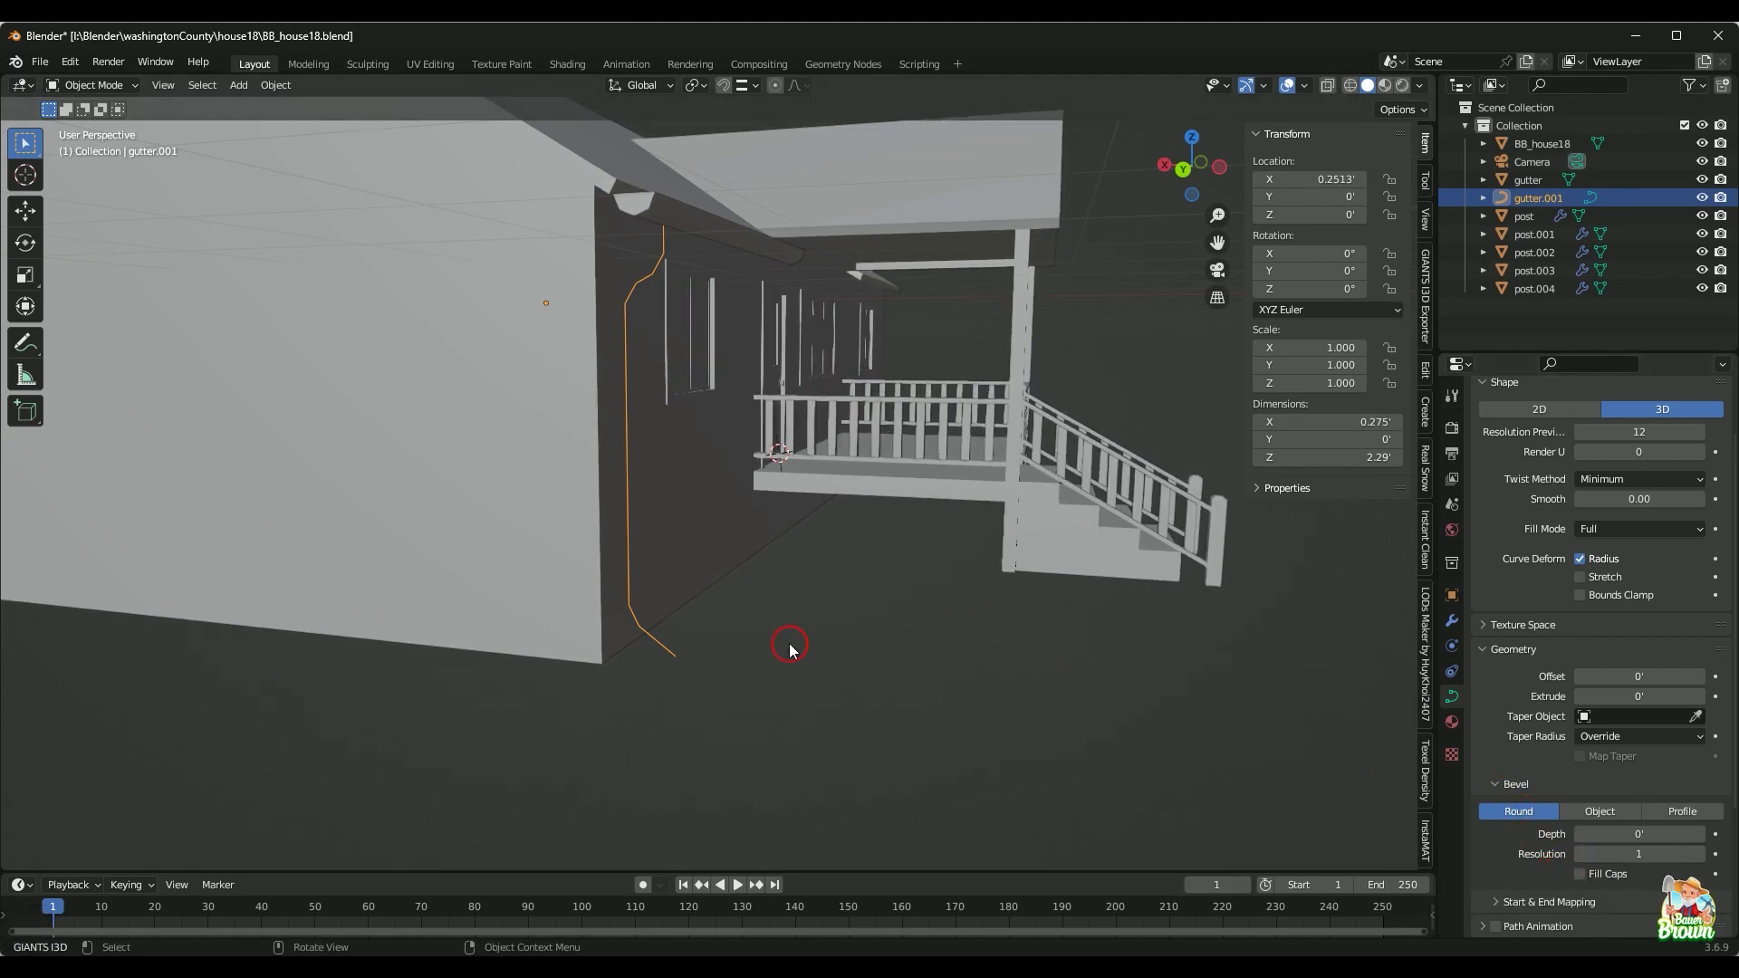
Step: Give the downspout curve thickness by setting its round bevel depth to 0.067'
middle_drag(789, 649, 826, 649)
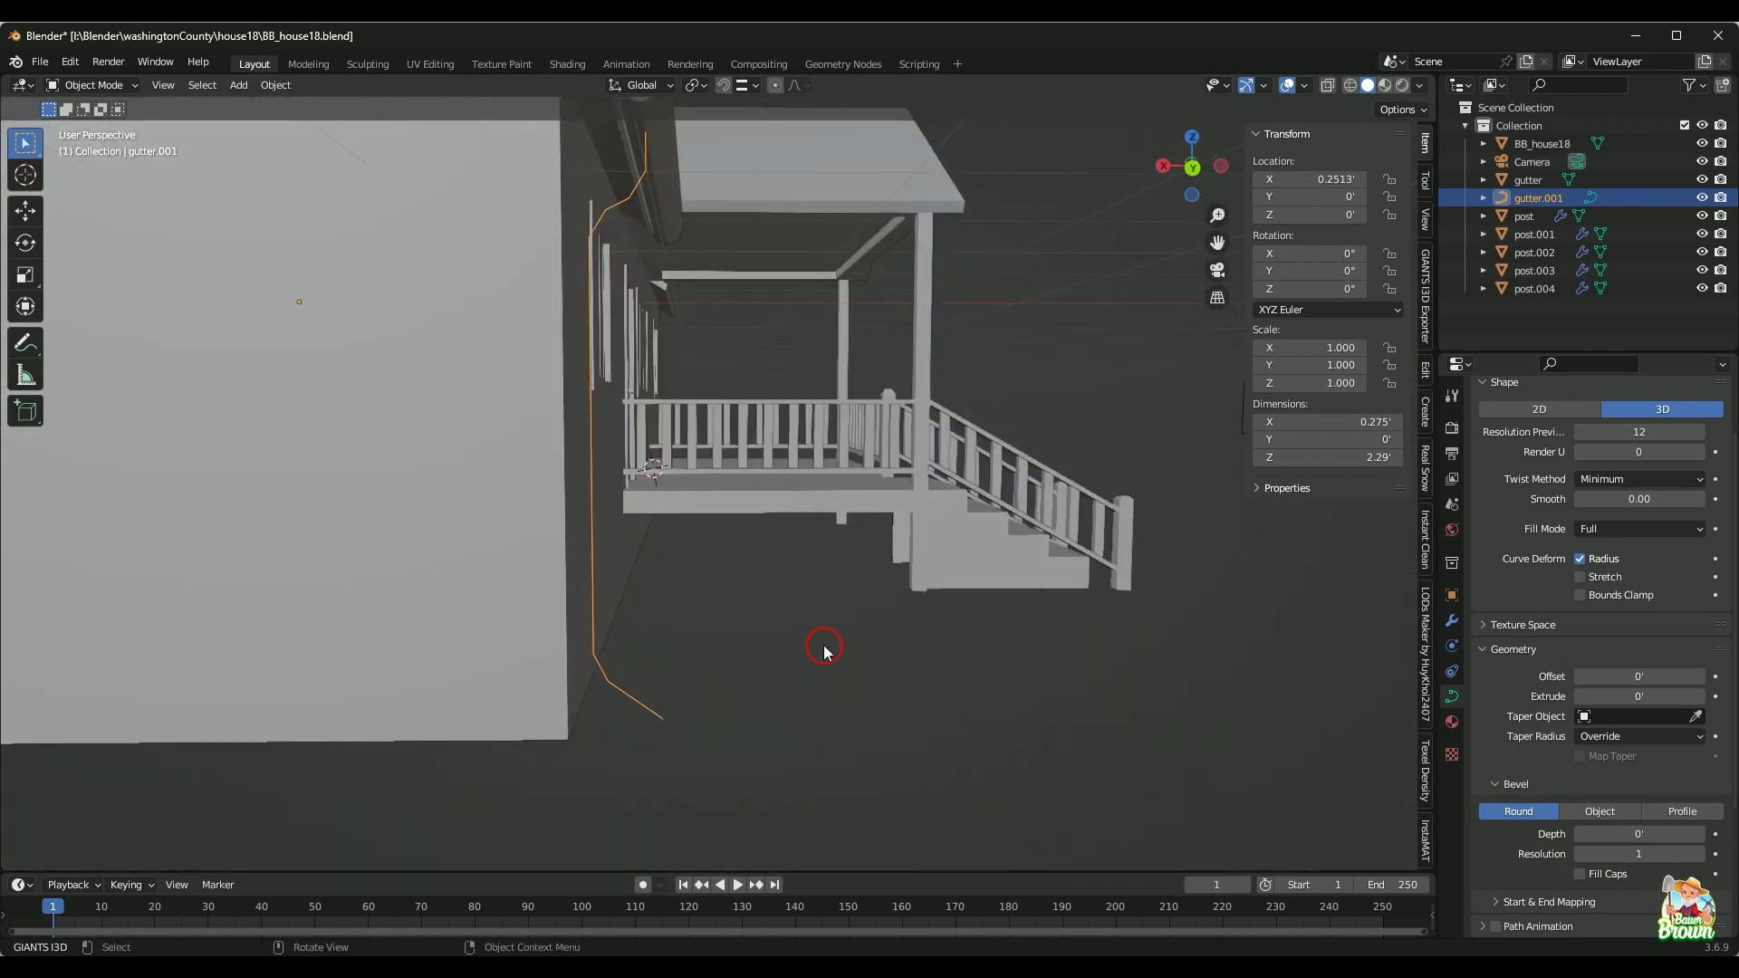
shift+middle_drag(790, 543, 862, 603)
scroll(856, 664, up, 2)
scroll(865, 634, up, 2)
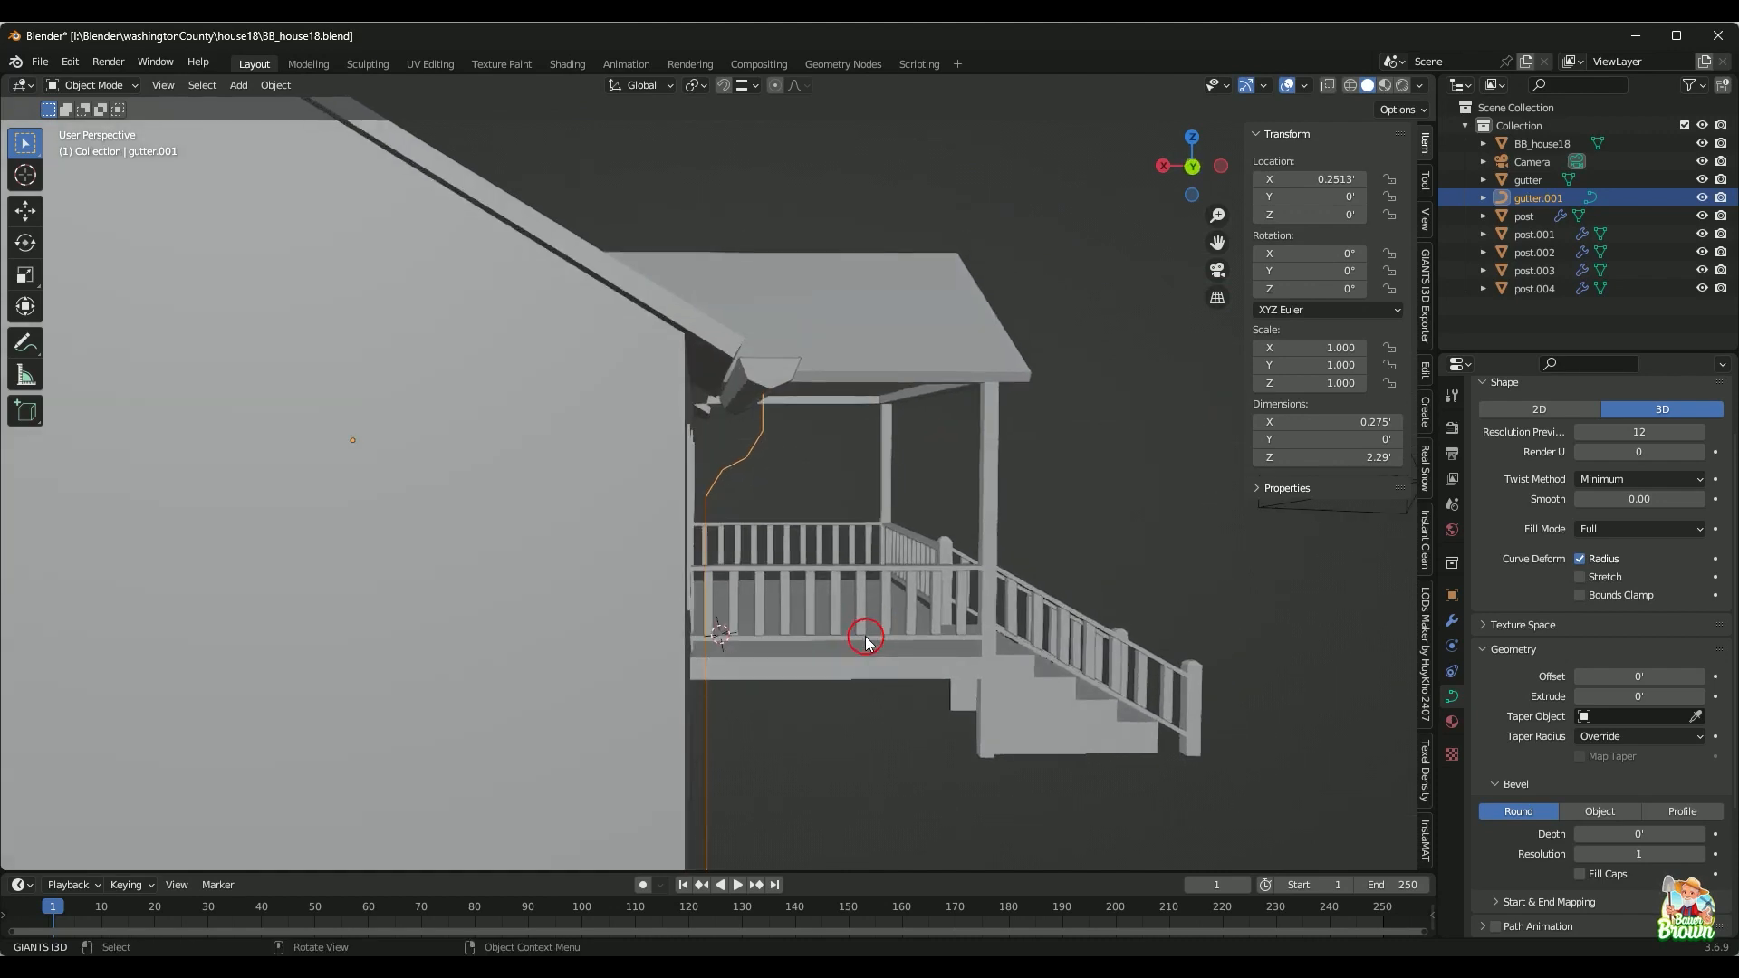
mouse_move(848, 667)
middle_down()
mouse_move(846, 644)
mouse_move(834, 671)
mouse_move(839, 644)
mouse_move(823, 657)
middle_up()
middle_drag(982, 715, 951, 730)
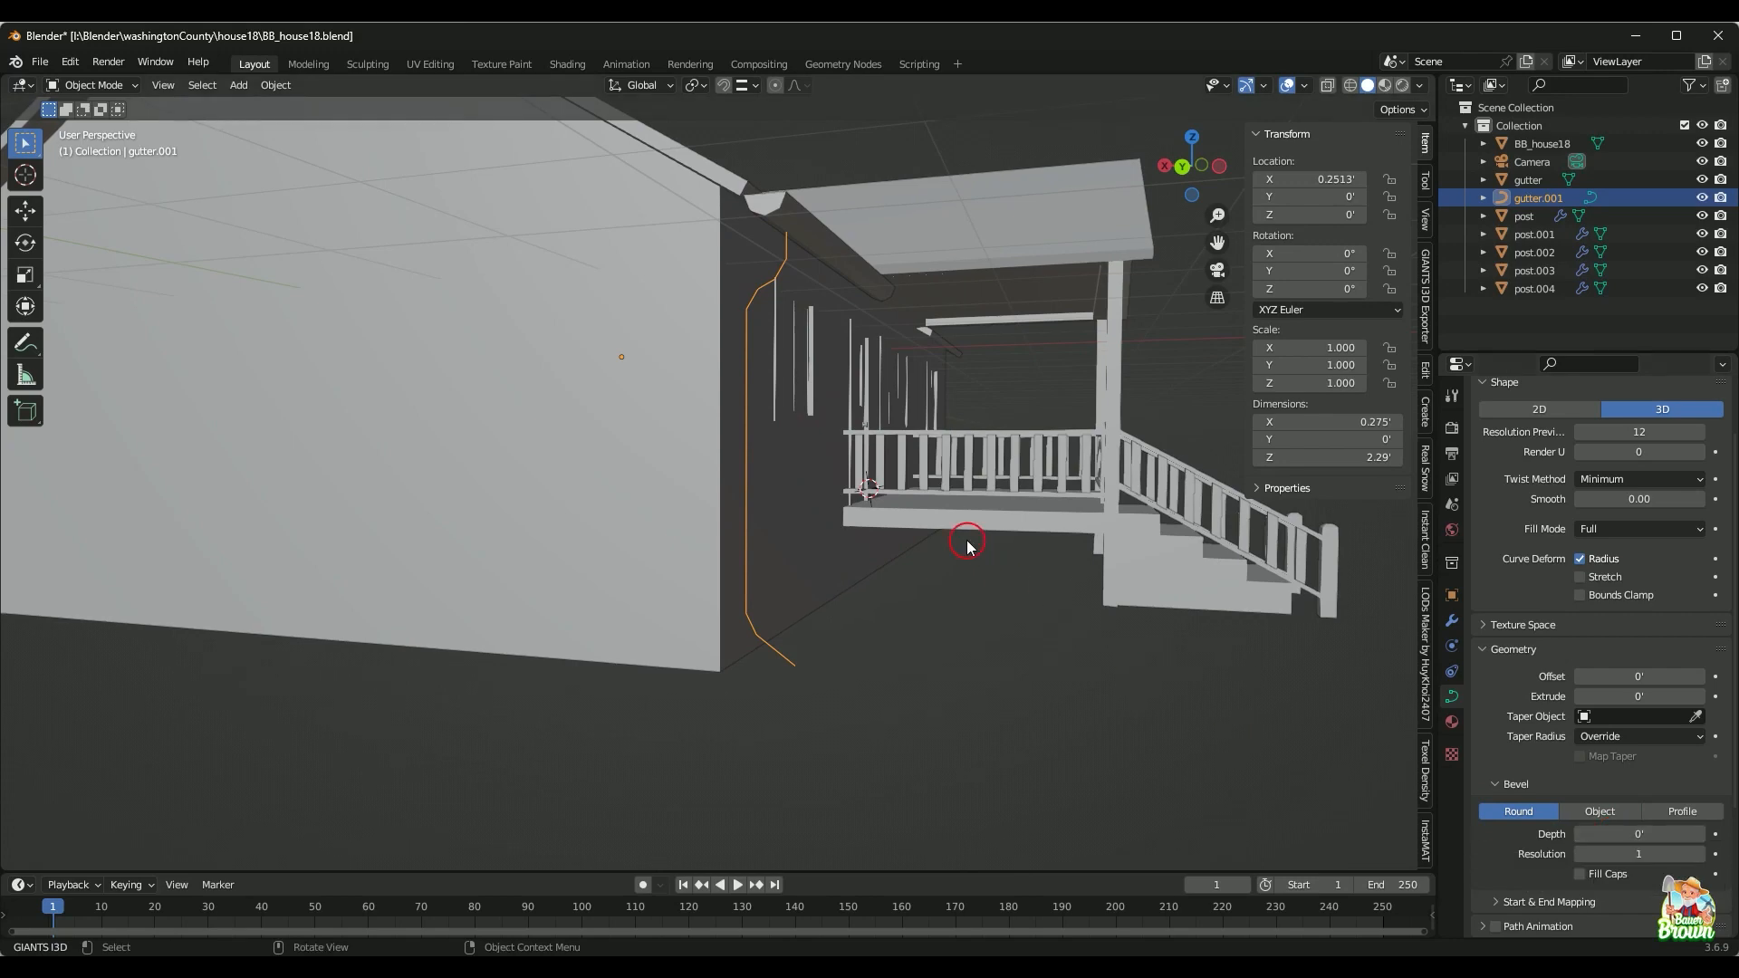
middle_drag(970, 536, 881, 579)
shift+middle_drag(880, 580, 831, 555)
scroll(853, 707, up, 3)
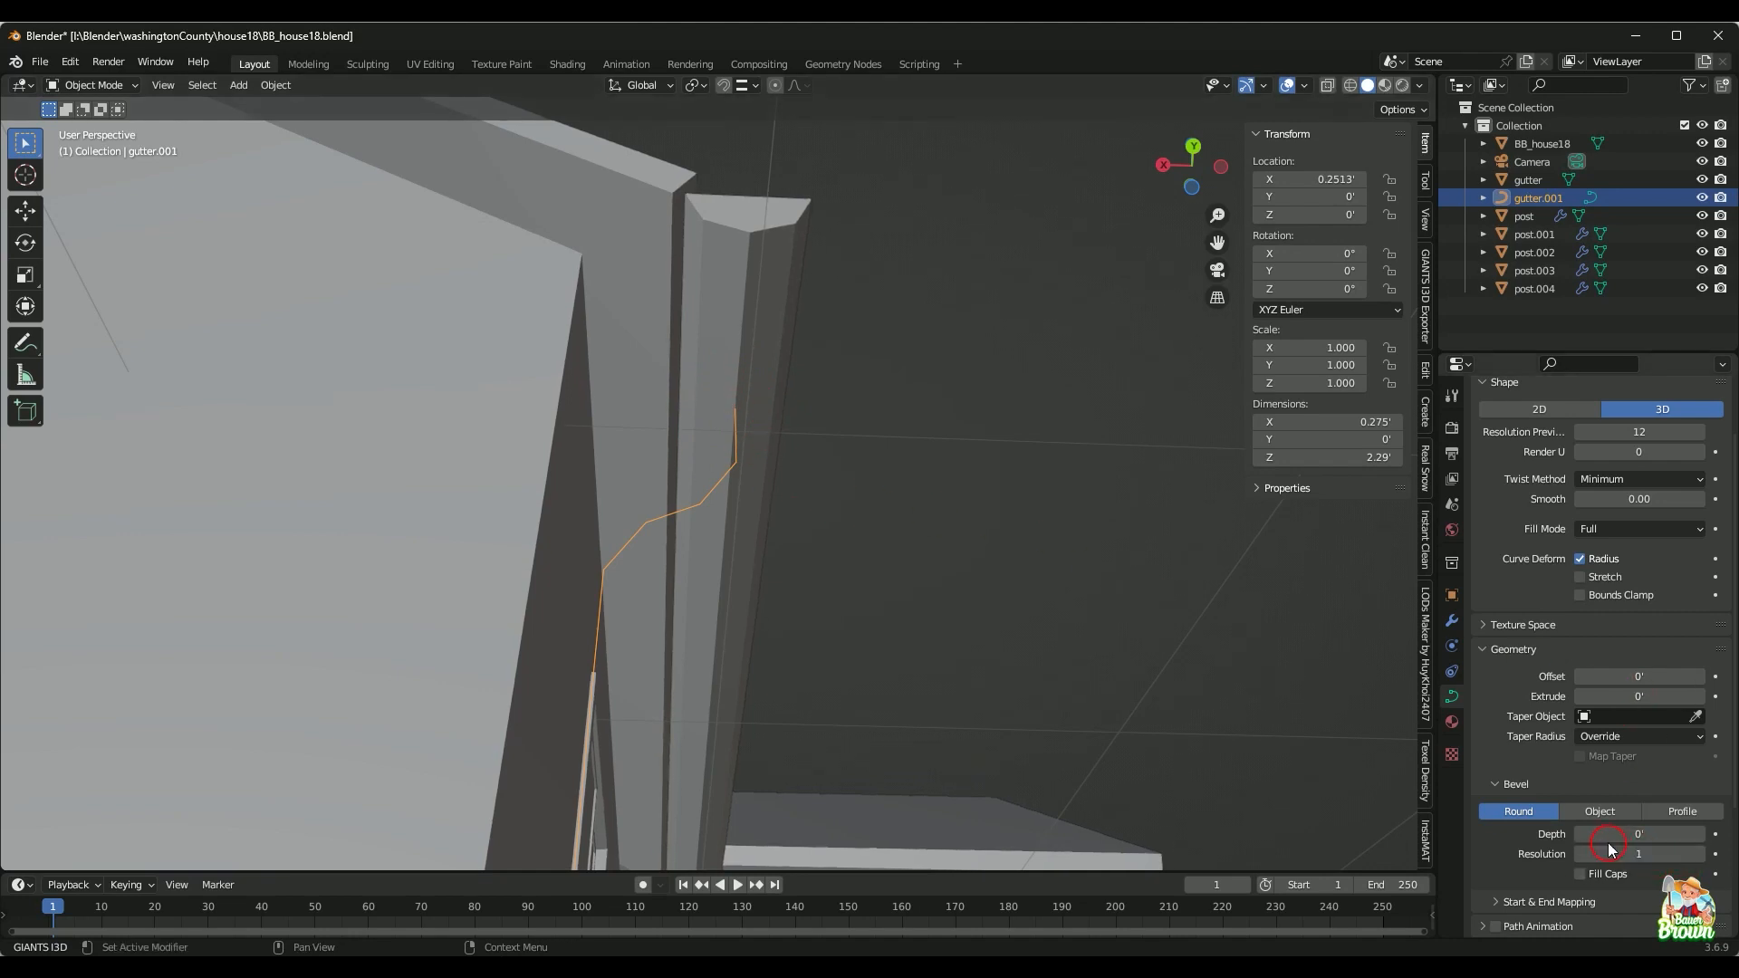
drag(1609, 838, 1044, 470)
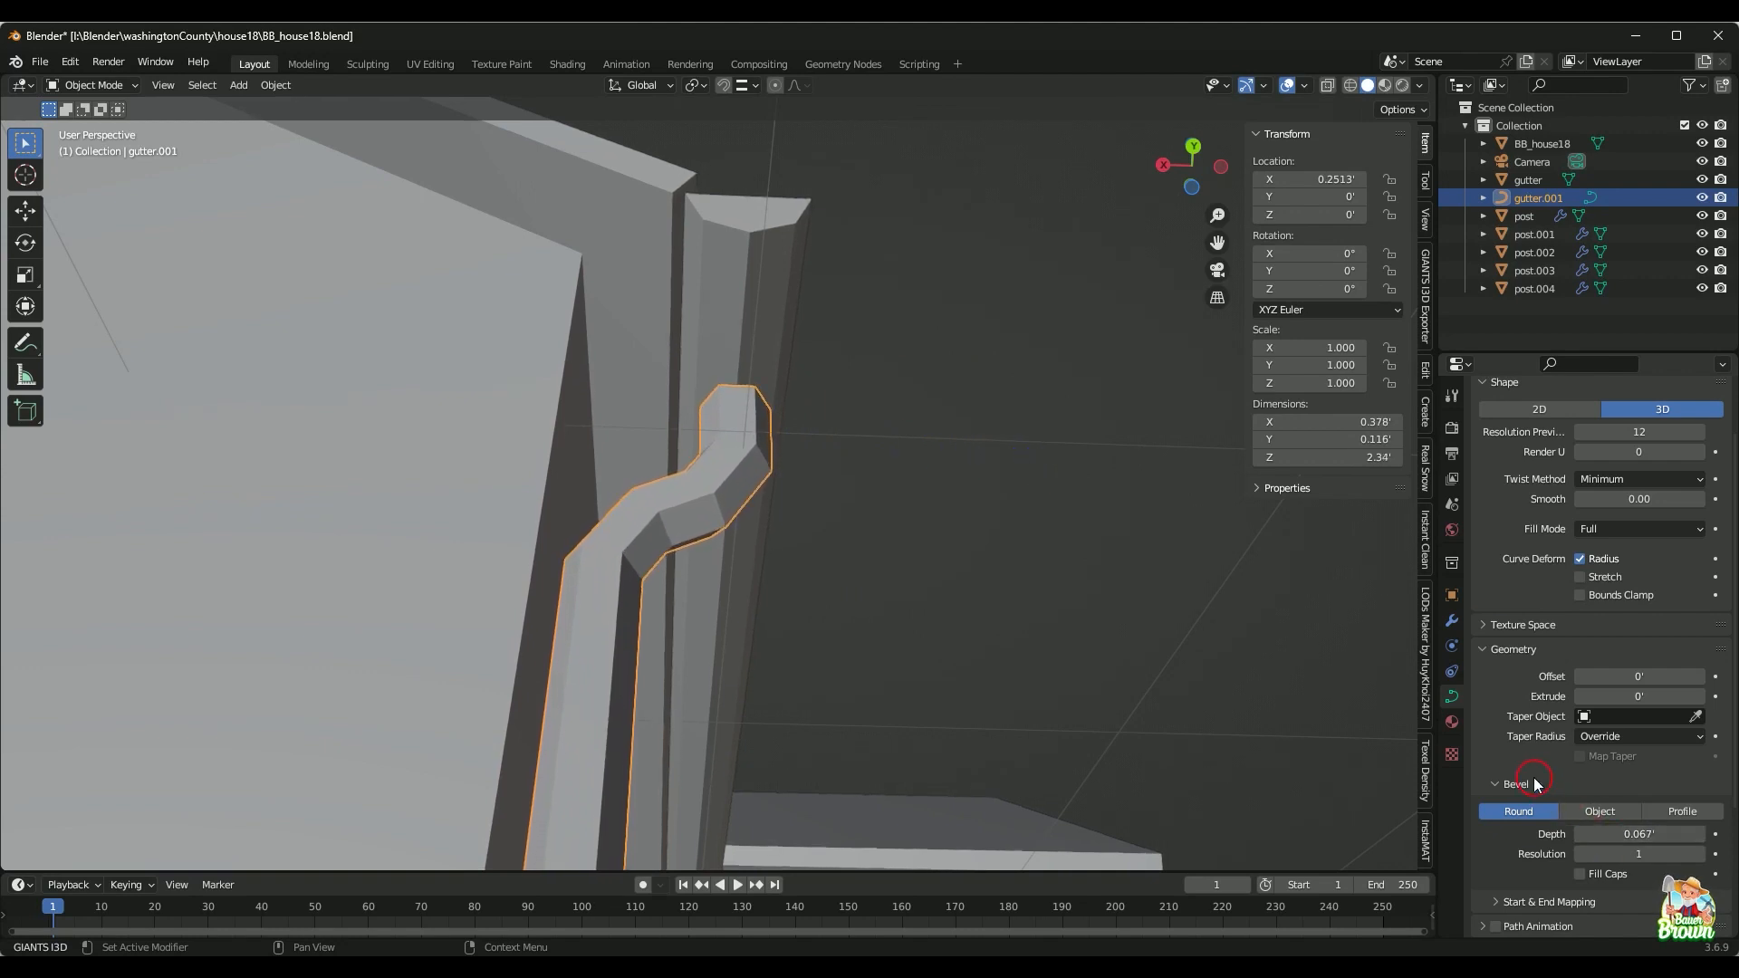
Step: Deselect the downspout and examine its thickness and fit against the wall and gutter from several angles
scroll(1534, 777, down, 2)
middle_drag(1013, 590, 884, 681)
scroll(862, 724, down, 5)
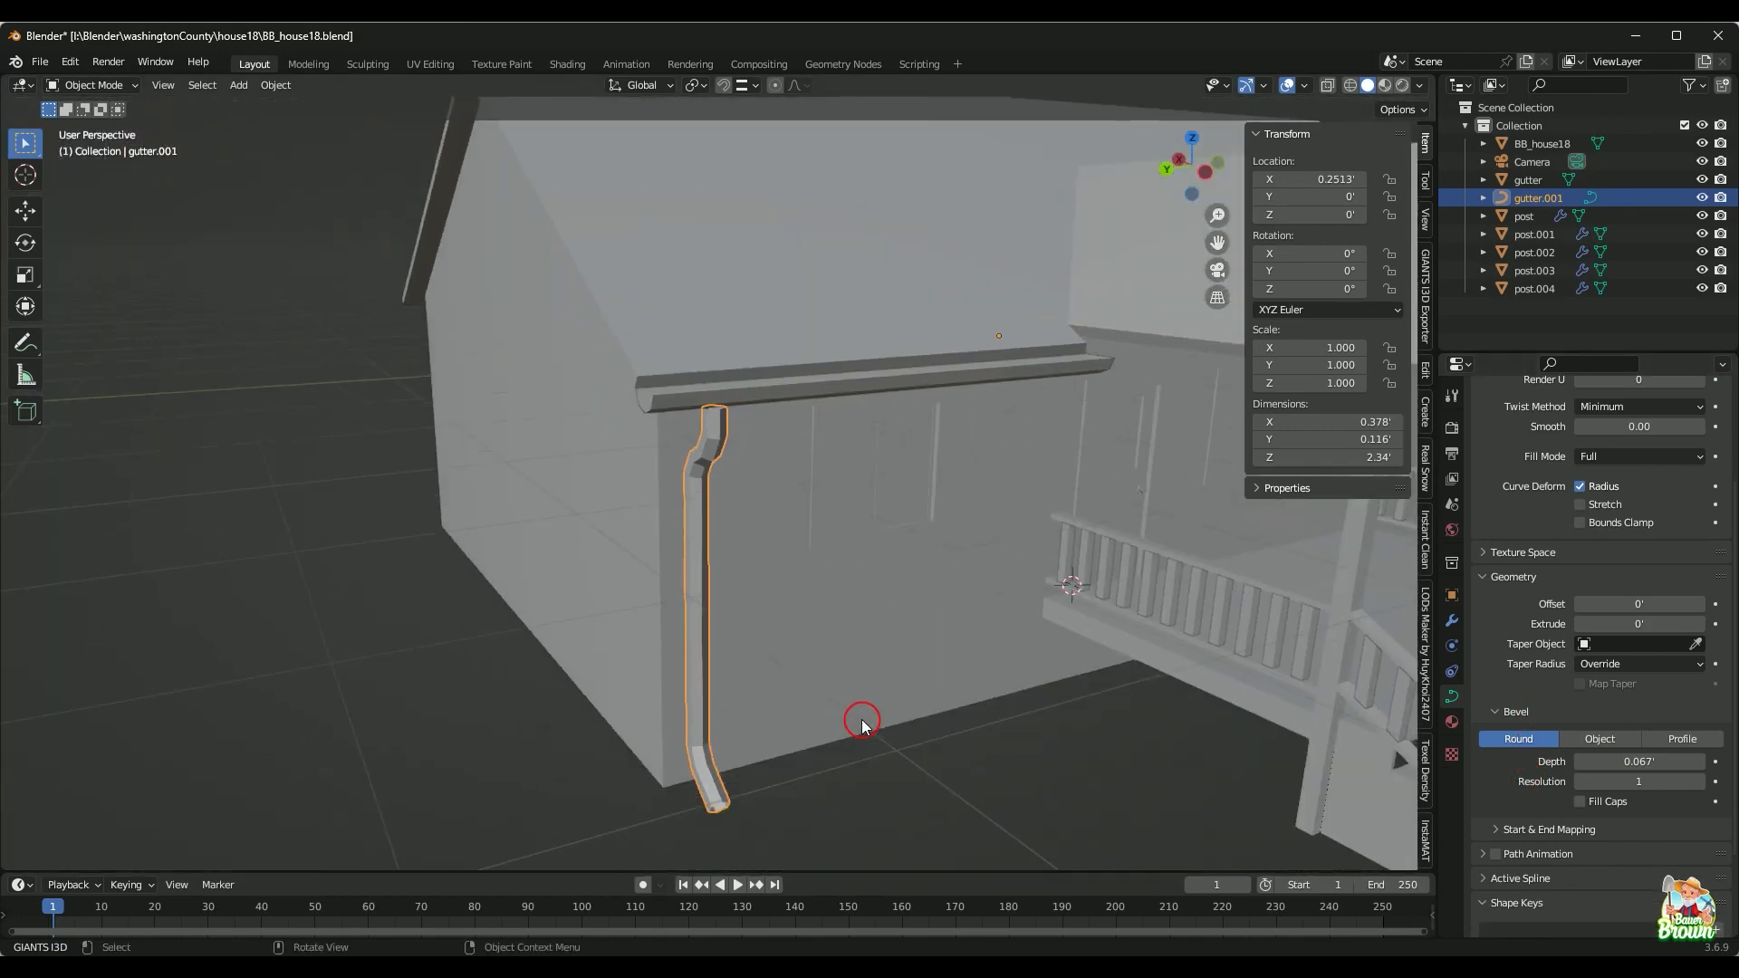
middle_drag(867, 777, 911, 656)
click(984, 686)
scroll(981, 710, down, 3)
scroll(835, 719, up, 3)
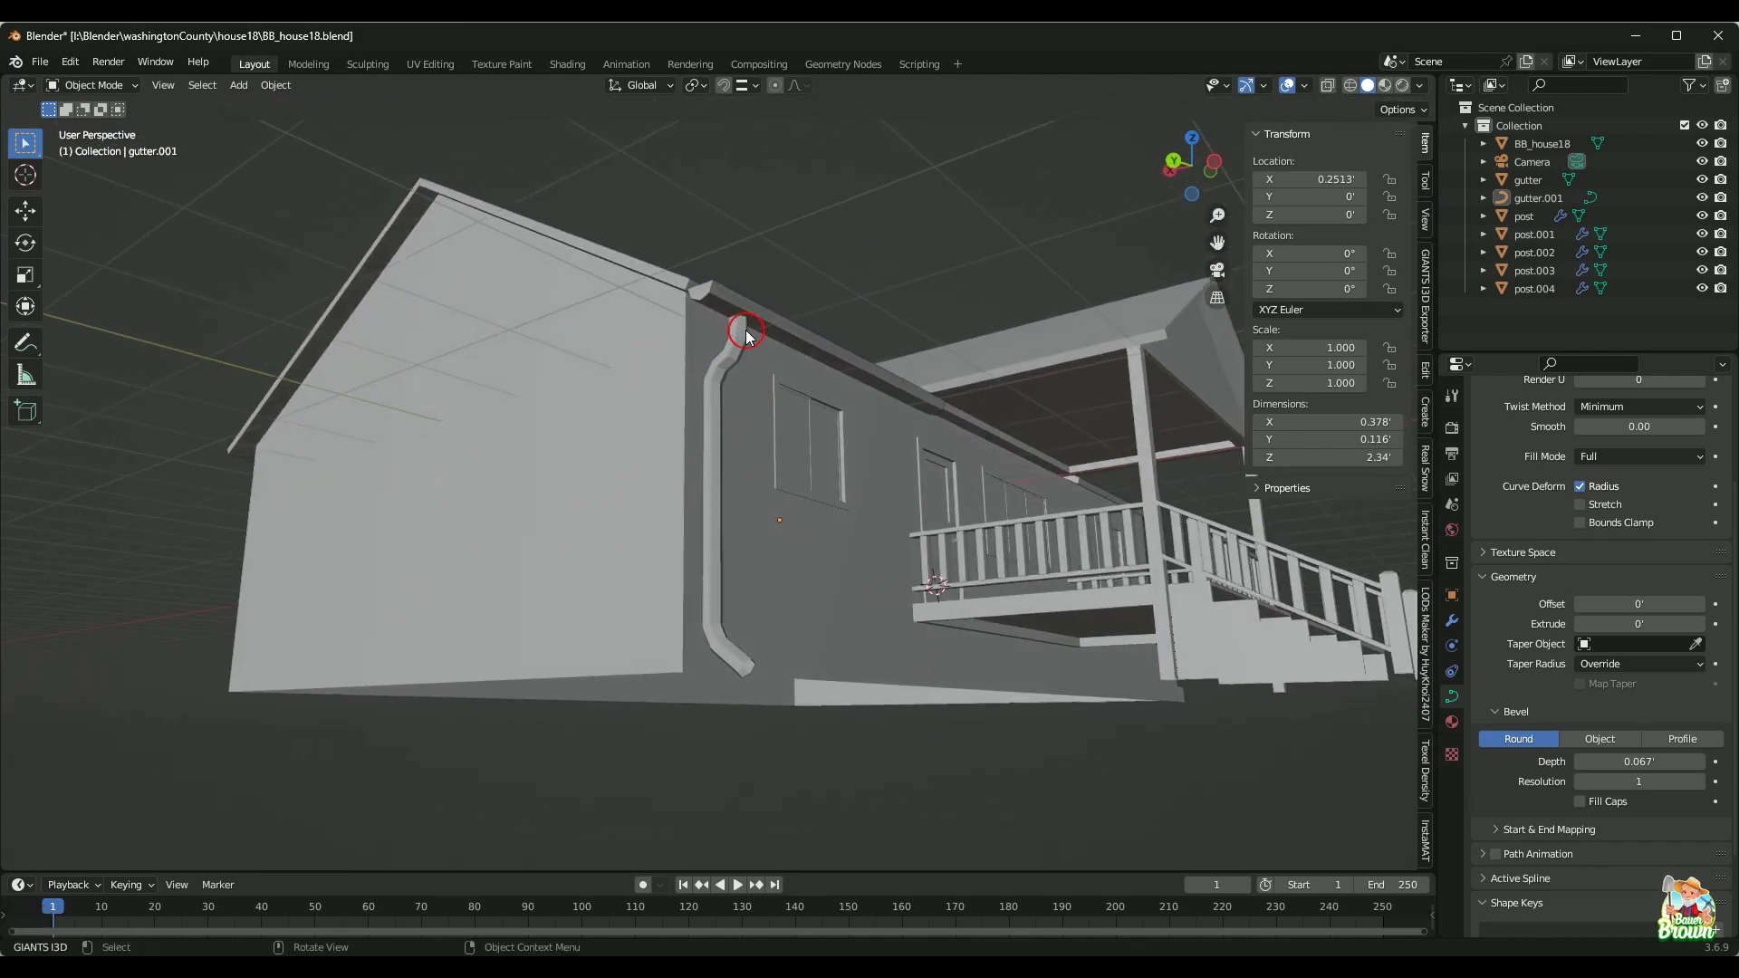
middle_drag(822, 534, 841, 668)
scroll(819, 746, up, 1)
scroll(837, 674, up, 2)
scroll(913, 664, up, 2)
scroll(924, 706, down, 4)
scroll(840, 663, up, 3)
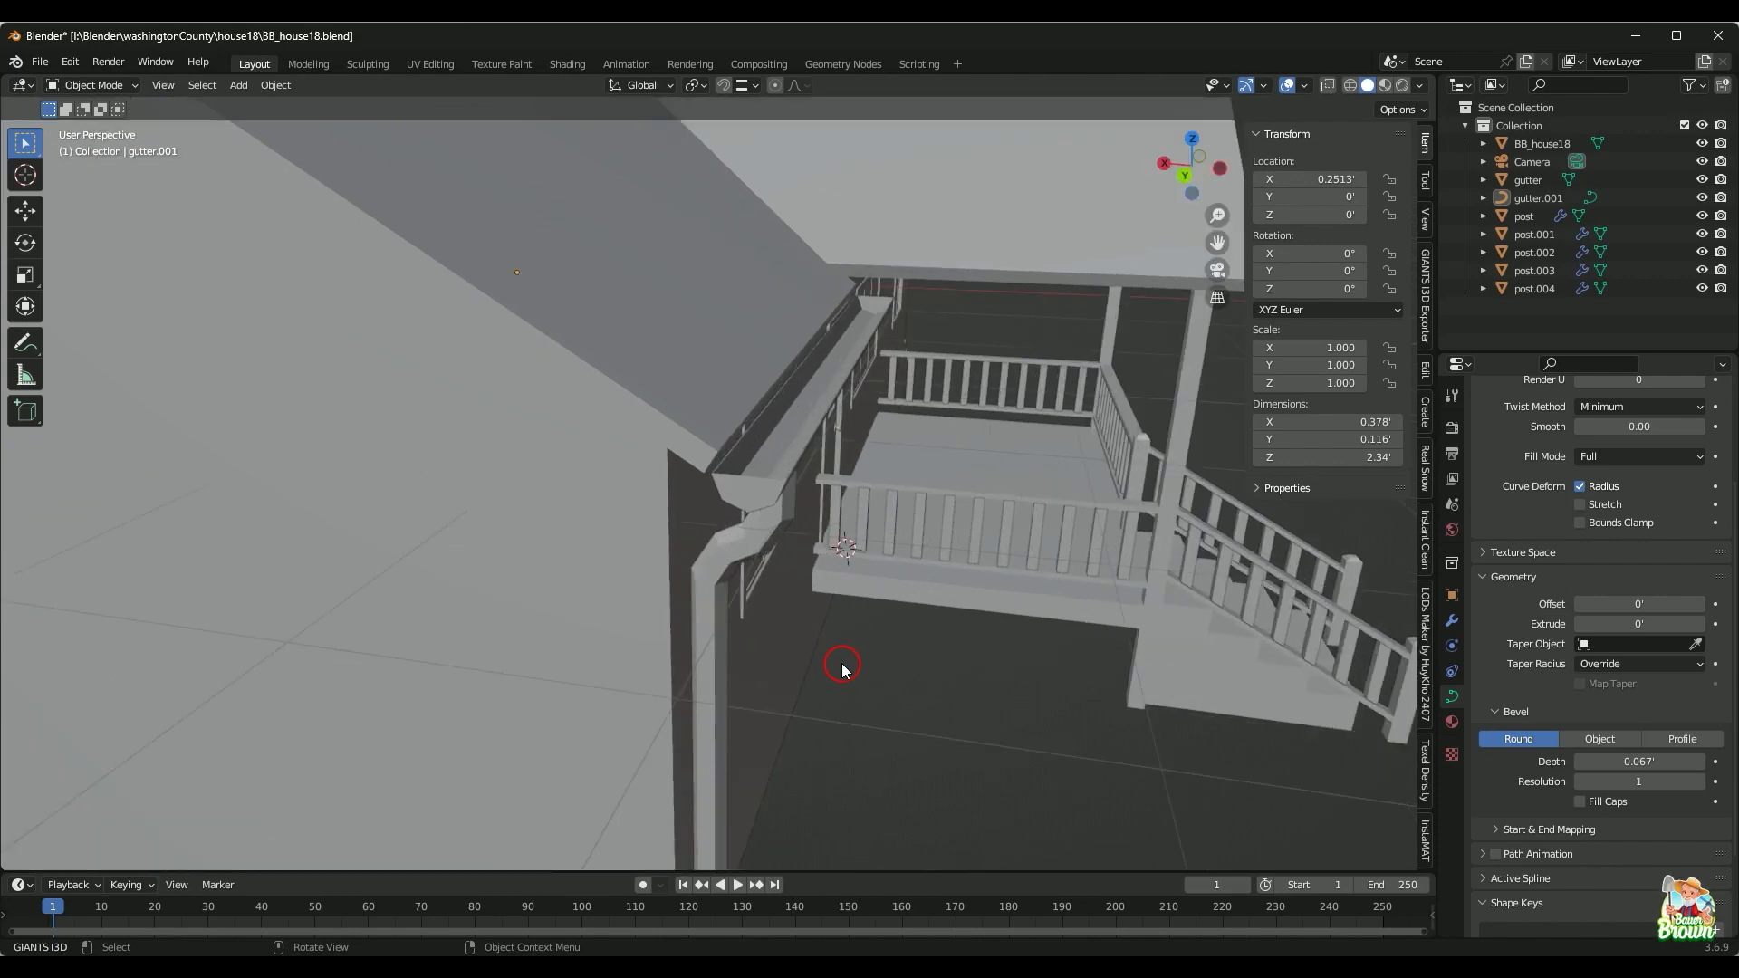
scroll(840, 663, down, 1)
shift+middle_drag(840, 663, 905, 572)
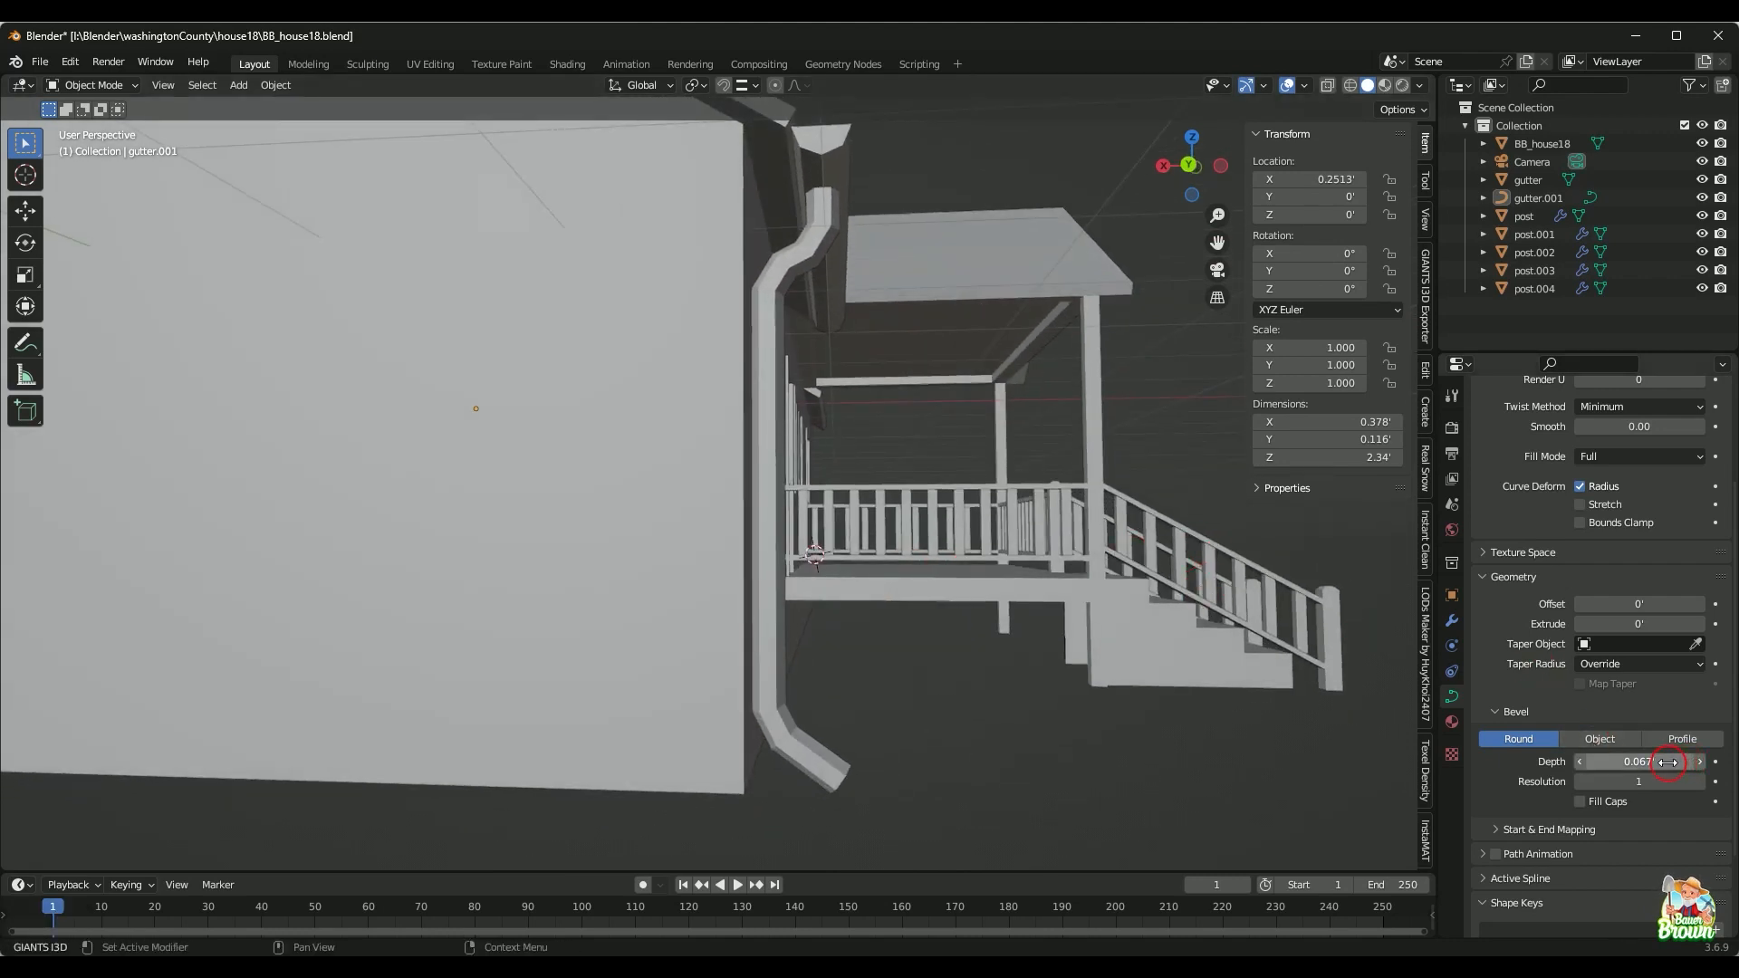
Step: Reduce the downspout curve's bevel depth to 0.0527' and check the slimmer pipe against the gutter
drag(1668, 762, 1646, 761)
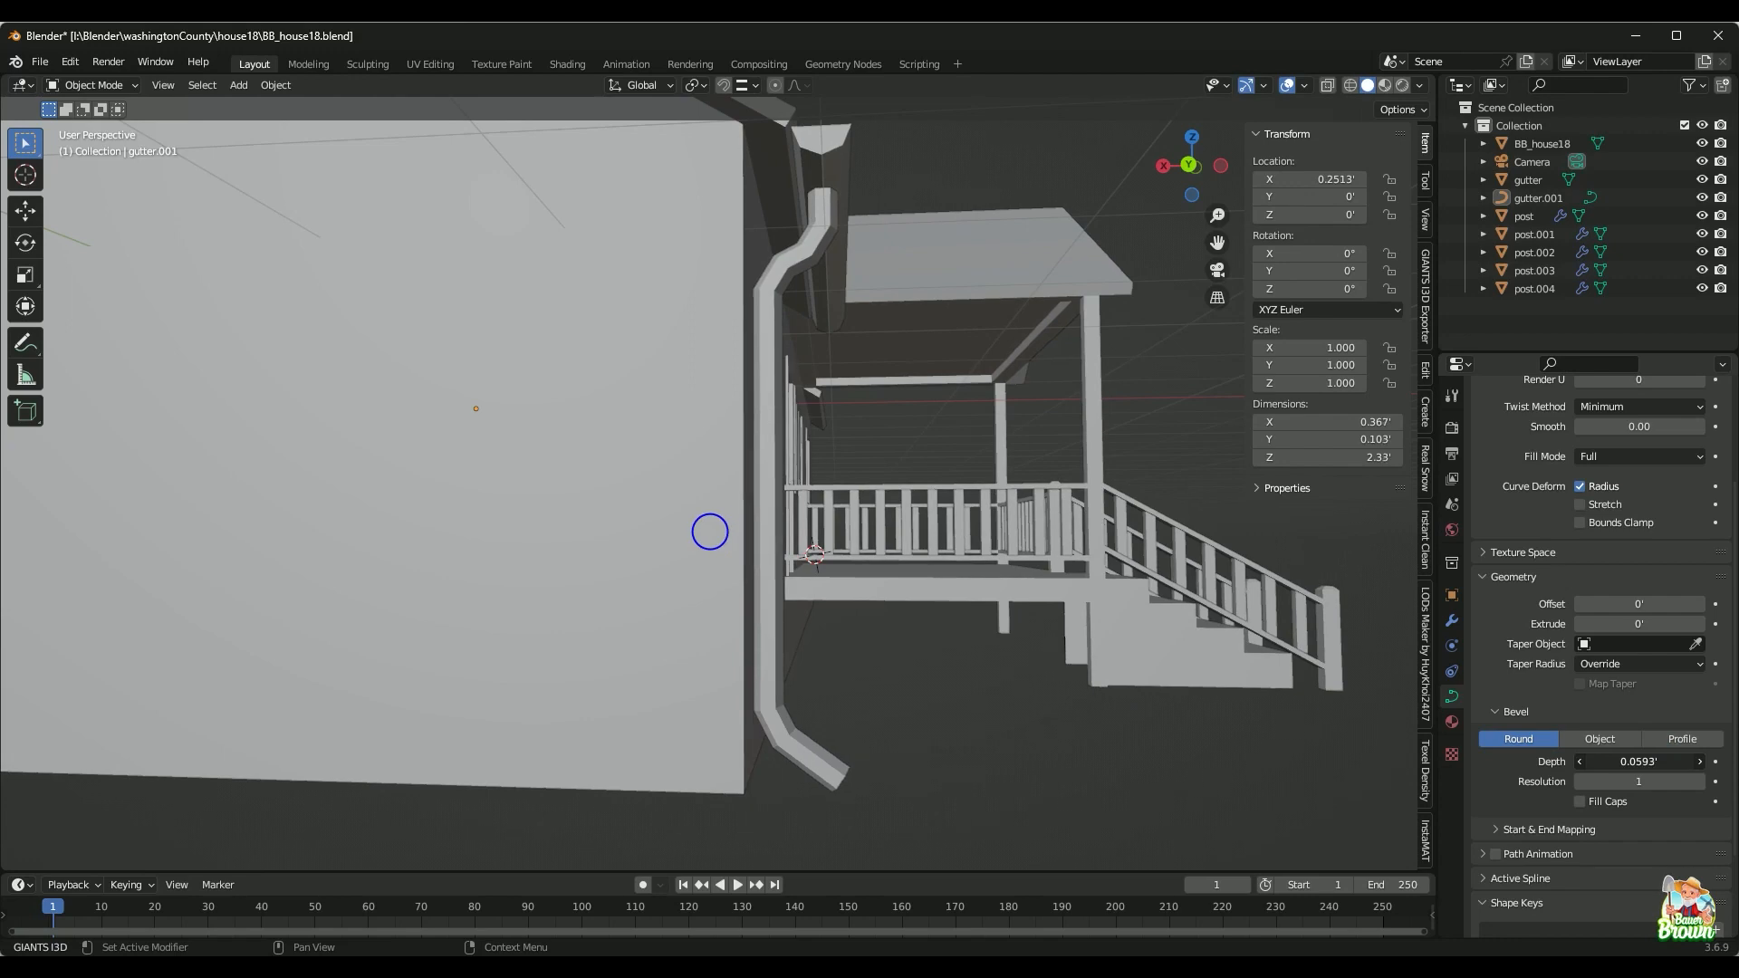
drag(710, 532, 696, 526)
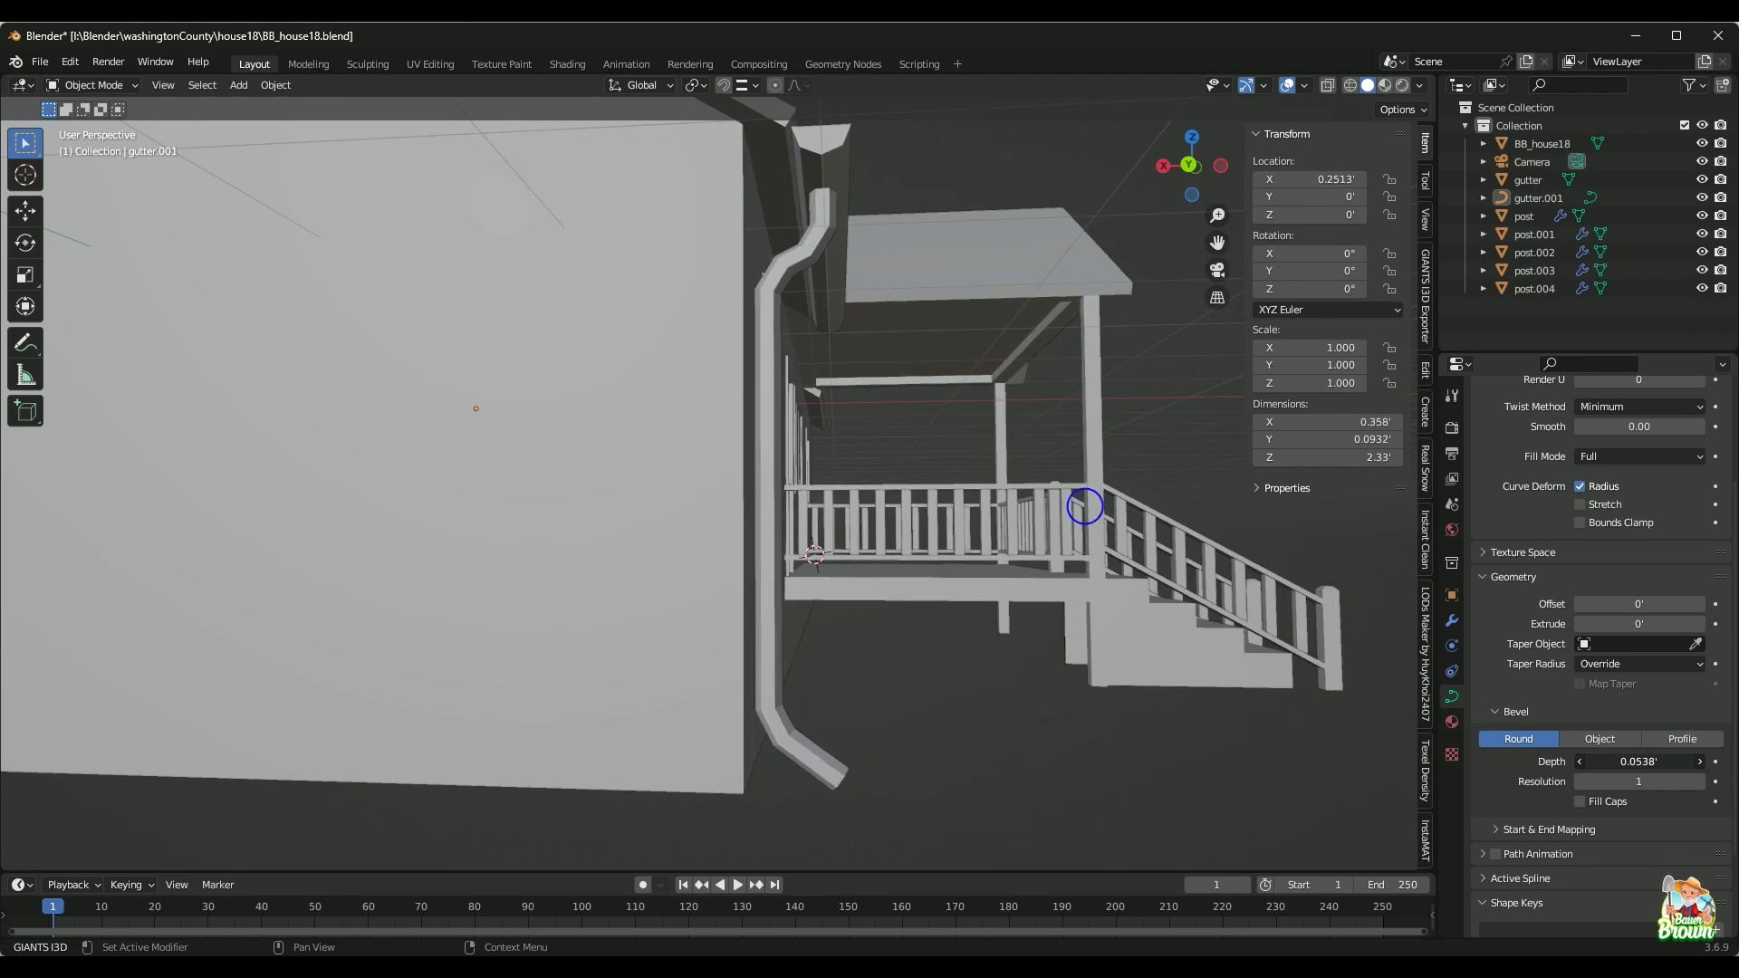
scroll(990, 683, down, 2)
middle_drag(990, 683, 803, 642)
scroll(828, 709, up, 2)
scroll(852, 709, down, 1)
shift+middle_drag(846, 702, 758, 632)
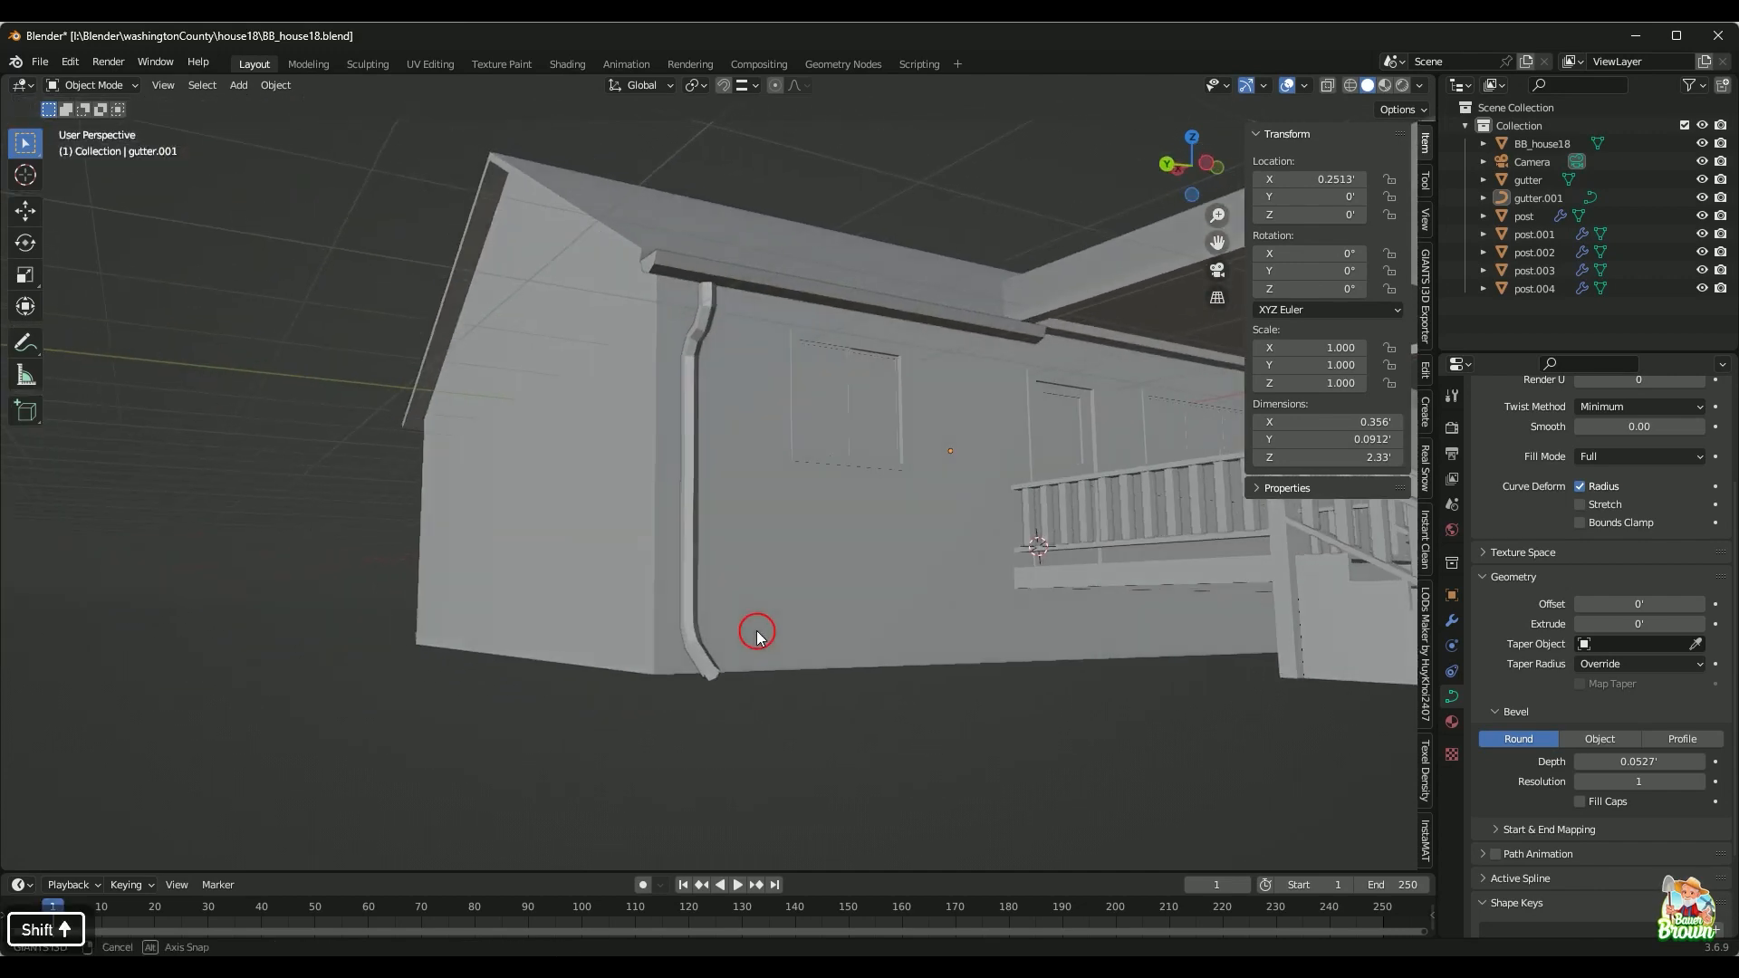
middle_drag(789, 700, 928, 699)
scroll(885, 632, up, 3)
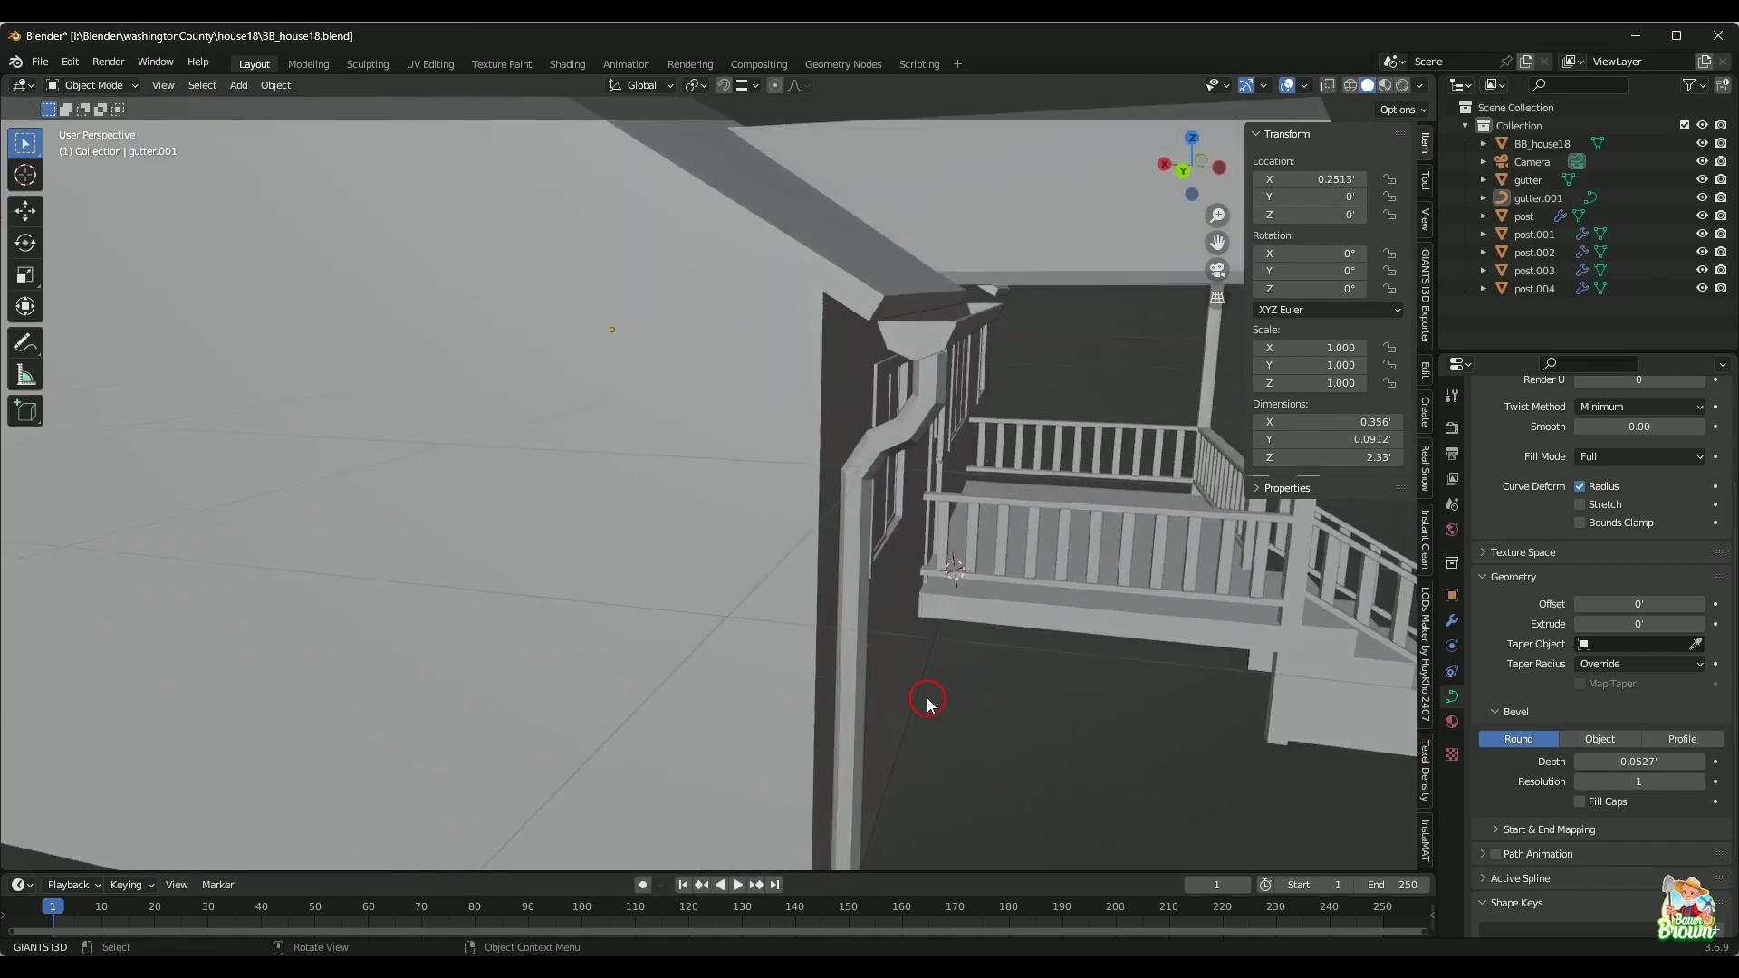
Step: Try a bevel resolution of 2 on the downspout curve and set it back to 1
click(1695, 784)
middle_drag(1092, 673, 788, 508)
shift+scroll(851, 678, down, 2)
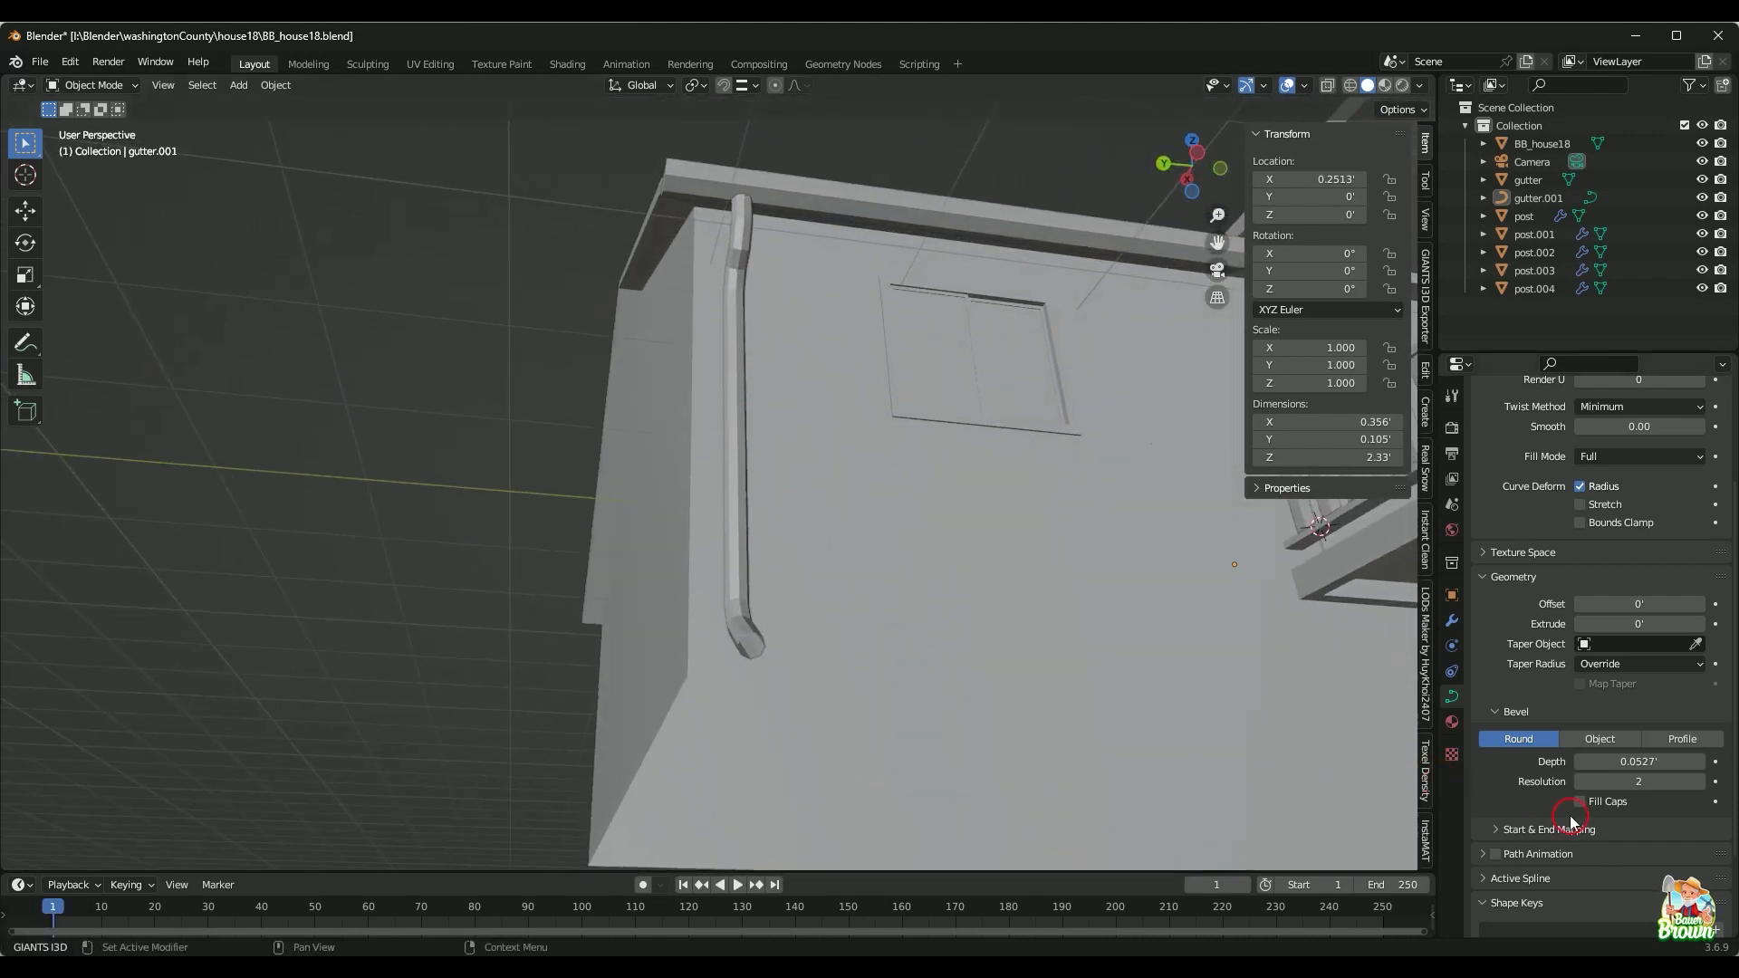
click(1581, 787)
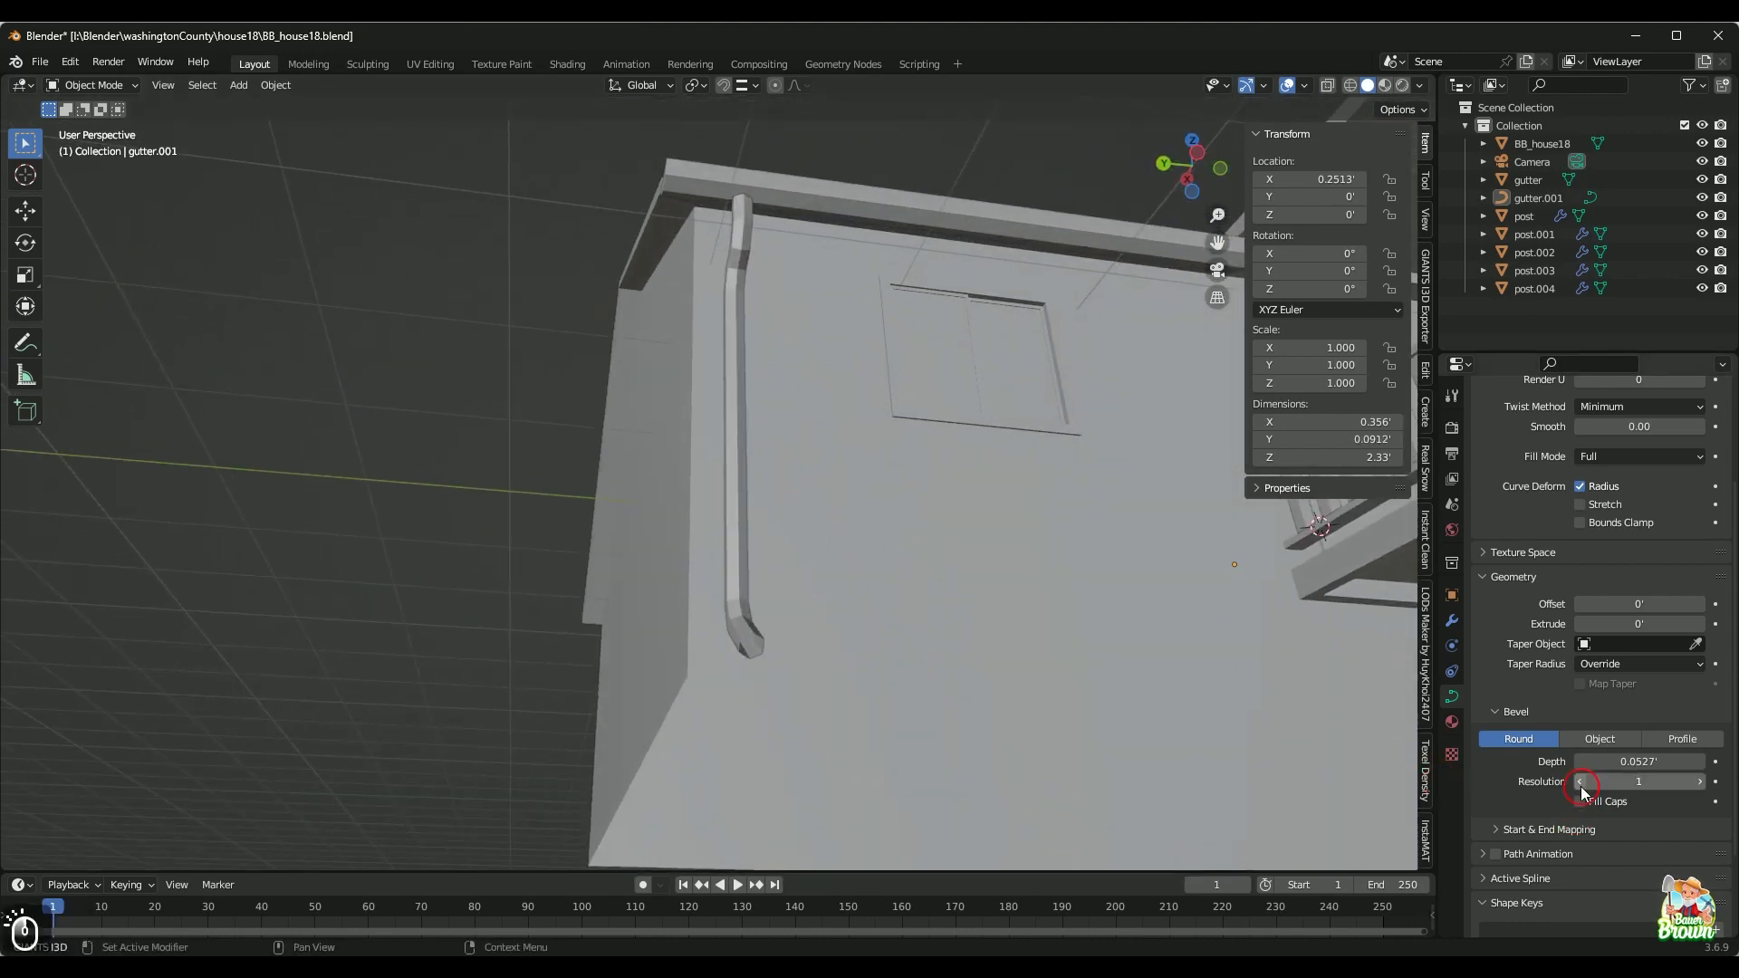
middle_drag(886, 643, 896, 502)
scroll(897, 533, down, 2)
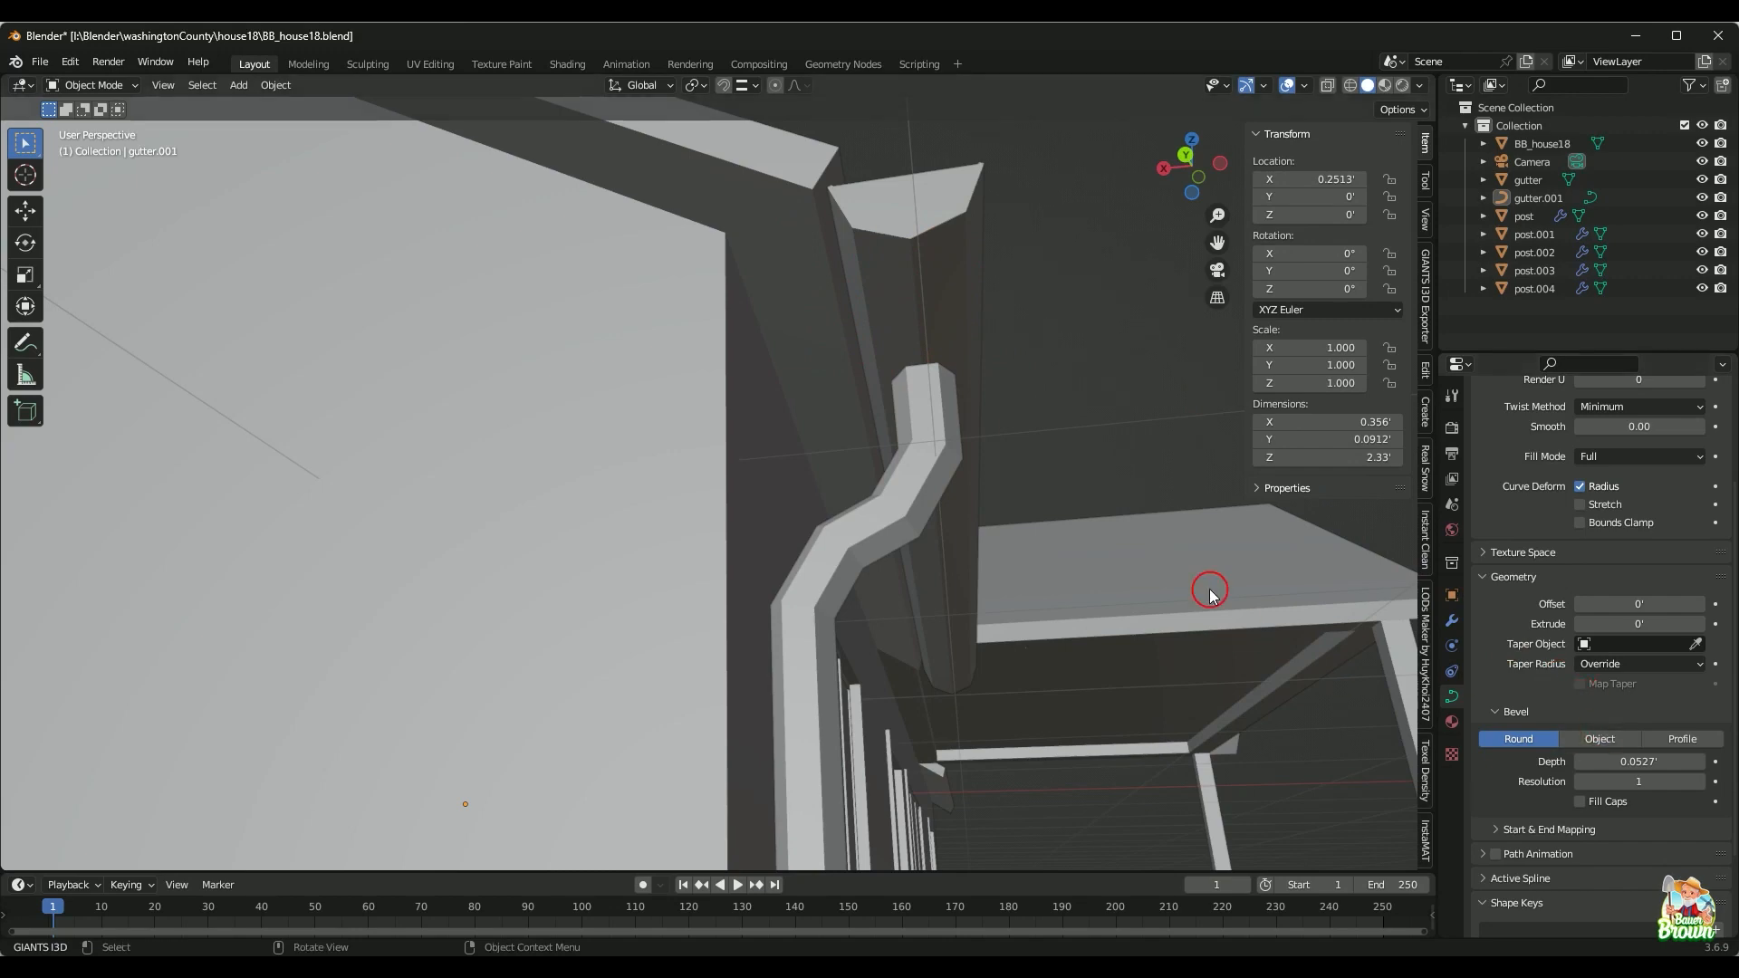
Step: Examine the downspout's course from the gutter to its lower end, and how its upper end meets the gutter
scroll(1163, 535, down, 6)
middle_drag(1153, 513, 1036, 562)
shift+middle_drag(838, 648, 871, 480)
scroll(950, 549, up, 5)
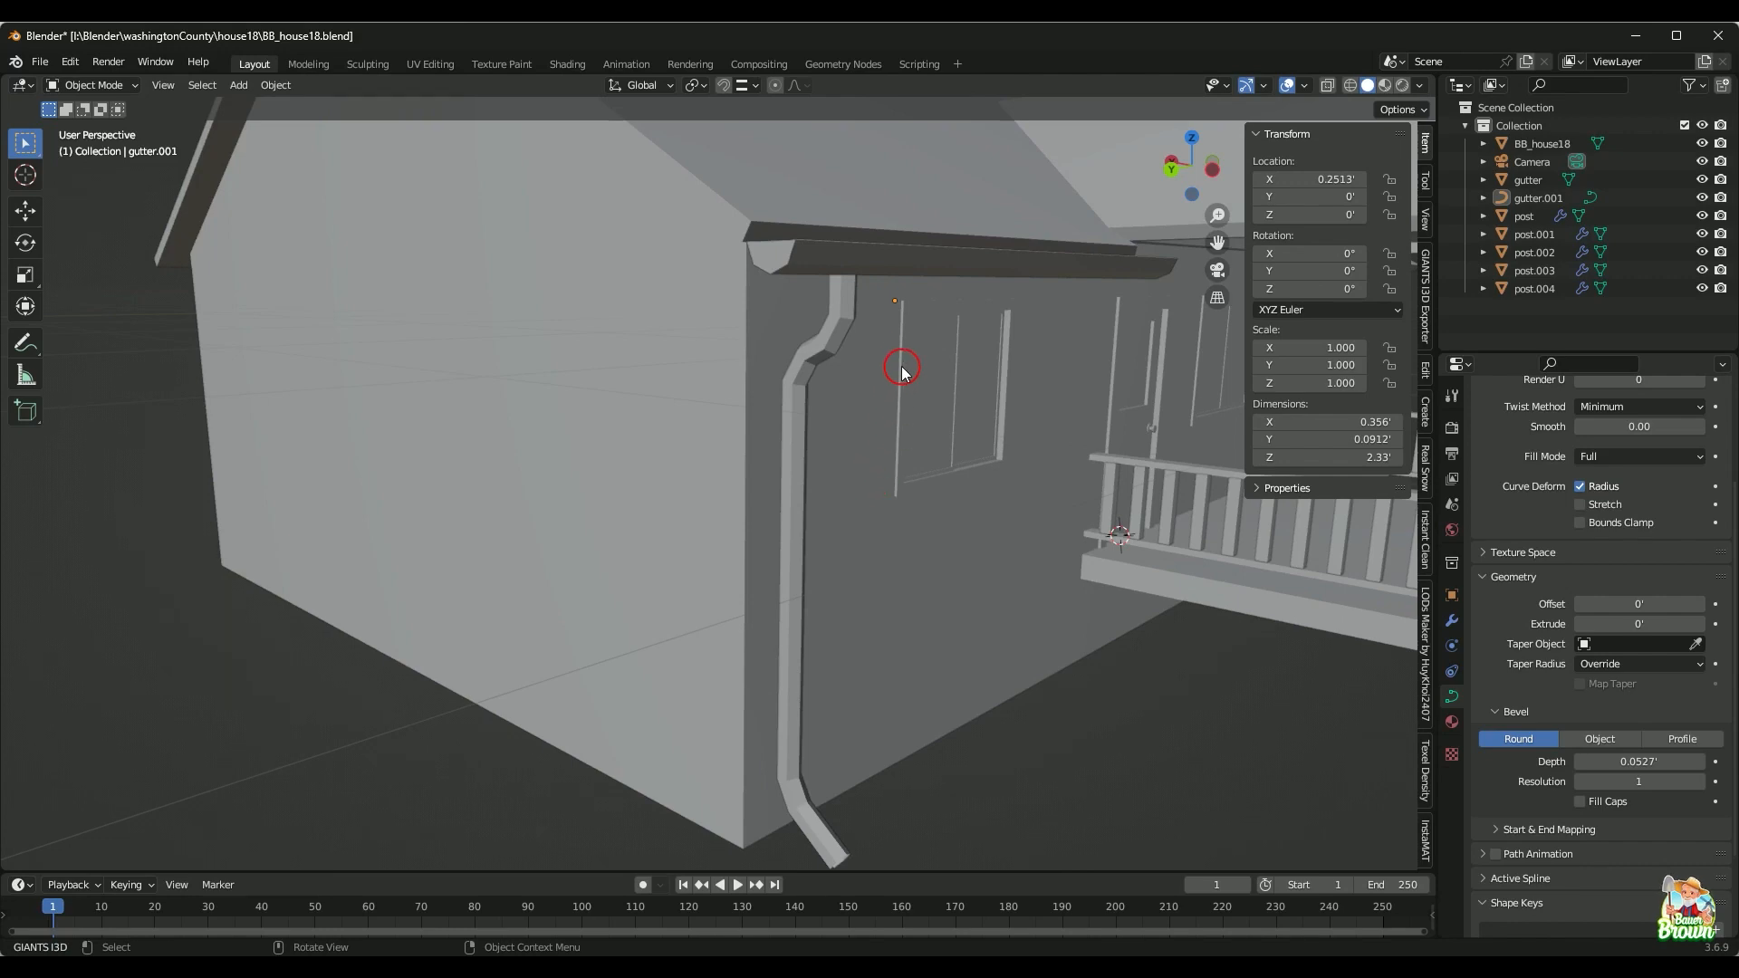
mouse_move(901, 366)
shift+middle_down()
mouse_move(883, 502)
mouse_move(873, 381)
shift+middle_up()
scroll(873, 380, up, 3)
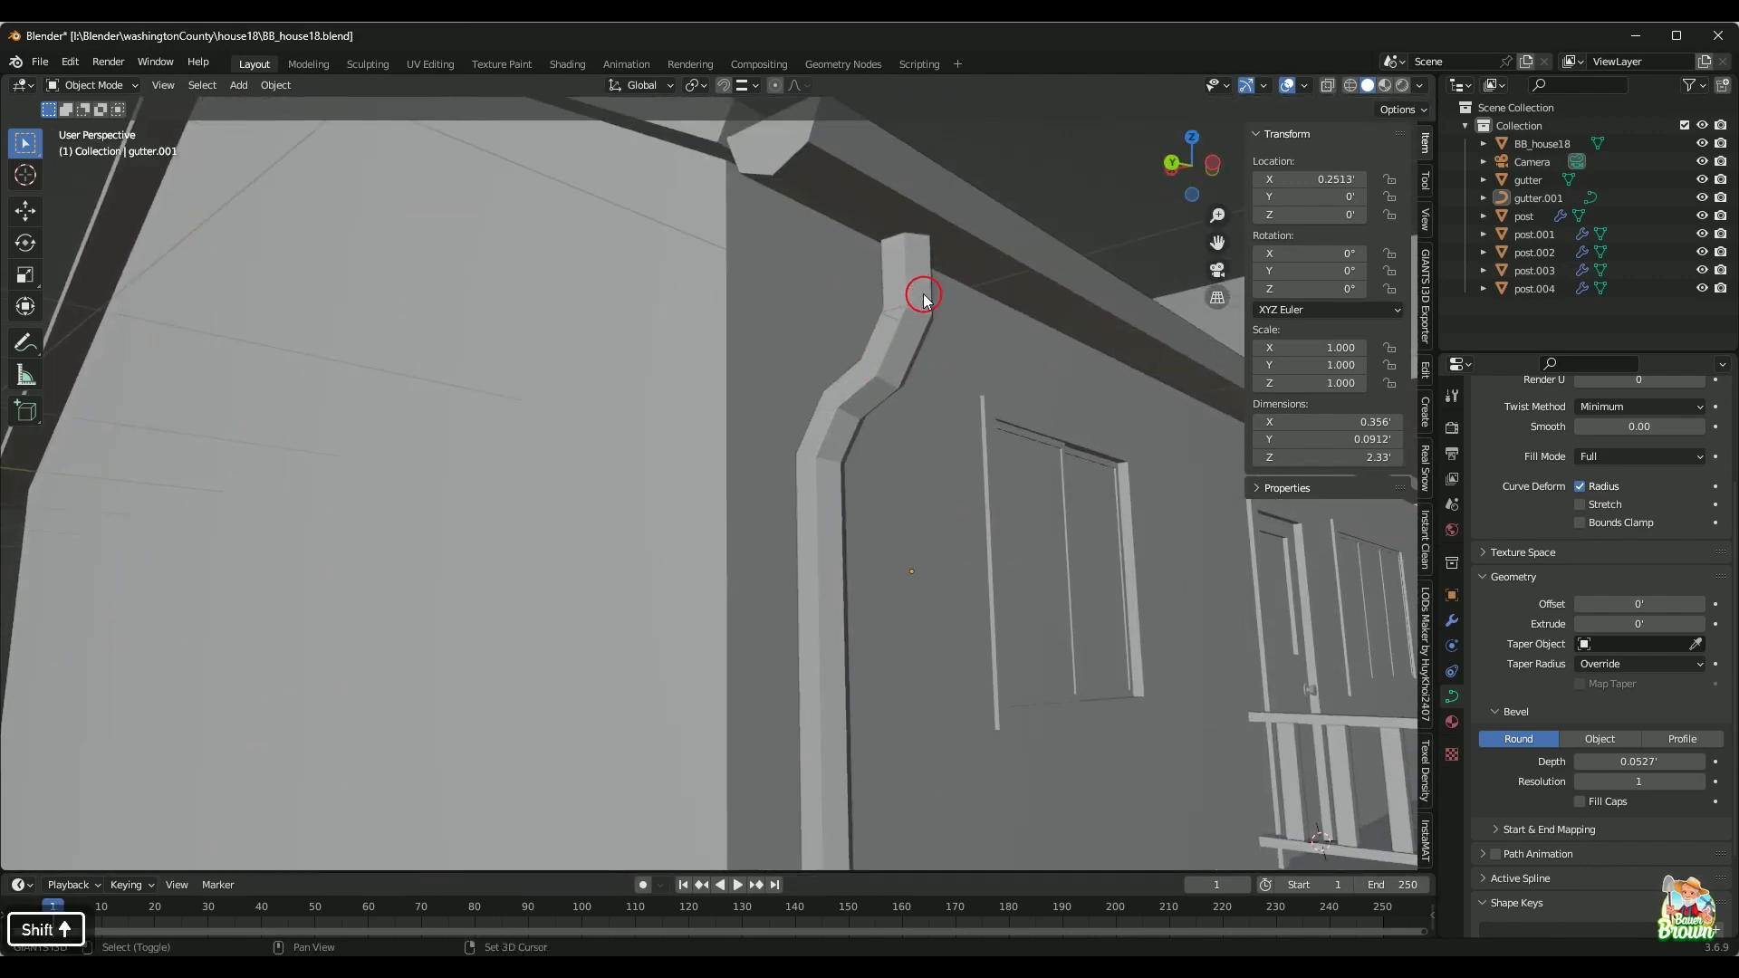
shift+middle_drag(922, 294, 808, 561)
scroll(881, 427, up, 3)
mouse_move(881, 427)
middle_down()
mouse_move(878, 451)
mouse_move(819, 474)
mouse_move(804, 567)
mouse_move(812, 555)
mouse_move(817, 600)
mouse_move(807, 574)
mouse_move(869, 497)
mouse_move(861, 513)
mouse_move(851, 497)
mouse_move(877, 453)
middle_up()
scroll(883, 447, up, 2)
scroll(886, 471, down, 3)
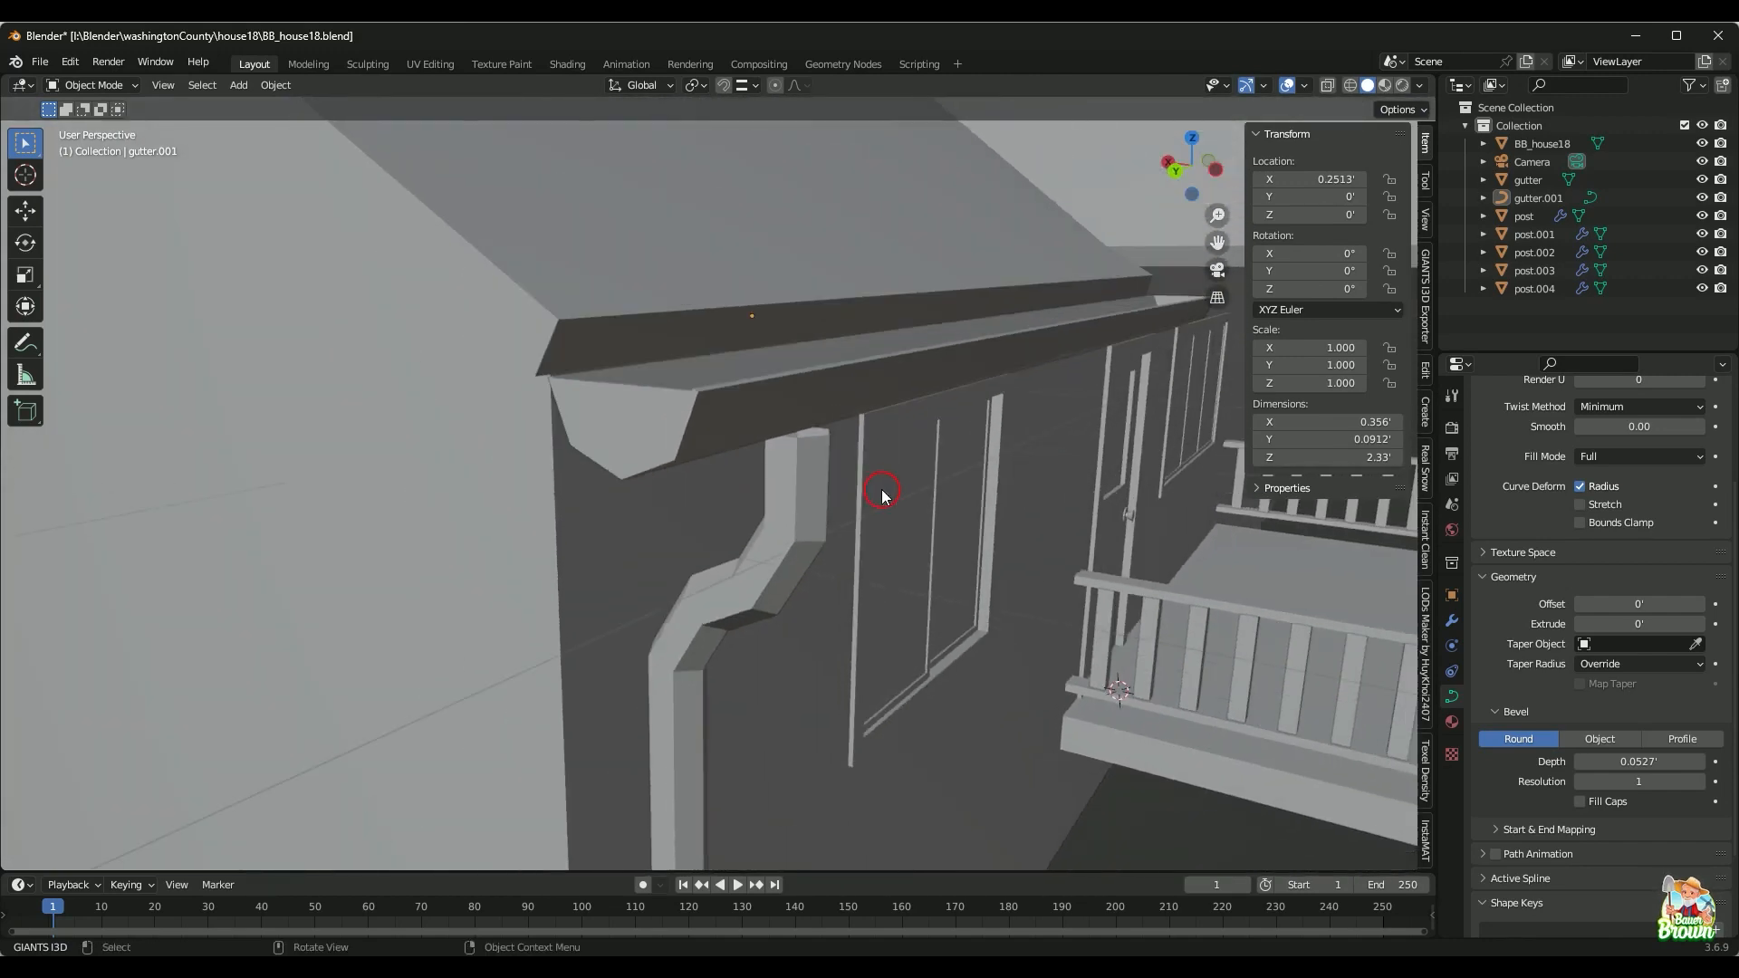
Step: Raise the downspout curve's topmost control point about 0.034' along Z so the pipe passes through the gutter floor, and finish editing
click(811, 481)
key(Tab)
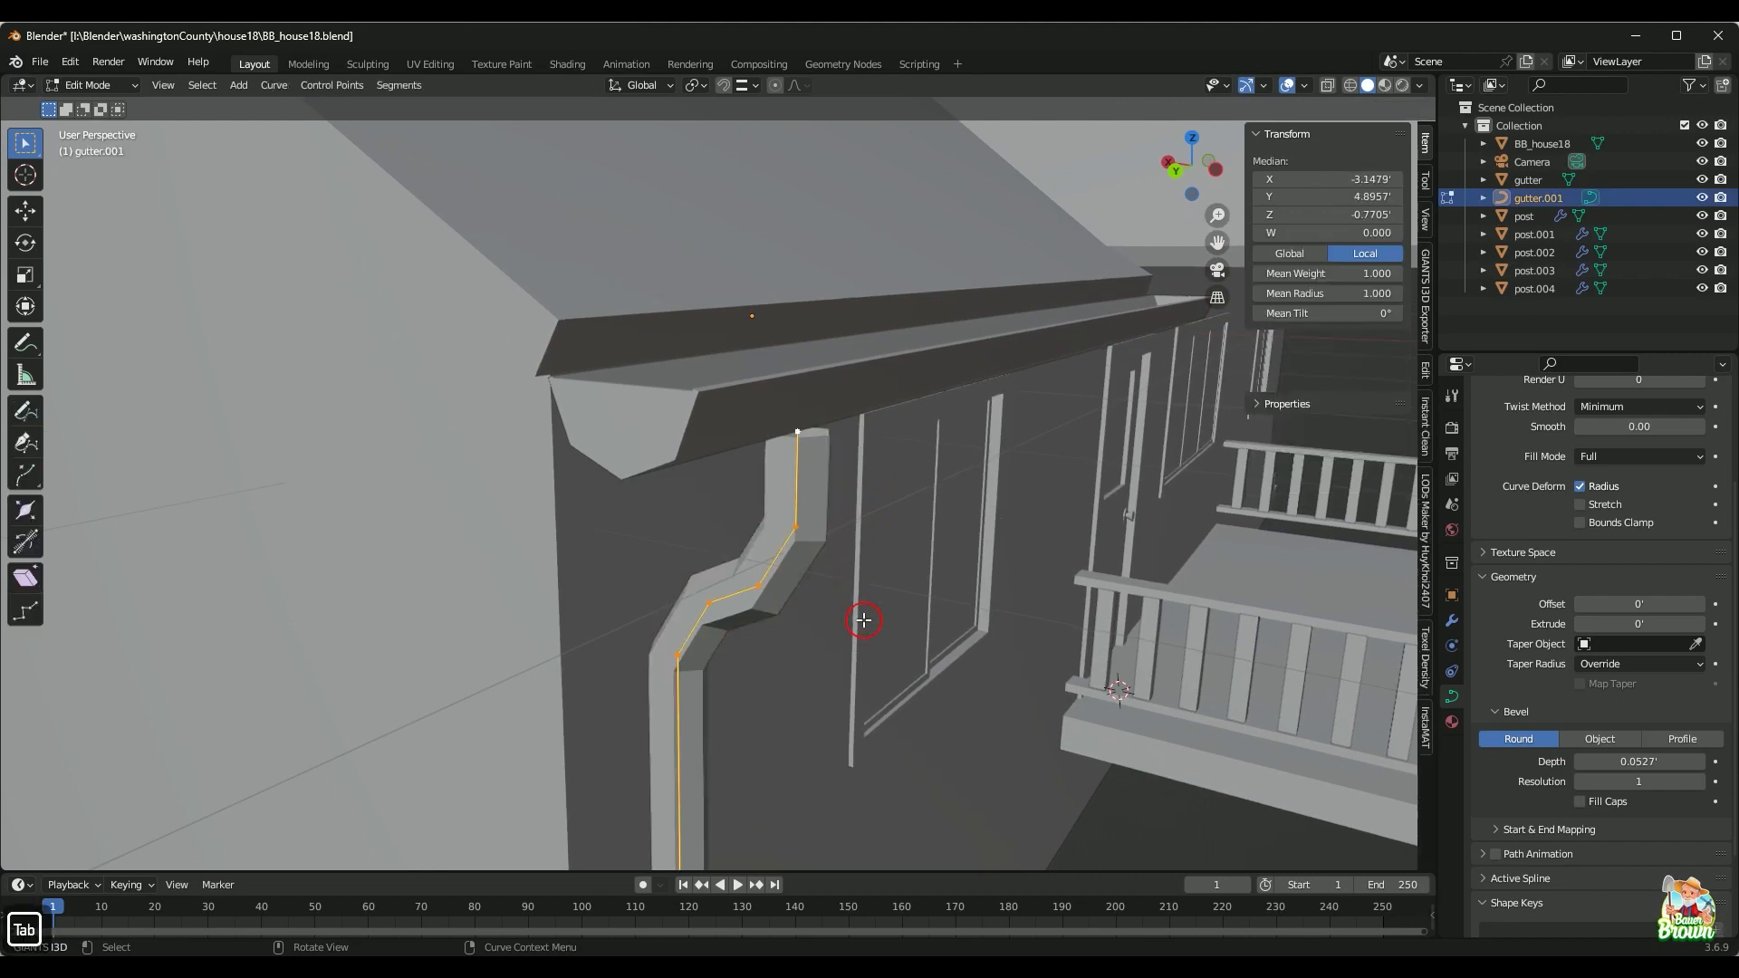
click(801, 428)
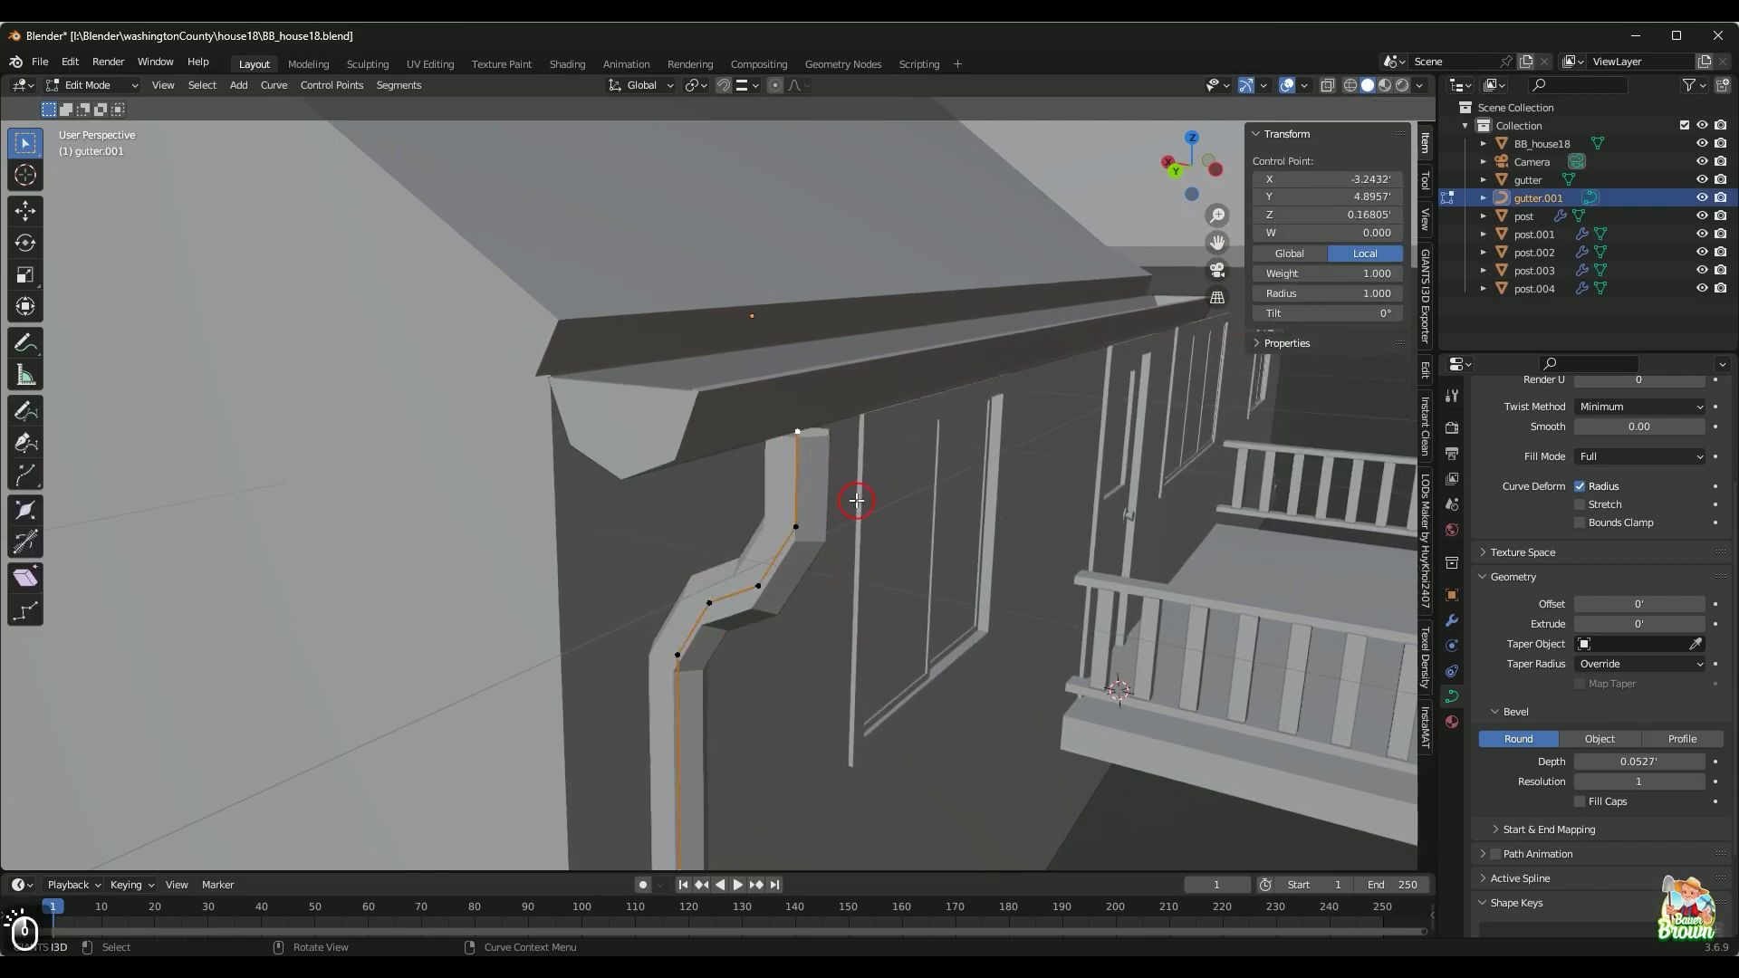
middle_drag(879, 610, 915, 589)
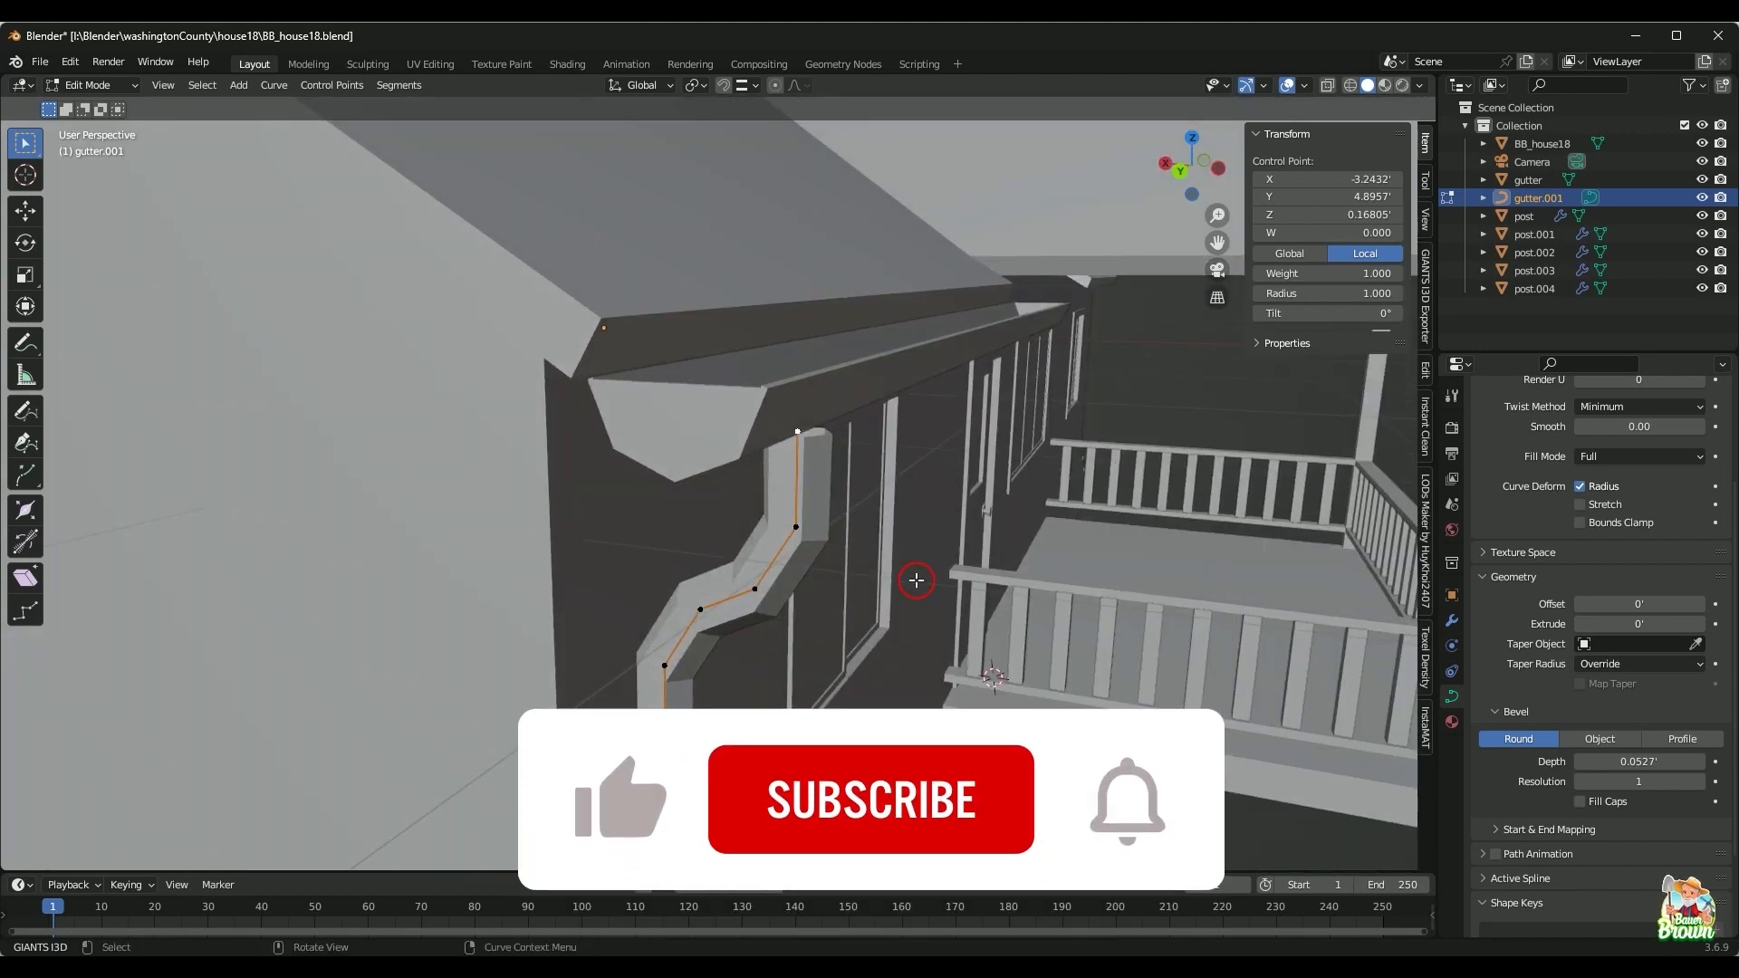
key(g)
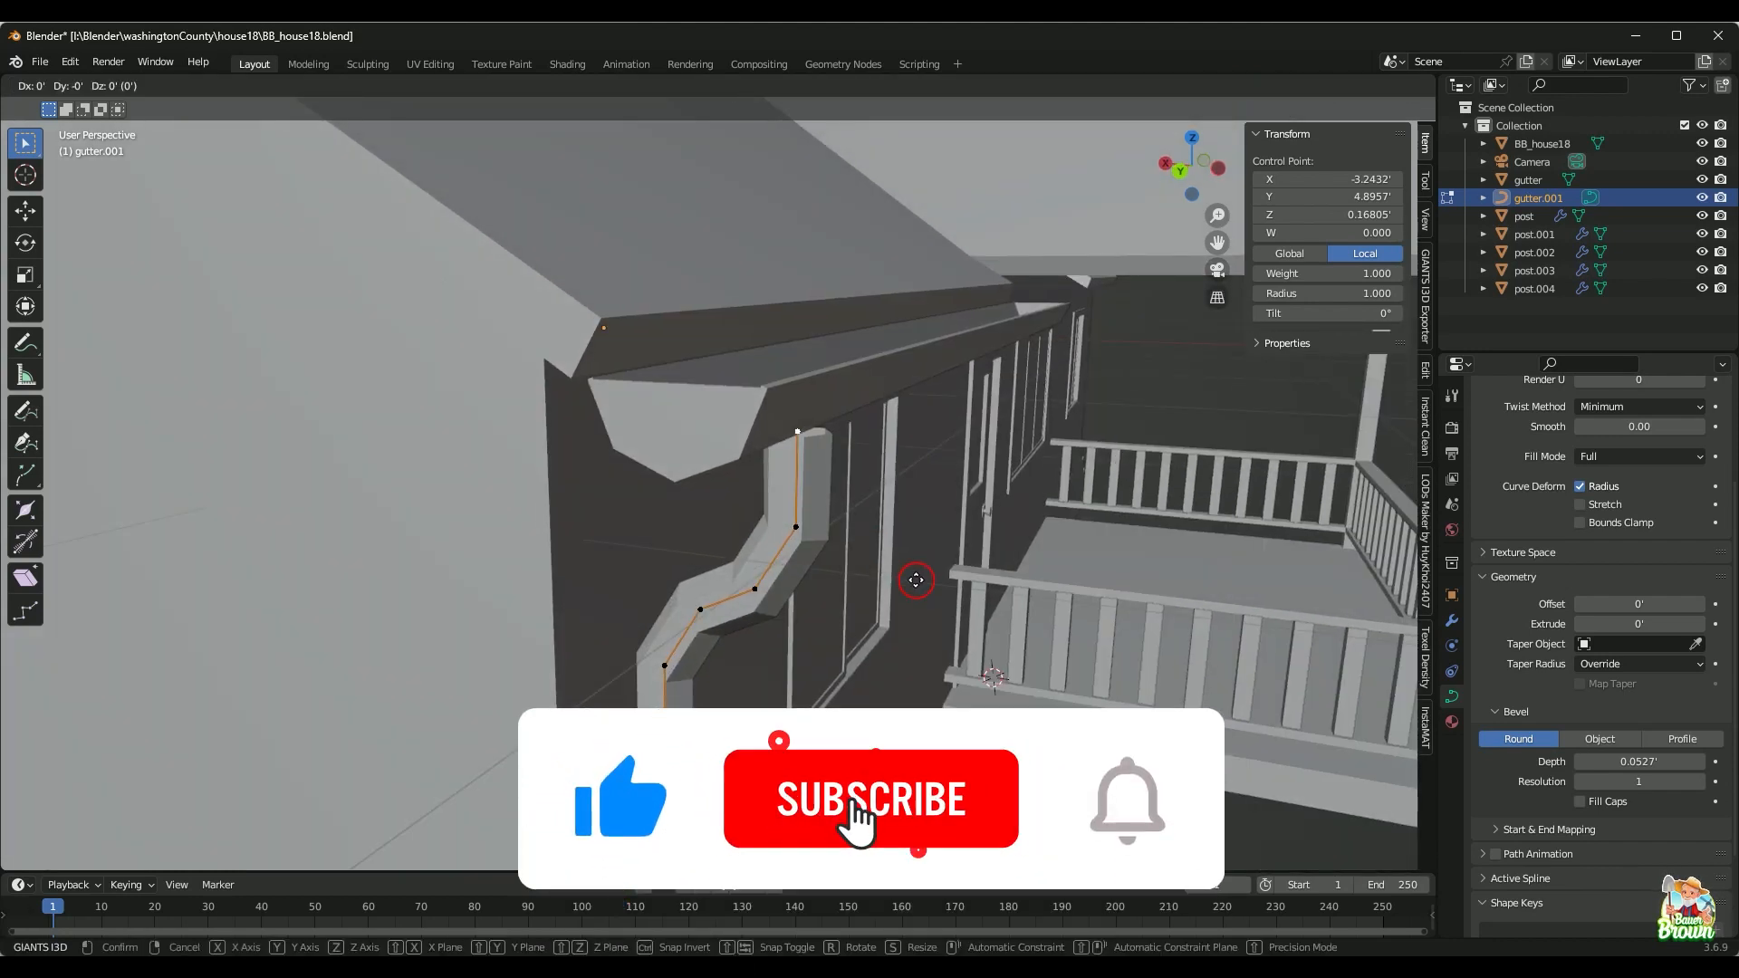
key(Escape)
middle_drag(916, 580, 955, 640)
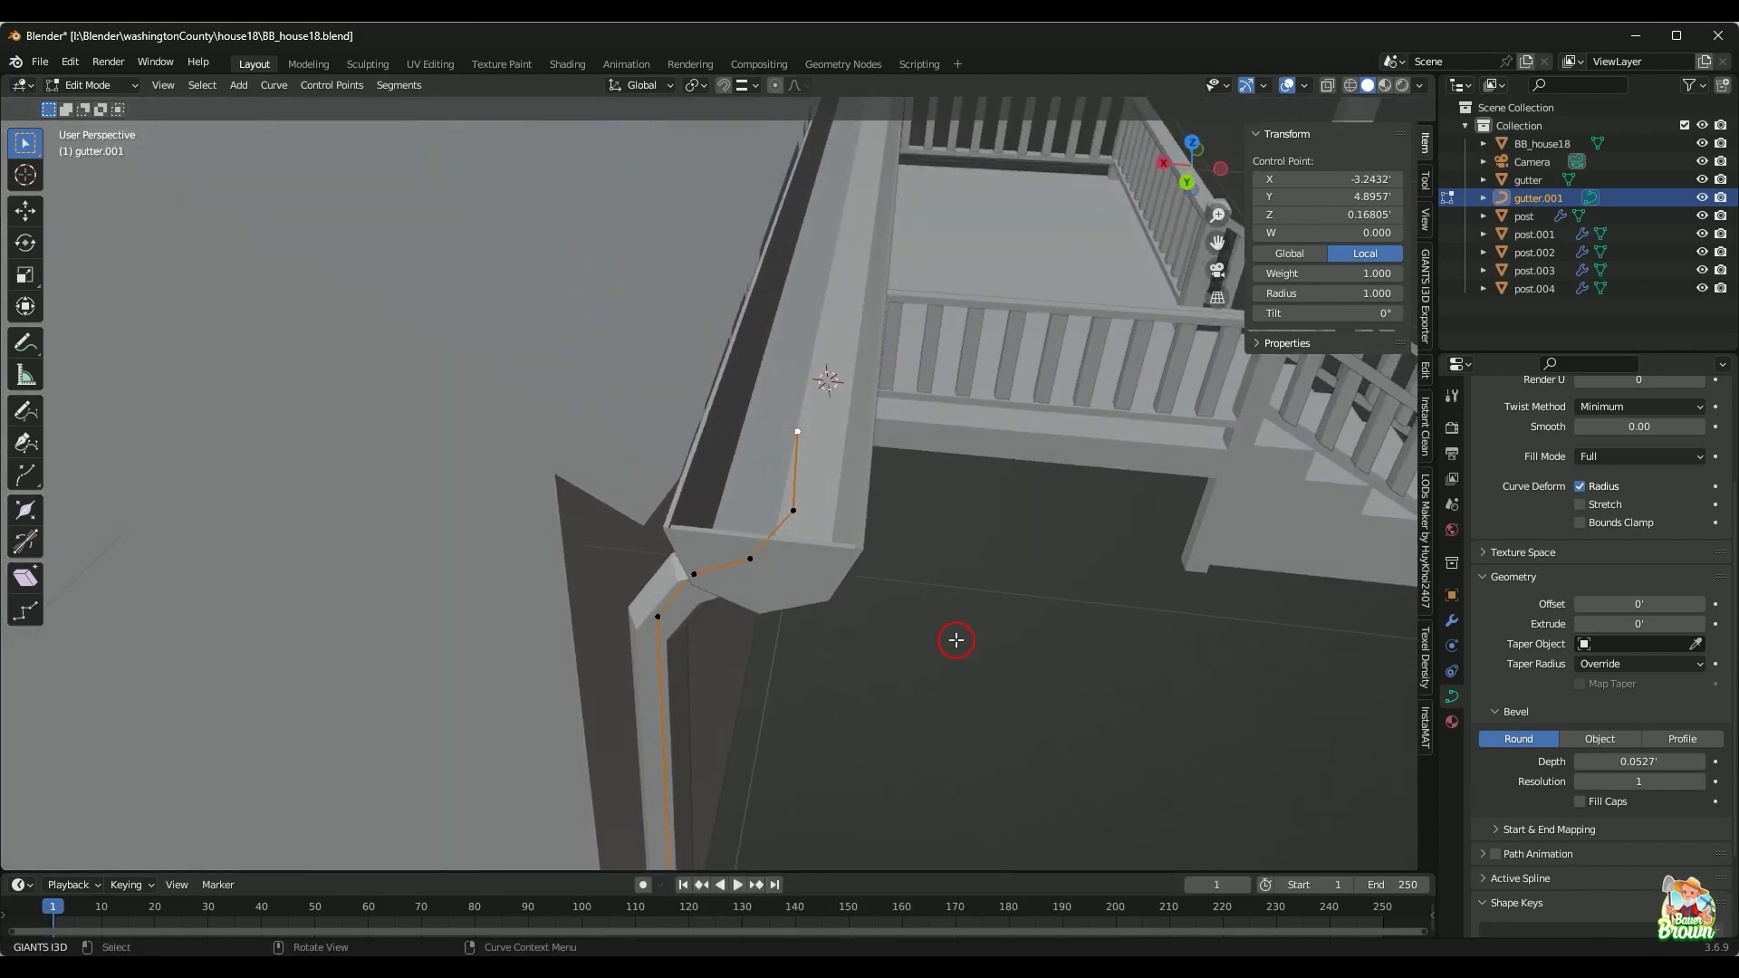
key(g)
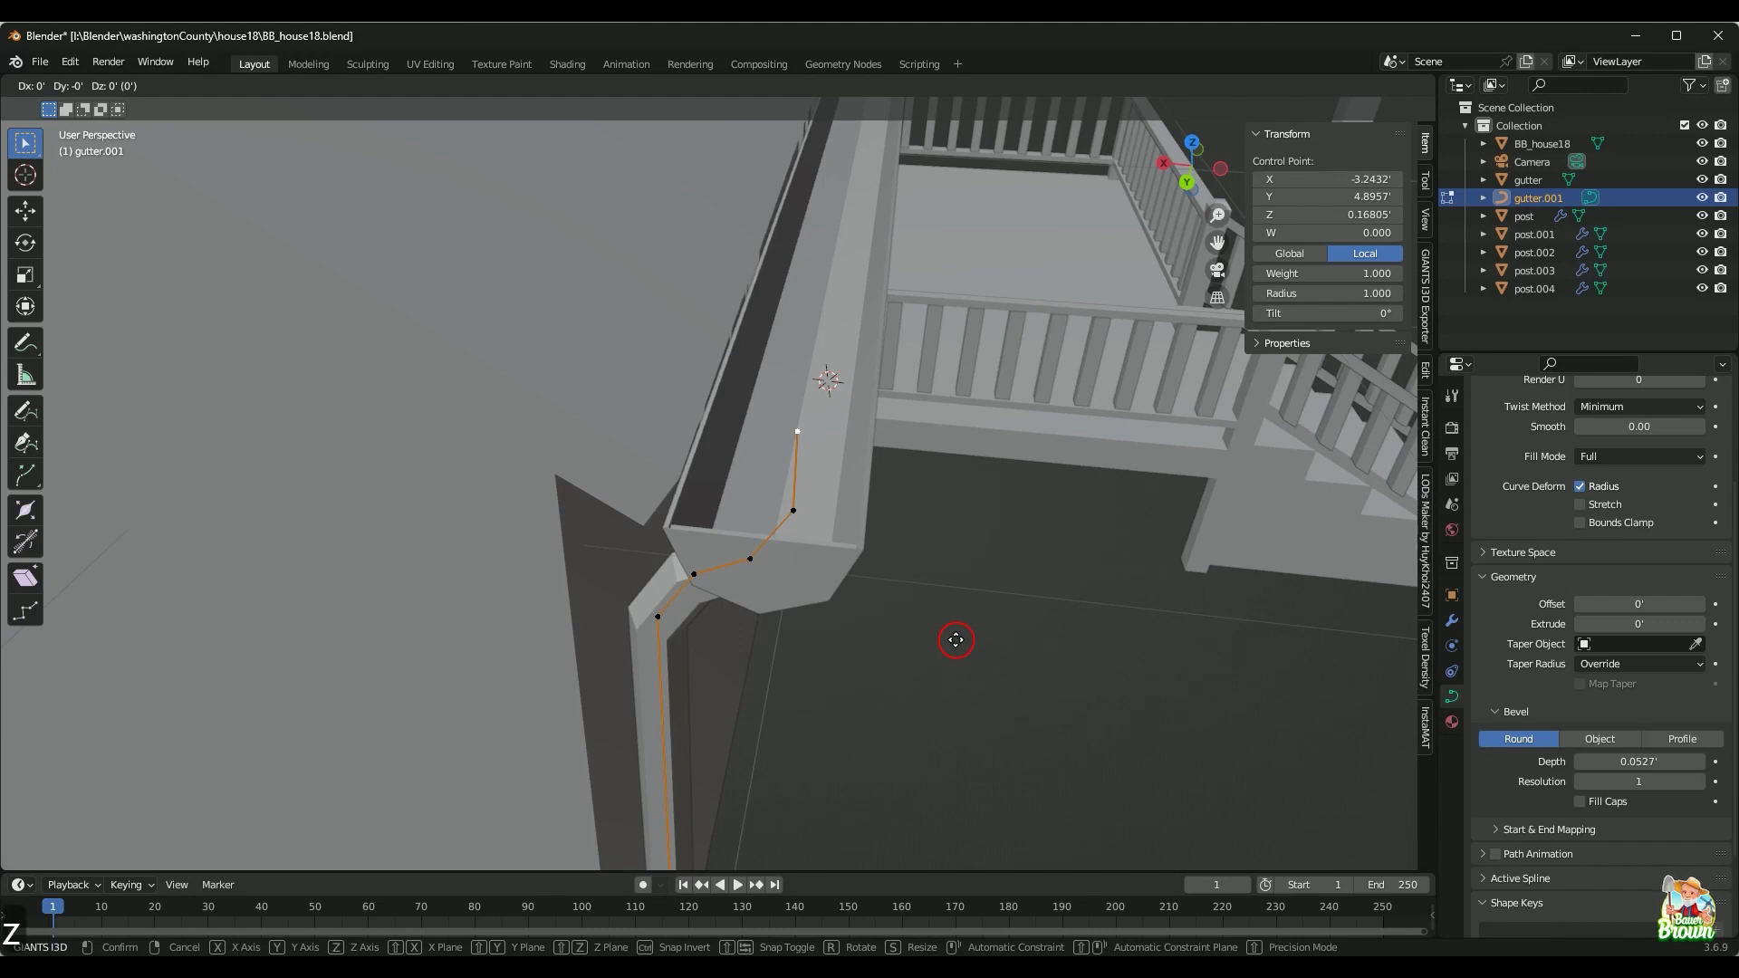
key(z)
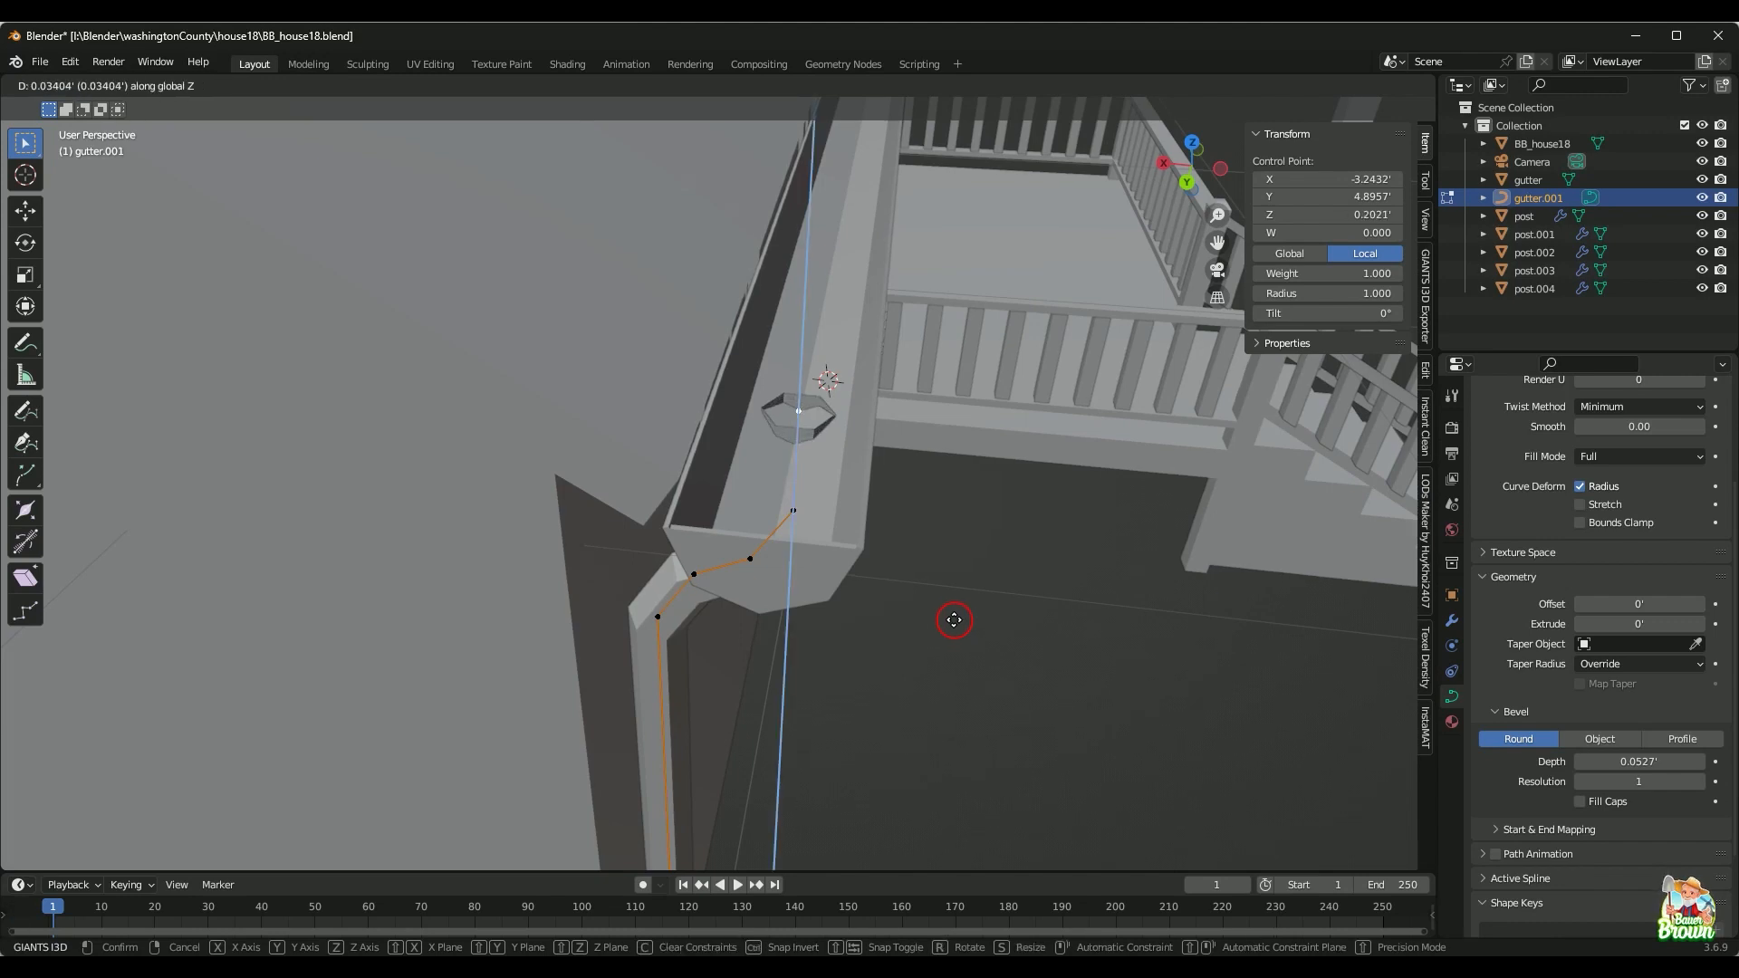
click(951, 622)
middle_drag(951, 621, 986, 494)
click(976, 466)
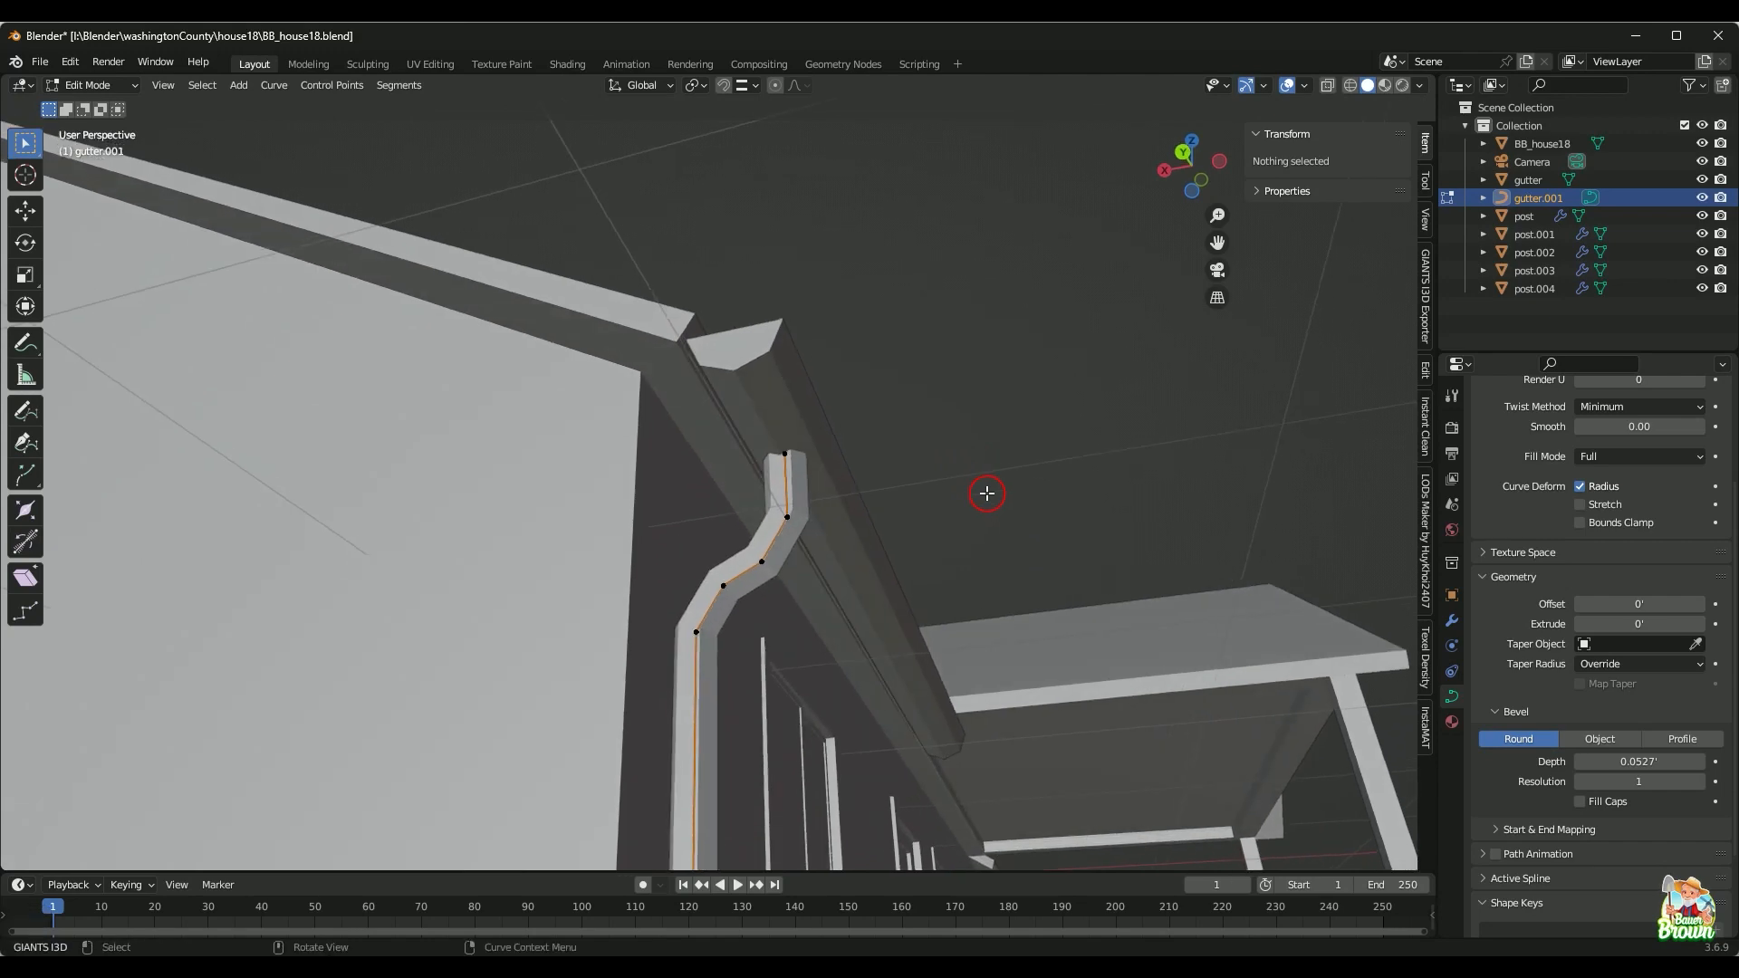
key(Tab)
Step: Select the four control points at both ends of the downspout's vertical run and nudge them slightly along the X axis
scroll(879, 468, down, 2)
middle_drag(880, 470, 958, 650)
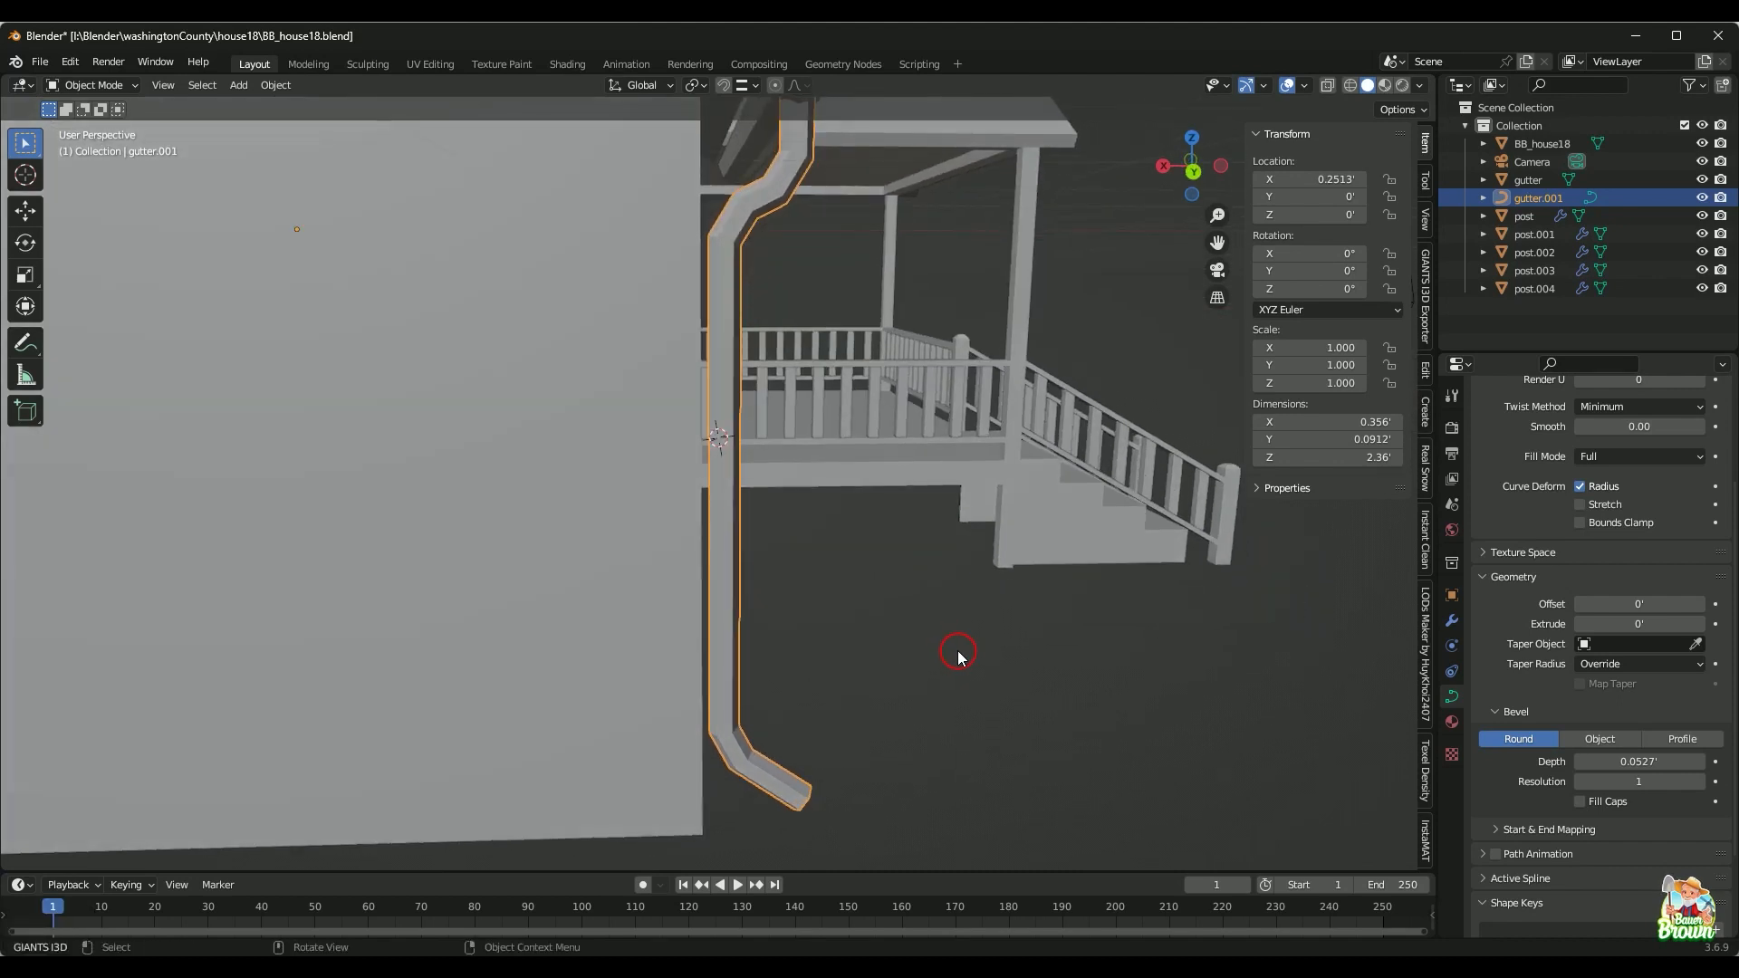
key(Tab)
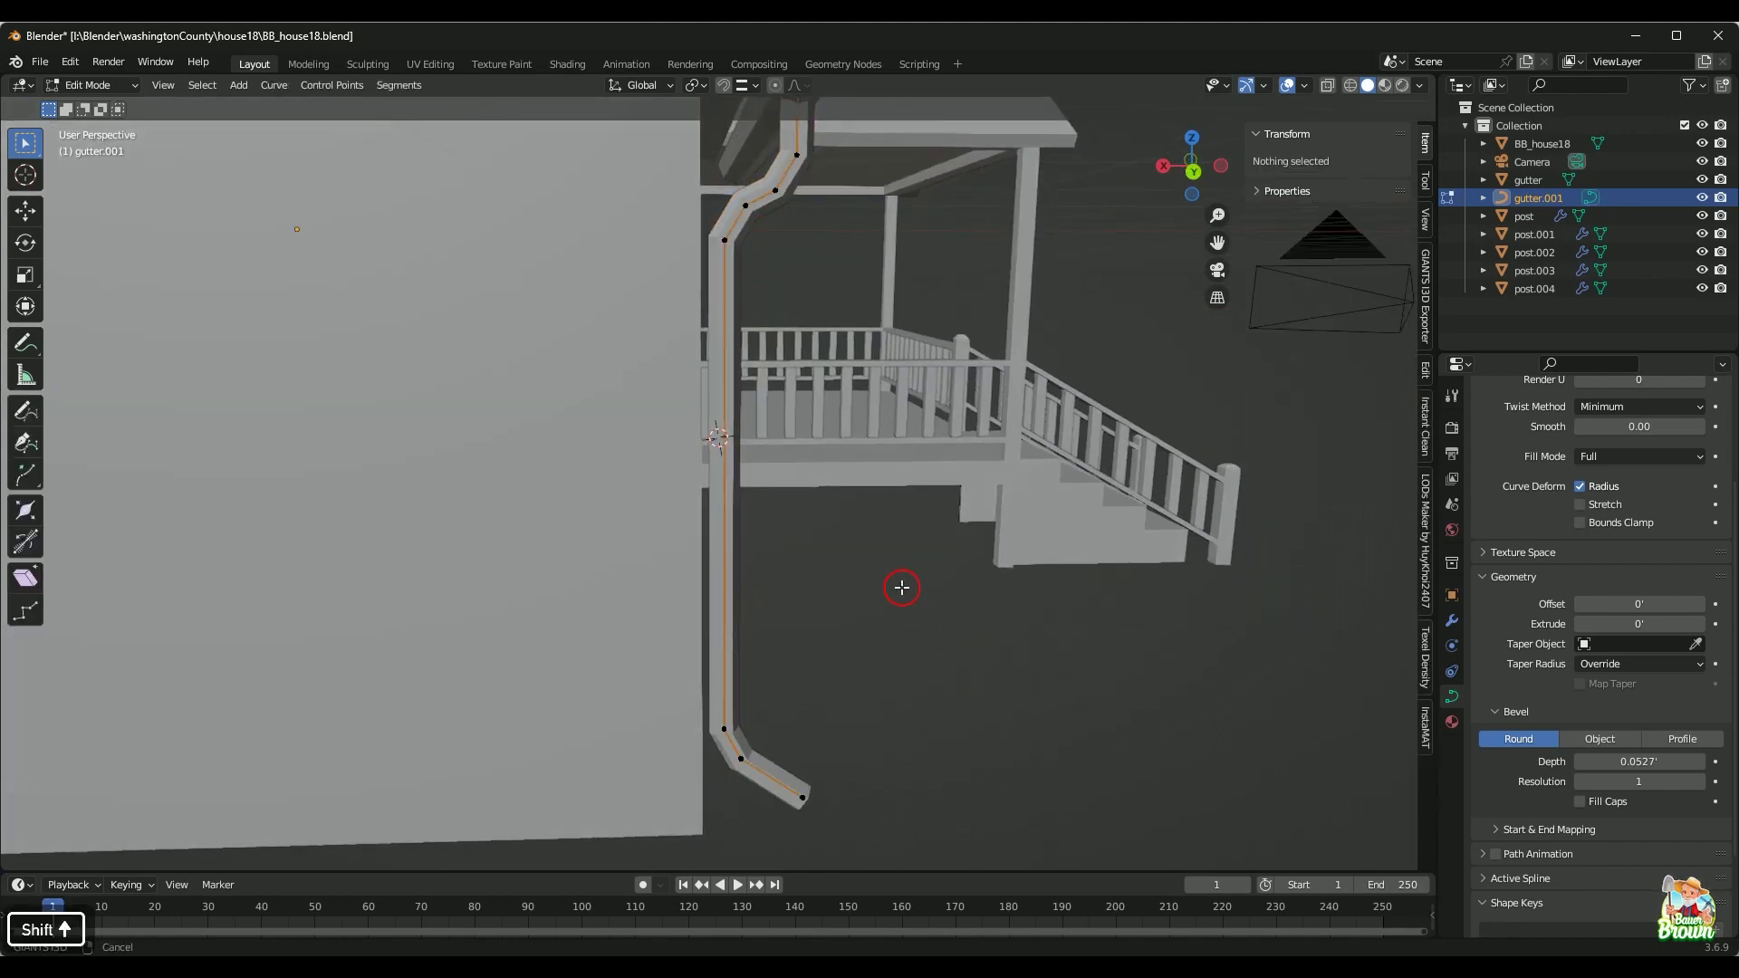
shift+middle_drag(904, 586, 893, 599)
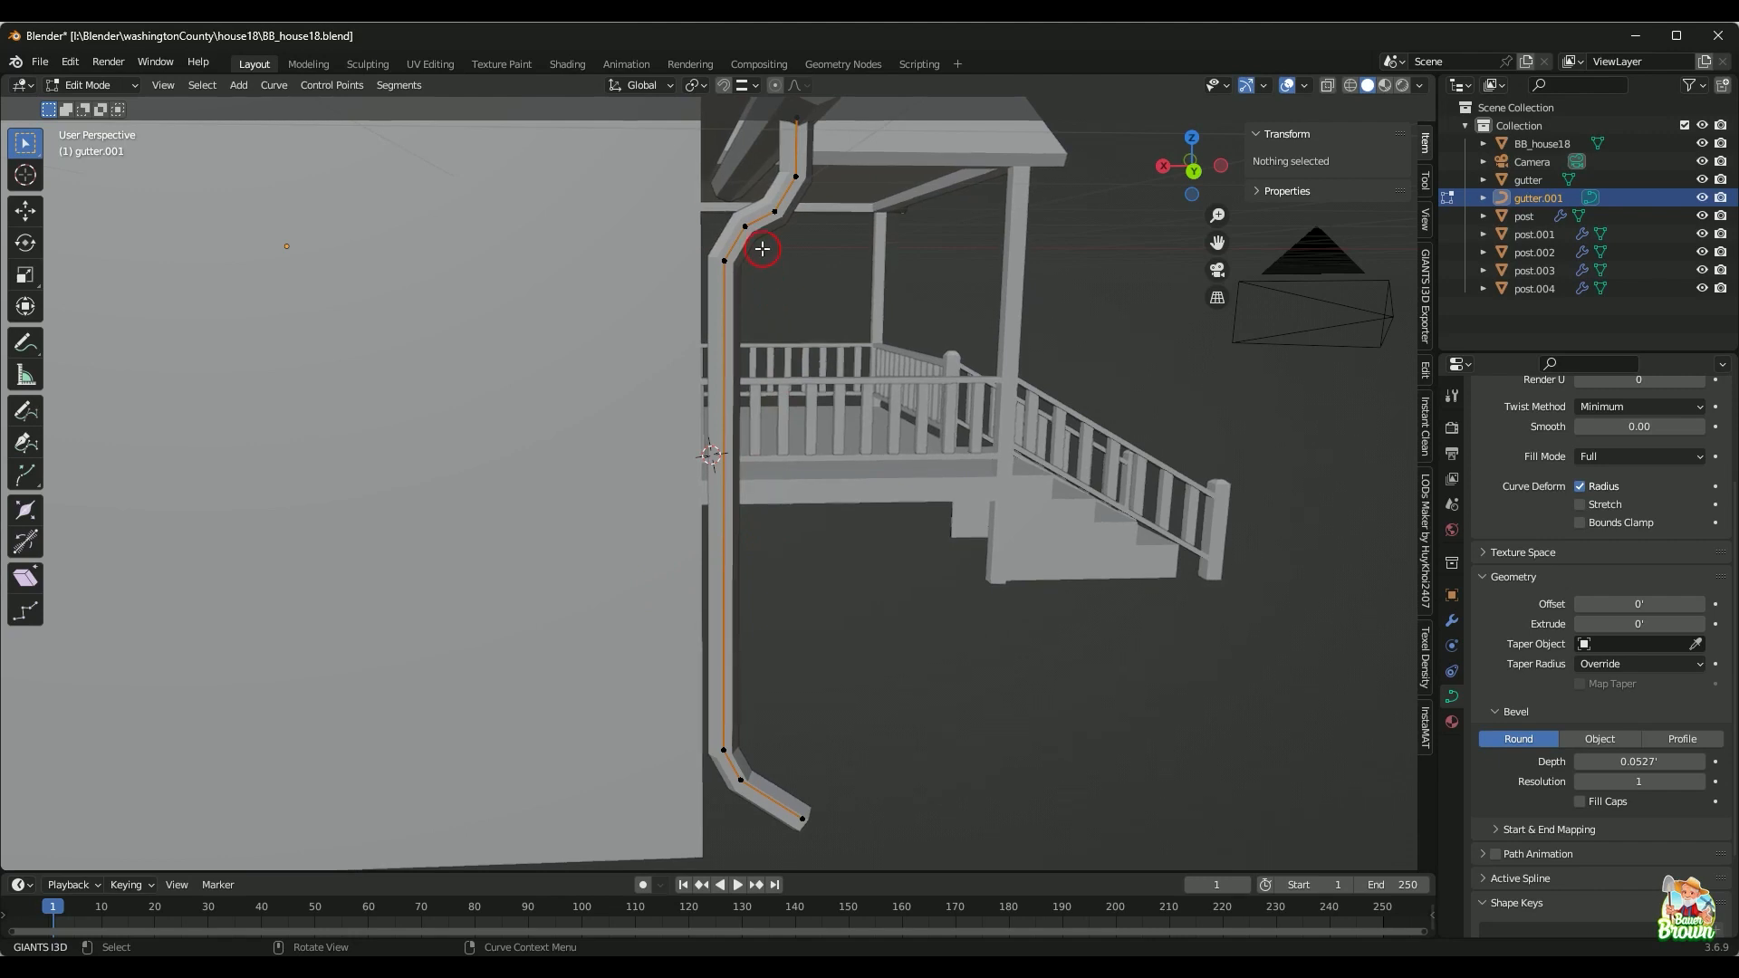
click(750, 220)
shift+scroll(788, 400, down, 5)
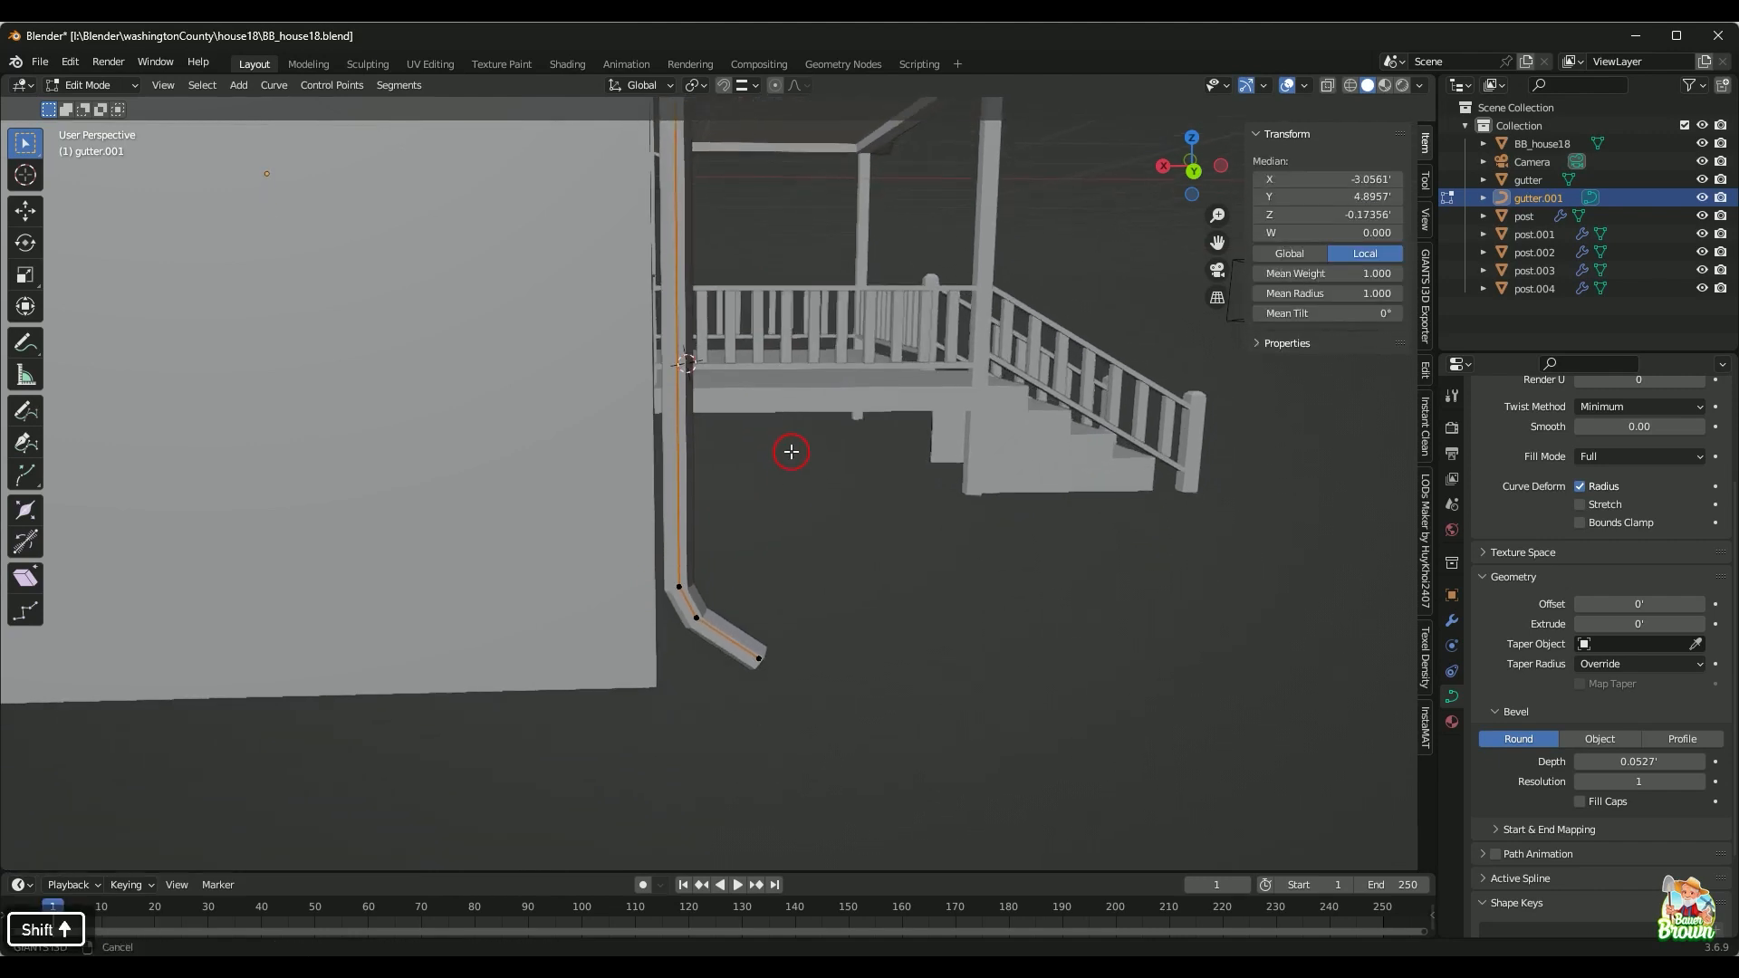
shift+click(690, 589)
middle_drag(794, 596, 808, 643)
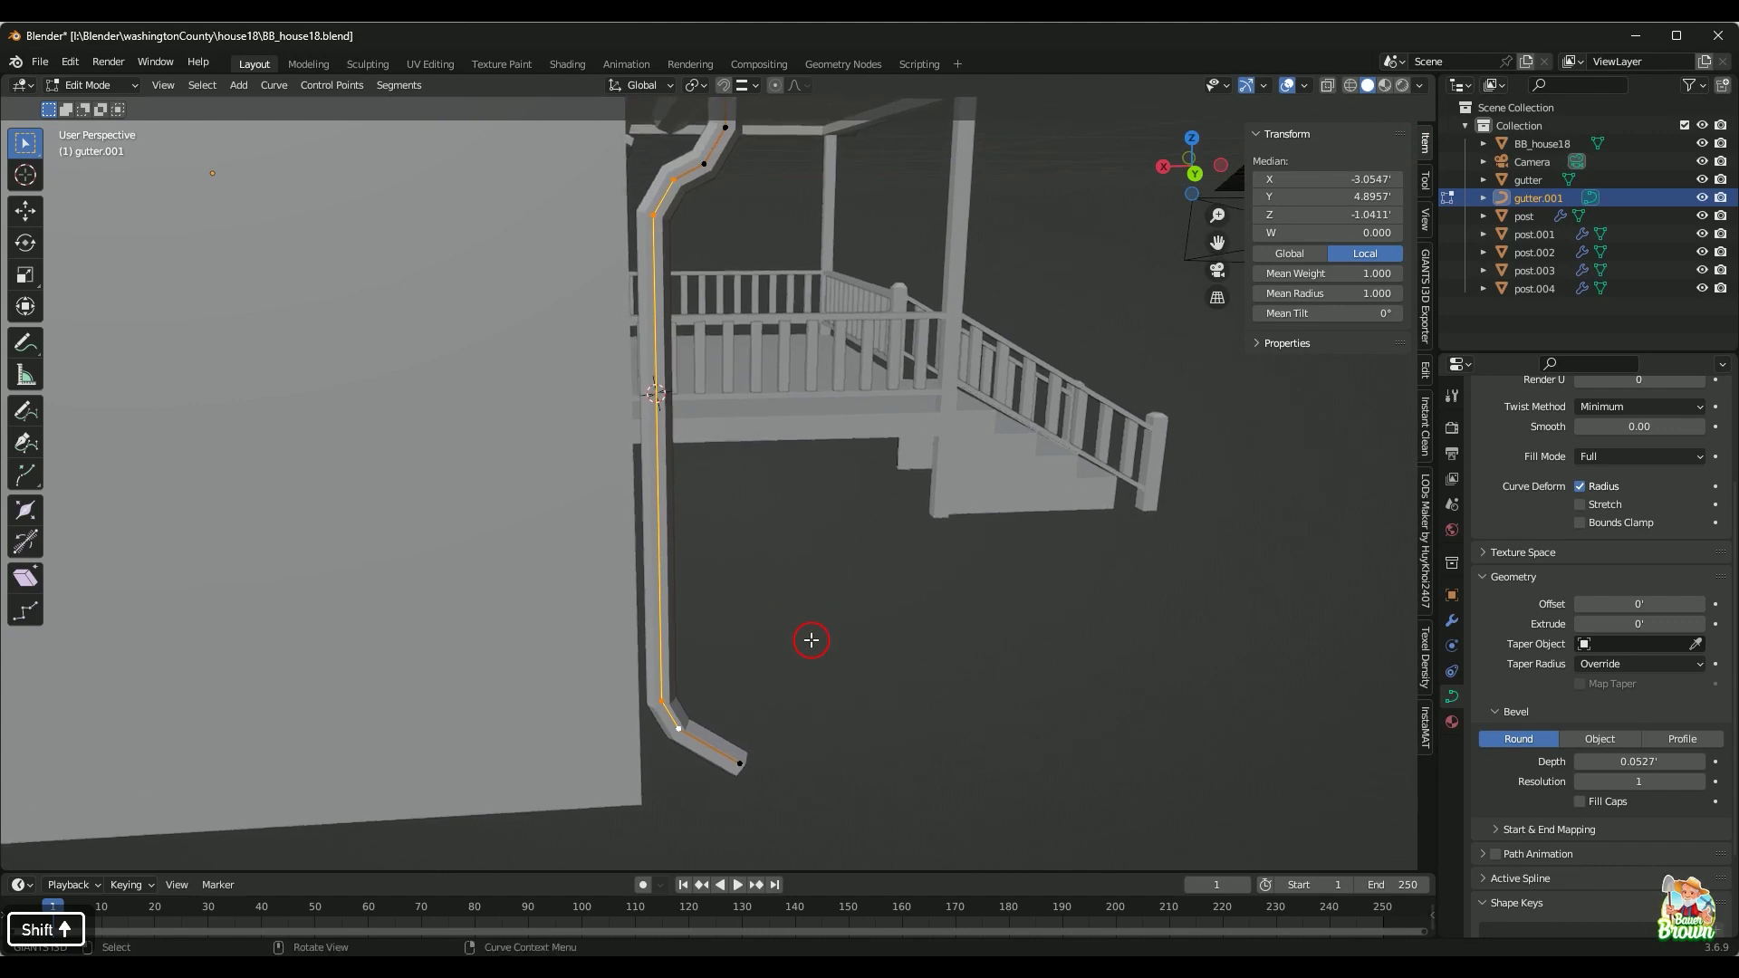
key(g)
key(x)
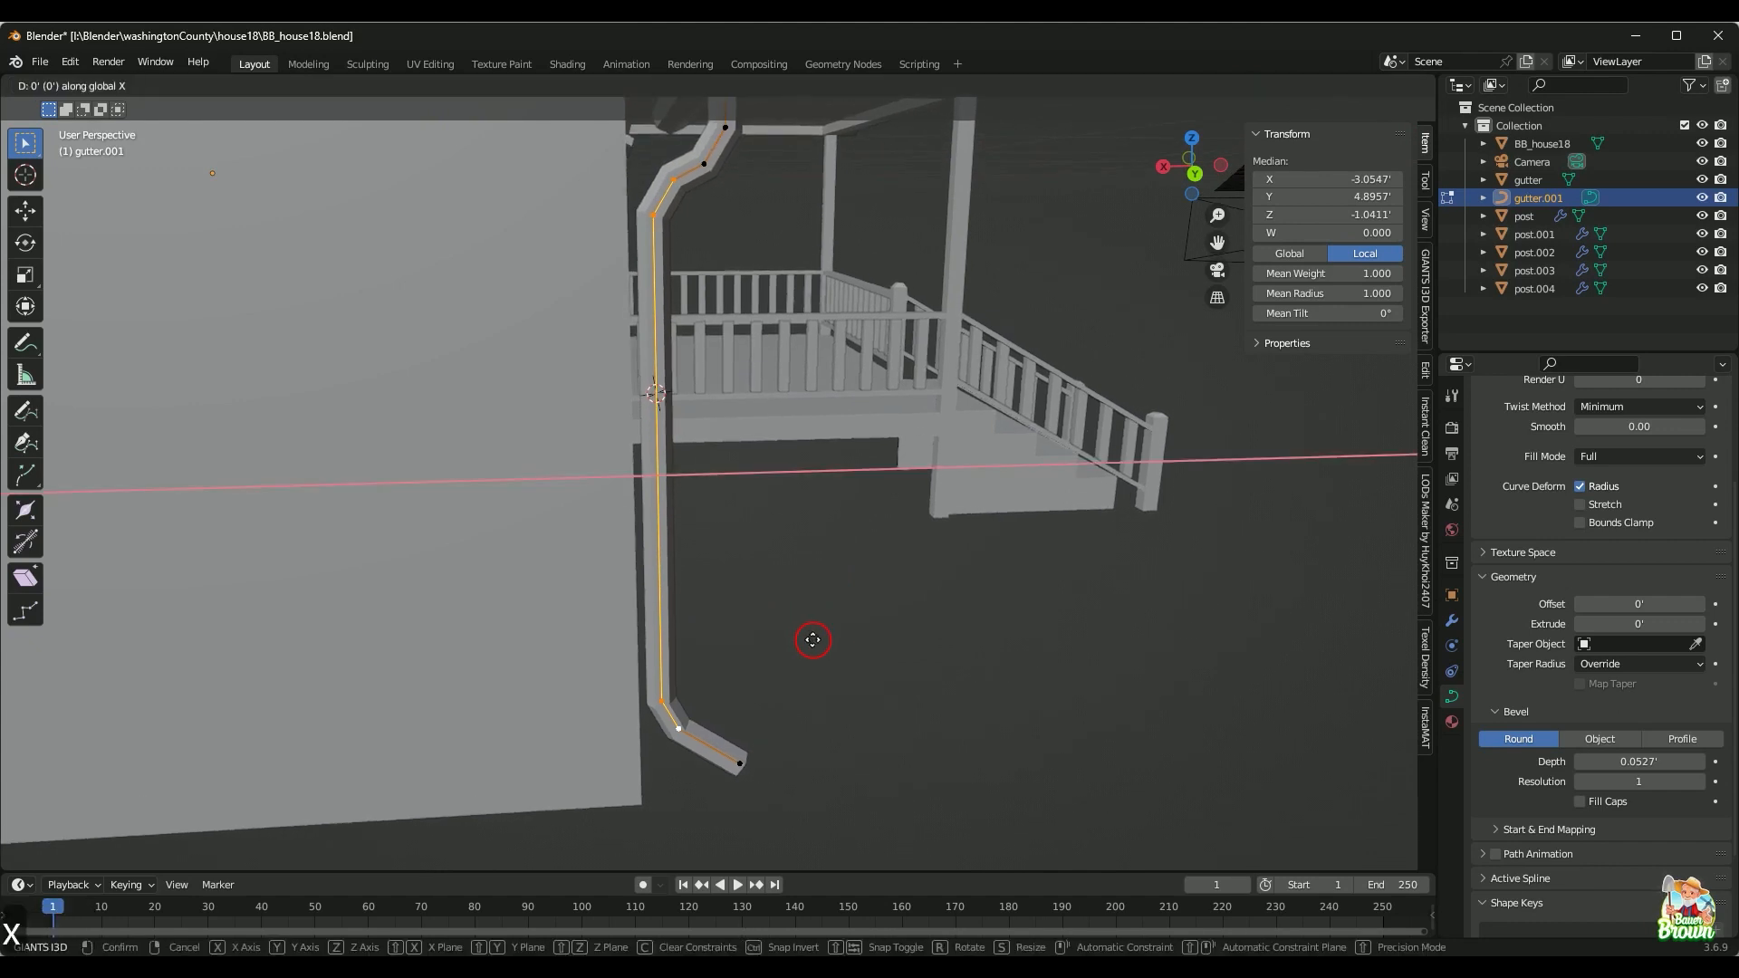
key(shift)
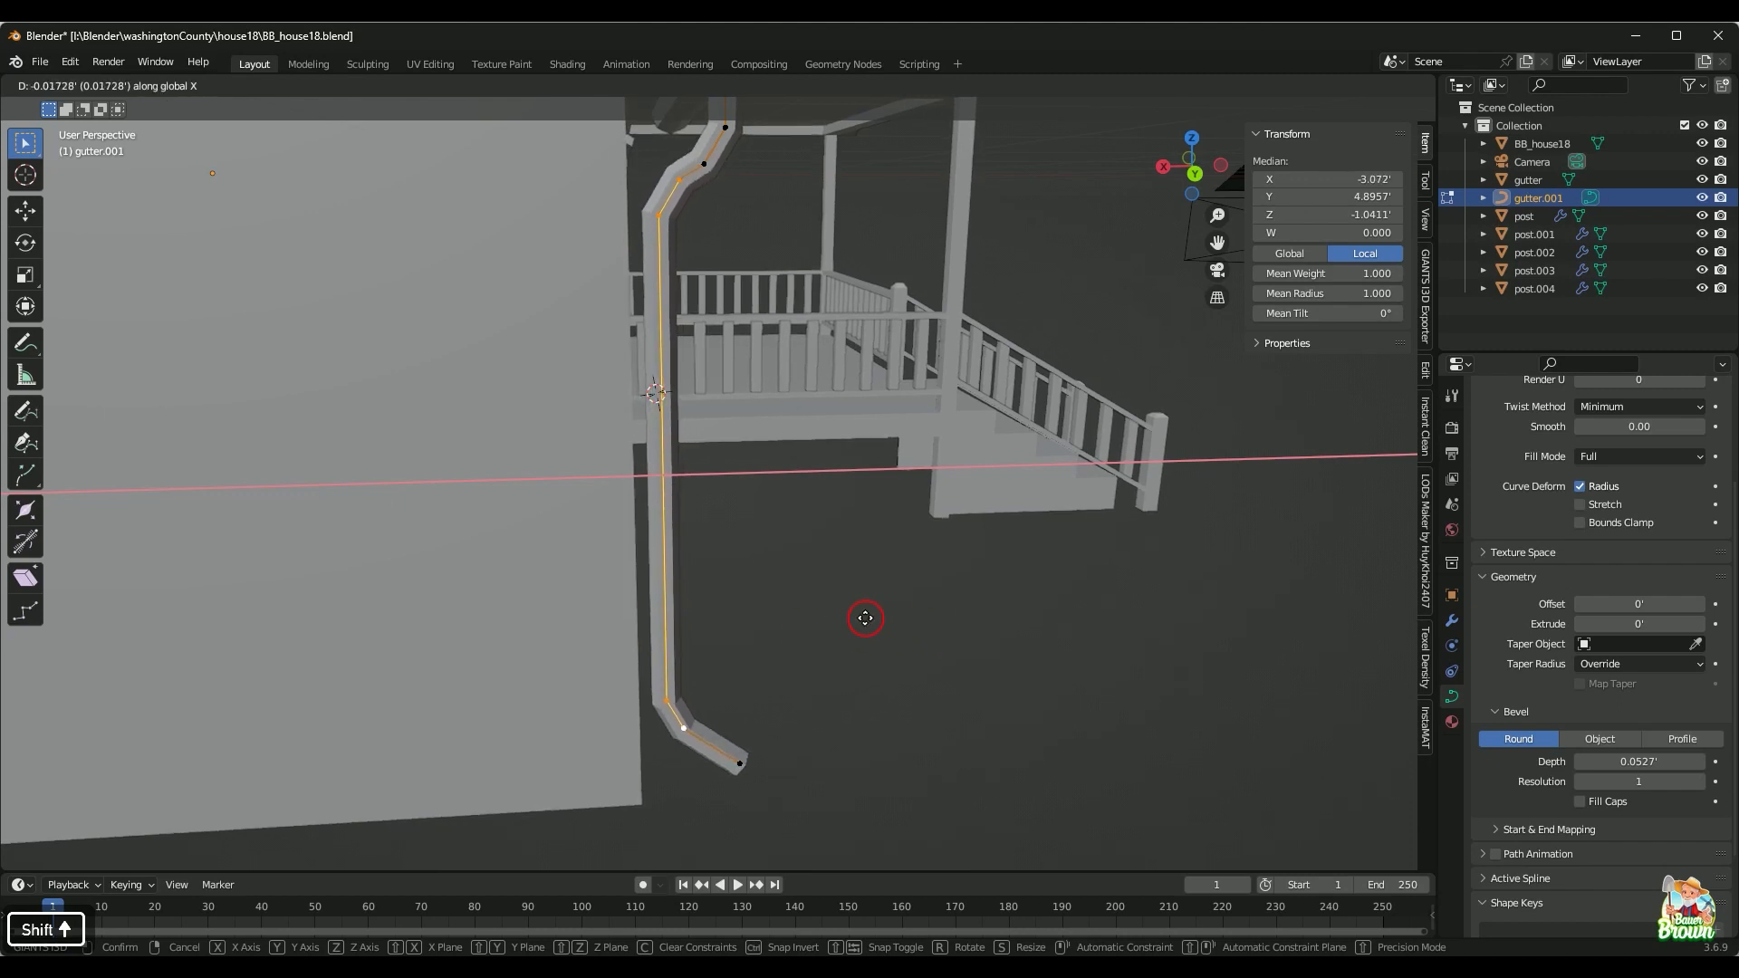
click(810, 587)
middle_drag(812, 590, 804, 652)
click(720, 693)
middle_drag(721, 693, 951, 657)
scroll(916, 655, up, 6)
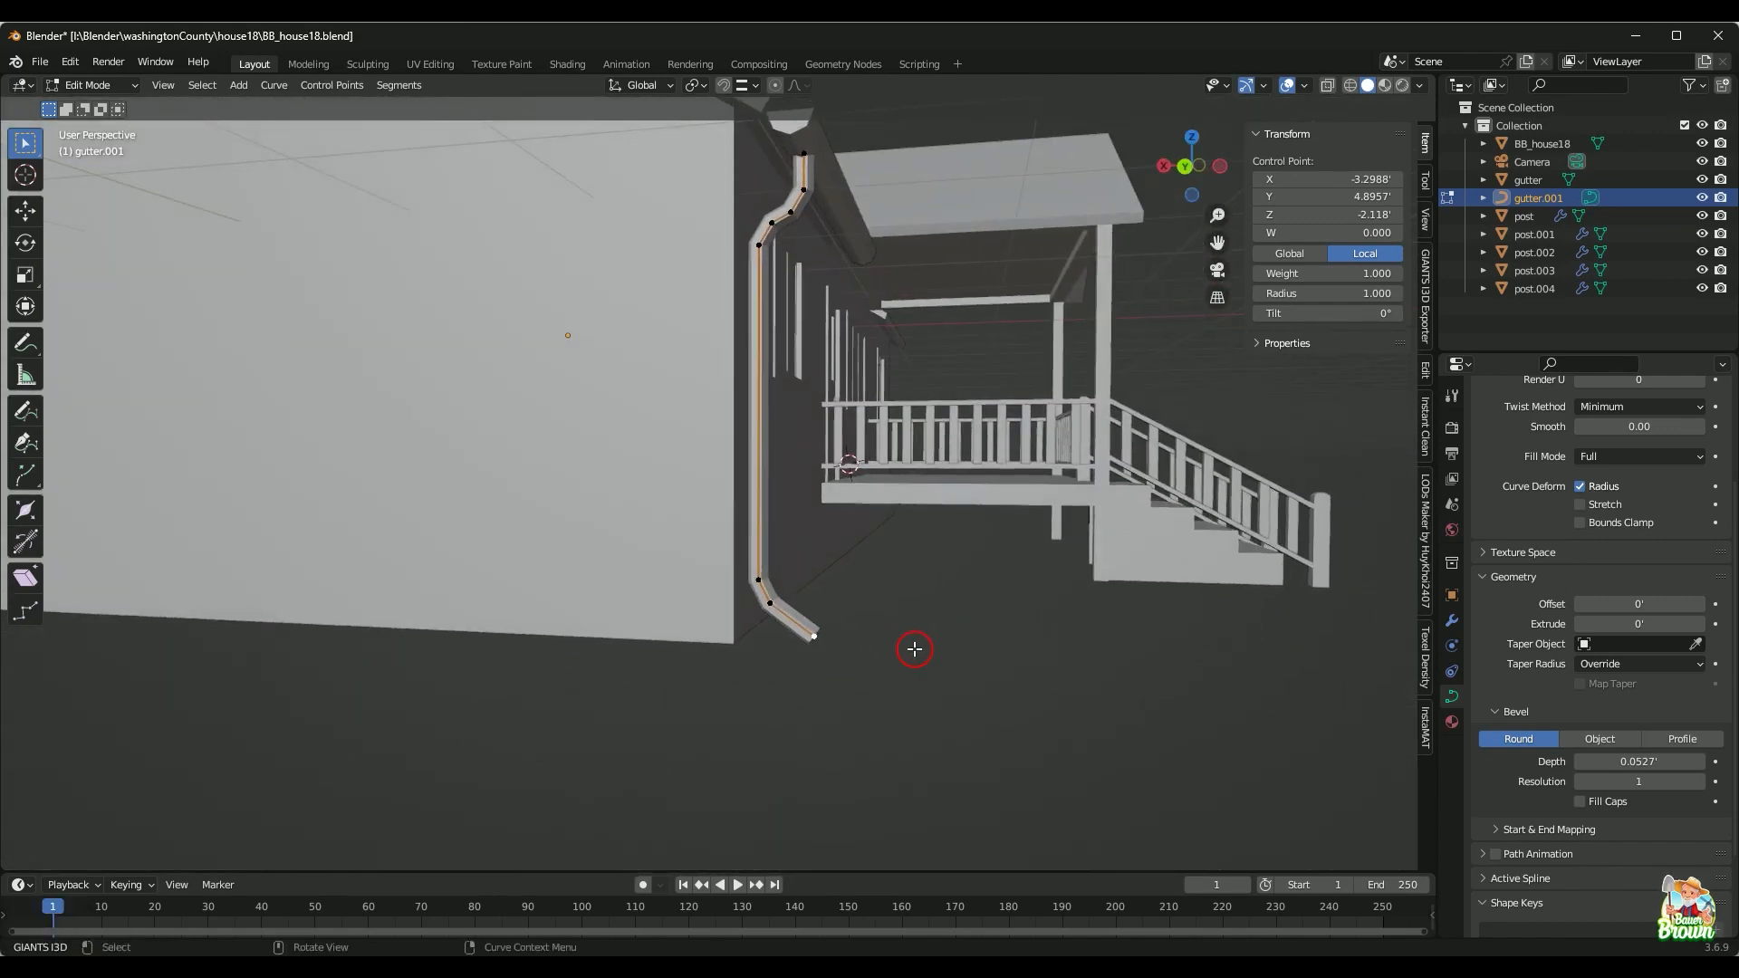
key(g)
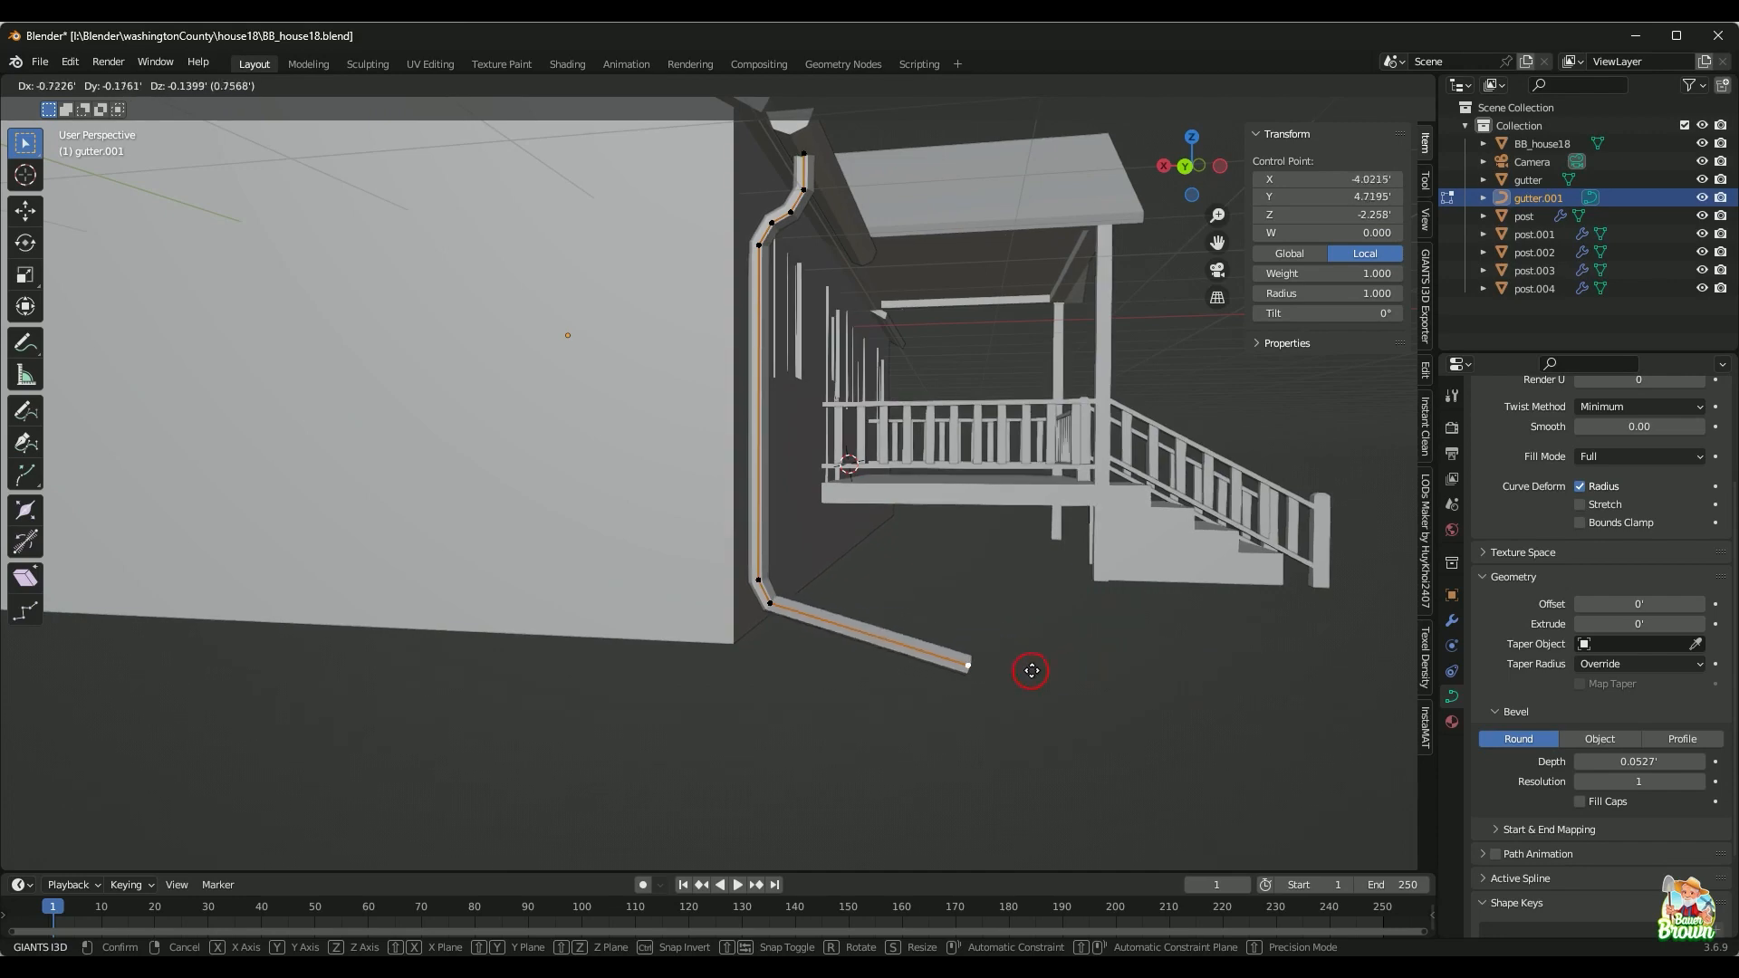
right_click(925, 628)
middle_drag(925, 629, 926, 635)
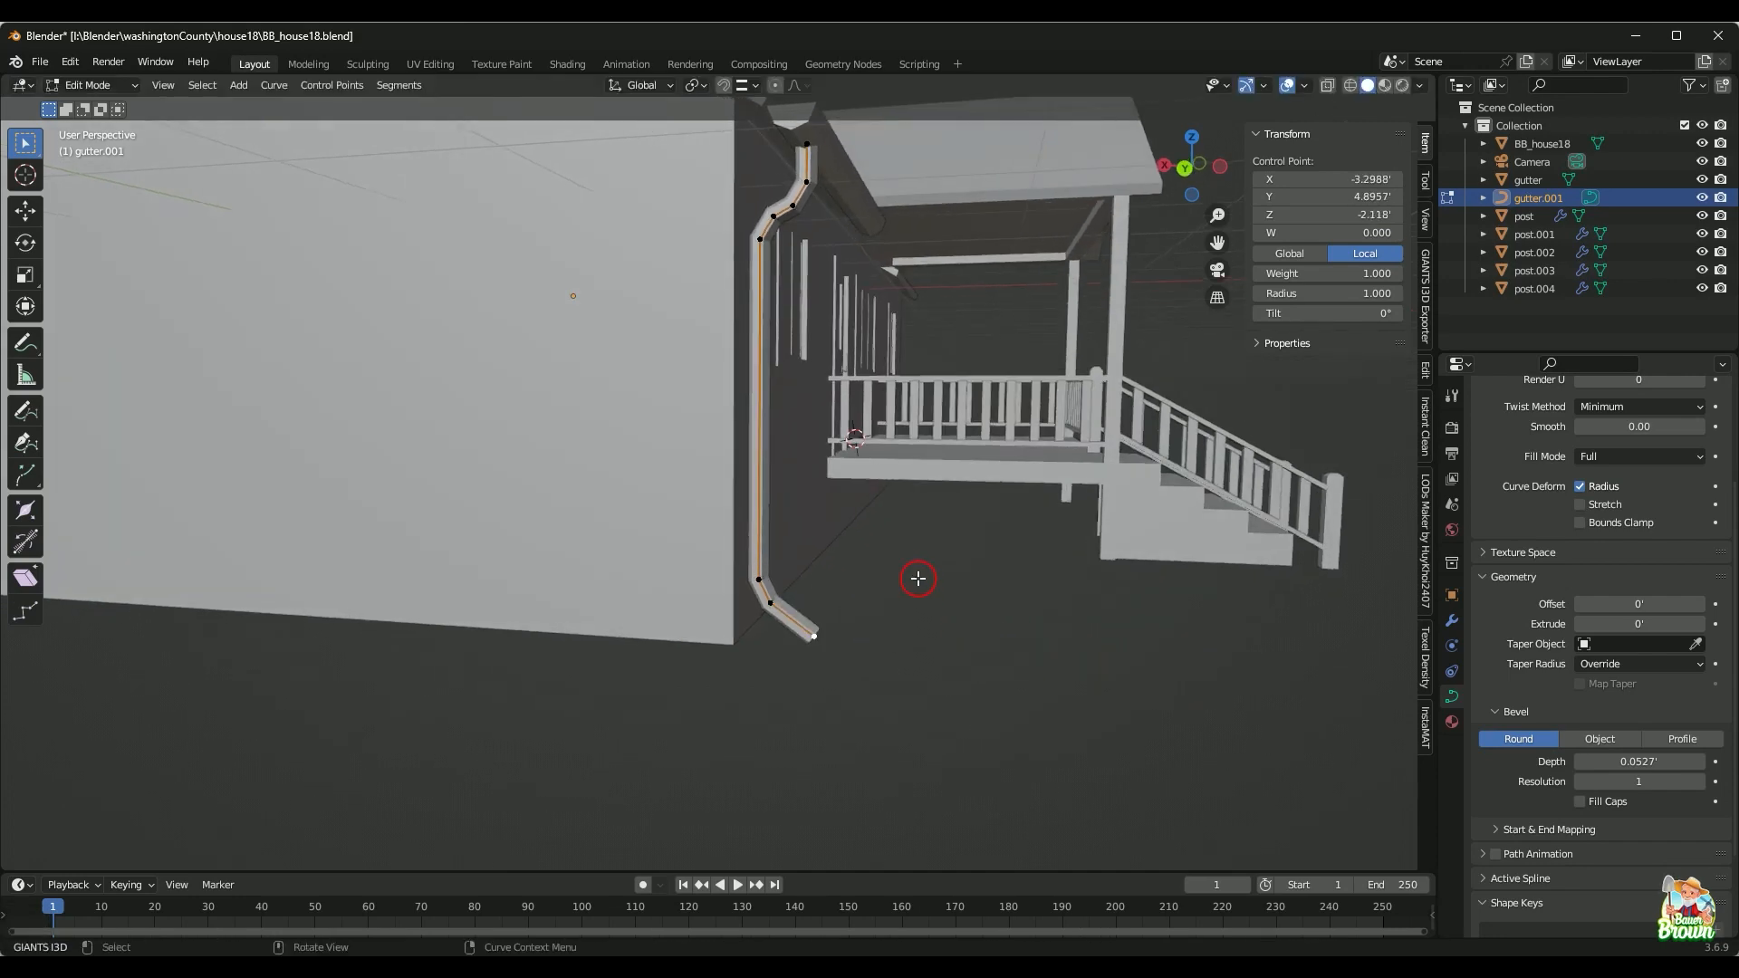
Step: Finish editing the downspout curve and inspect the pipe's open lower end from below
scroll(916, 563, down, 2)
middle_drag(917, 562, 882, 593)
shift+middle_drag(877, 498, 807, 574)
scroll(873, 652, up, 1)
scroll(876, 659, down, 1)
key(Tab)
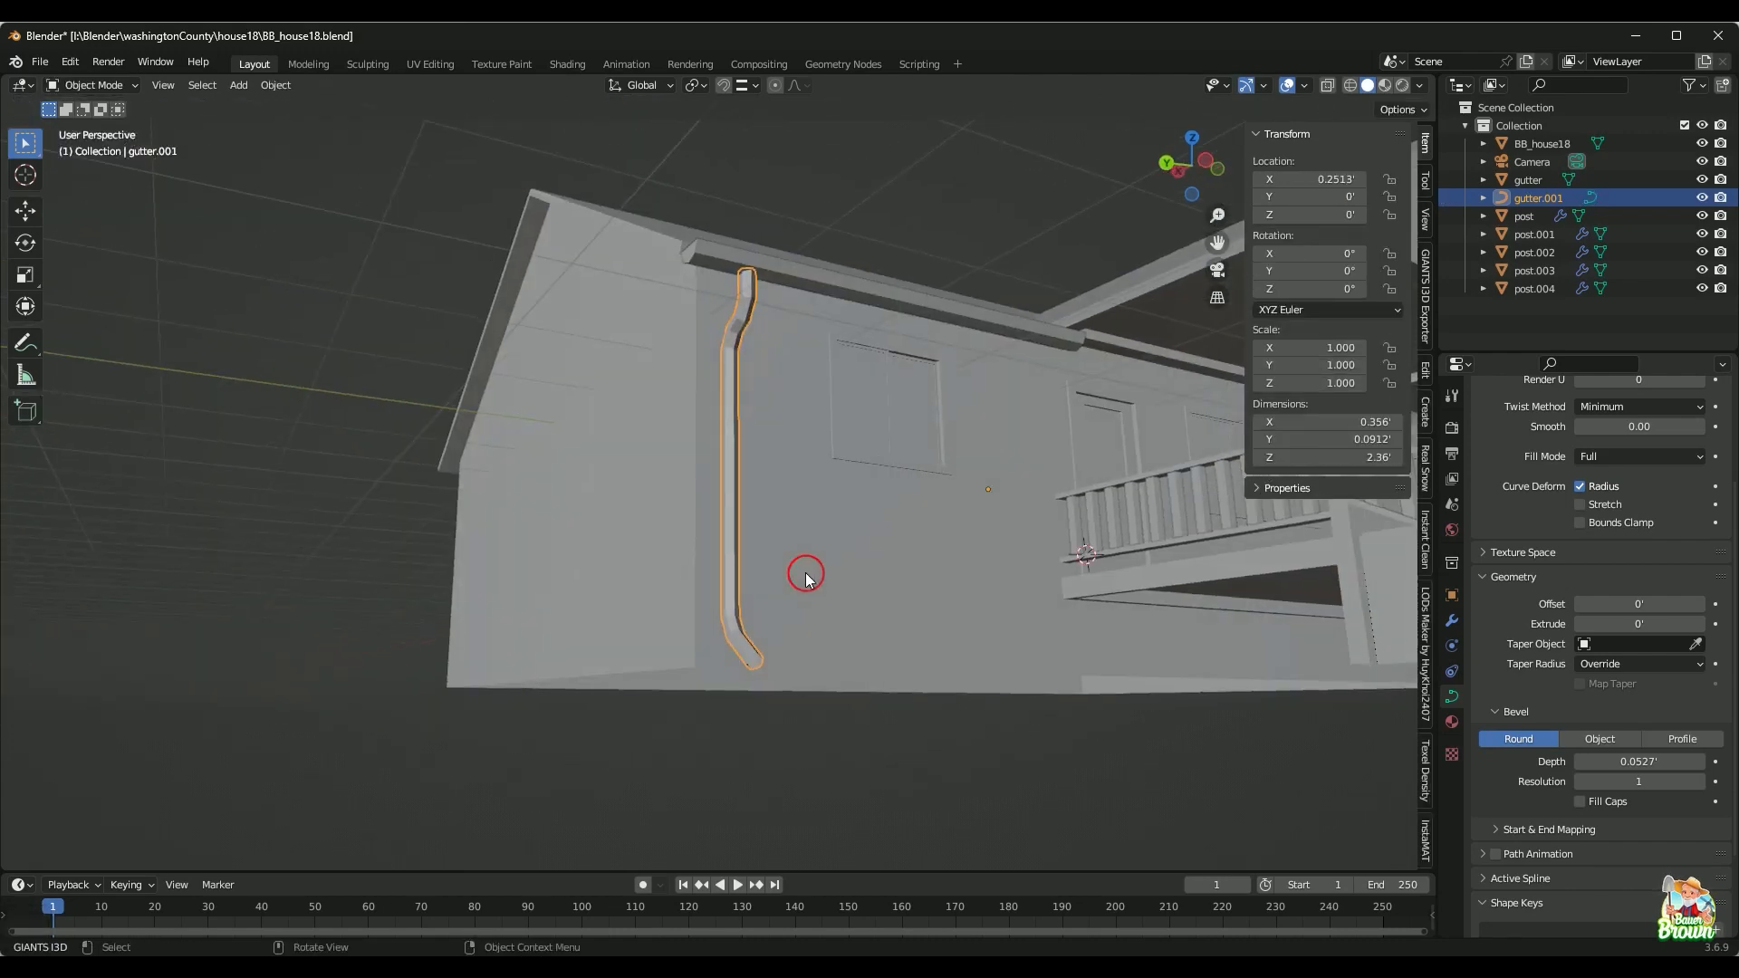
shift+middle_drag(869, 715, 674, 434)
scroll(735, 587, up, 5)
scroll(694, 652, up, 3)
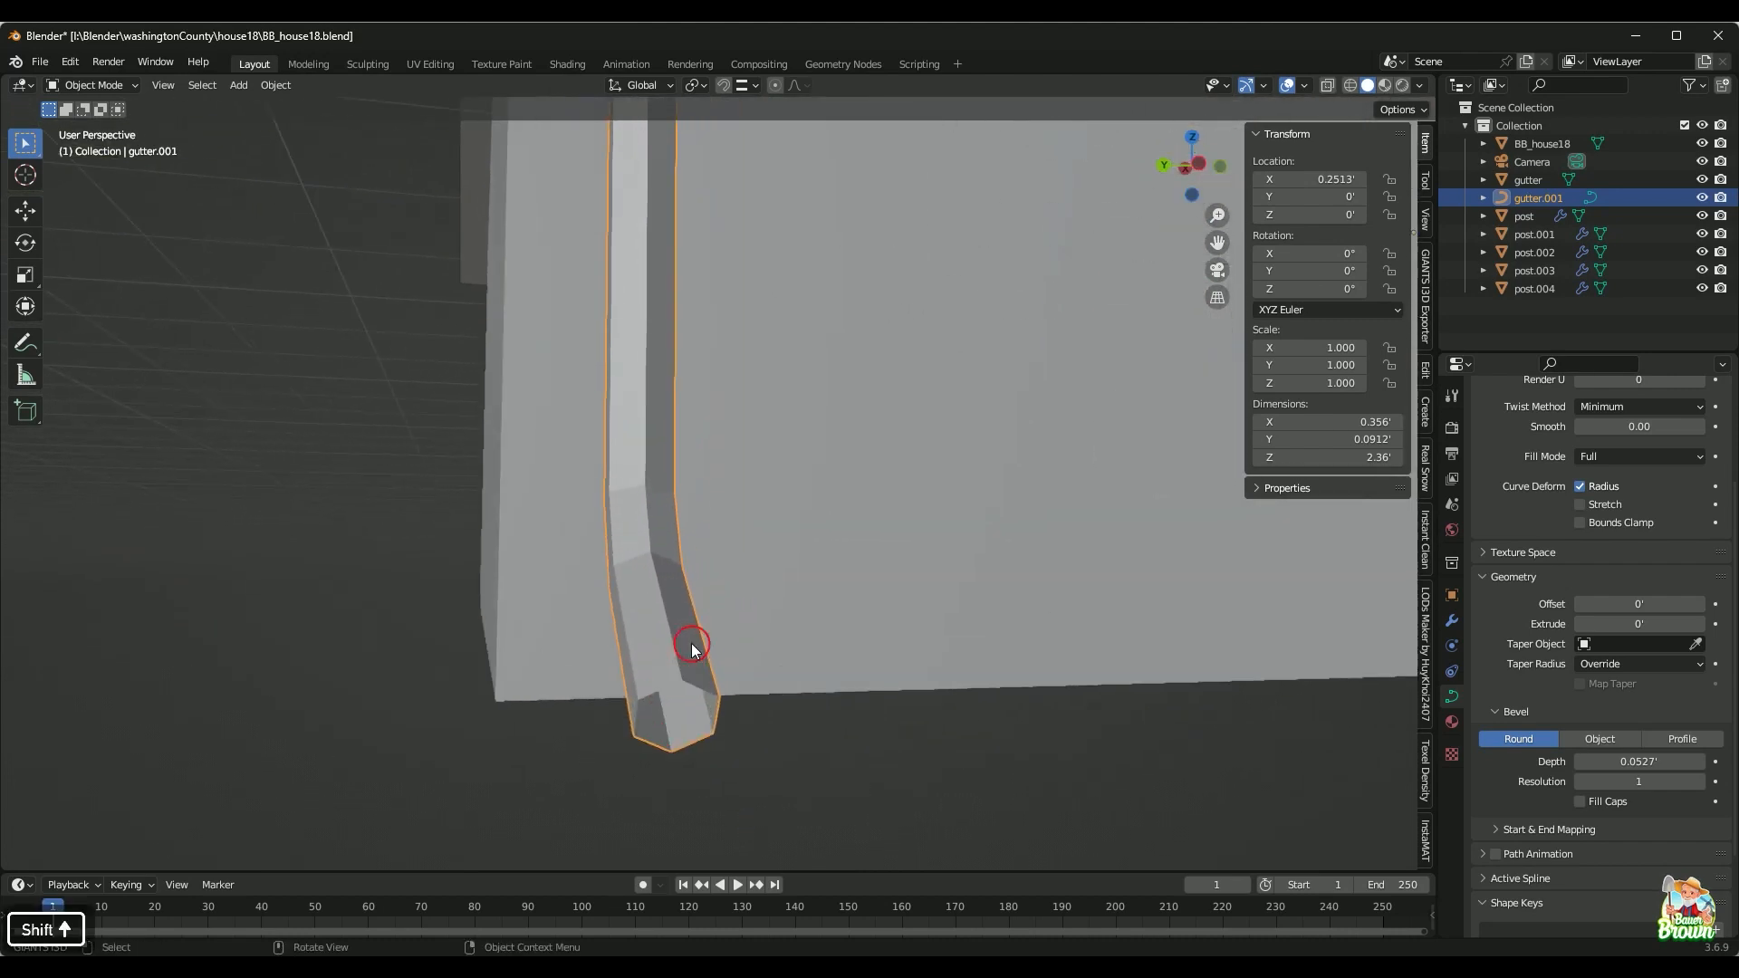
middle_drag(695, 652, 571, 505)
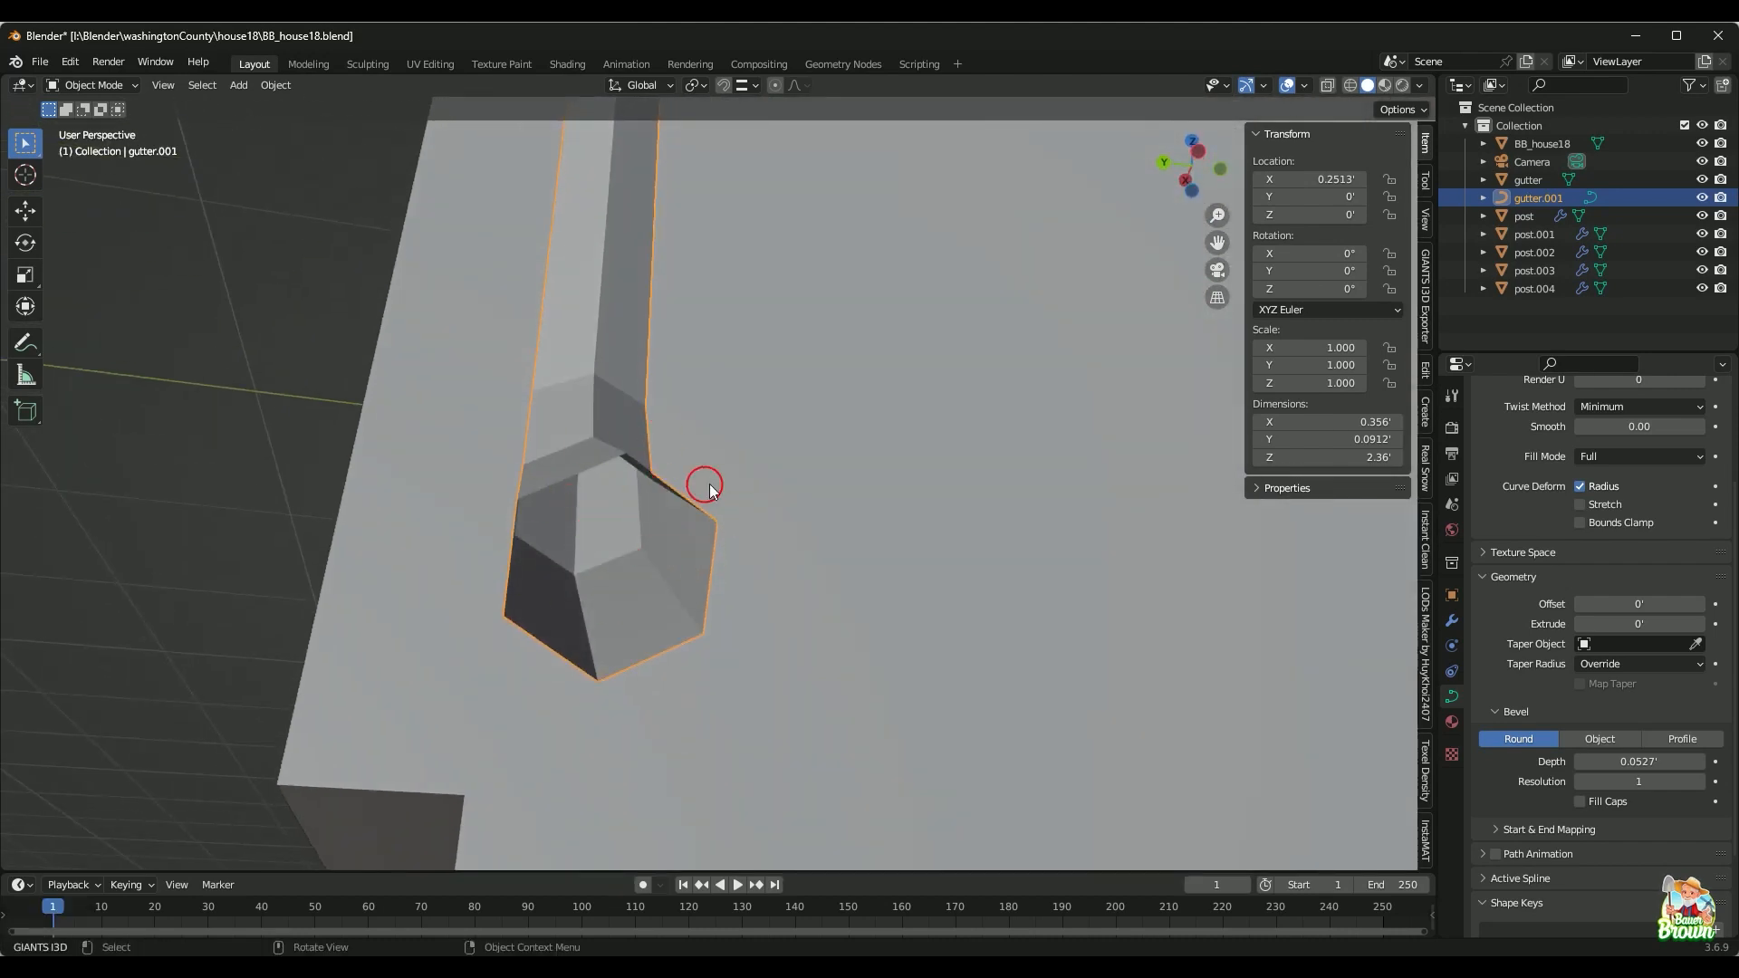
Step: Add a Solidify modifier to the downspout curve with a thickness of 0.003142' and deselect it
click(1453, 627)
click(1539, 425)
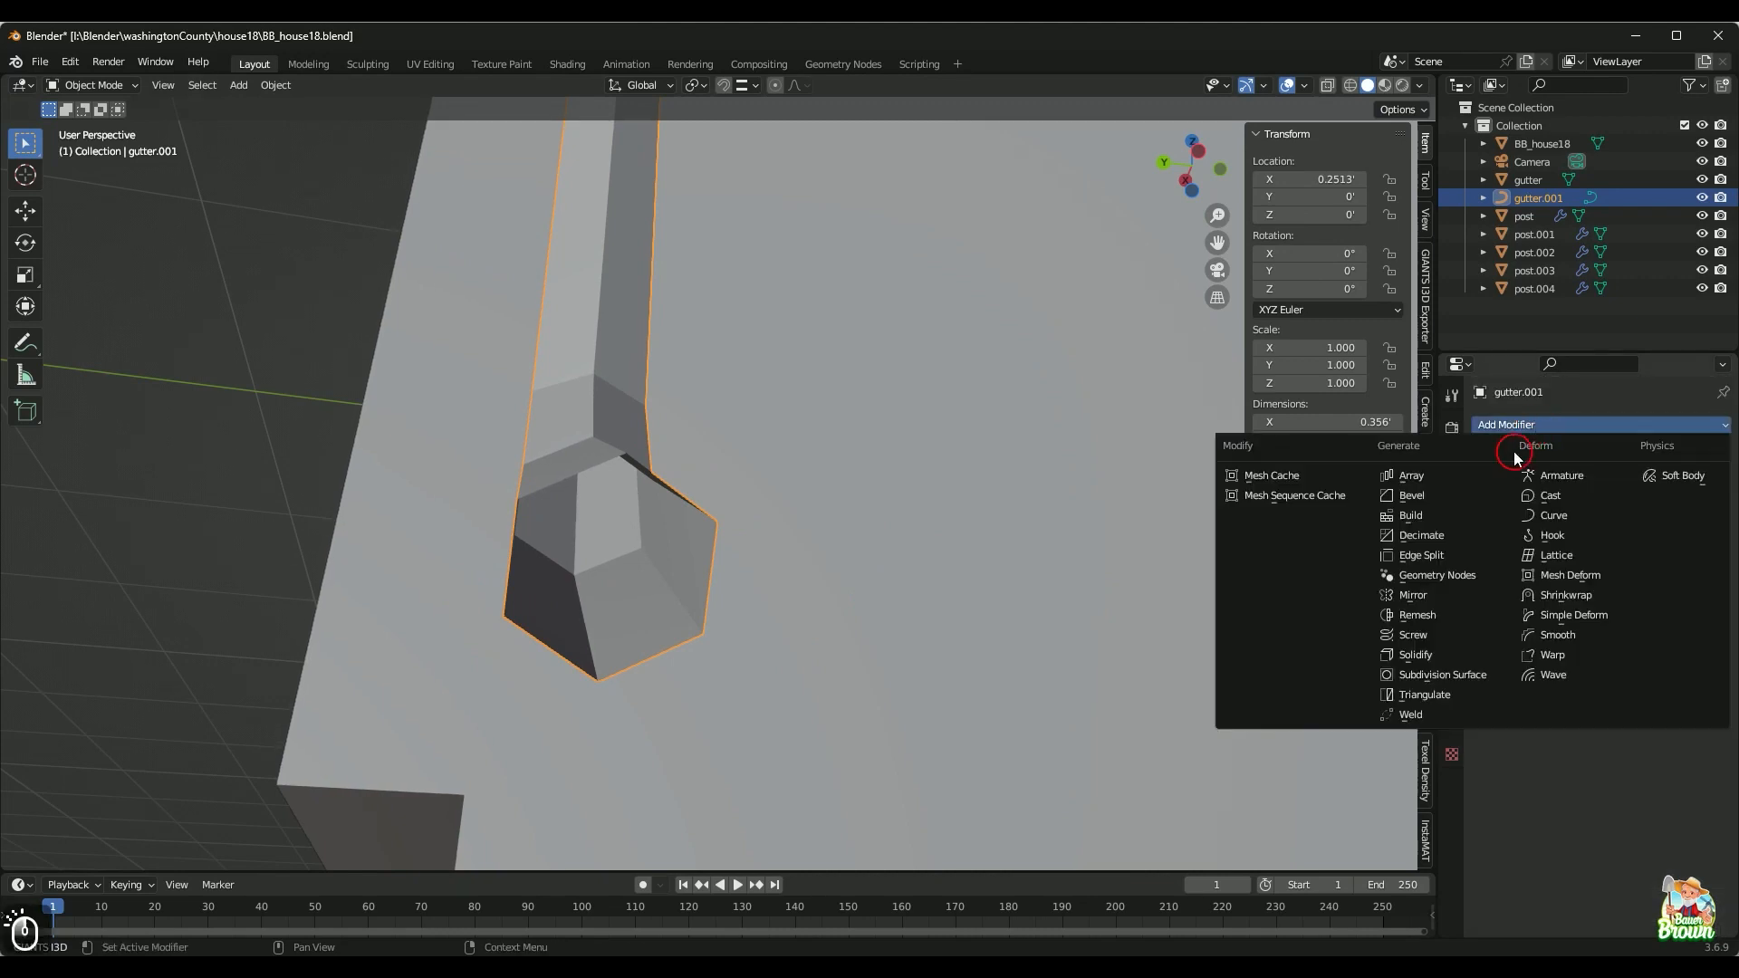
click(1449, 654)
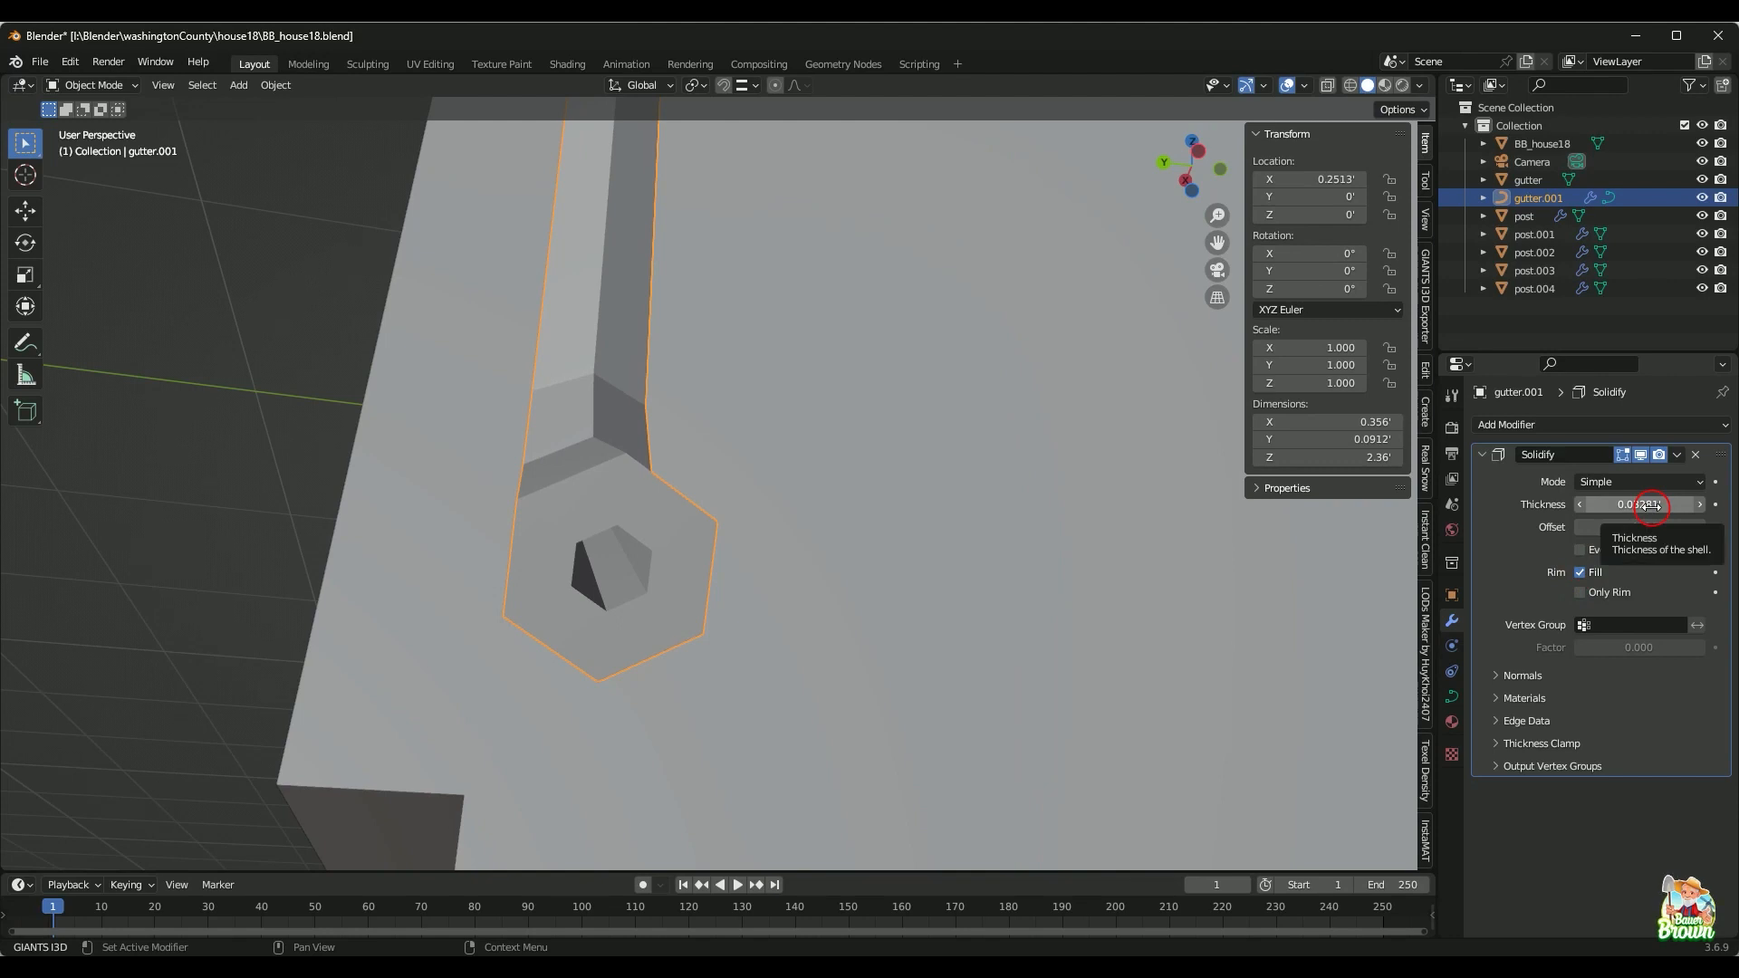
drag(1664, 504, 900, 485)
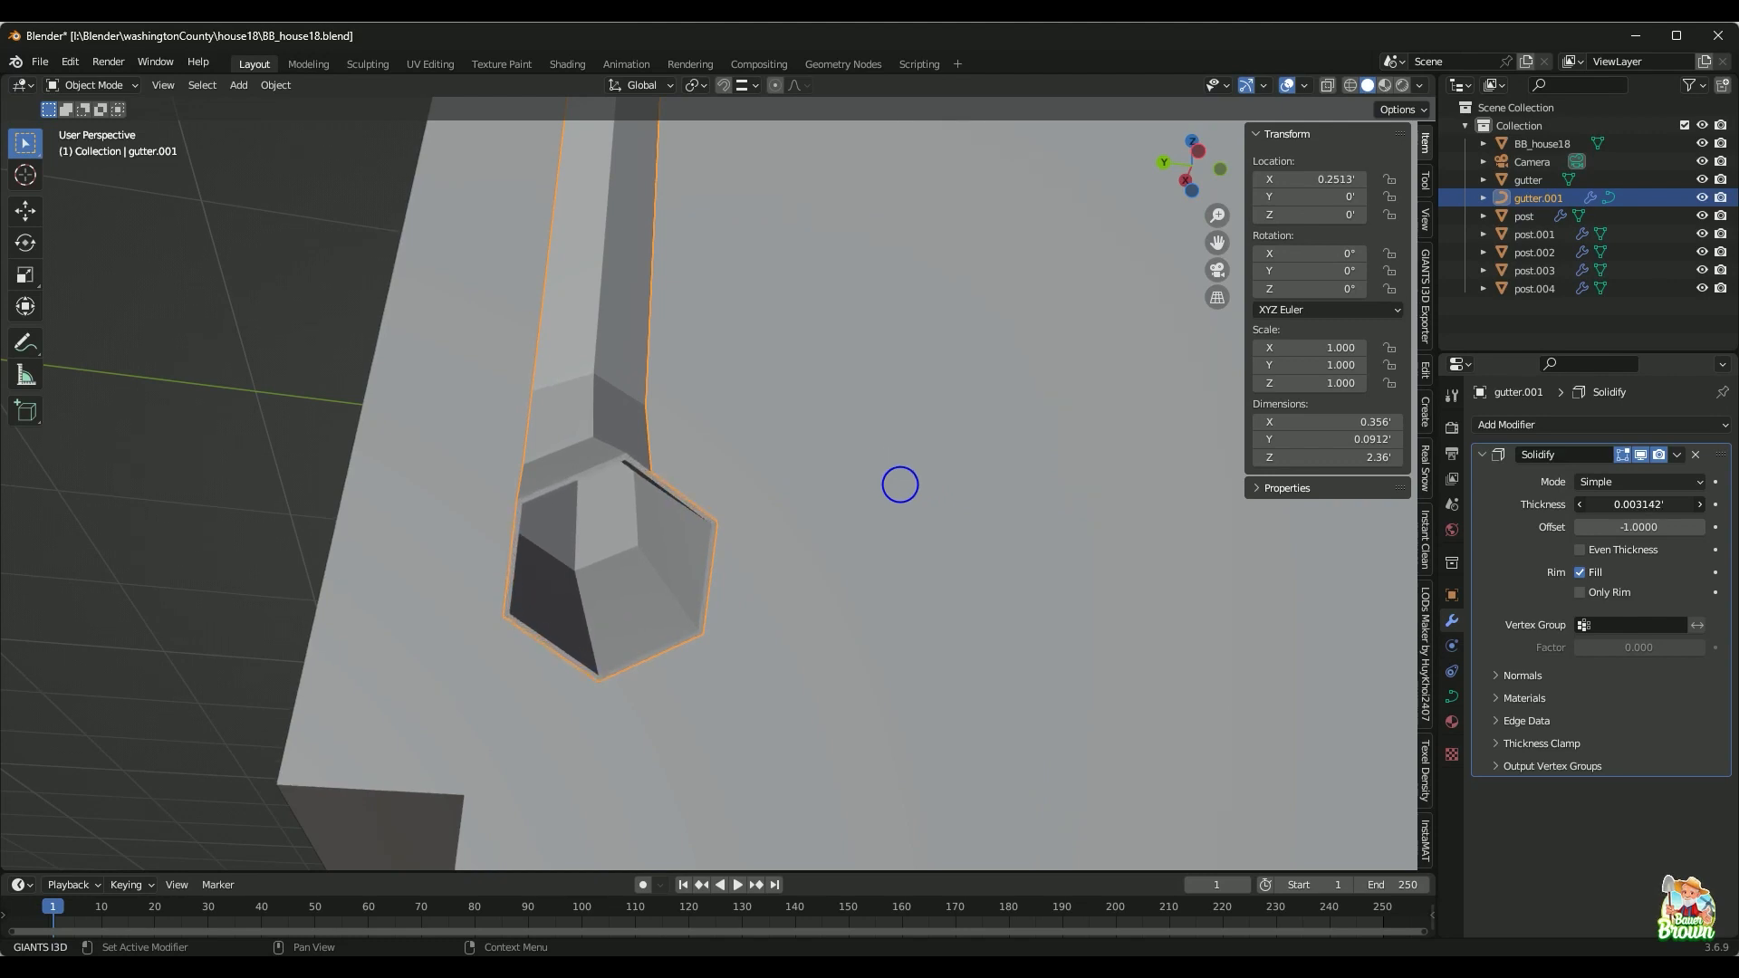
click(223, 436)
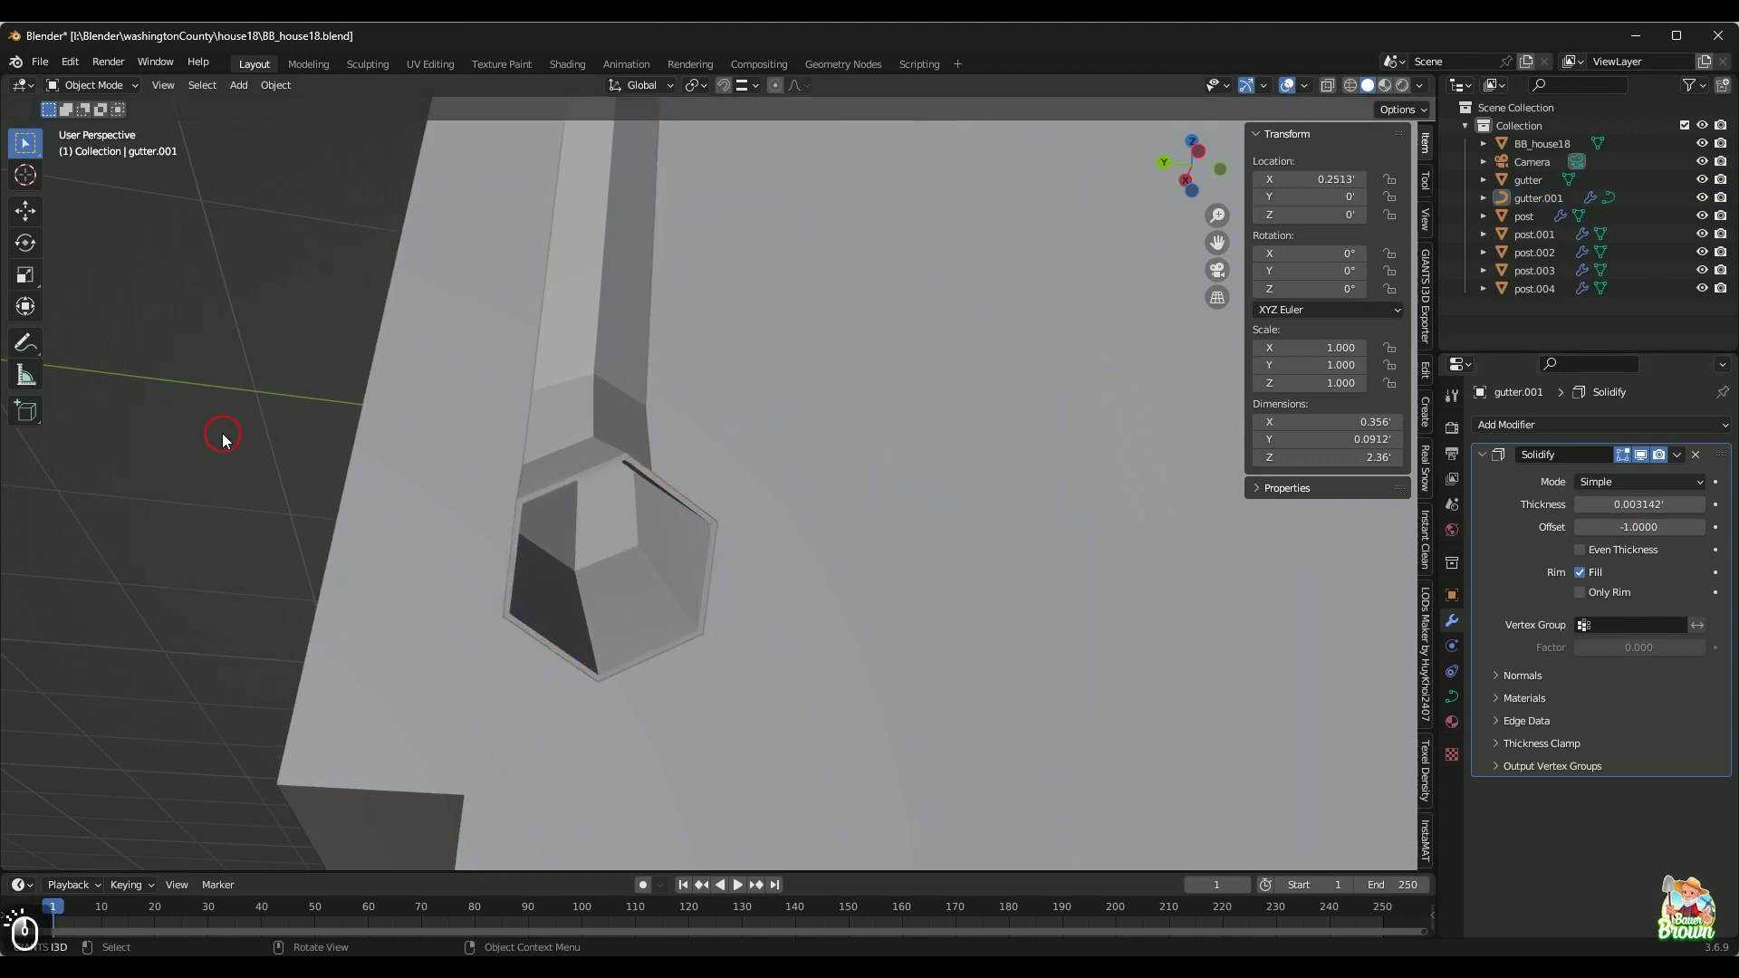
Step: Examine the thickened downspout, its opening inside the gutter and the surrounding house from several angles
scroll(245, 457, down, 8)
middle_drag(386, 549, 483, 651)
scroll(561, 666, down, 2)
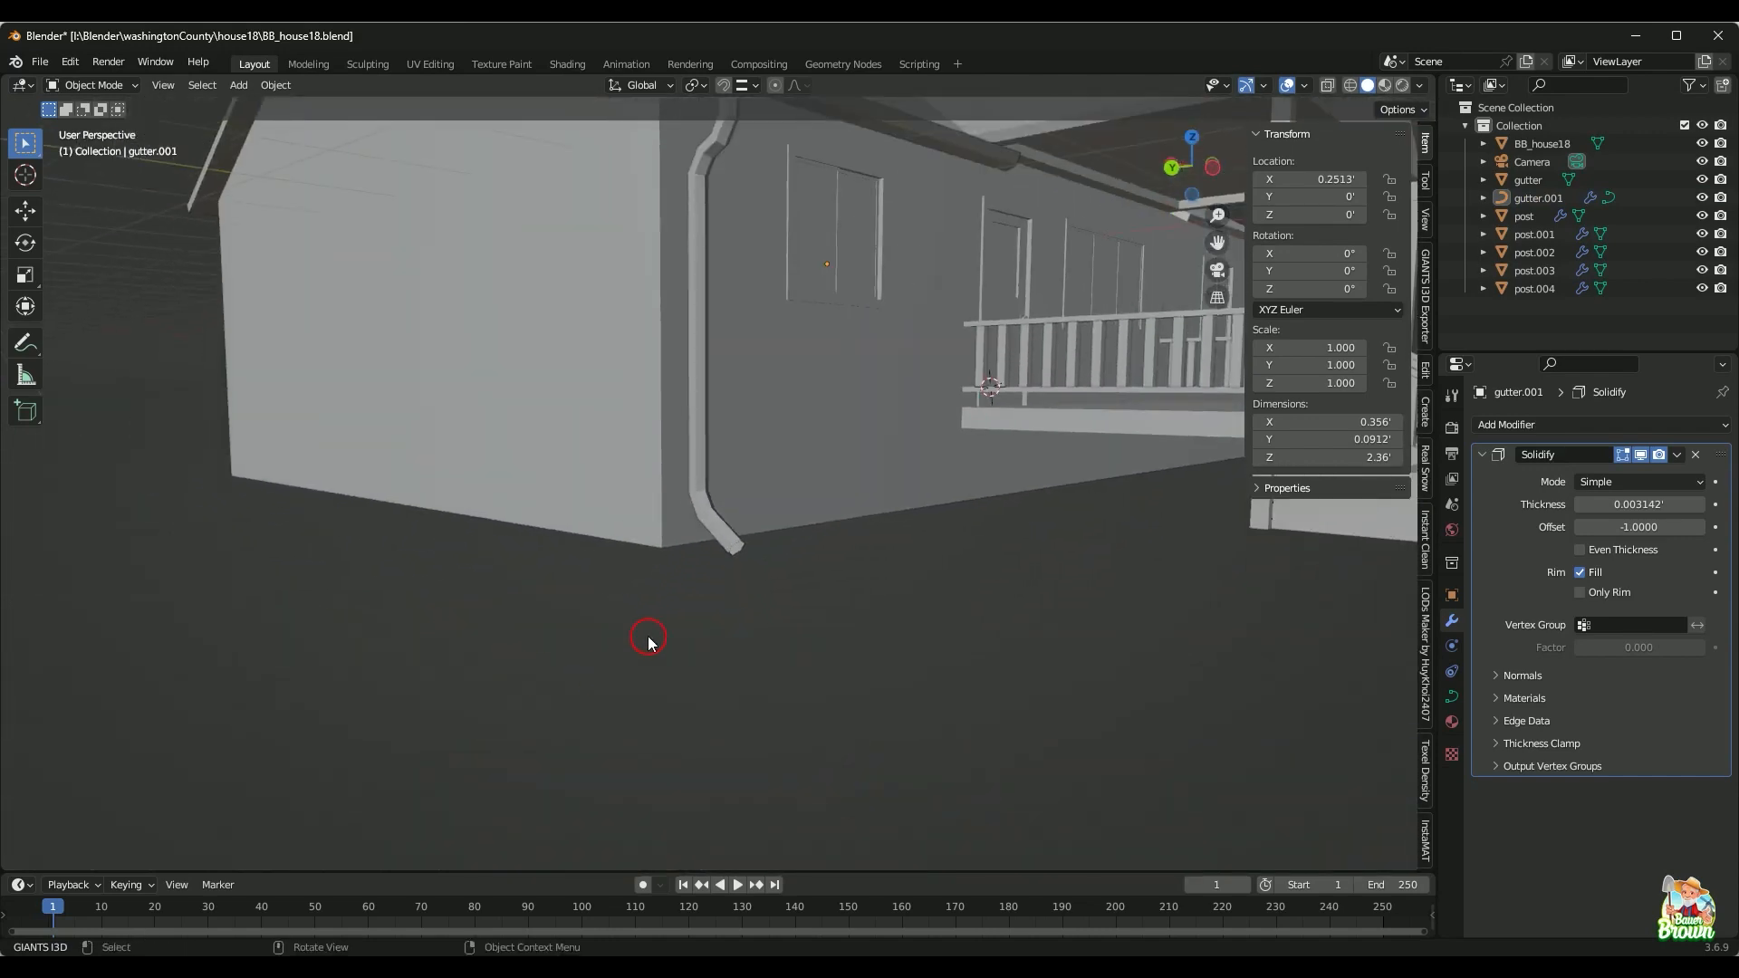
middle_drag(649, 640, 901, 630)
scroll(866, 683, down, 1)
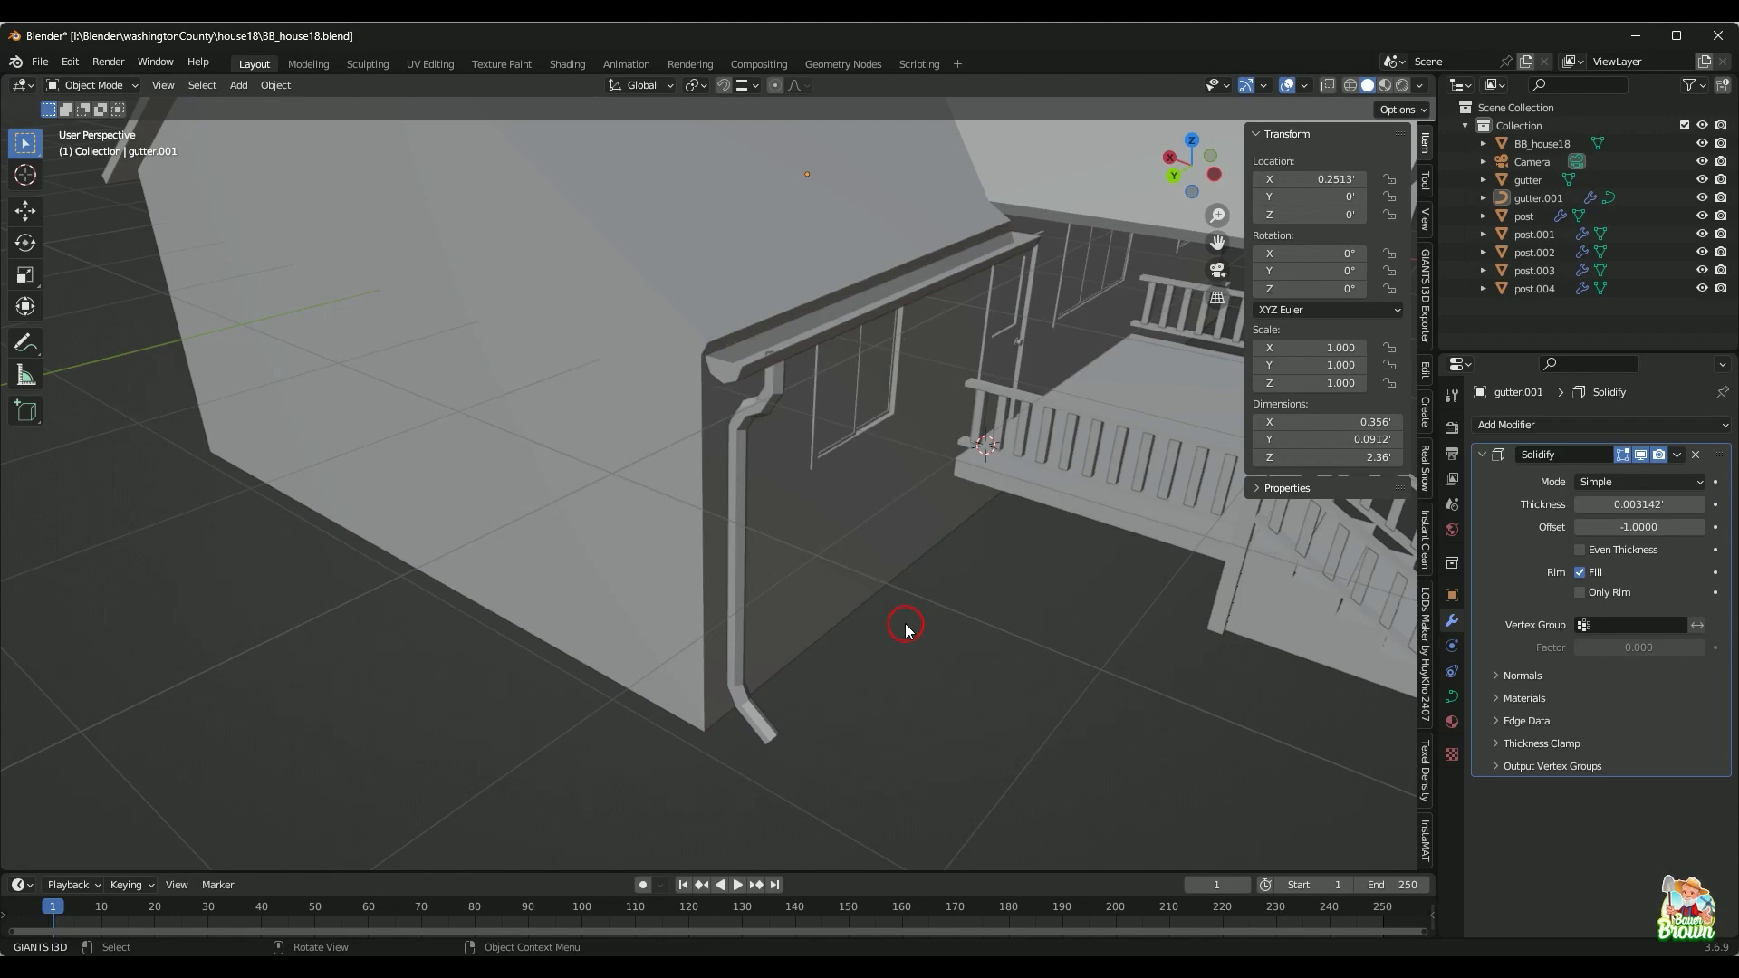
middle_drag(915, 432, 970, 578)
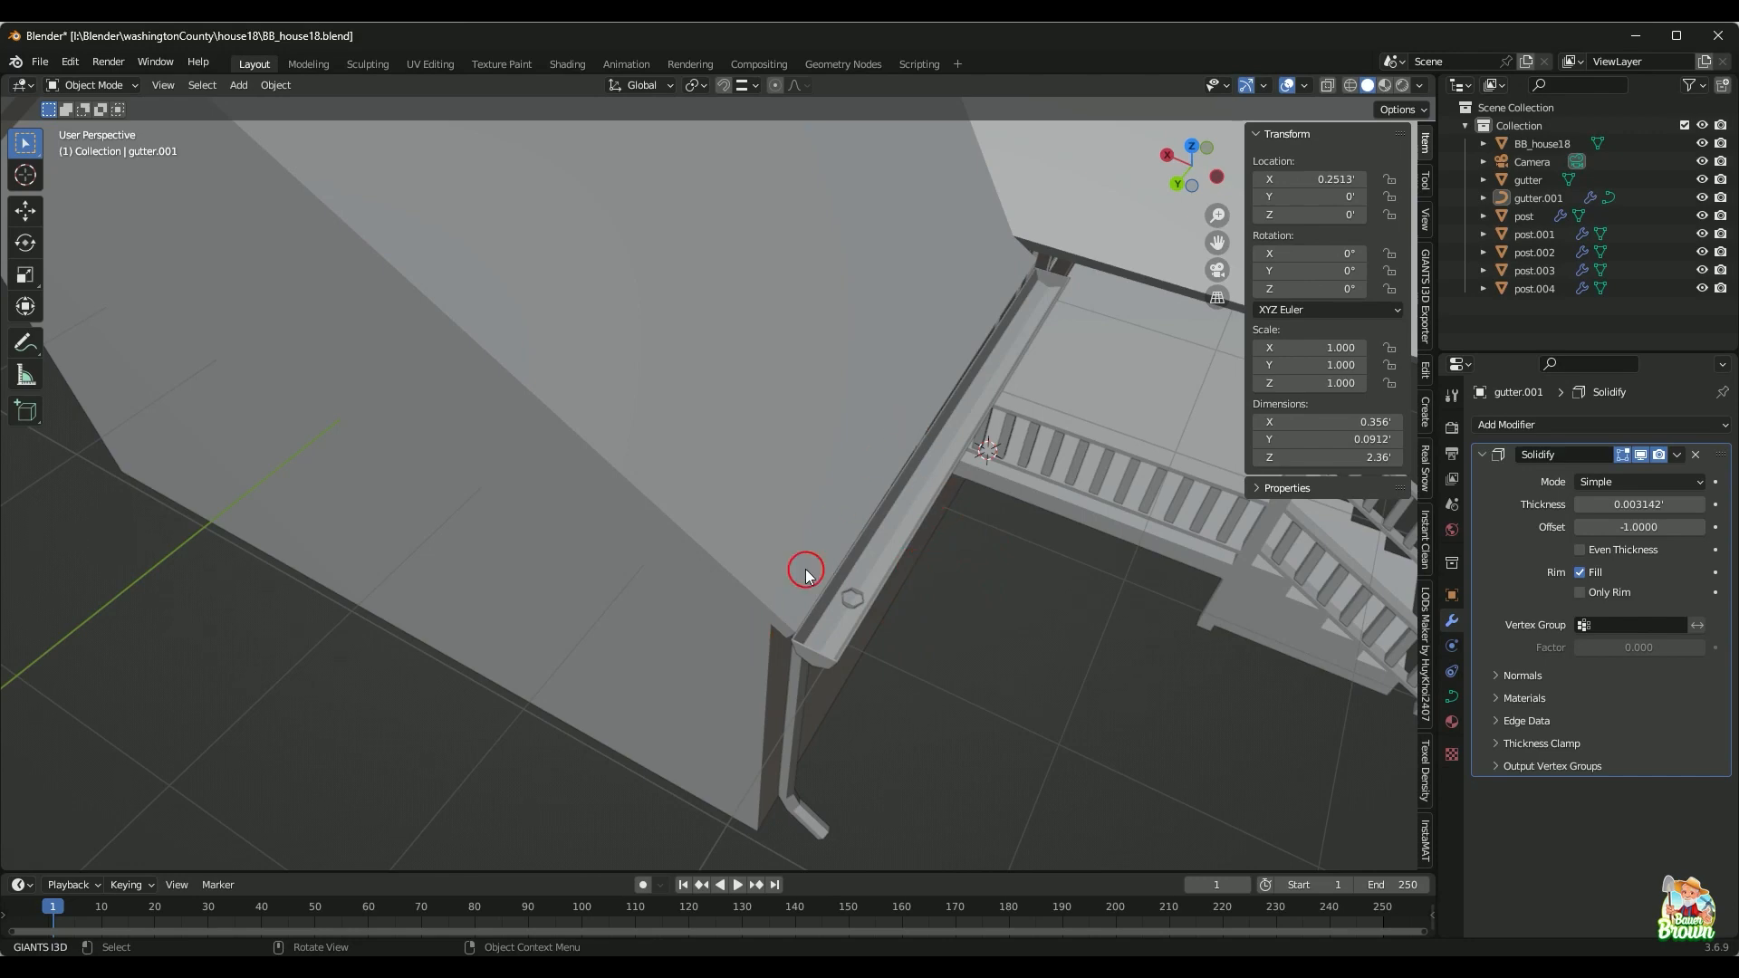
scroll(882, 626, down, 1)
middle_drag(933, 685, 936, 634)
scroll(772, 668, down, 2)
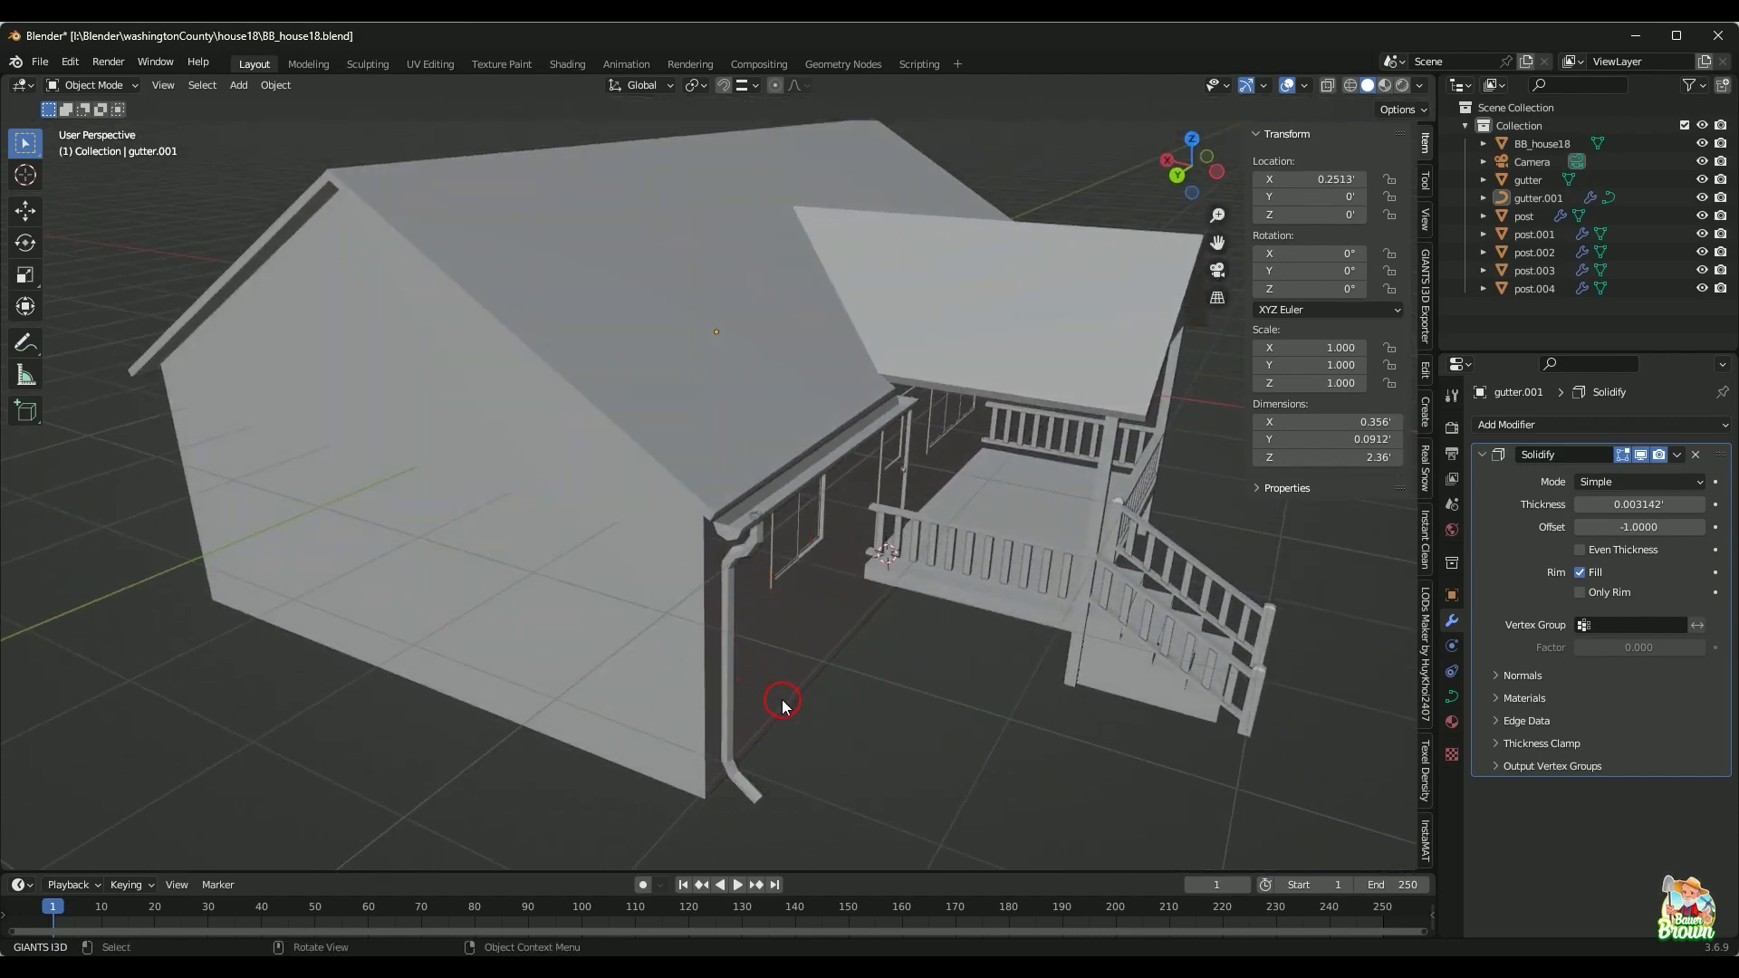
shift+middle_drag(788, 703, 825, 637)
scroll(807, 628, up, 1)
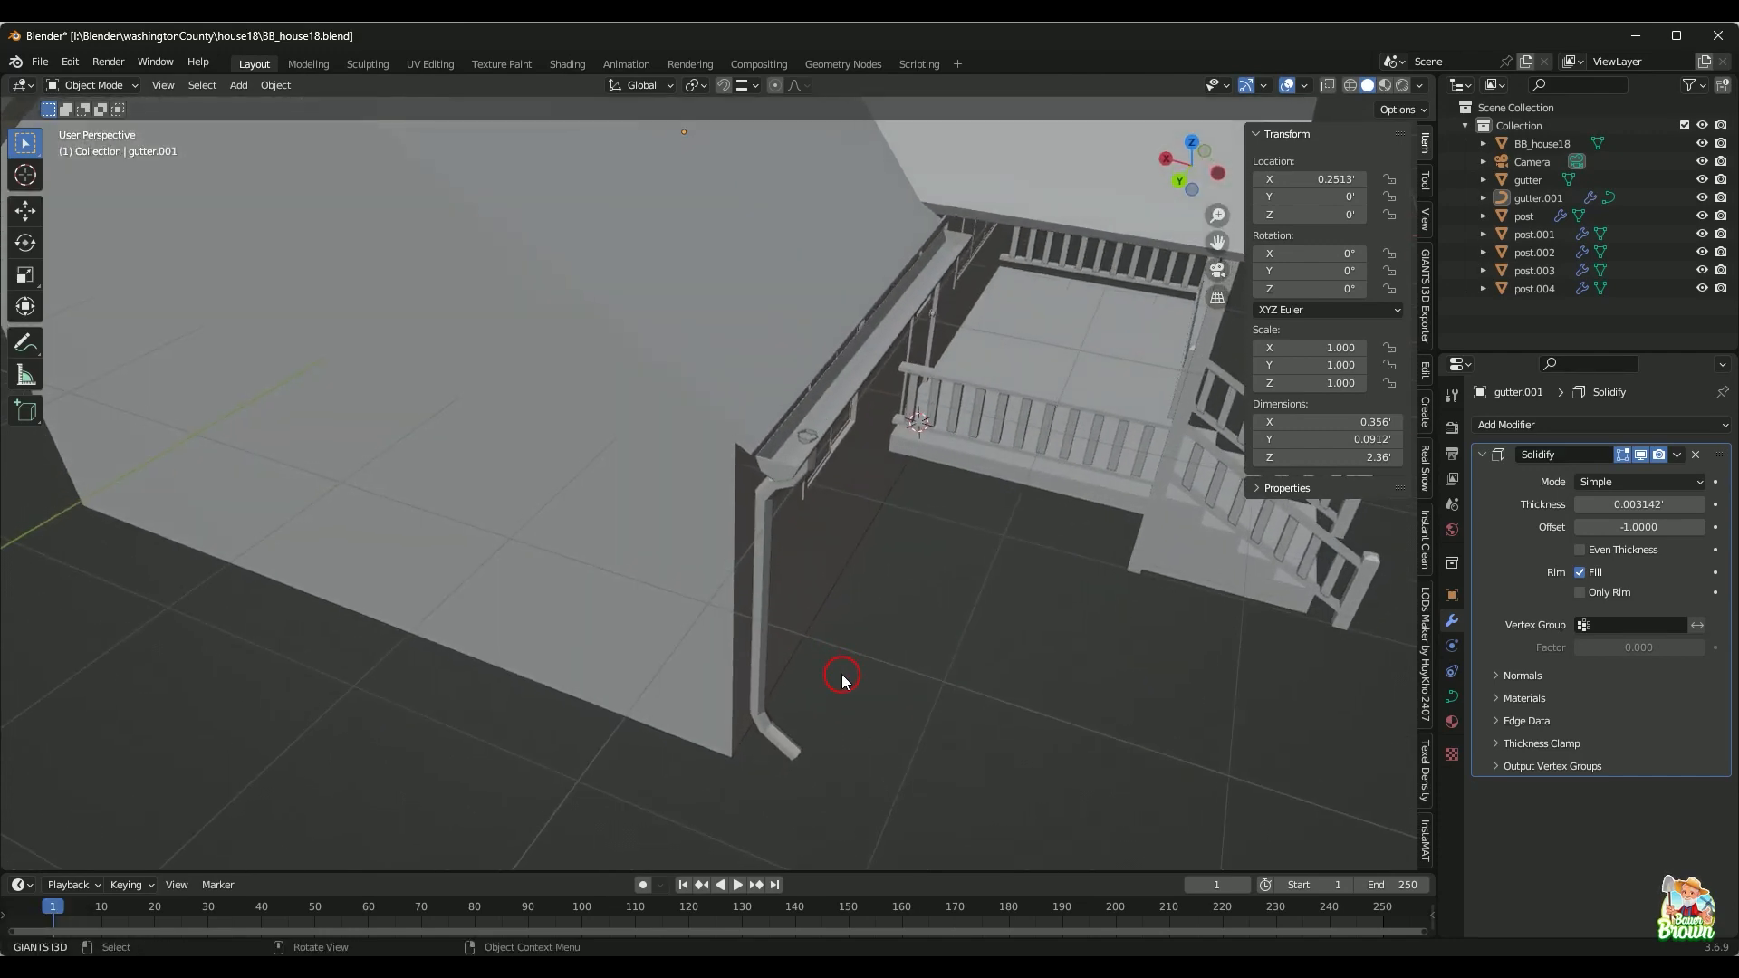
Step: Check the gutter's and downspout's normals with the face orientation overlay and turn the overlay off again
key(alt+x)
middle_drag(898, 368, 916, 393)
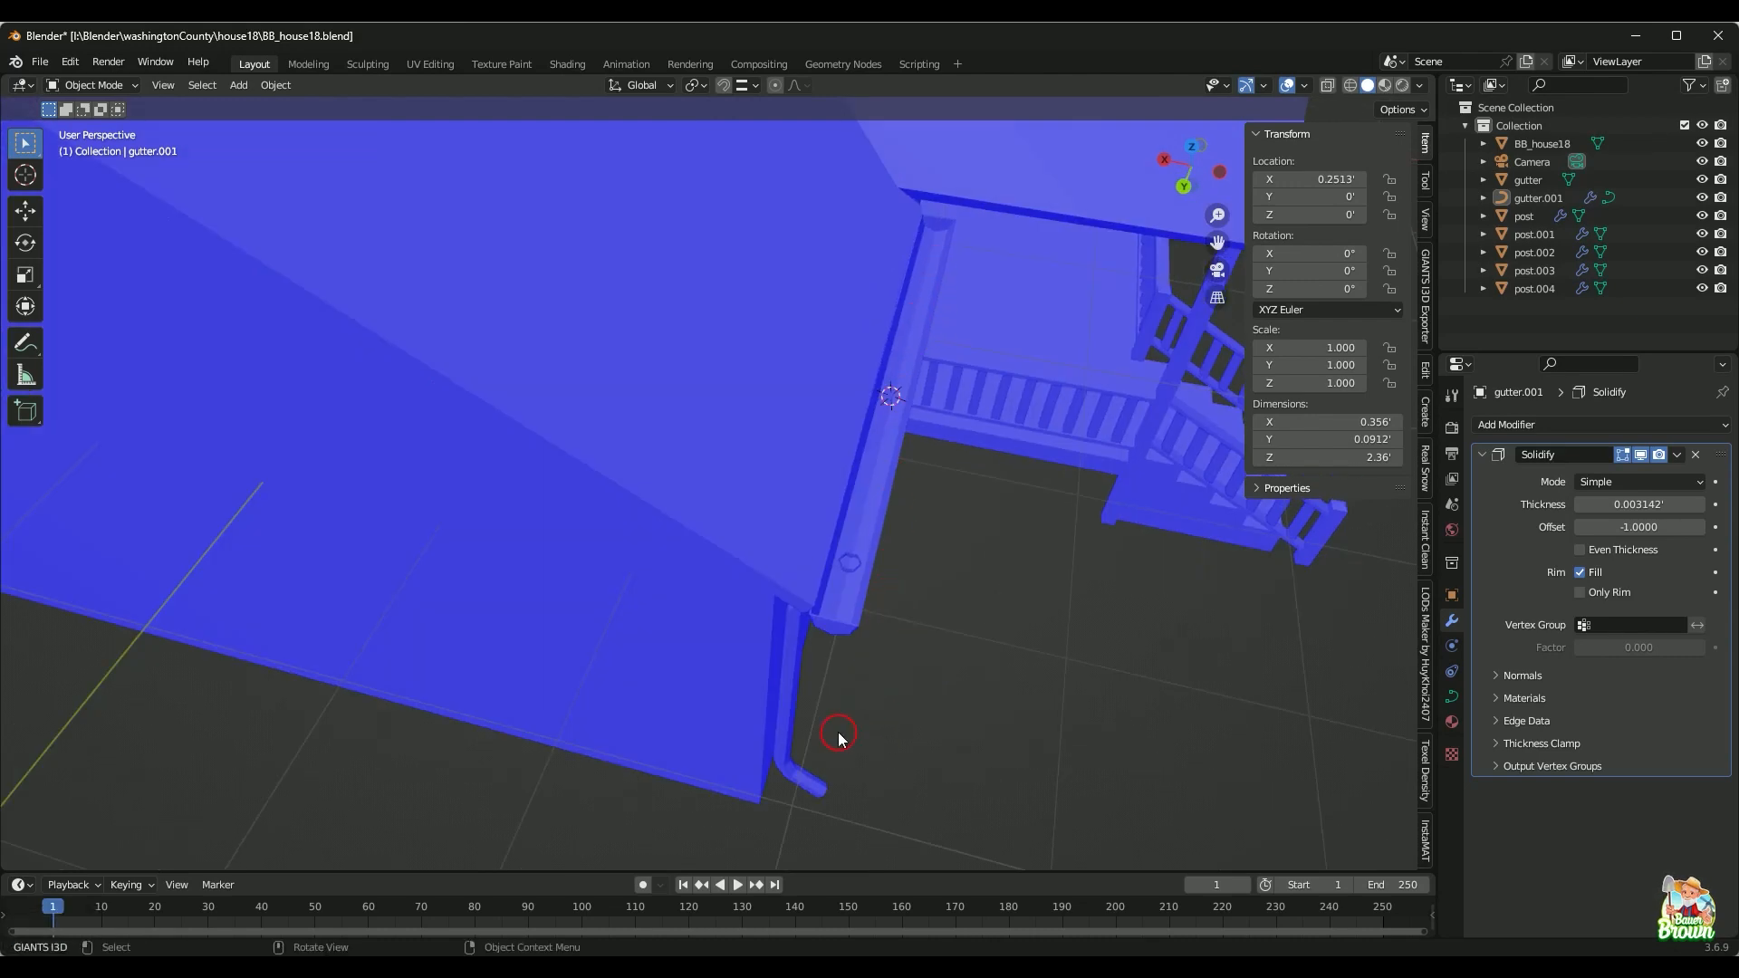
key(alt+x)
scroll(935, 663, down, 6)
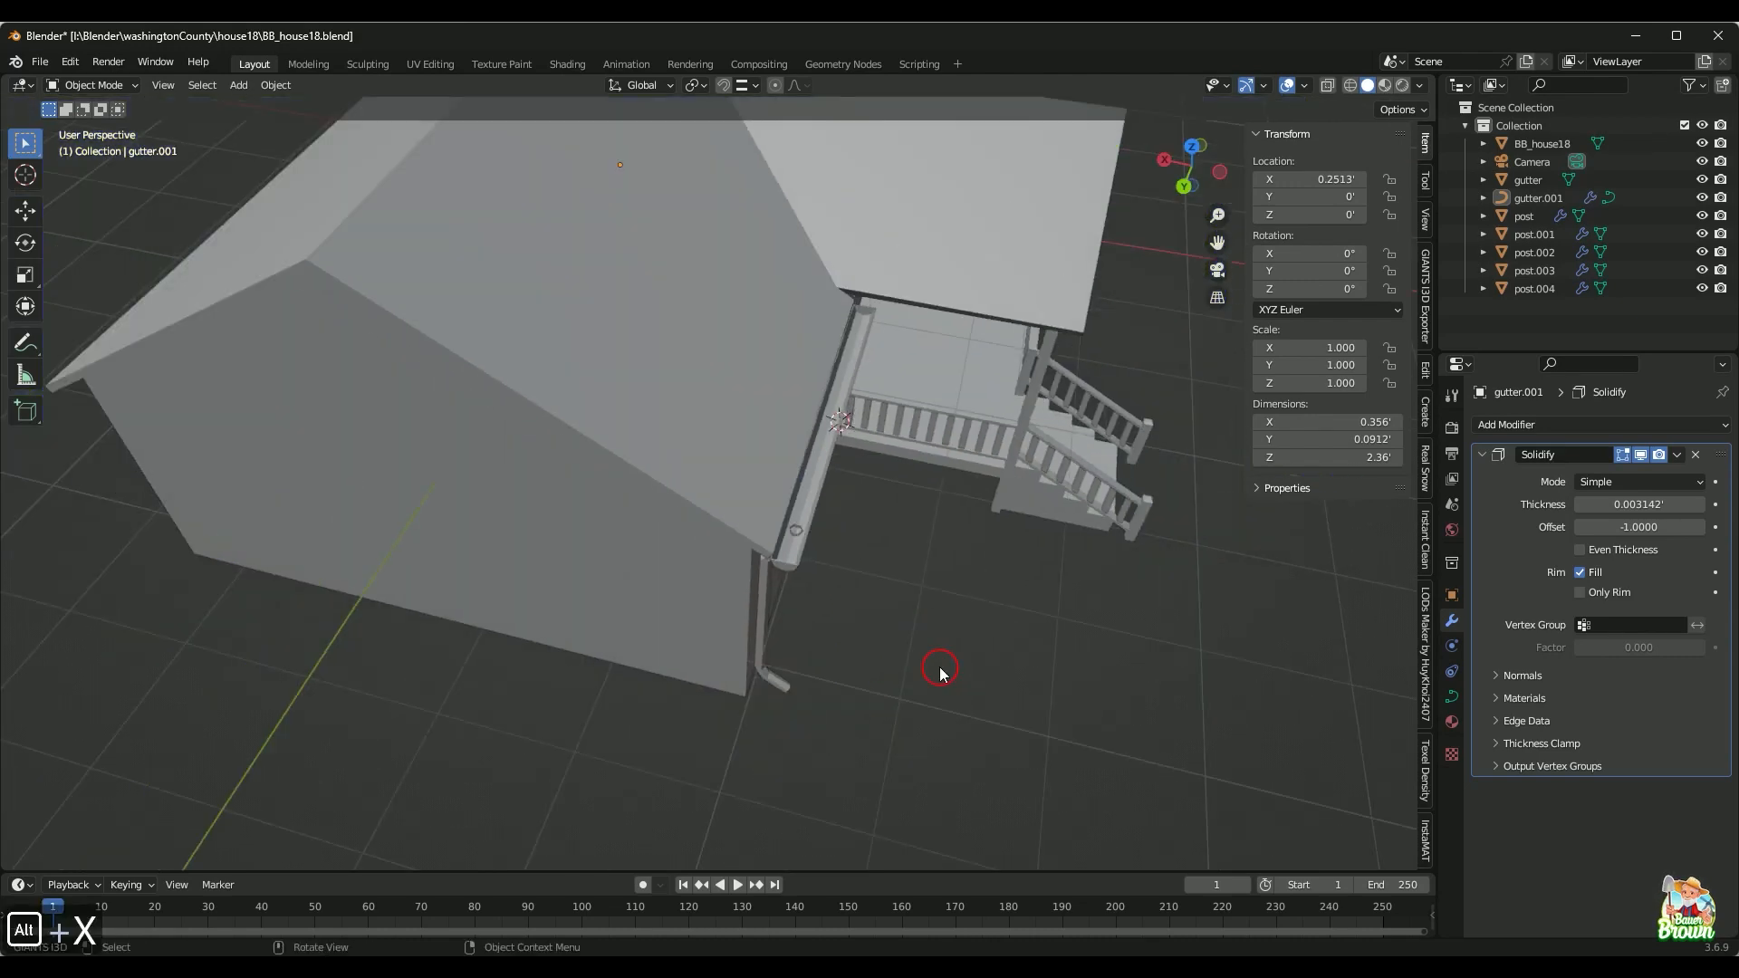
Step: Examine the finished downspout and gutter at the house corner from several angles and distances
middle_drag(939, 668, 769, 615)
scroll(812, 533, up, 3)
scroll(893, 567, down, 3)
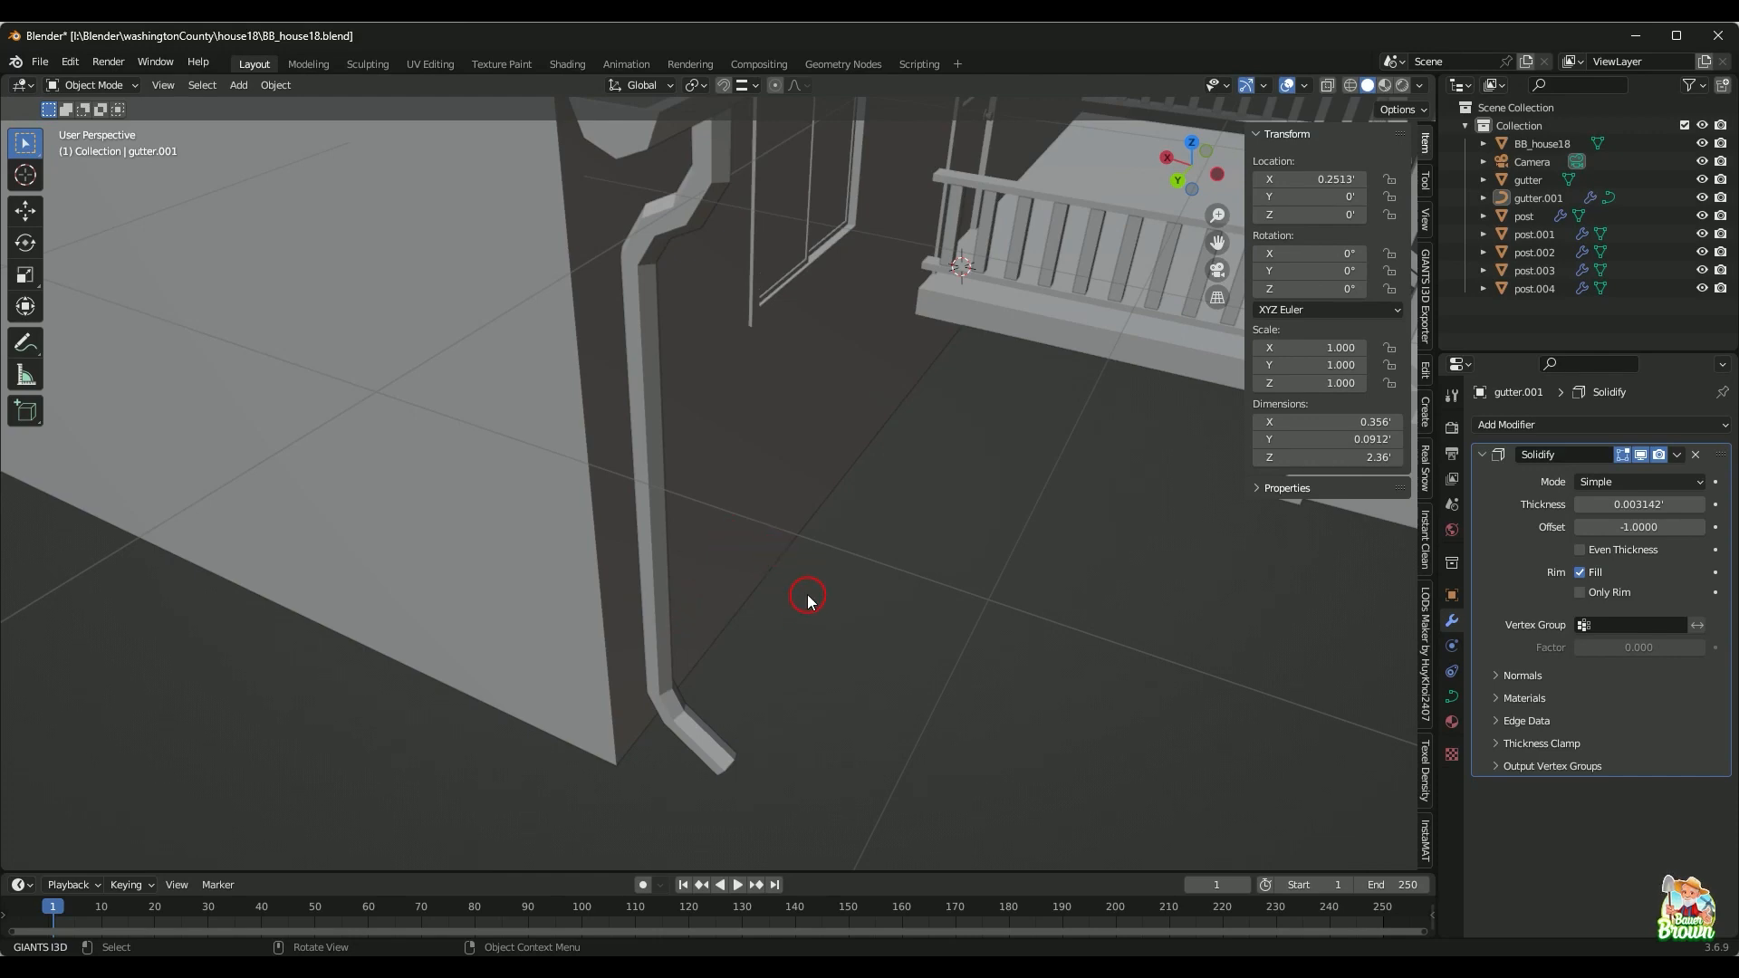
scroll(826, 598, down, 4)
scroll(862, 573, up, 3)
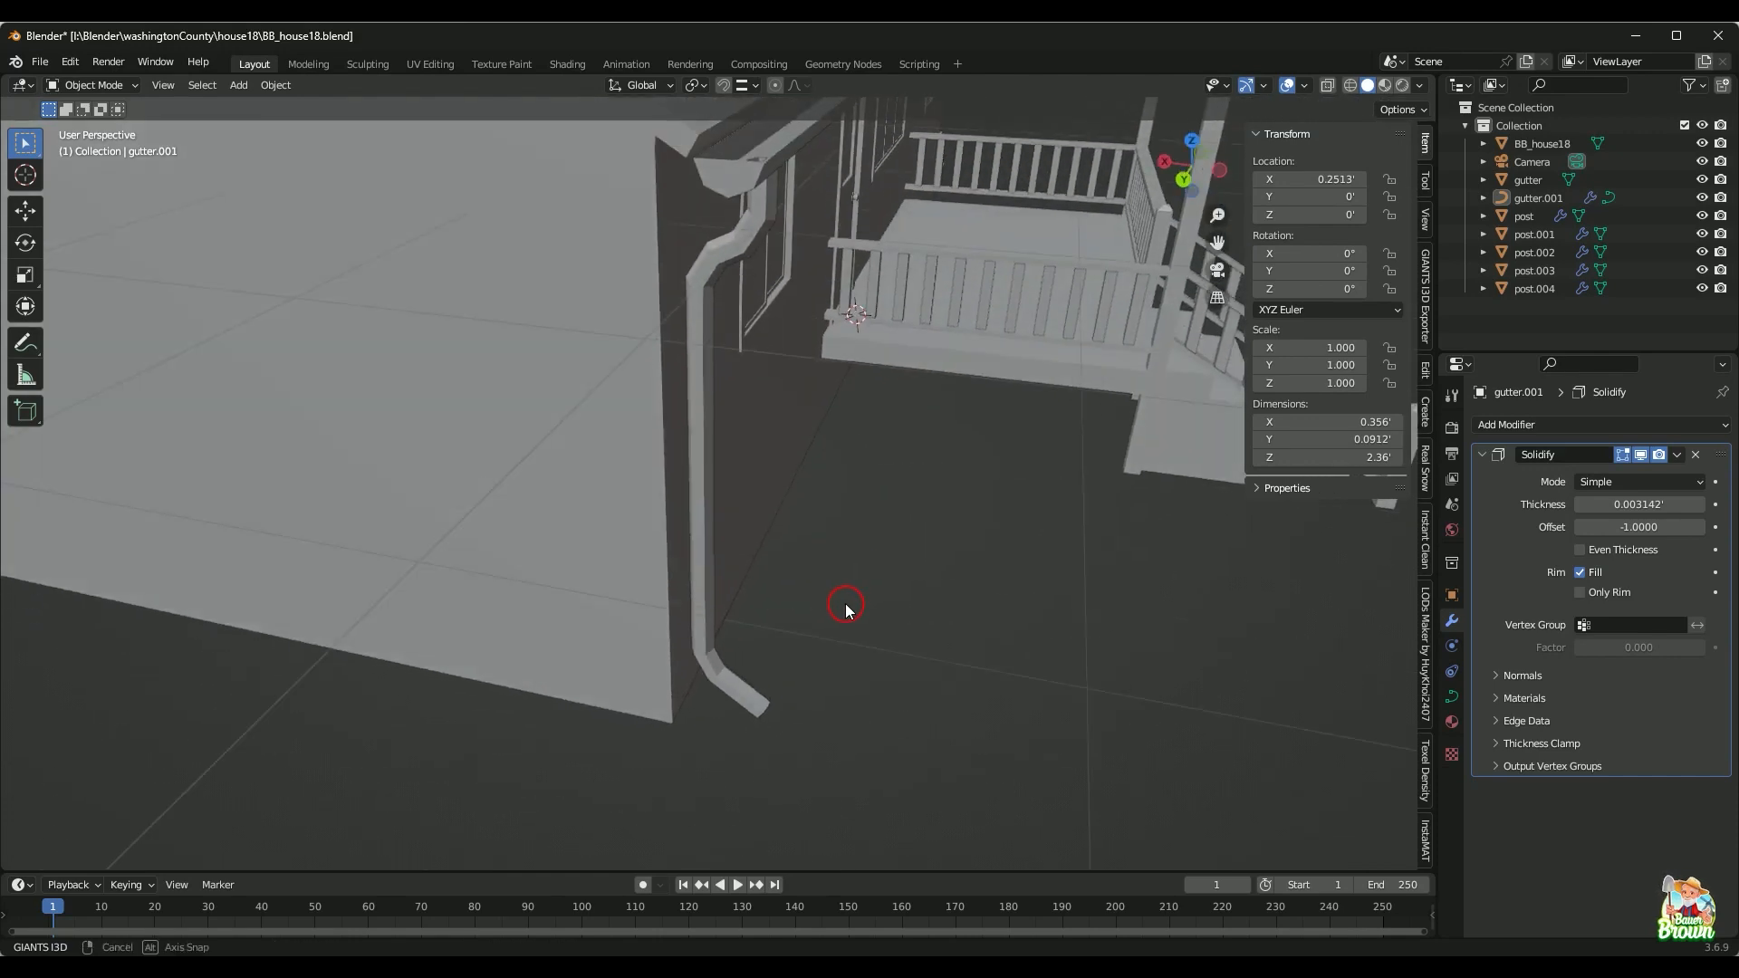
ctrl+middle_drag(861, 558, 841, 652)
middle_drag(840, 592, 839, 565)
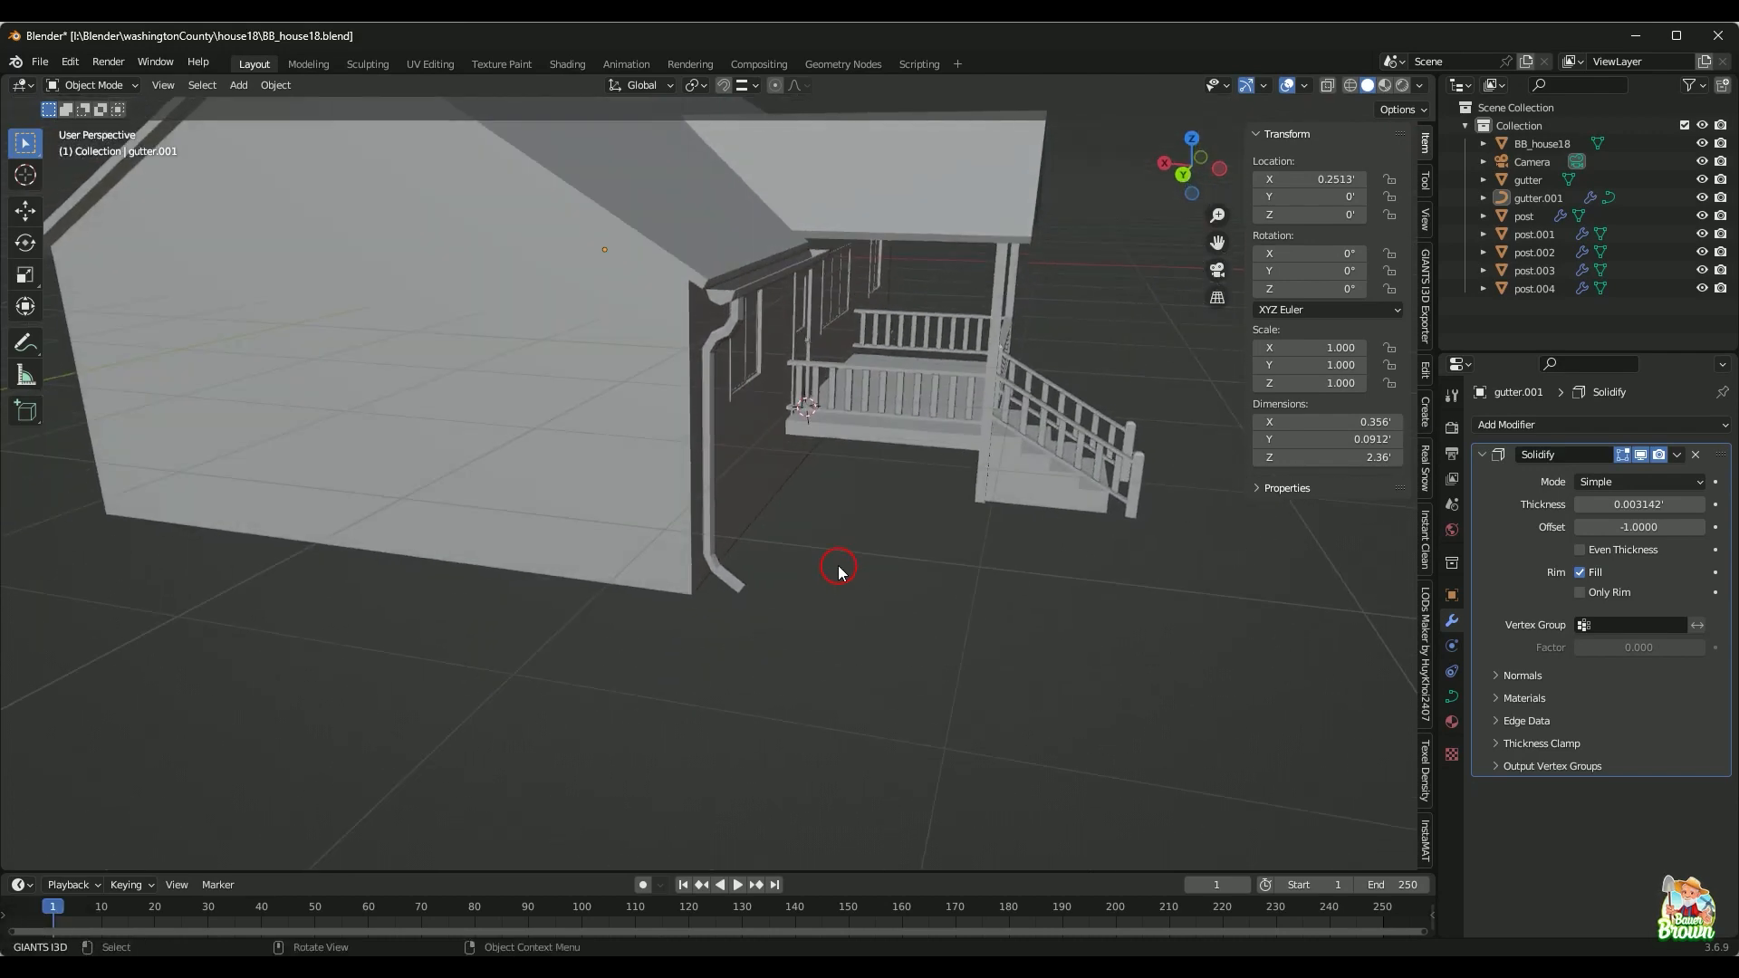
shift+middle_drag(836, 498, 823, 558)
scroll(815, 570, up, 2)
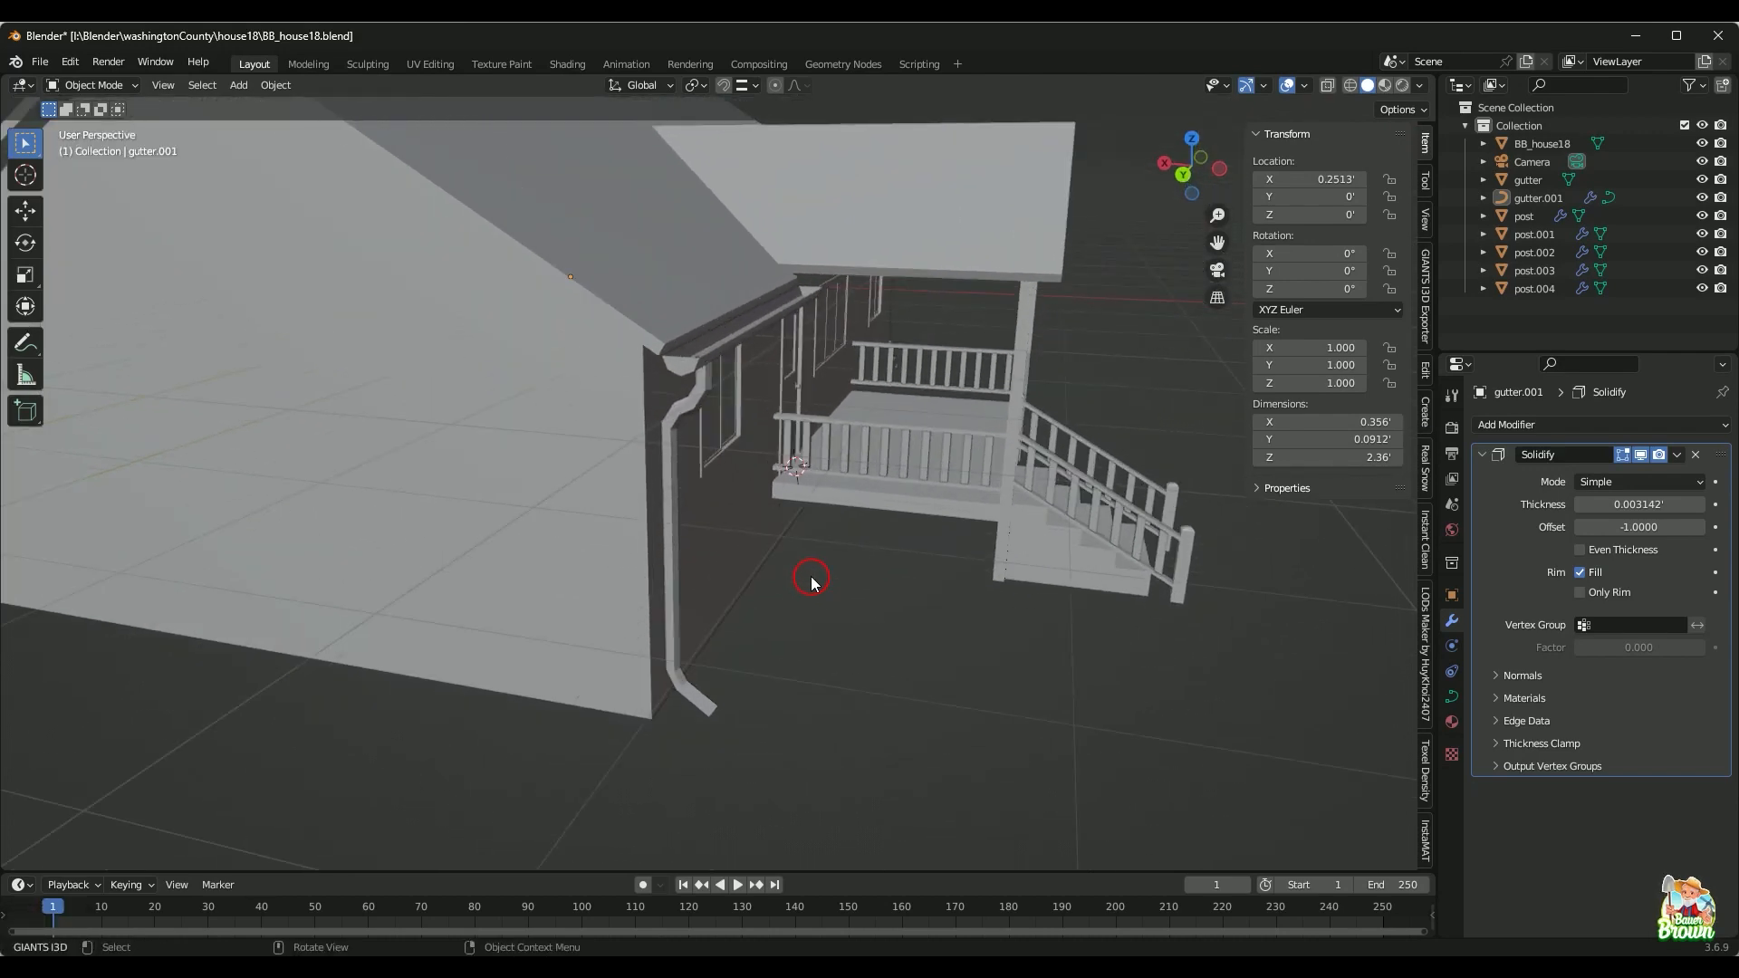
Step: Convert the downspout curve at the house corner to a mesh, including its Solidify thickness
click(664, 489)
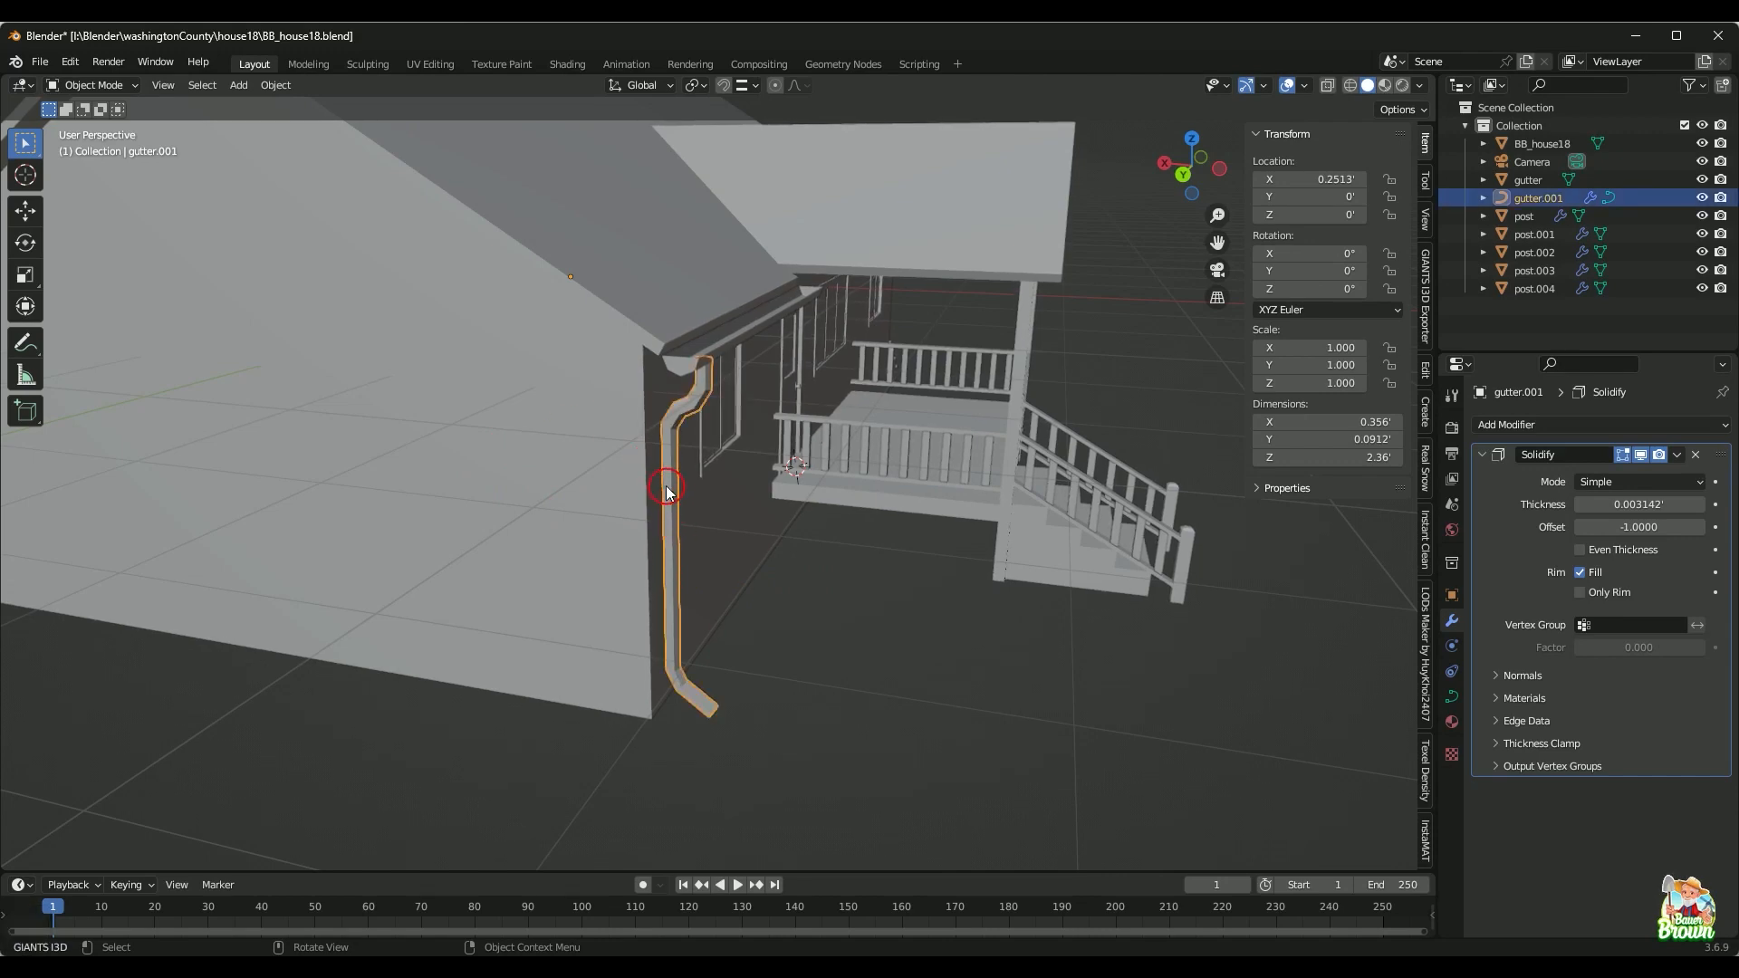
right_click(666, 493)
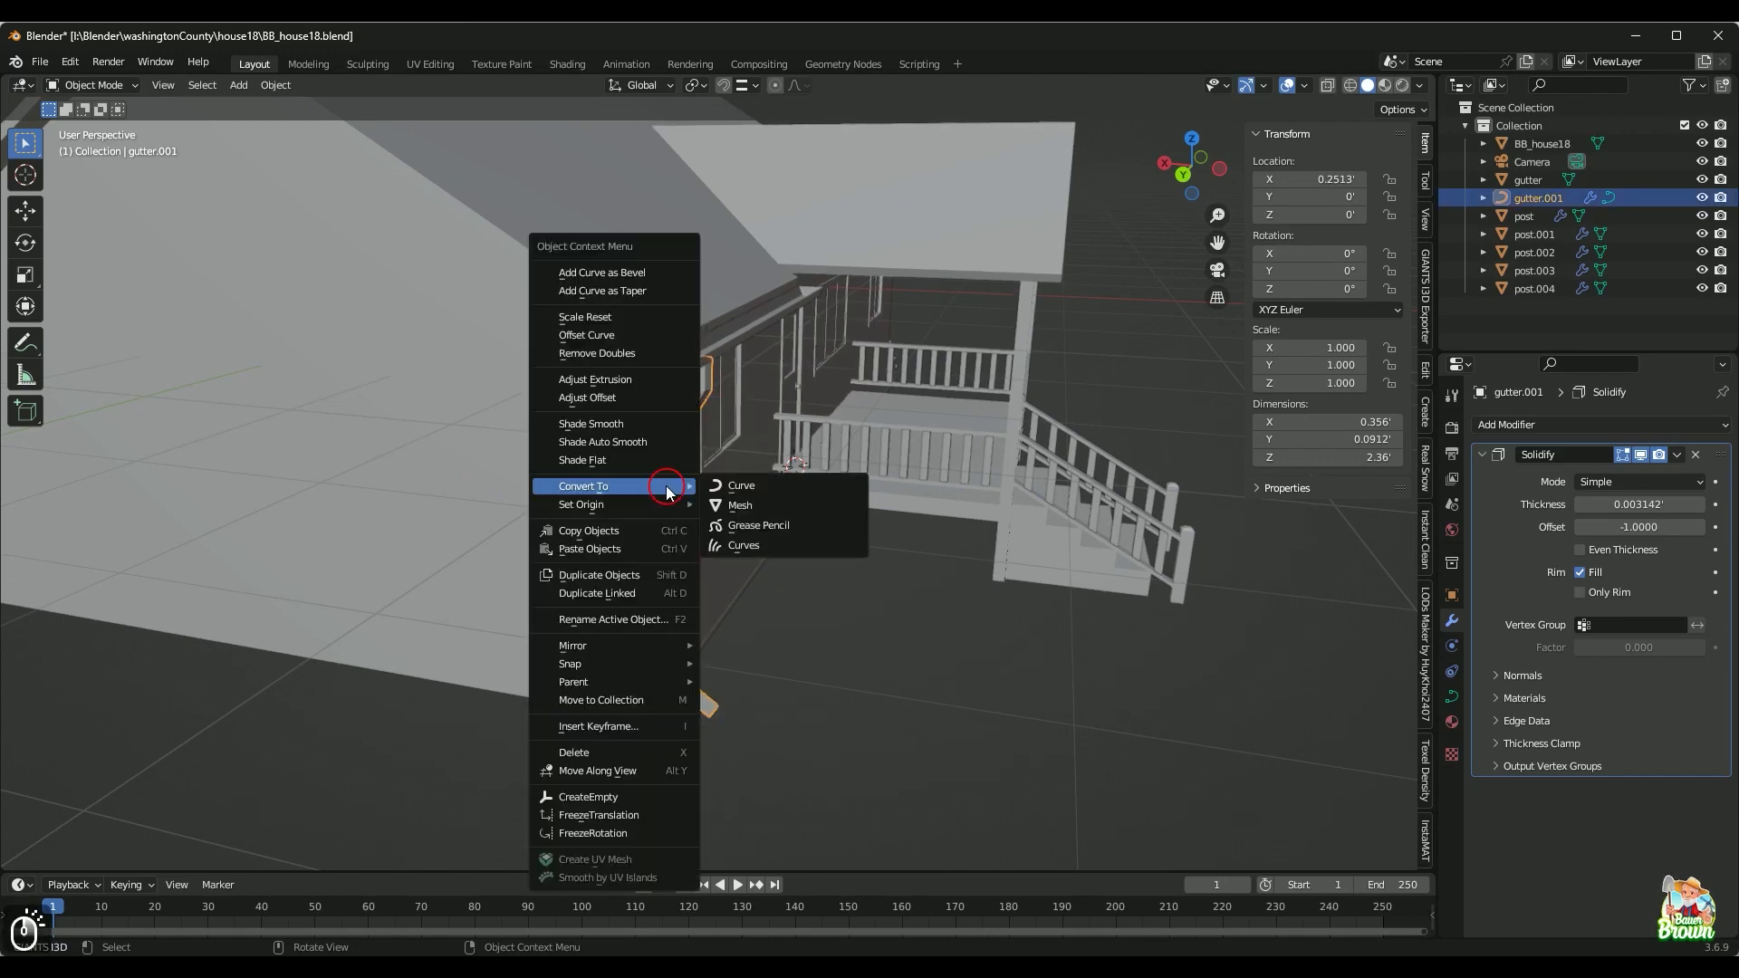
click(740, 507)
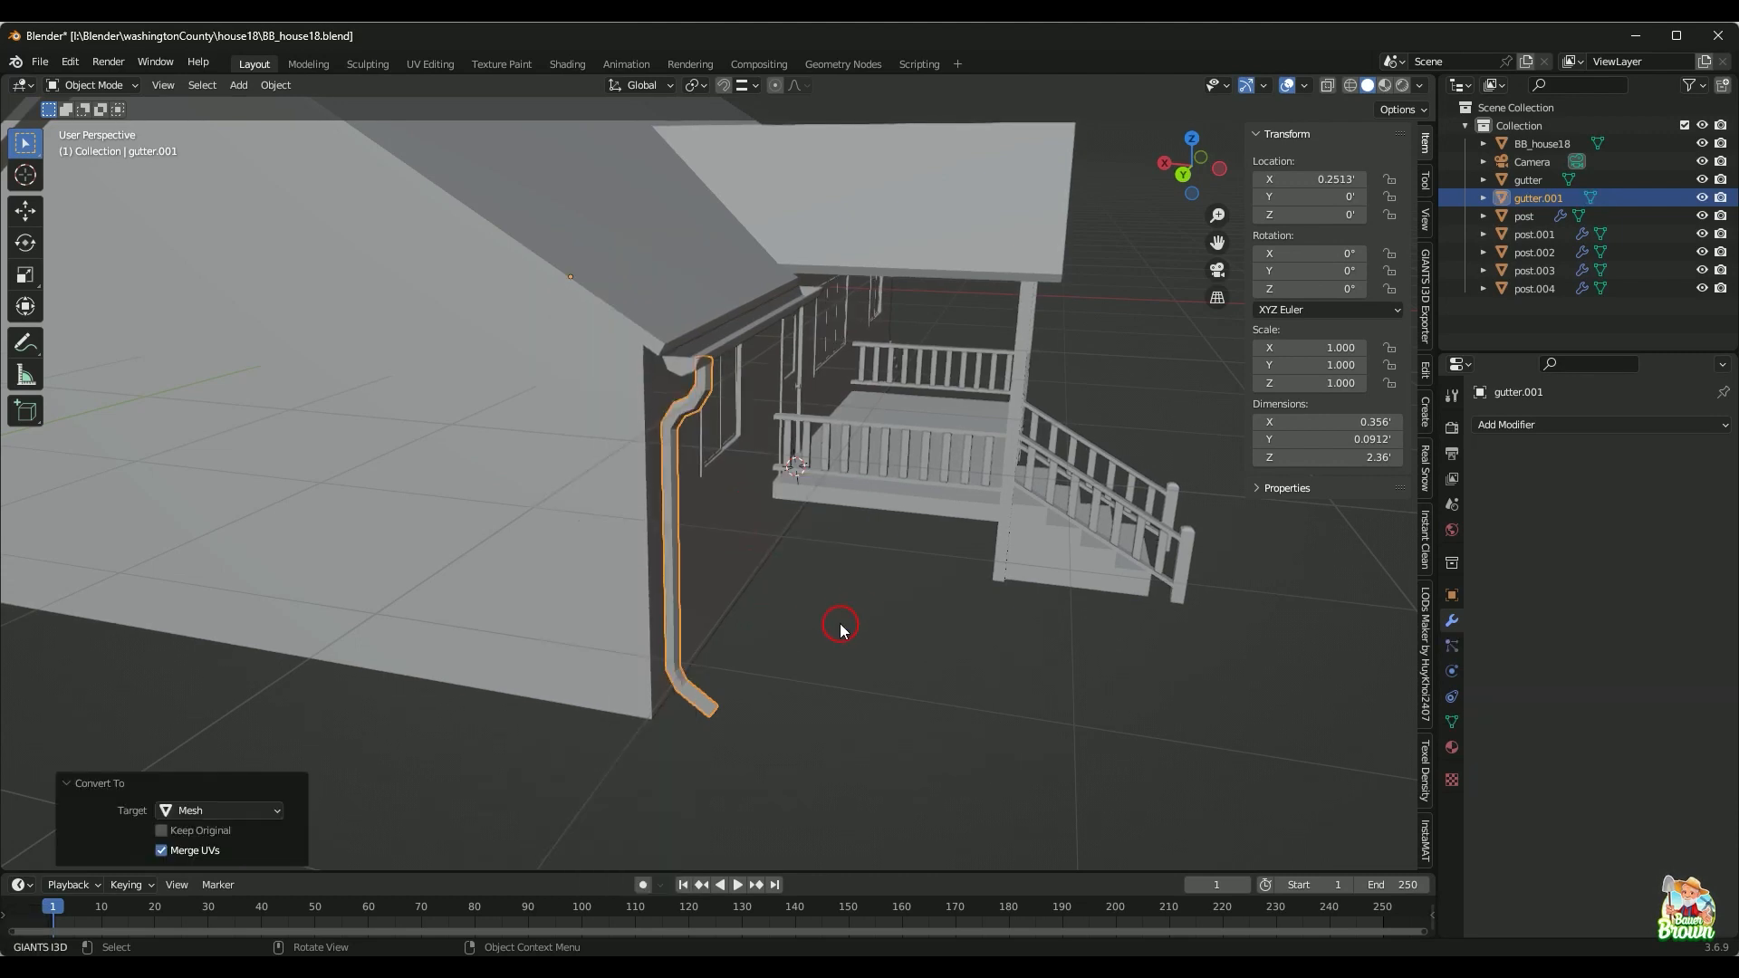
middle_drag(856, 647, 812, 629)
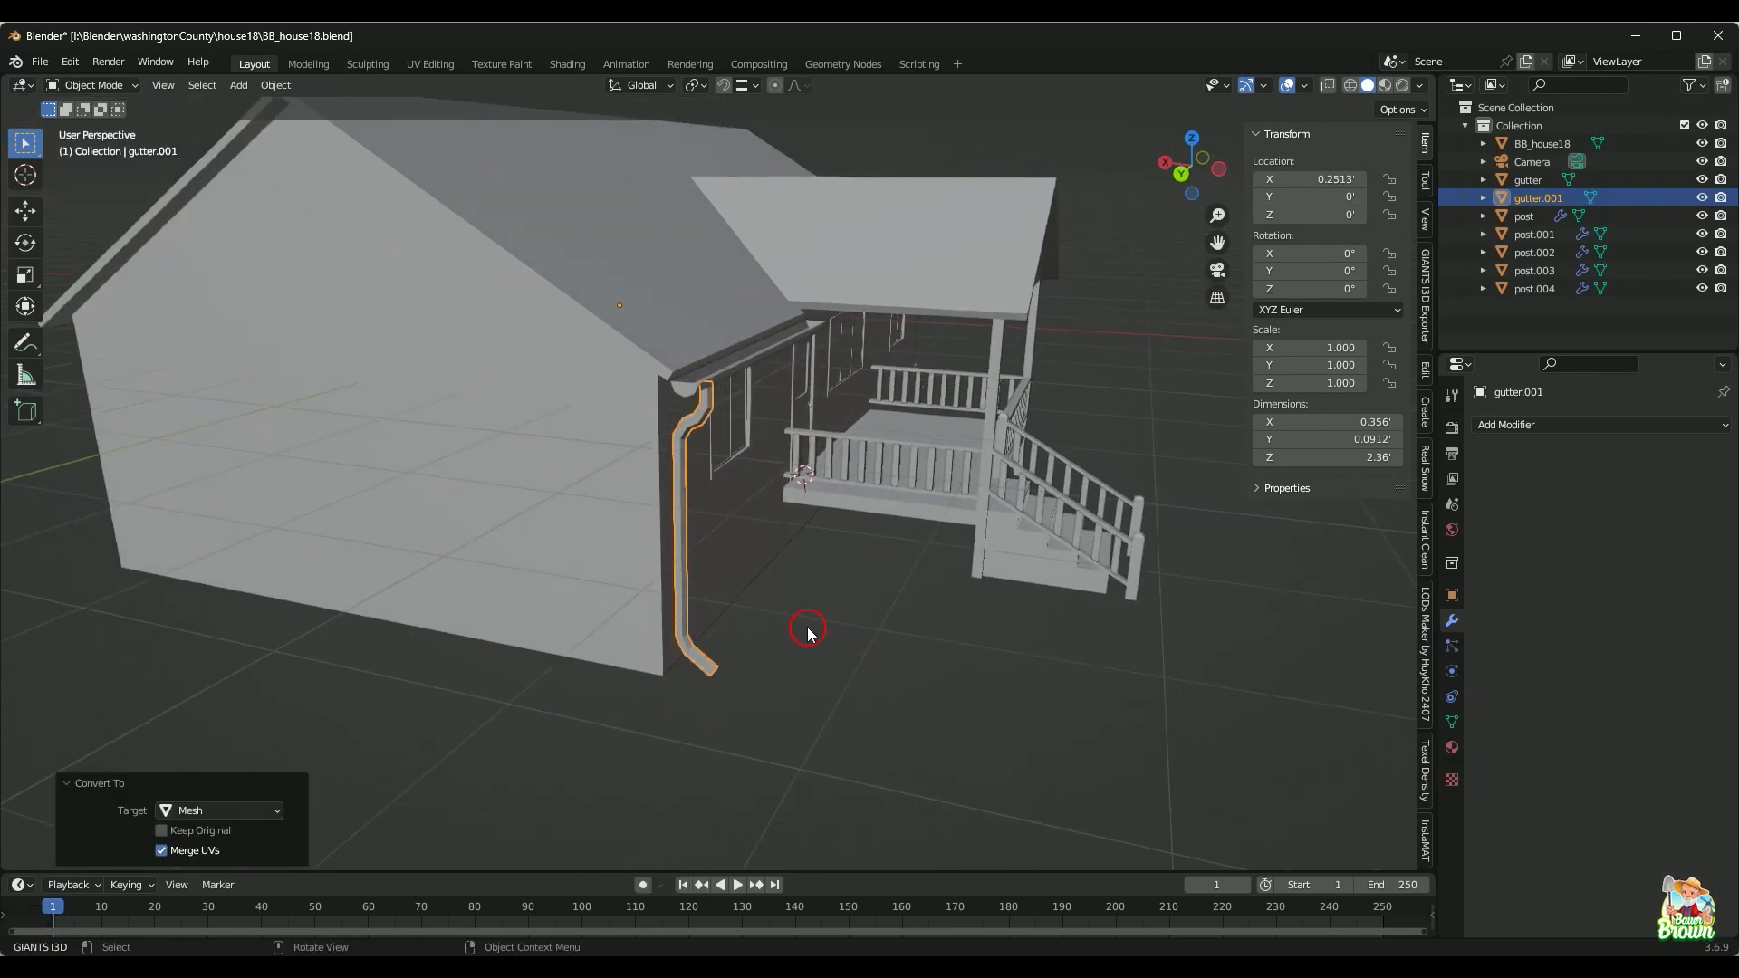
shift+middle_drag(844, 559, 761, 679)
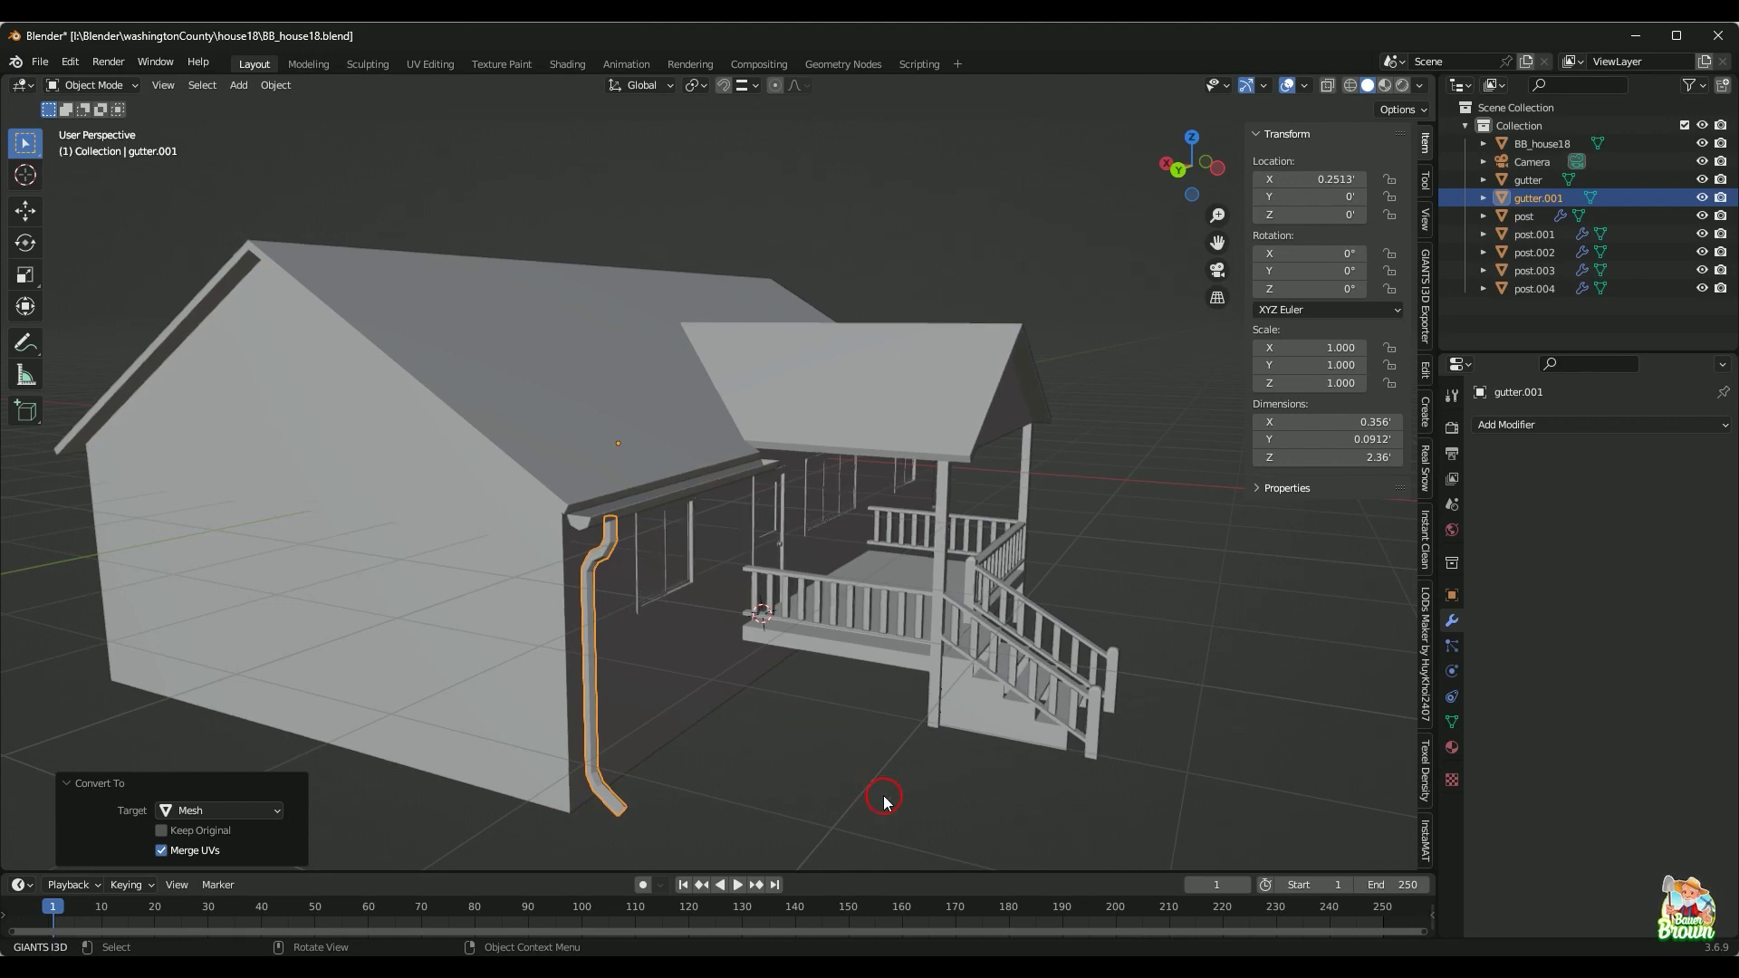
click(677, 415)
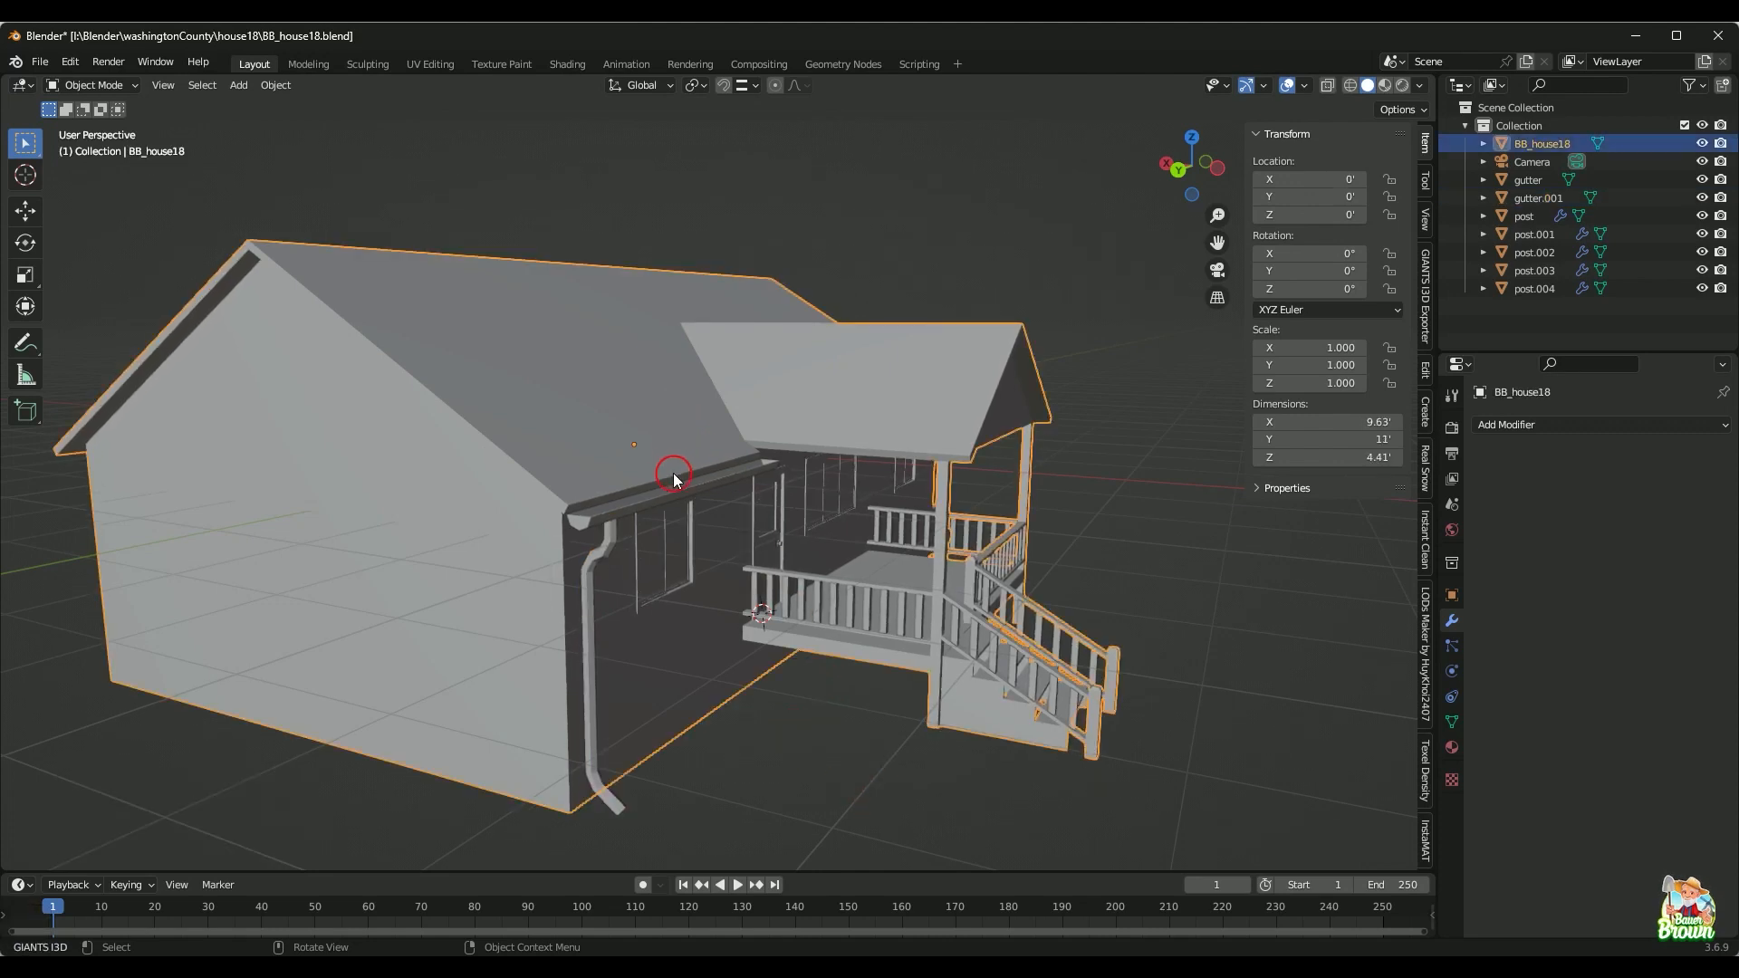
key(shift)
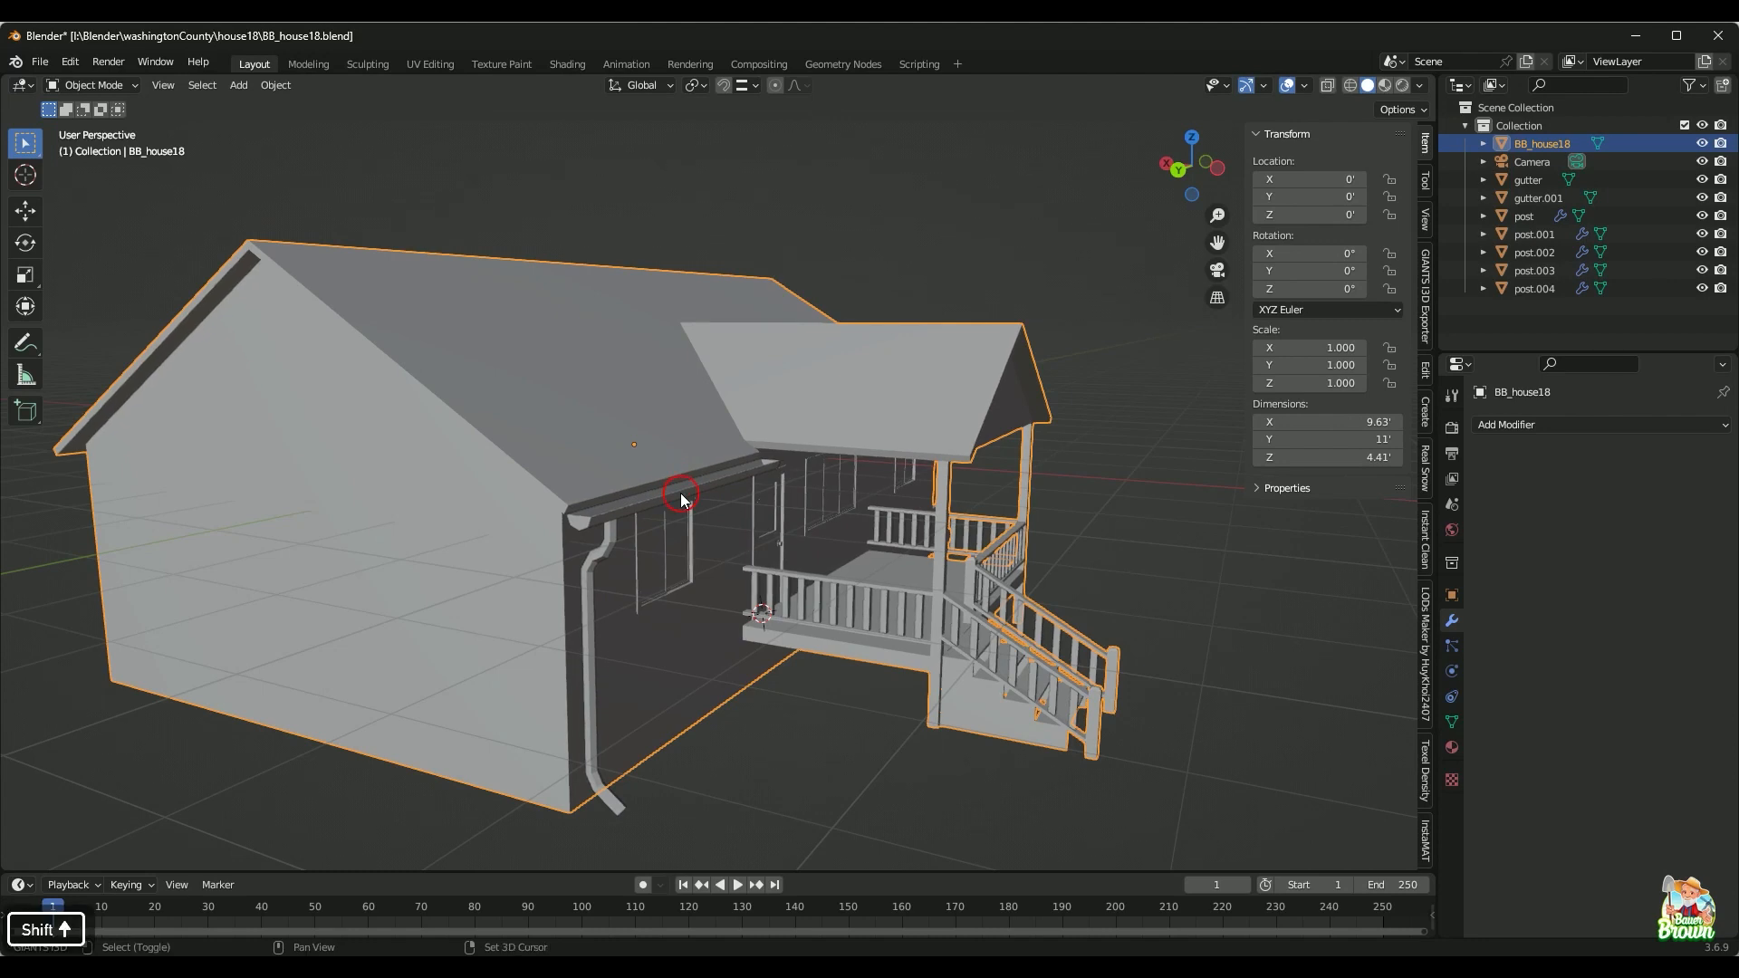
shift+click(681, 493)
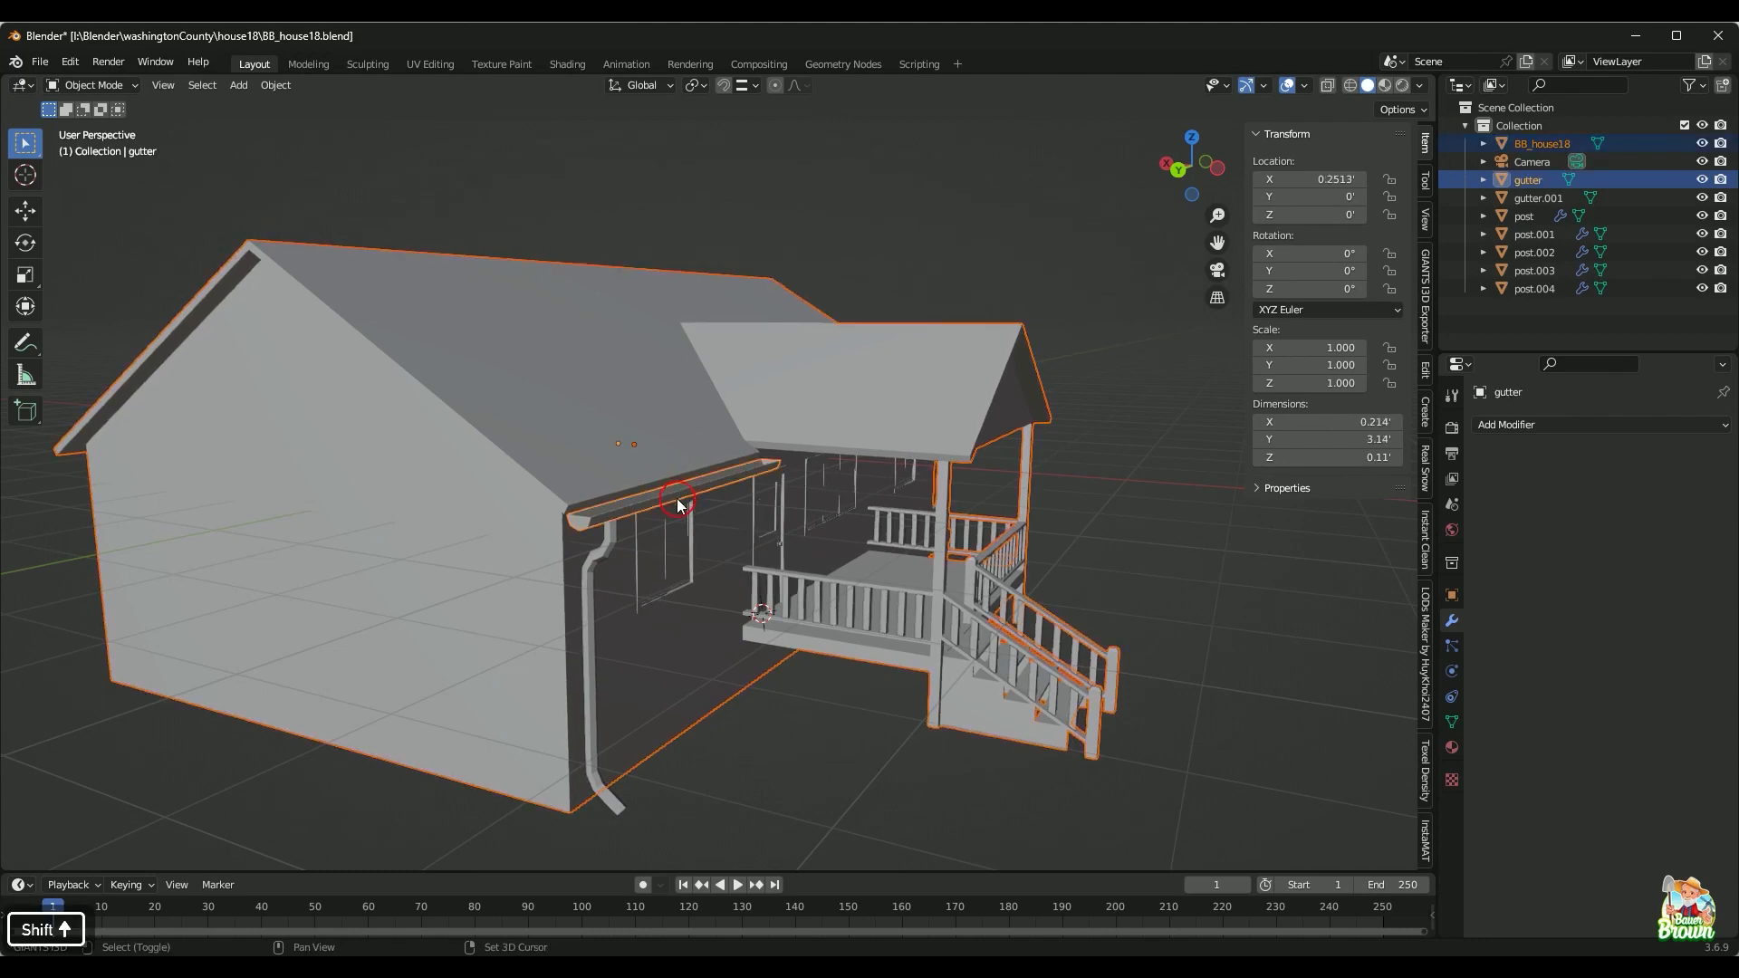
shift+click(611, 549)
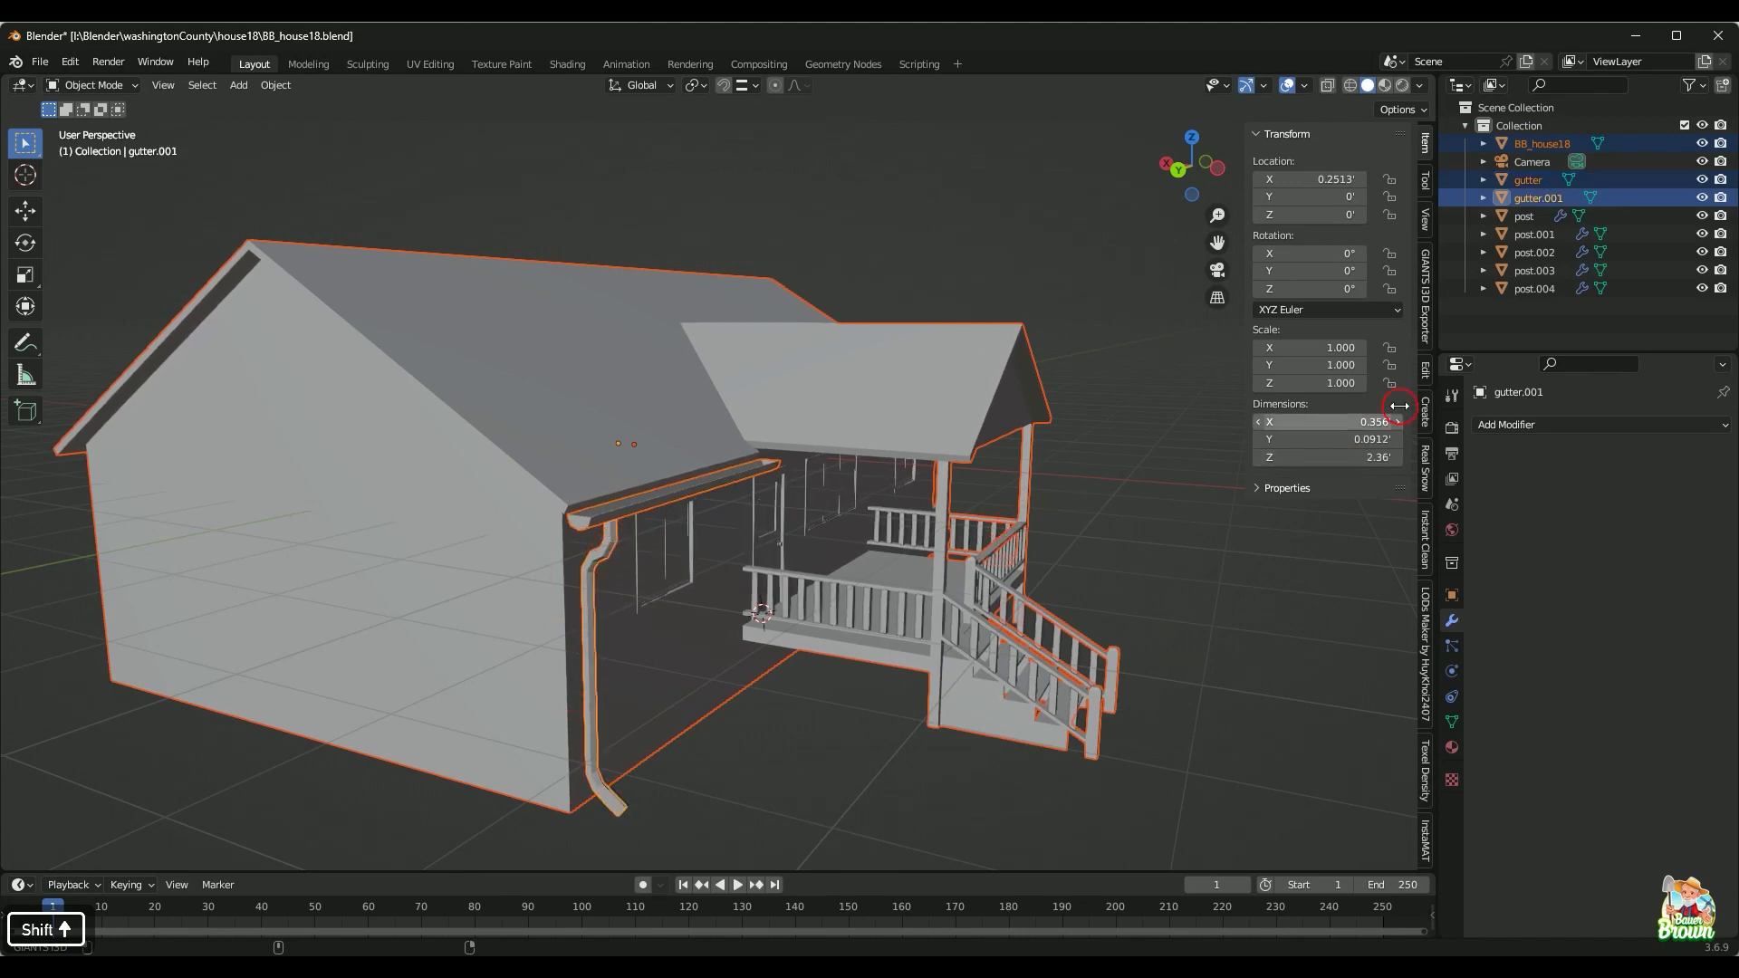
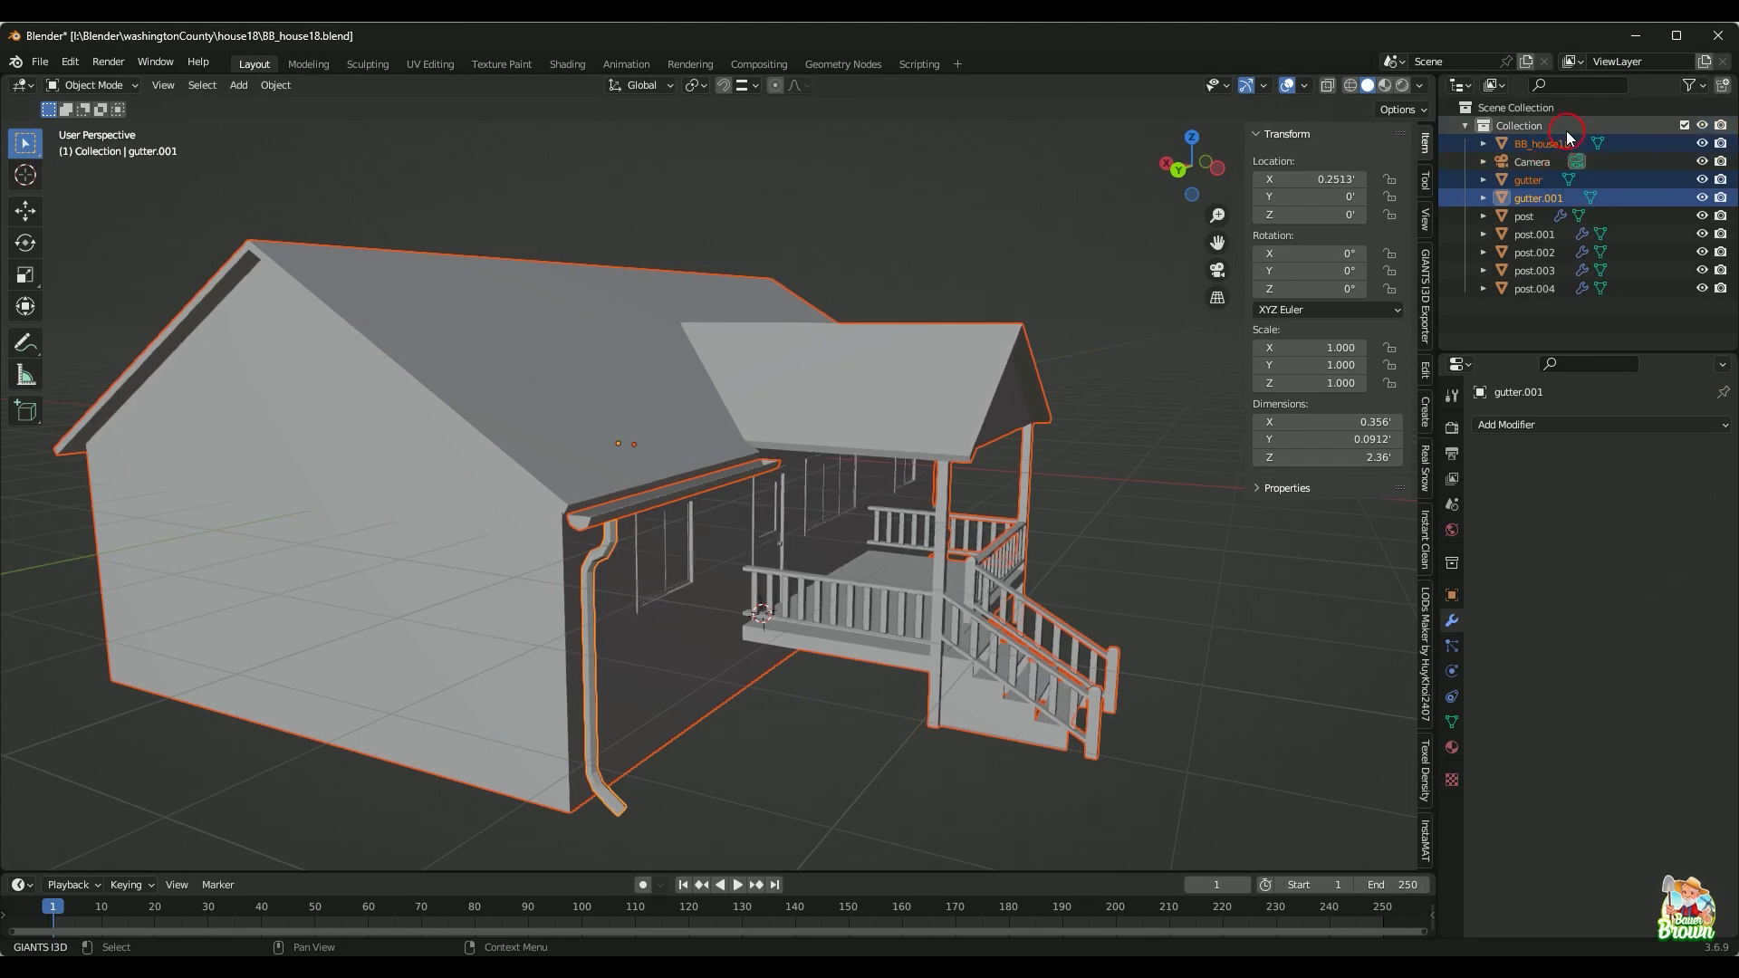
click(849, 755)
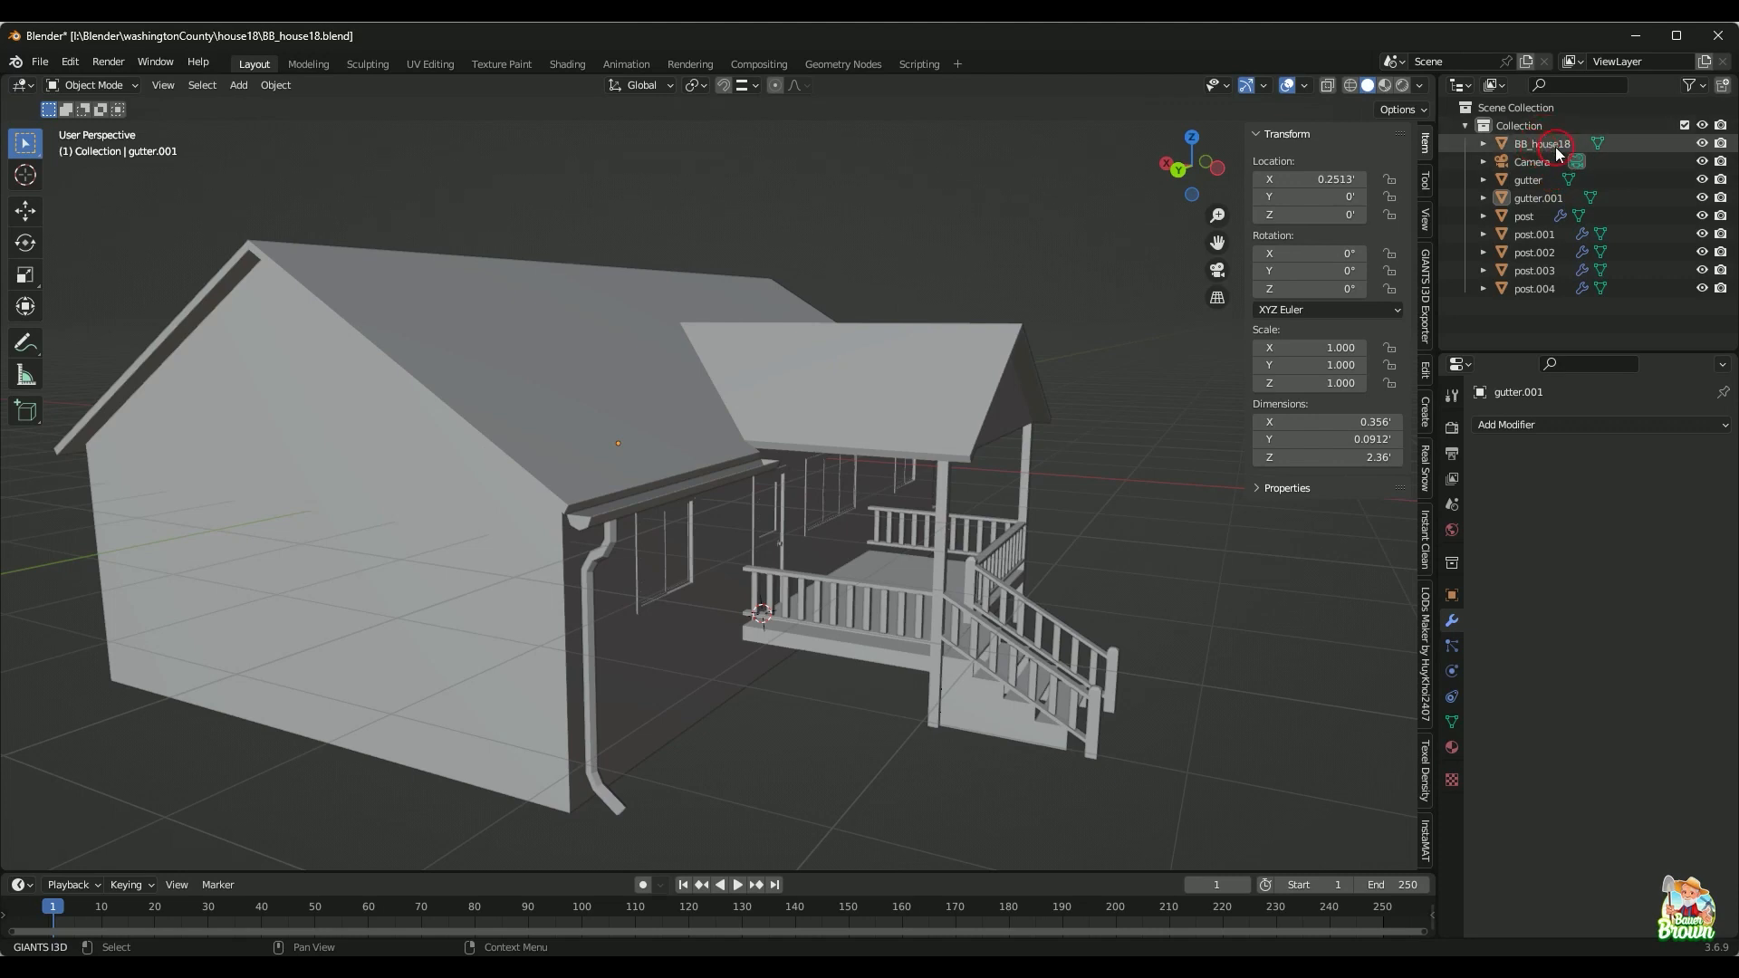
Step: Join the downspout and gutter into the BB_house18 object and enter Edit Mode on it
click(598, 661)
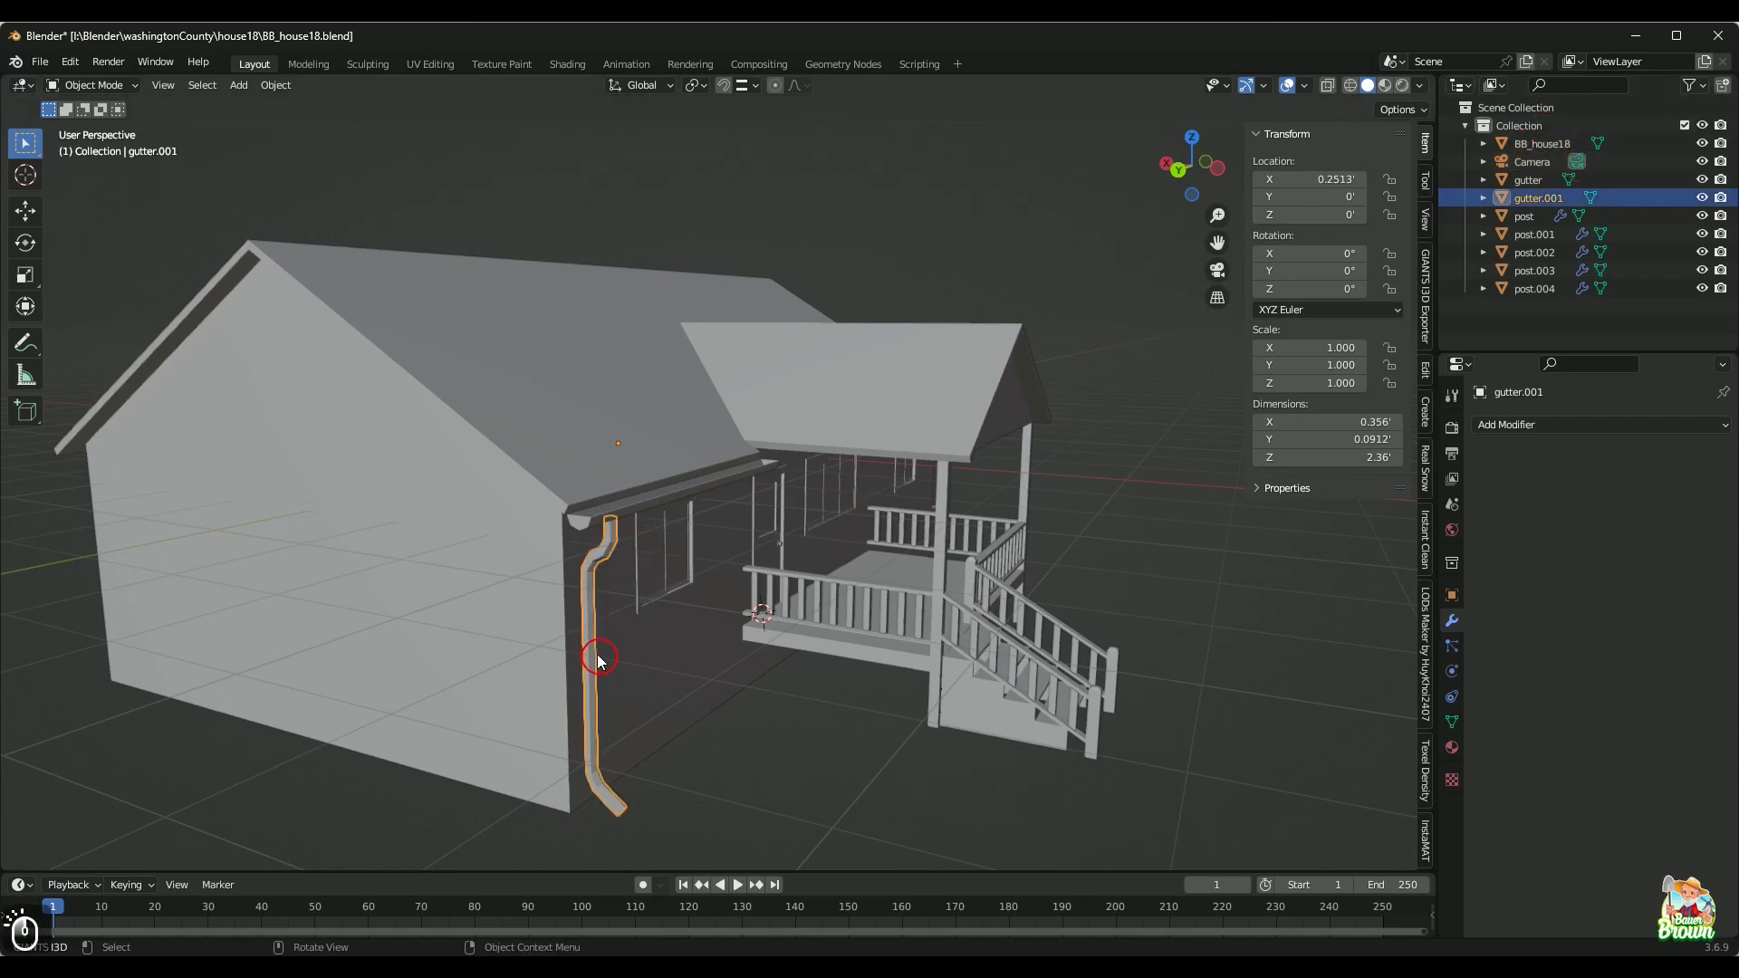
shift+click(683, 491)
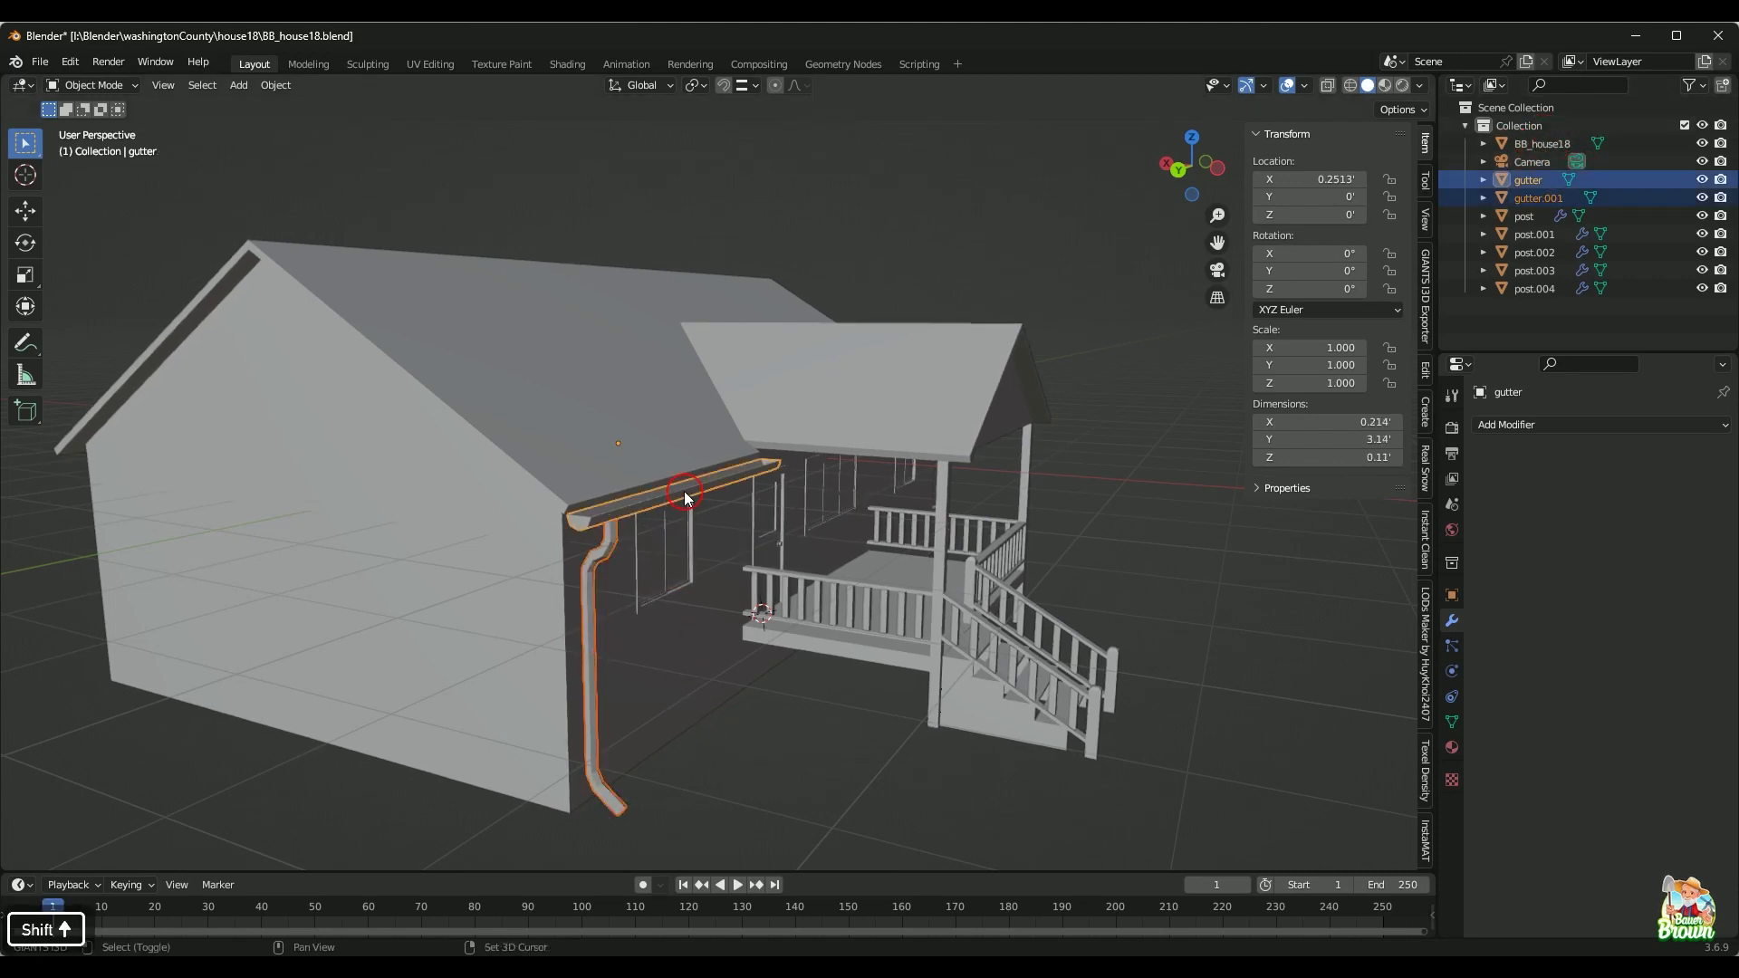
shift+click(501, 389)
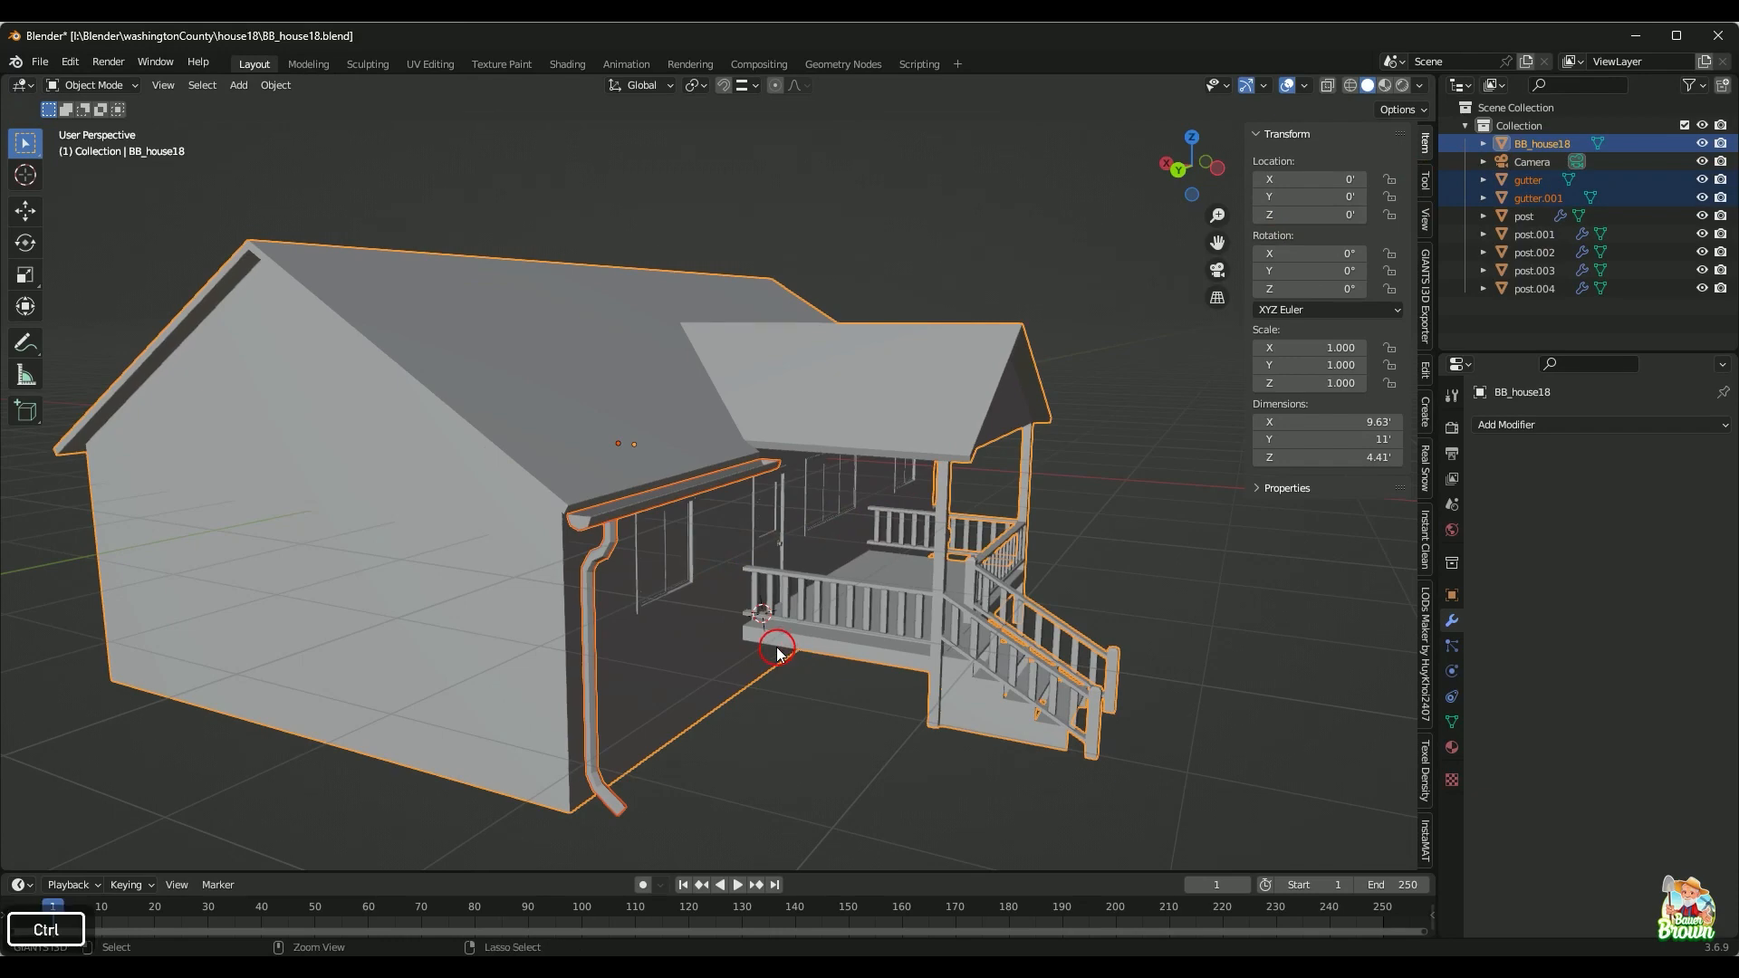
key(ctrl+j)
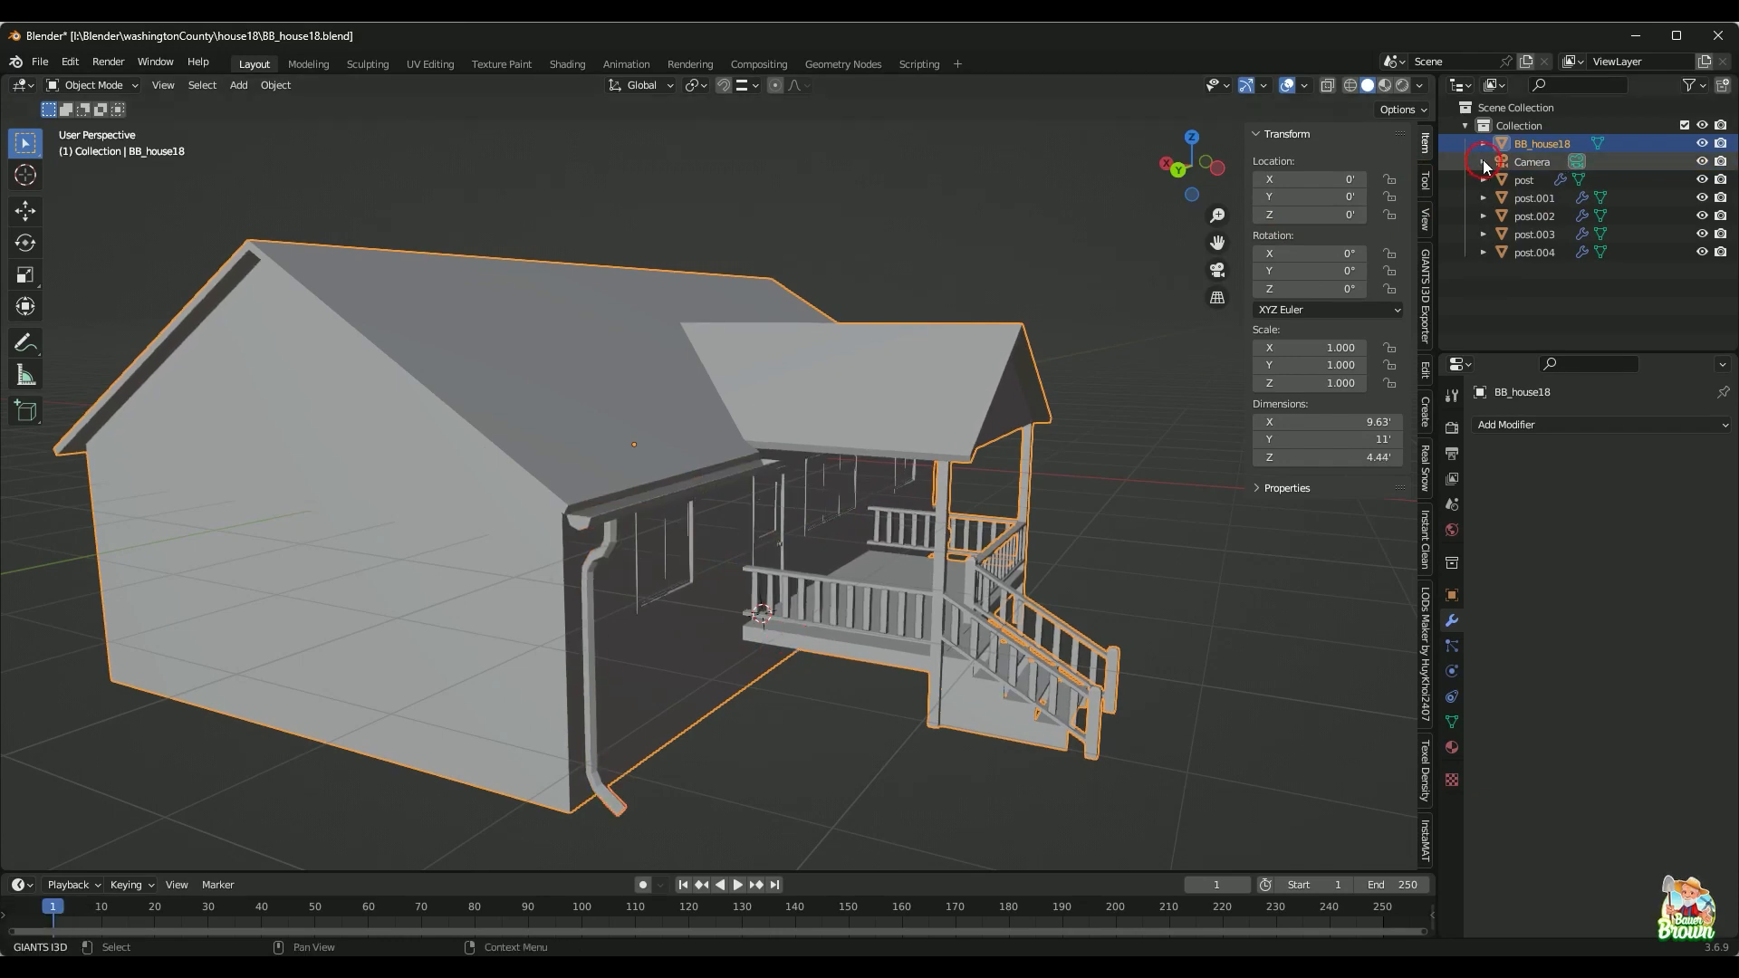
key(Tab)
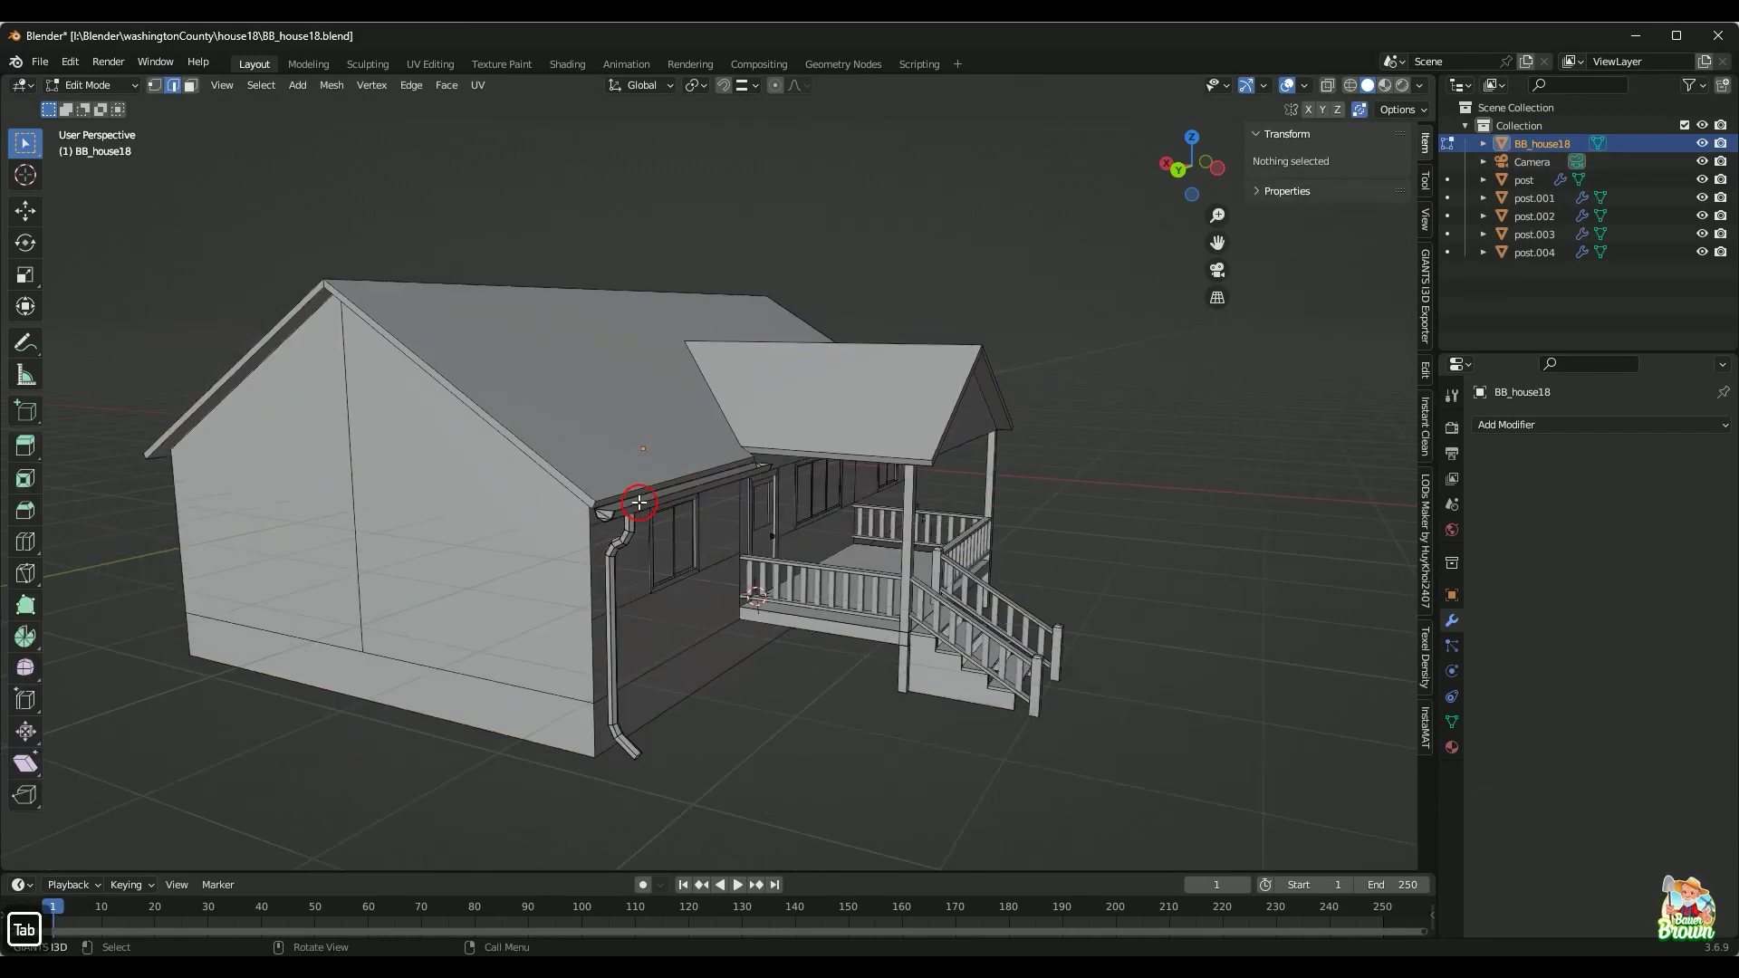
Step: Examine the joined house mesh with its gutter, downspout, porch and stairs from several angles
middle_drag(655, 634, 652, 599)
scroll(652, 609, up, 3)
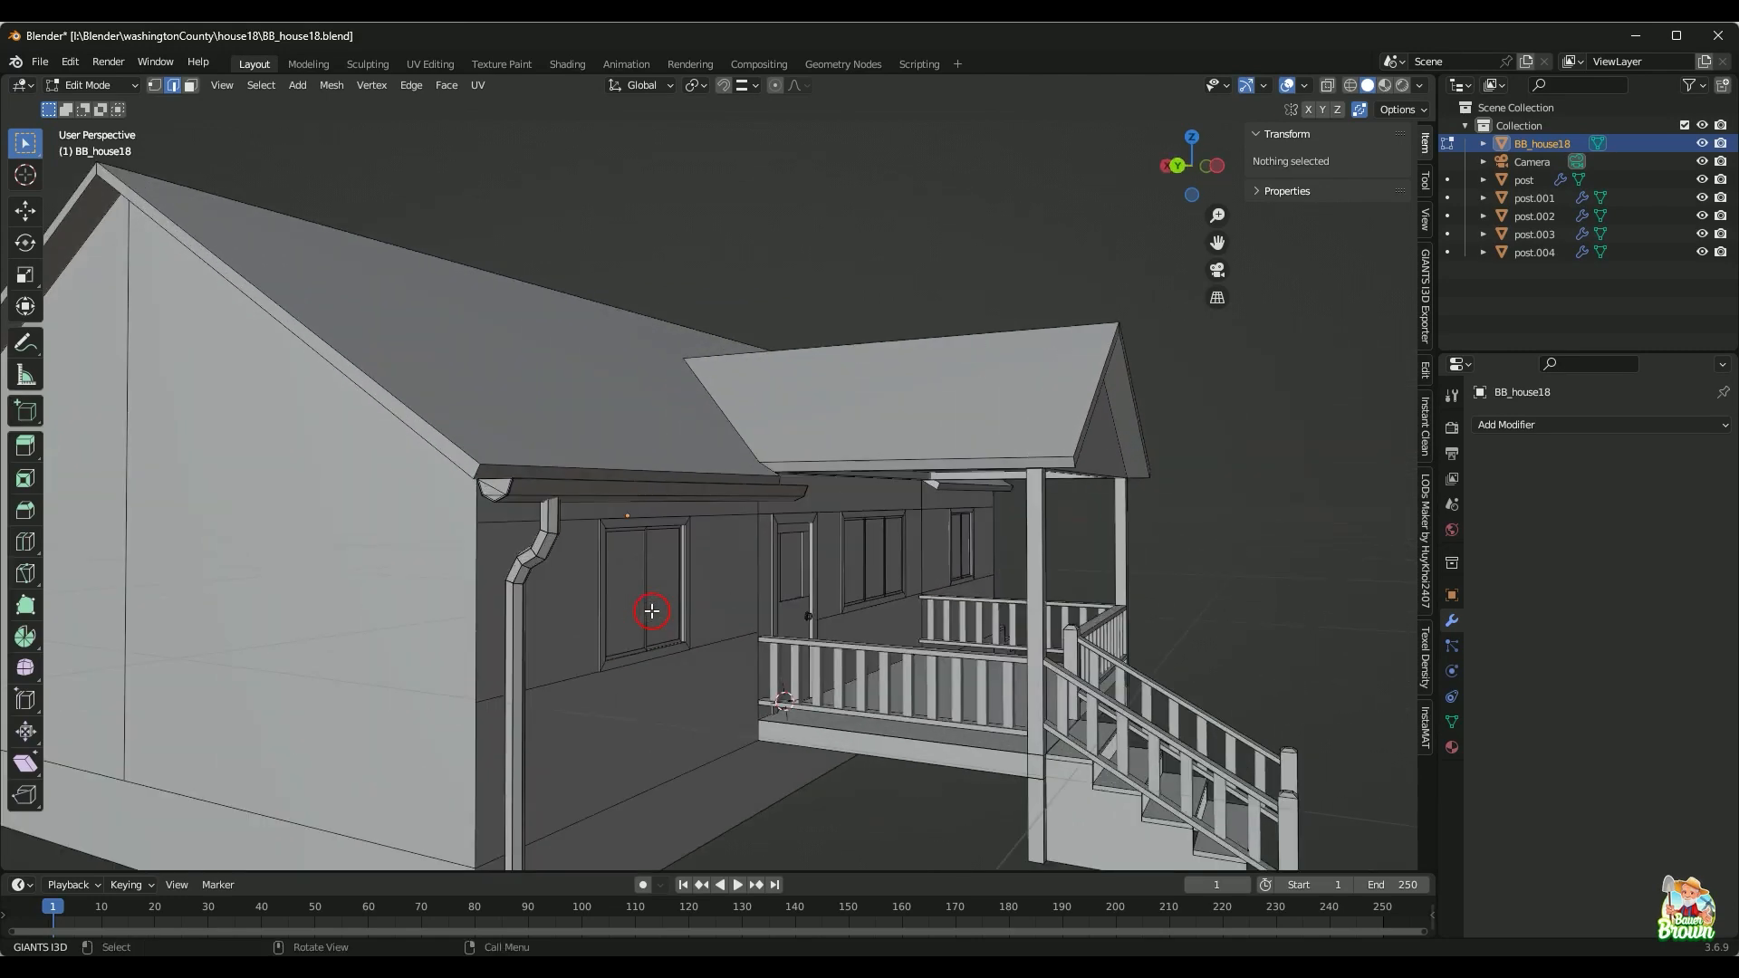
scroll(652, 610, down, 1)
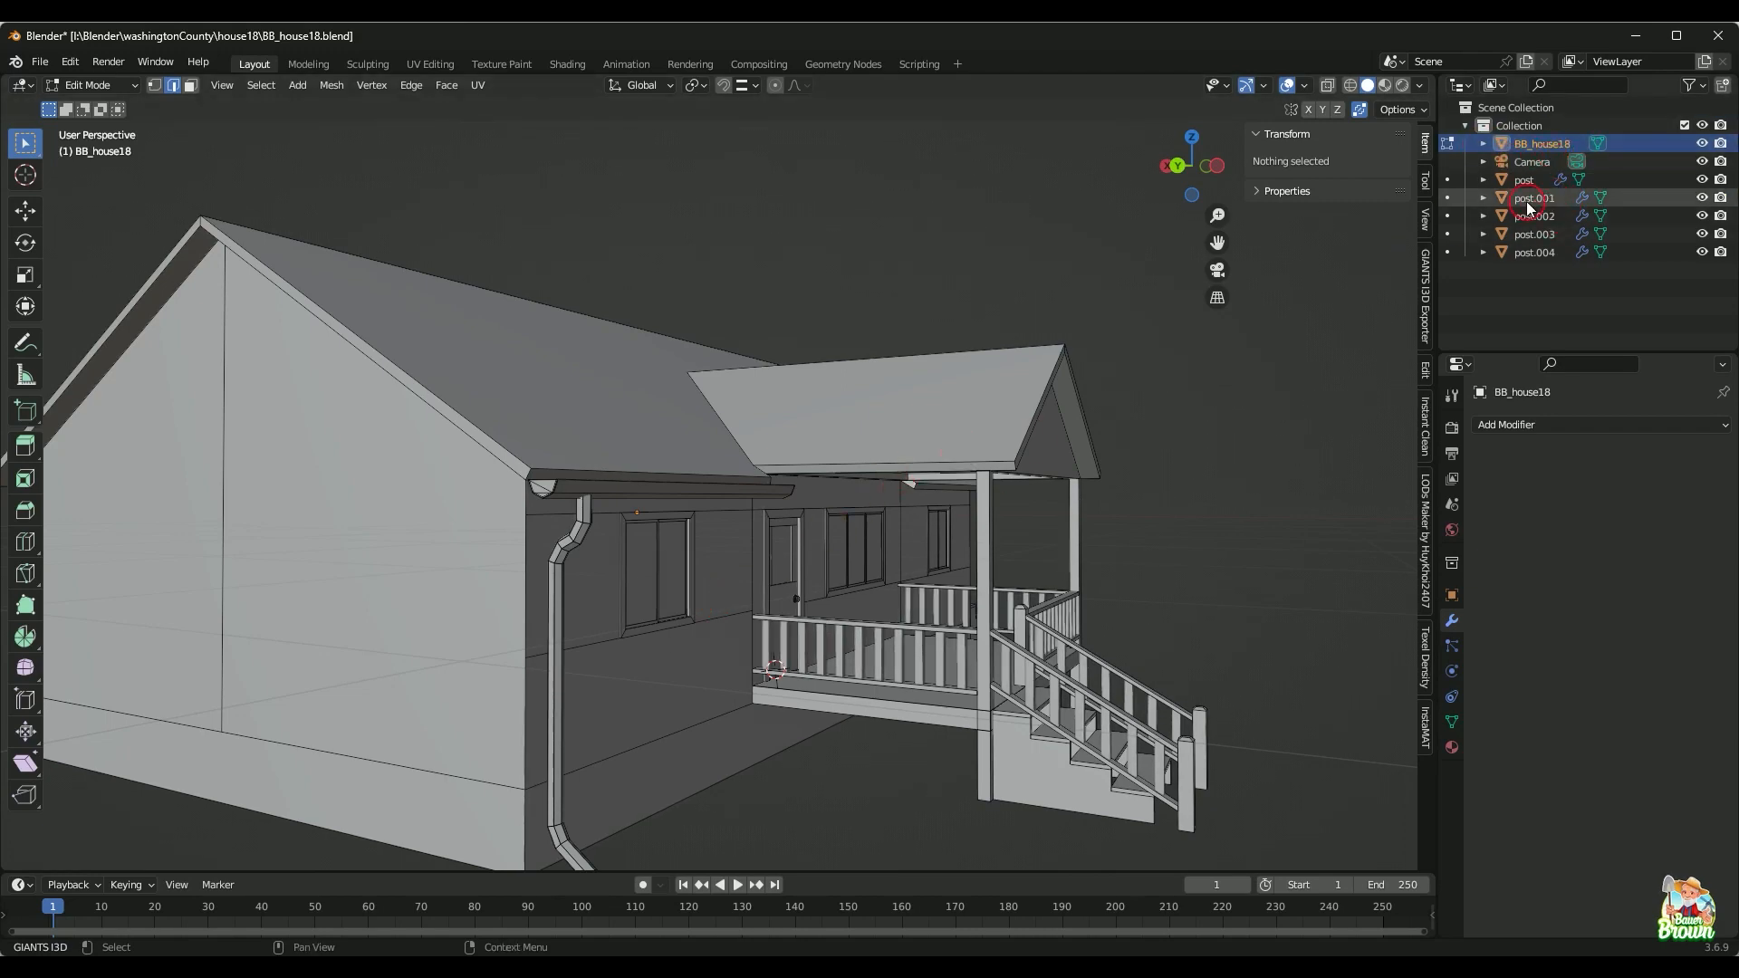
scroll(851, 503, down, 4)
middle_drag(851, 503, 771, 589)
middle_drag(879, 695, 935, 586)
scroll(870, 688, up, 2)
scroll(810, 609, down, 1)
scroll(803, 559, down, 2)
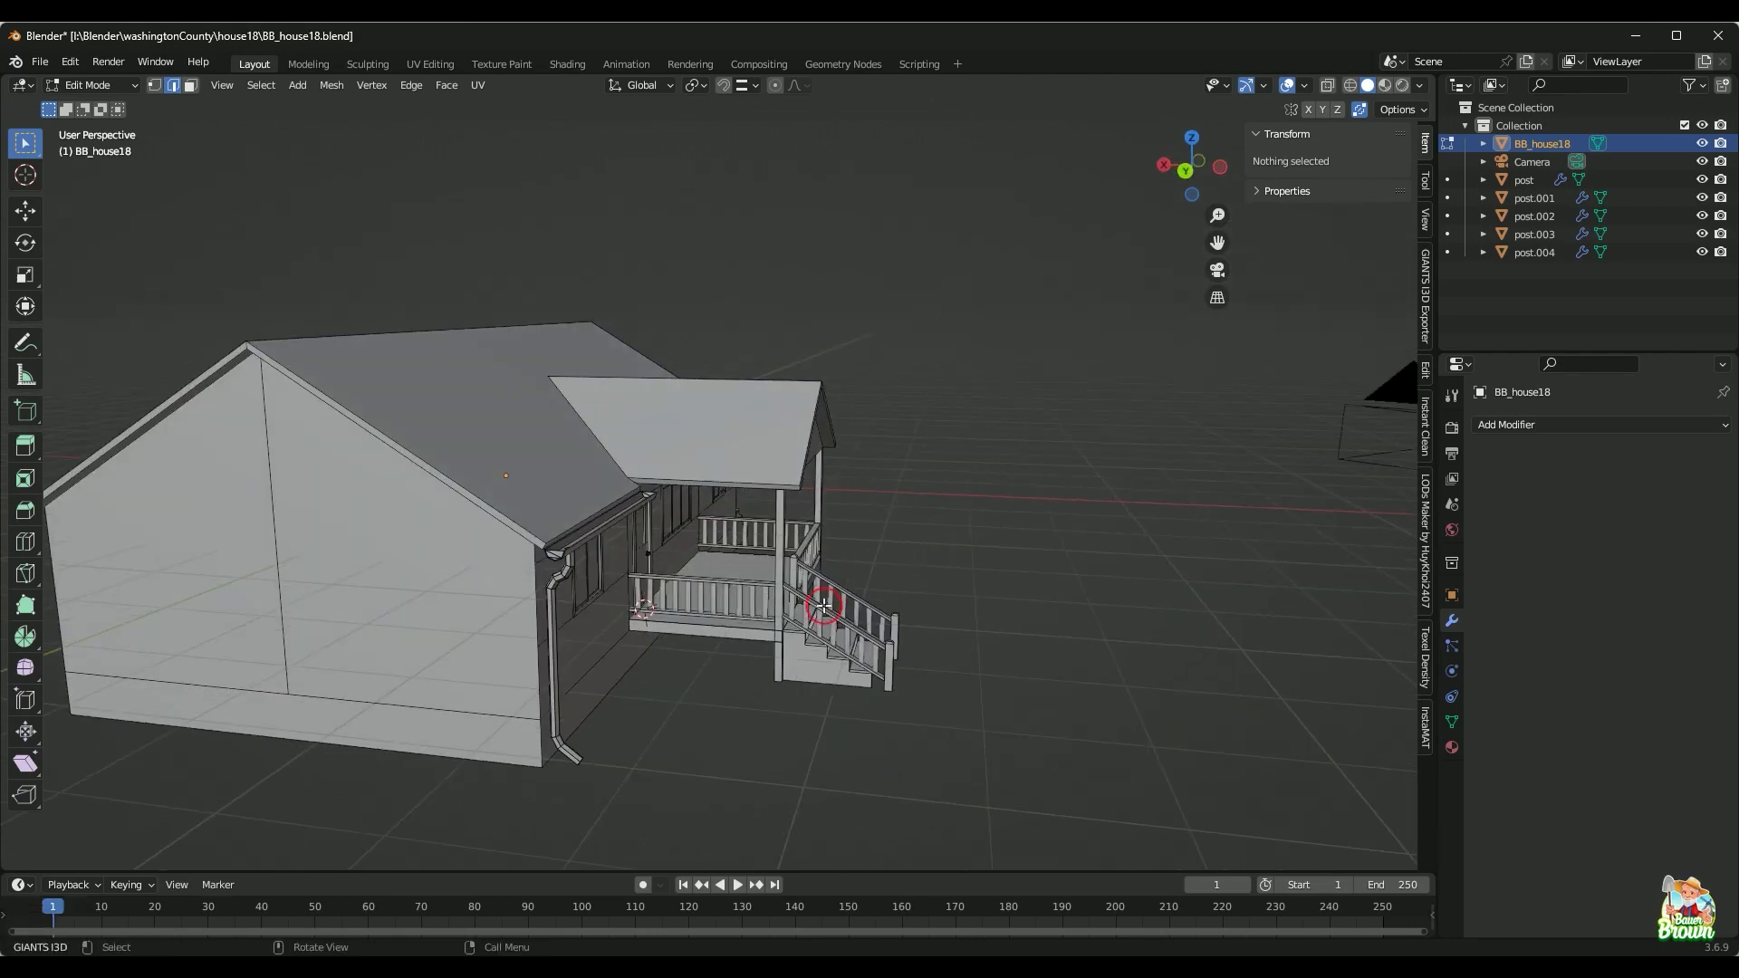
middle_drag(823, 605, 657, 580)
scroll(800, 562, up, 1)
scroll(628, 501, down, 2)
scroll(601, 589, up, 2)
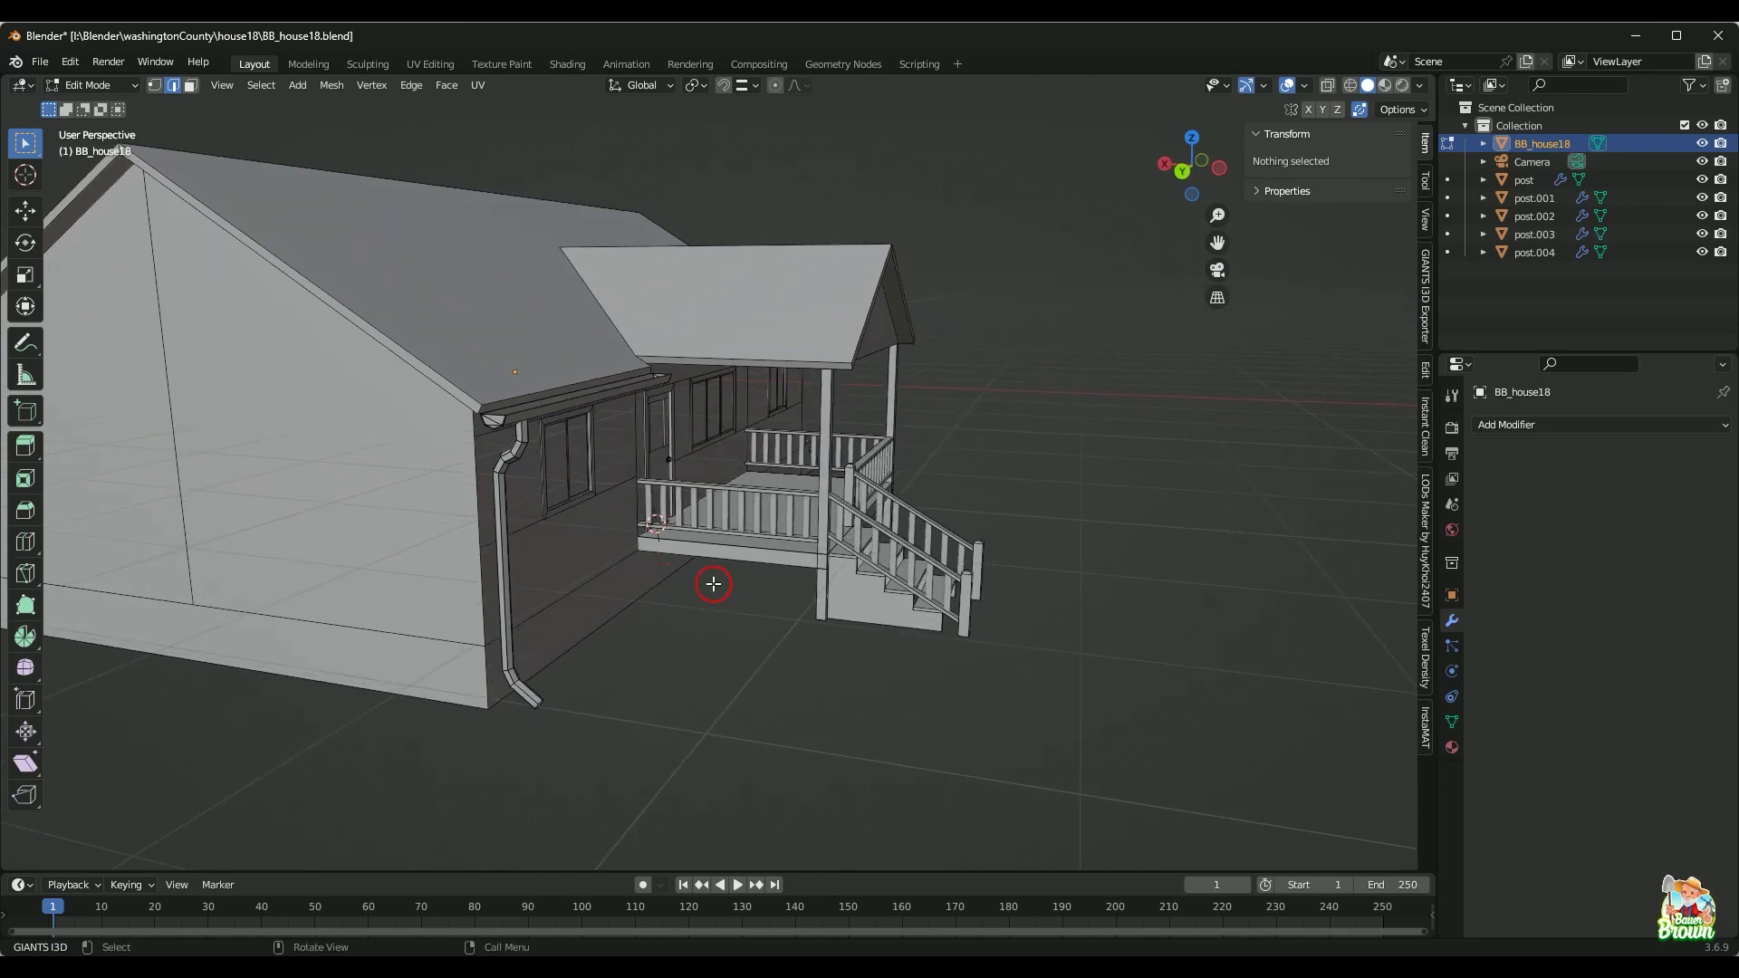
middle_drag(678, 616, 682, 648)
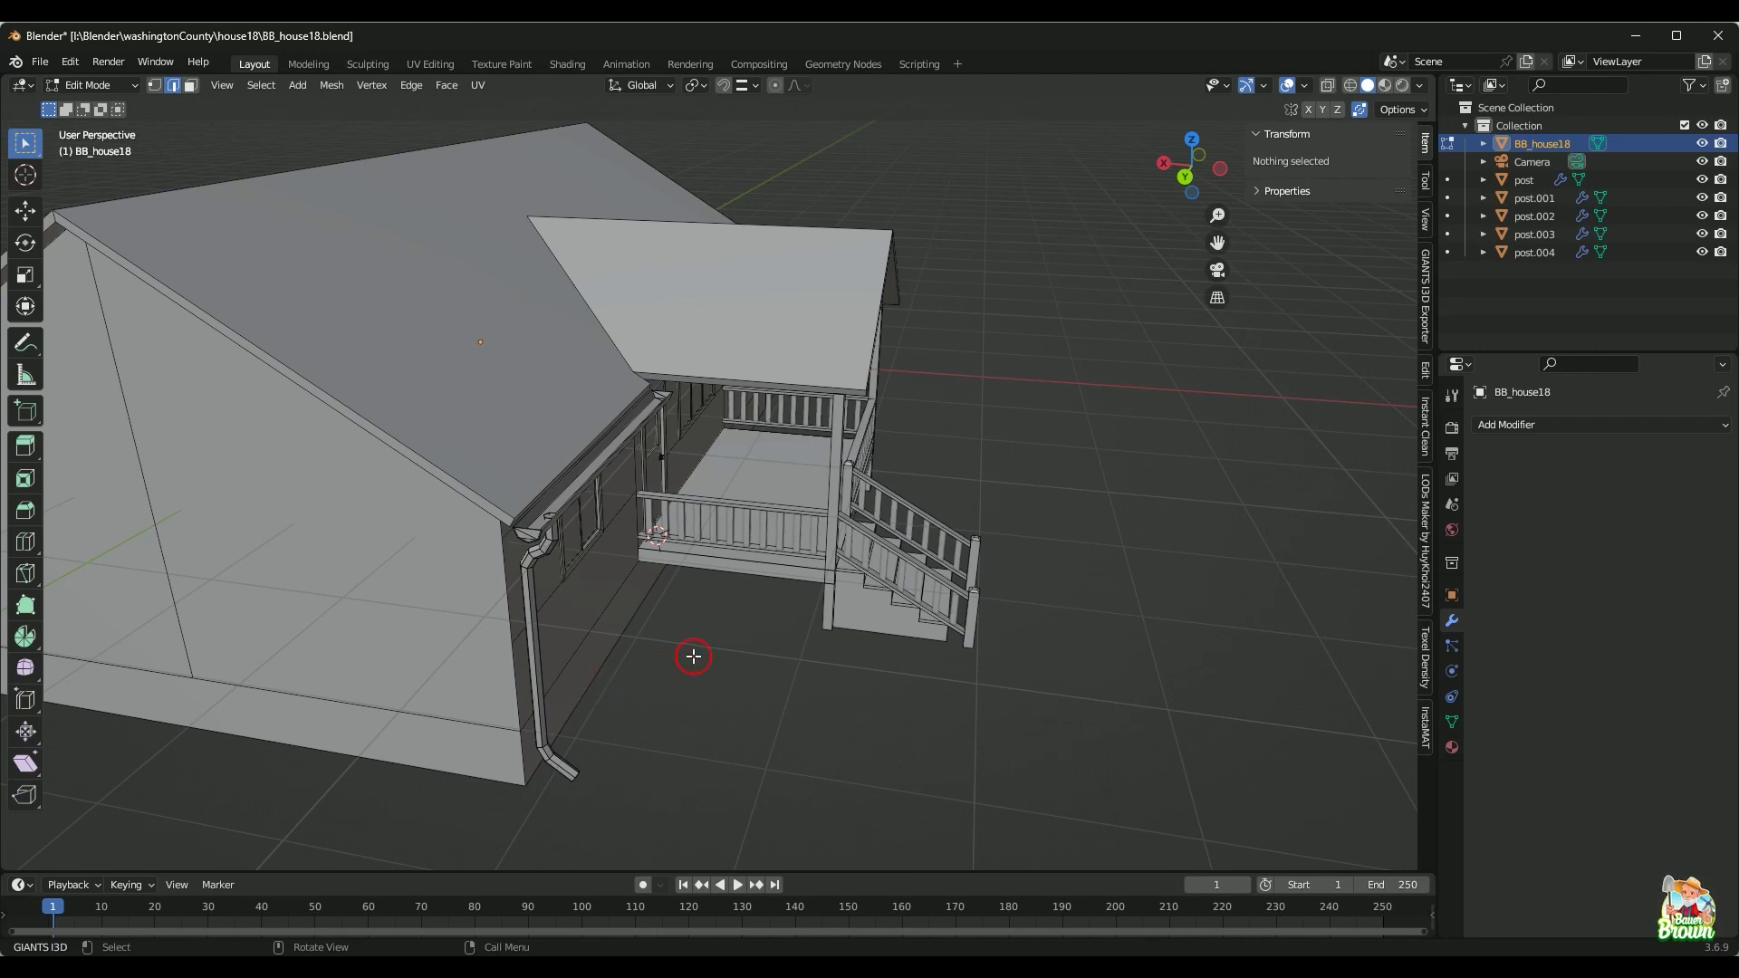
middle_drag(694, 657, 707, 628)
middle_drag(807, 590, 748, 597)
scroll(737, 660, up, 2)
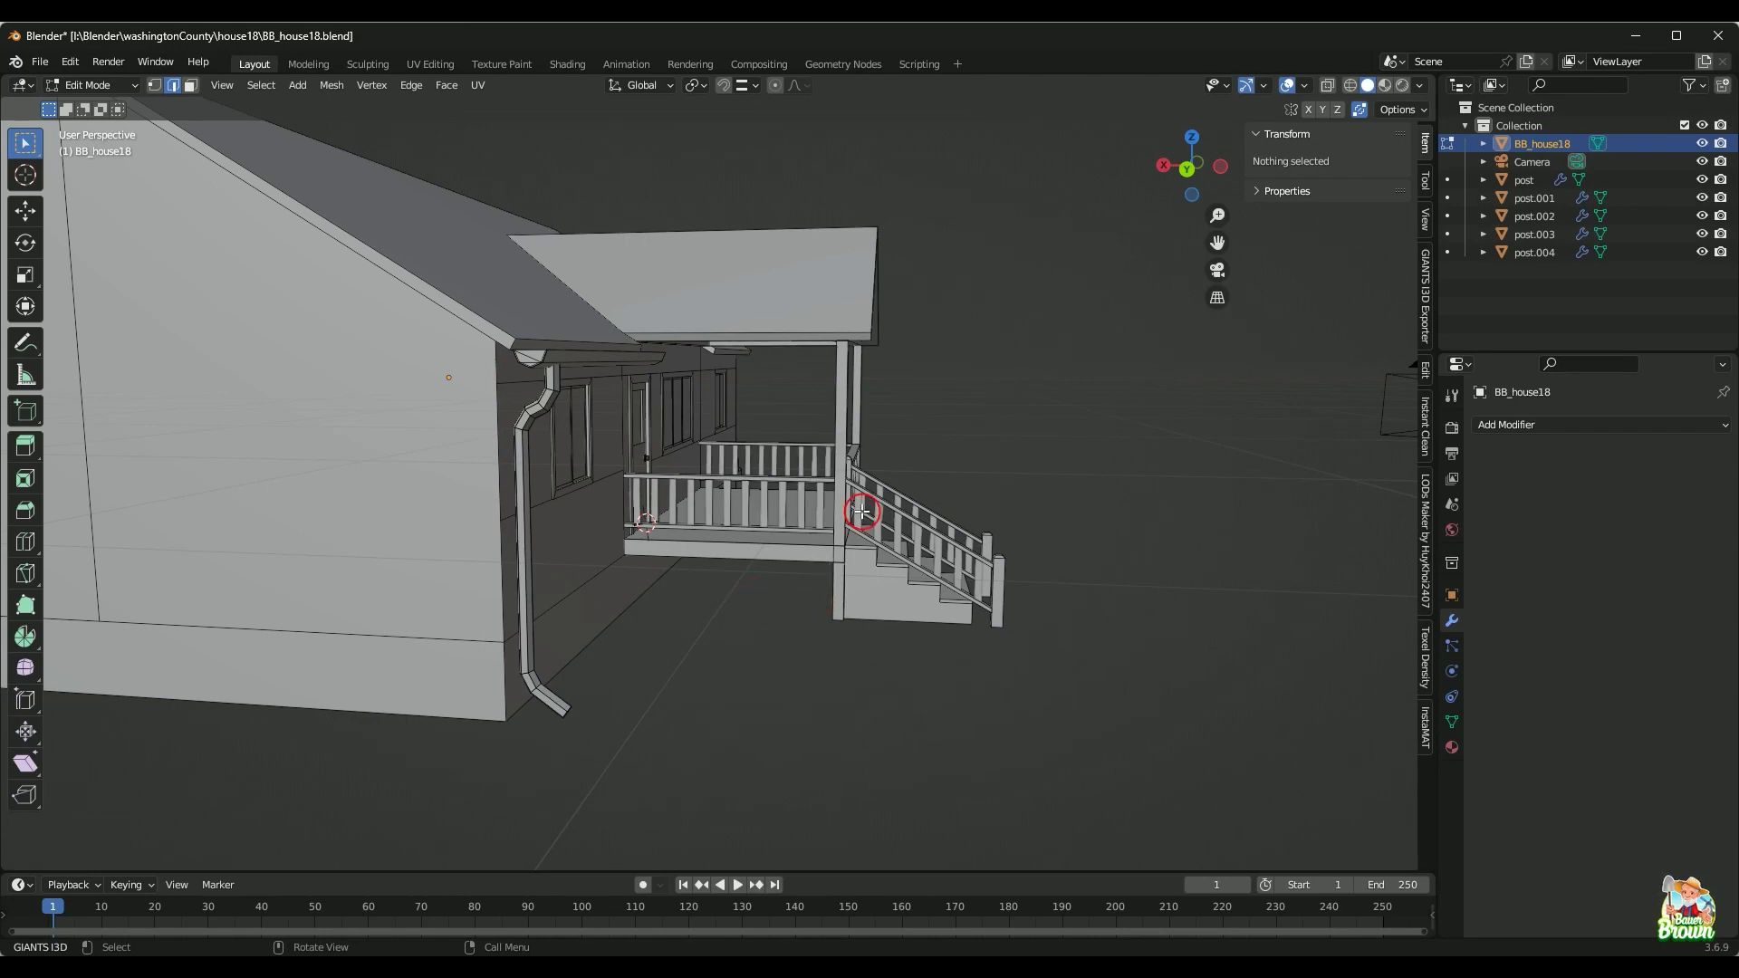
middle_drag(861, 498, 796, 574)
scroll(764, 621, up, 2)
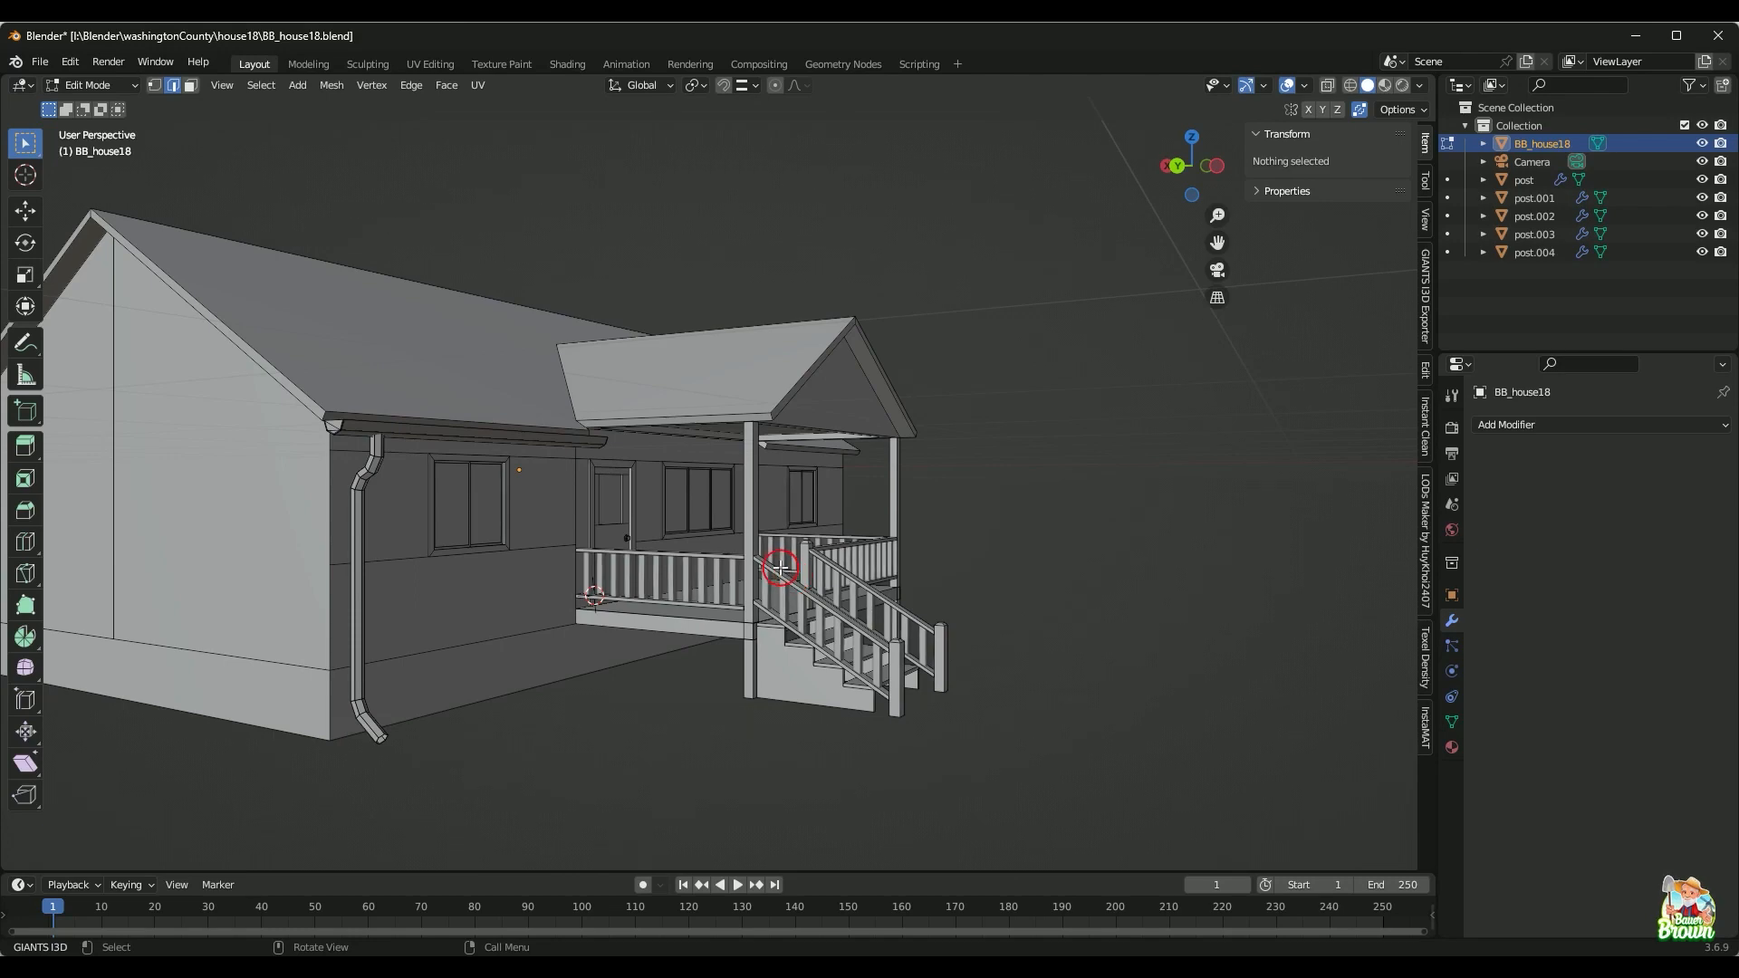
middle_drag(981, 470, 946, 570)
scroll(962, 542, down, 1)
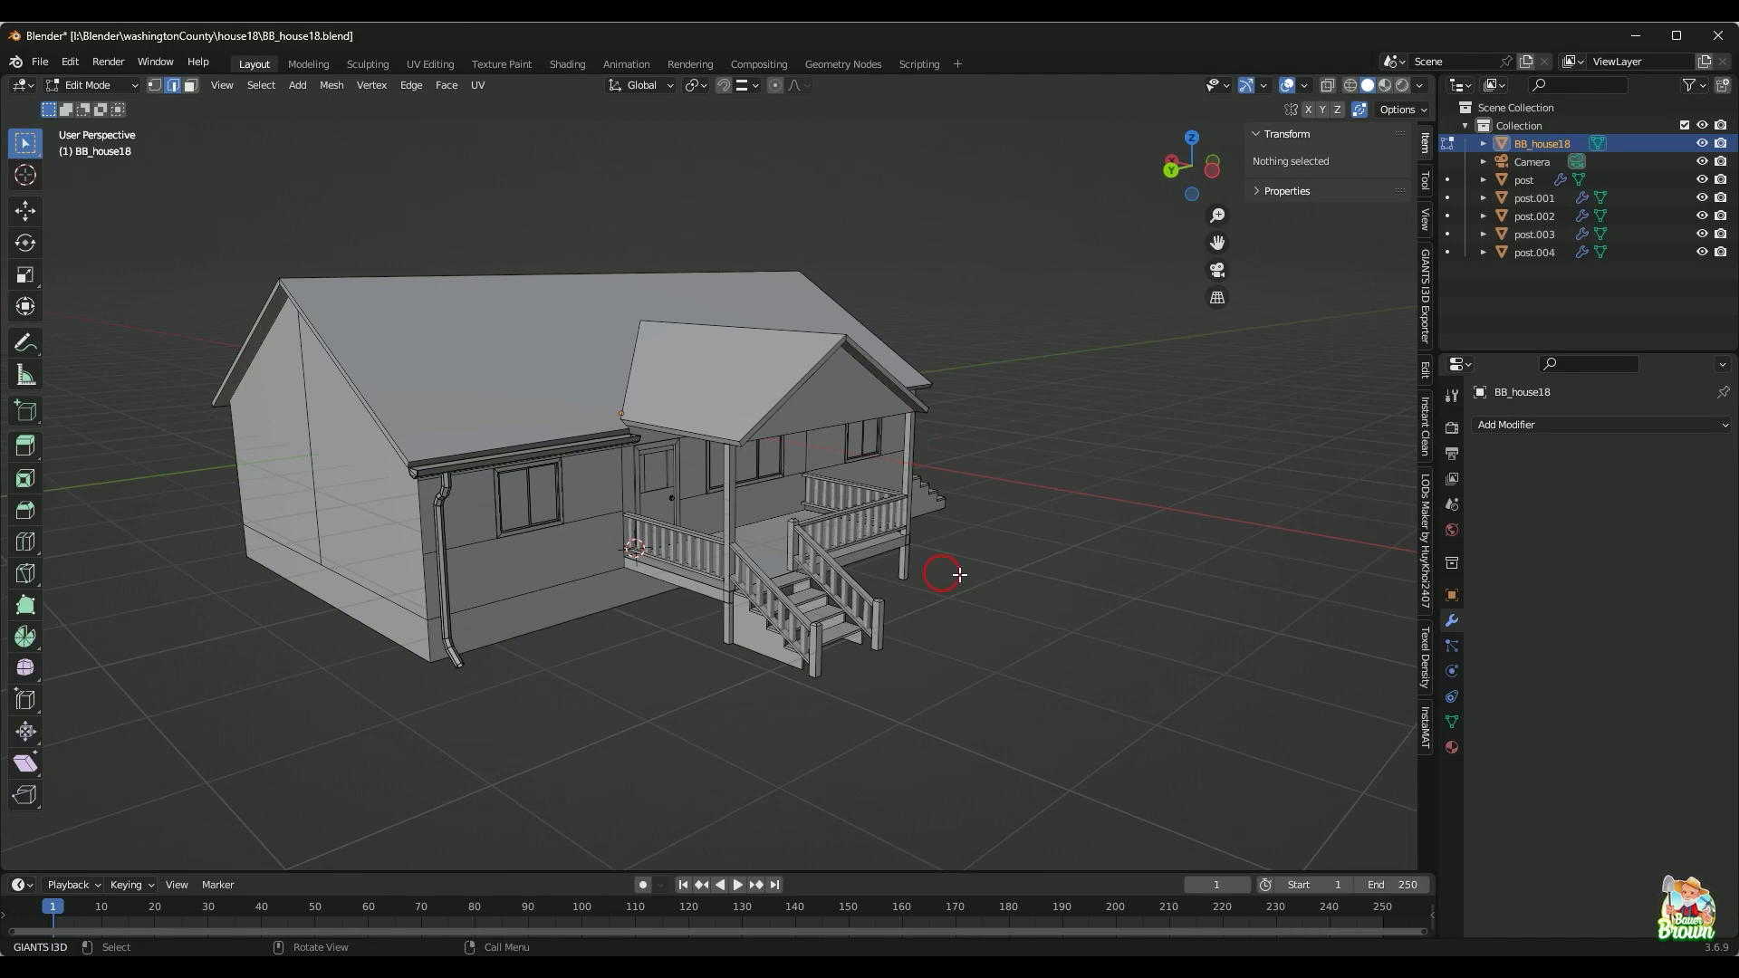
middle_drag(959, 574, 923, 554)
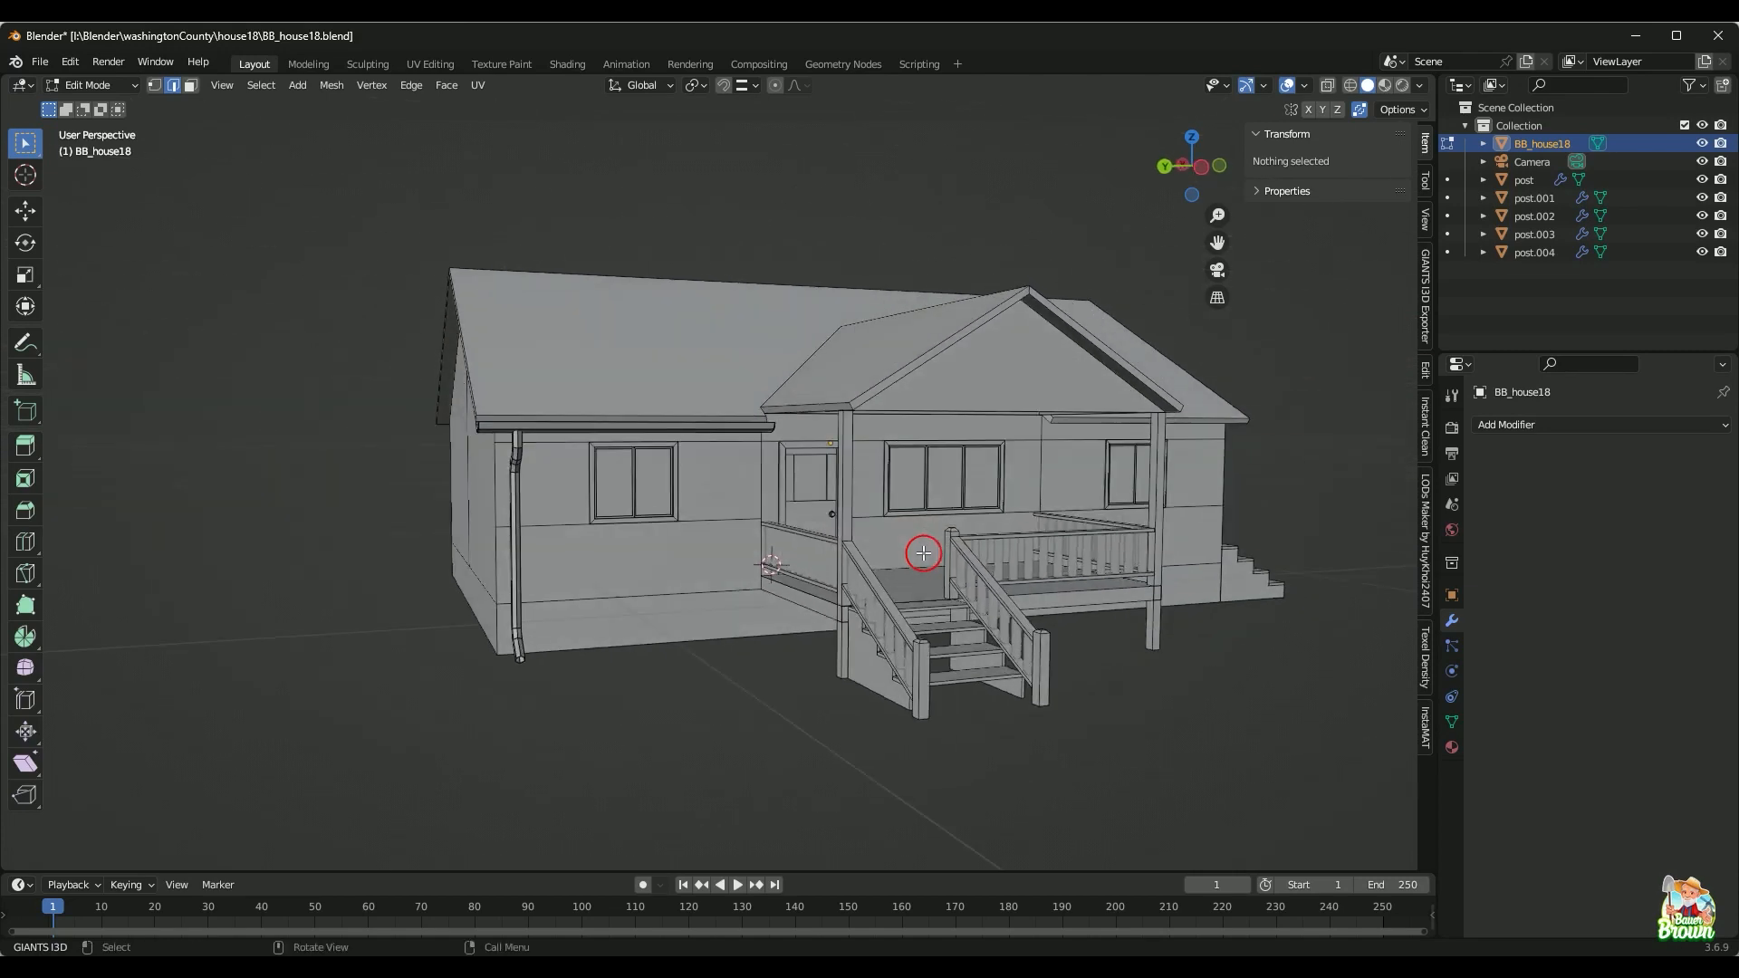
scroll(923, 554, down, 1)
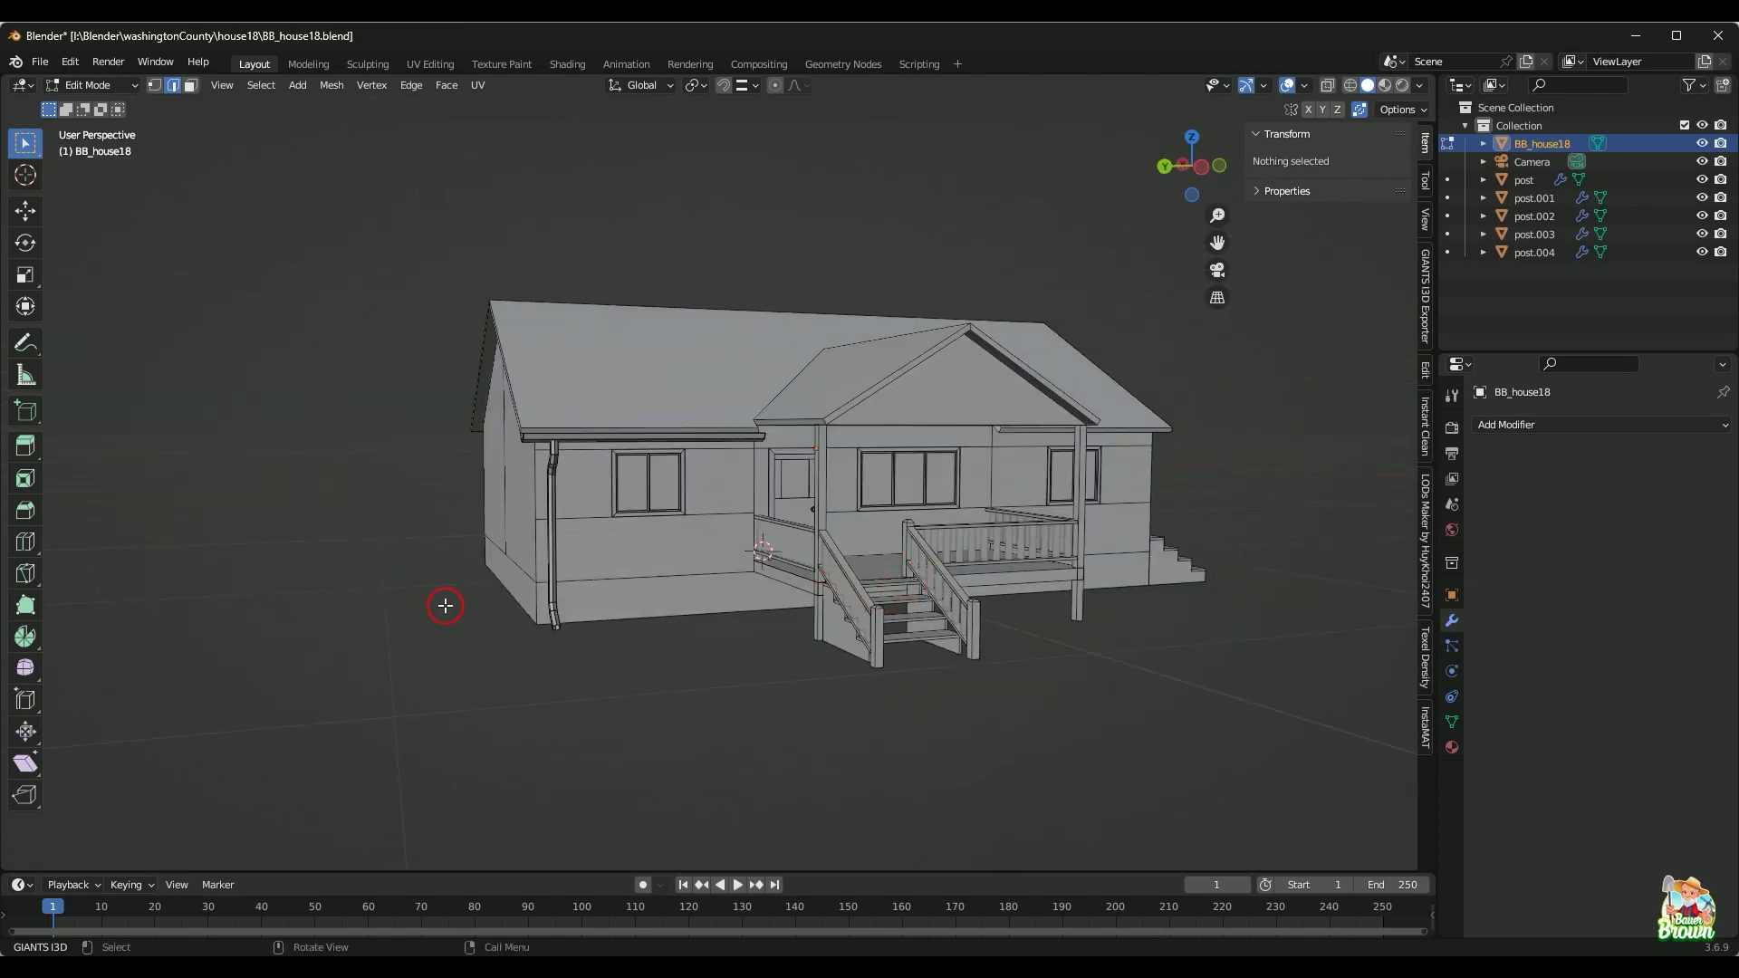
Step: Save the house model to its existing file, BB_house18.blend
key(ctrl+s)
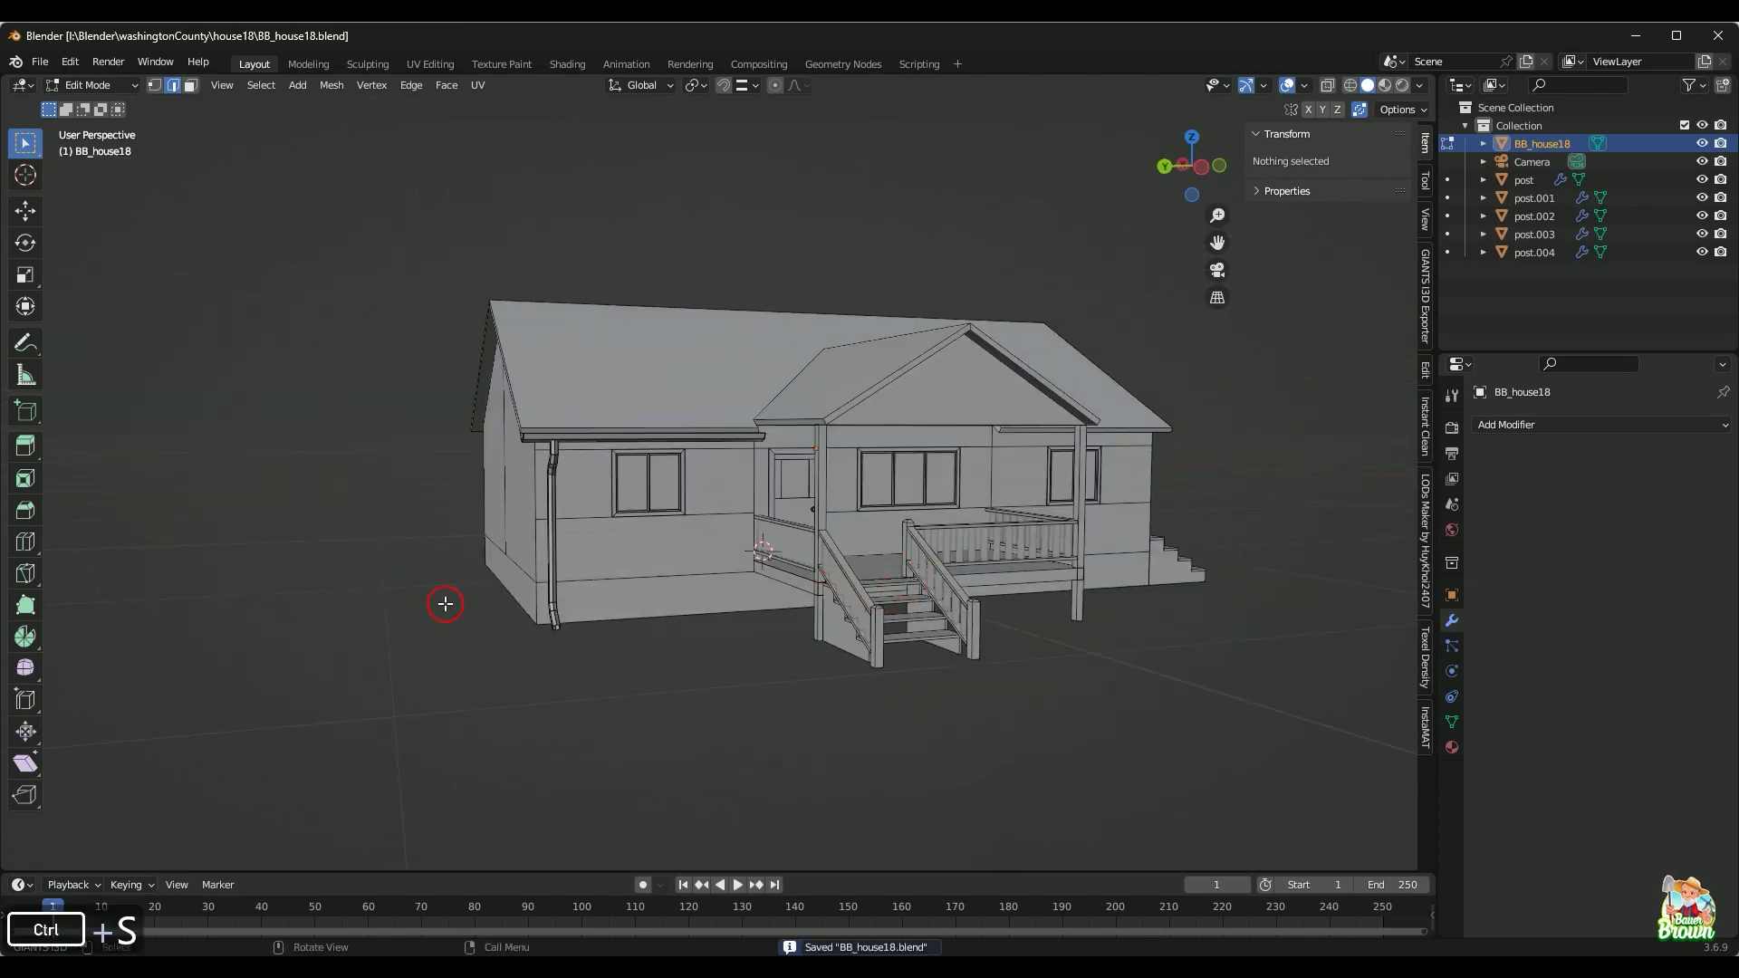
key(ctrl)
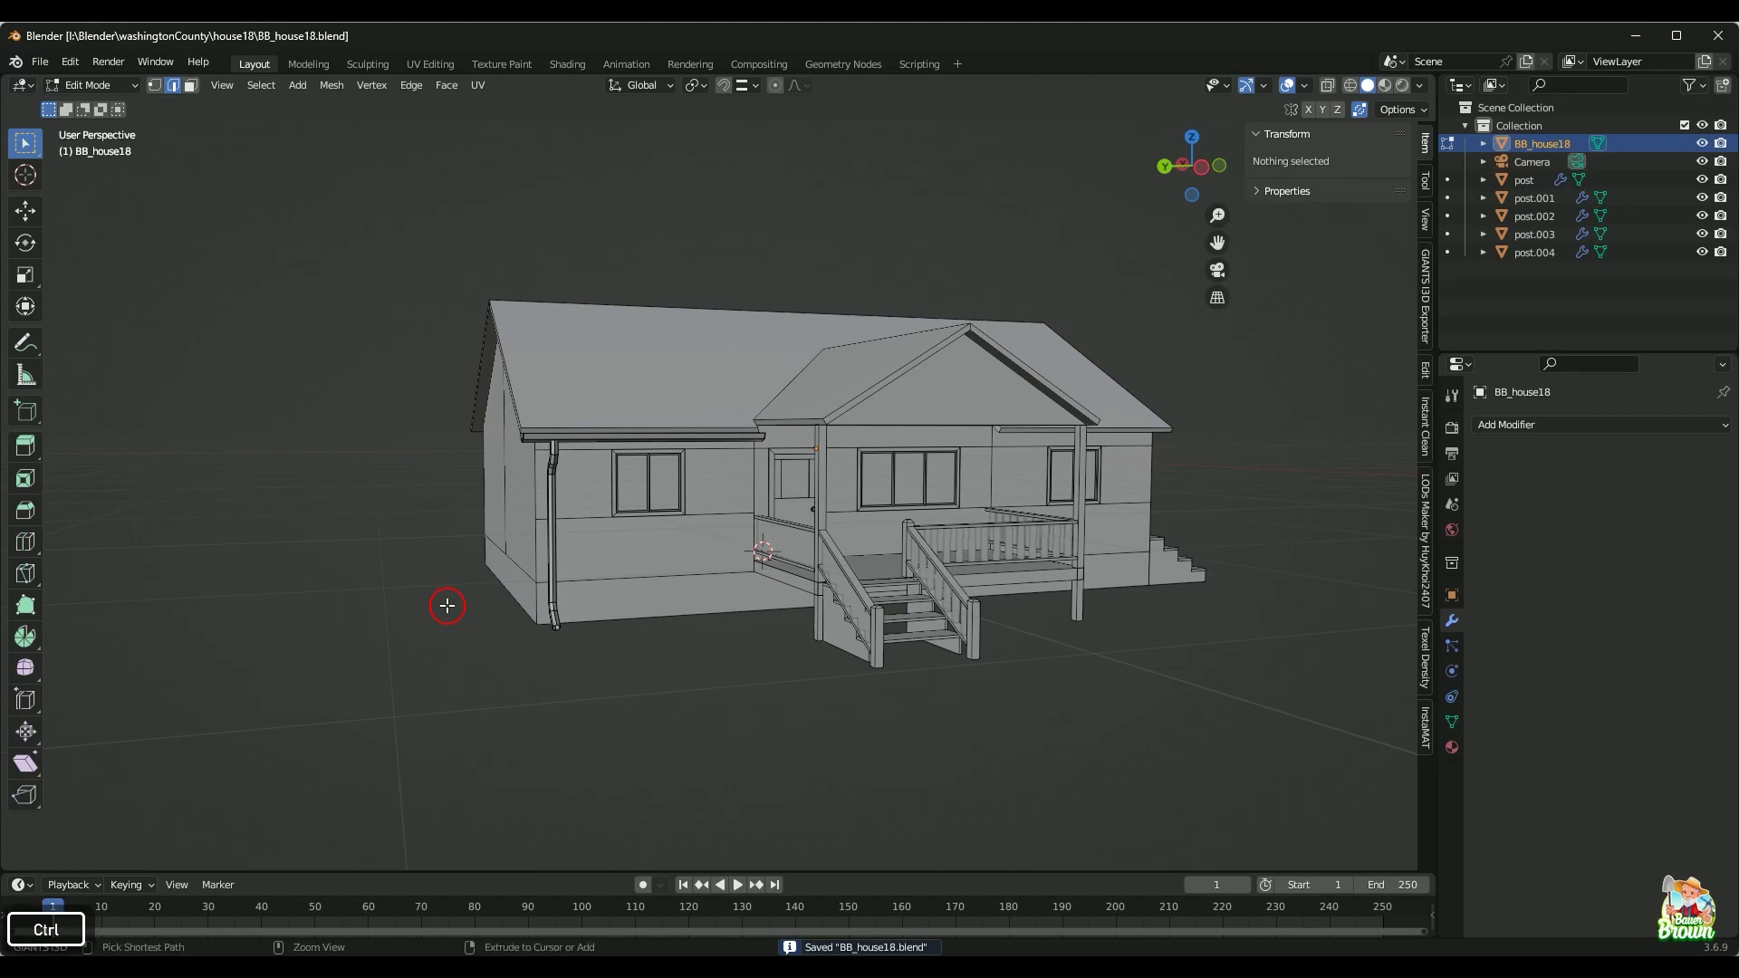
Step: Open BB_house16.blend from the house16 folder inside washingtonCounty
key(ctrl+o)
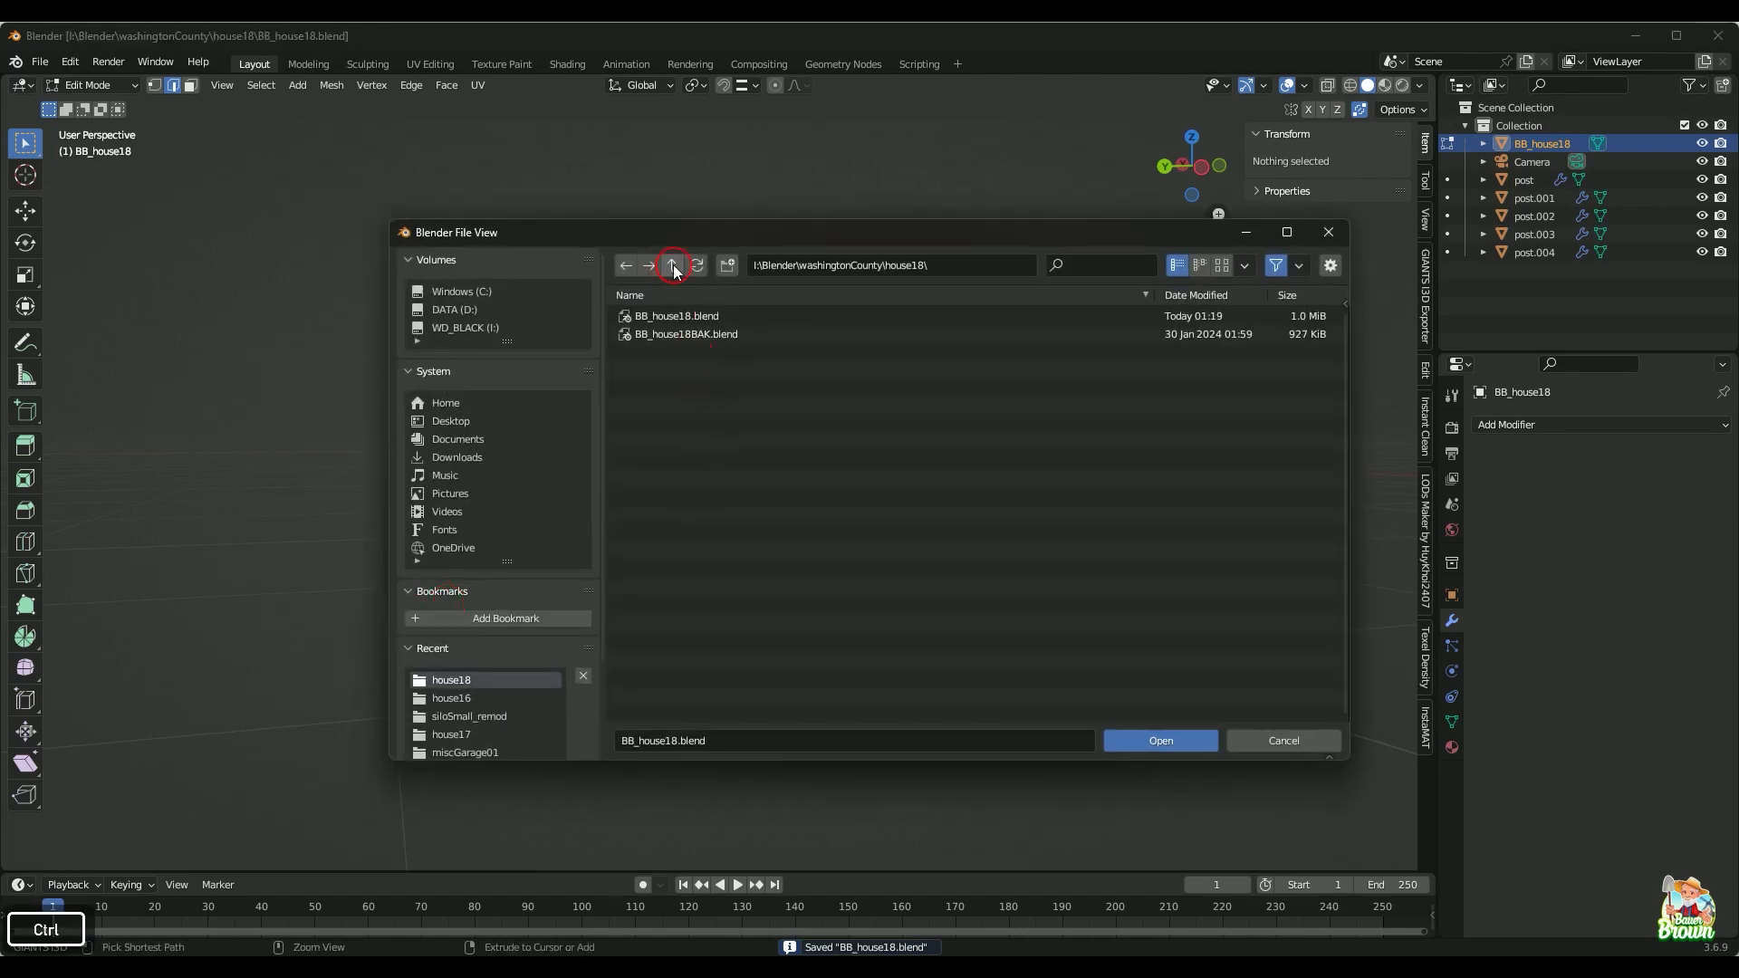
click(673, 266)
scroll(718, 566, down, 10)
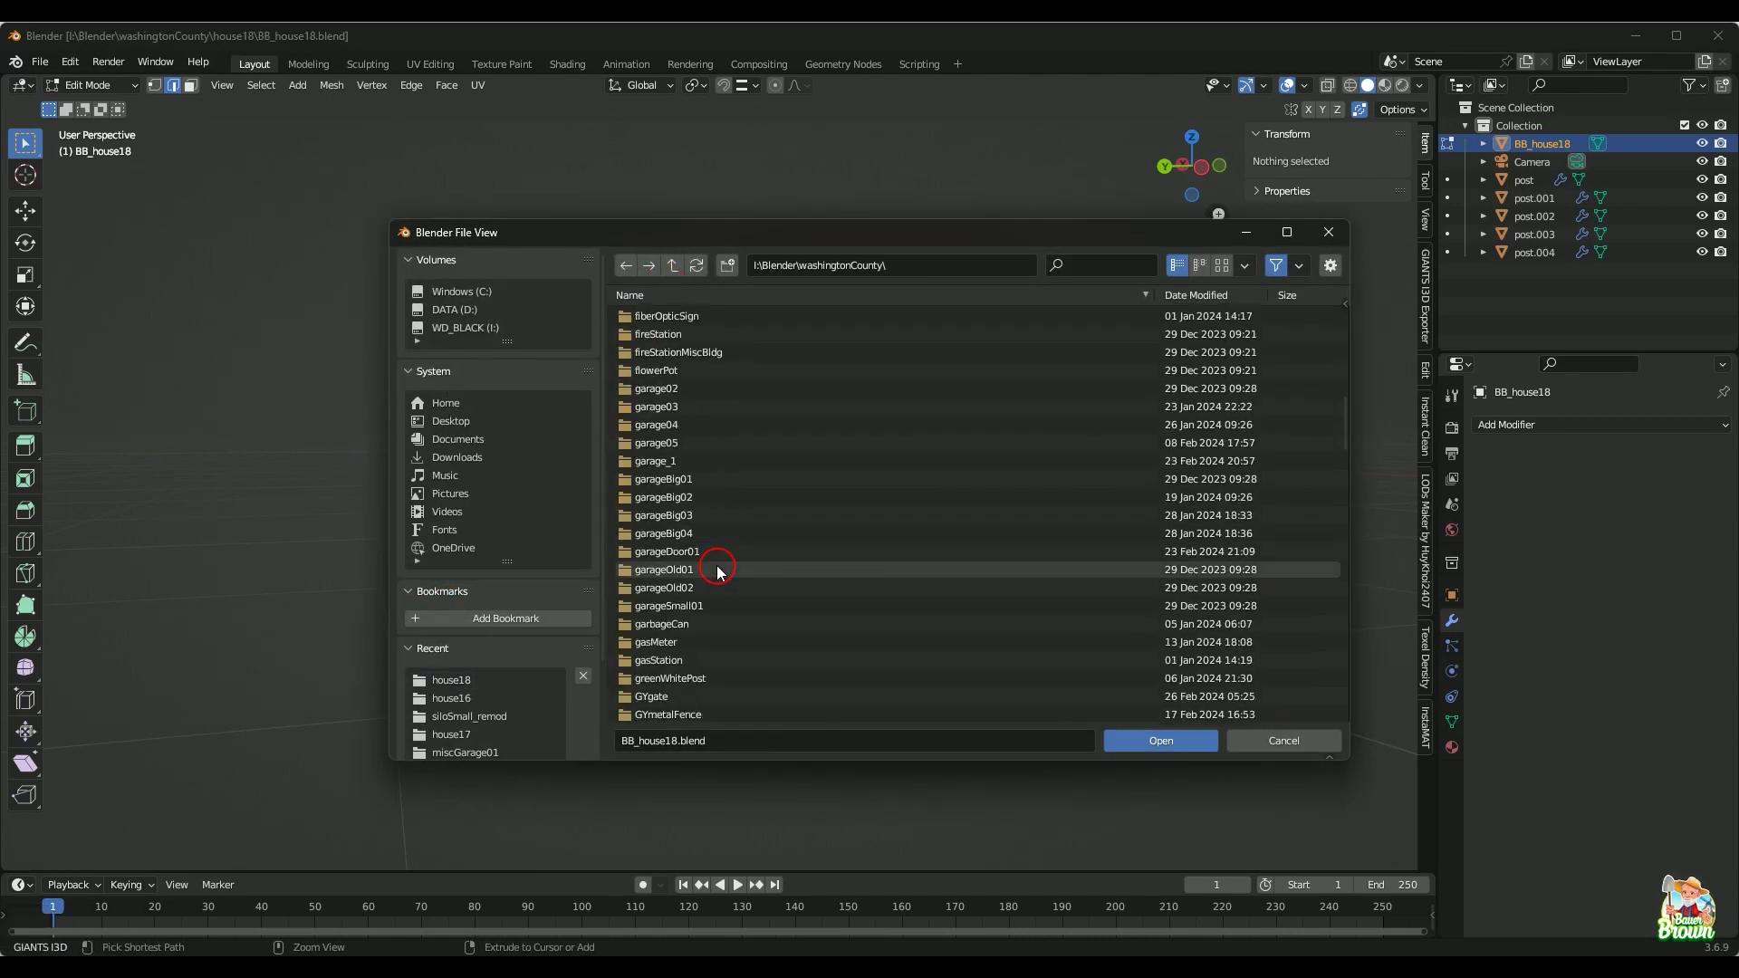
scroll(718, 569, down, 10)
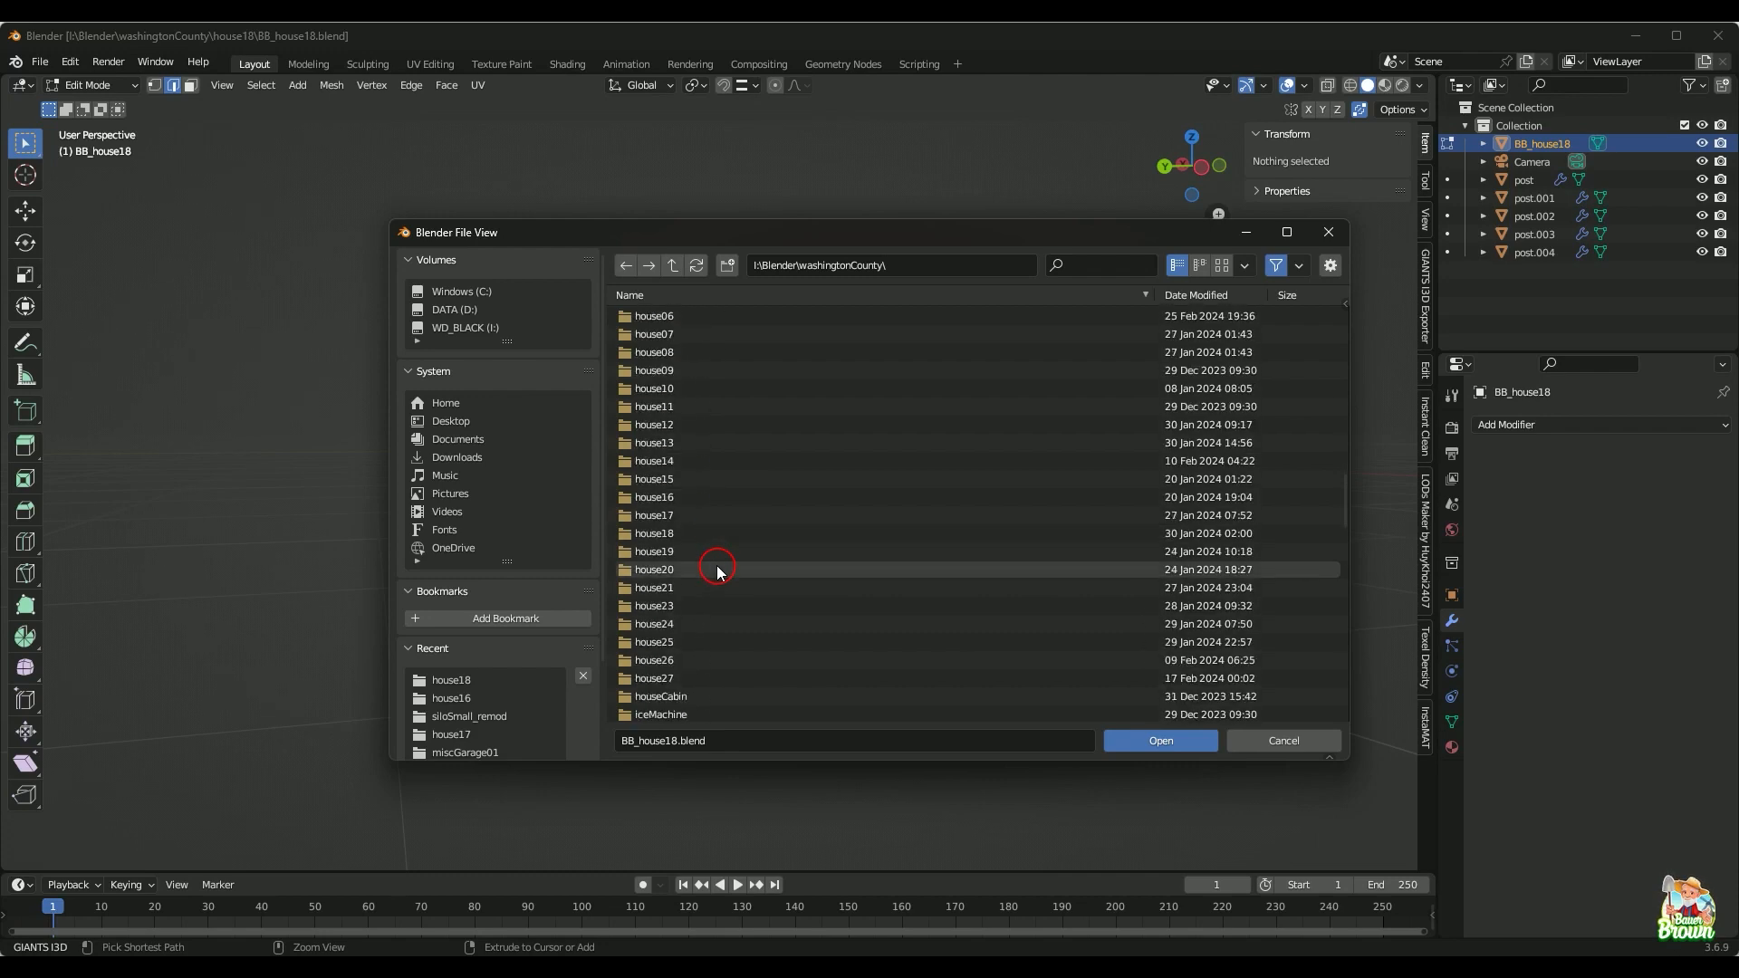
double_click(706, 532)
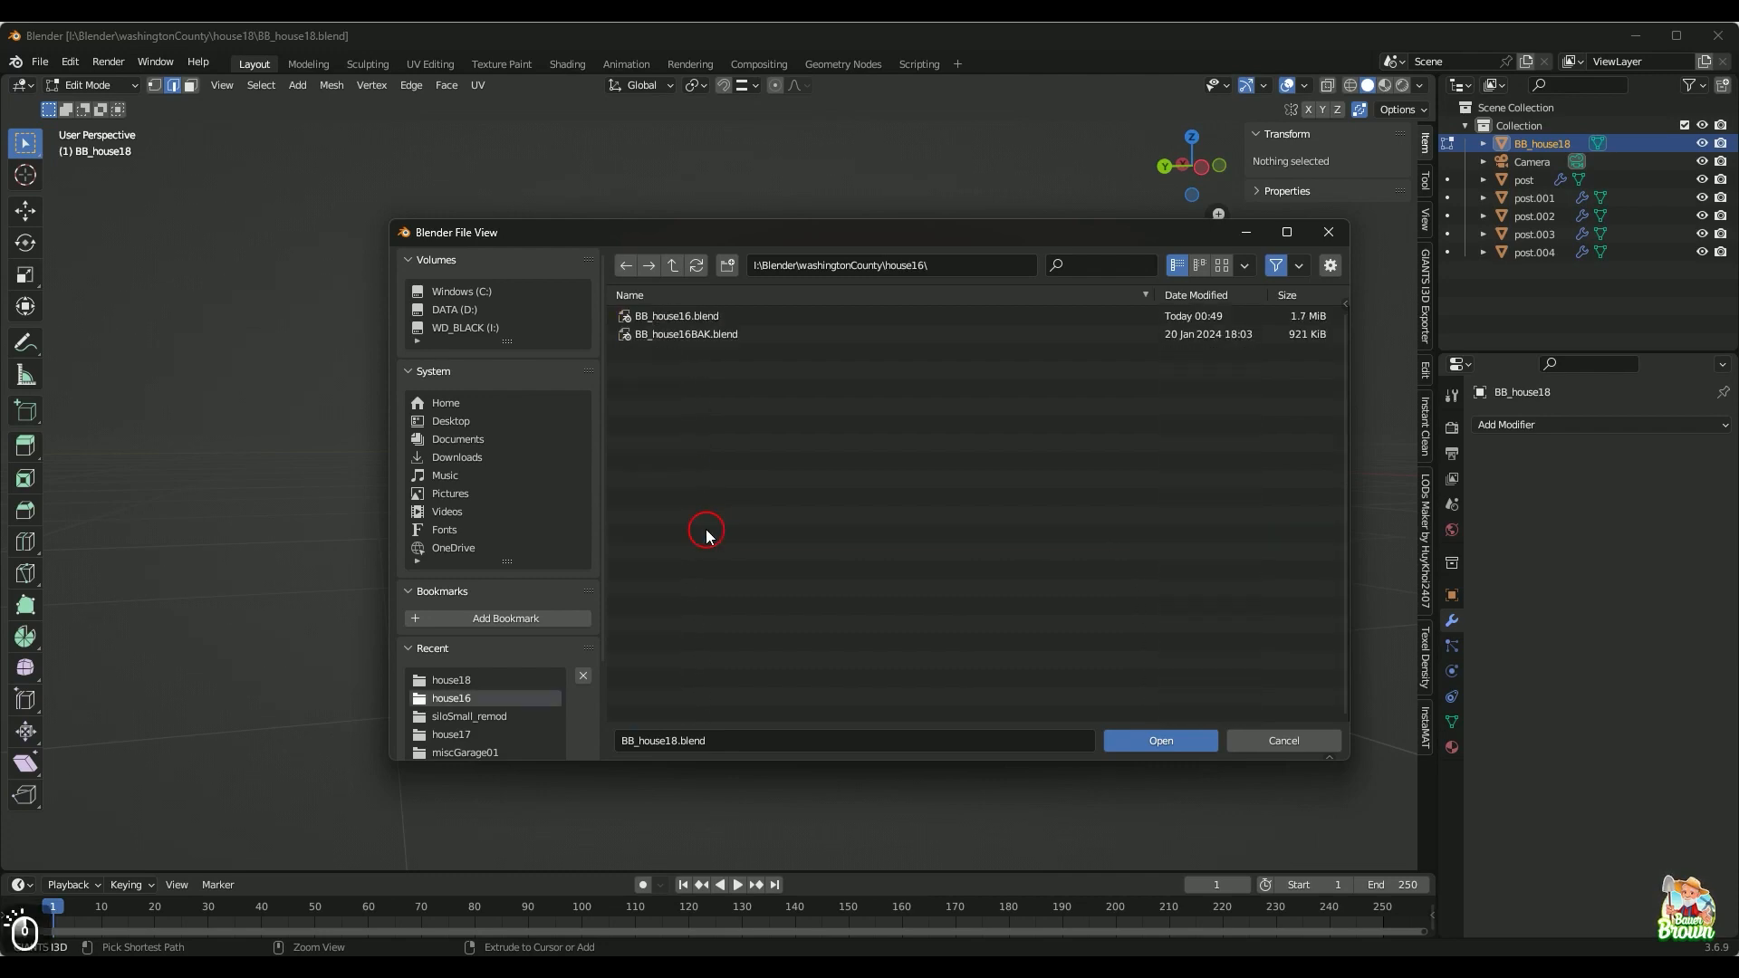
double_click(698, 317)
scroll(762, 679, down, 2)
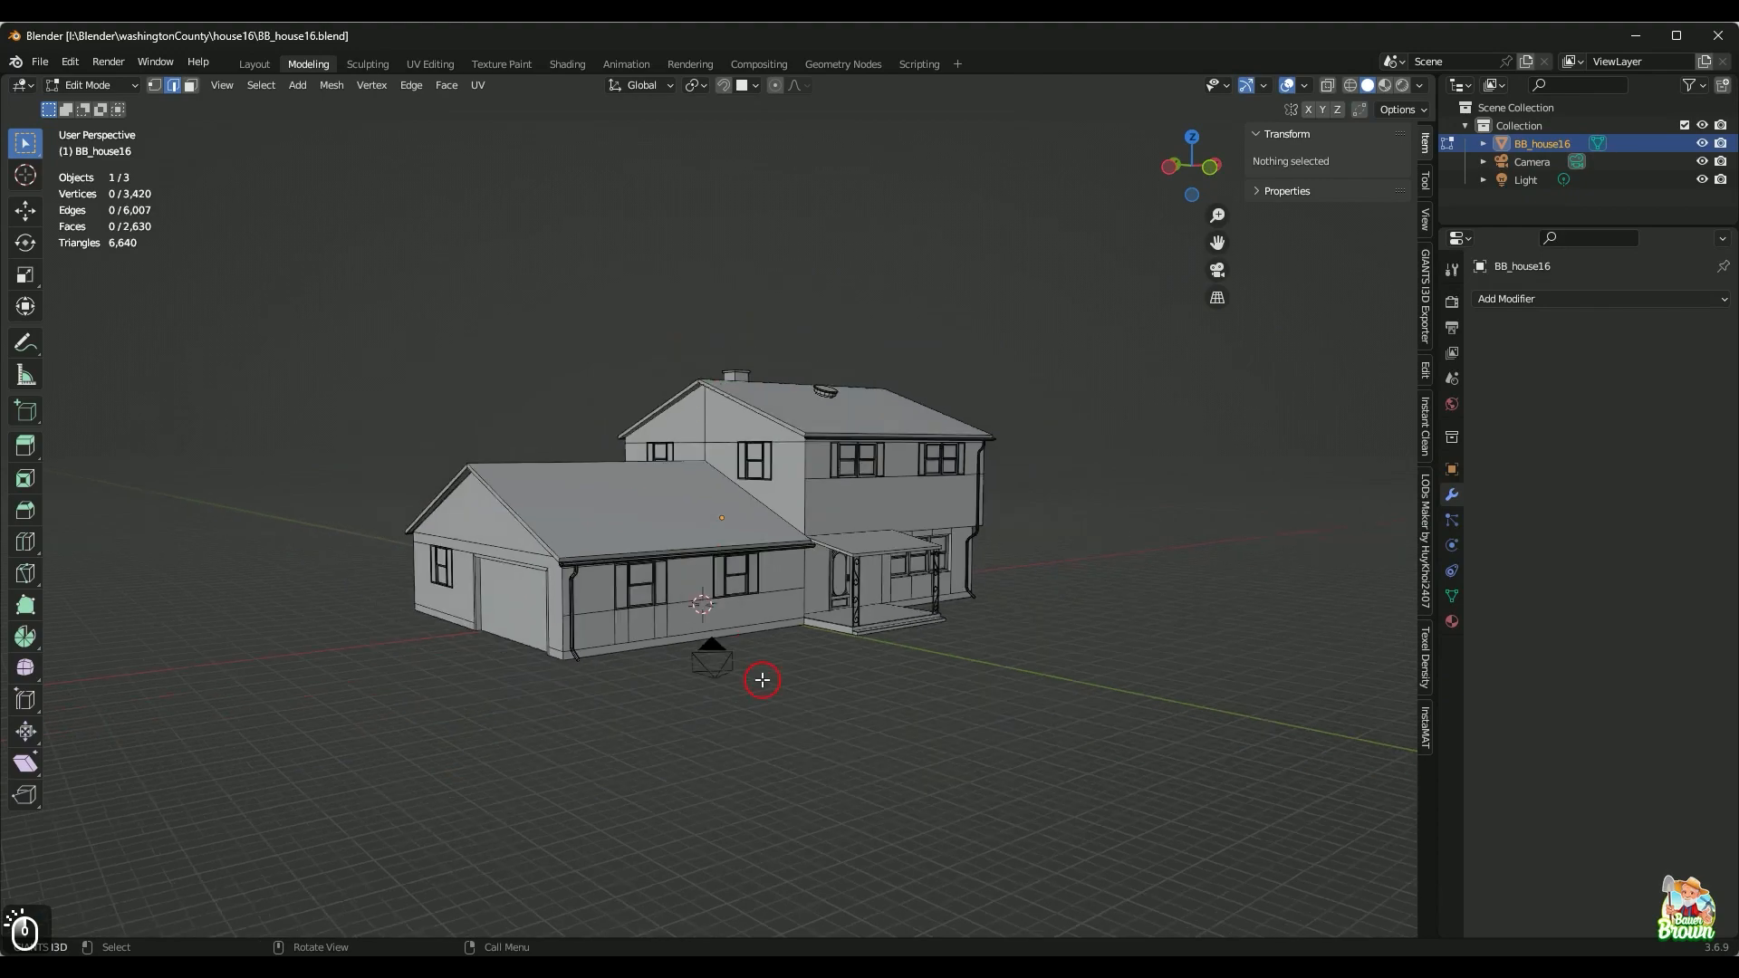
Step: Examine the front of the two-storey house, its gutters, porch and downspouts, from the garage side round to the far end
middle_drag(763, 679, 791, 730)
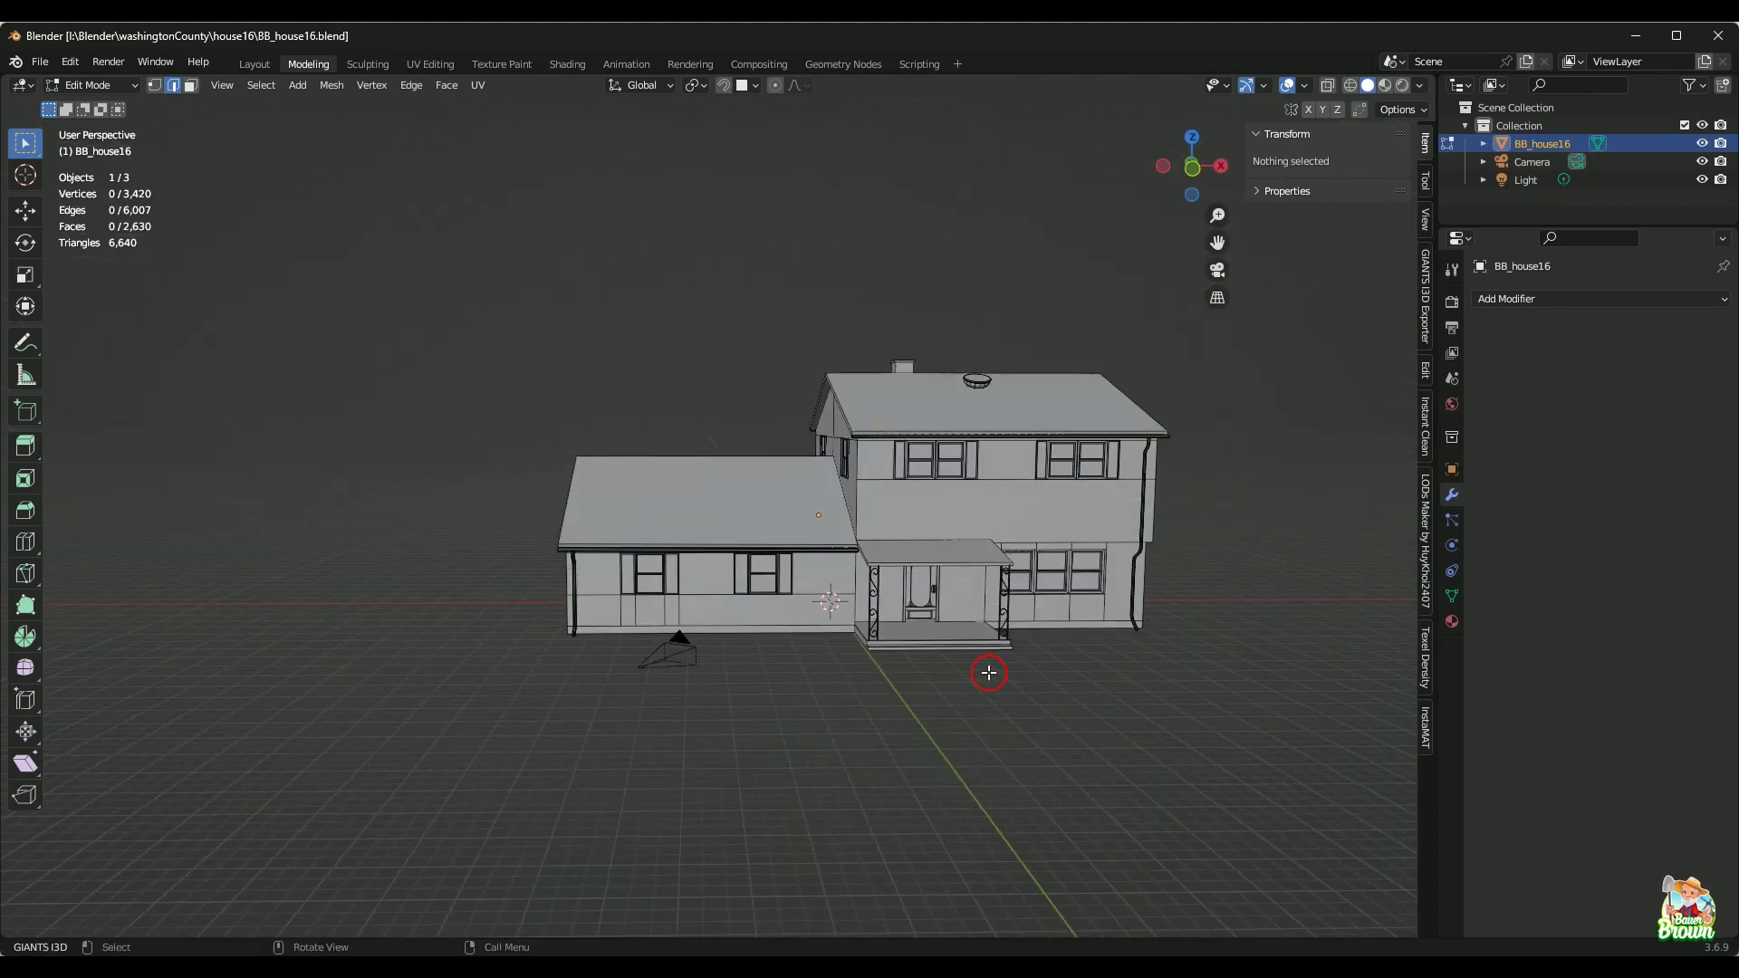
shift+middle_drag(987, 671, 740, 722)
scroll(893, 695, up, 2)
middle_drag(893, 694, 773, 680)
scroll(820, 699, up, 2)
scroll(784, 676, up, 2)
scroll(979, 601, up, 2)
scroll(950, 559, down, 5)
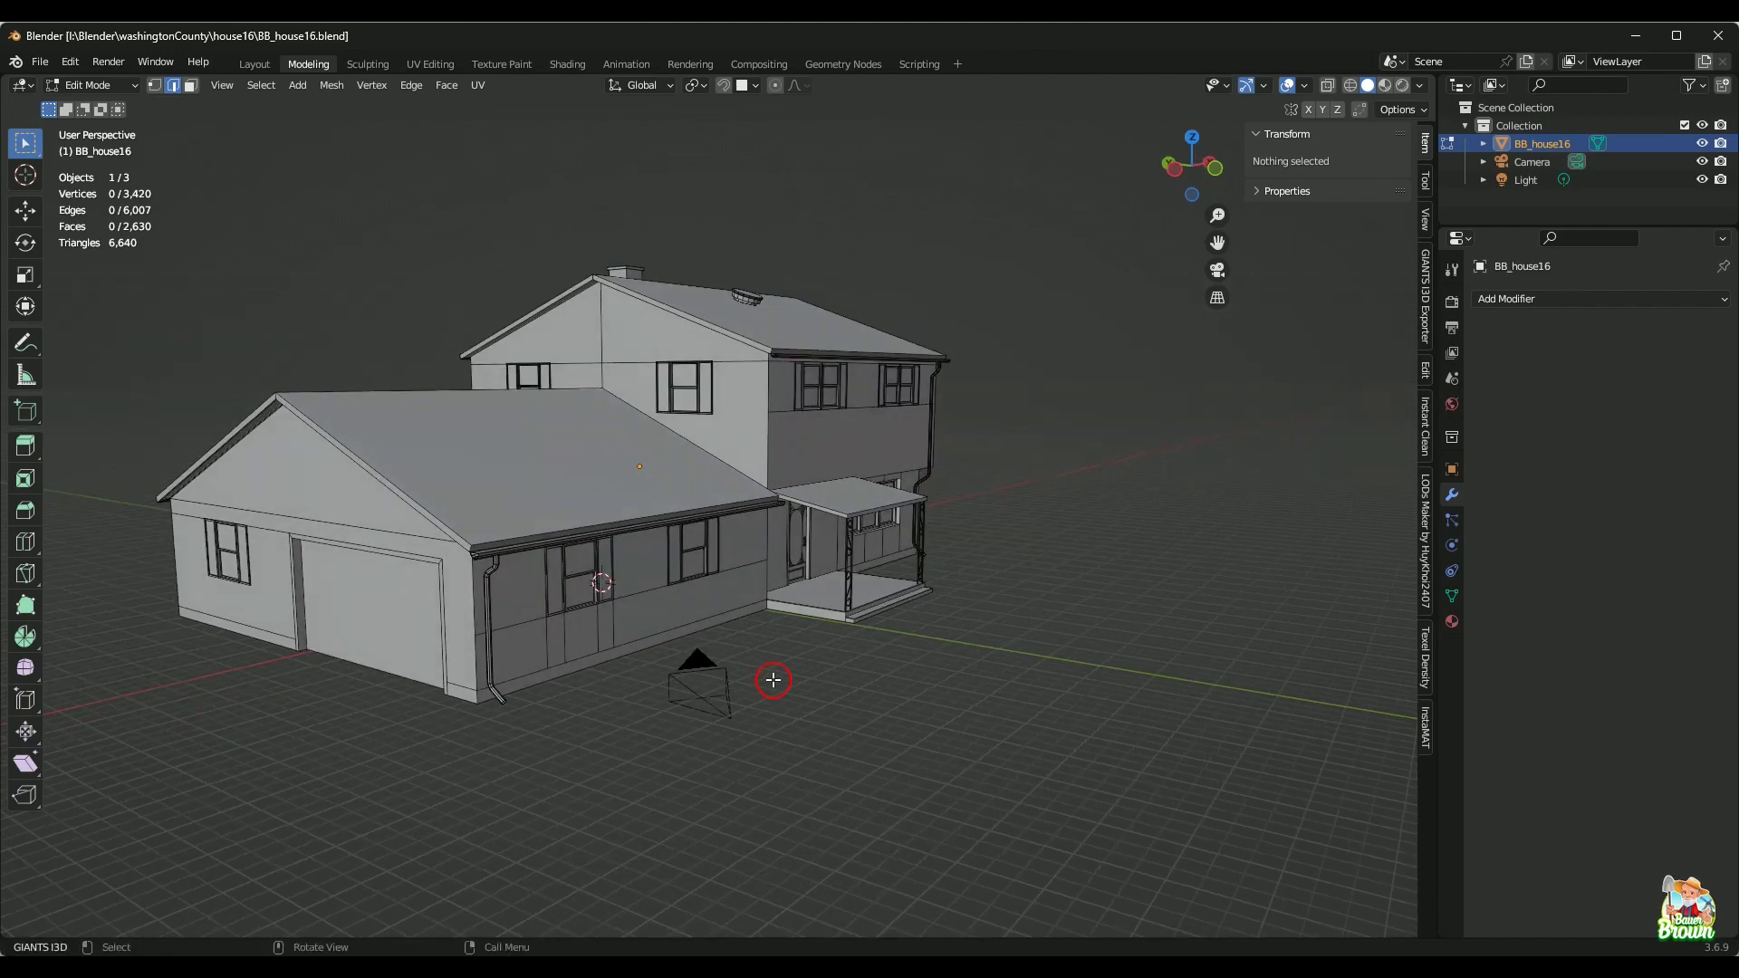
scroll(773, 680, up, 2)
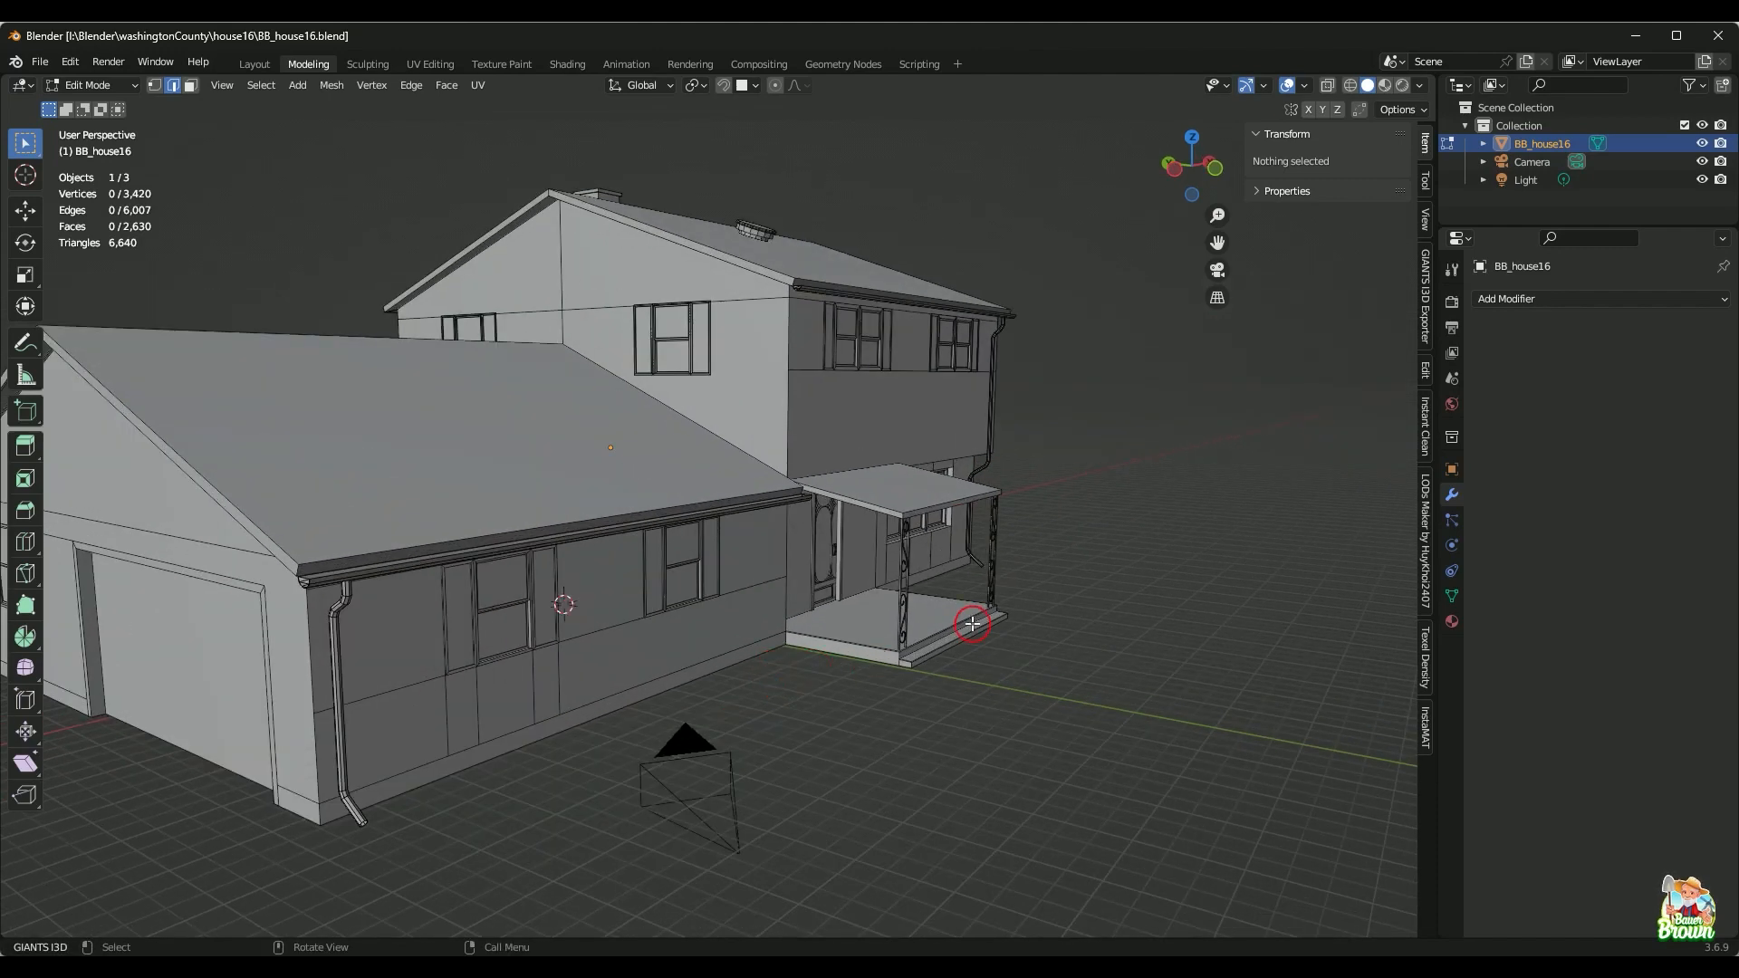
scroll(972, 624, down, 4)
middle_drag(972, 624, 861, 628)
scroll(880, 627, up, 2)
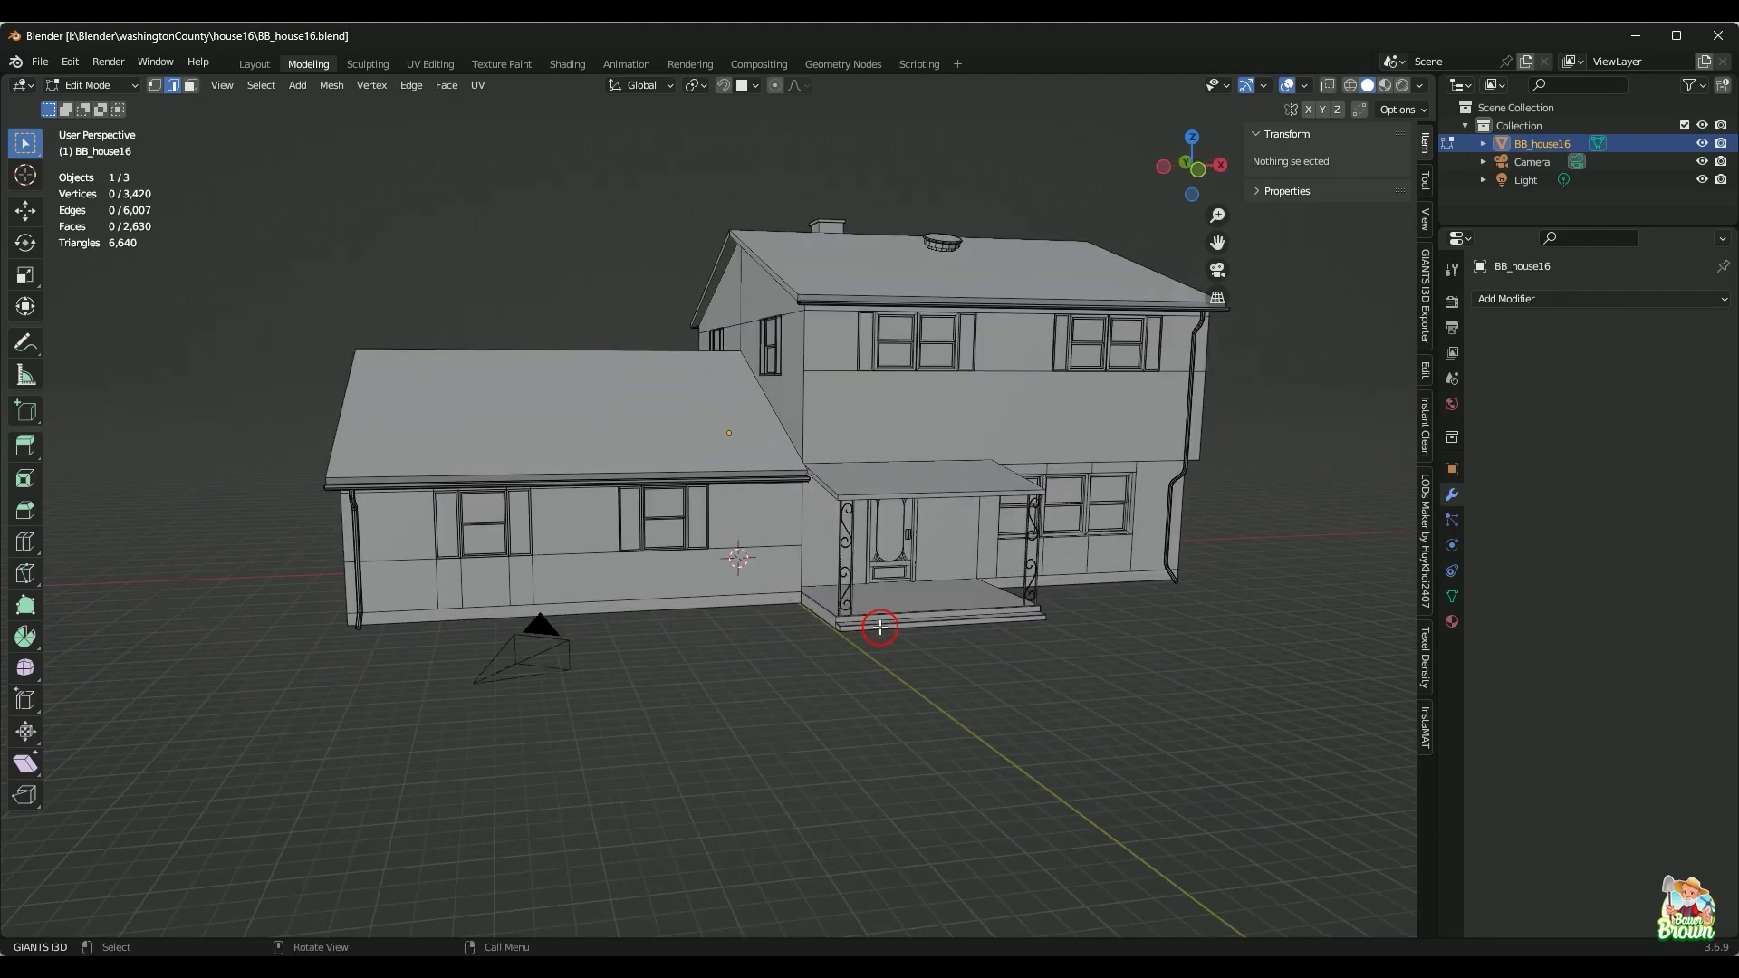
shift+middle_drag(1041, 606, 900, 633)
scroll(908, 650, down, 1)
middle_drag(1010, 637, 784, 652)
scroll(914, 675, up, 1)
scroll(948, 681, up, 2)
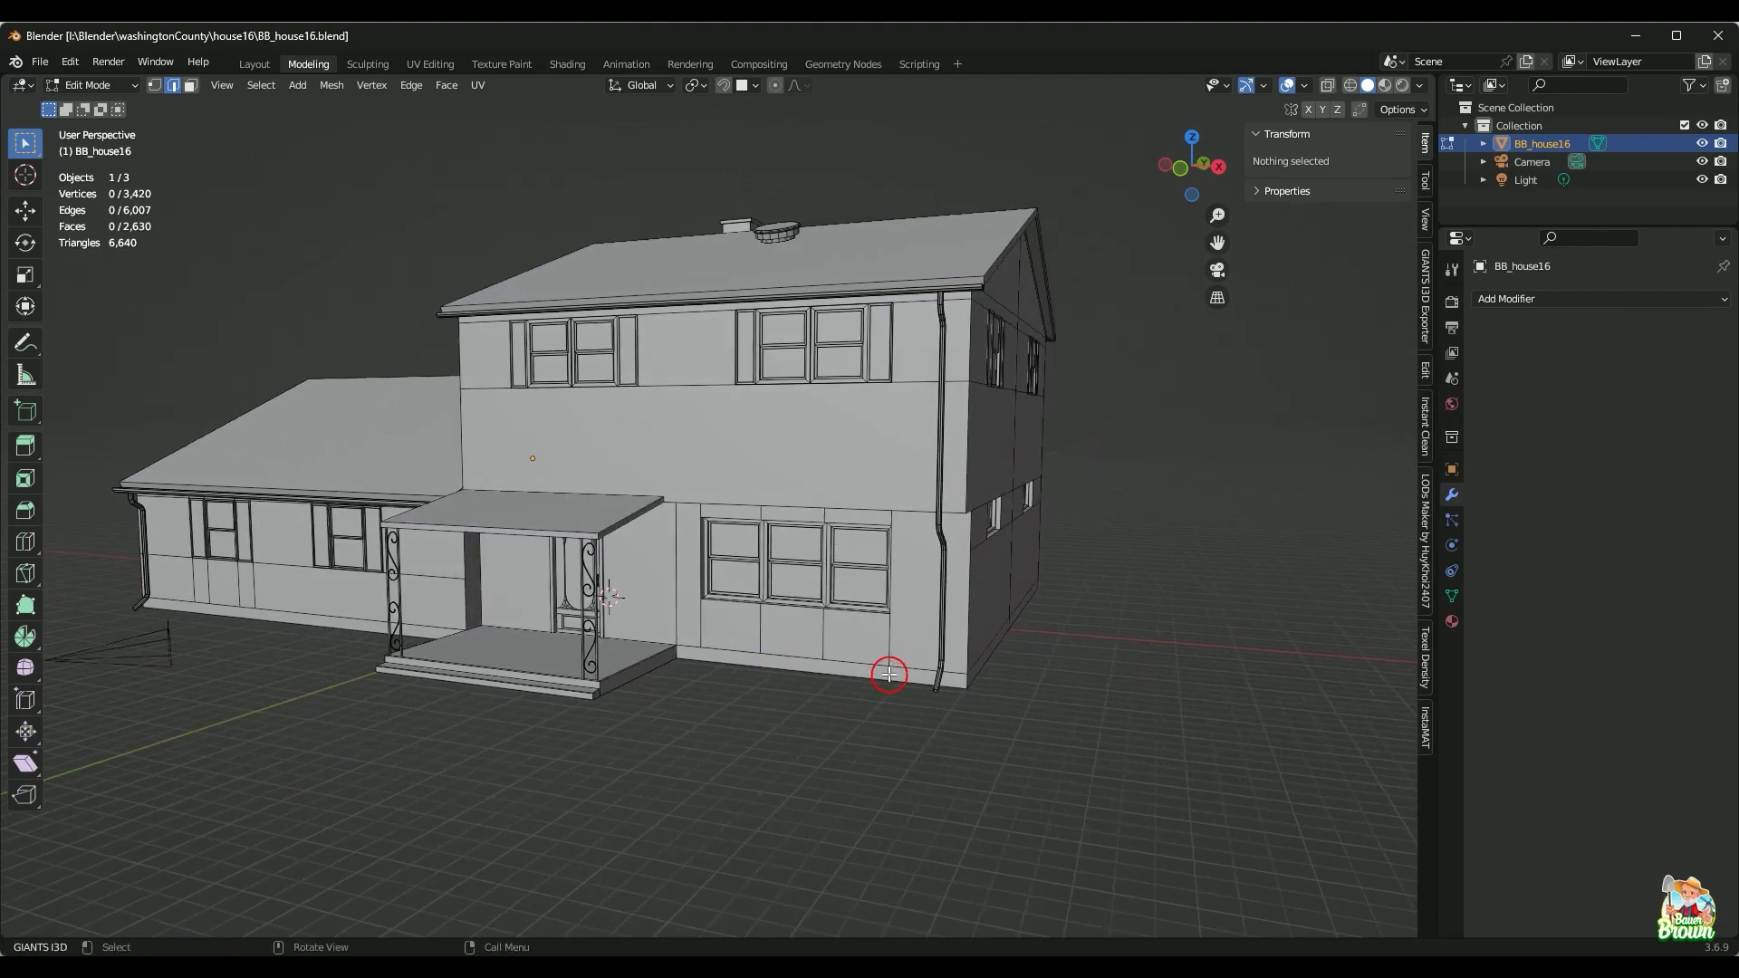
scroll(890, 675, down, 1)
middle_drag(892, 675, 929, 683)
shift+middle_drag(625, 674, 721, 582)
scroll(854, 639, down, 1)
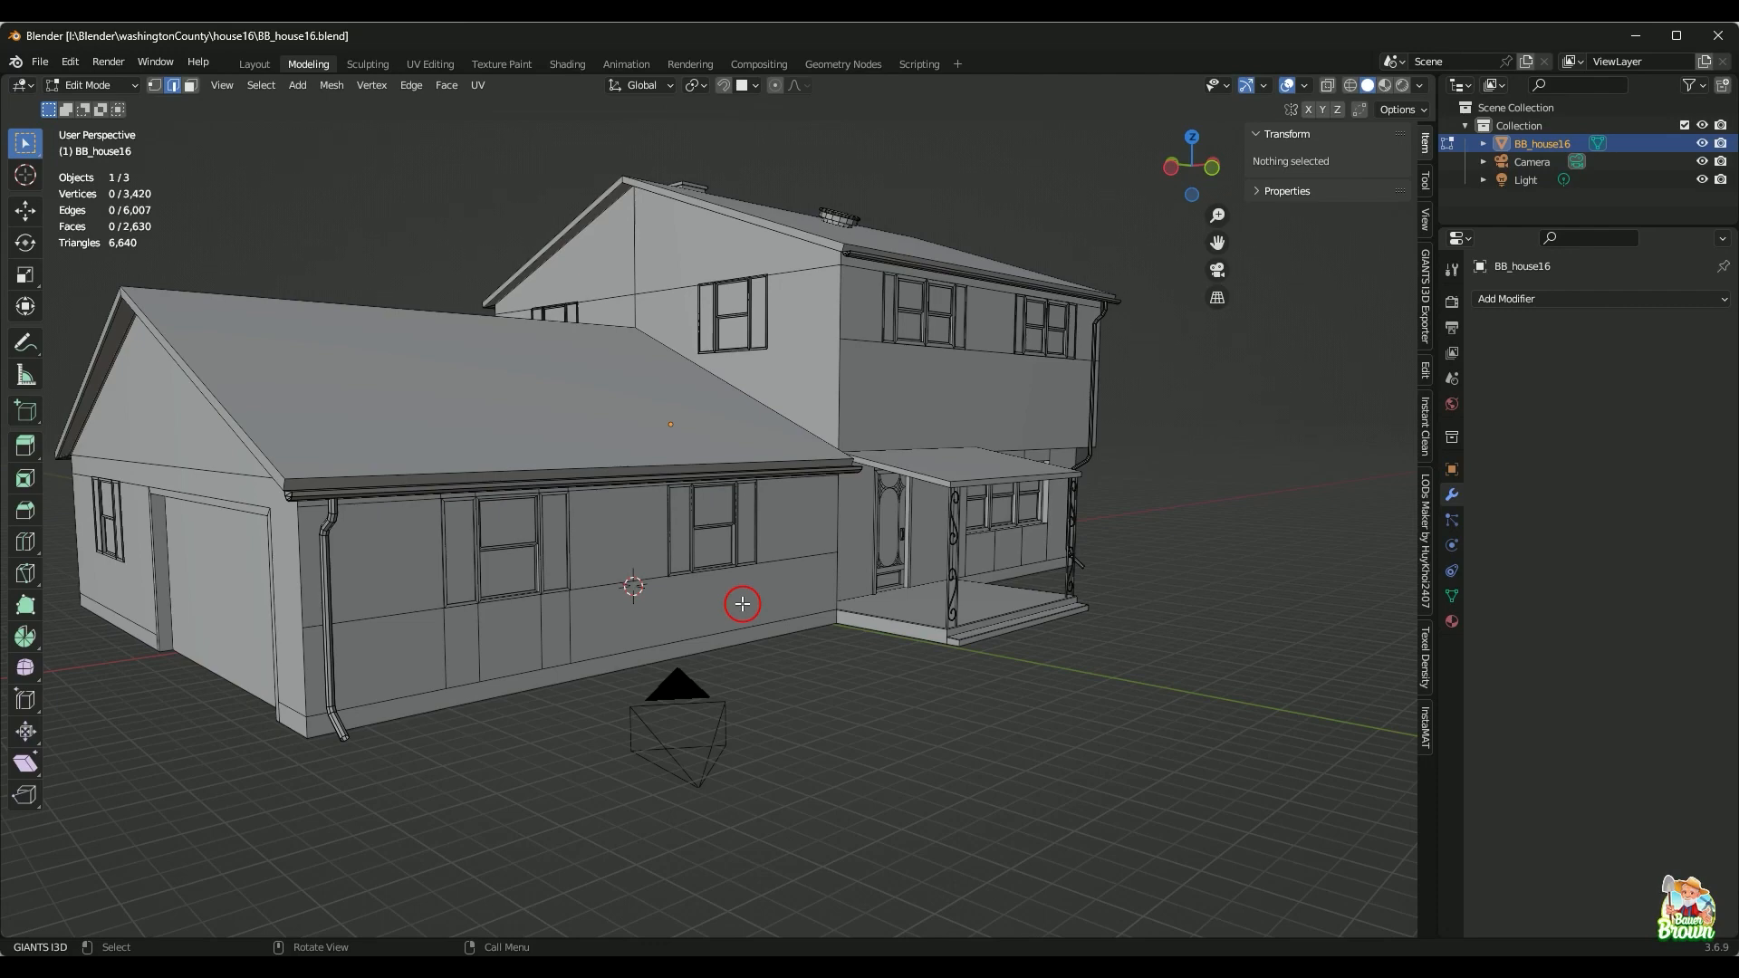
Step: Inspect the garage end of the house, including the roof edge gutter and the downspout at the garage corner
middle_drag(649, 396, 698, 503)
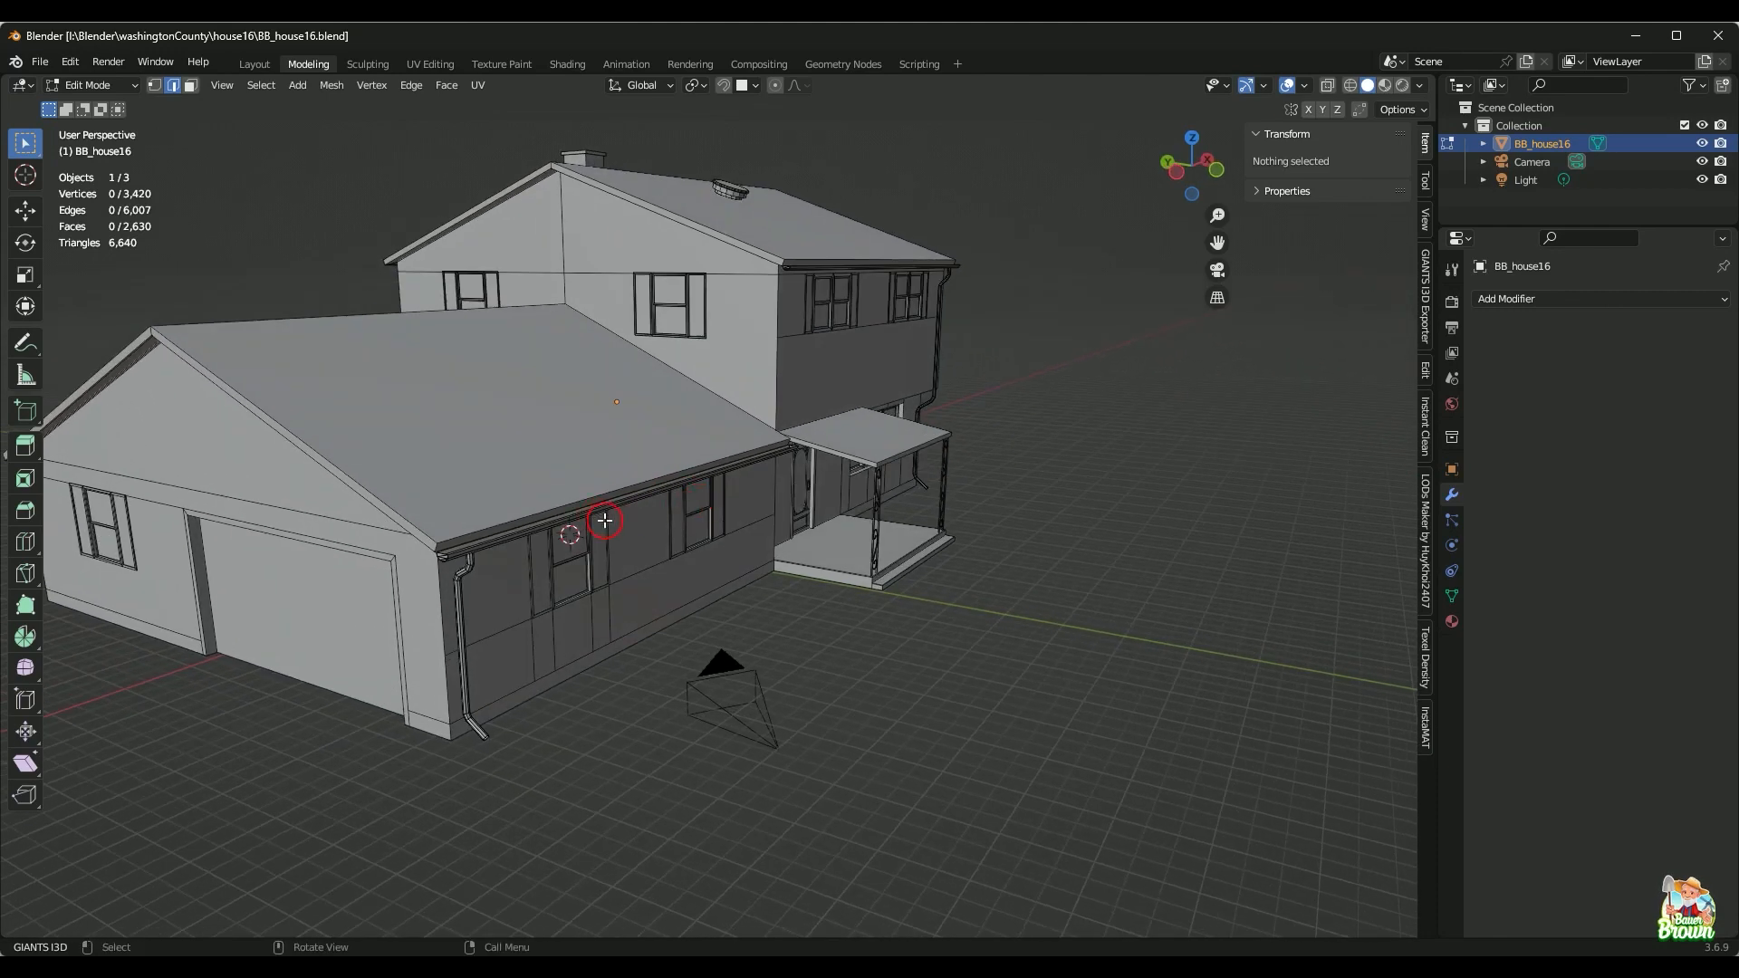
scroll(604, 521, down, 1)
shift+middle_drag(579, 670, 708, 677)
middle_drag(666, 676, 672, 652)
scroll(712, 707, up, 1)
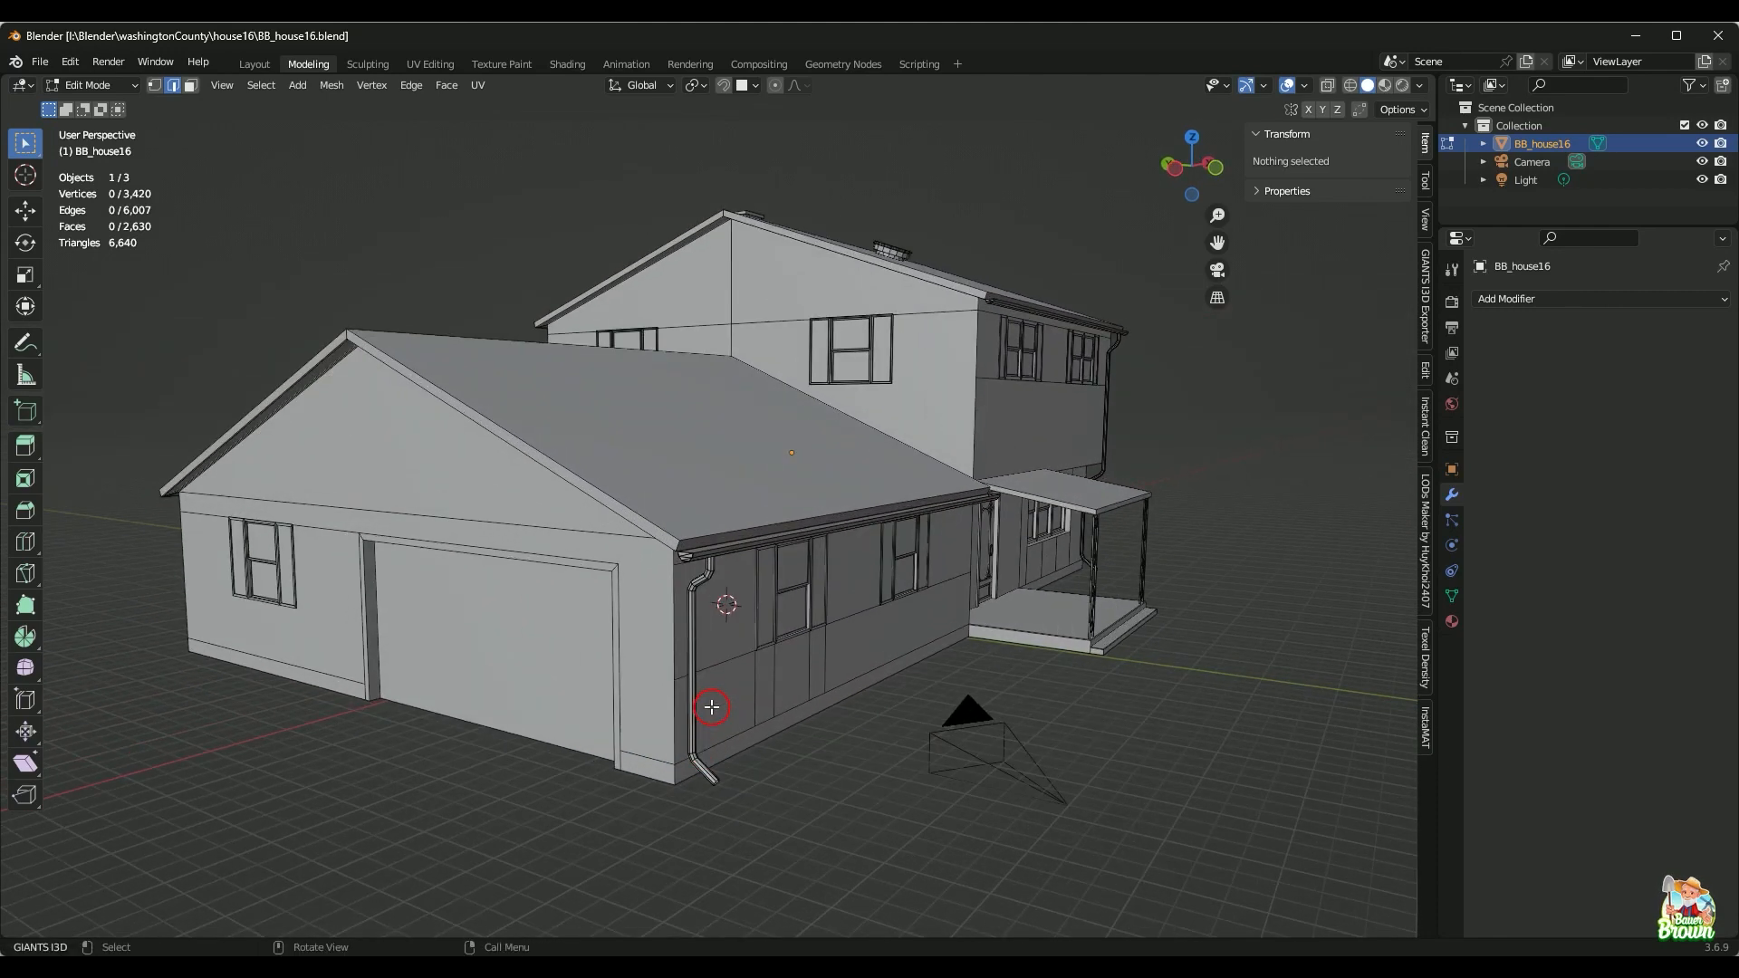
middle_drag(712, 707, 690, 637)
scroll(668, 644, down, 1)
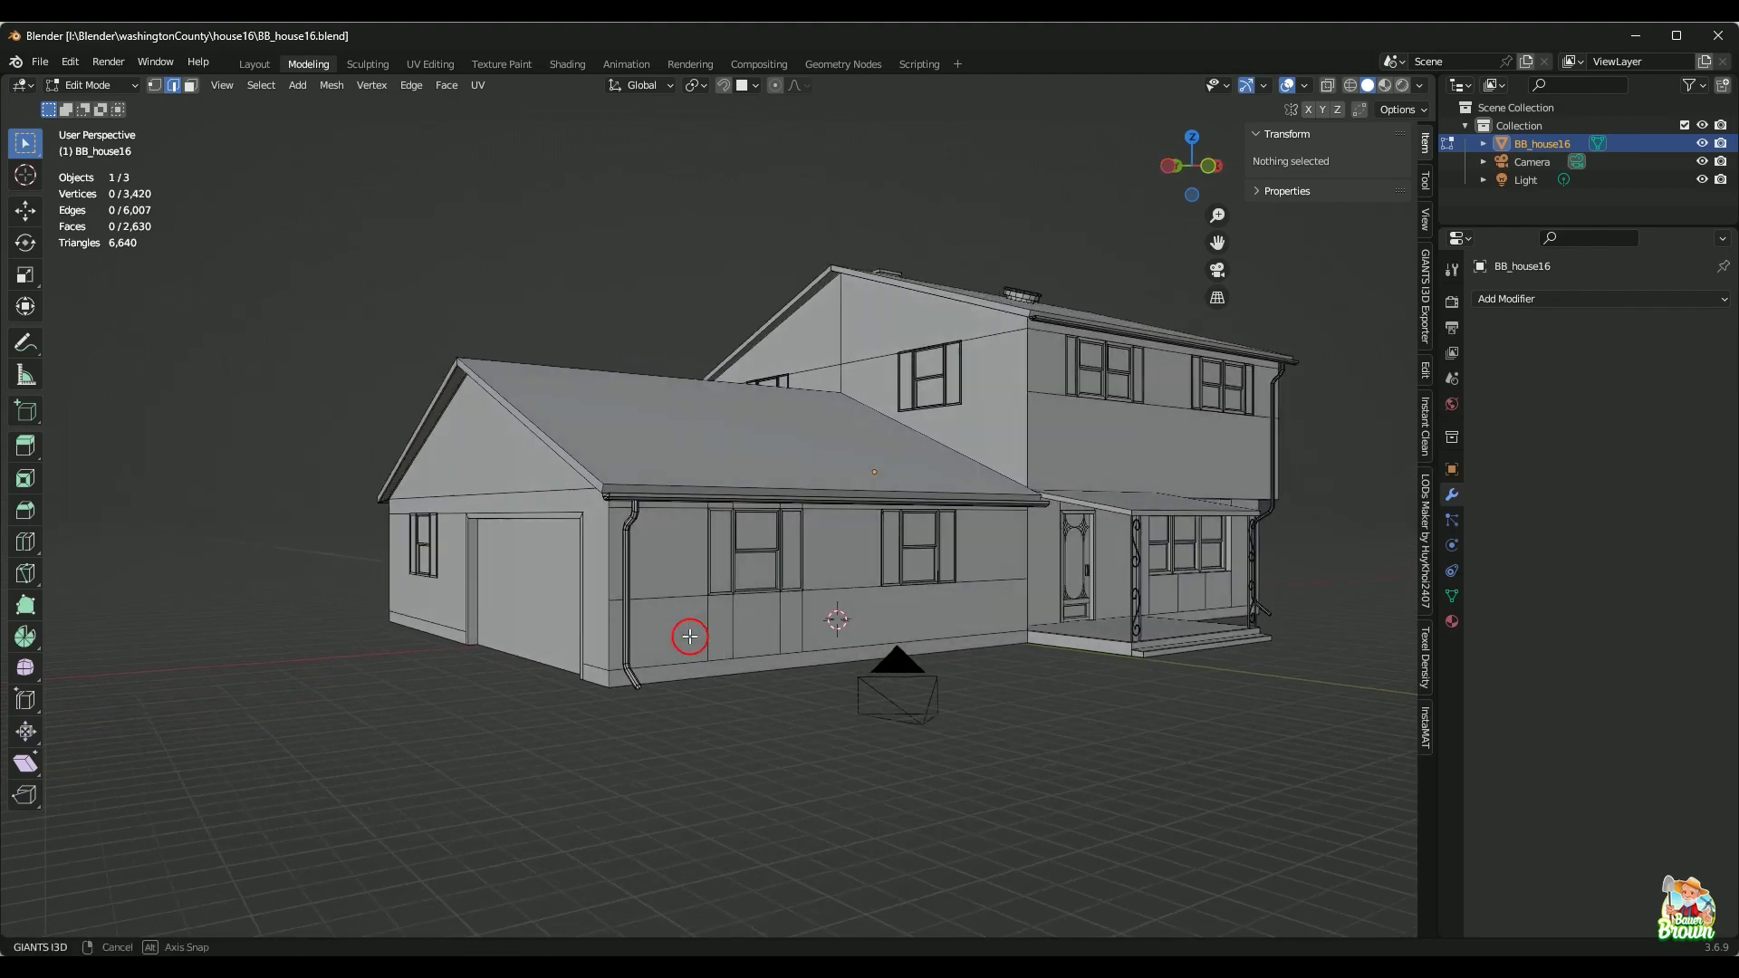
scroll(848, 603, down, 1)
shift+middle_drag(851, 602, 919, 672)
scroll(838, 662, up, 1)
shift+middle_drag(675, 648, 933, 611)
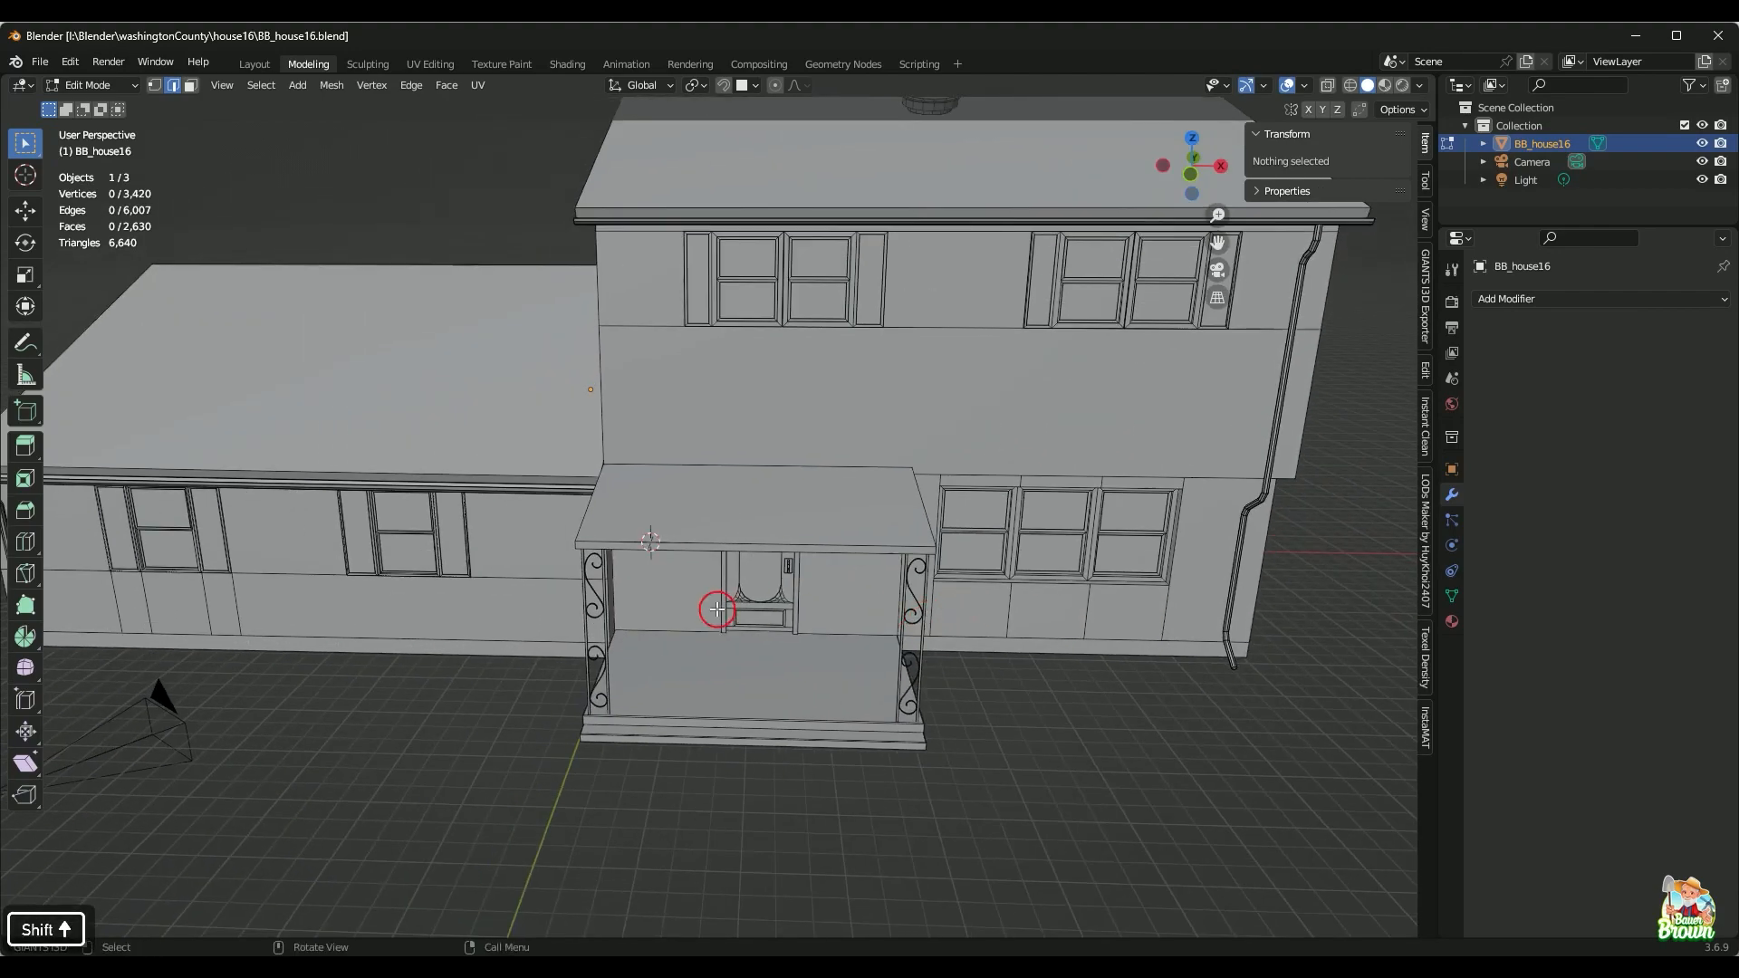
Step: Compare the garage corner downspout and the covered porch from higher and lower angles at varying distances
scroll(718, 609, down, 2)
middle_drag(707, 612, 823, 637)
shift+middle_drag(645, 679, 735, 601)
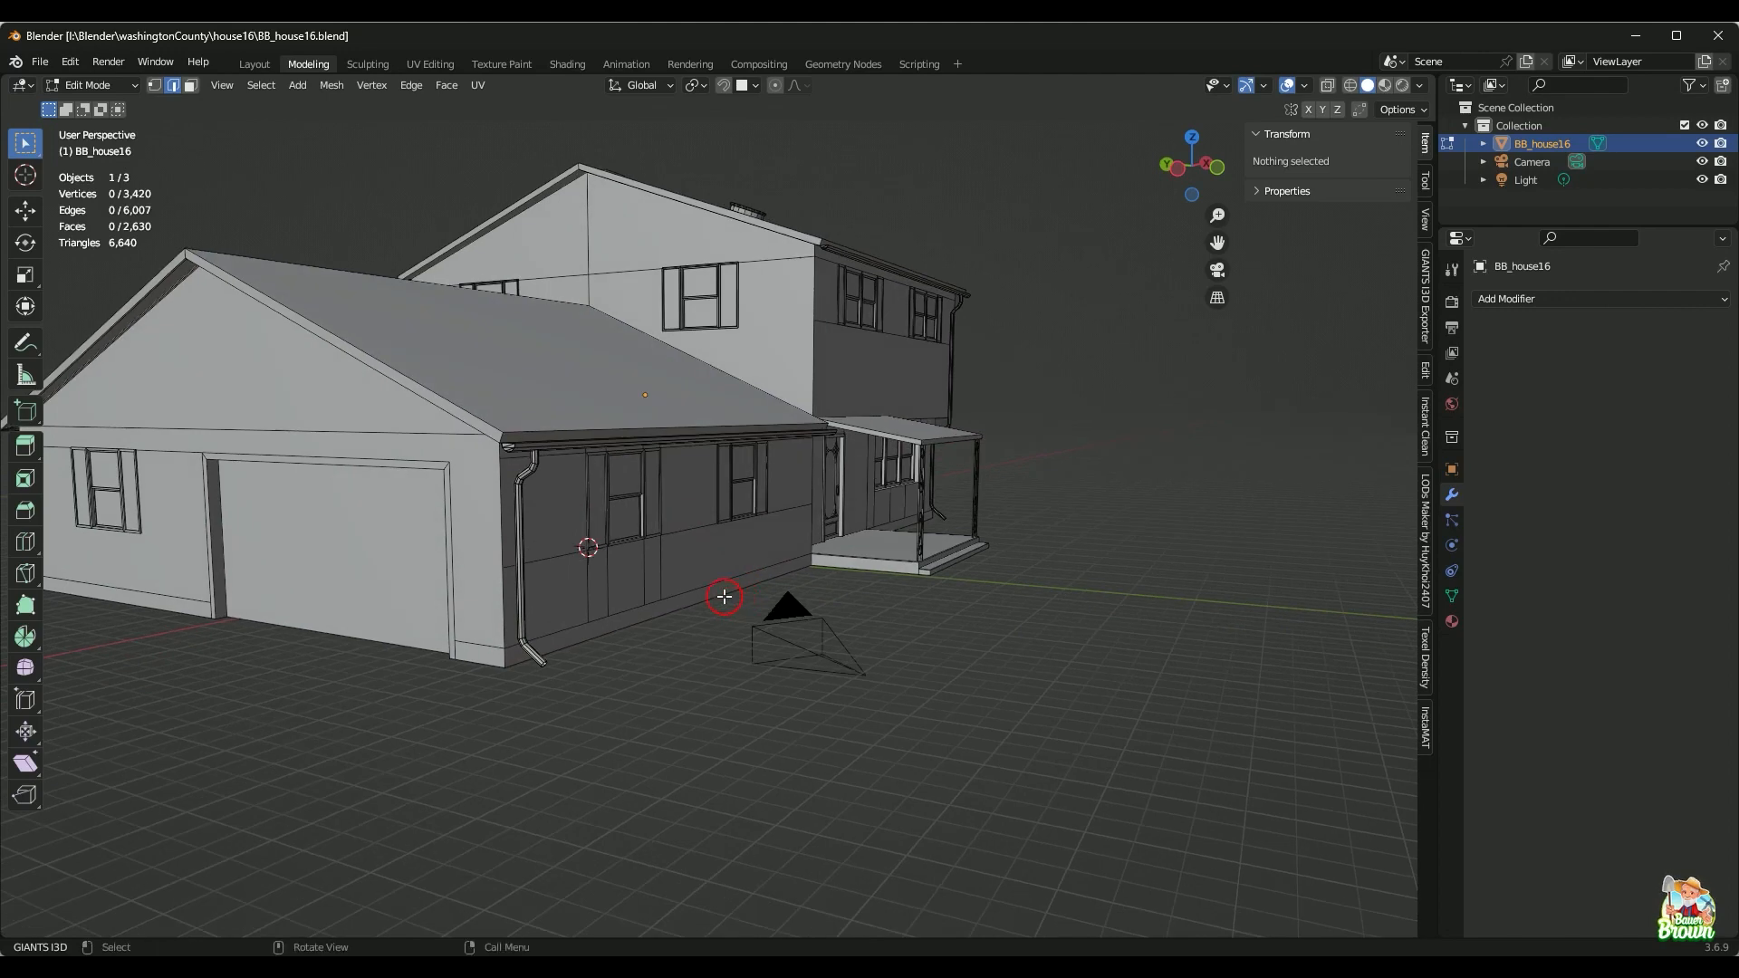
middle_drag(659, 571, 762, 571)
scroll(683, 594, up, 2)
scroll(706, 584, down, 2)
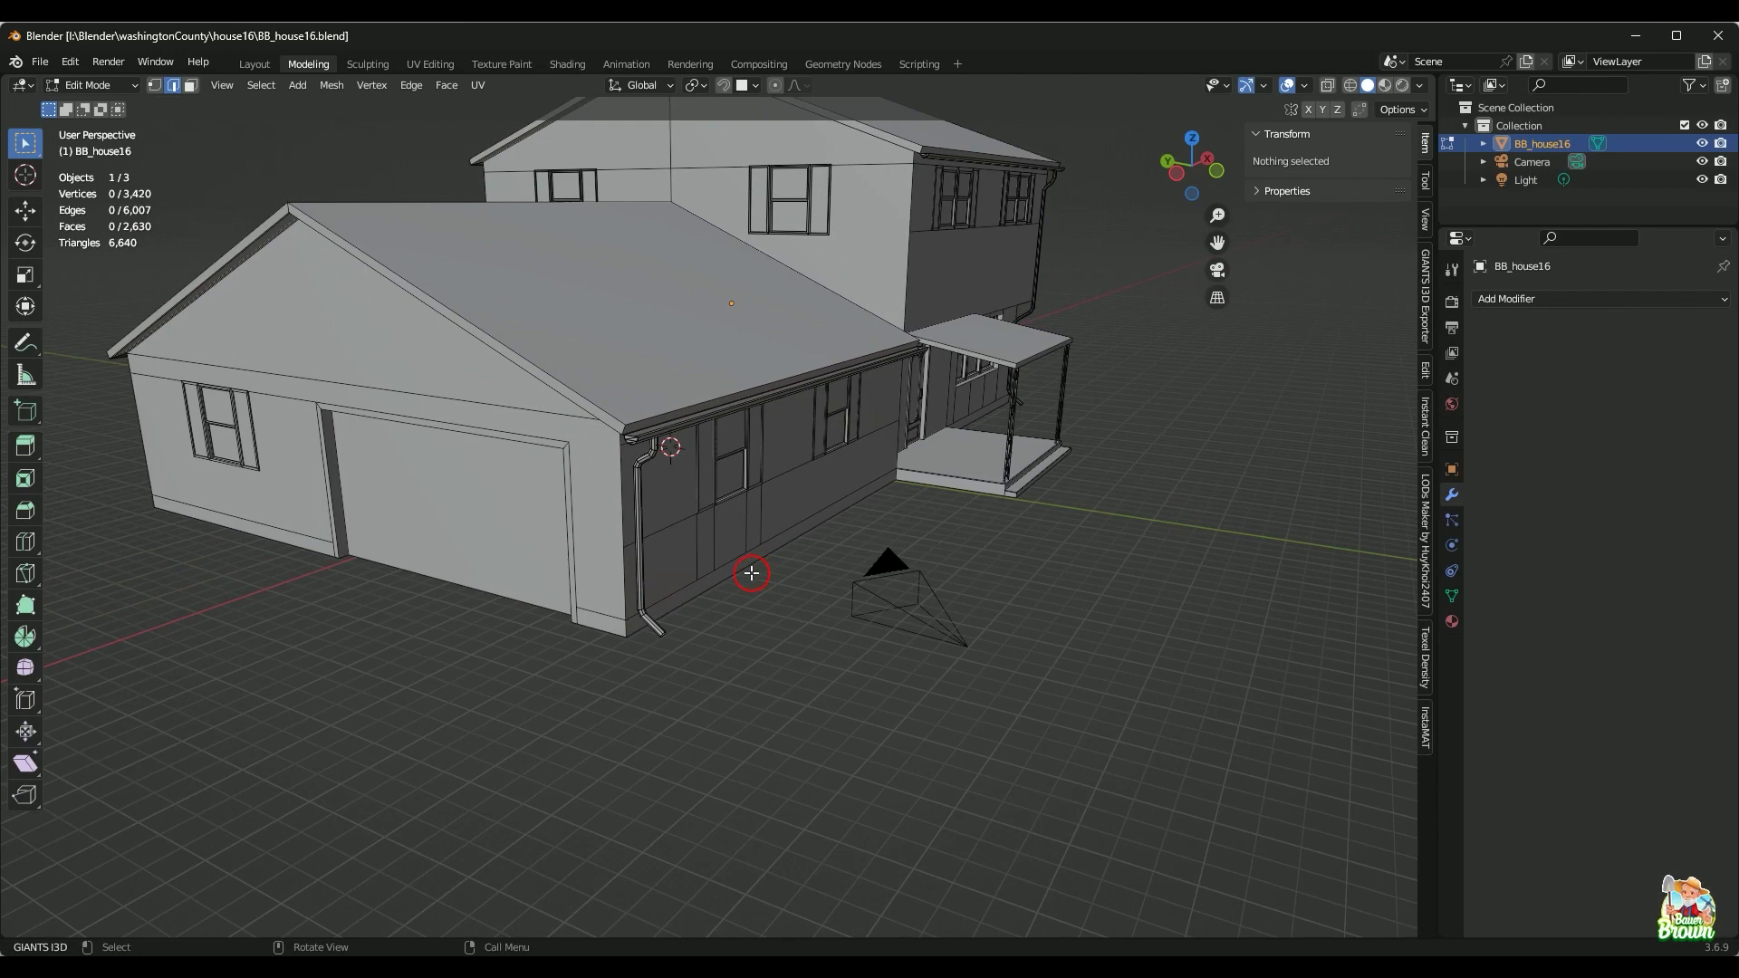
scroll(779, 557, up, 2)
scroll(787, 555, down, 1)
scroll(786, 559, up, 1)
middle_drag(779, 574, 784, 508)
scroll(769, 539, down, 3)
scroll(761, 544, up, 2)
scroll(770, 543, down, 2)
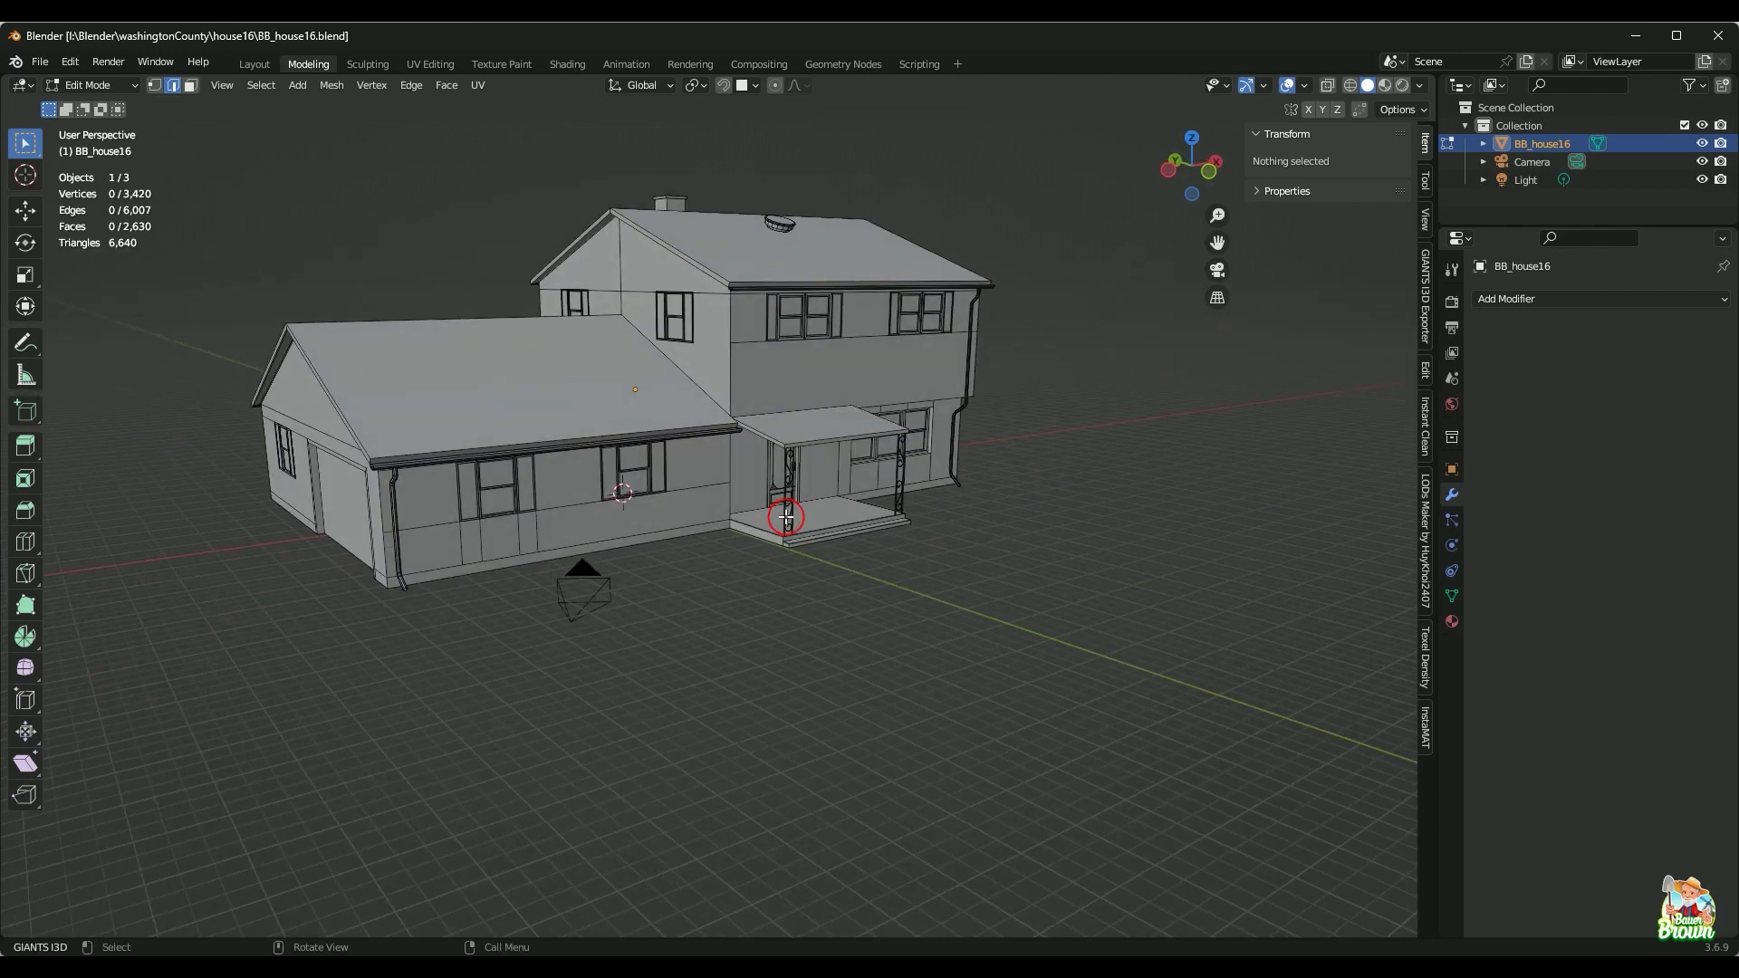
Step: Review the whole house front, from the upper-storey gutter and downspout back to the garage corner
mouse_move(795, 606)
middle_down()
mouse_move(827, 579)
mouse_move(796, 582)
middle_up()
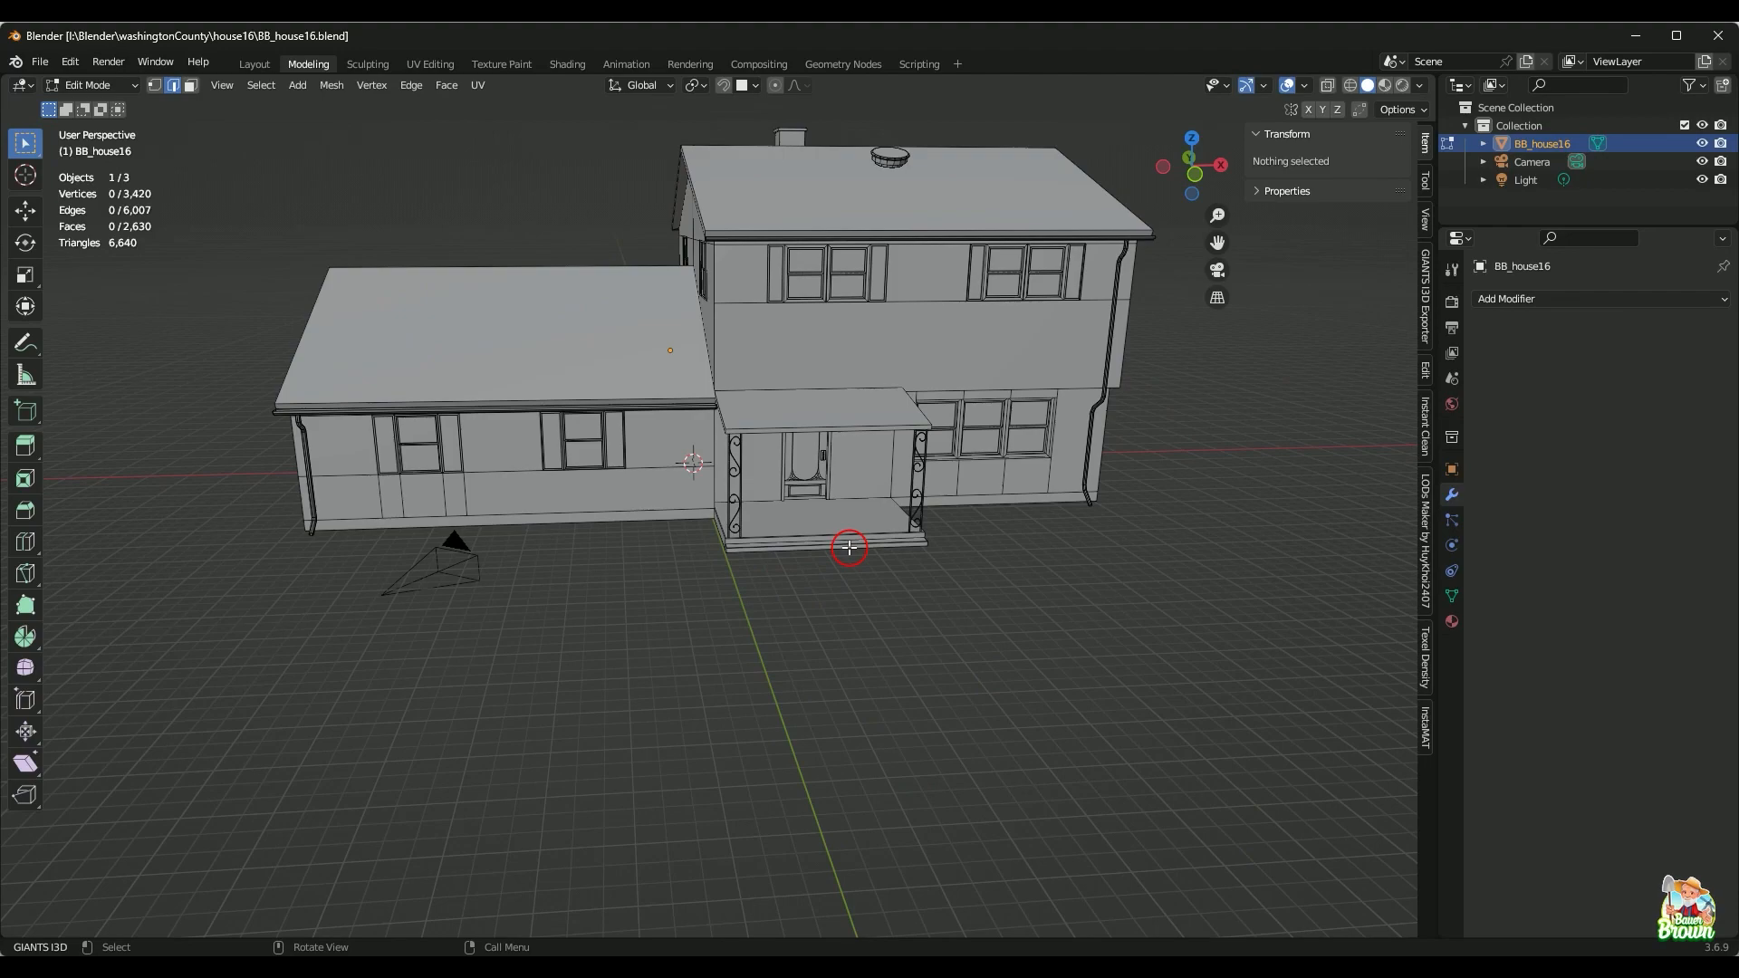
mouse_move(951, 505)
middle_down()
mouse_move(1060, 486)
mouse_move(955, 519)
middle_up()
shift+middle_drag(1056, 497, 915, 637)
scroll(812, 639, up, 2)
scroll(745, 667, up, 2)
shift+middle_drag(746, 668, 933, 620)
middle_drag(690, 636, 869, 613)
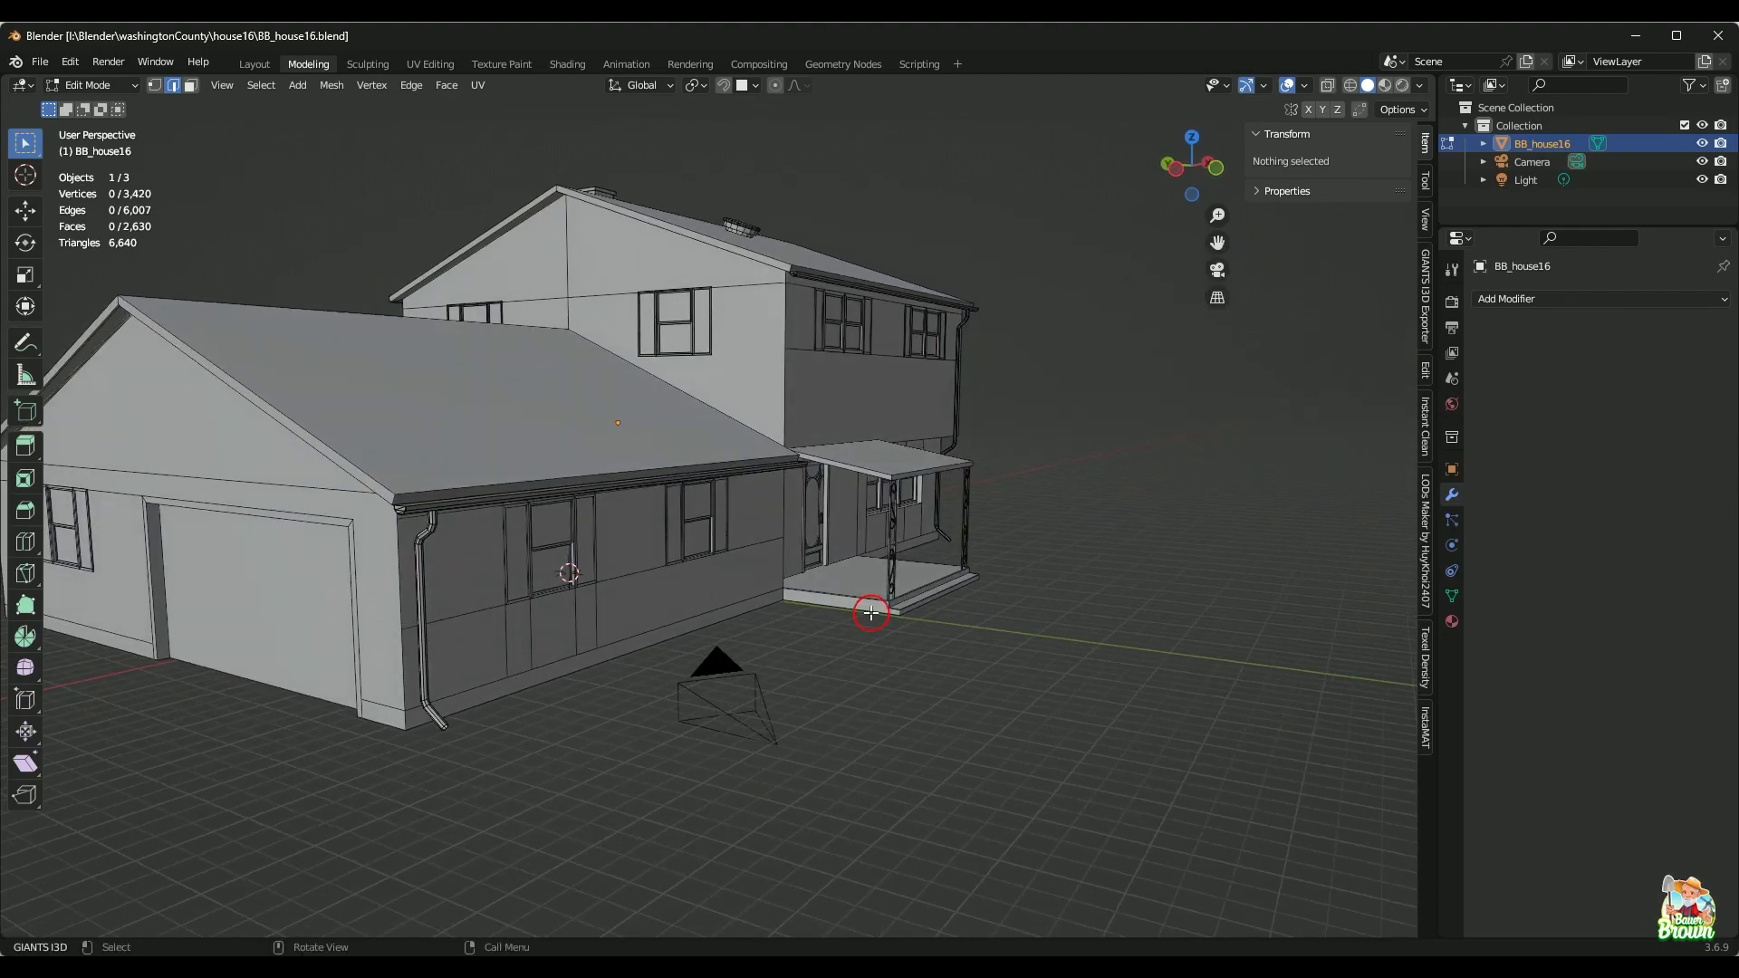